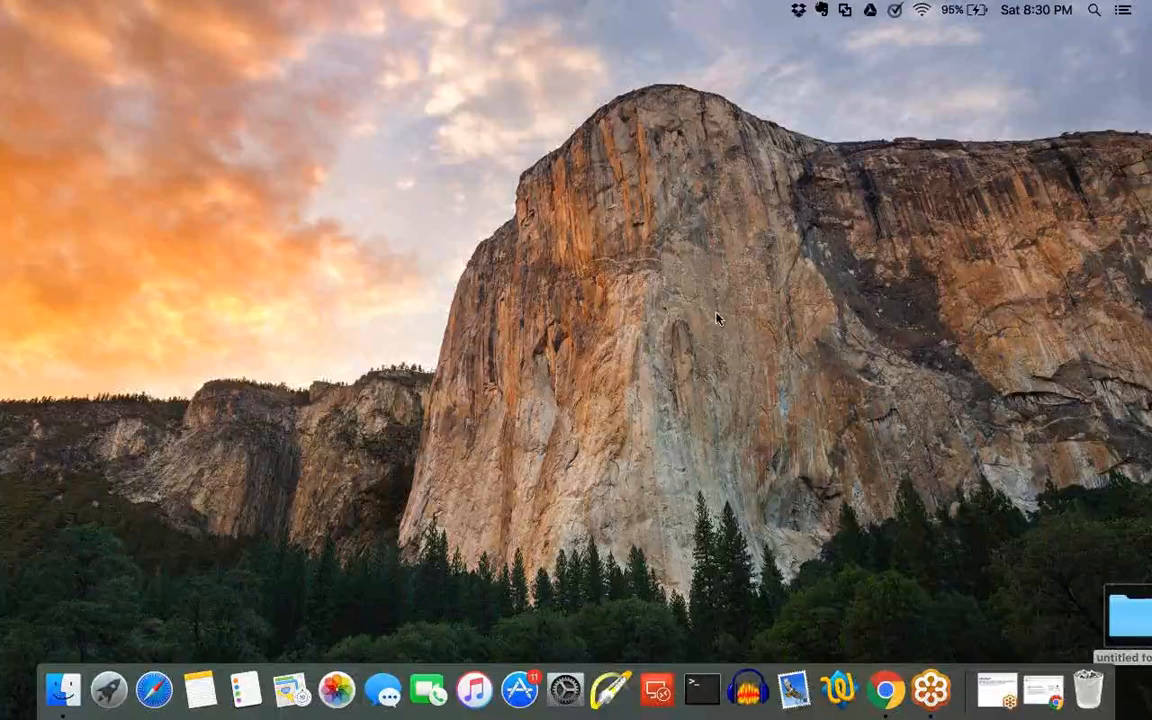
key(XF86AudioRaiseVolume)
key(XF86AudioRaiseVolume)
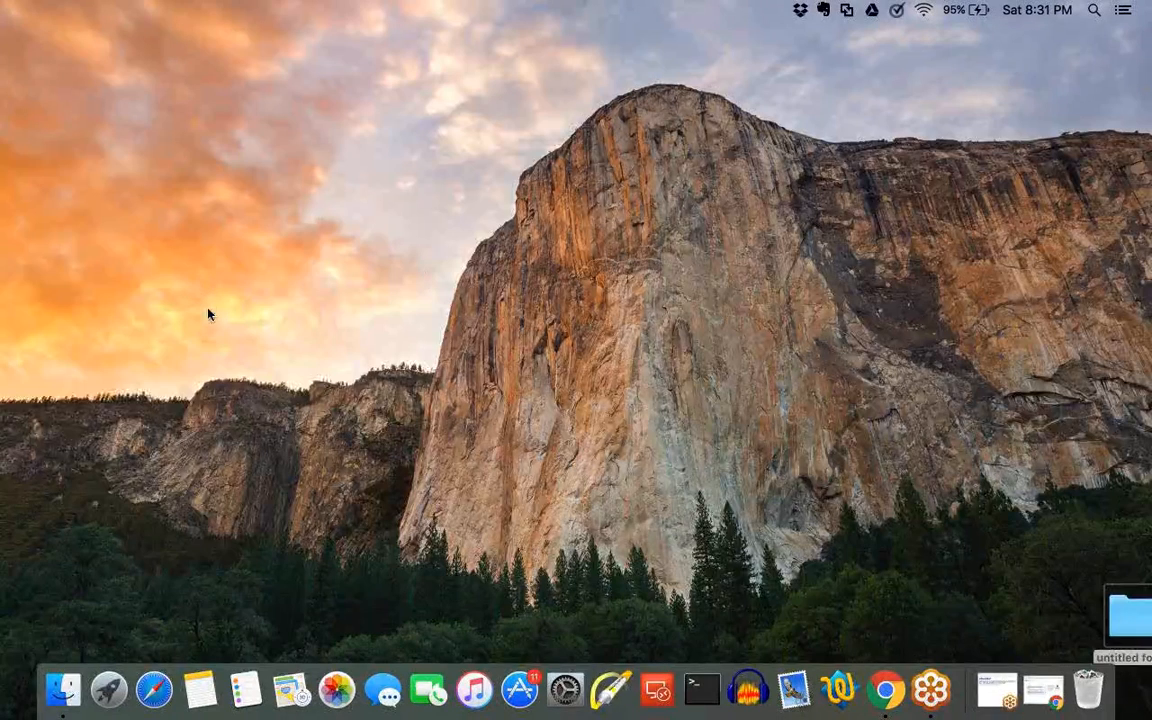
Open the AWS website in Safari and sign in to the AWS Management Console.
click(158, 689)
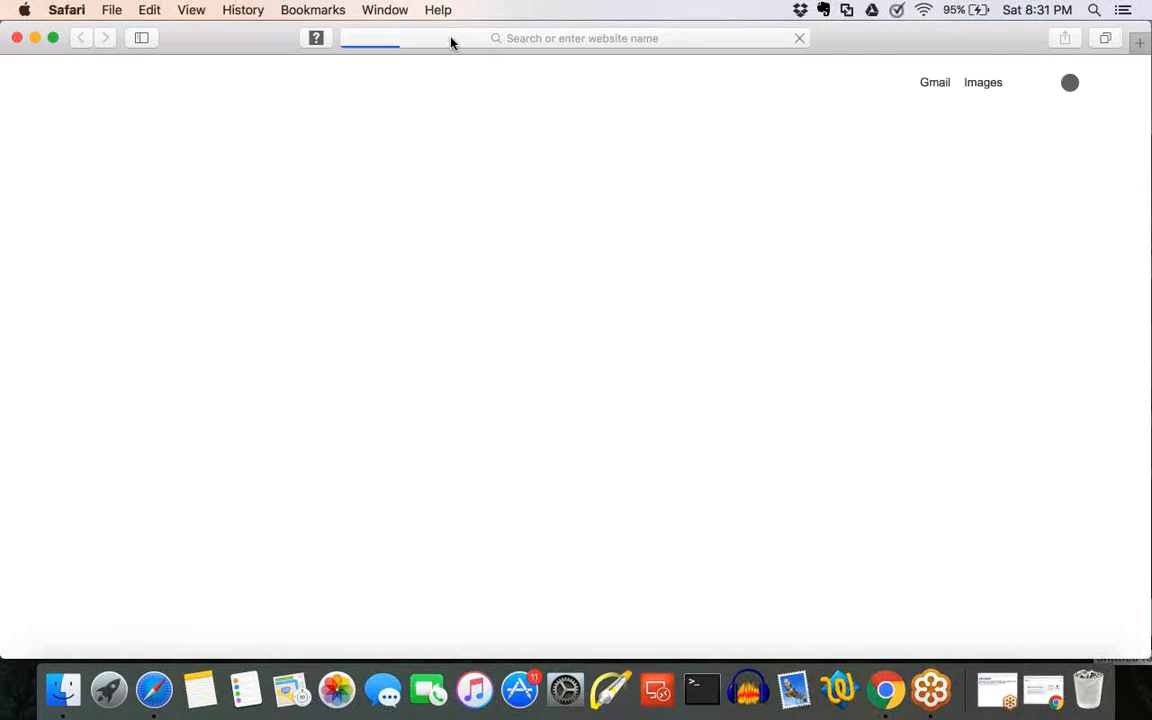
click(450, 40)
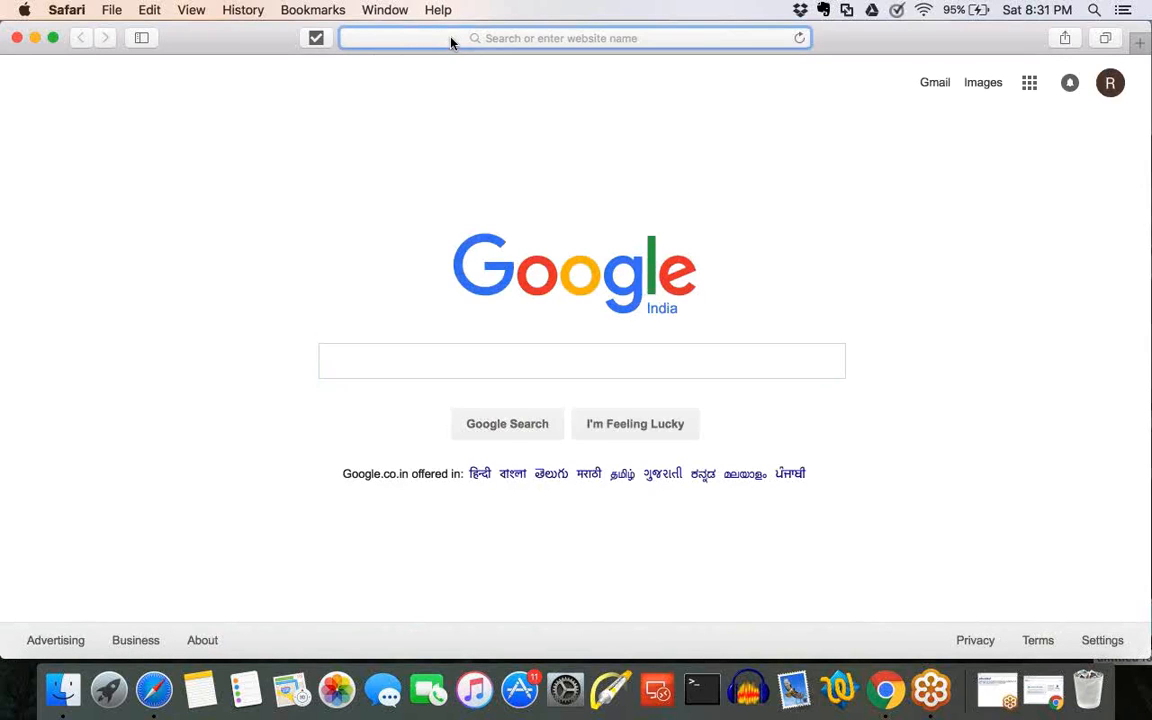
text(aws)
key(Return)
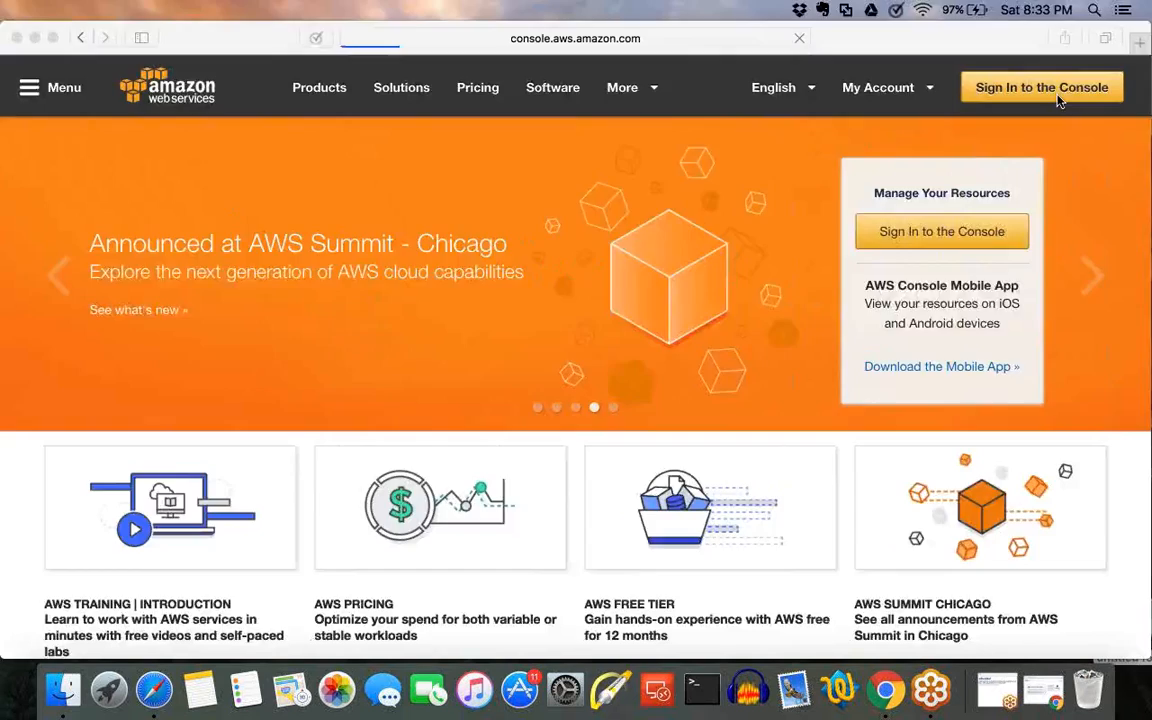
click(1058, 97)
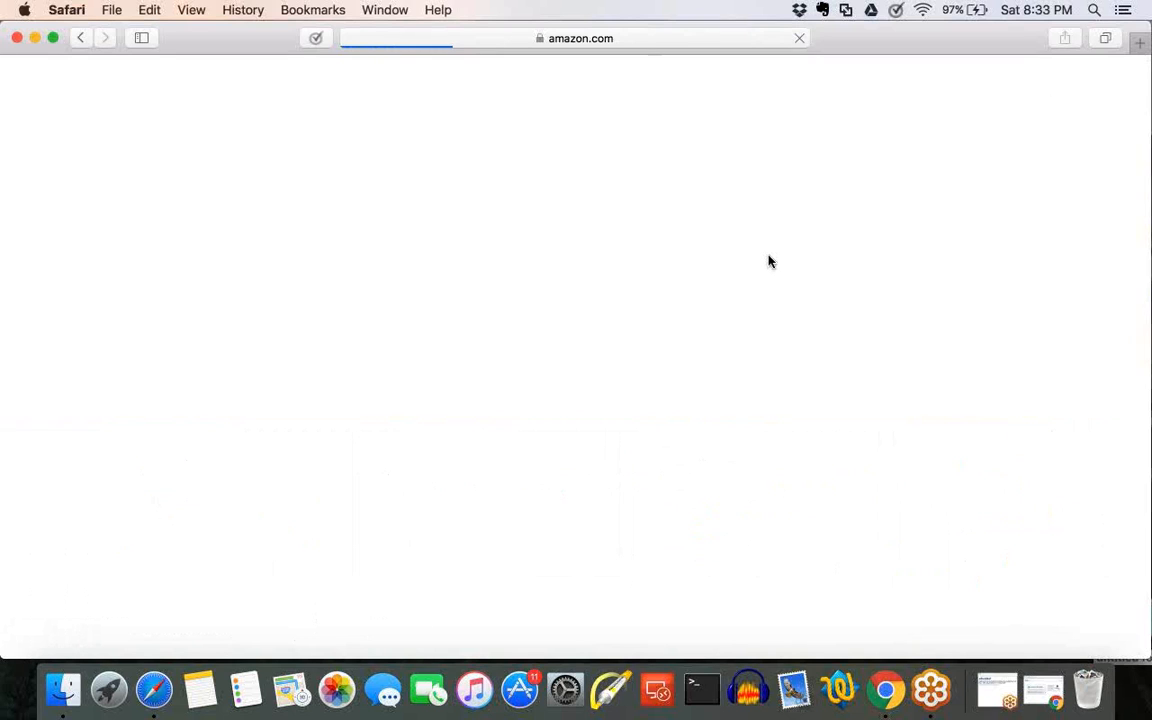
click(291, 441)
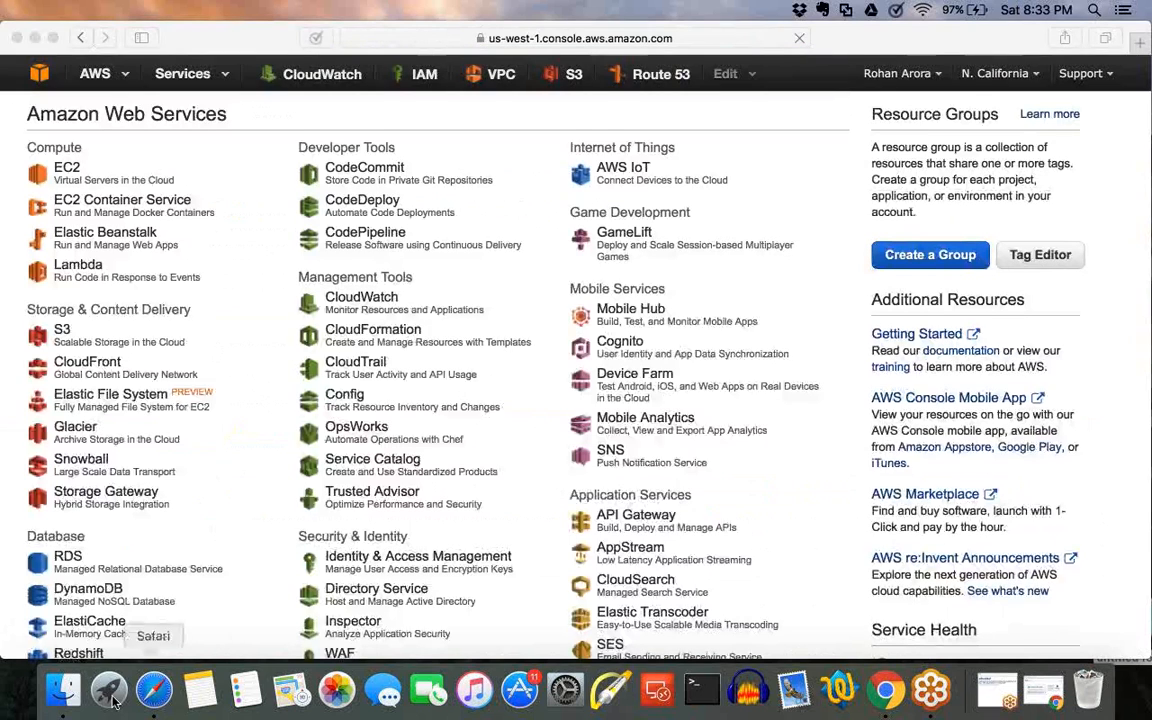
Switch to Finder, search all files for "termina" and open the termination-policy-default-flowchart-diagram PDF document.
click(63, 690)
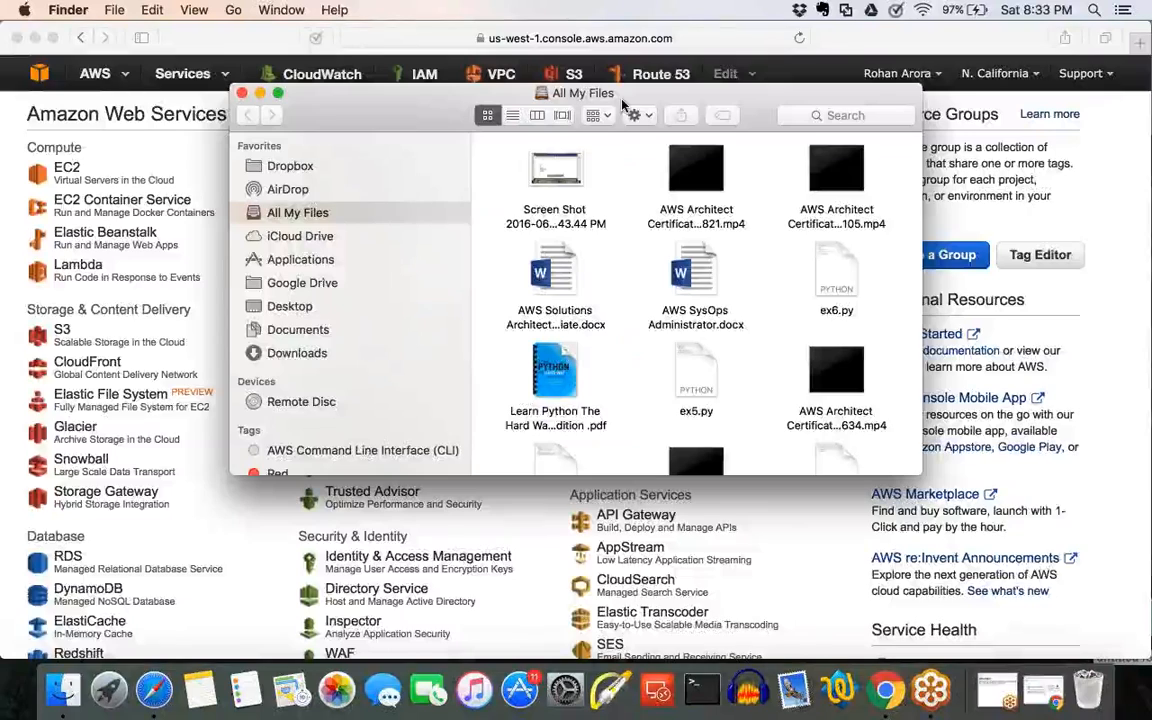
drag(621, 99, 408, 223)
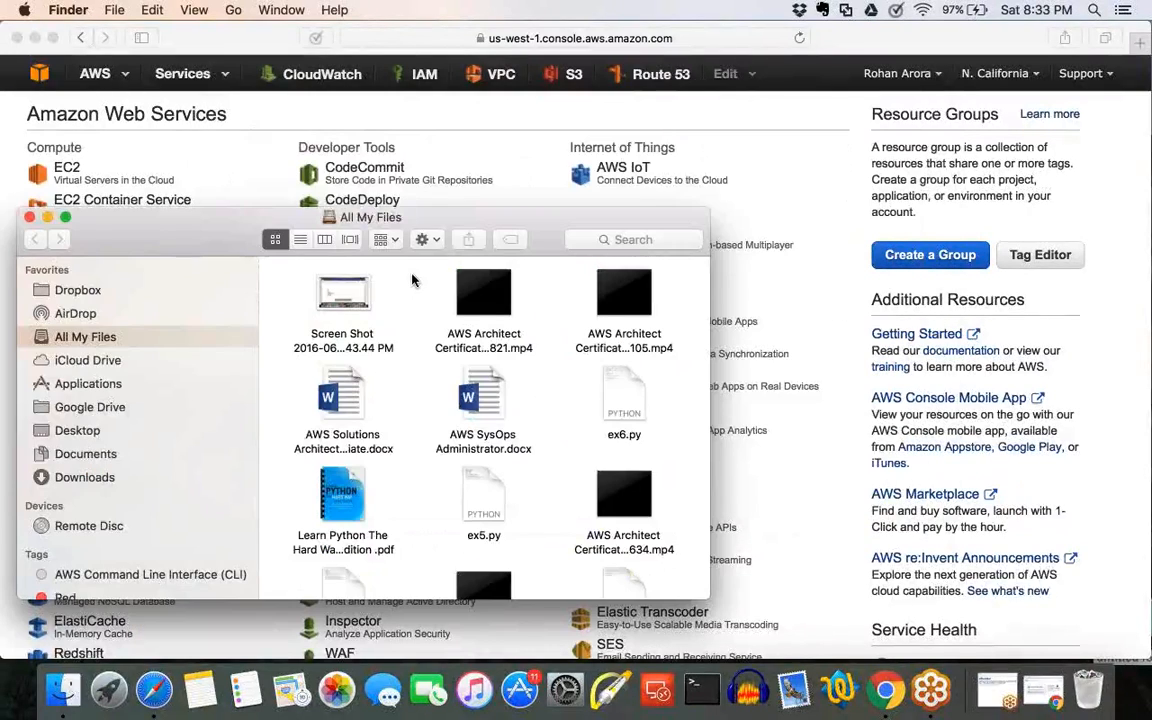
drag(412, 281, 370, 281)
click(580, 297)
text(termin)
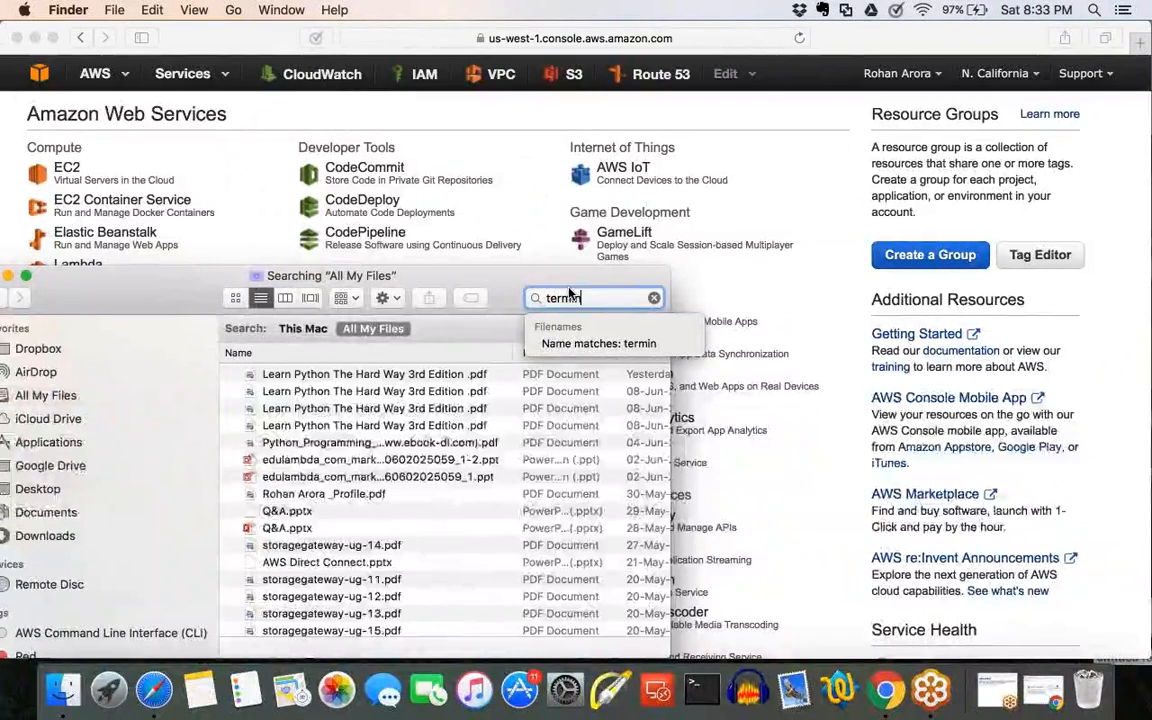
text(a)
scroll(355, 528, down, 1)
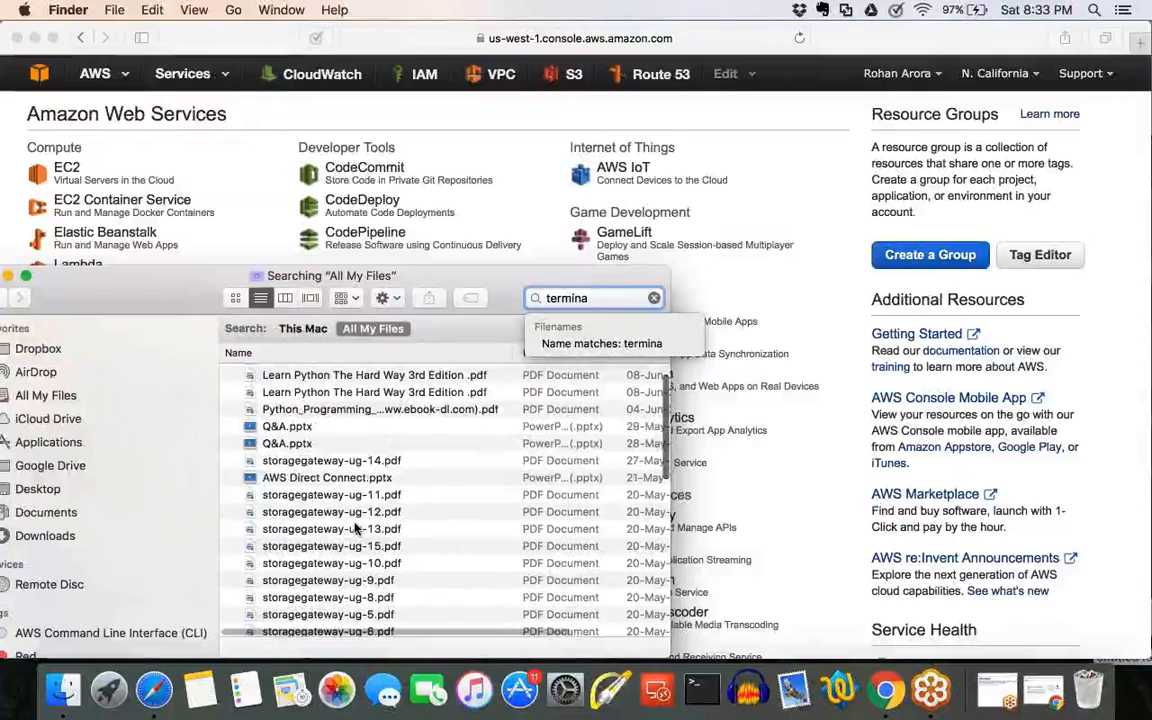
scroll(355, 528, down, 10)
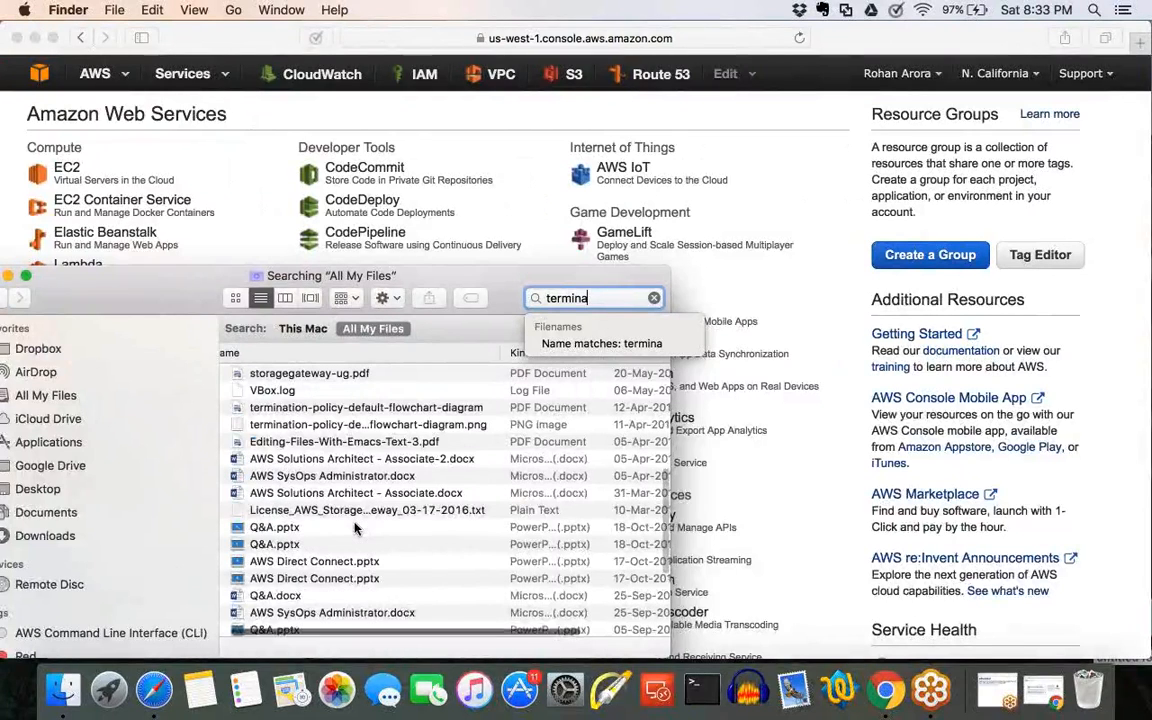
click(378, 408)
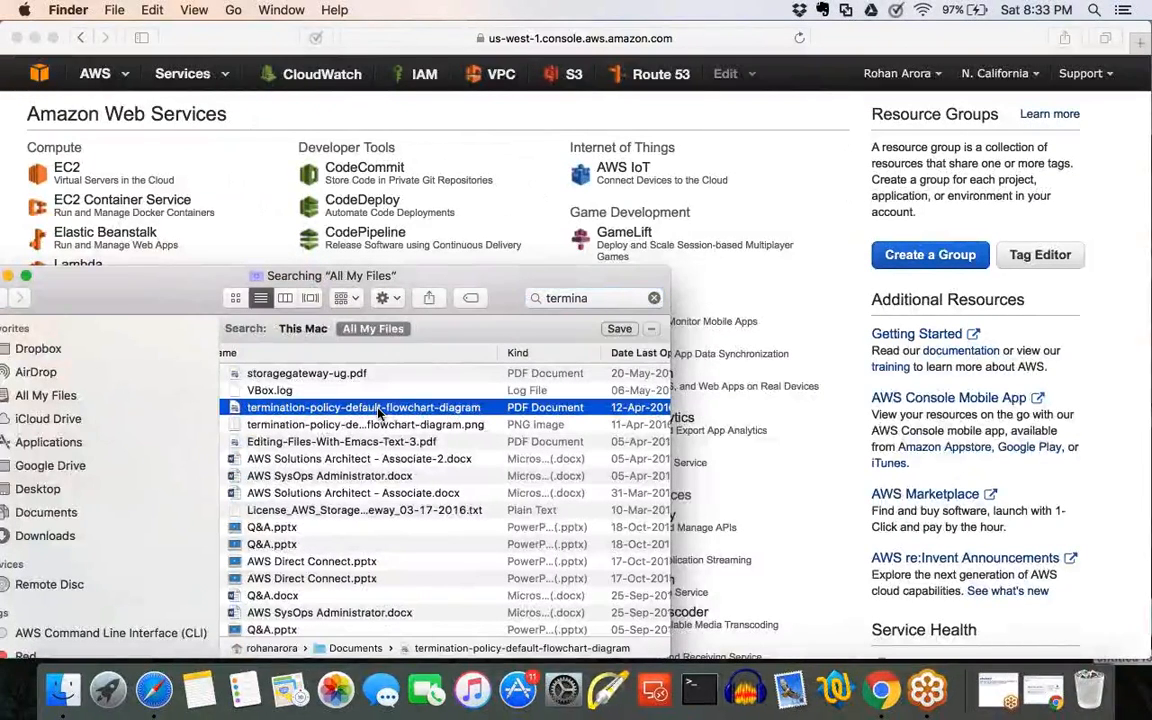
double_click(378, 408)
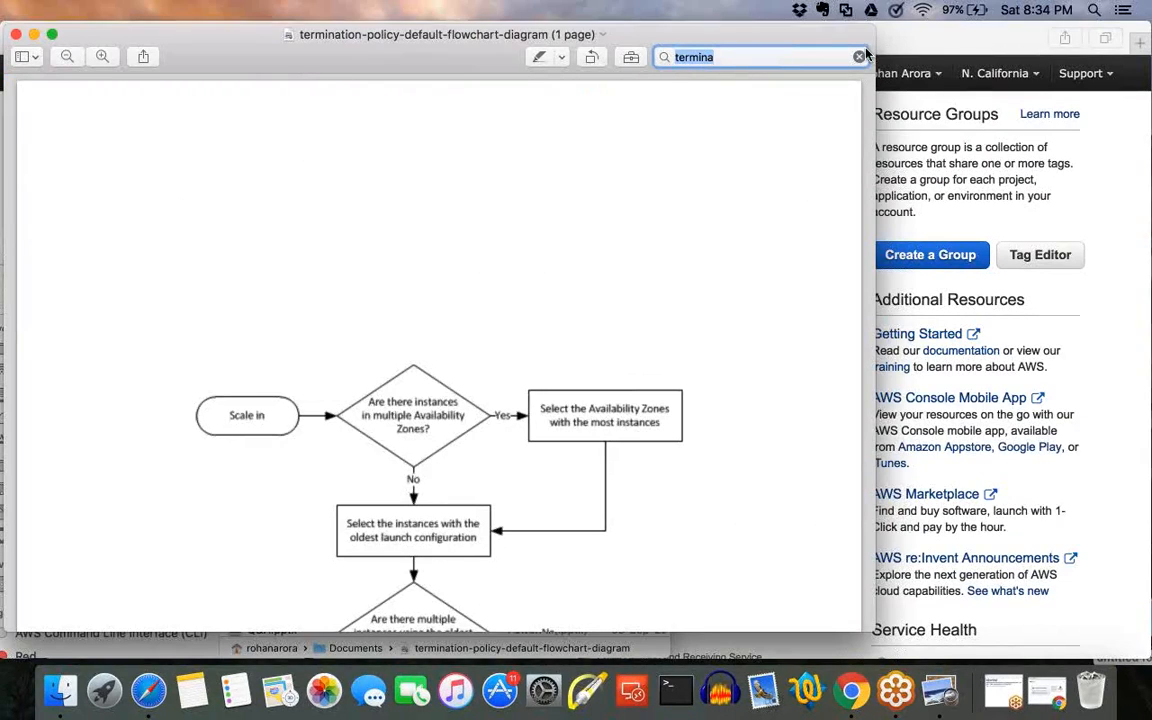
click(865, 168)
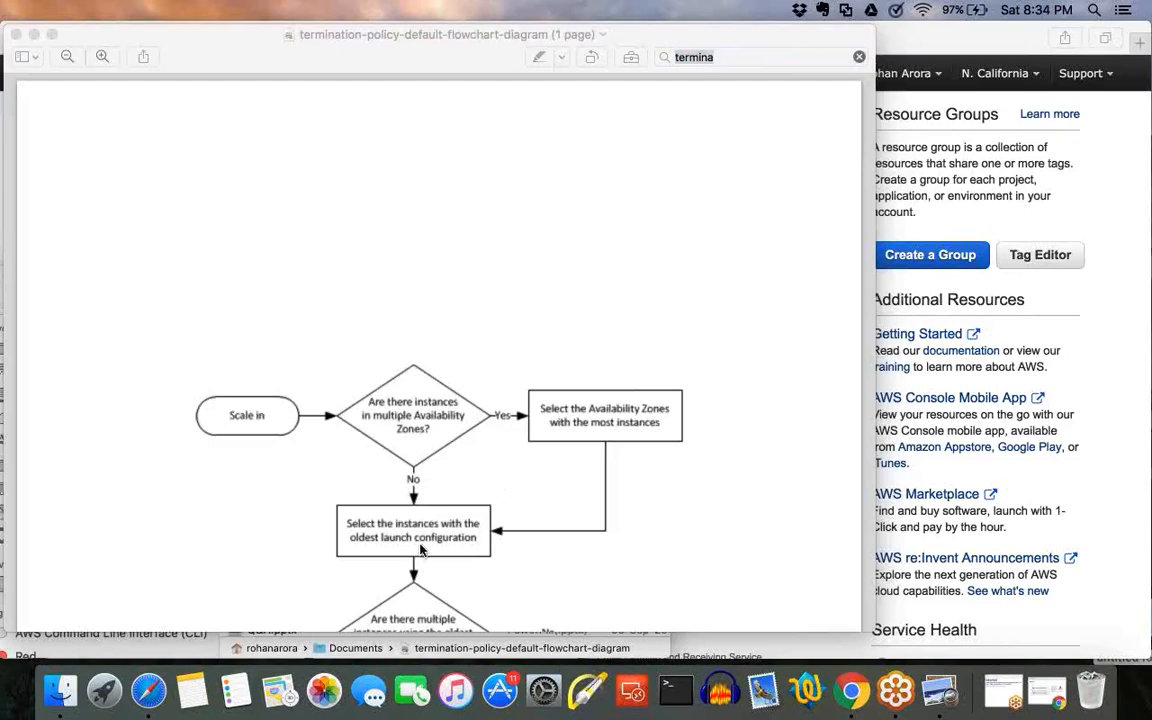
Switch back to Safari and start creating an EC2 Auto Scaling group from the existing TestLG launch configuration.
click(147, 692)
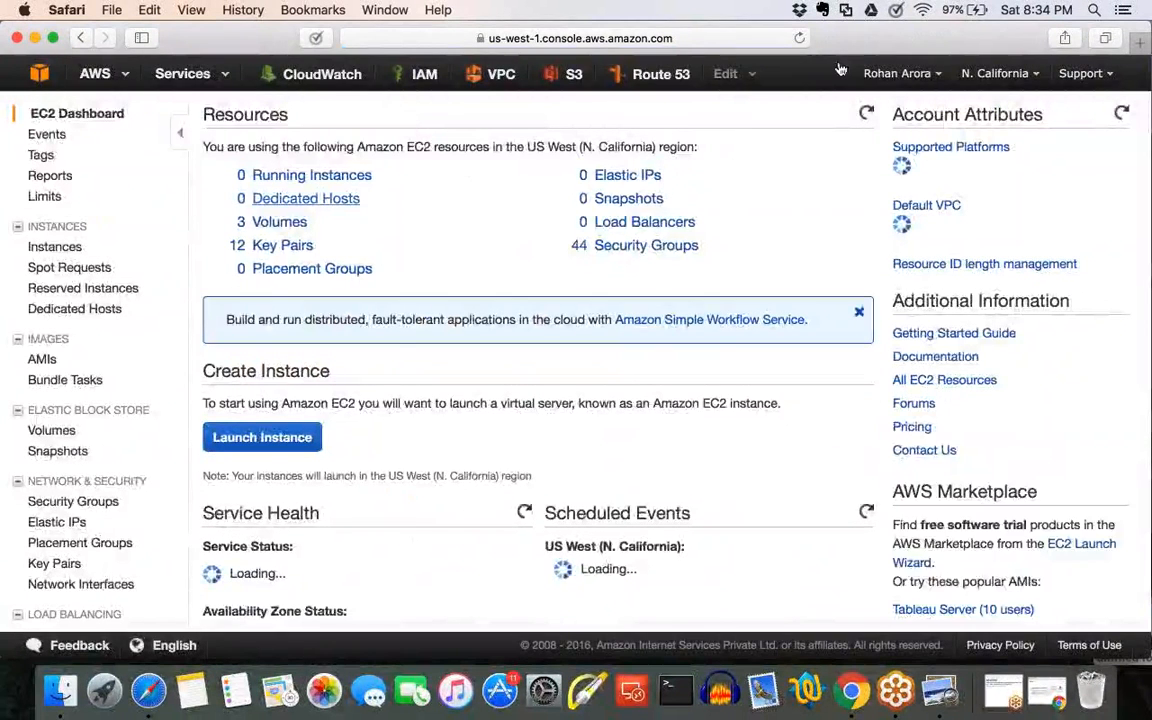
click(268, 437)
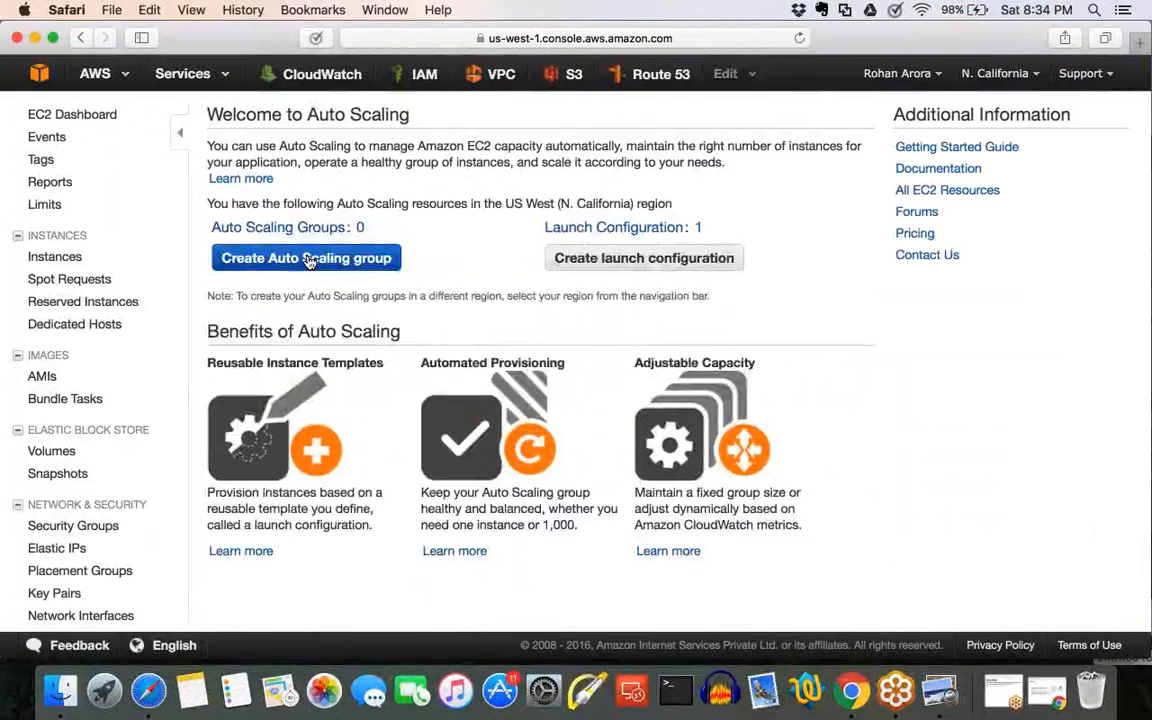
click(309, 259)
click(71, 476)
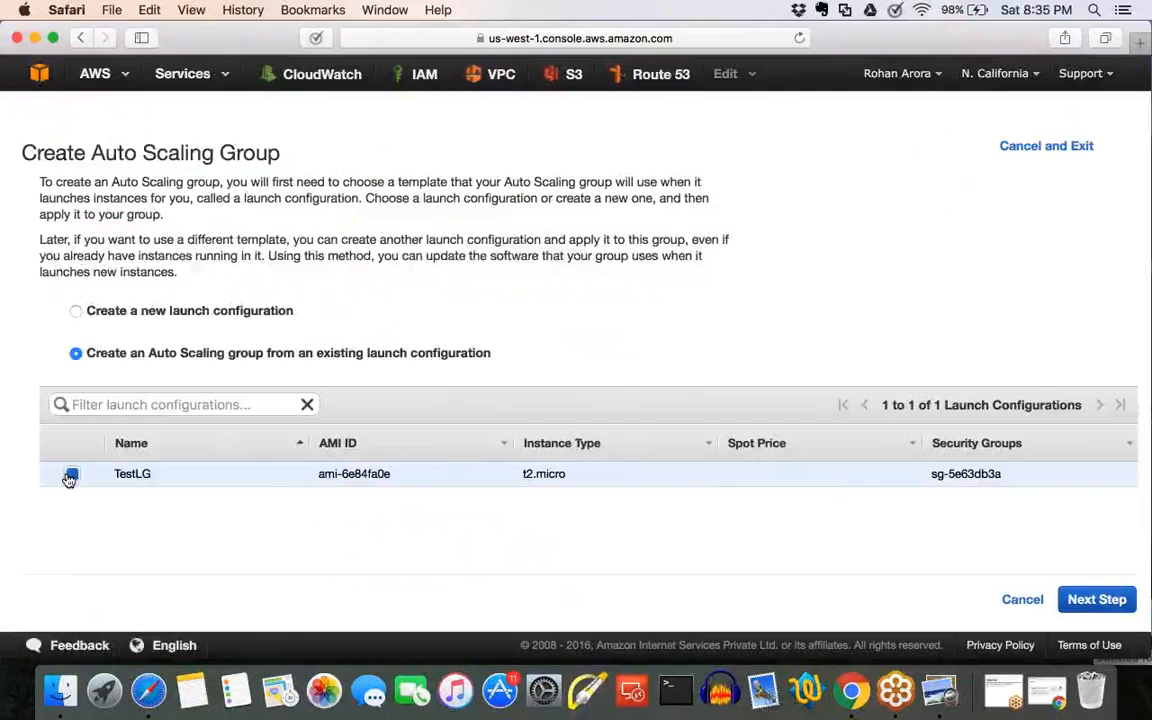
click(1100, 598)
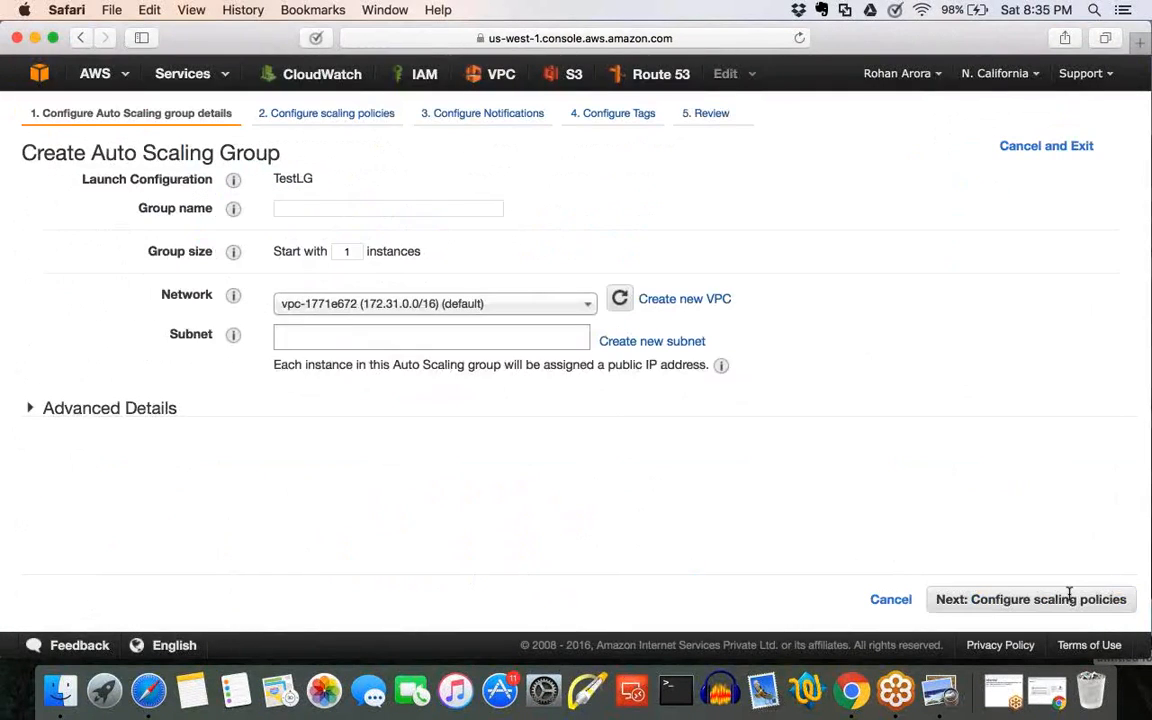
Name the Auto Scaling group 2 and expand its advanced details.
text(2)
click(31, 409)
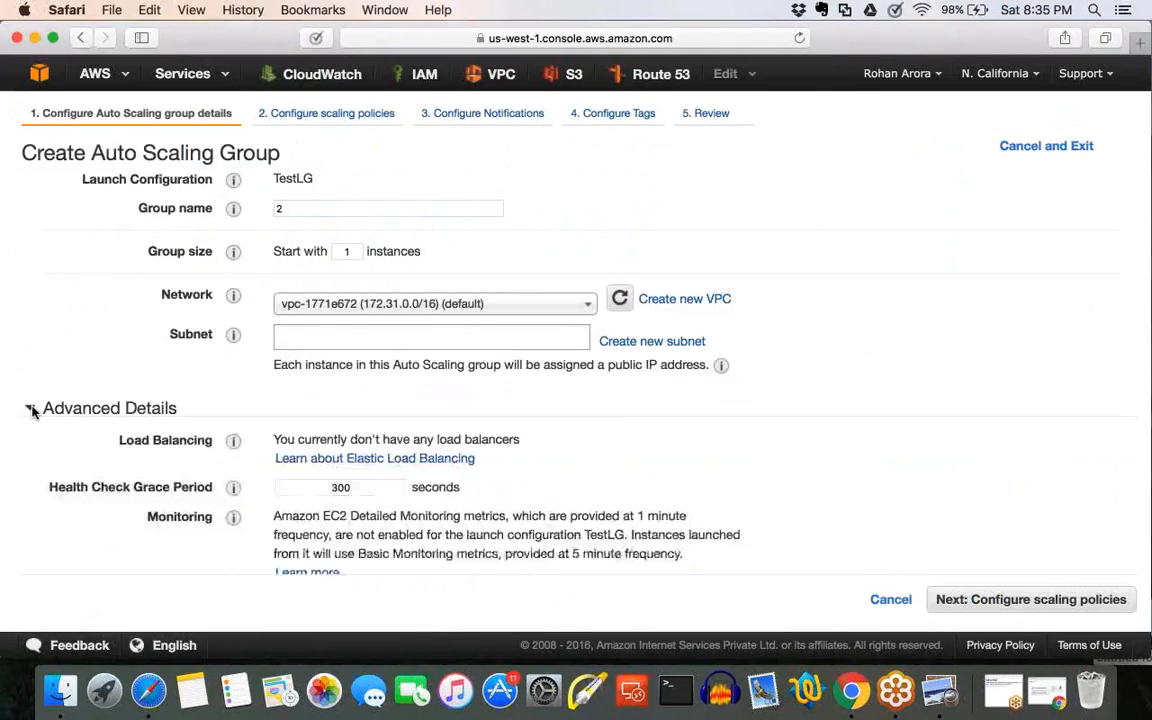
scroll(584, 479, down, 1)
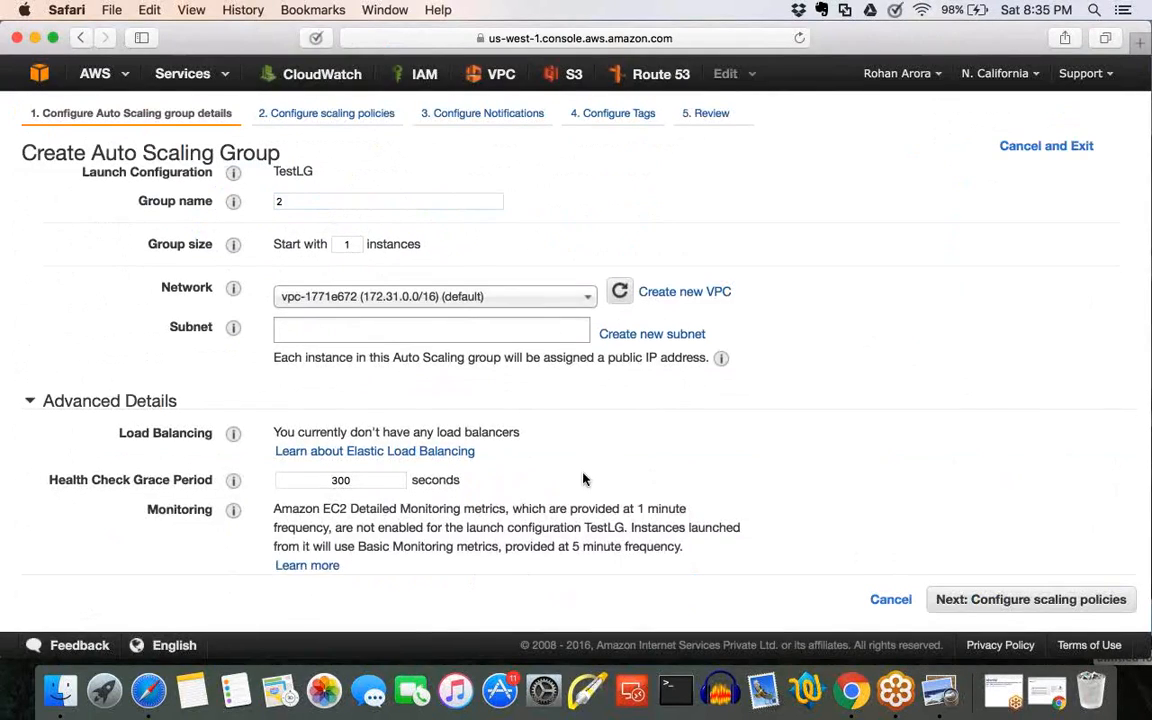
scroll(584, 479, down, 2)
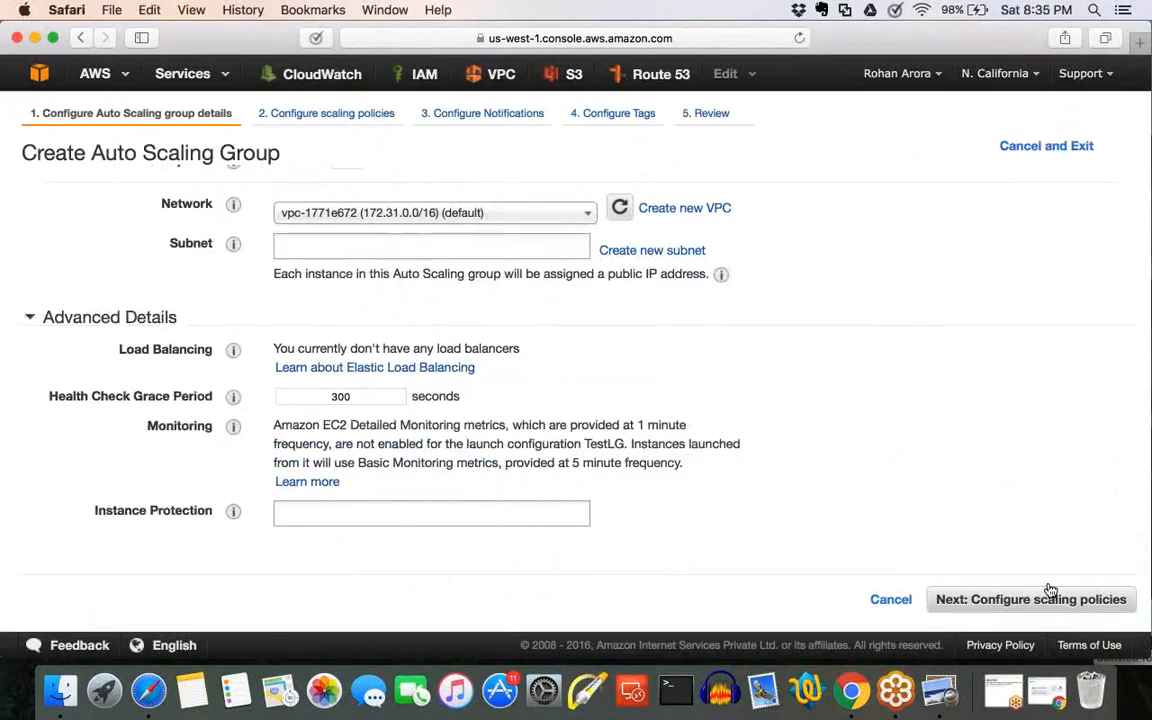
Add the default us-west-1b and us-west-1c subnets to the group and continue to the scaling policies.
click(1049, 590)
click(348, 250)
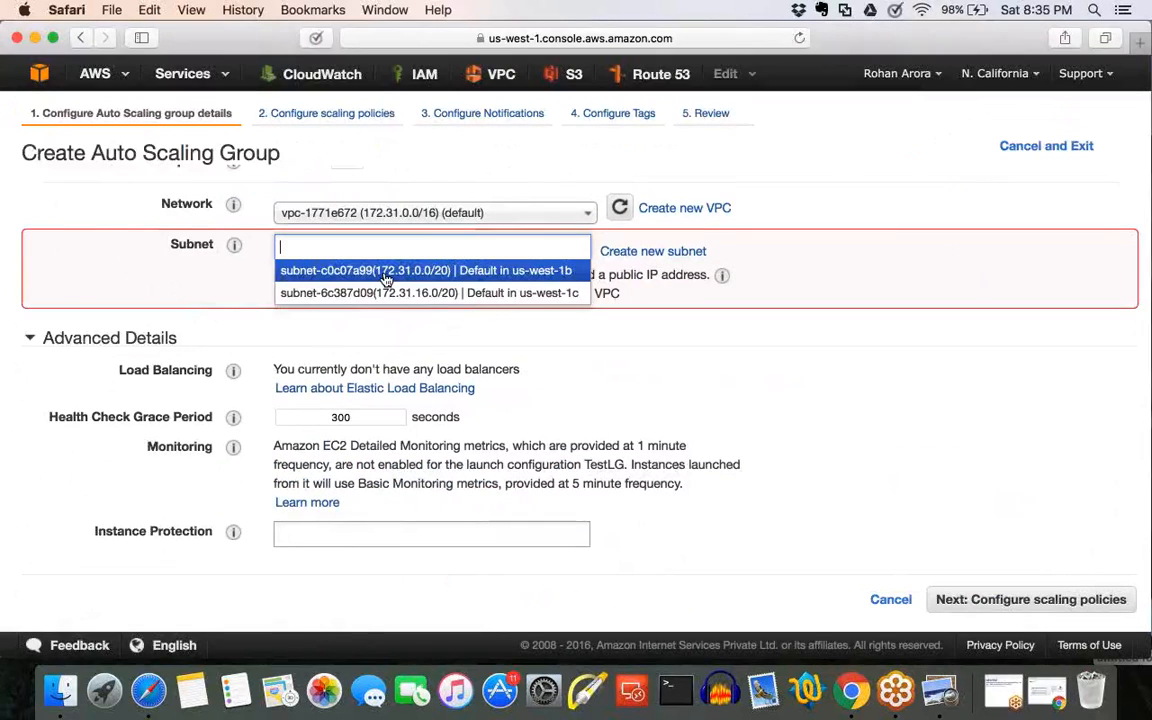
click(386, 272)
click(390, 305)
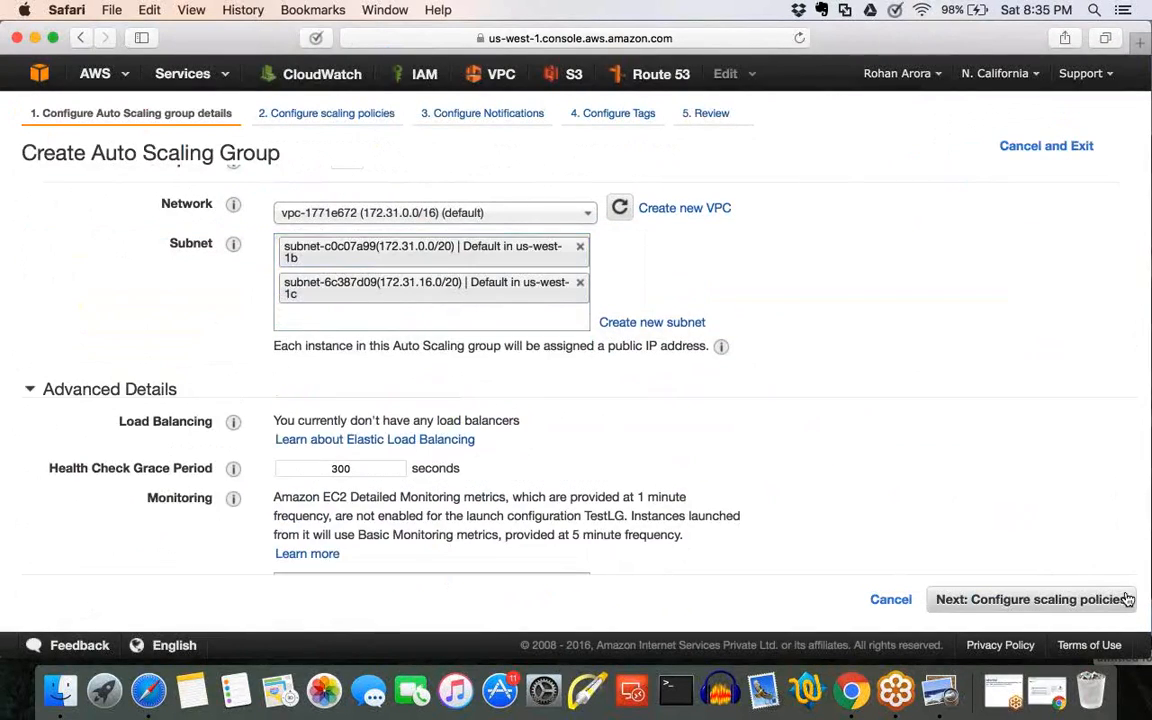
click(1103, 603)
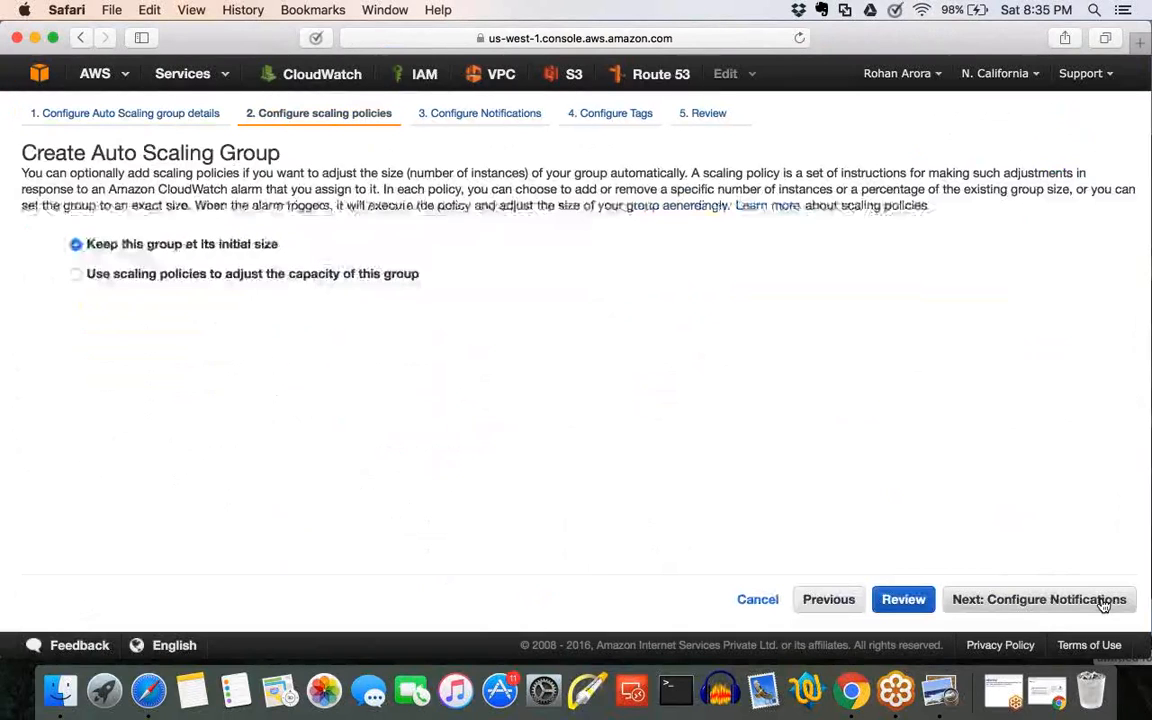
Keep the default scaling, notification and tag settings and create the Auto Scaling group.
click(1103, 603)
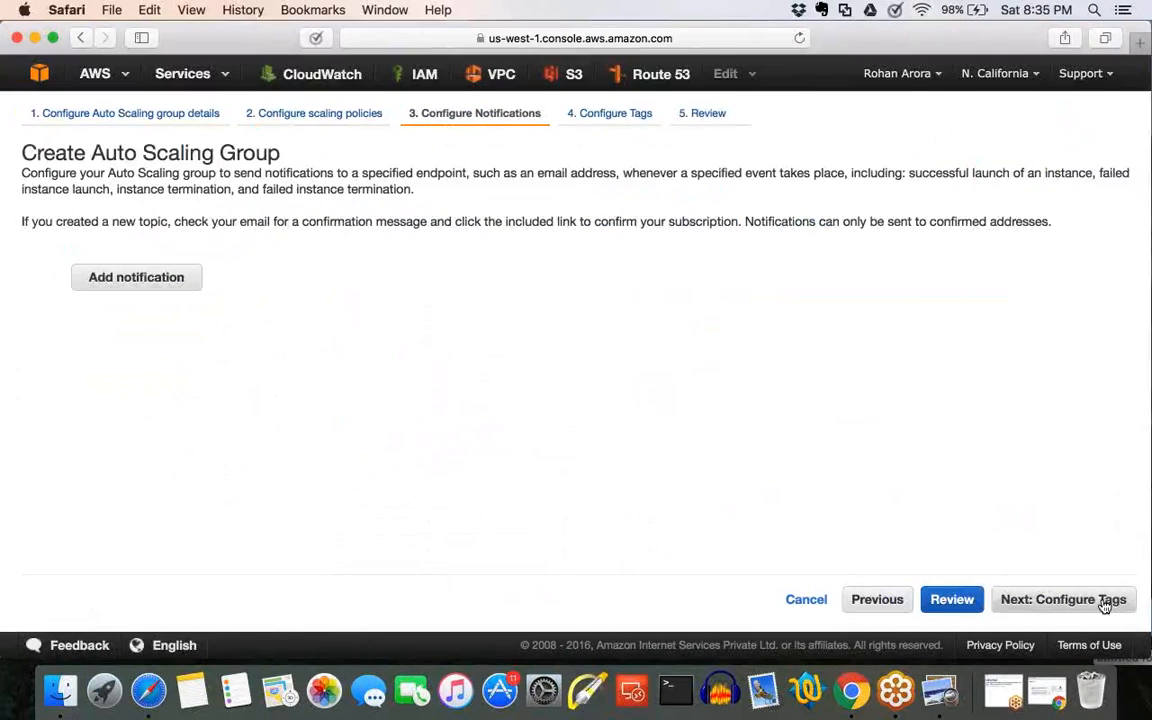
click(1103, 600)
click(1103, 601)
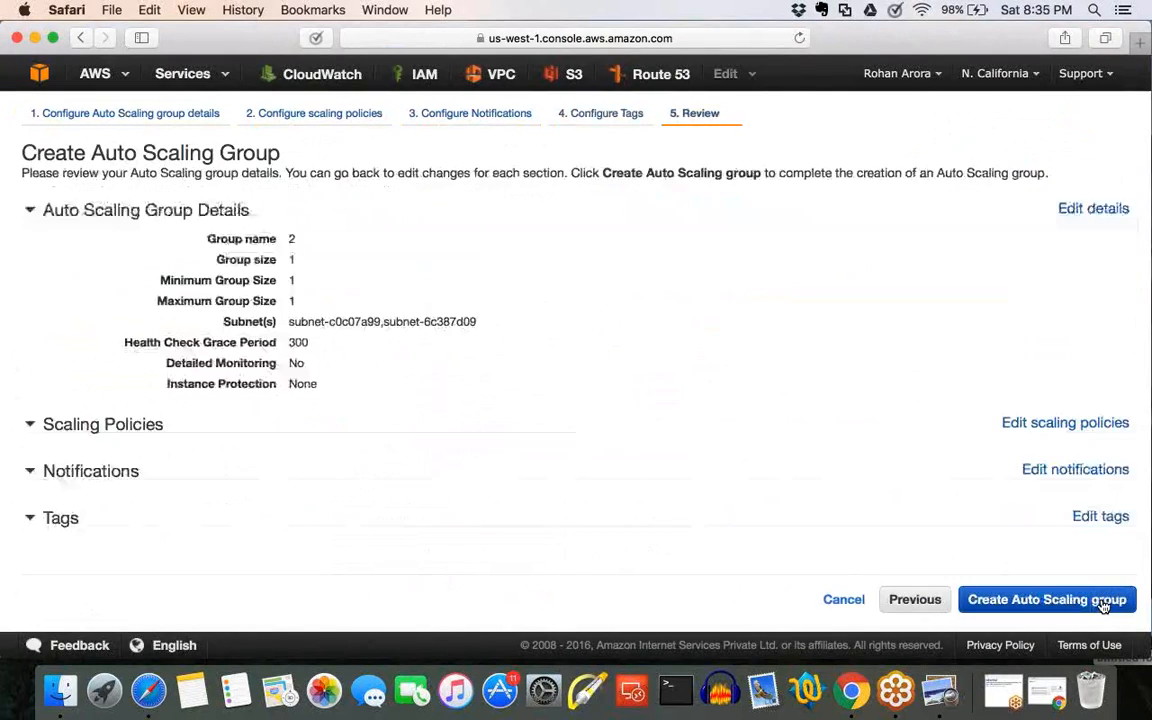
click(1104, 600)
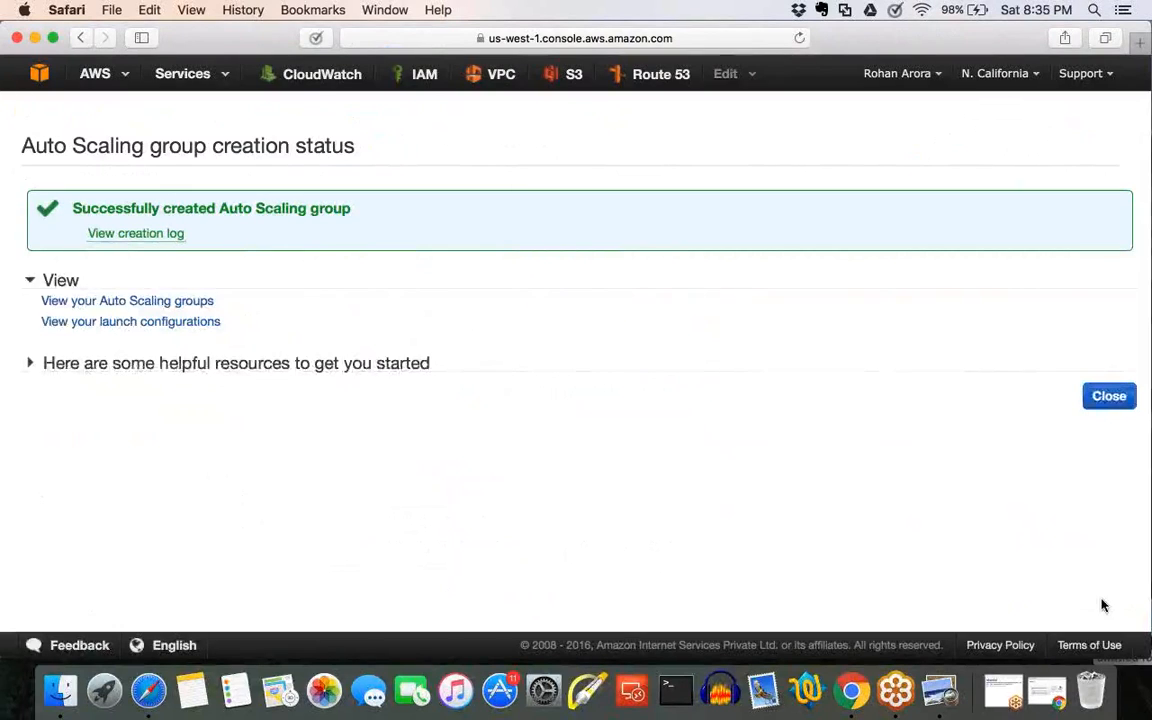
View the list of Auto Scaling groups and enlarge the details area of group 2.
click(127, 301)
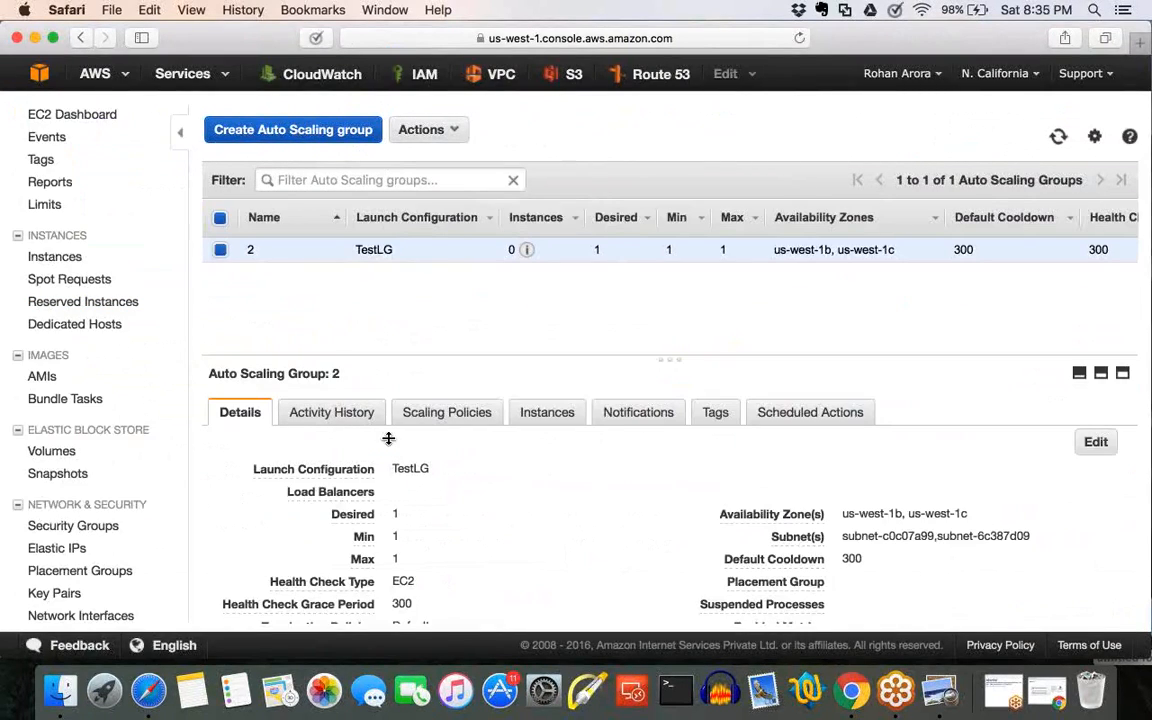
drag(668, 357, 656, 240)
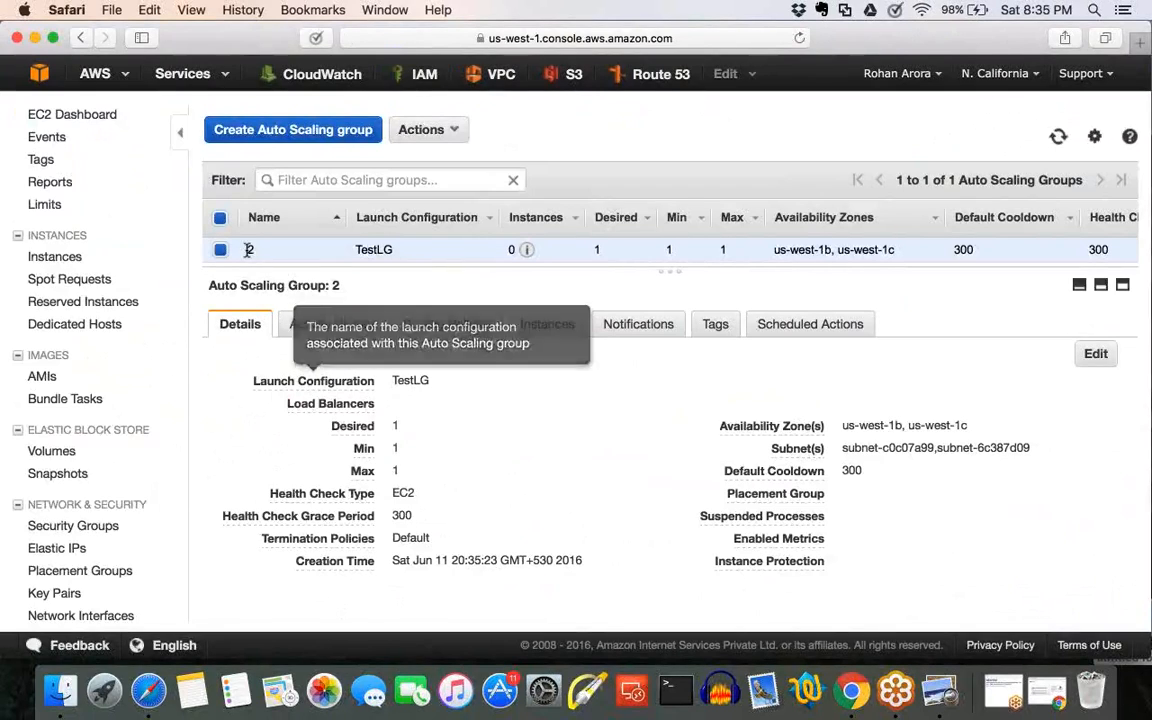
drag(340, 288, 286, 286)
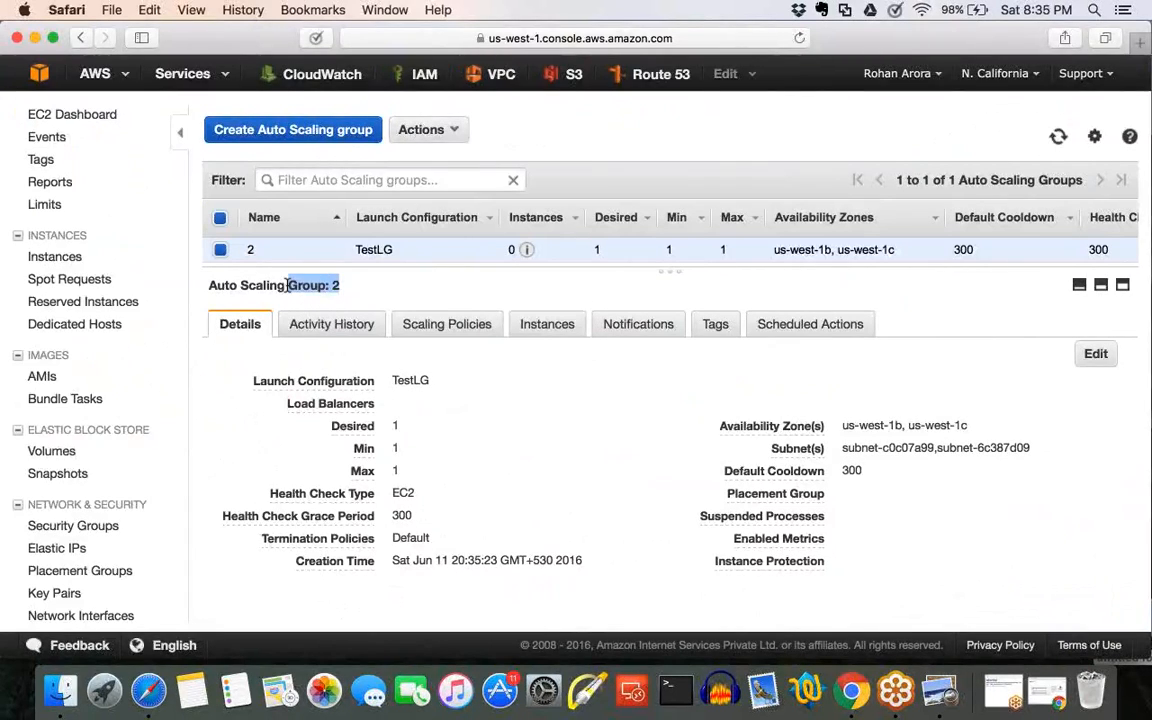
click(326, 290)
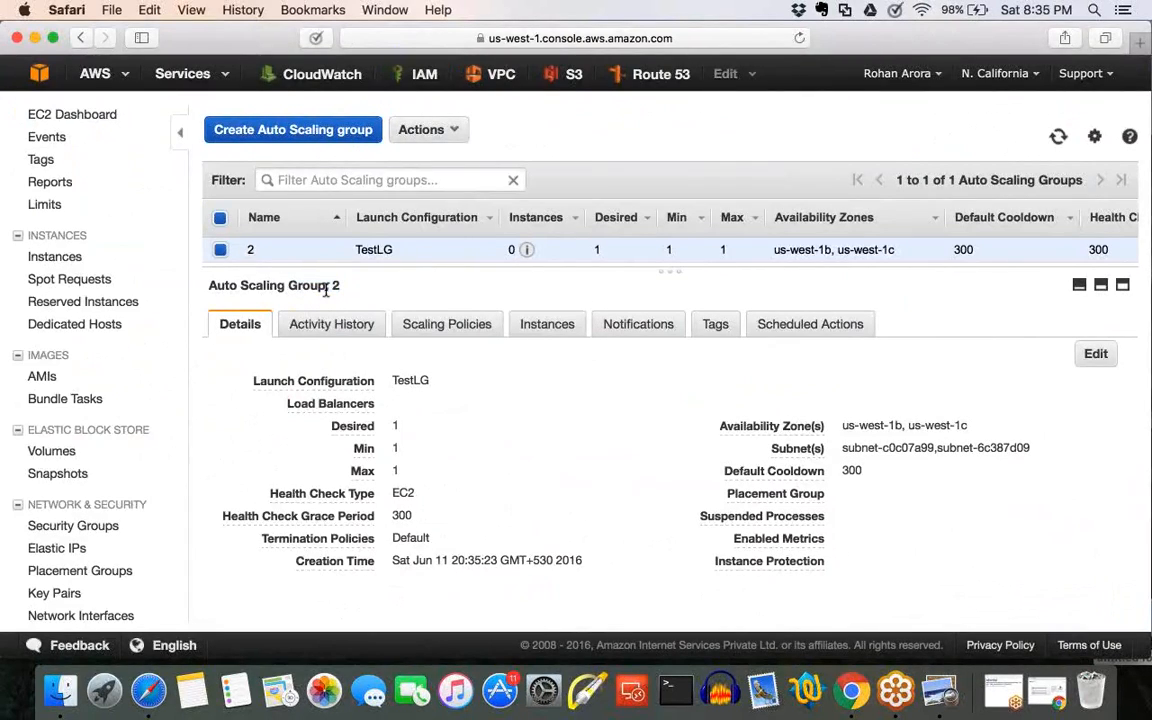
Open the details of Auto Scaling group 2 for editing and examine the Termination Policies setting.
click(1096, 355)
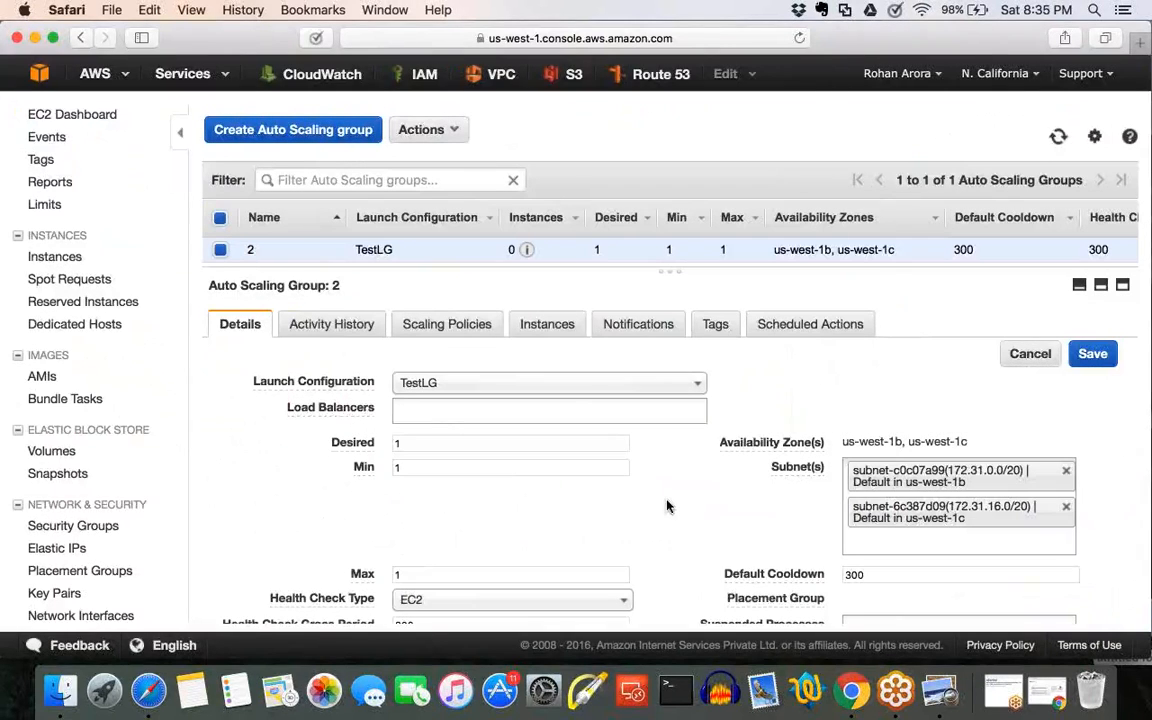
scroll(667, 506, down, 4)
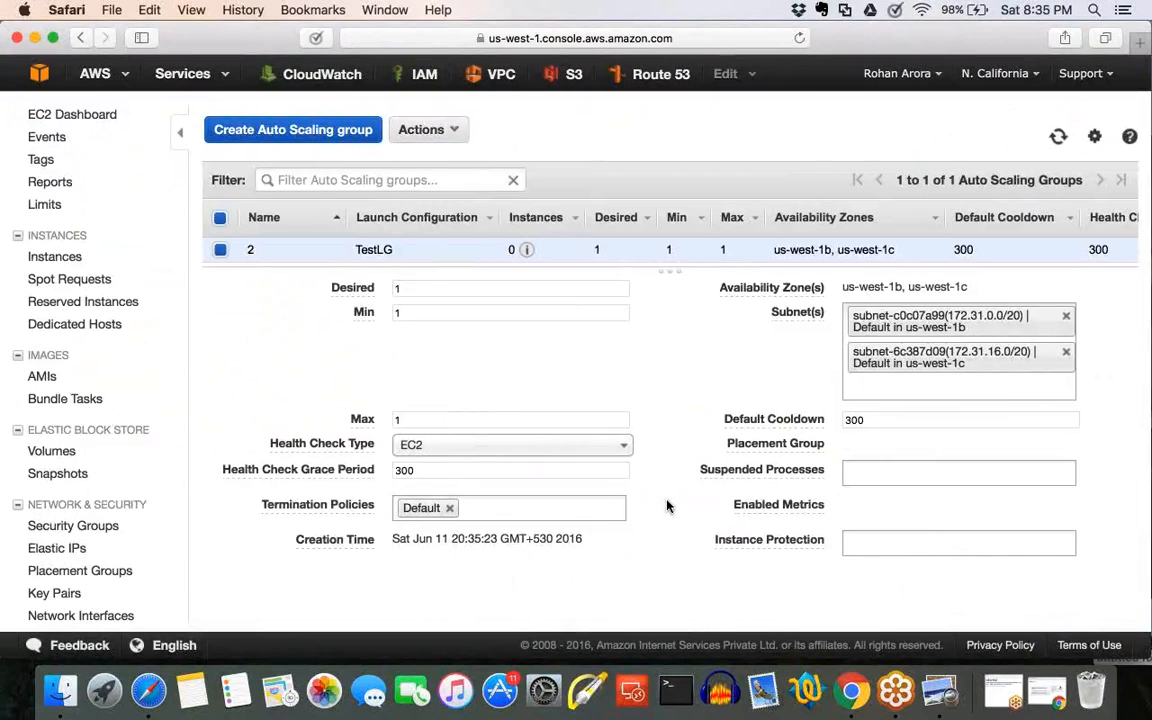
scroll(667, 506, up, 3)
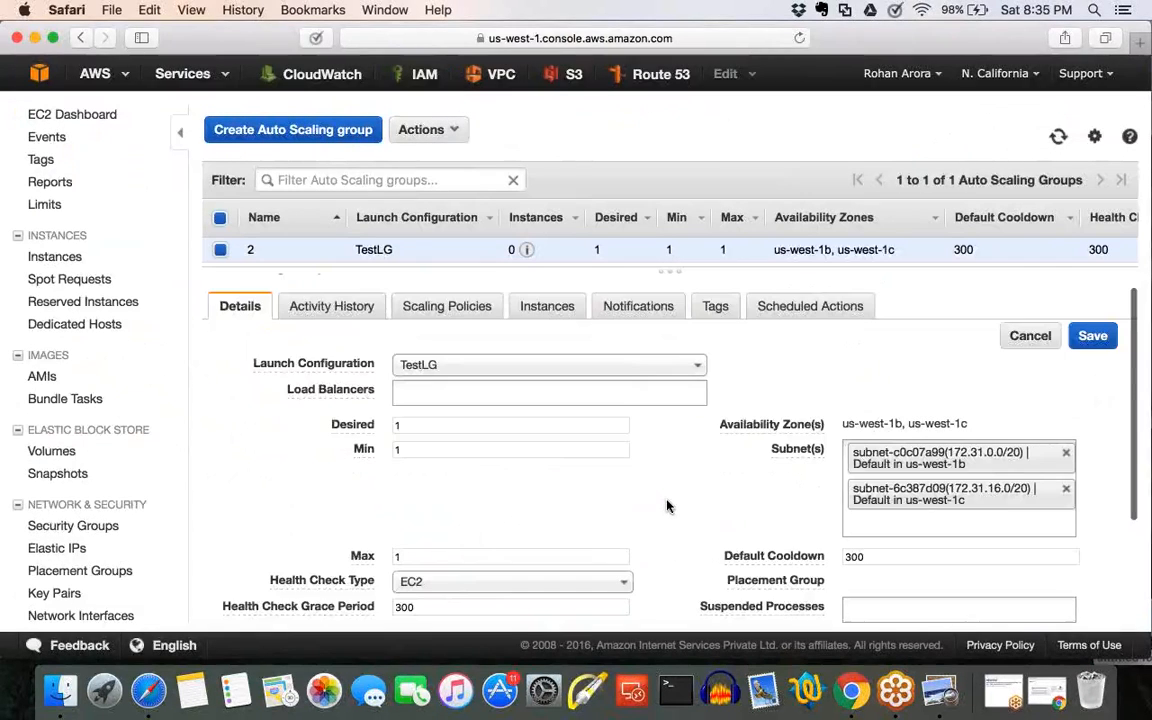
scroll(667, 506, down, 4)
drag(262, 489, 464, 500)
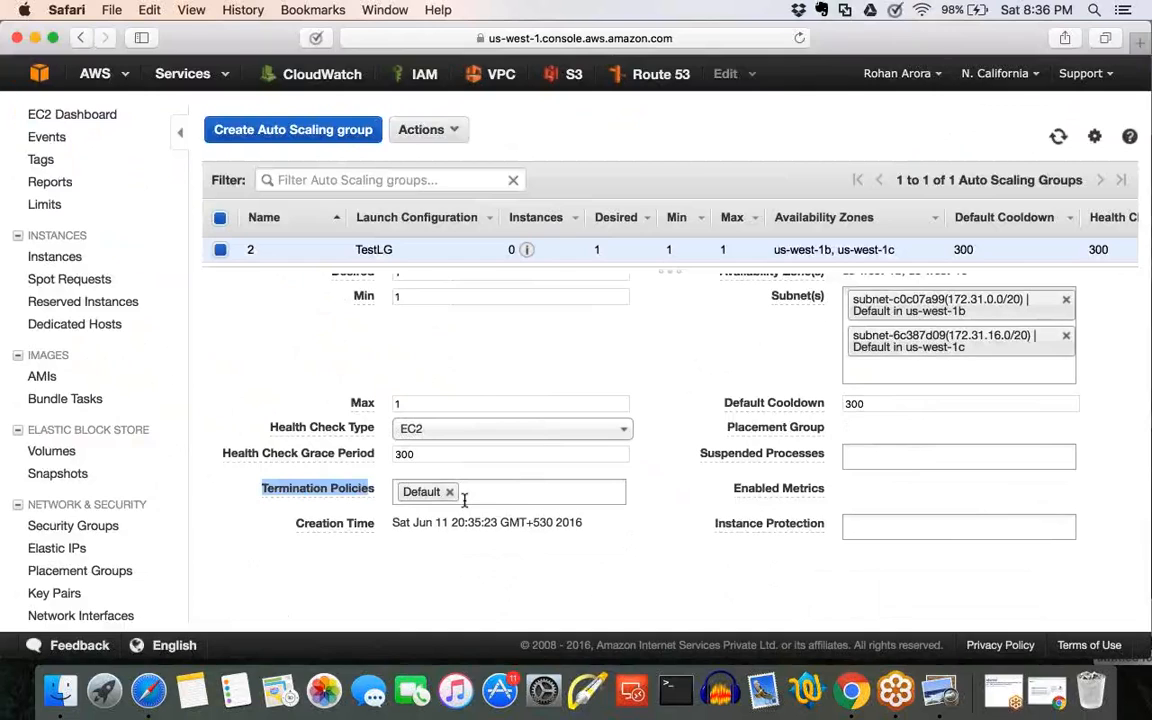
click(463, 501)
mouse_move(372, 488)
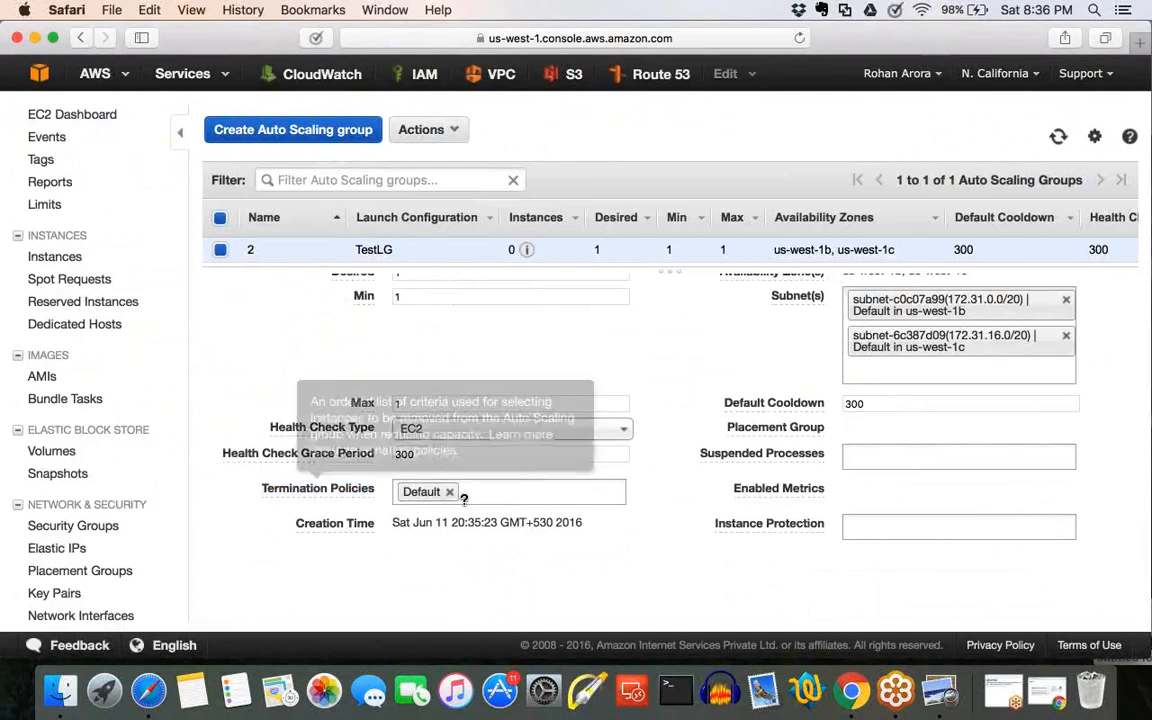
drag(372, 488, 264, 489)
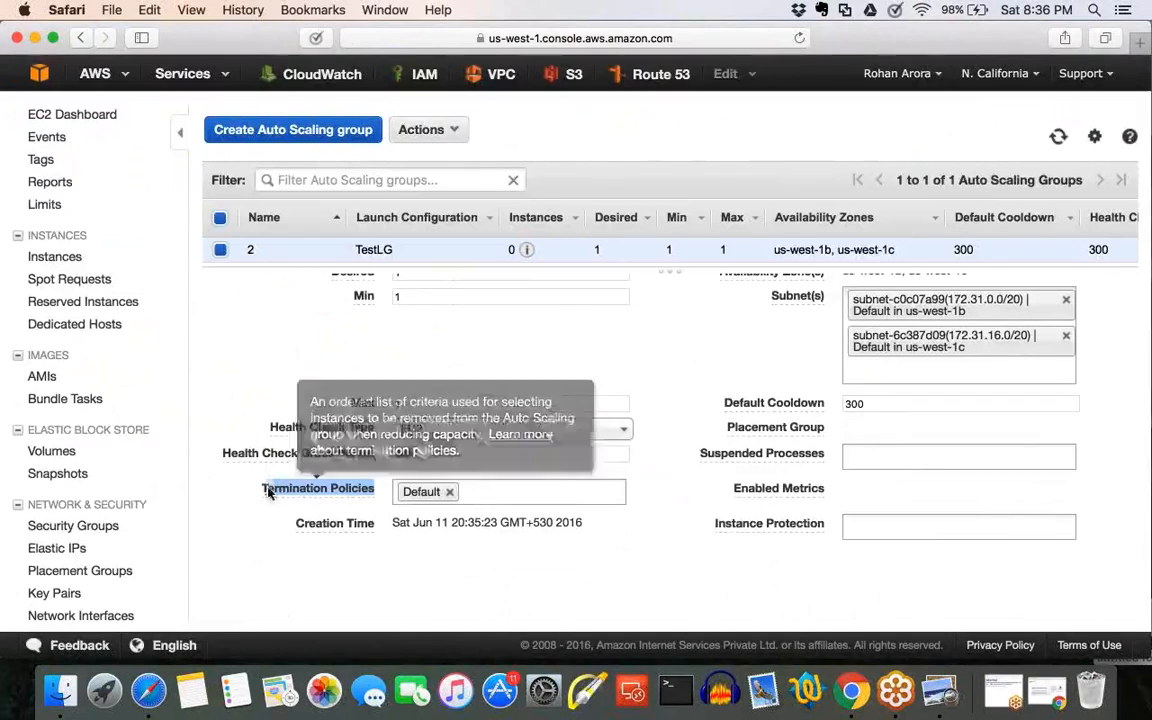
click(268, 491)
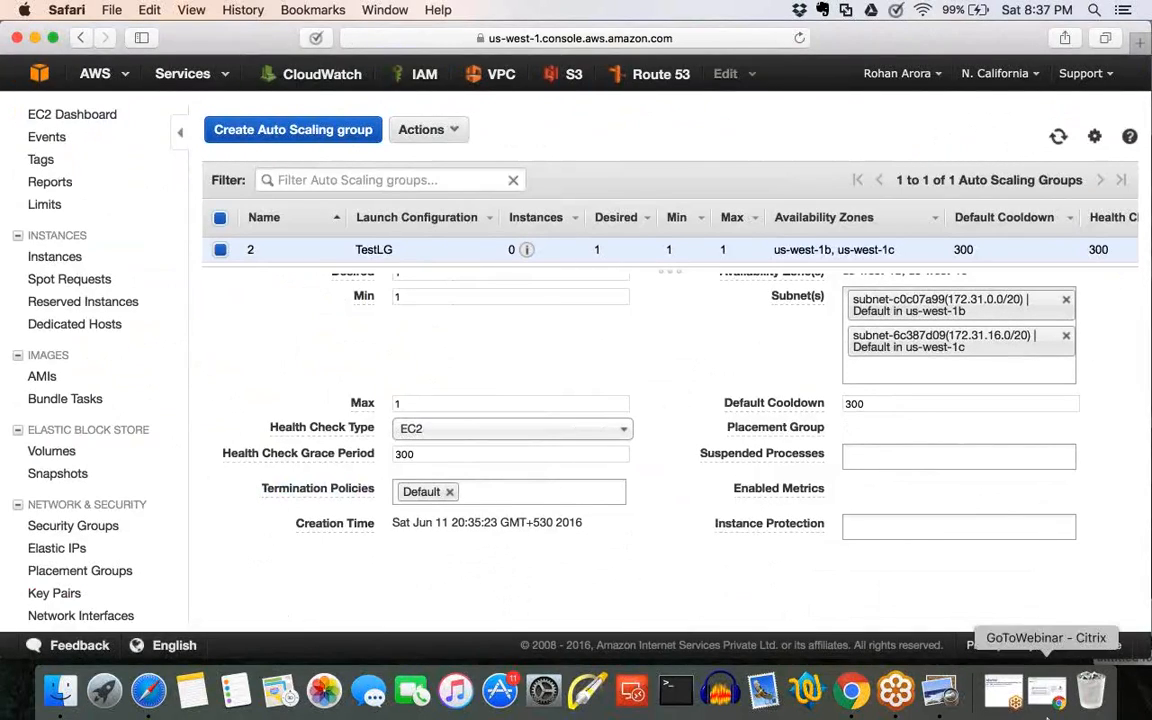
Switch to Preview and show the termination policy flowchart in full screen.
click(1002, 696)
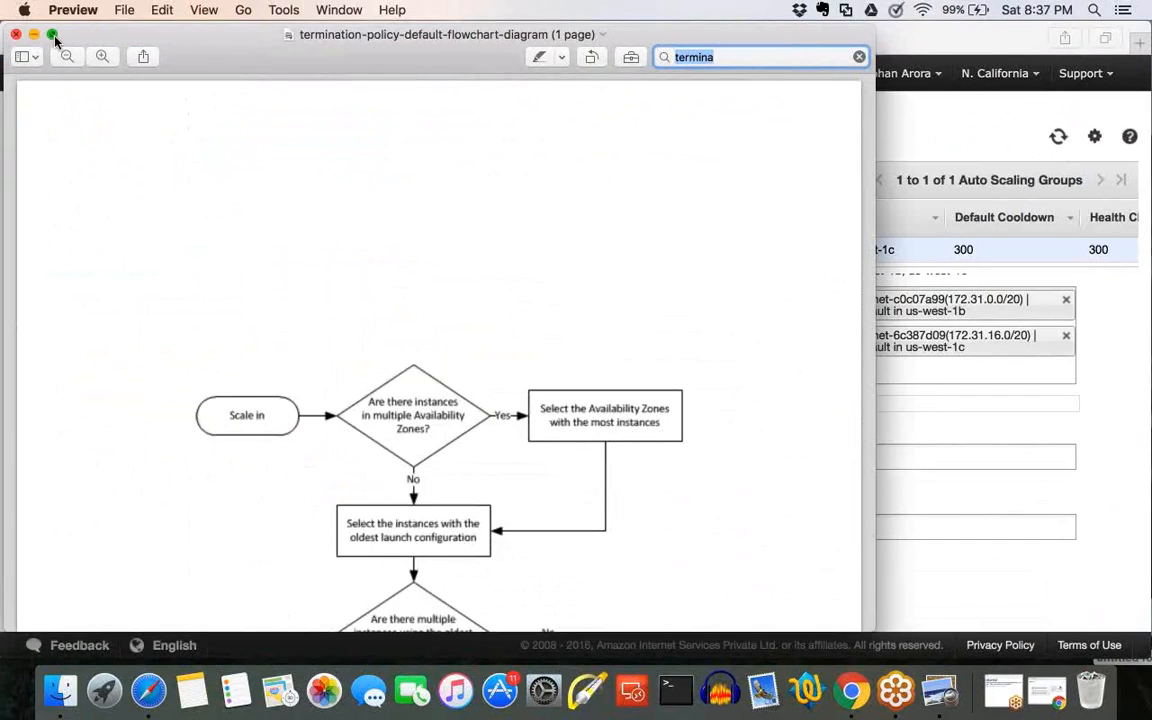
click(54, 37)
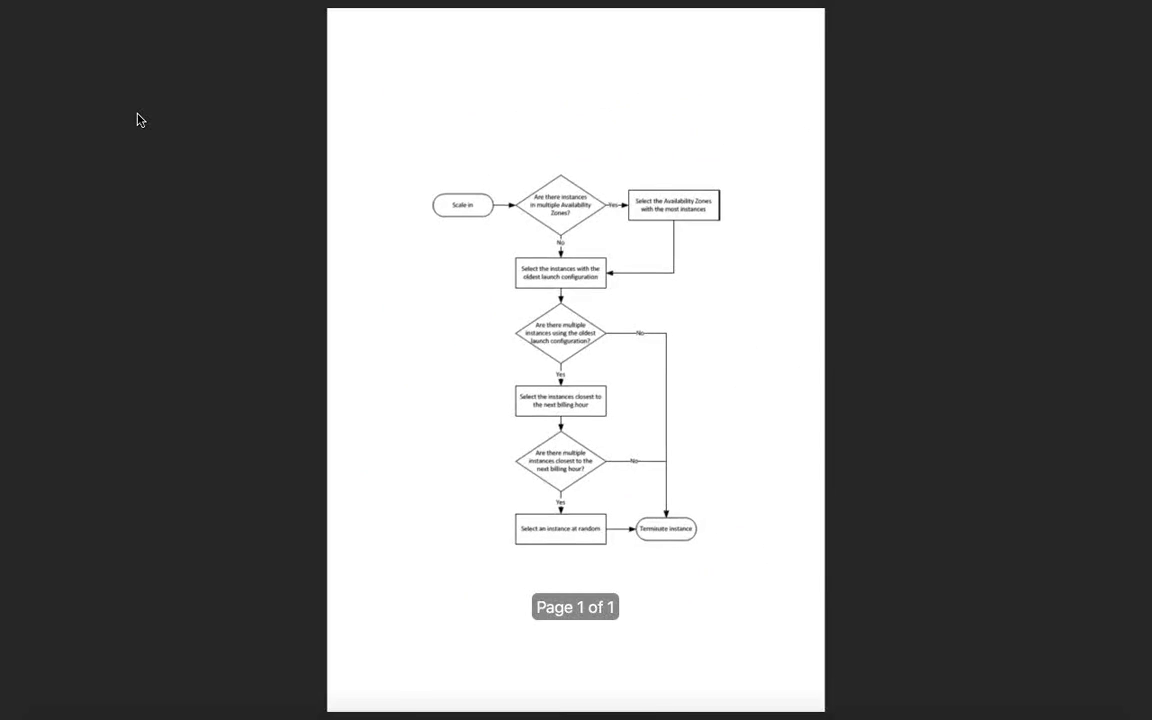
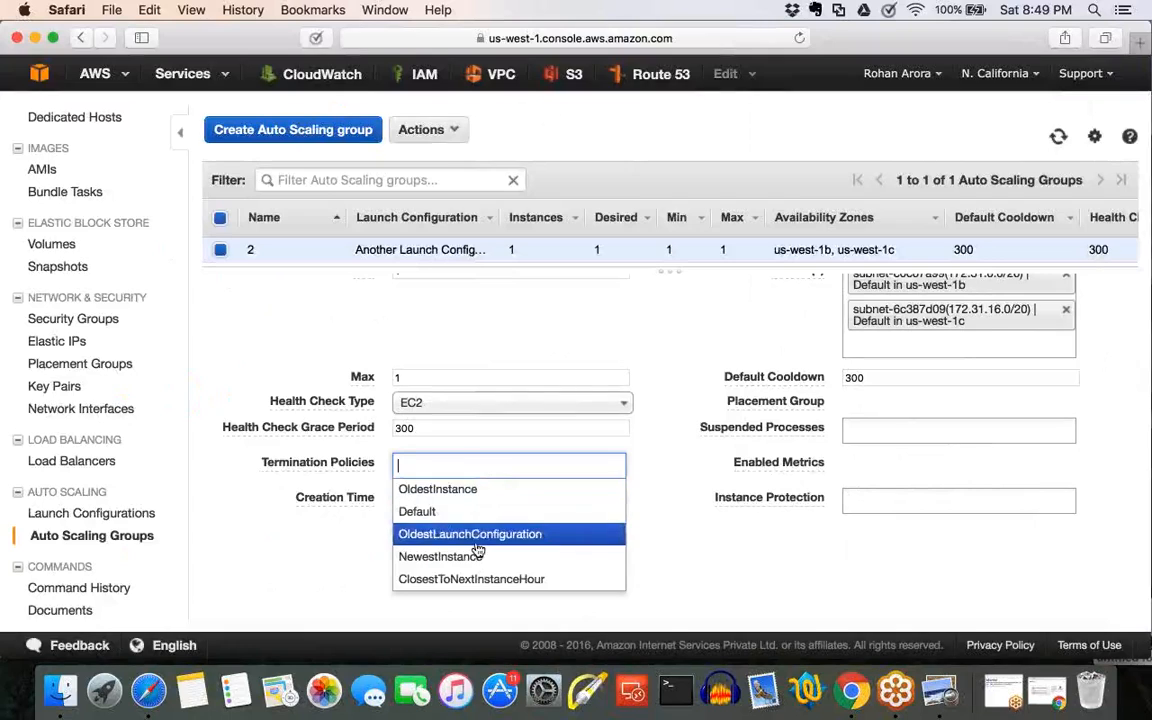
Try OldestLaunchConfiguration followed by NewestInstance as the termination policies of Auto Scaling group 2.
click(474, 541)
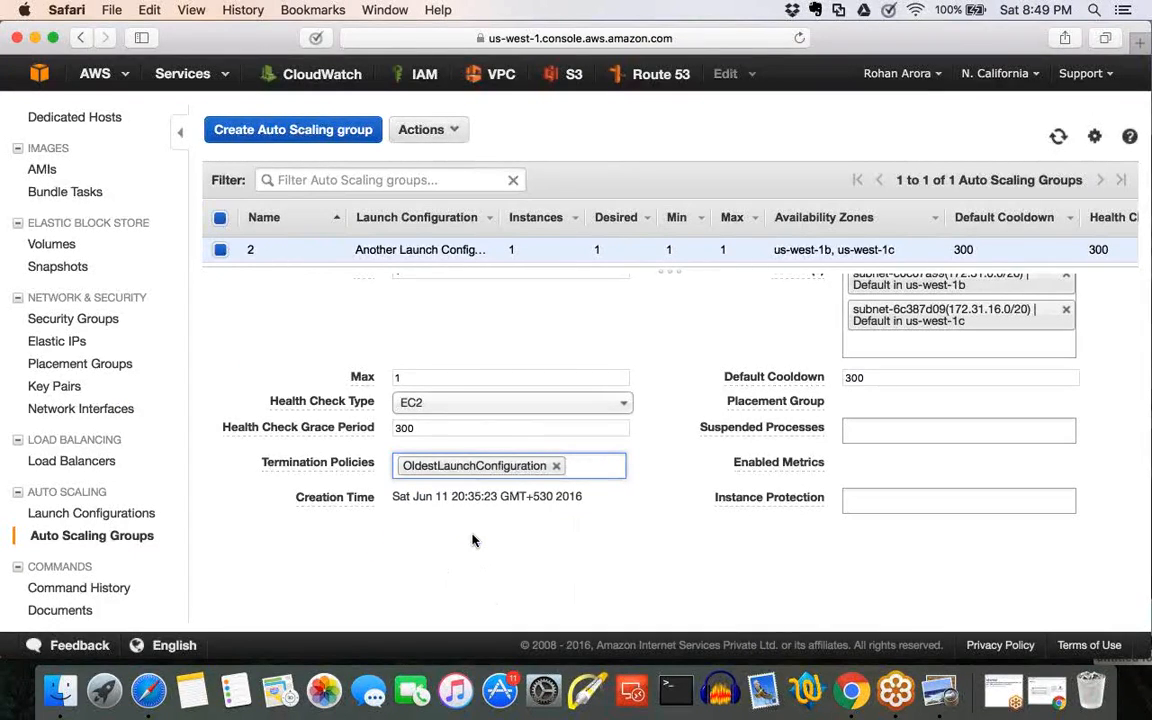
scroll(474, 541, up, 2)
scroll(476, 540, up, 2)
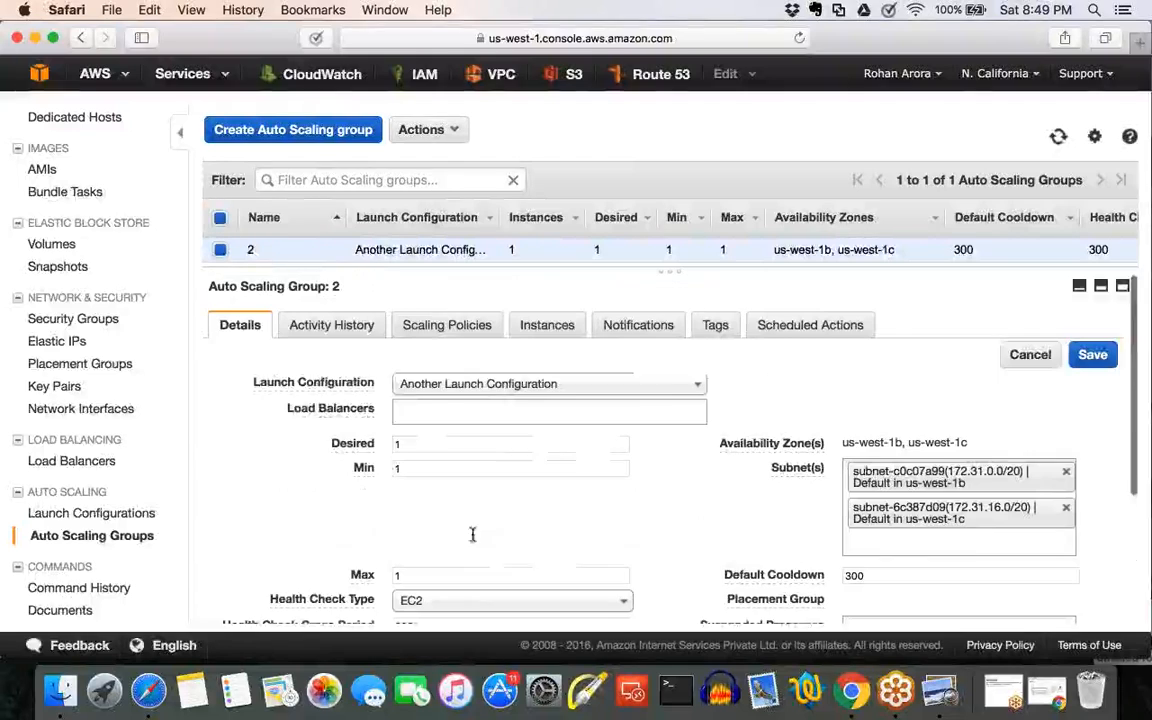
scroll(492, 390, down, 3)
click(590, 466)
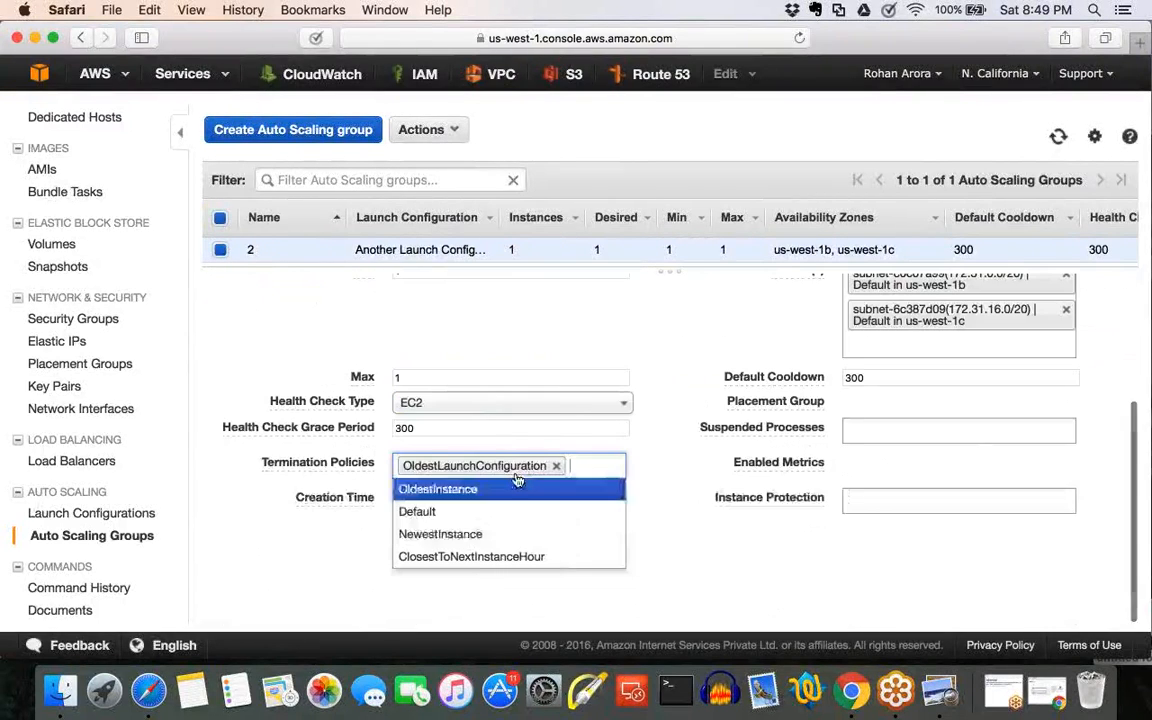
click(510, 539)
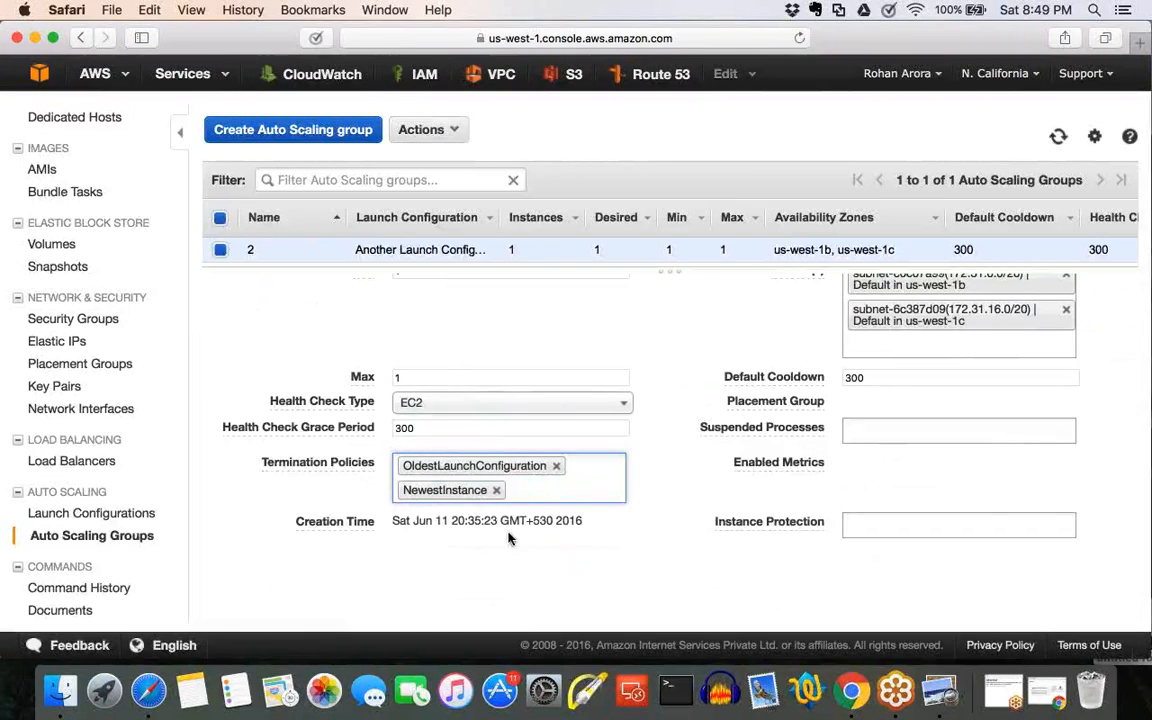
Remove both chosen termination policies and try ClosestToNextInstanceHour instead.
click(556, 466)
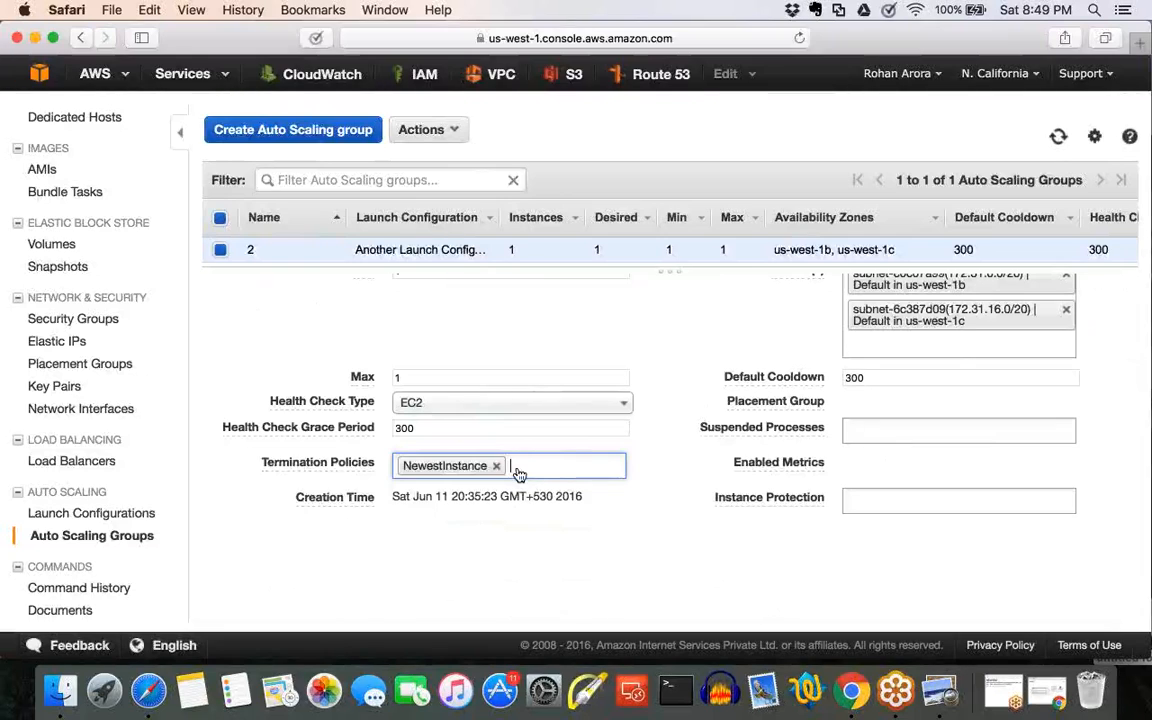
click(497, 467)
click(501, 474)
click(482, 580)
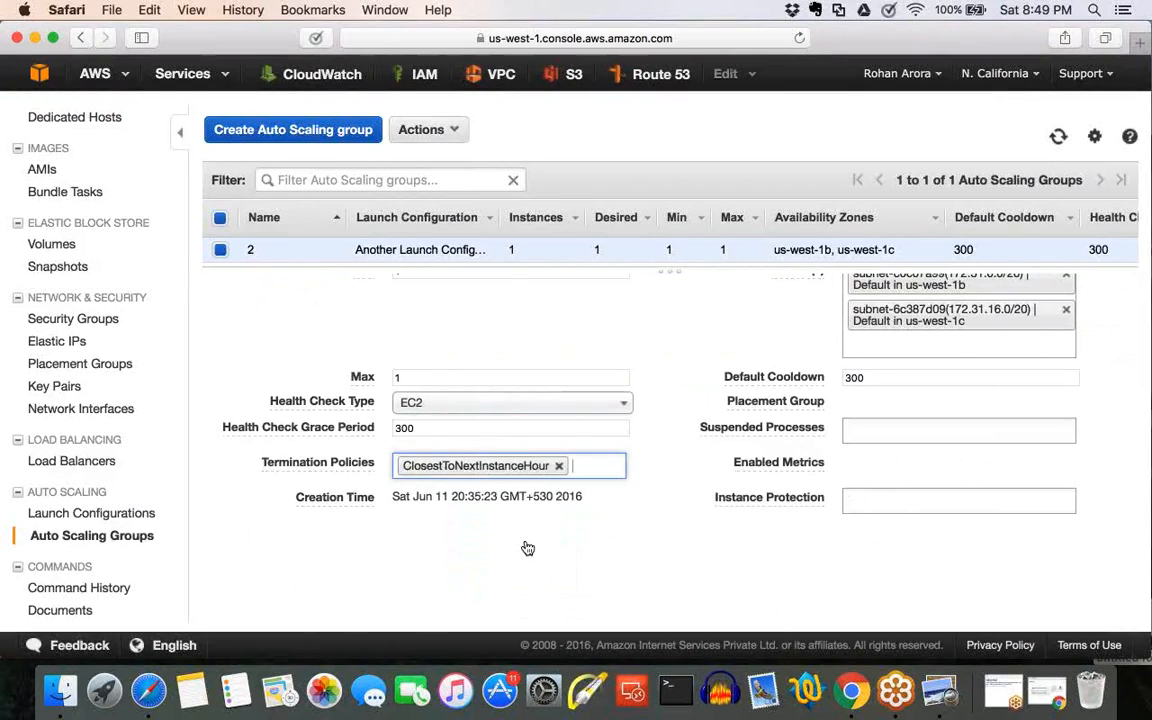
Clear the ClosestToNextInstanceHour entry and set the termination policy to Default.
key(BackSpace)
key(BackSpace)
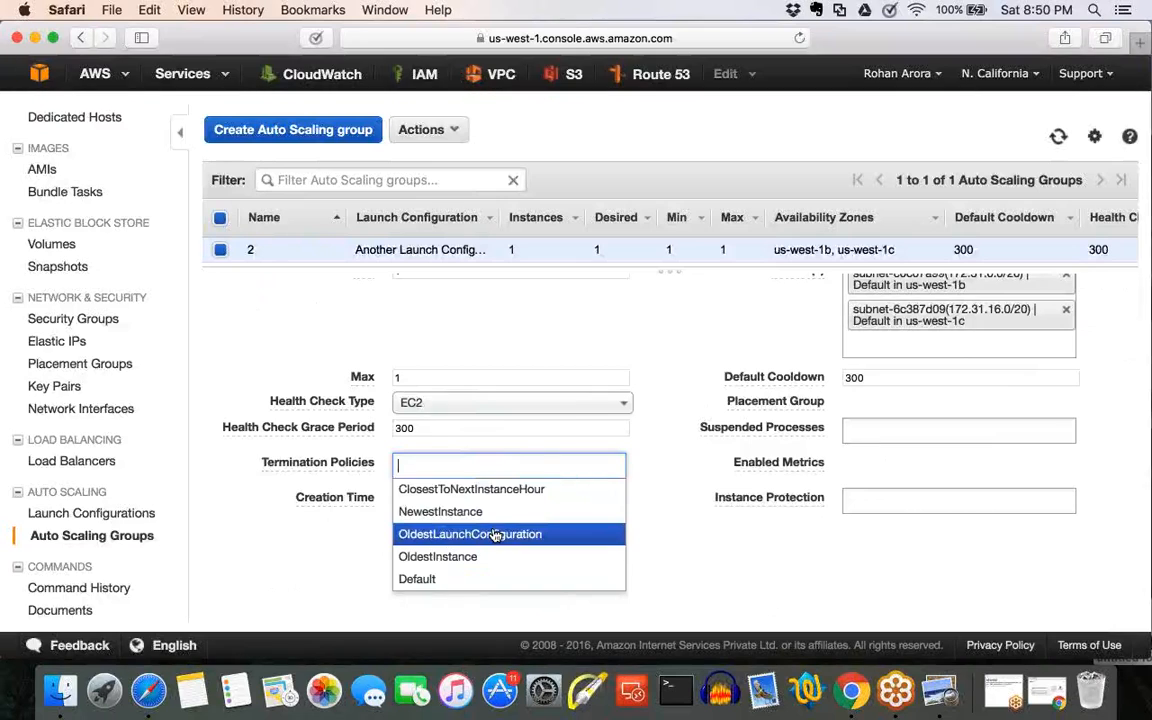
click(451, 581)
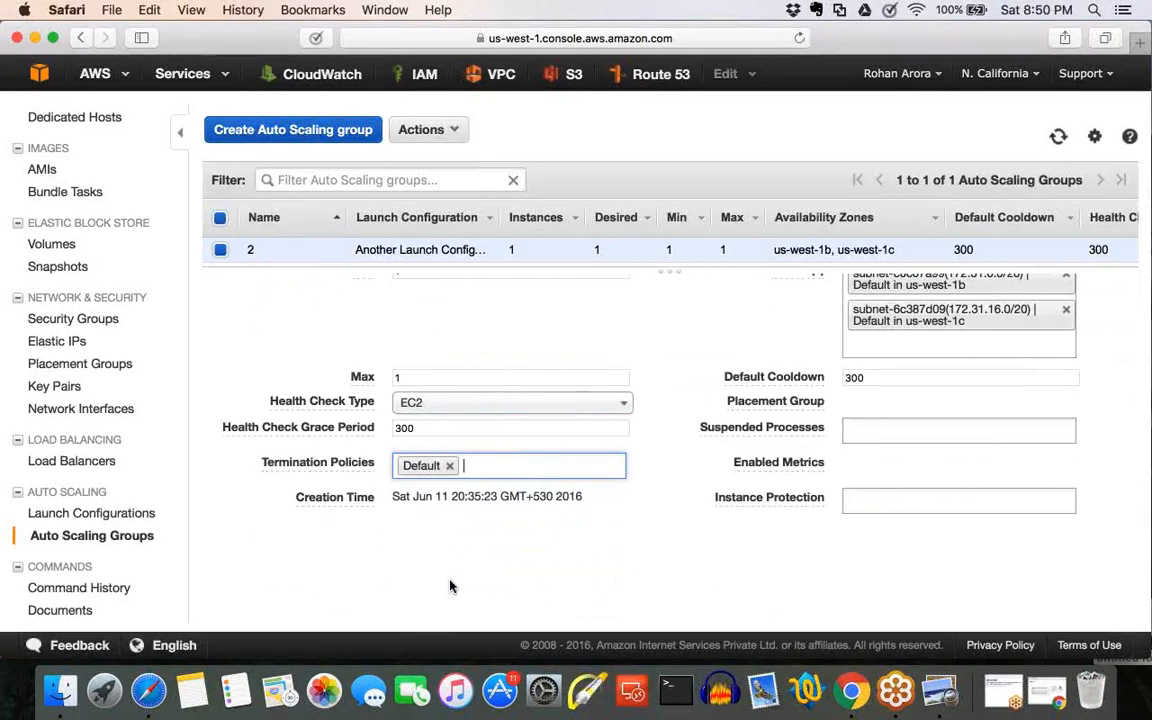
scroll(515, 520, up, 1)
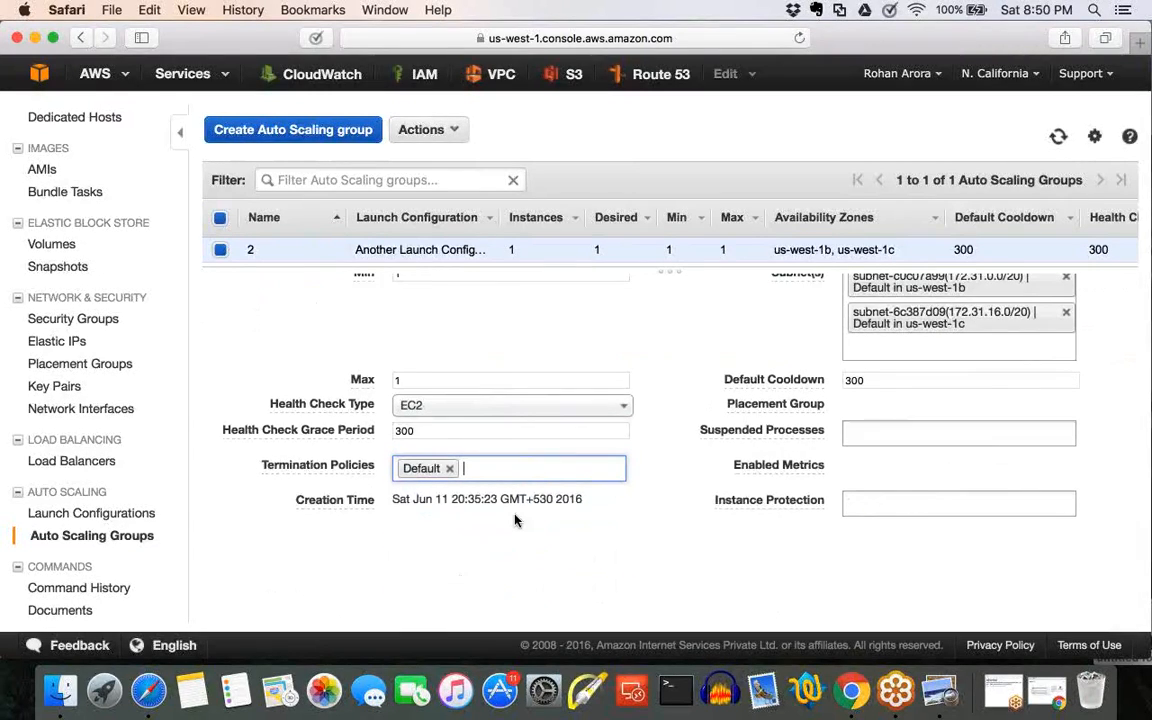
scroll(515, 520, up, 5)
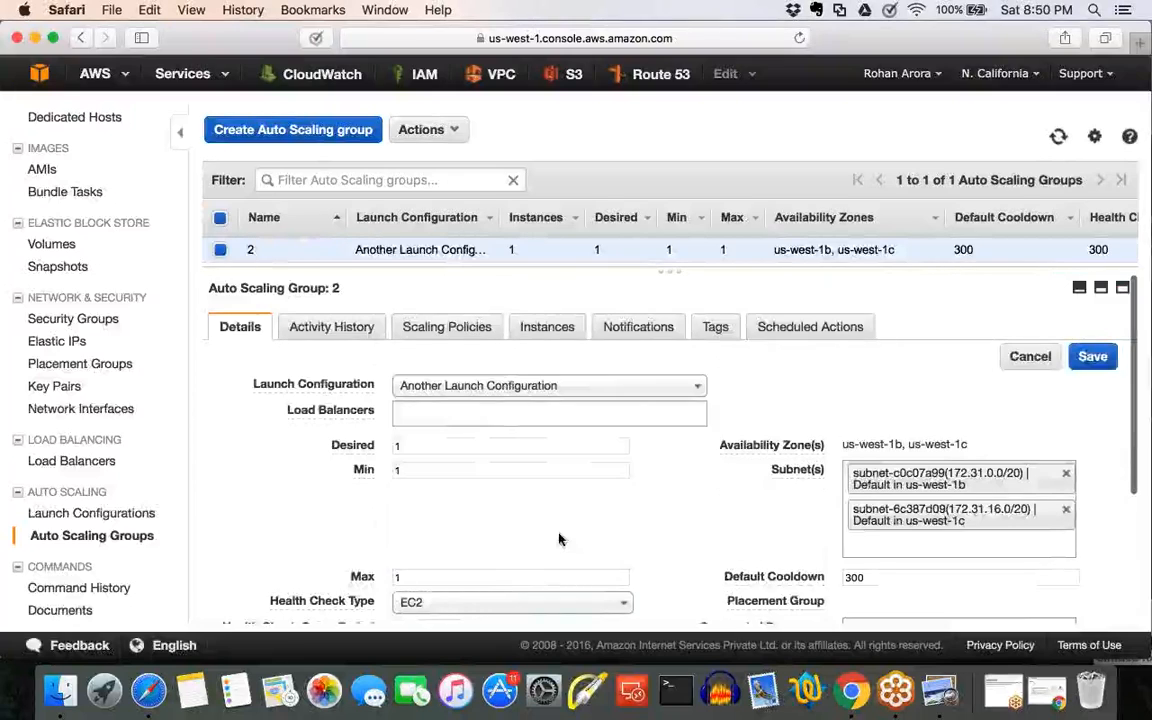
Check the Instance Protection description, set it to Protect From Scale In and save the group's changes.
scroll(562, 542, down, 2)
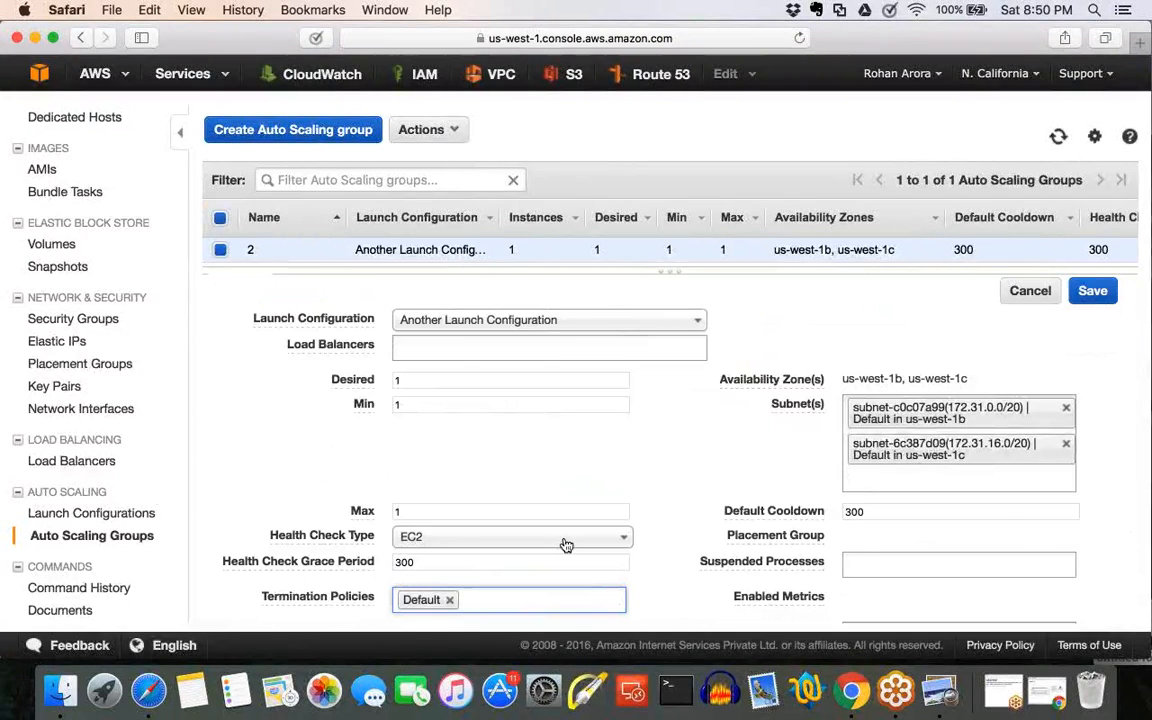
scroll(564, 543, down, 3)
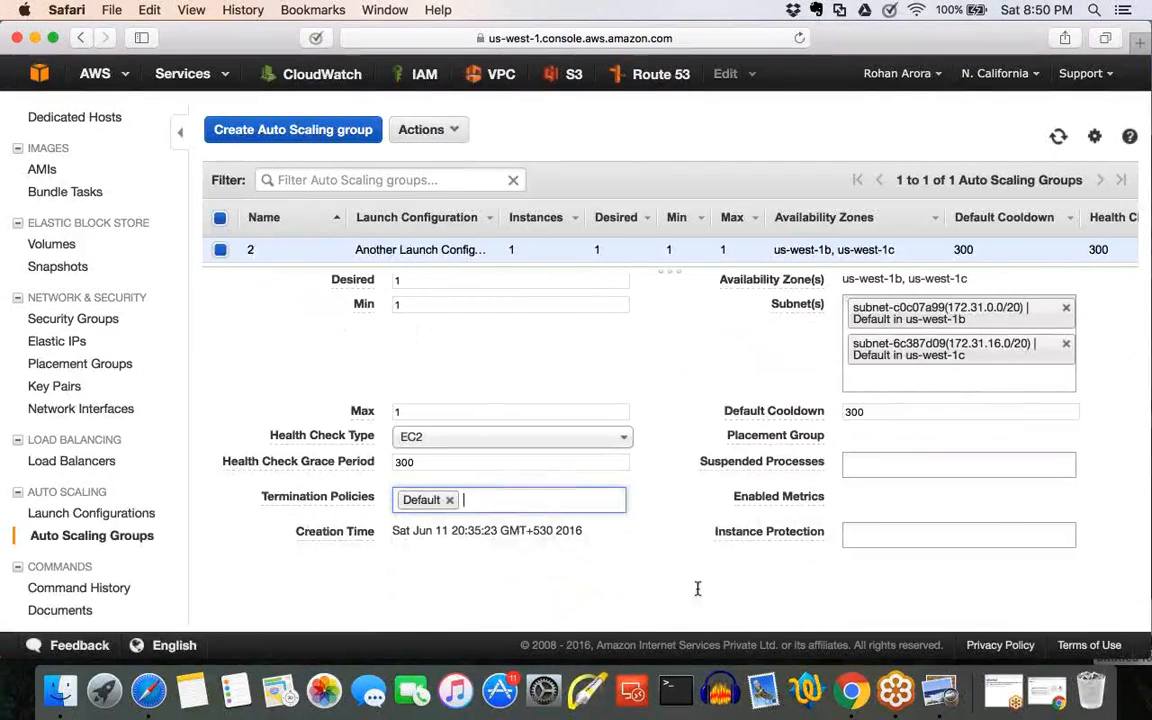
click(897, 537)
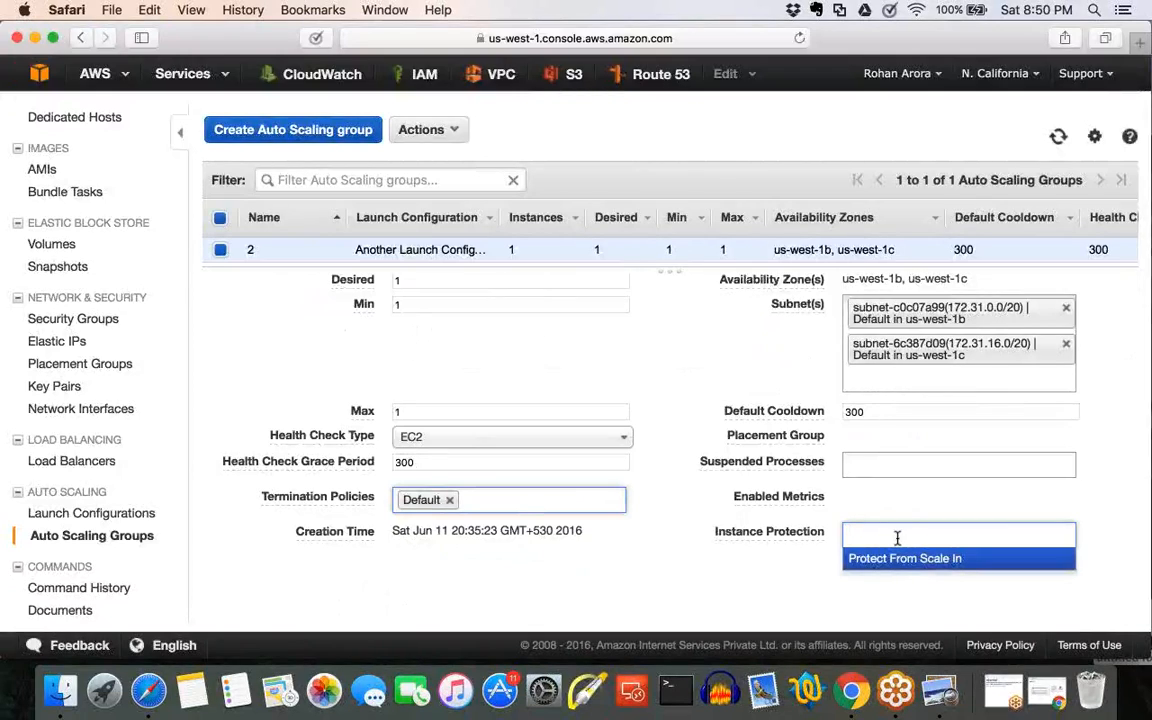
click(764, 550)
mouse_move(716, 533)
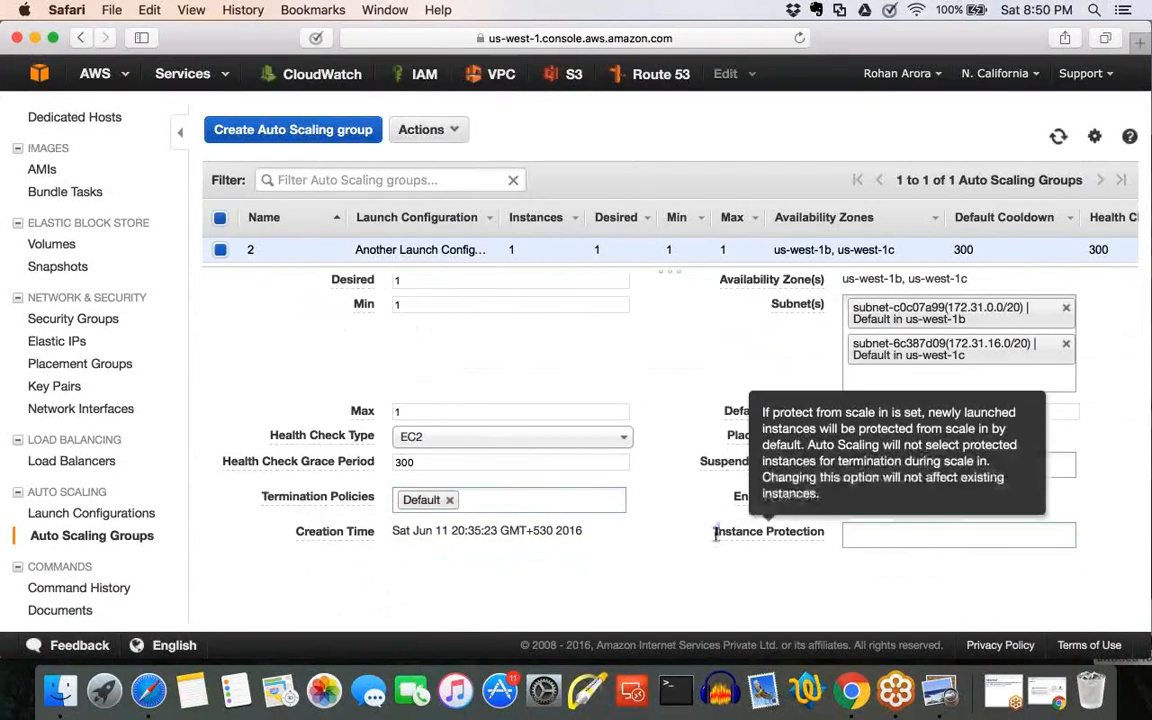
drag(716, 533, 818, 535)
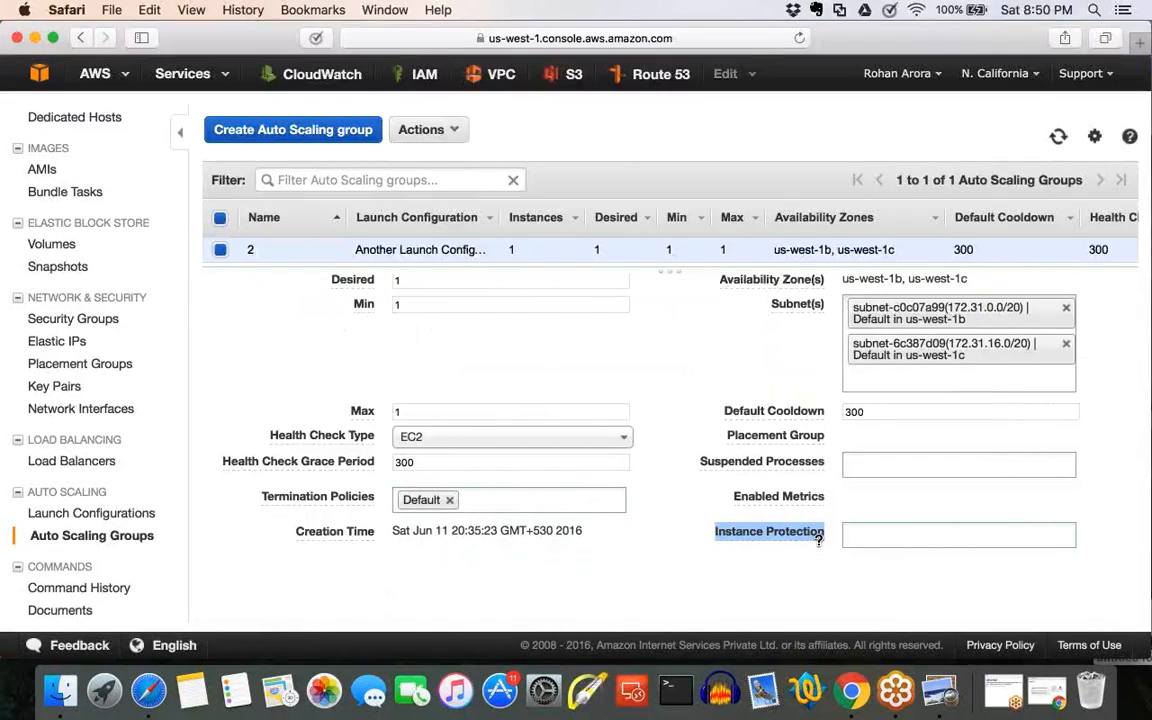
click(818, 539)
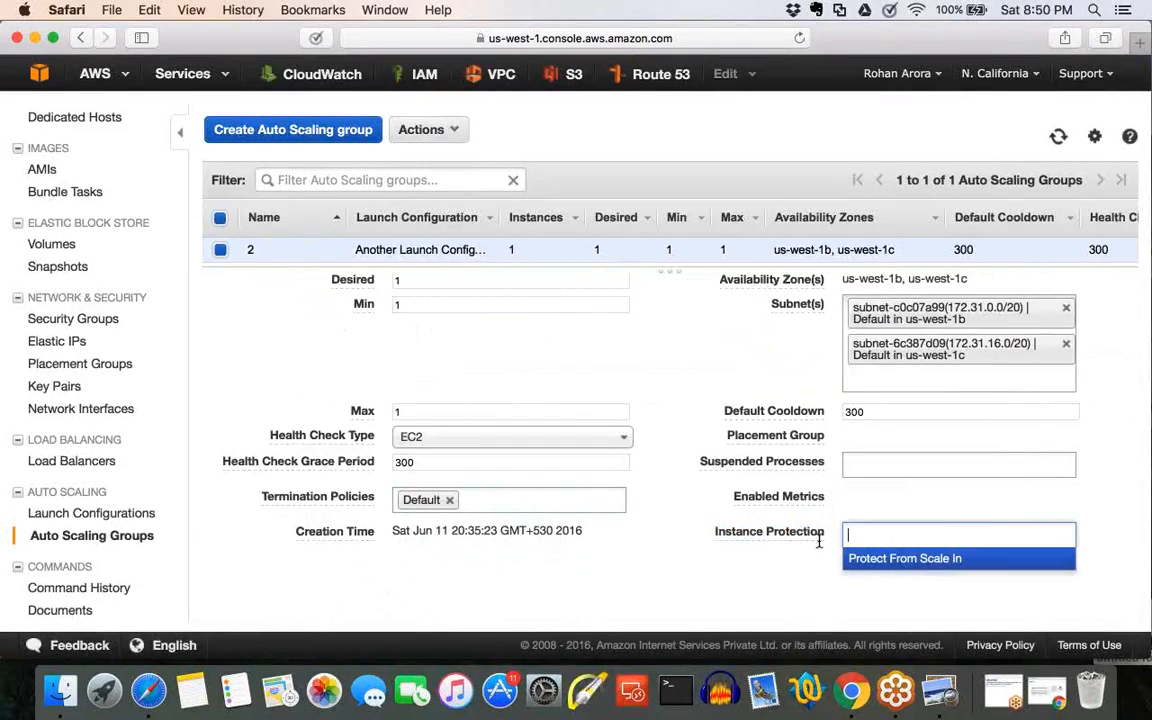
click(991, 560)
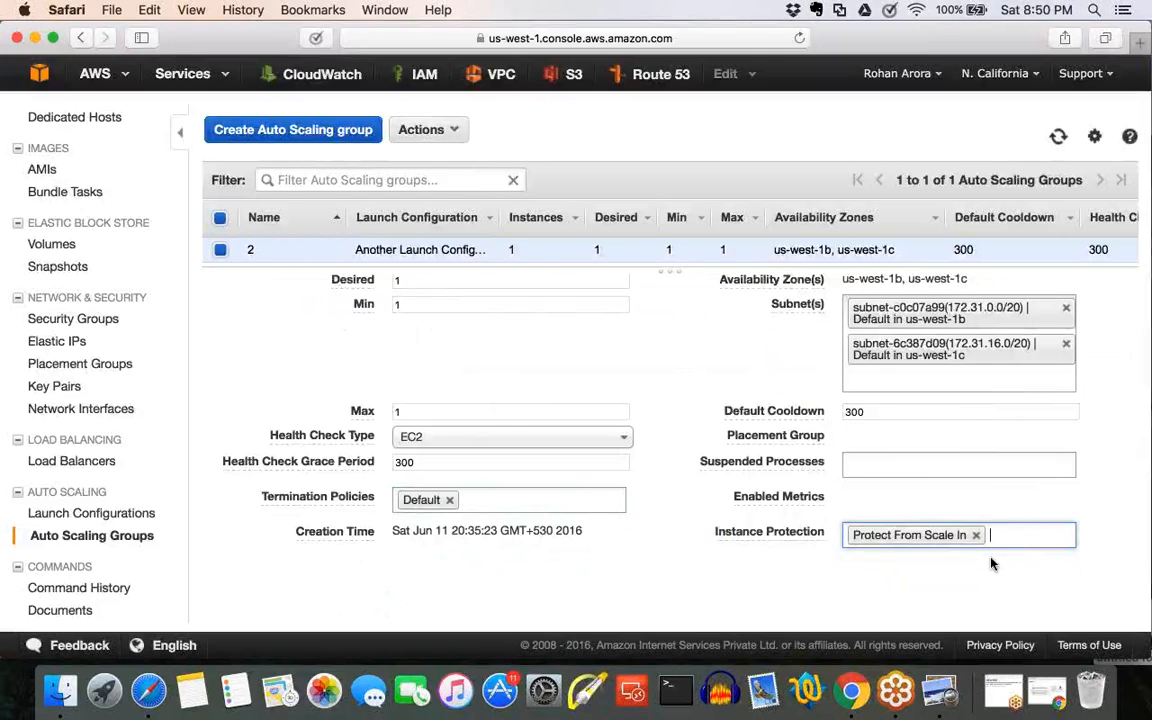
scroll(991, 563, up, 3)
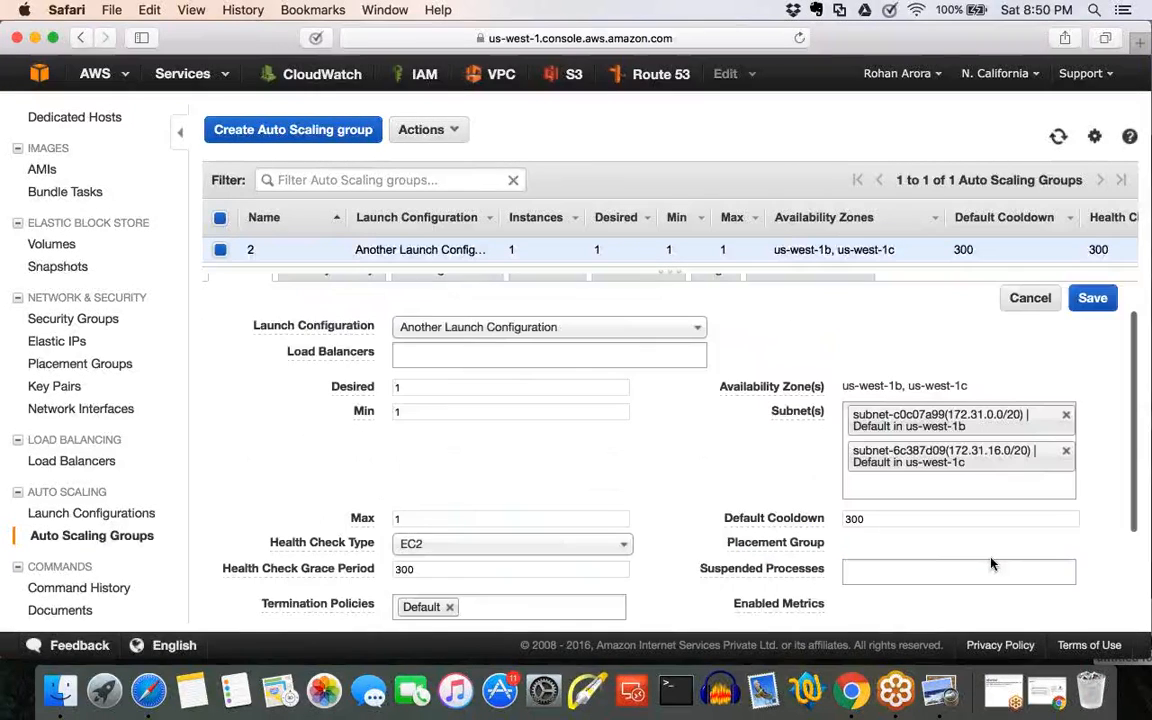
click(1080, 298)
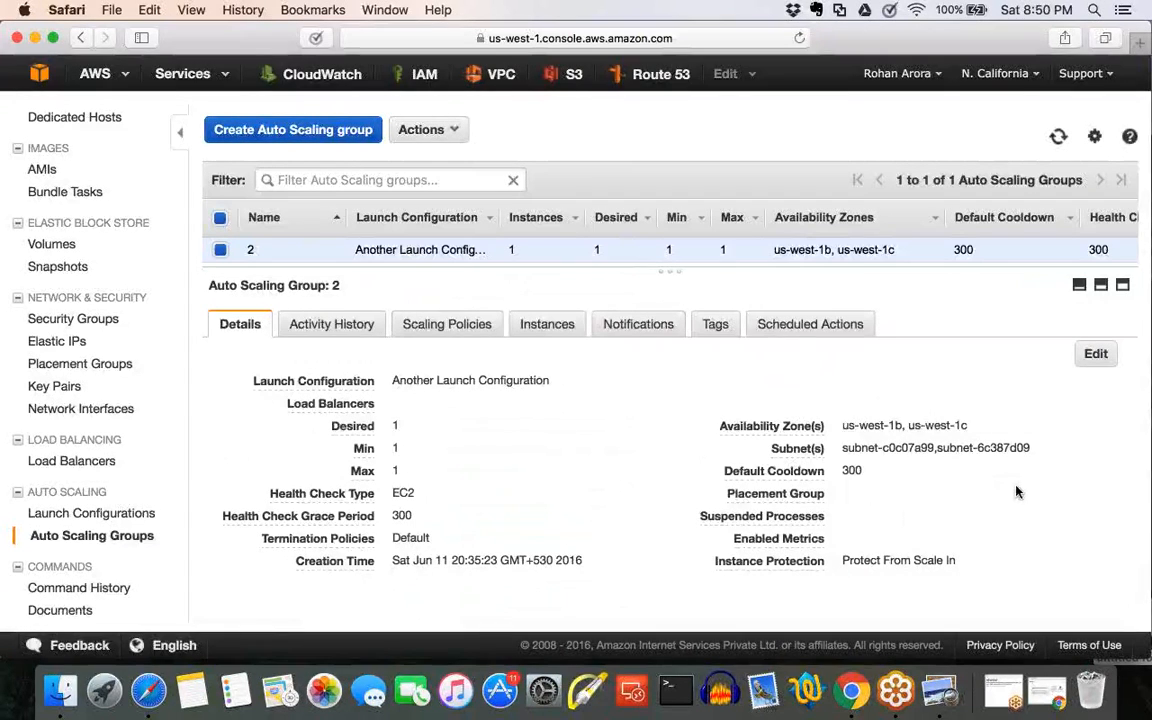
Examine the saved Instance Protection setting and its description, and reopen the group's details for editing.
drag(713, 561, 960, 565)
mouse_move(812, 559)
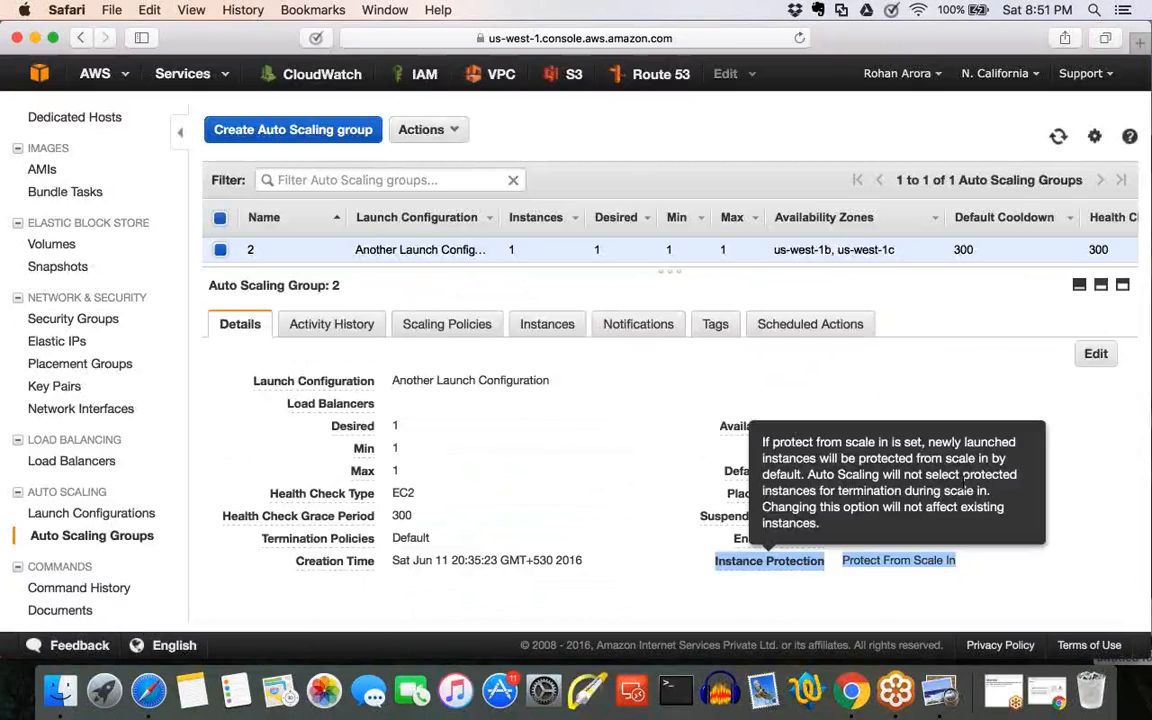
click(981, 592)
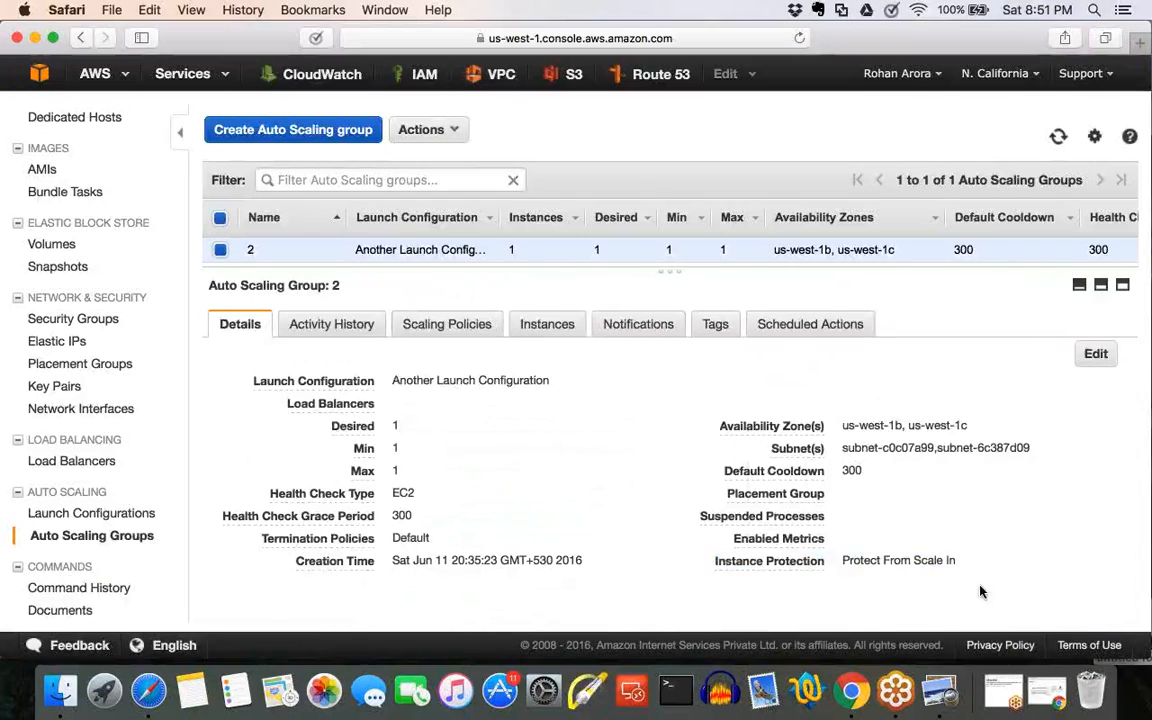
drag(973, 571, 708, 553)
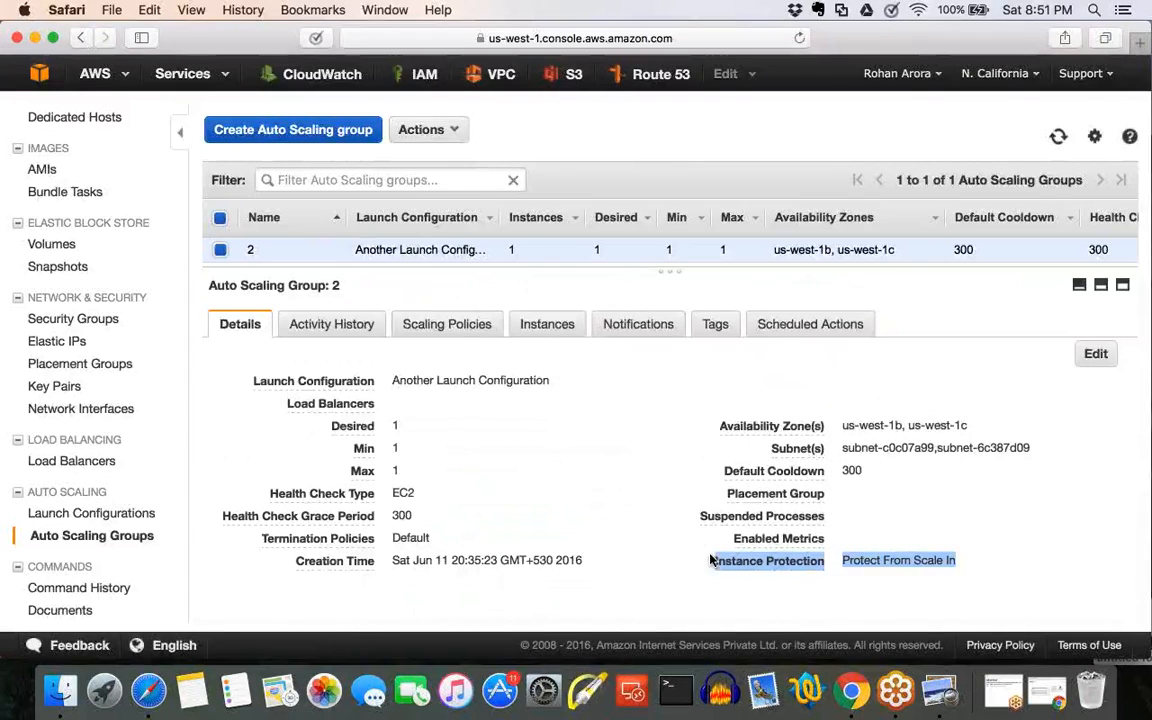
click(1096, 353)
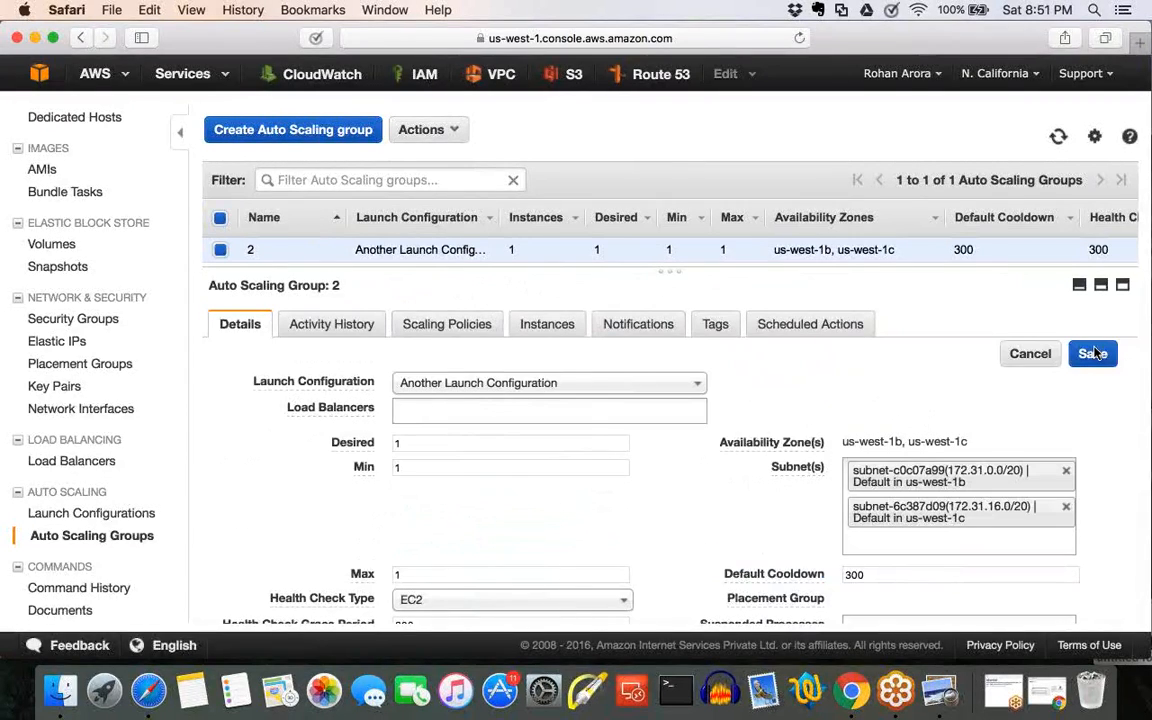
scroll(1098, 347, down, 5)
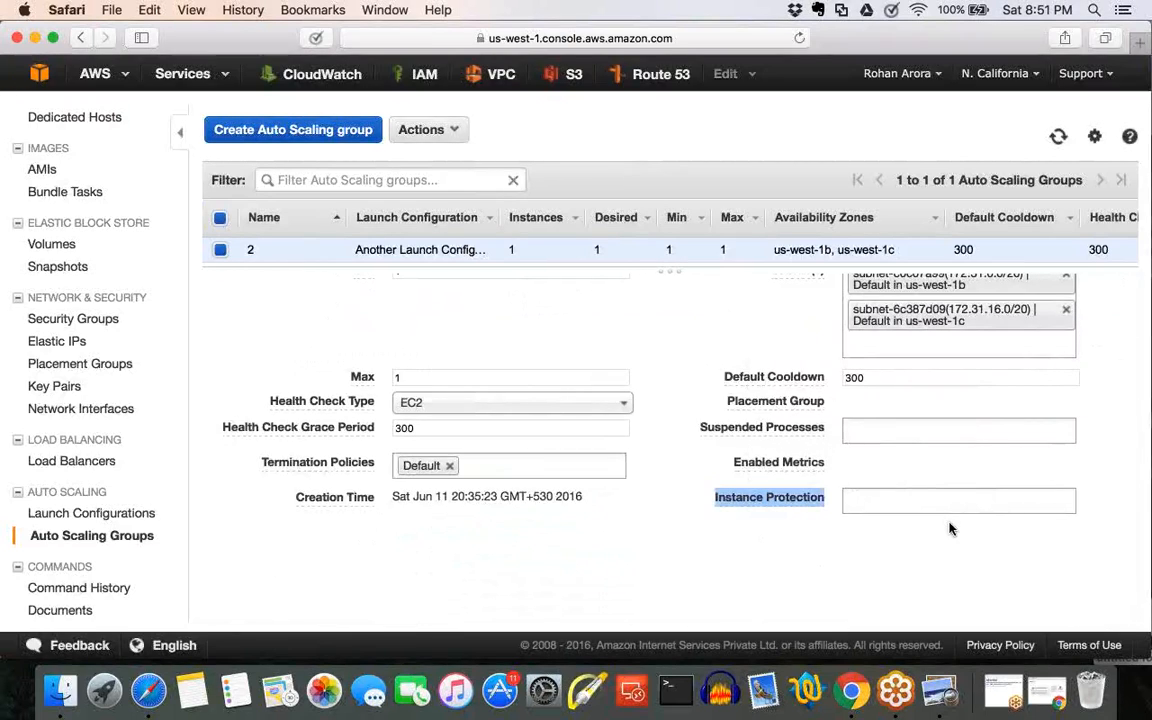
scroll(950, 528, up, 5)
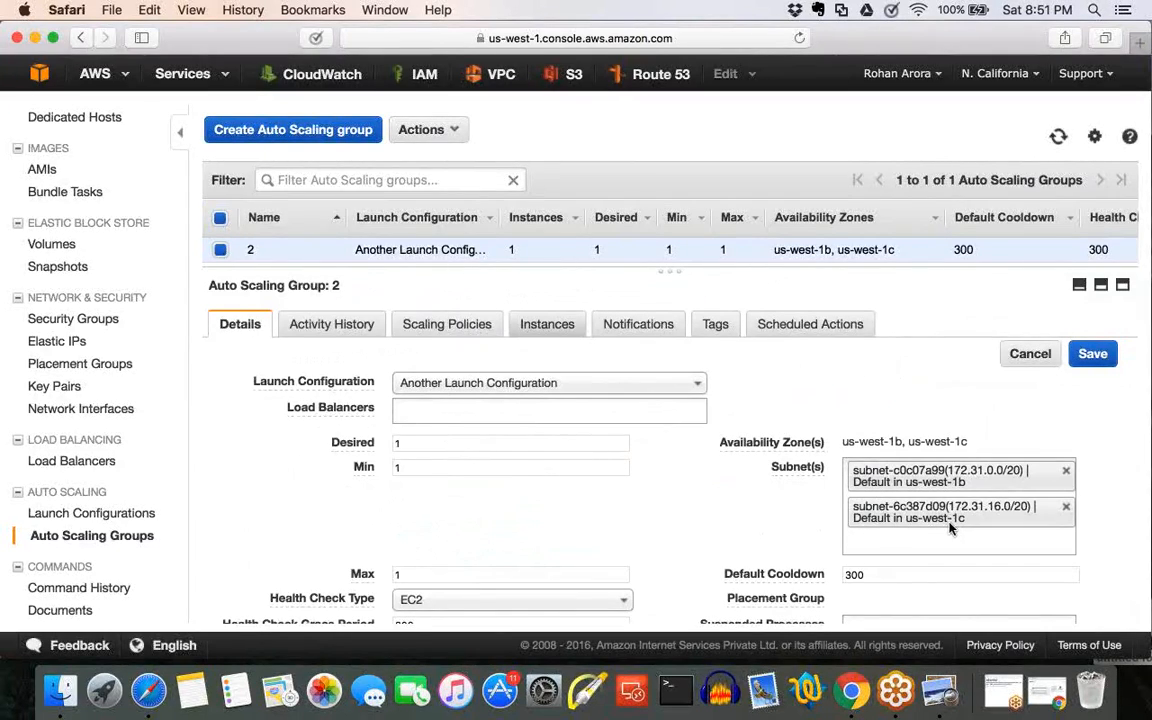
Set scale-in protection on the instance TestLG in the group's instance list, reading the confirmation text before accepting it.
click(547, 324)
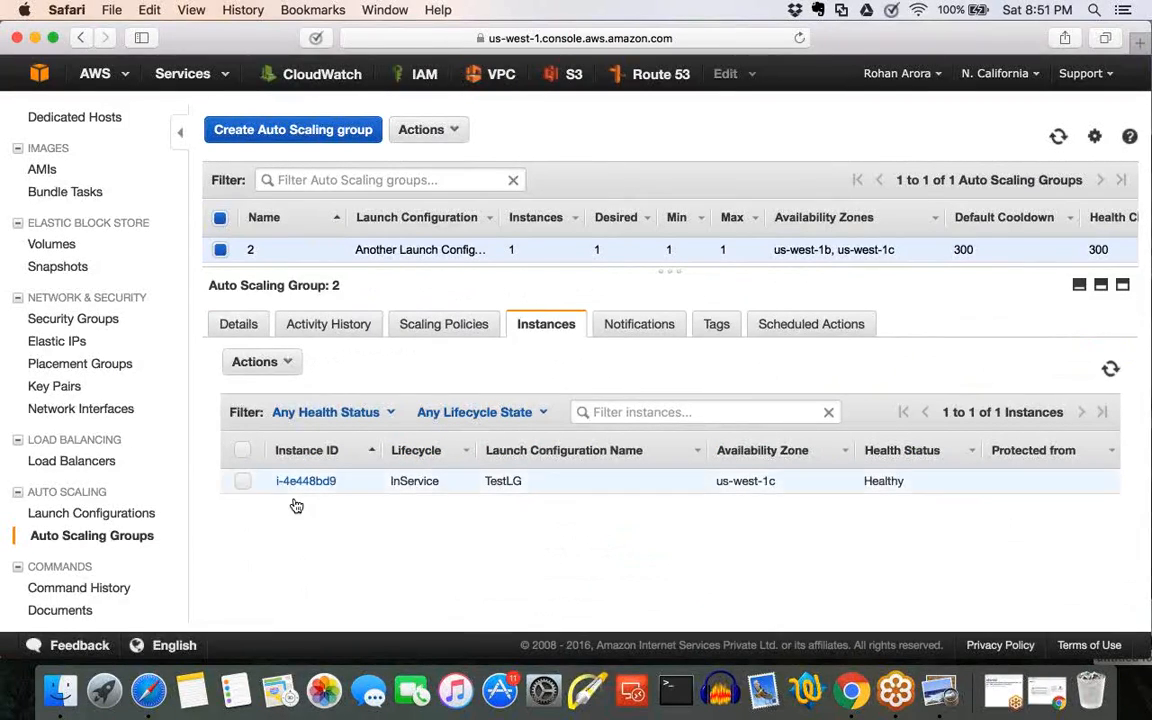
click(242, 482)
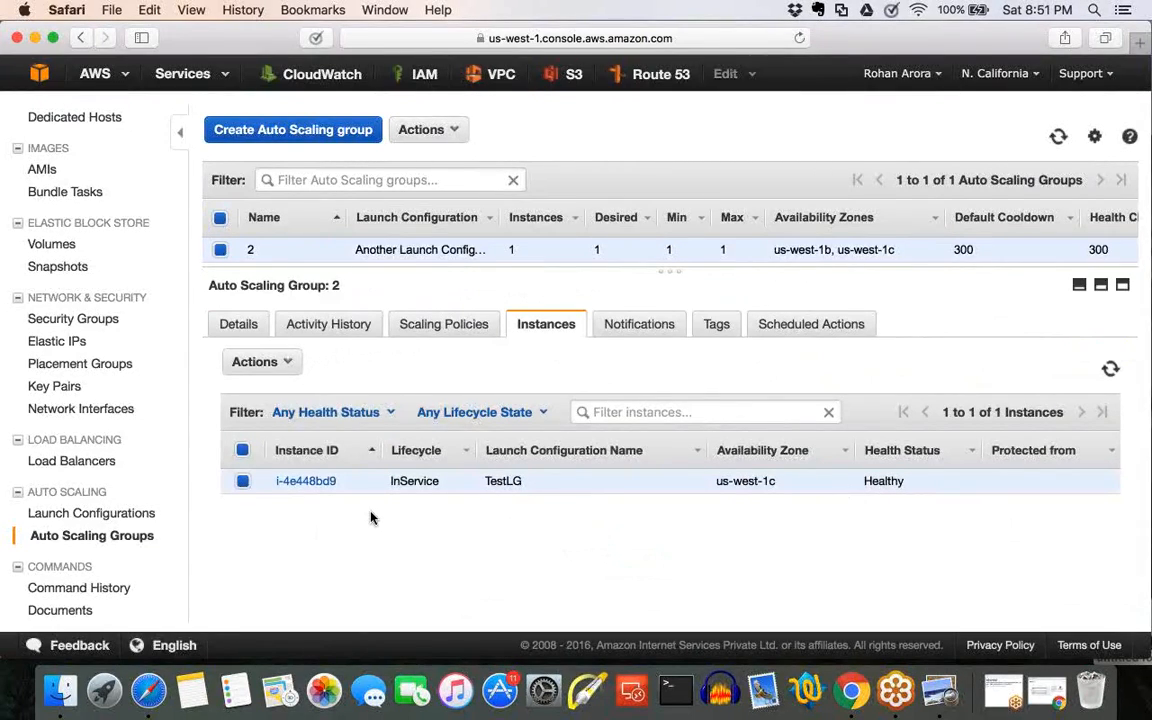
scroll(371, 517, up, 4)
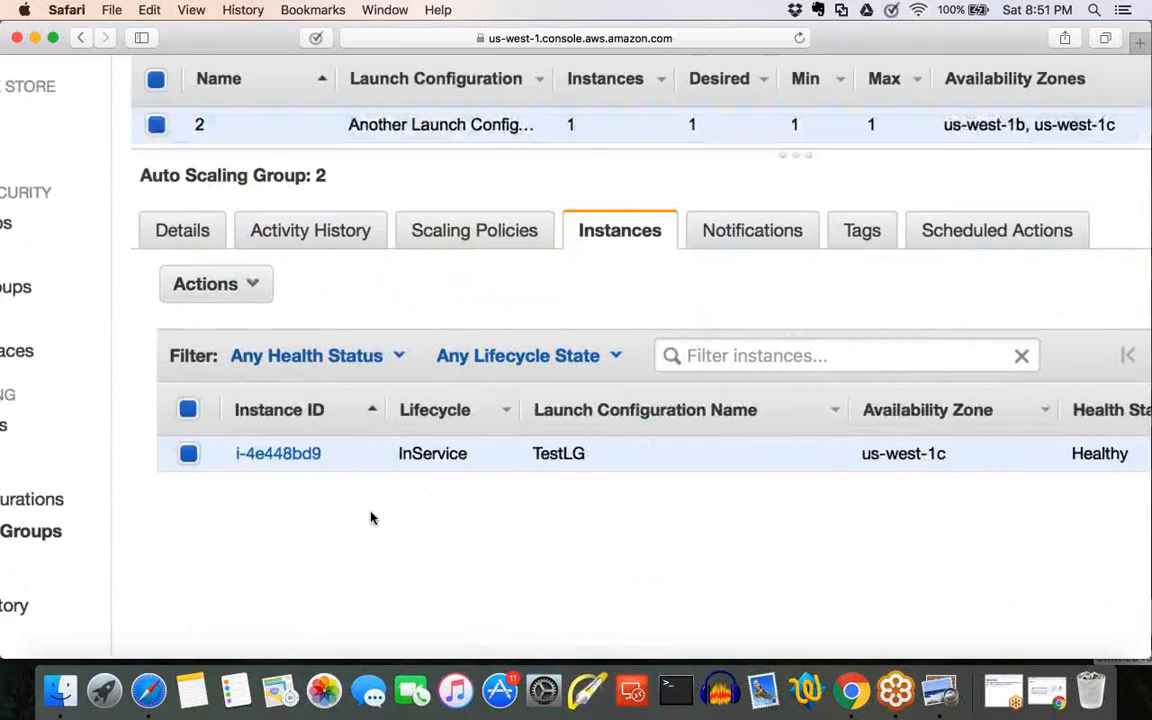
scroll(370, 517, up, 2)
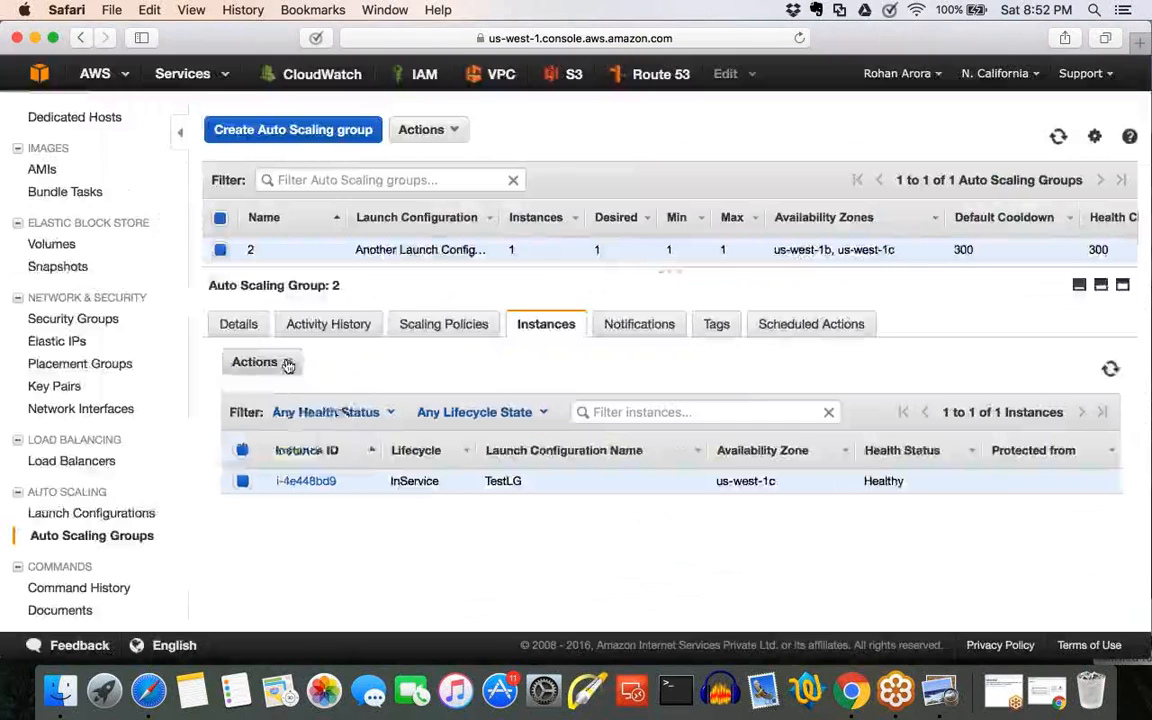
click(190, 232)
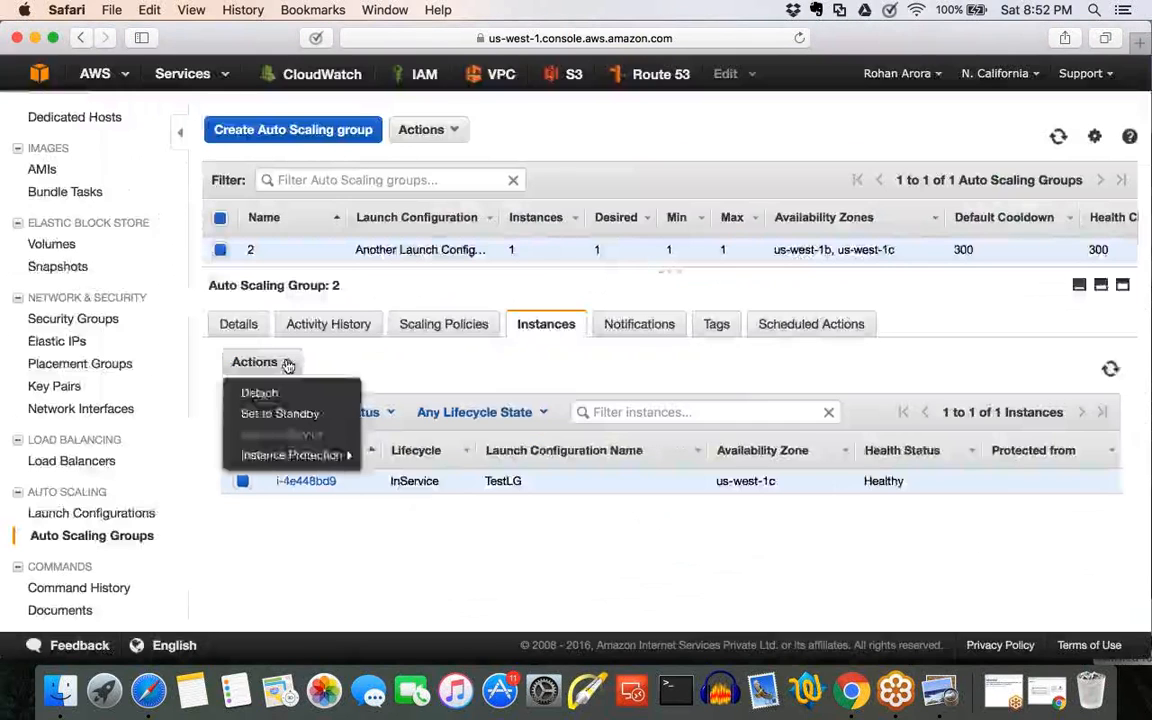
mouse_move(247, 408)
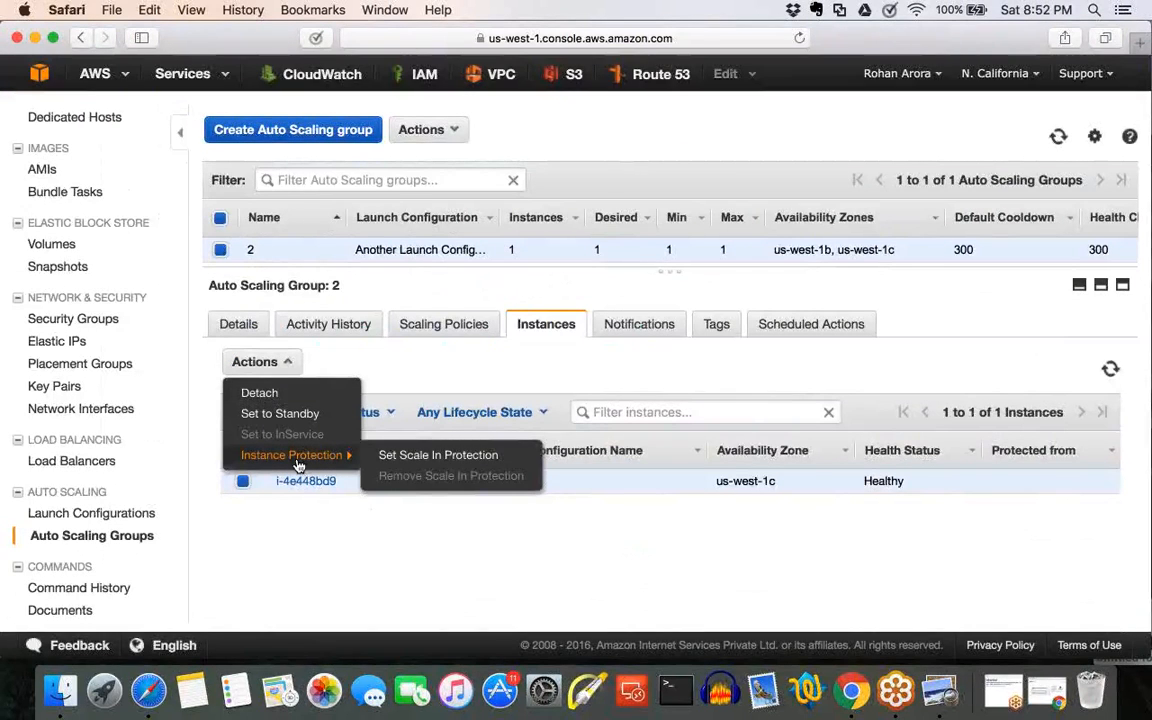
click(391, 458)
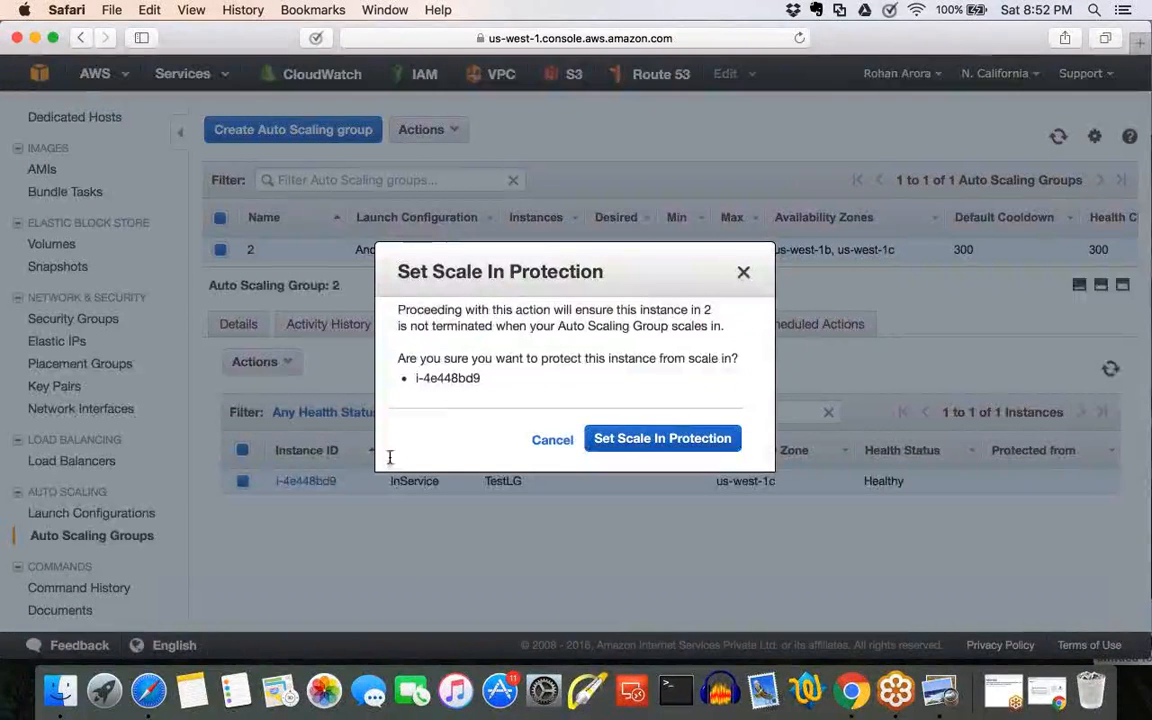
drag(398, 309, 708, 313)
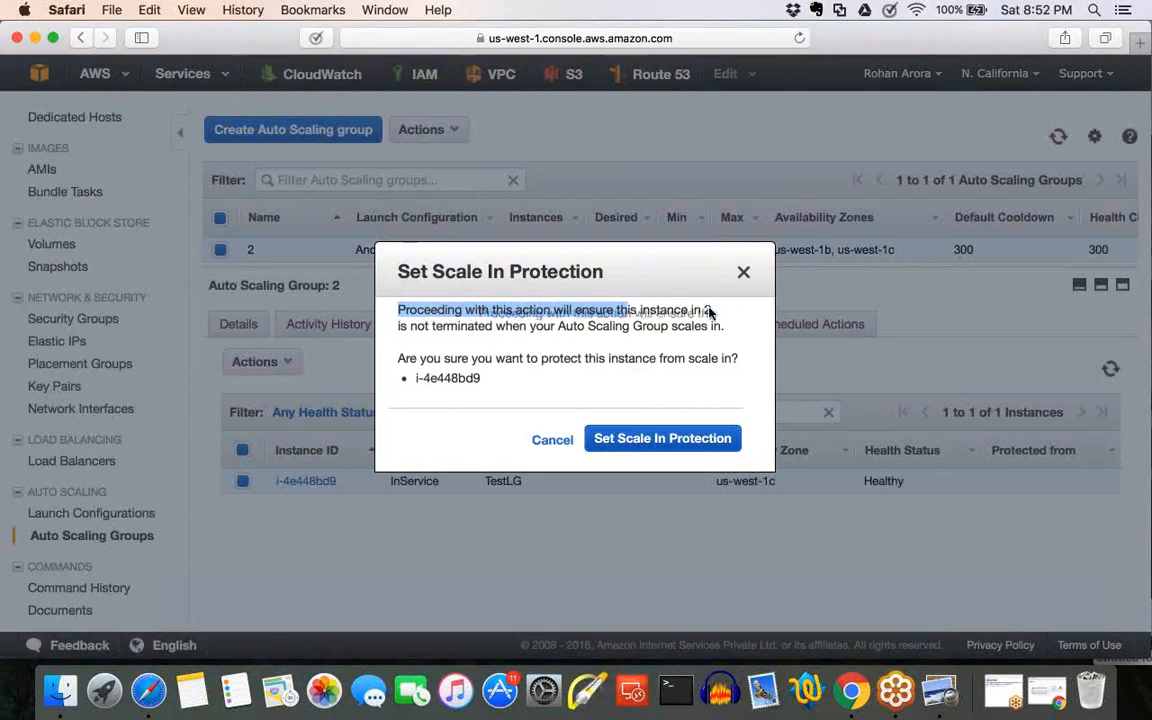
click(709, 311)
drag(419, 326, 683, 327)
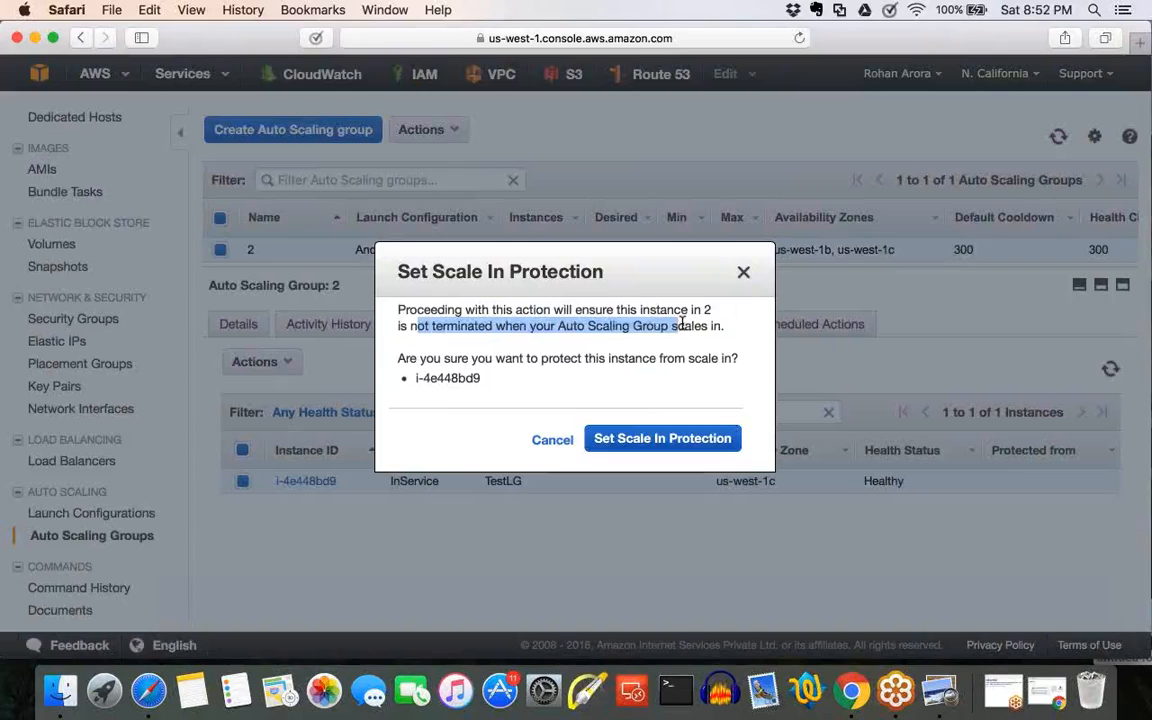
click(706, 330)
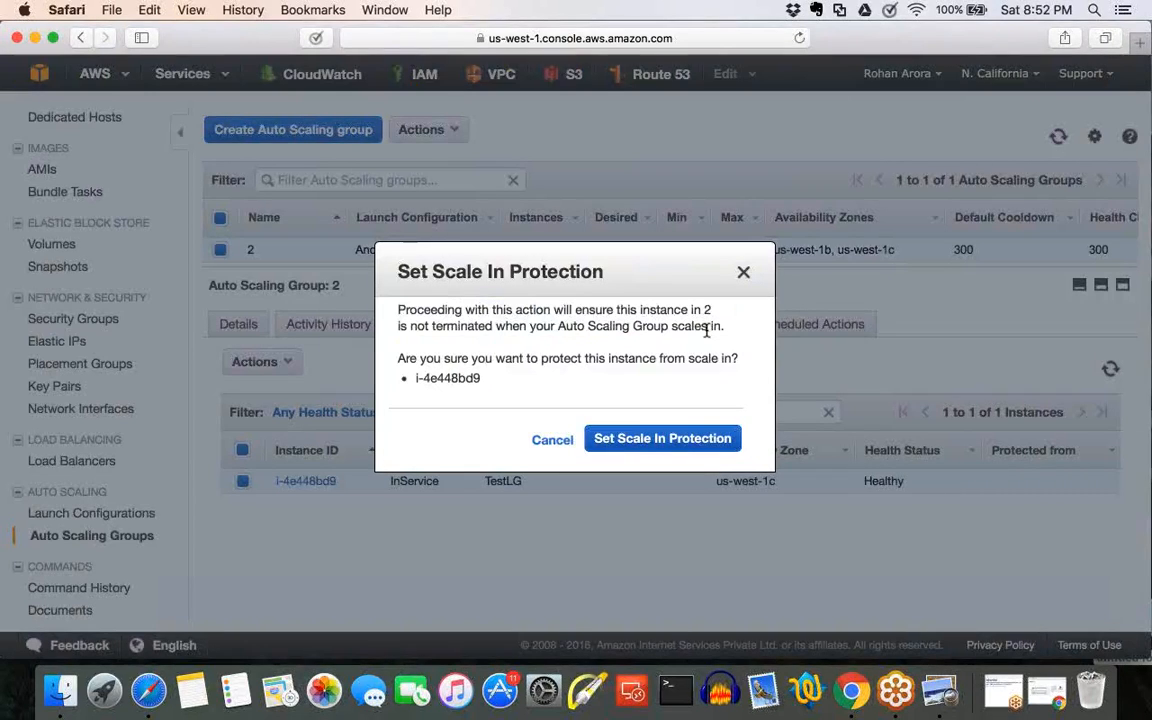
click(655, 438)
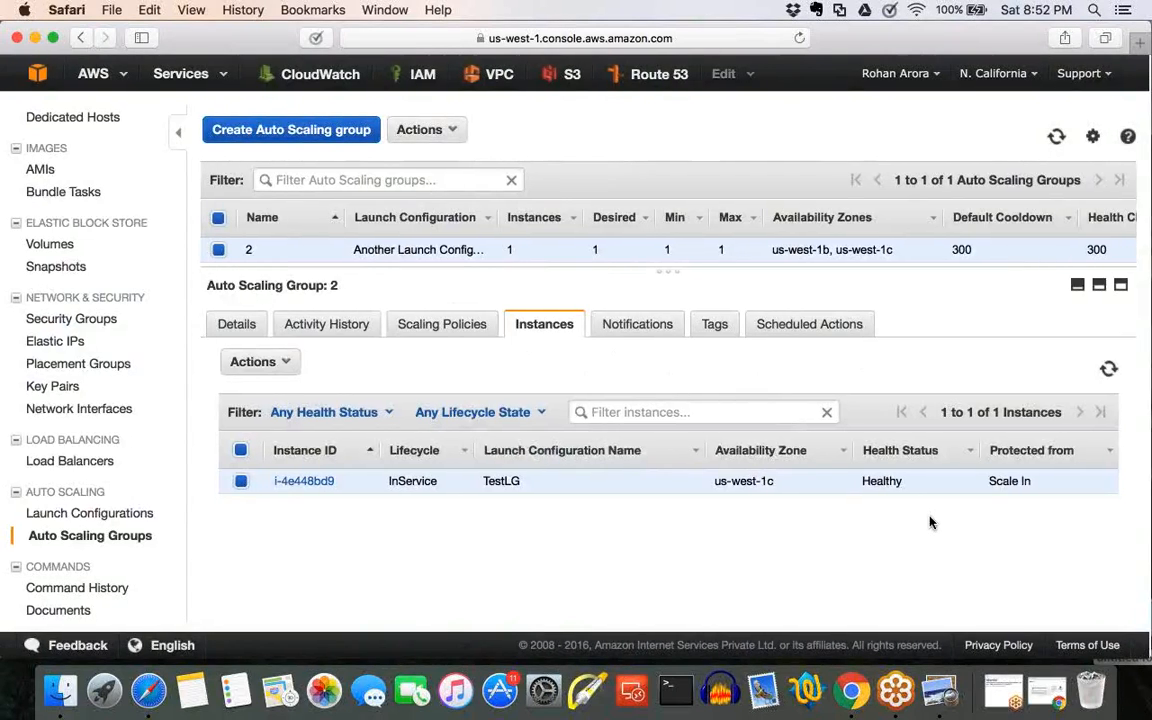
Examine the instance's Protected from value, compare it with the group's Instance Protection setting, and check the activity history.
scroll(930, 522, up, 5)
scroll(997, 519, right, 1)
drag(698, 353, 819, 353)
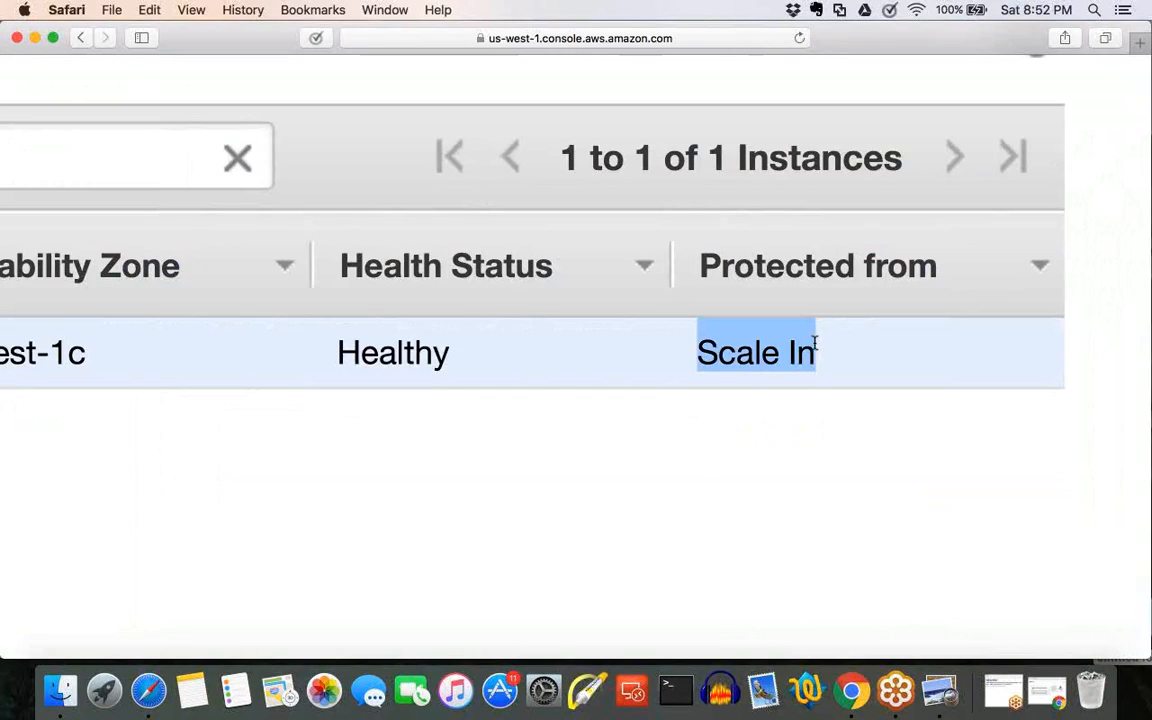
scroll(734, 403, down, 3)
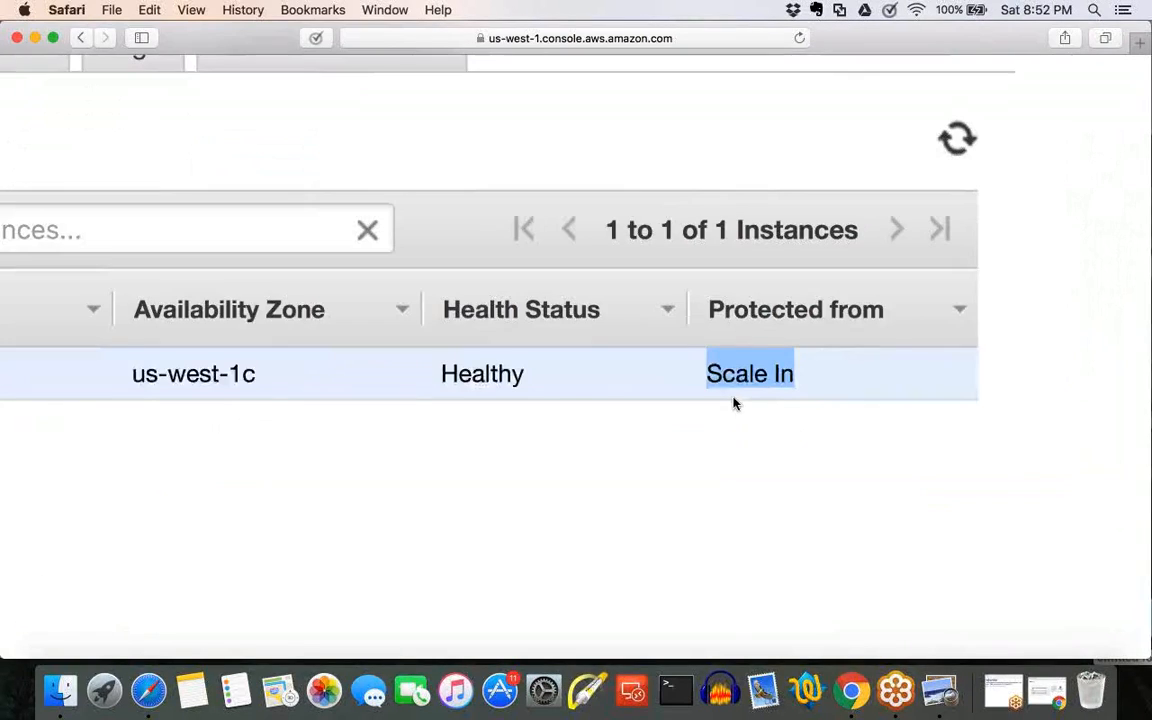
scroll(734, 403, down, 5)
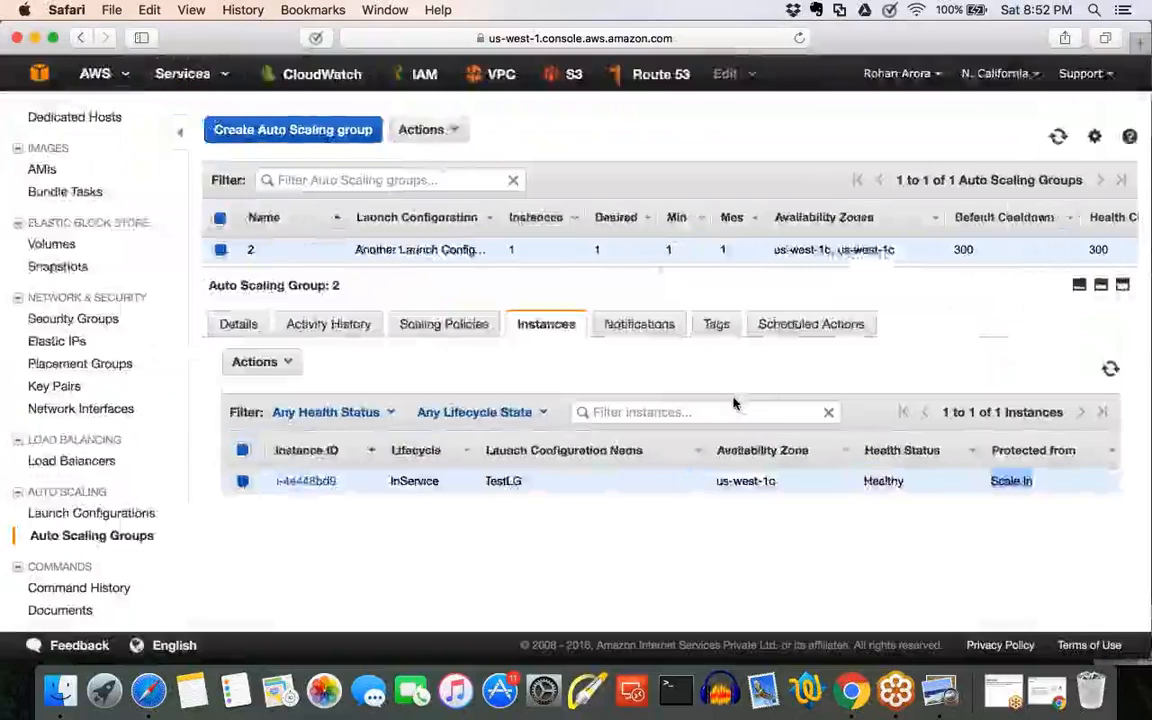
click(734, 401)
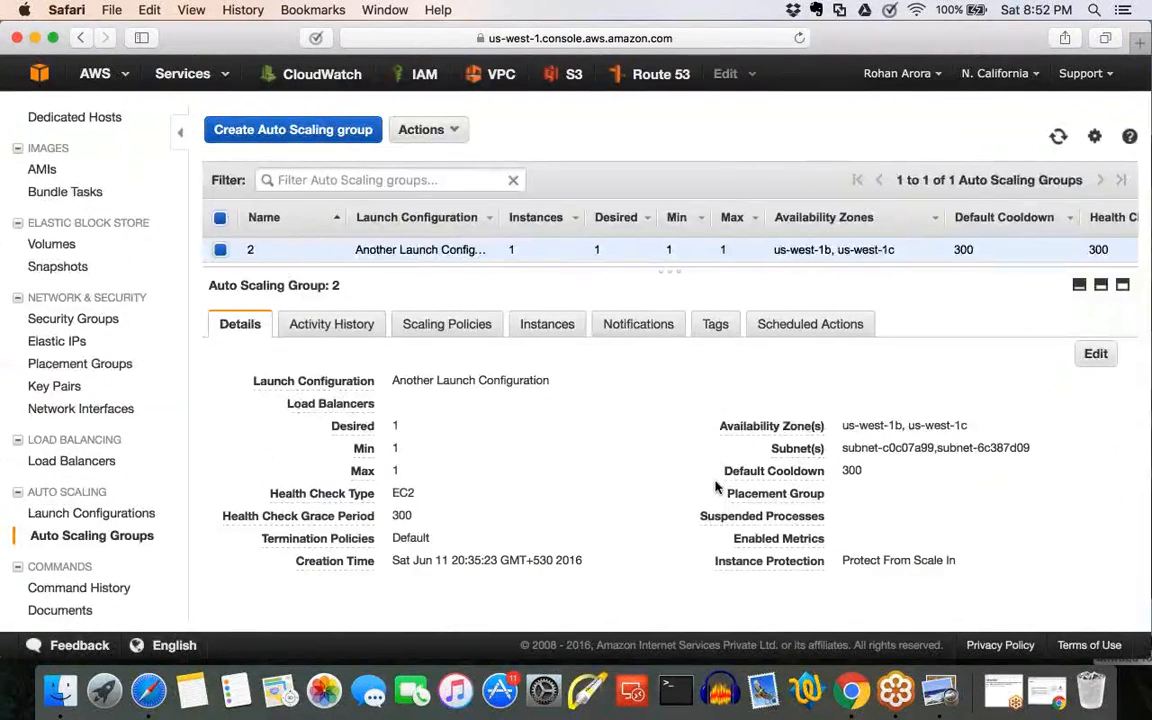
triple_click(720, 557)
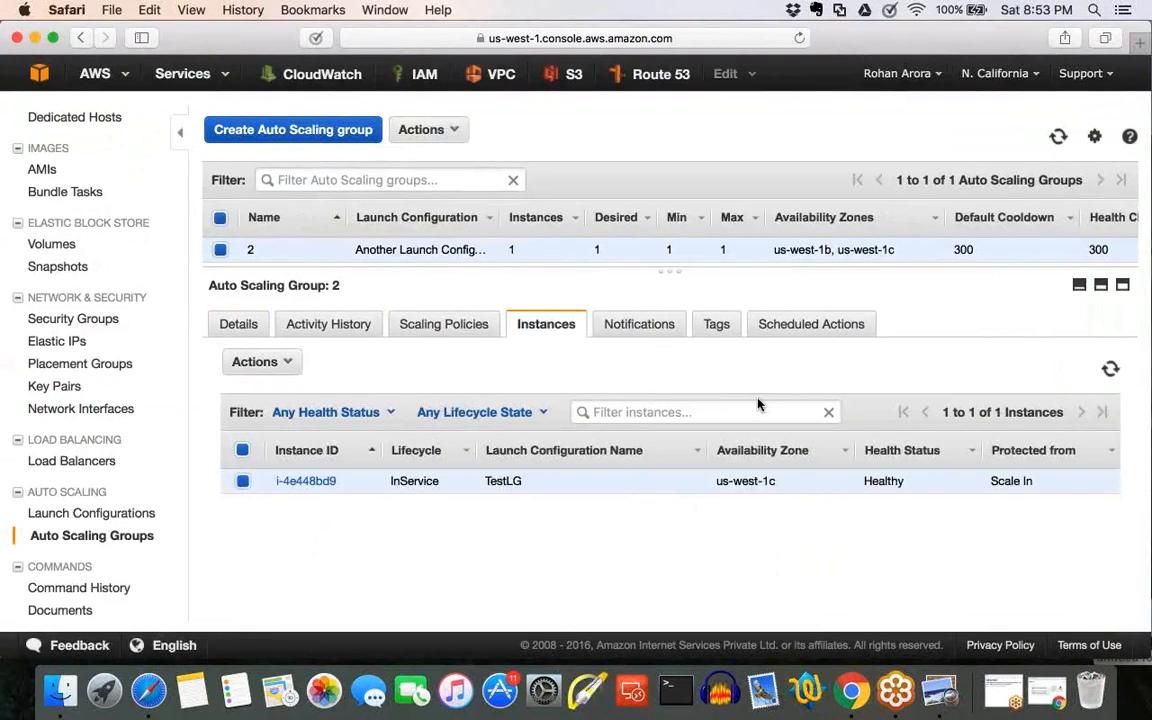
drag(1021, 481, 983, 483)
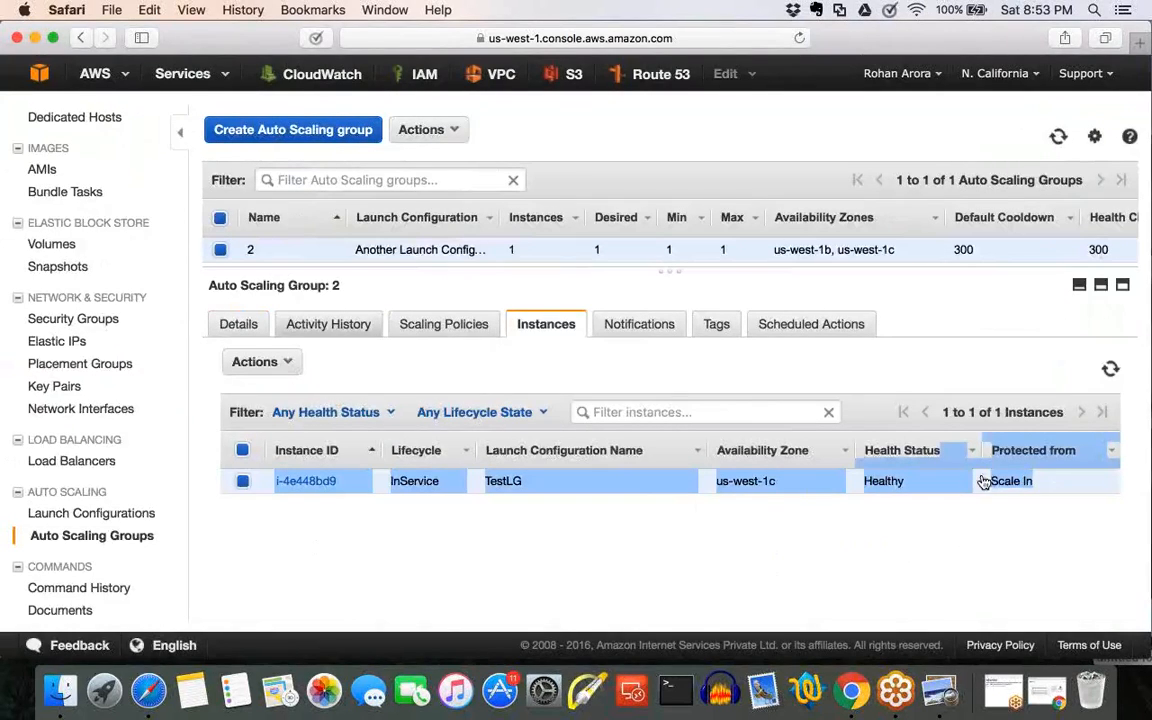
click(328, 324)
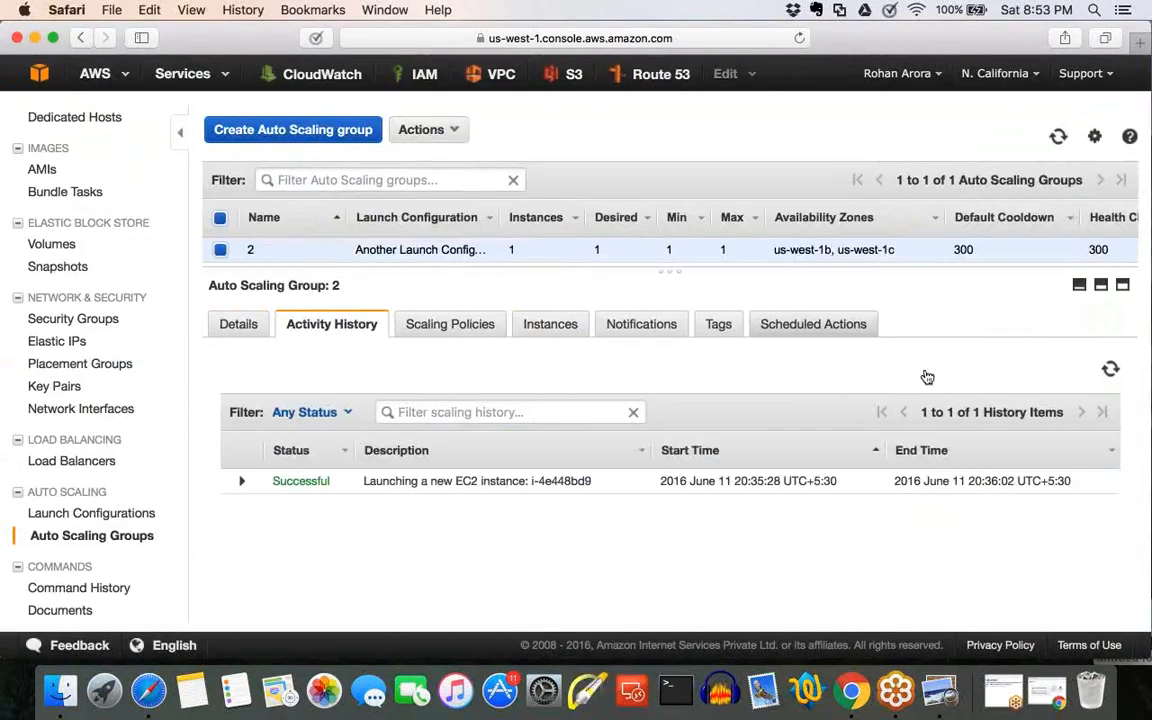
Start a new scheduled action for Auto Scaling group 2 and name it Christmas.
click(813, 324)
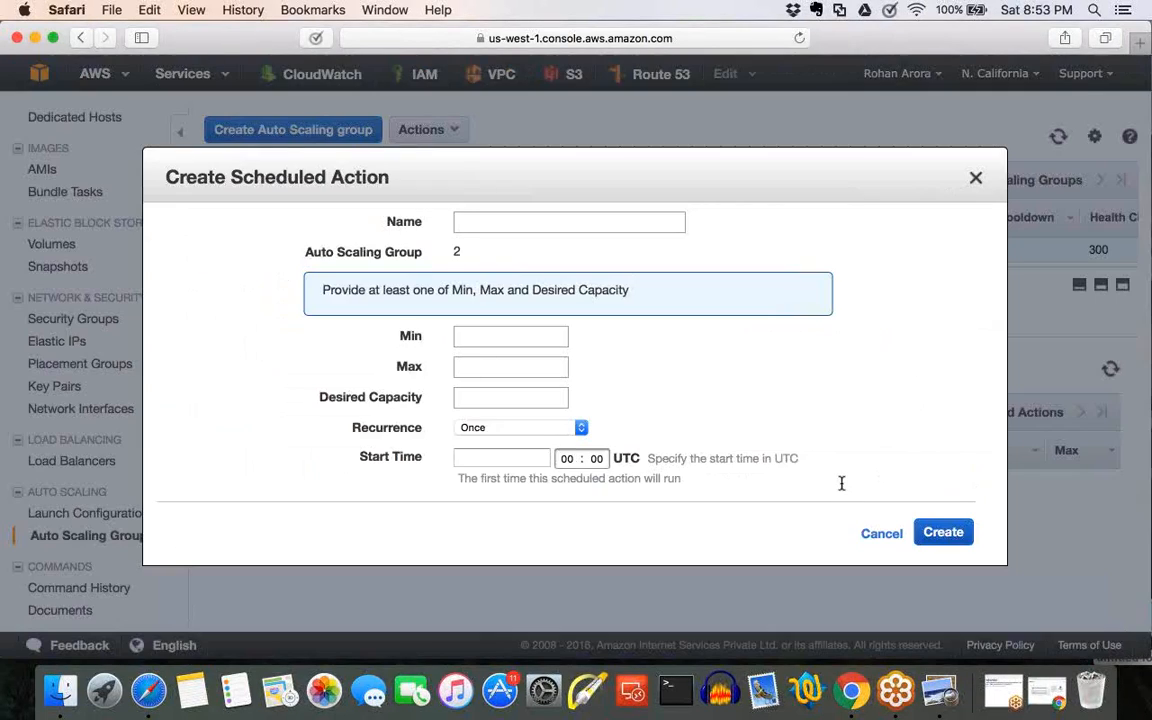
click(523, 221)
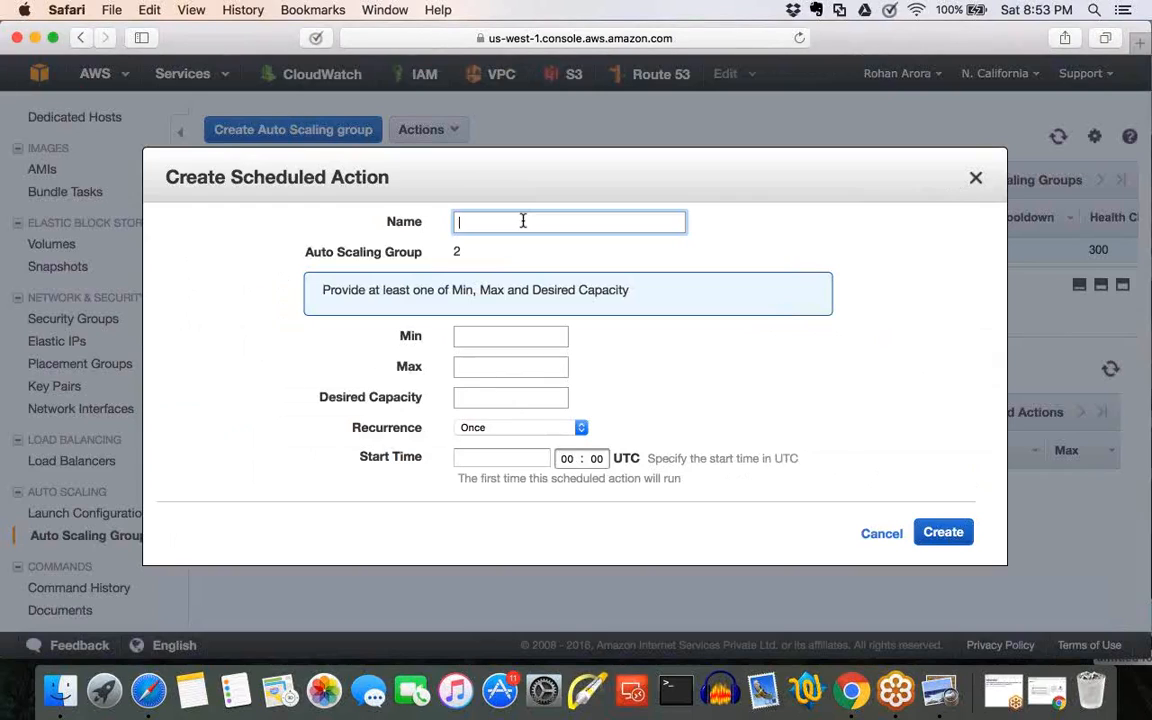
text(chri)
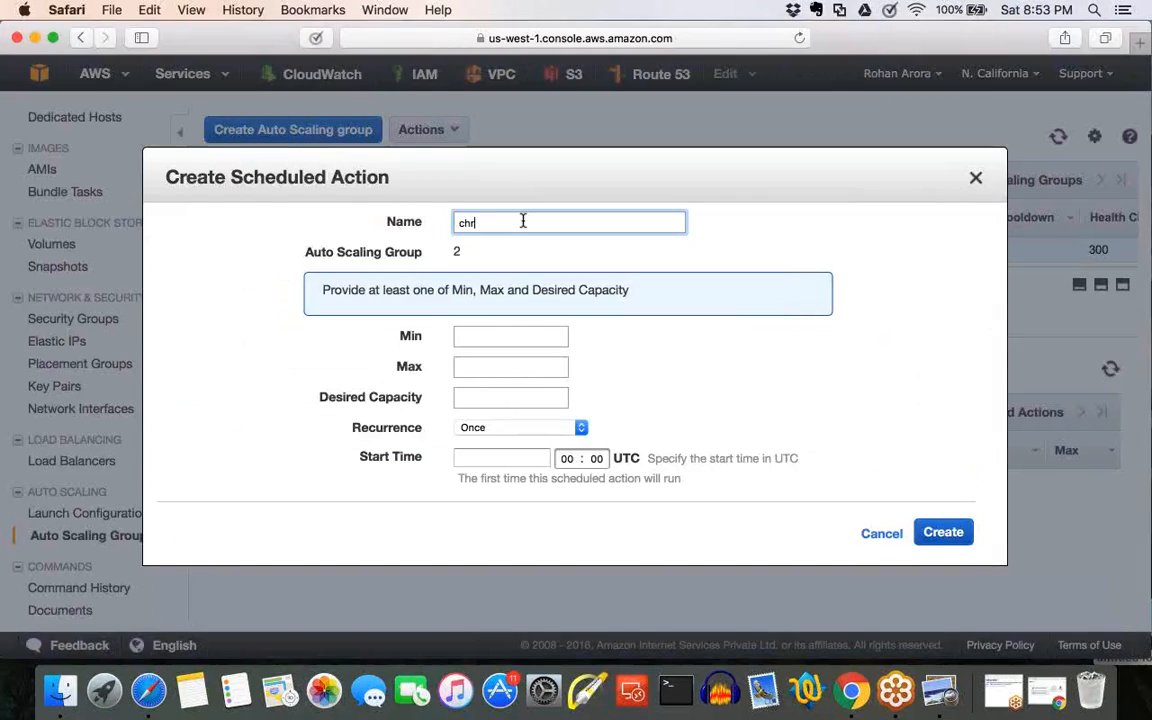
key(BackSpace)
key(BackSpace)
key(BackSpace)
key(BackSpace)
text(Chrit)
key(BackSpace)
text(stmas)
Set the scheduled action's Min to 4, Max to 10 and Desired Capacity to 4.
click(536, 337)
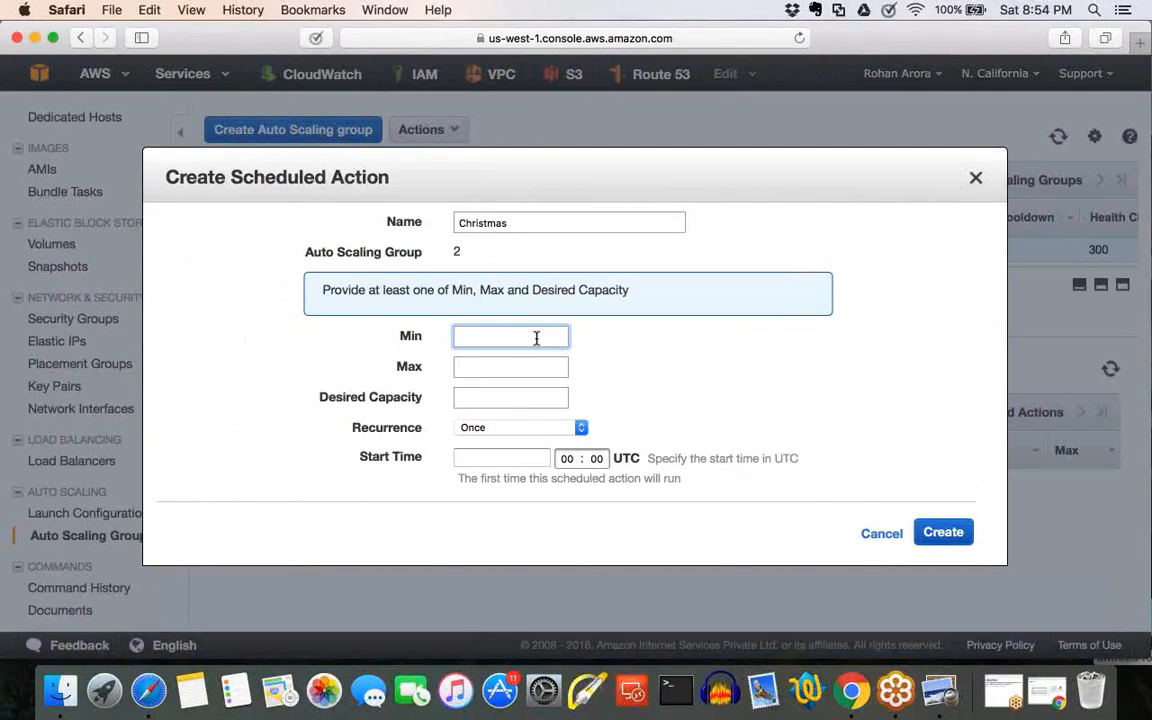
text(2)
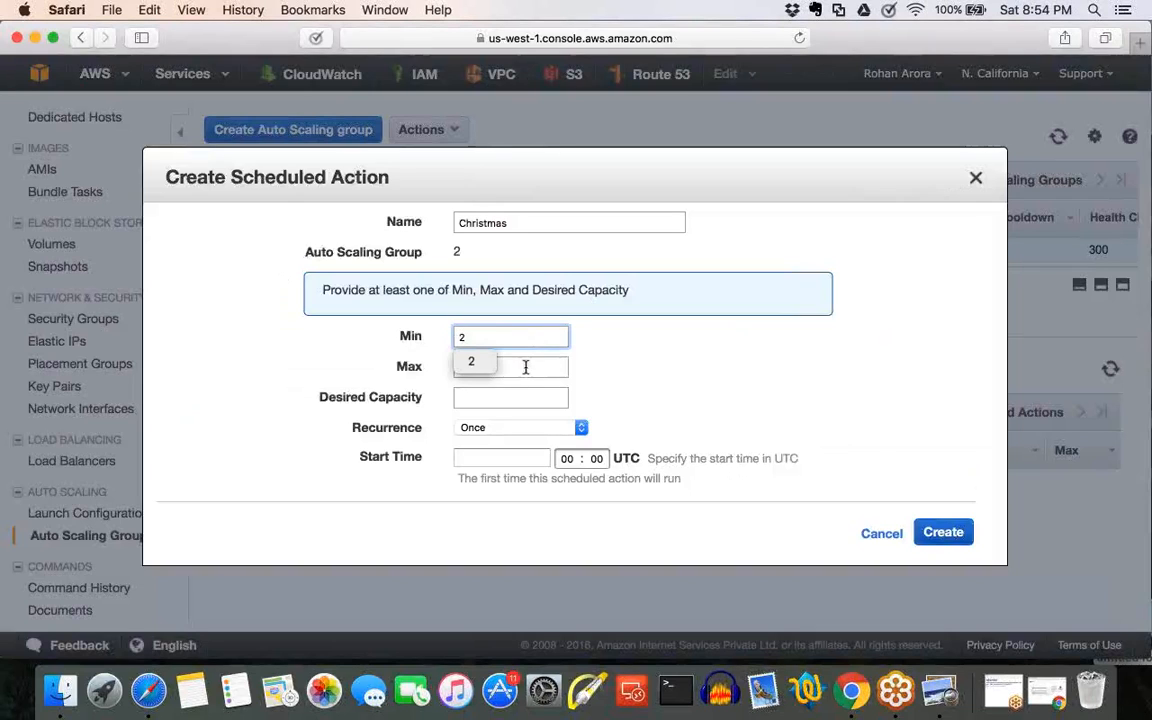
key(BackSpace)
text(4)
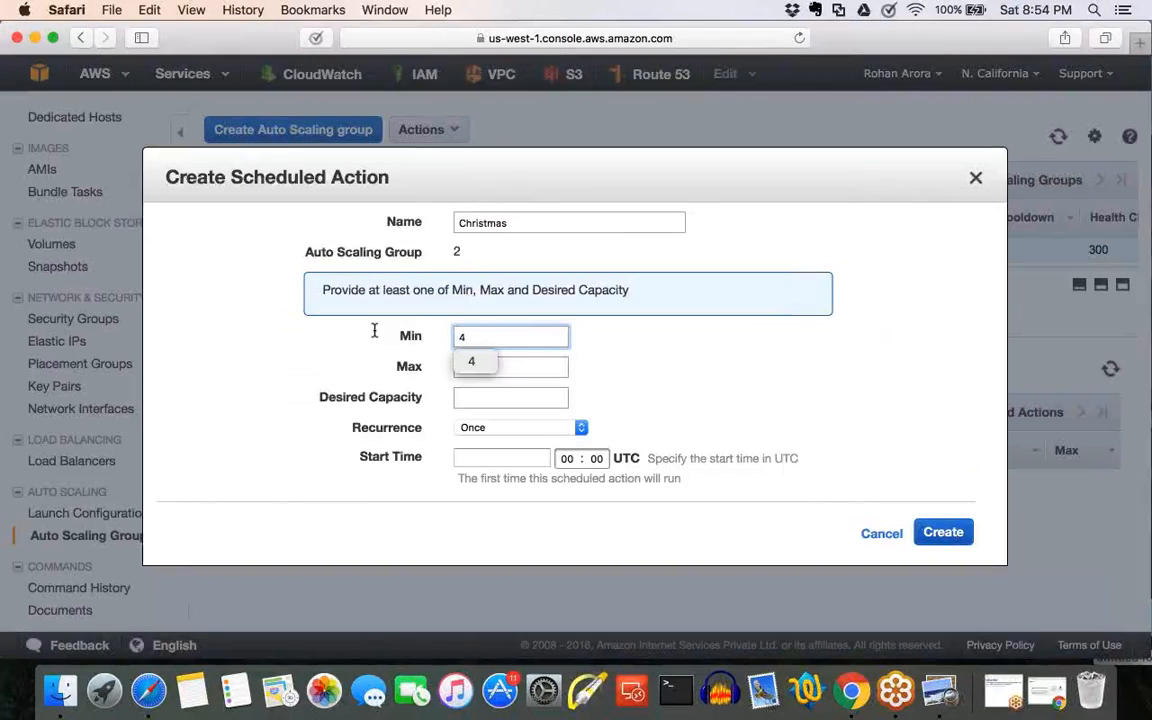
key(Tab)
text(10)
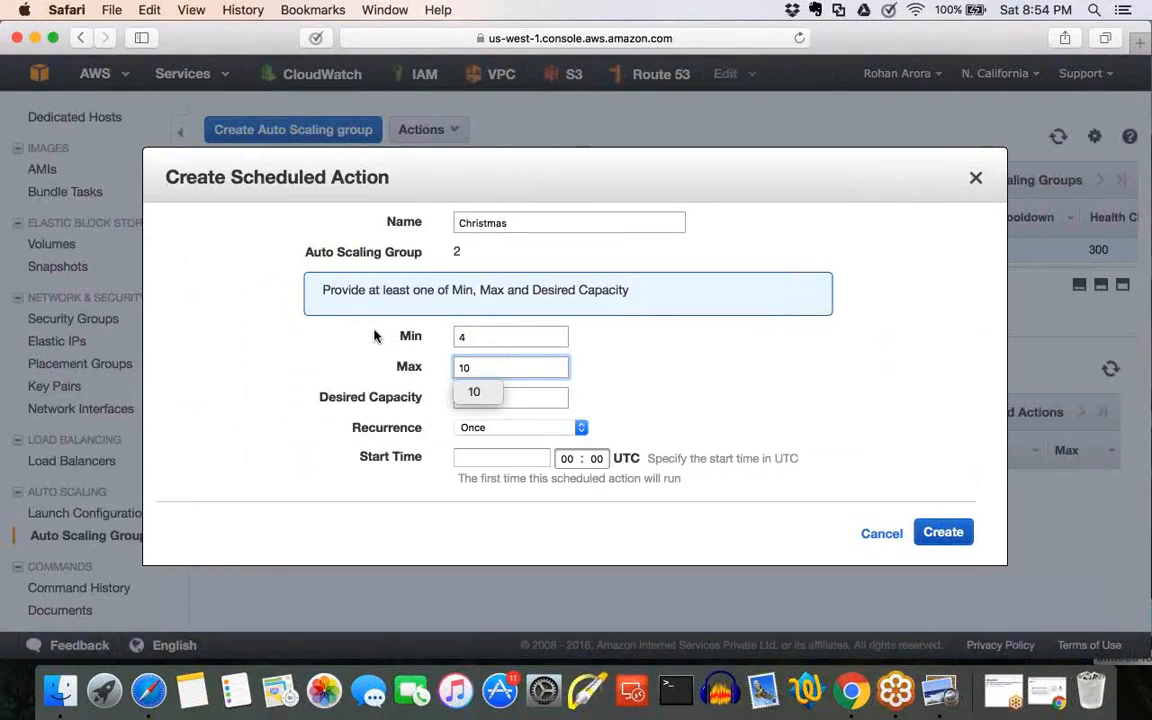
key(Tab)
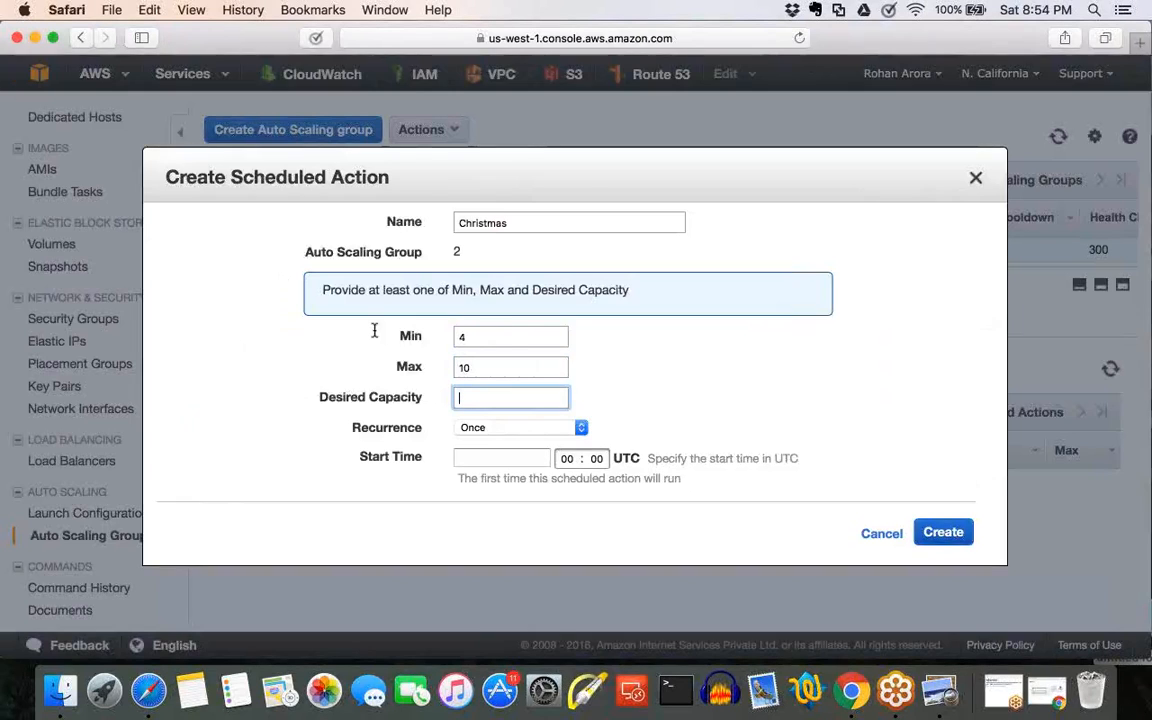
text(4)
Keep the recurrence at Once, set the start date to 2016-12-25 and create the scheduled action.
click(583, 430)
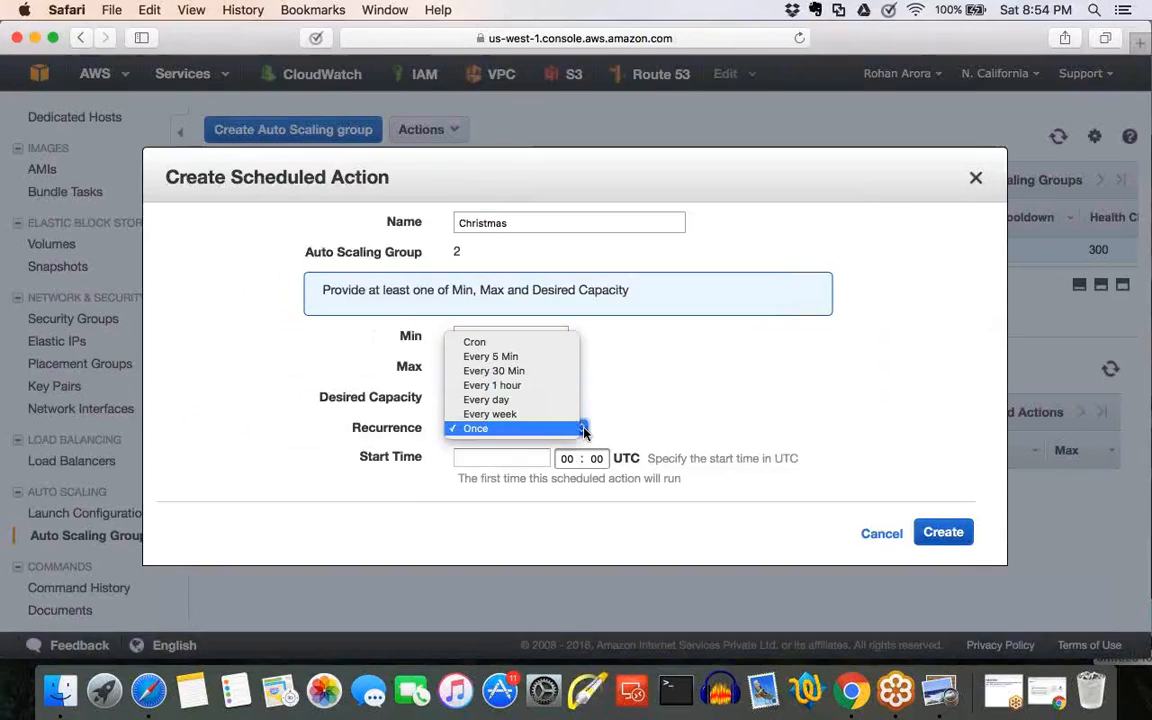
click(507, 429)
click(537, 460)
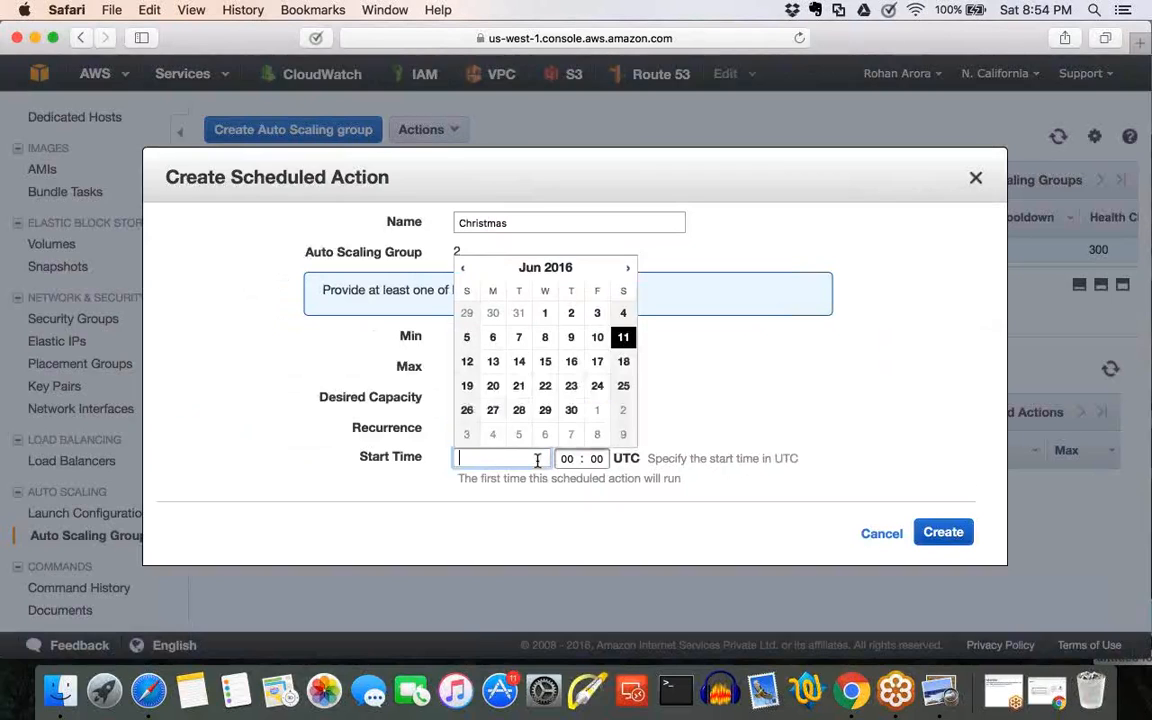
click(628, 268)
click(628, 268)
click(628, 268)
click(628, 268)
click(628, 268)
click(628, 268)
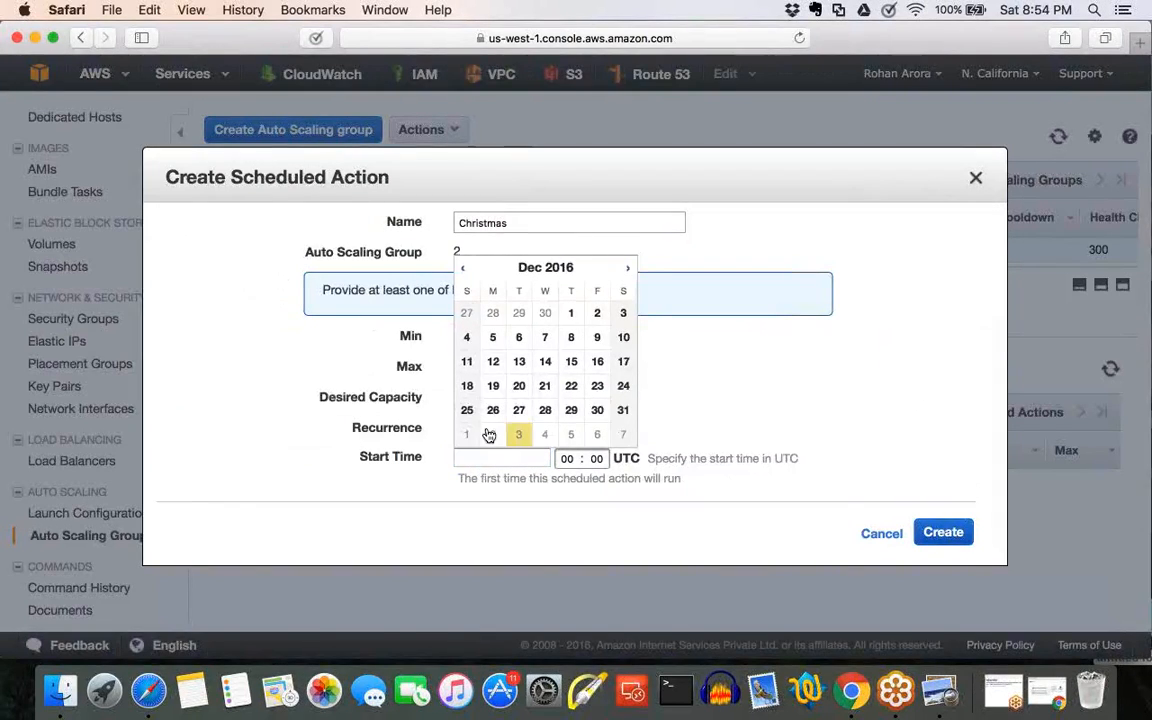
click(467, 411)
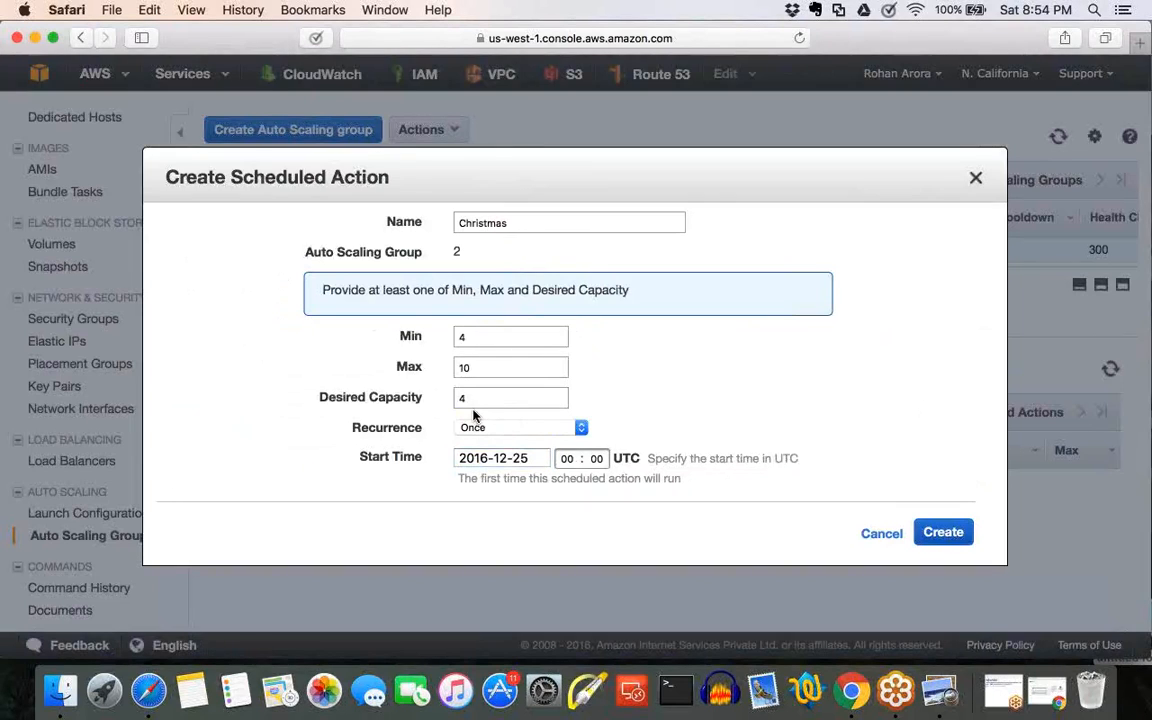
click(959, 537)
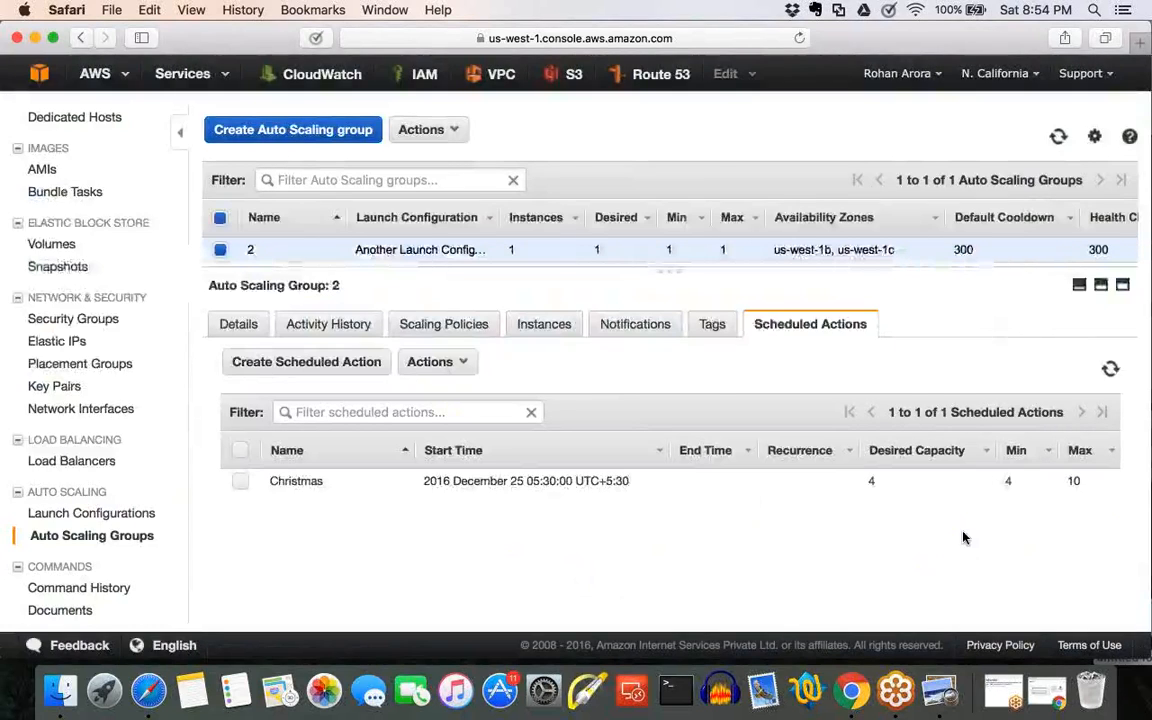
Examine the Christmas action's start time and desired capacity, and review the blank form for another scheduled action.
click(316, 481)
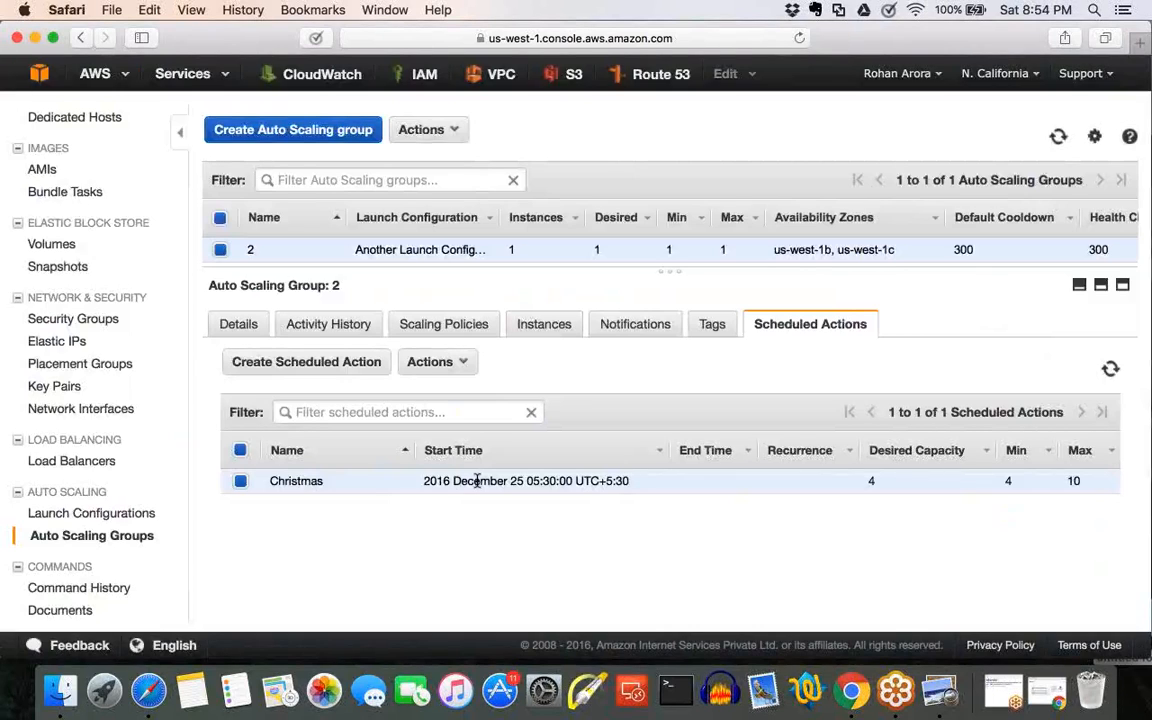
drag(866, 481, 890, 480)
click(324, 364)
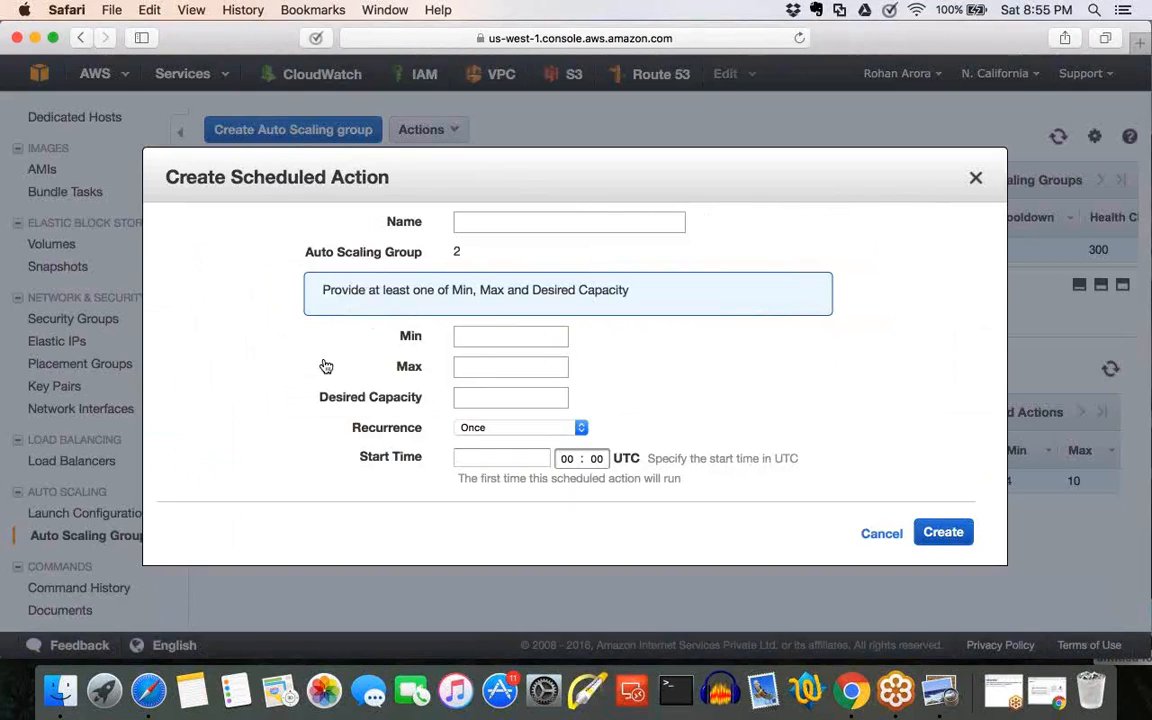
click(976, 177)
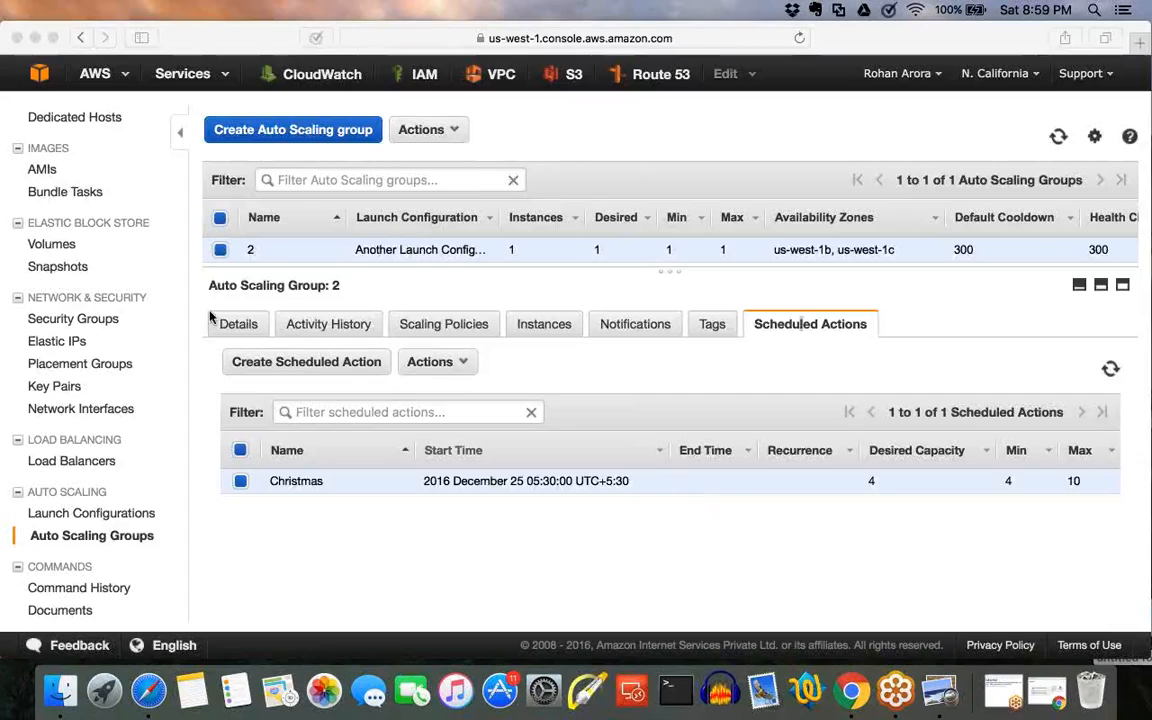
Switch to Finder, search all files for ebs, and open Elastic Block Store (EBS).pptx in PowerPoint as a slide show.
click(56, 700)
click(568, 298)
text(el)
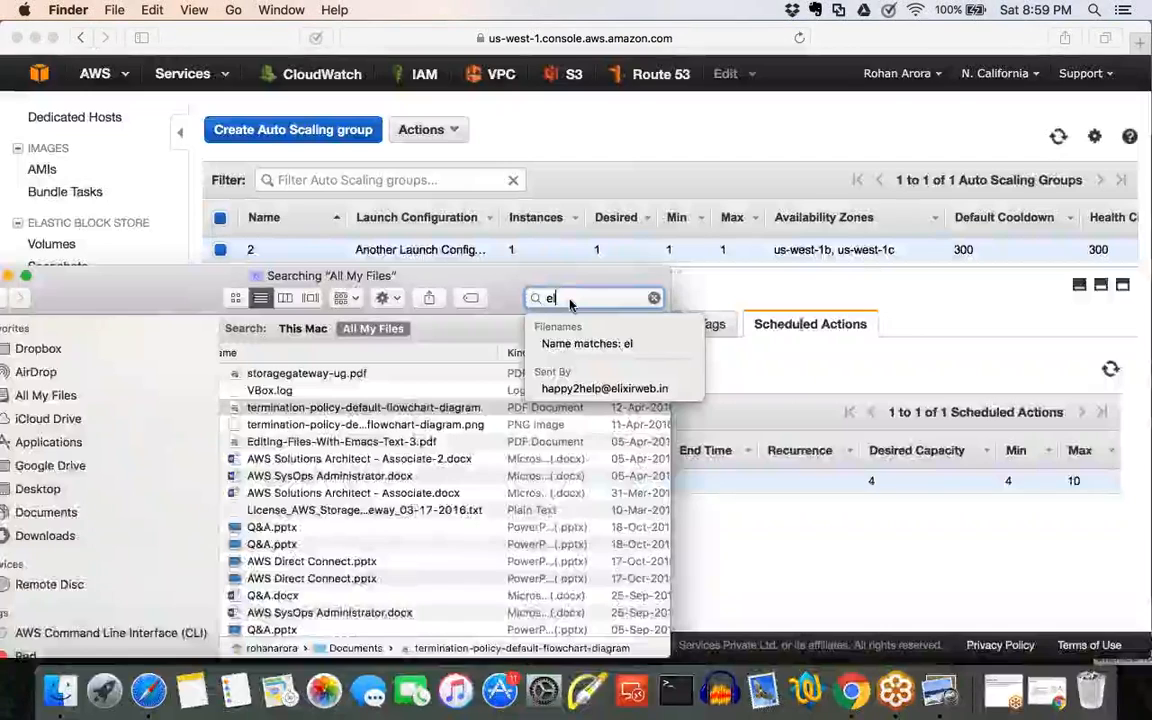
key(BackSpace)
key(BackSpace)
text(ebs)
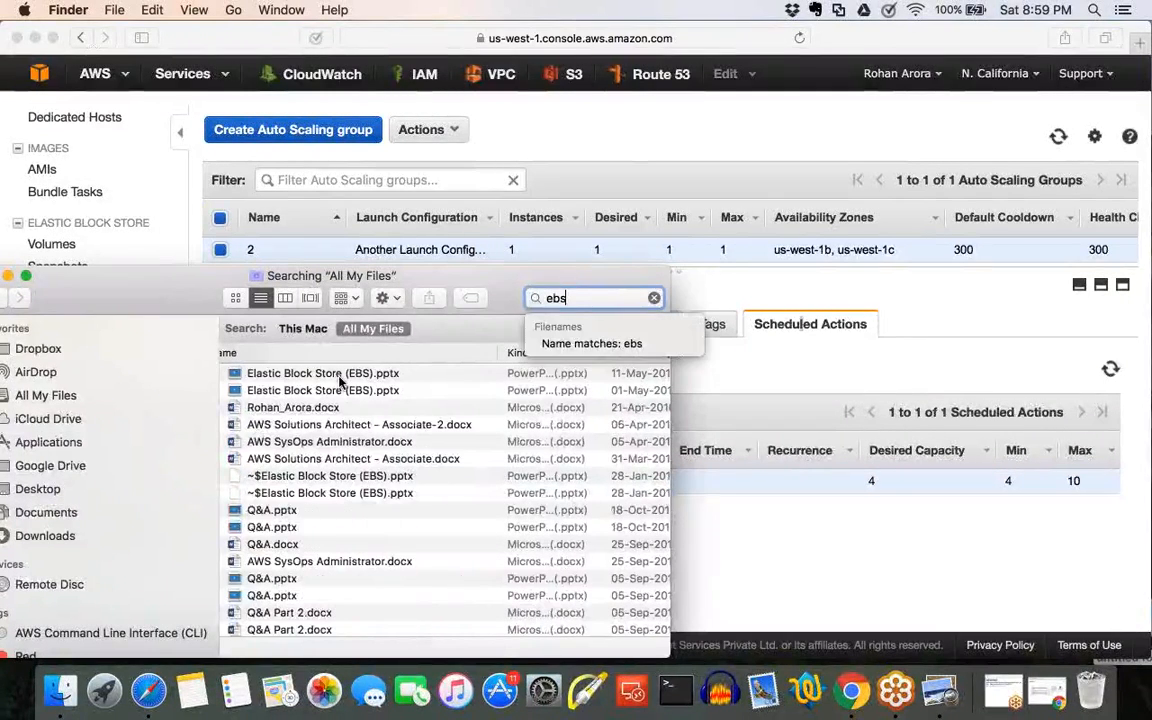
key(Return)
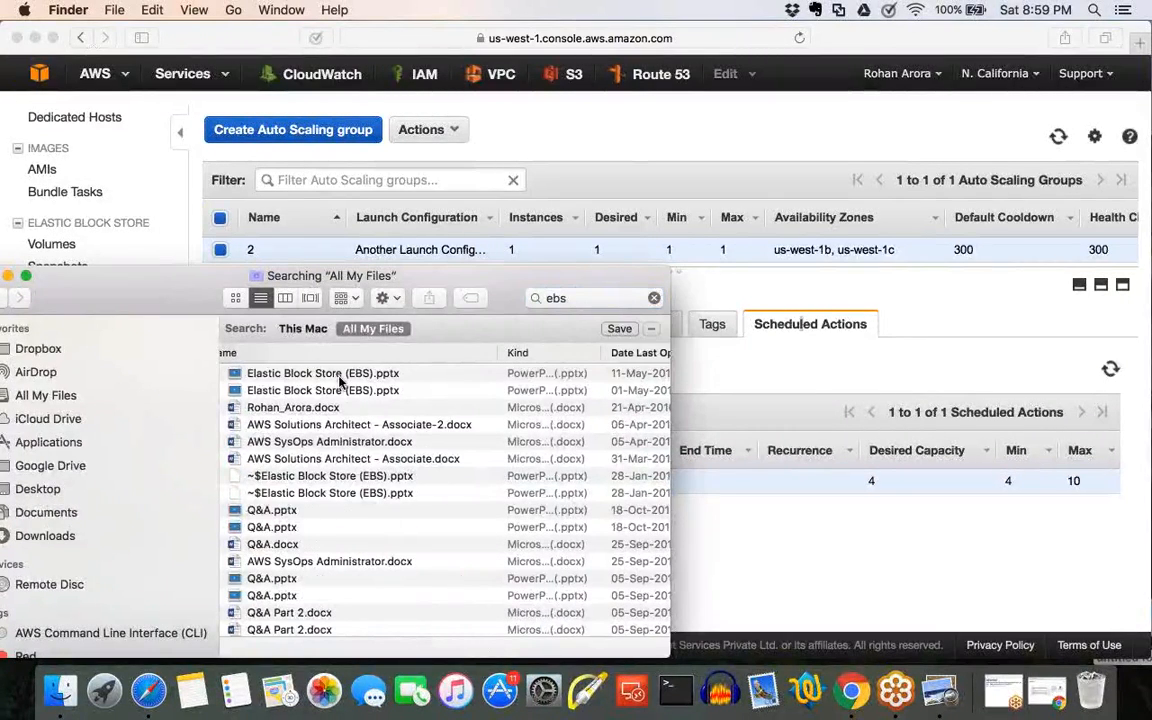
double_click(340, 377)
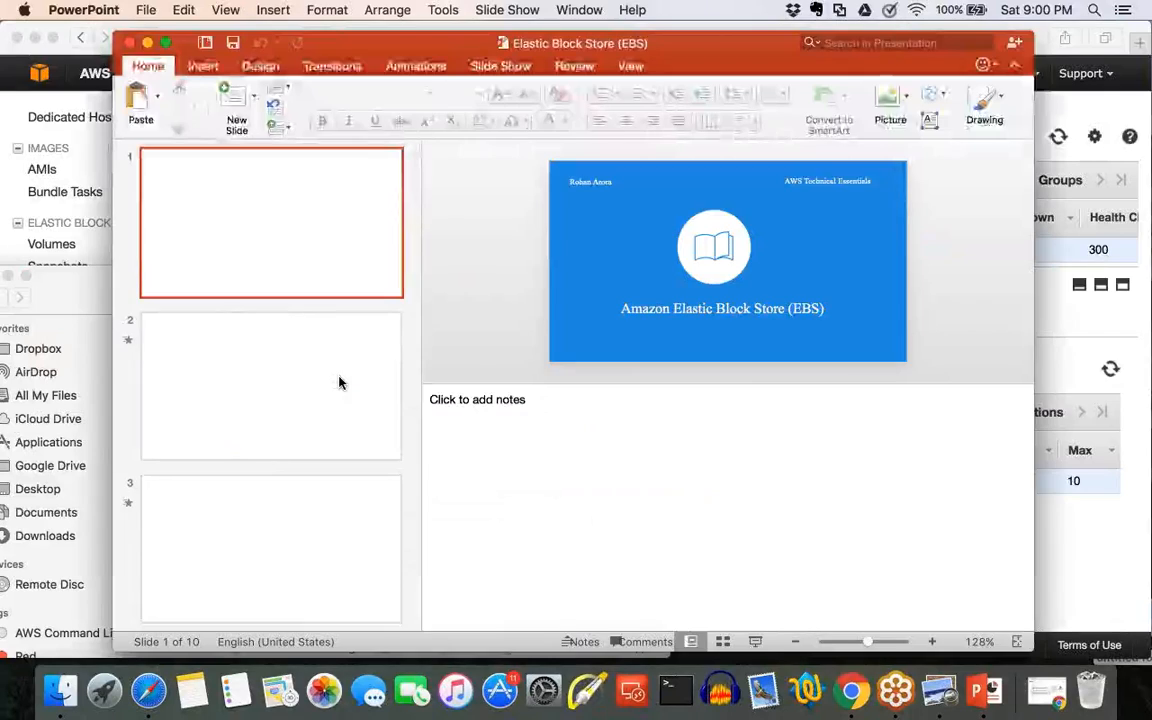
click(790, 644)
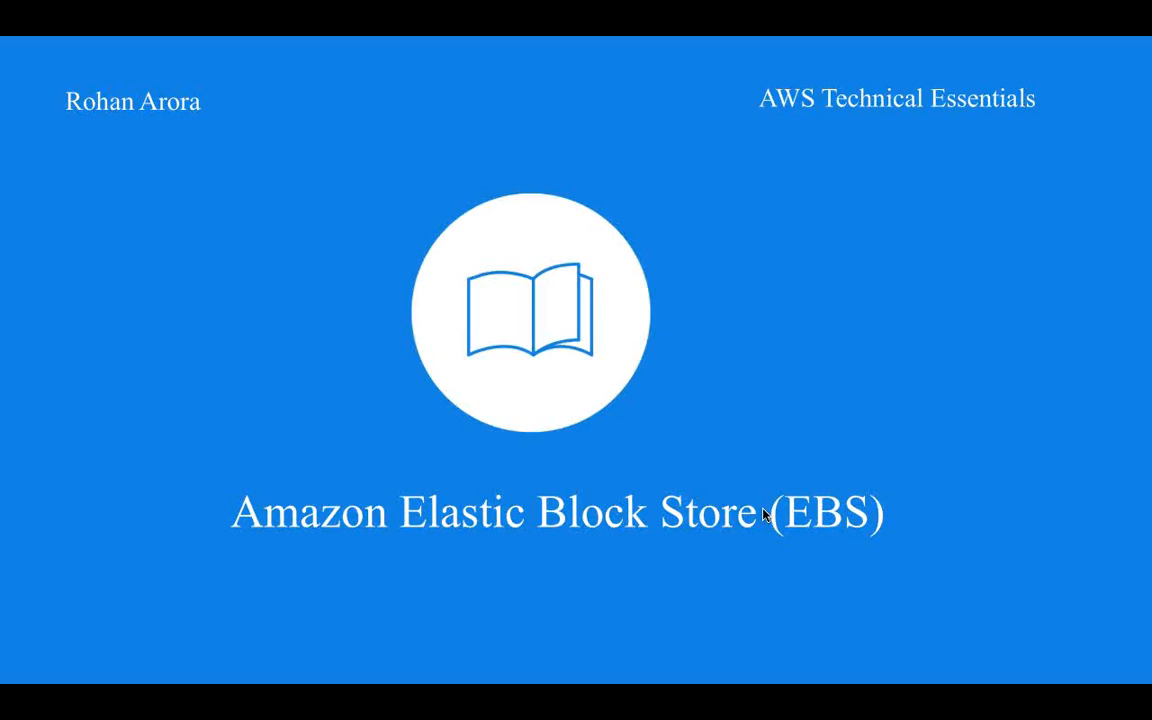
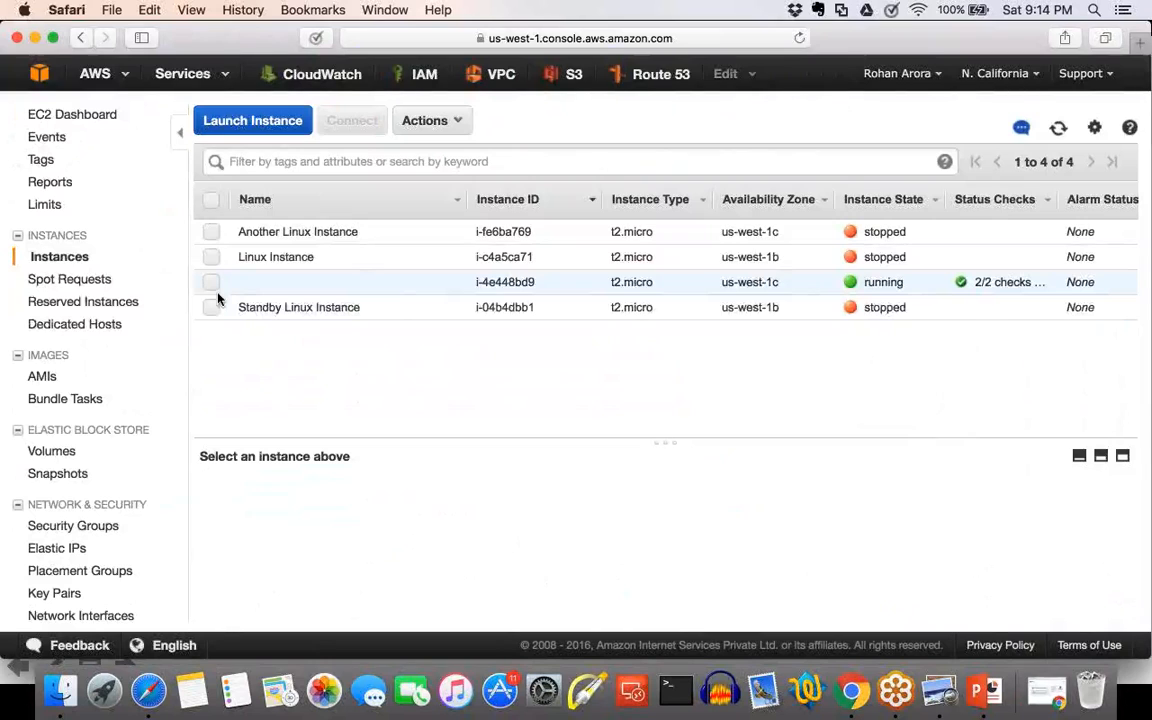
Stop the running instance i-4e448bd9 in the EC2 instances list and confirm the shutdown.
click(211, 282)
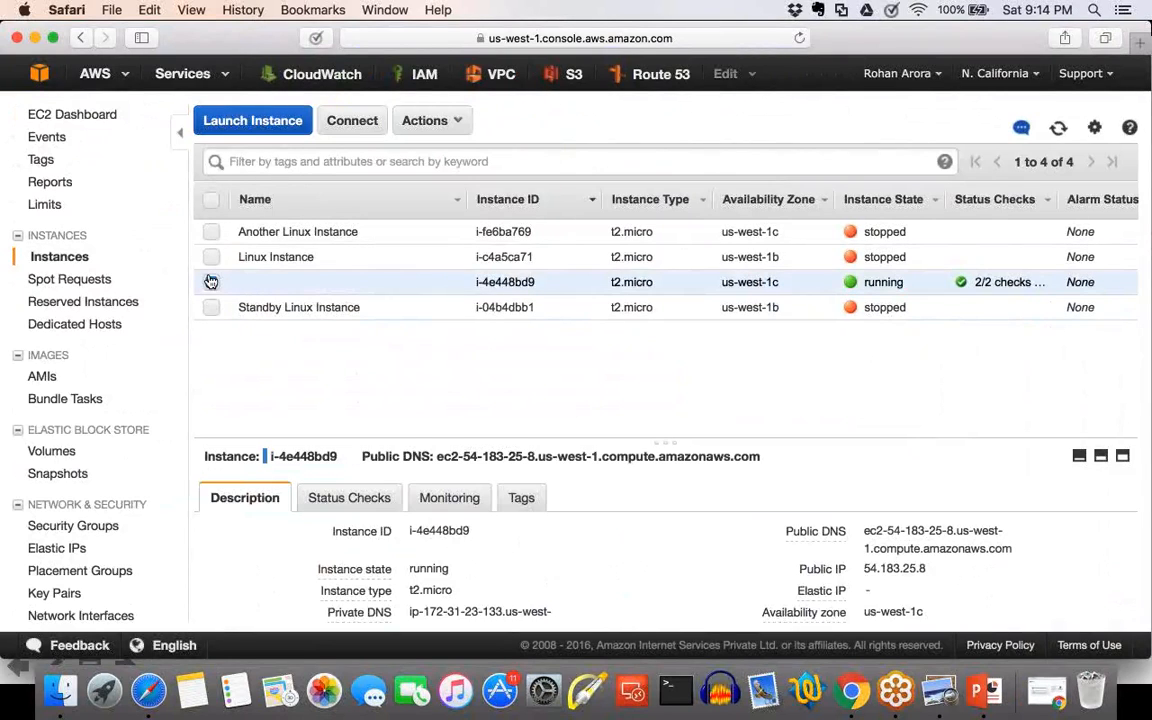
click(430, 120)
mouse_move(551, 229)
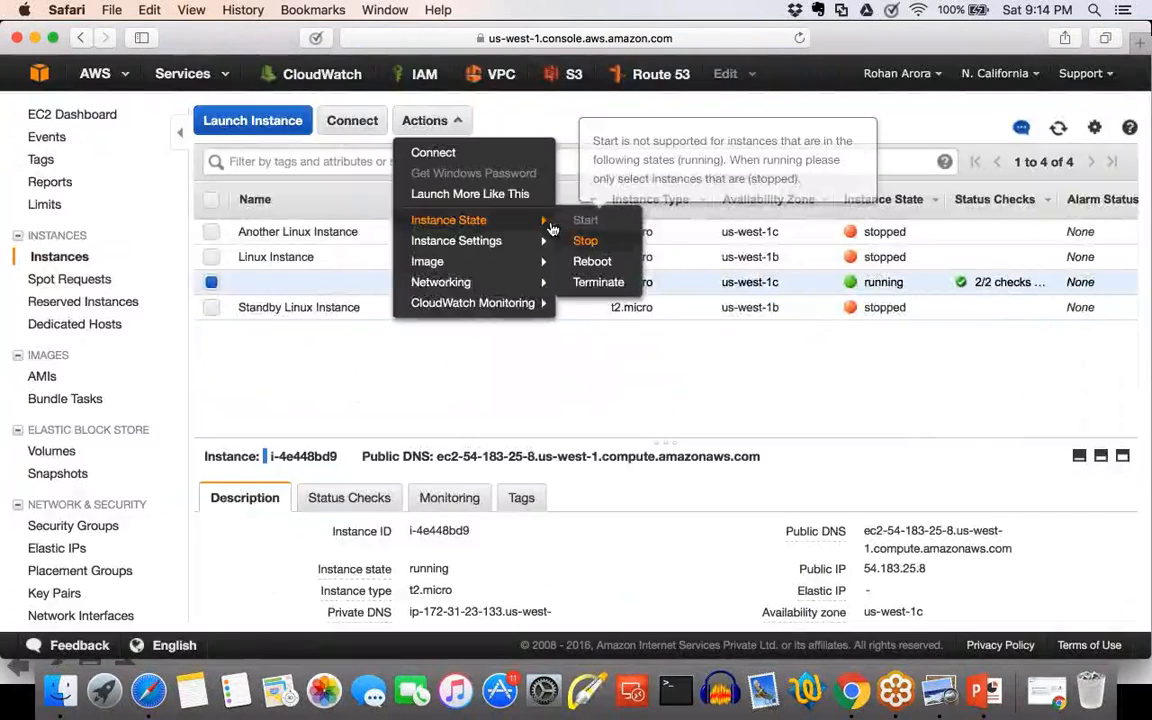
click(585, 240)
click(751, 471)
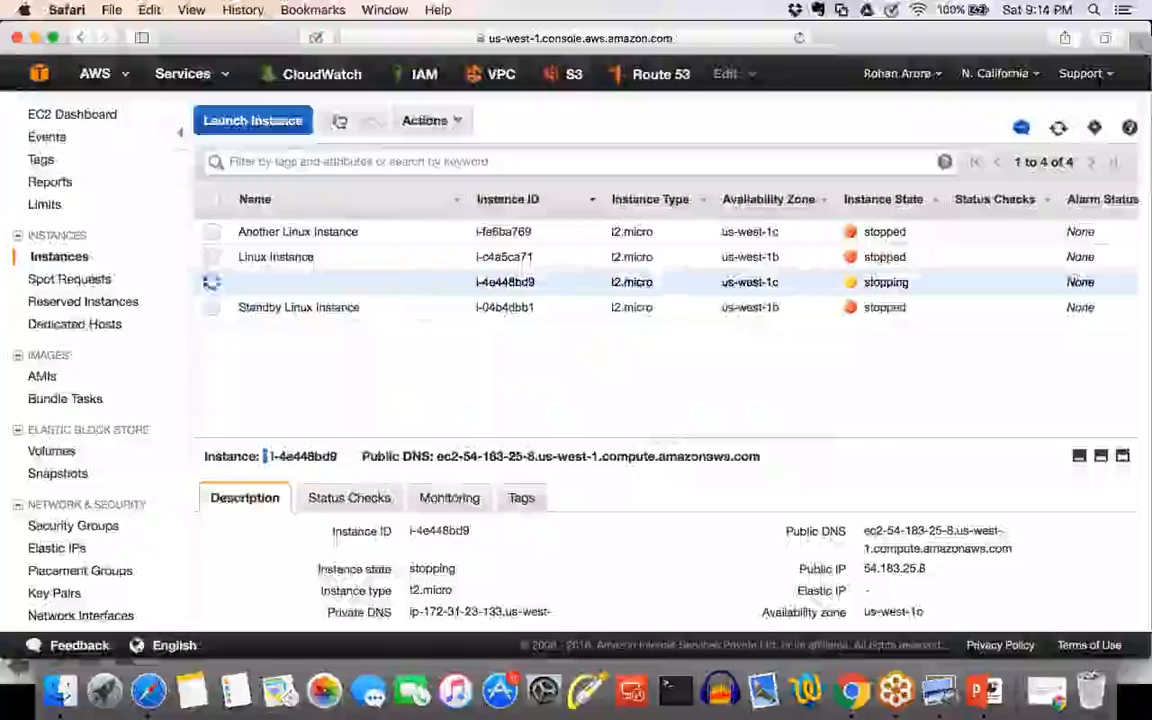
Start a Microsoft Windows Server 2012 R2 Base t2.micro launch with 2 instances in the default us-west-1b subnet.
click(279, 120)
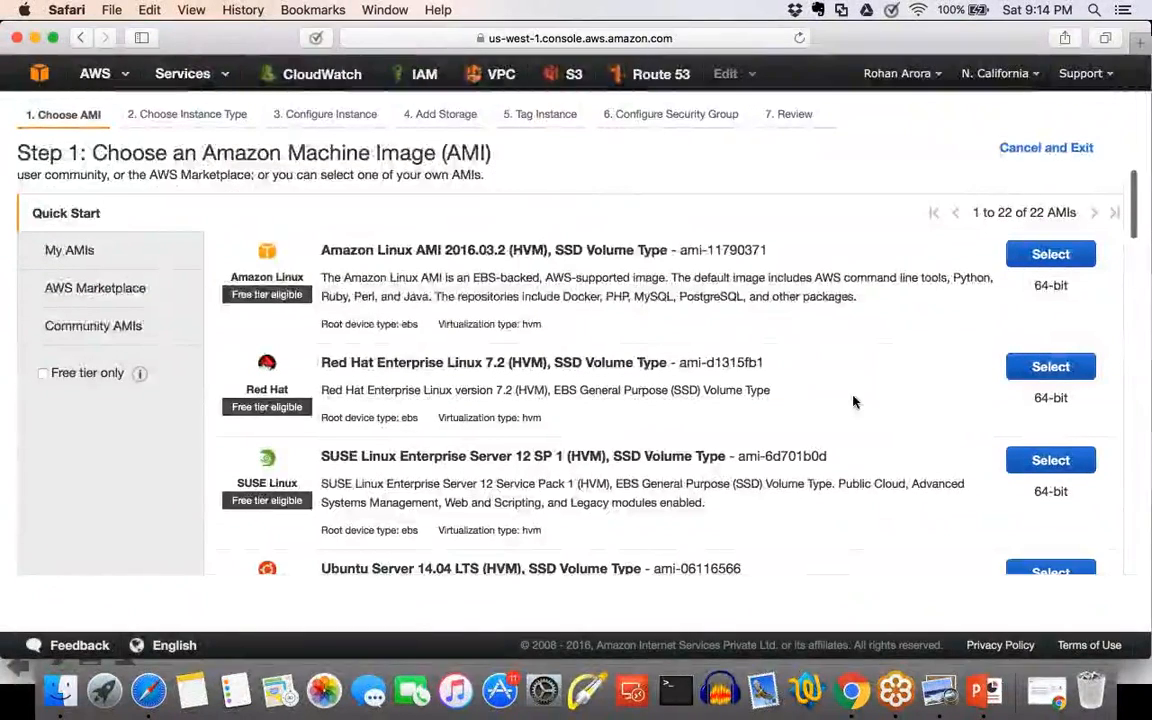
scroll(853, 396, down, 5)
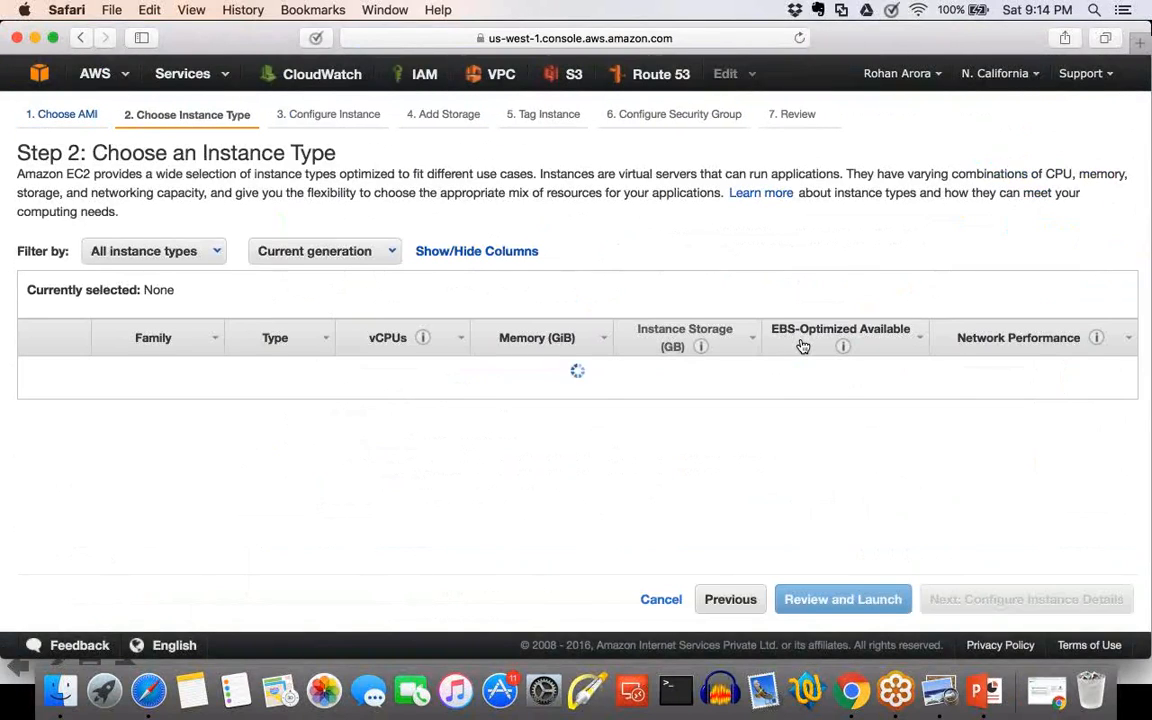
click(945, 600)
click(440, 346)
click(437, 363)
drag(330, 227, 197, 229)
text(2)
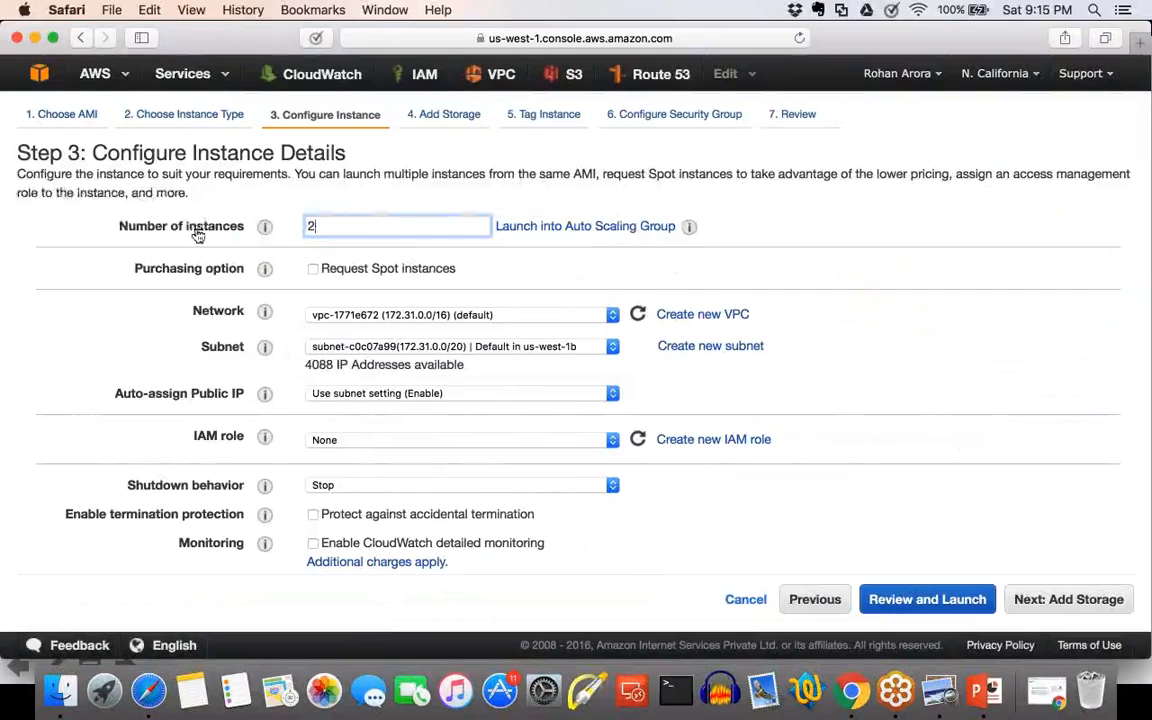
Keep the default storage, leave the Name tag empty and choose to assign an existing security group.
click(1096, 597)
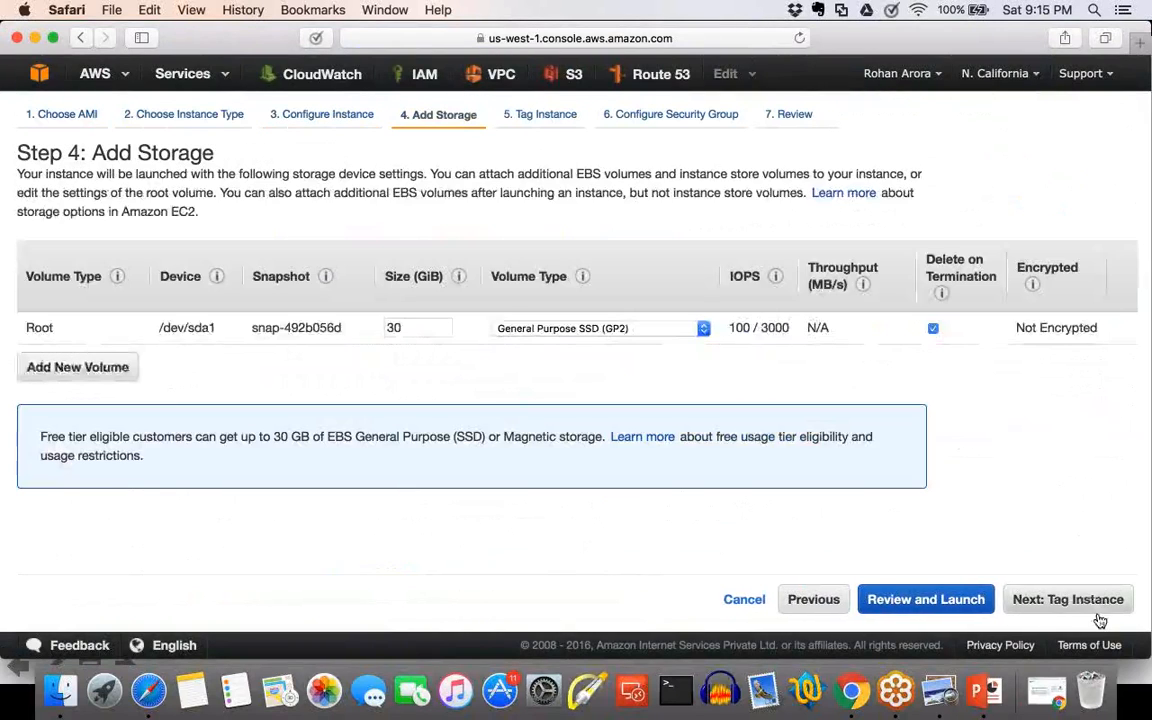
click(1090, 600)
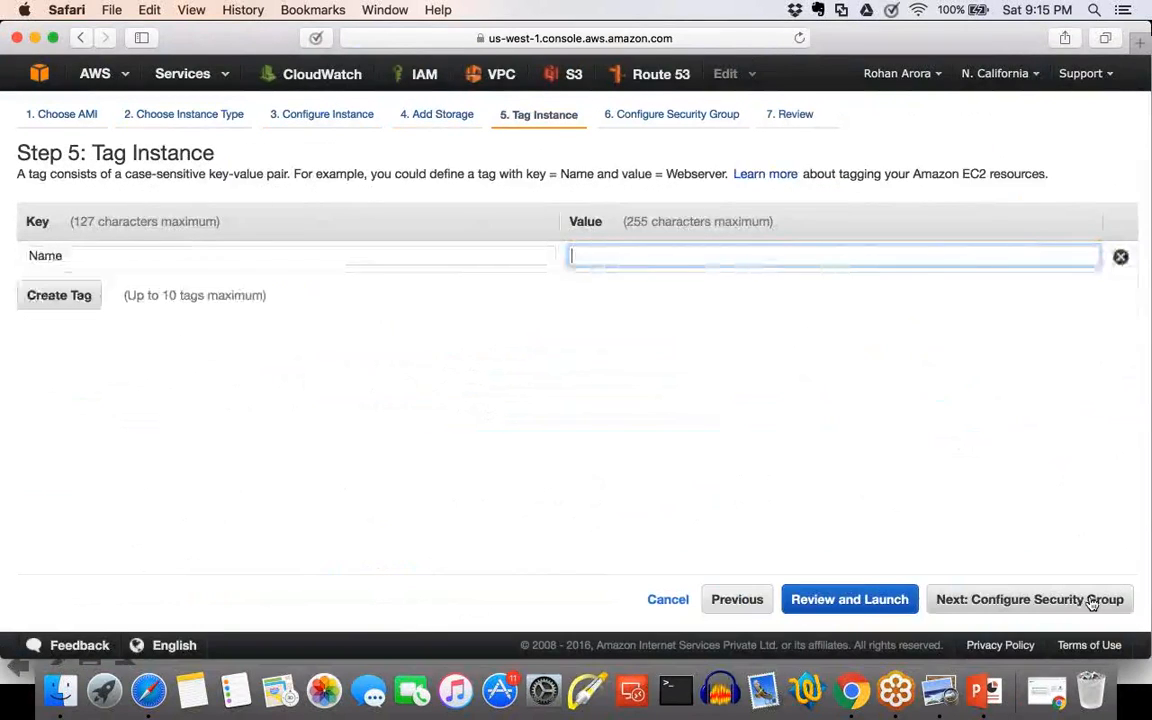
click(1090, 600)
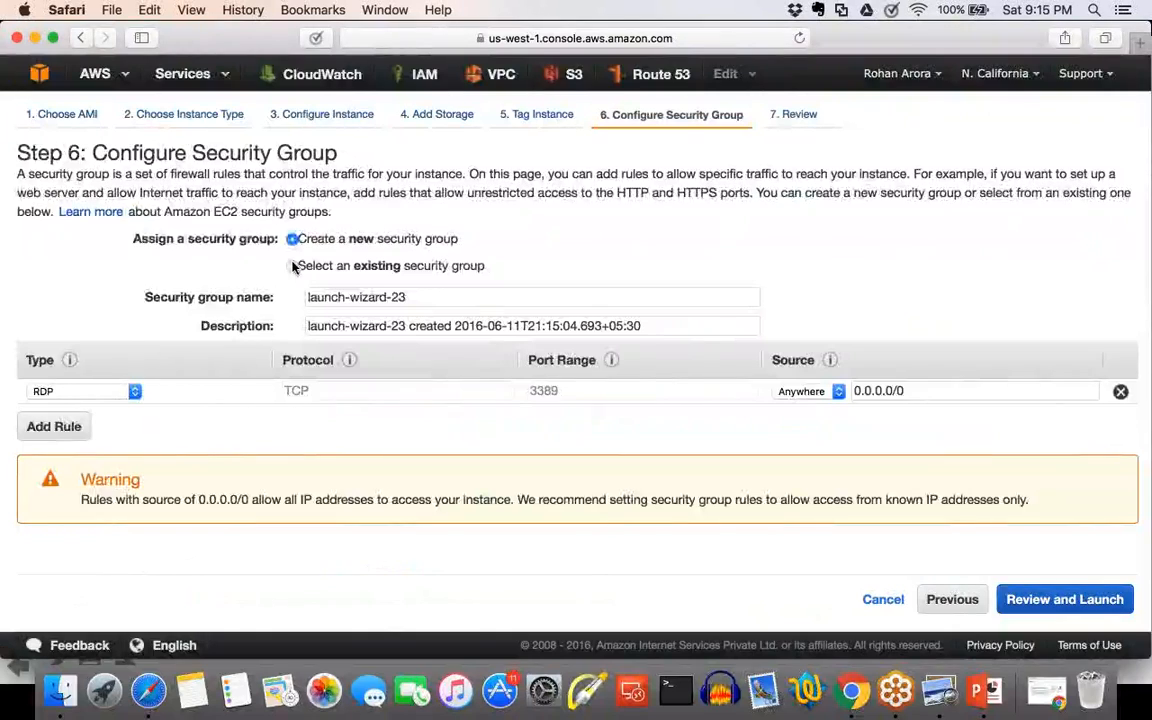
click(291, 265)
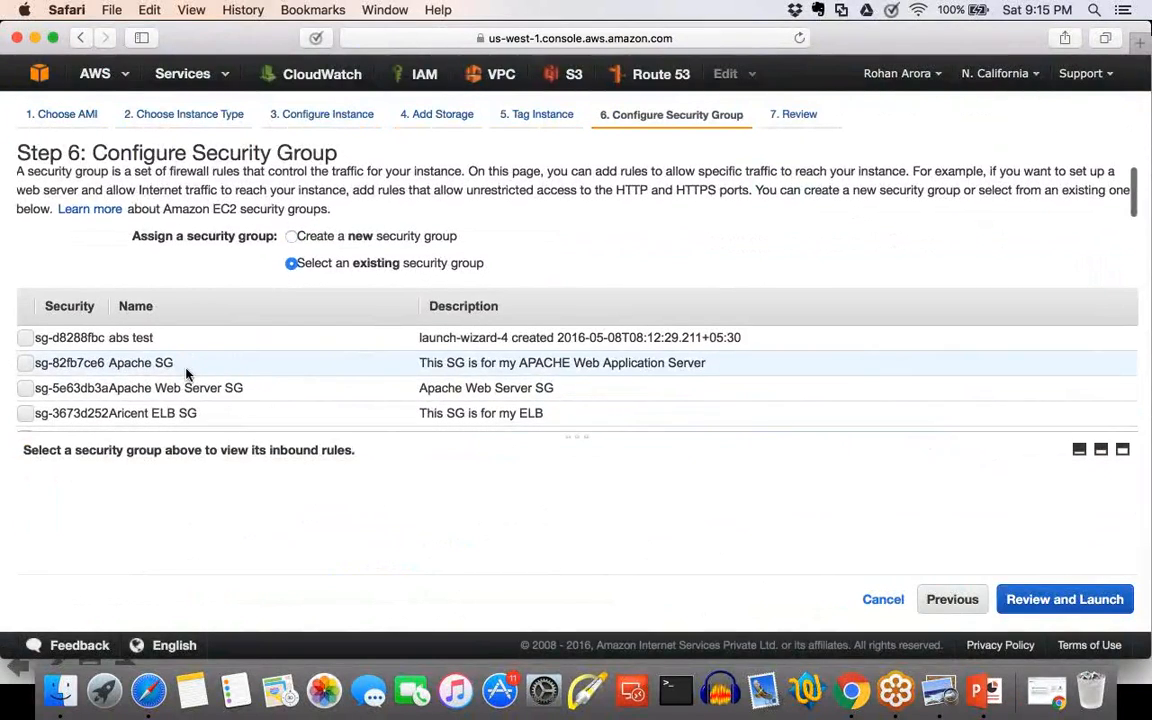
Check the inbound rules of the Apache Web Server SG, EC2 SG and EC2 Instances SG security groups.
scroll(186, 373, down, 3)
scroll(186, 373, down, 1)
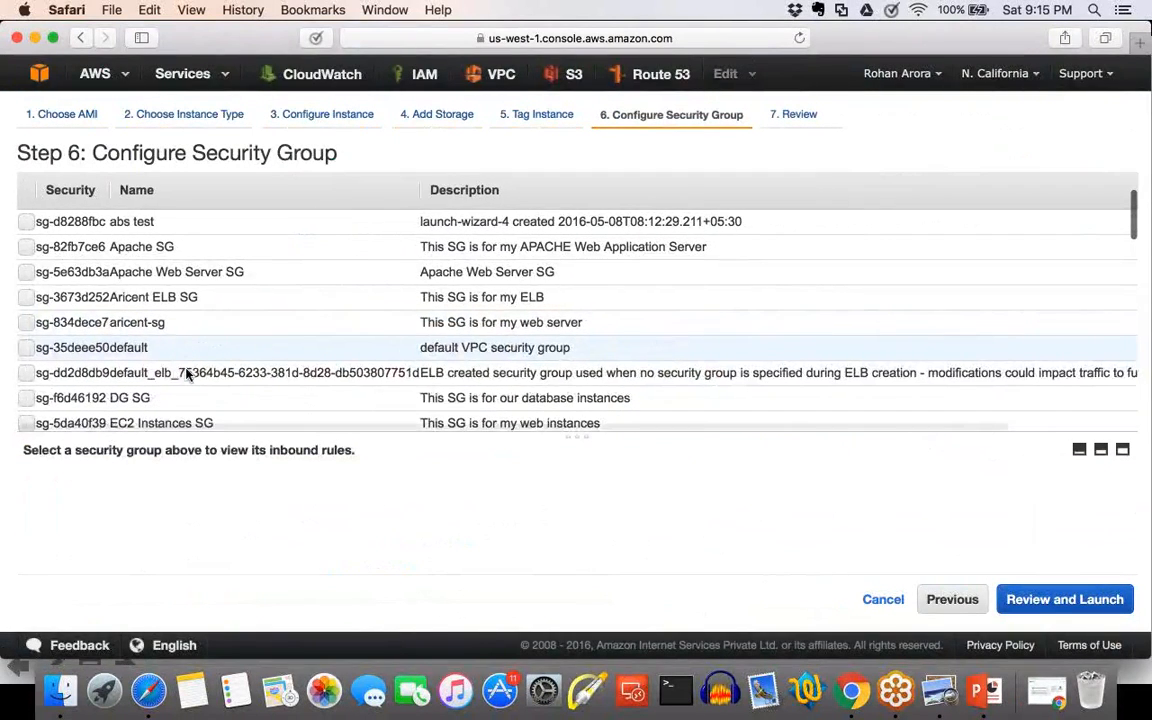
scroll(186, 373, down, 1)
click(22, 251)
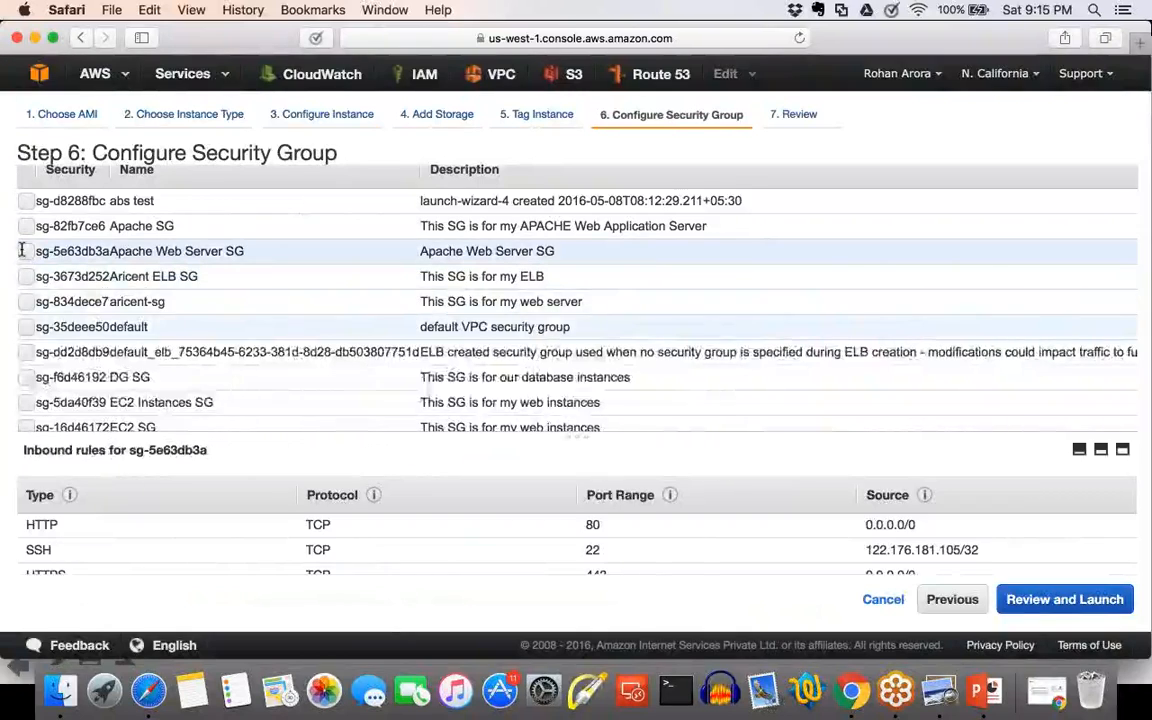
scroll(22, 250, down, 1)
scroll(22, 250, down, 2)
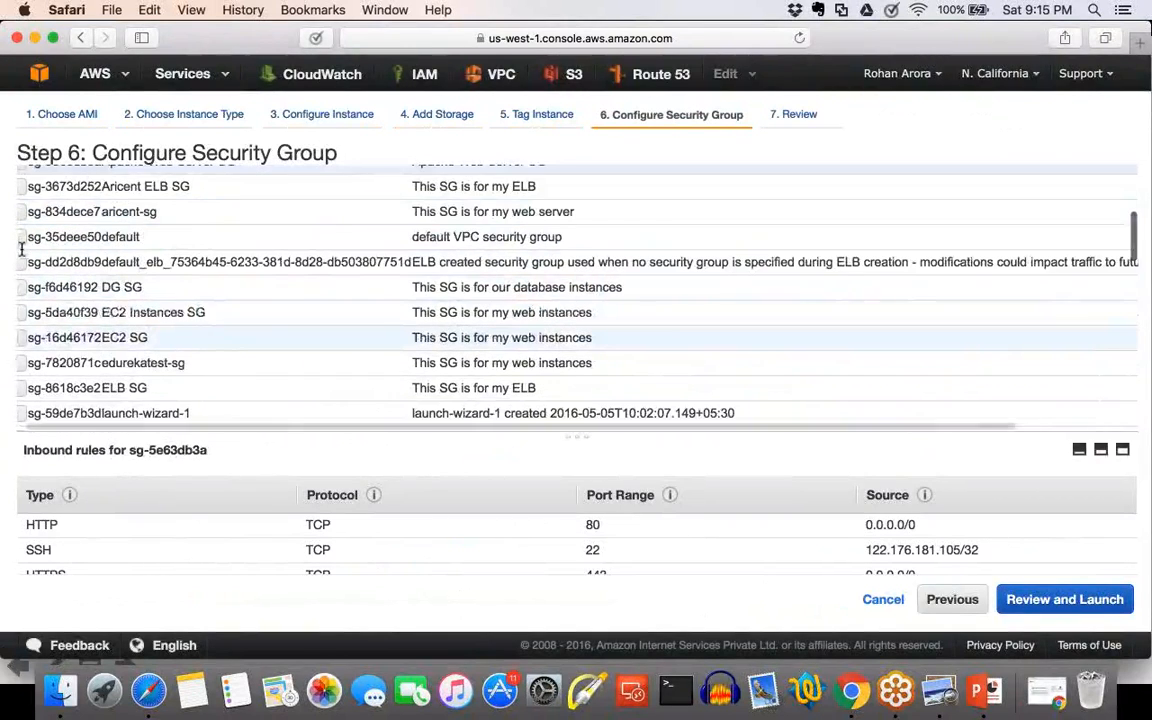
click(22, 338)
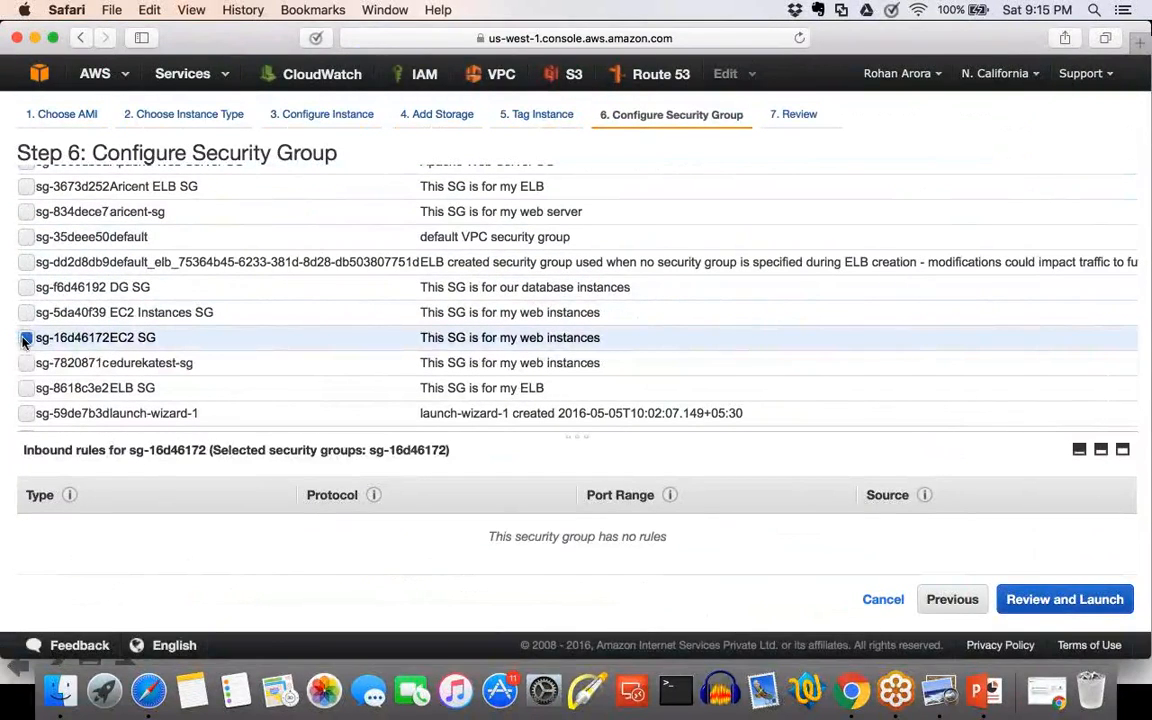
click(24, 339)
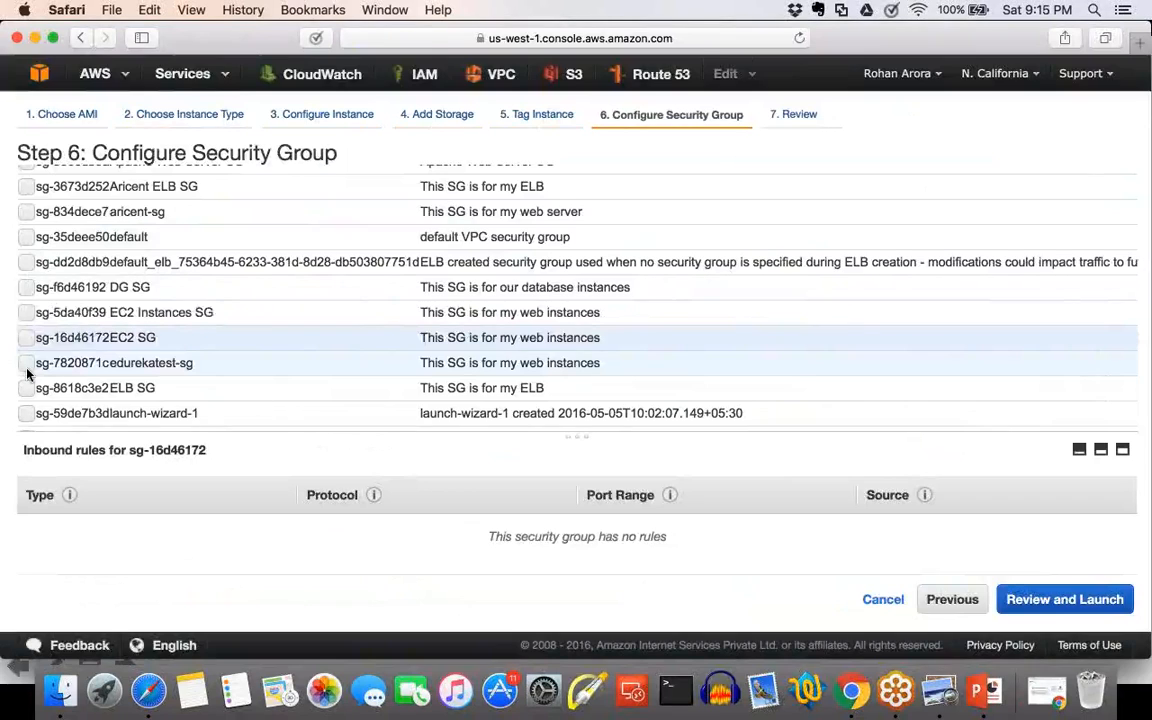
scroll(27, 373, down, 1)
scroll(27, 373, down, 1)
click(26, 297)
click(28, 300)
Assign the Route 53 Lab security group and proceed to the launch review.
scroll(30, 306, down, 1)
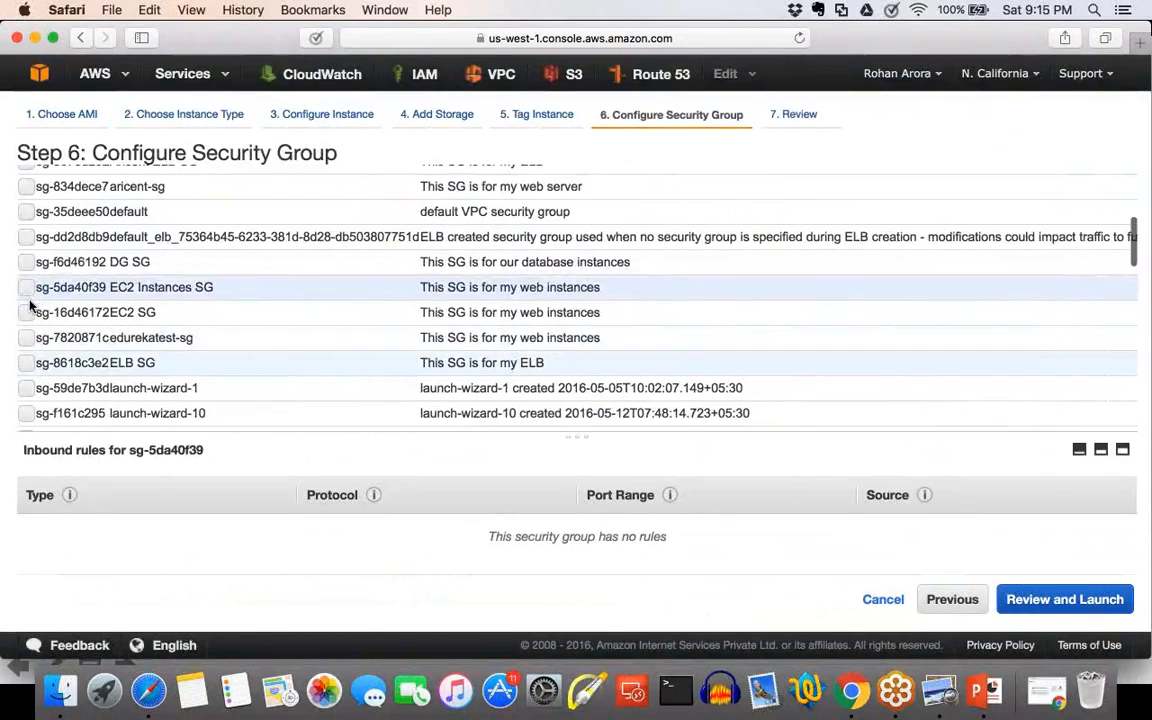
scroll(30, 306, down, 10)
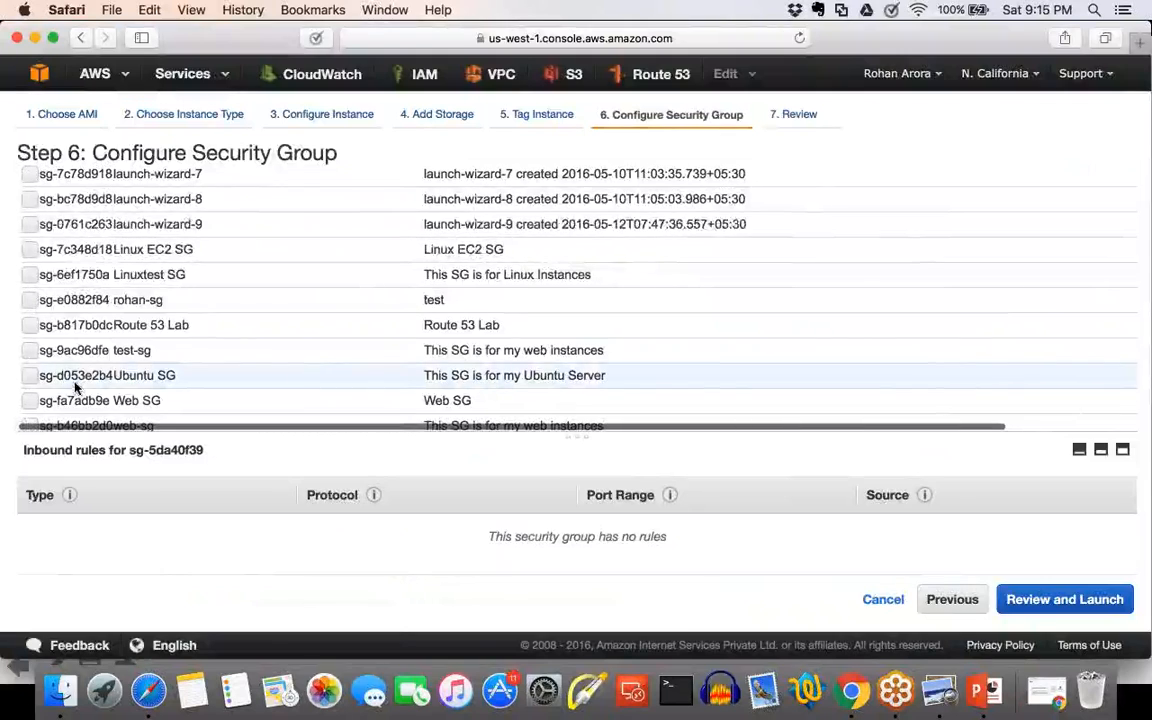
scroll(40, 370, up, 2)
click(23, 347)
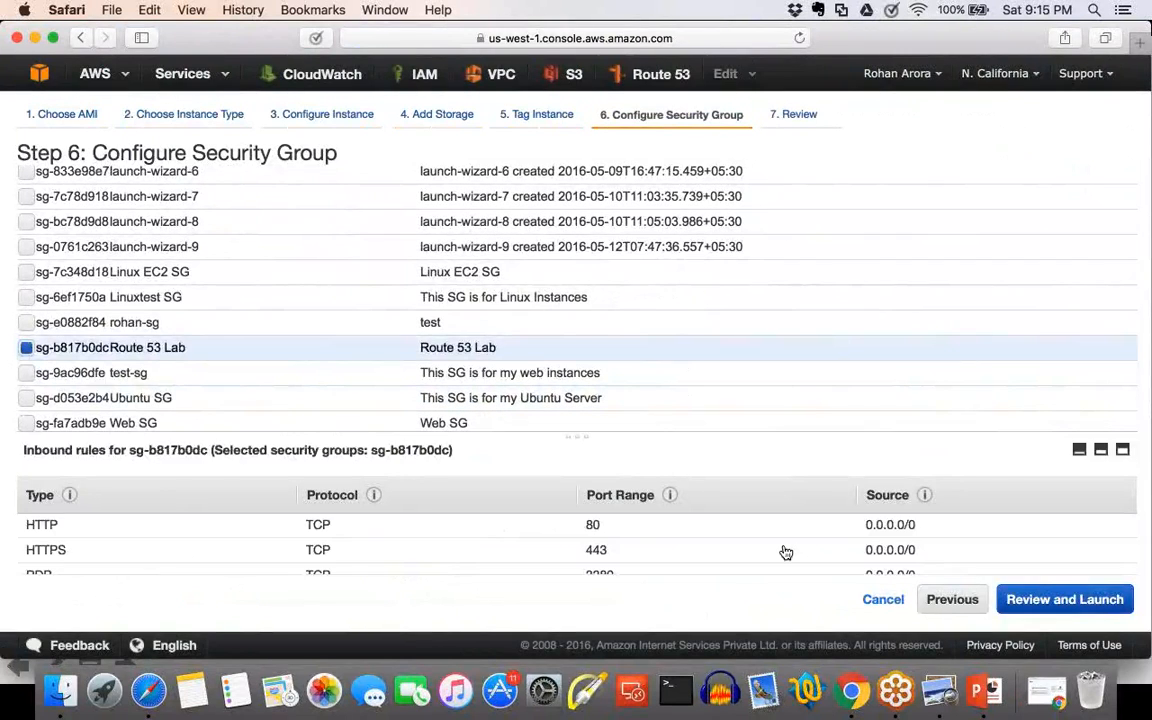
click(1044, 598)
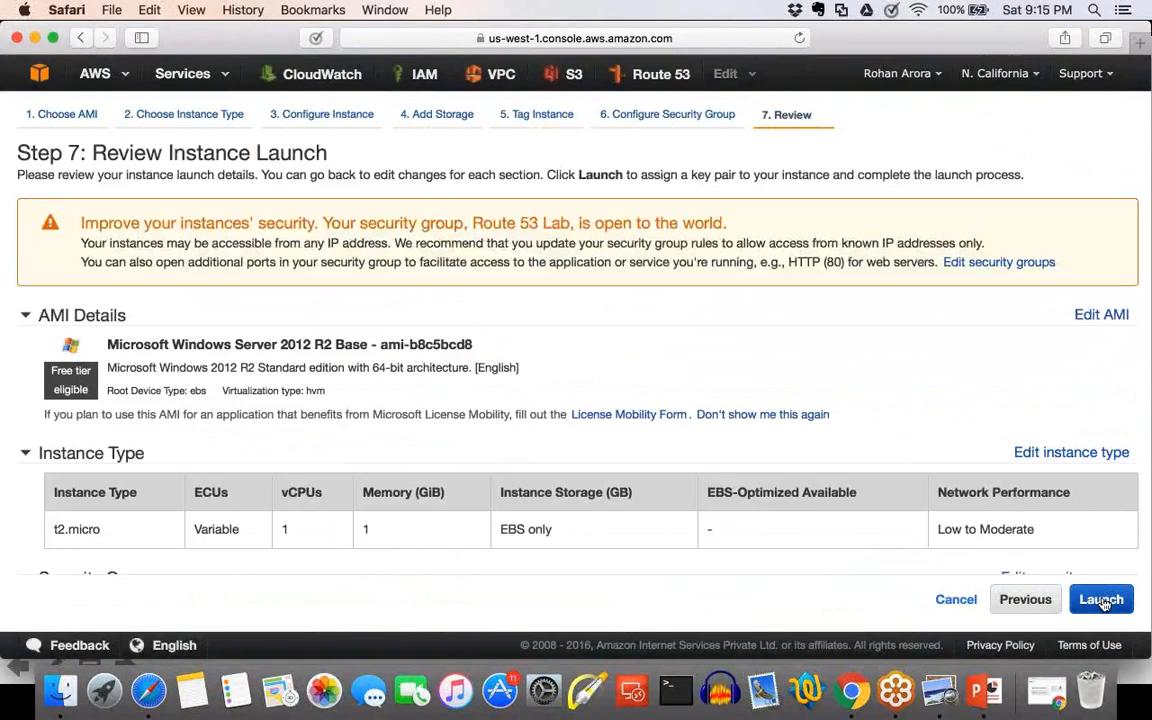
Launch with the existing linuxec2-kp key pair and open the new us-west-1b instance in the instances list.
click(1102, 600)
click(370, 420)
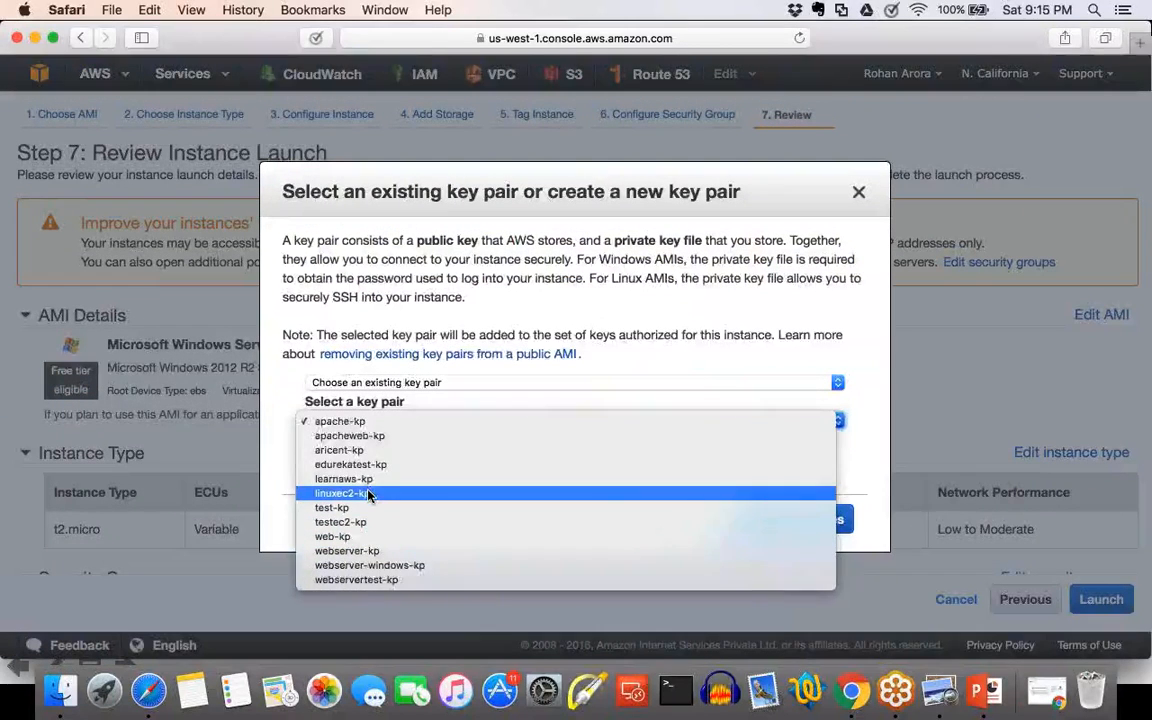
click(366, 493)
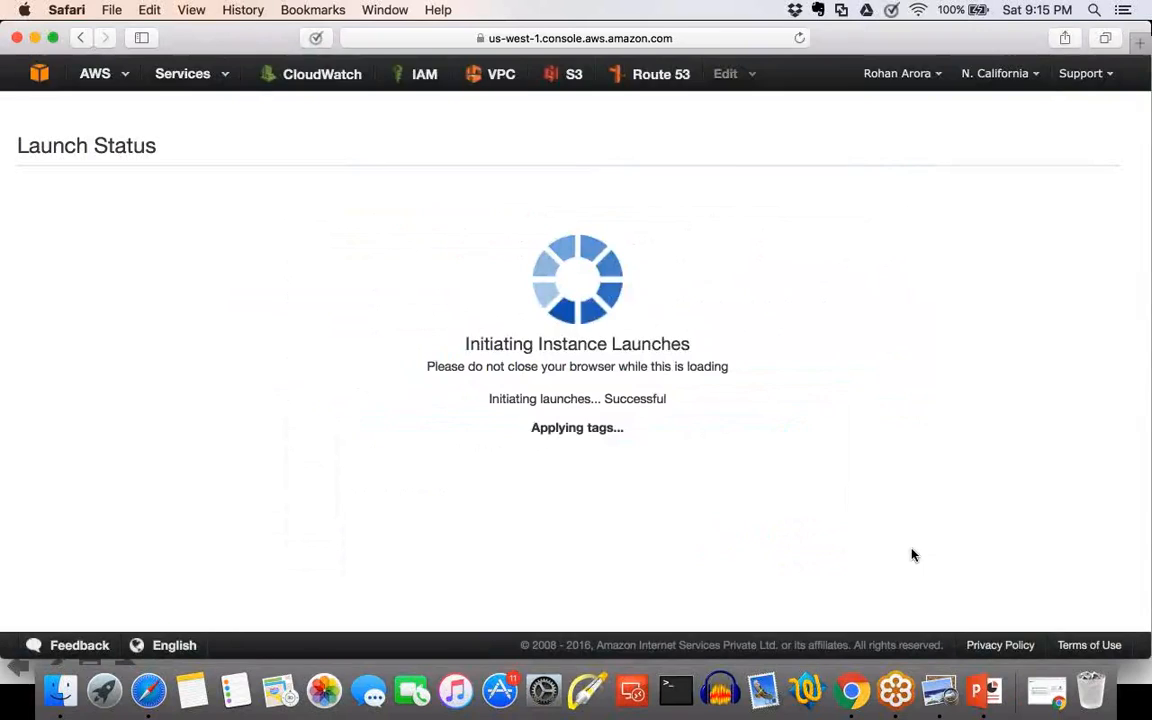
click(484, 244)
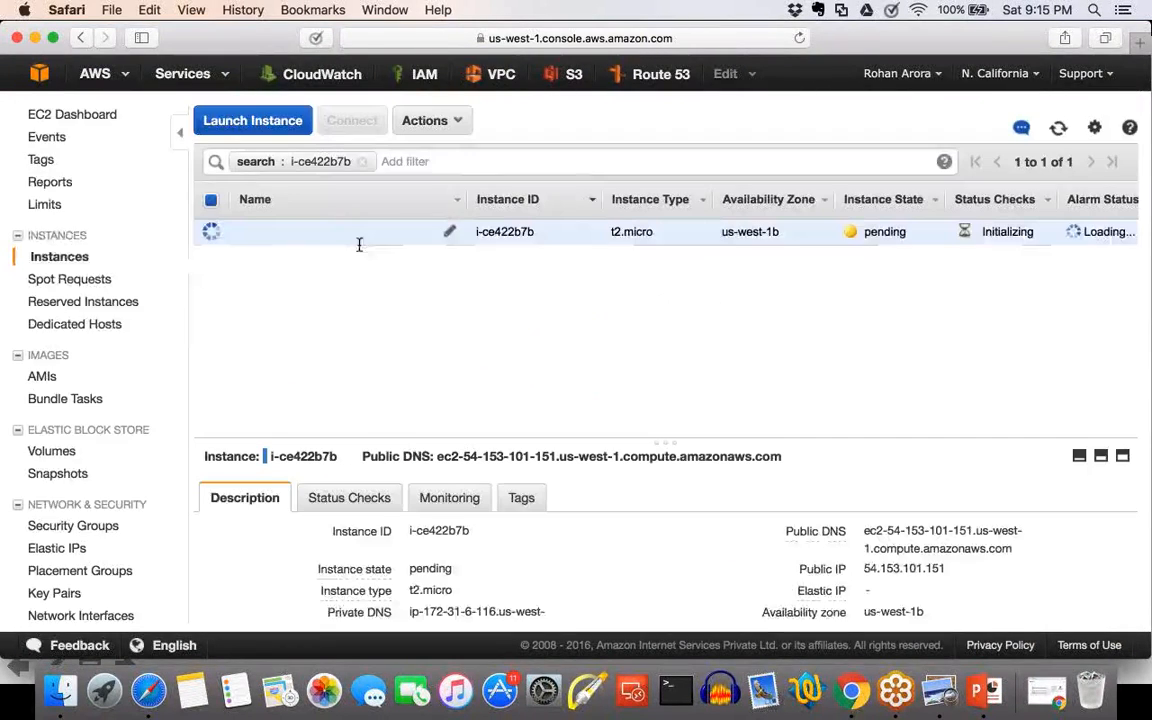
Start another Microsoft Windows Server 2012 R2 Base t2.micro launch, placing it in the default us-west-1c subnet.
click(277, 128)
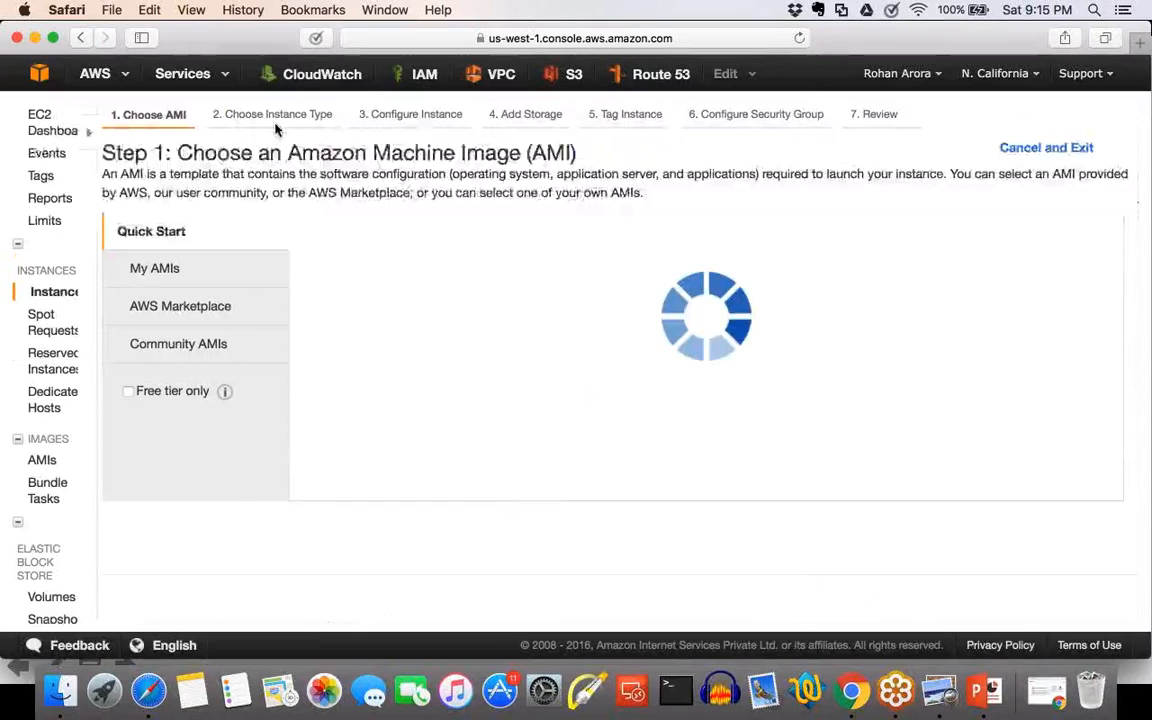
scroll(774, 426, down, 5)
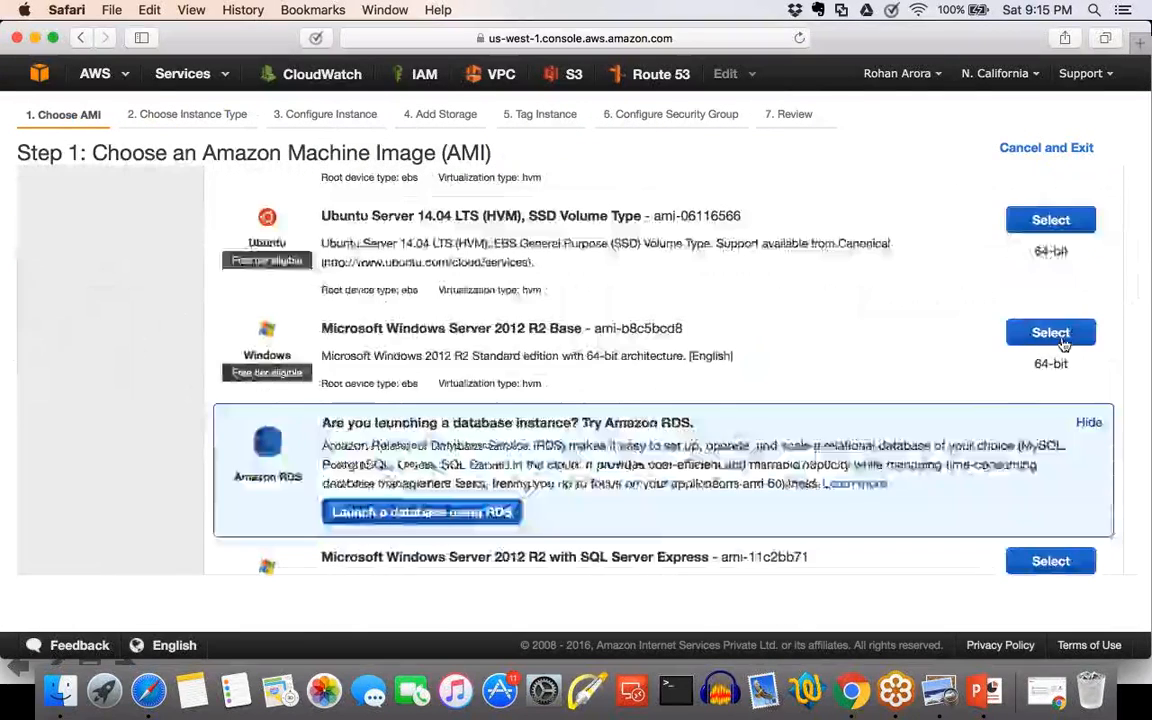
click(1063, 336)
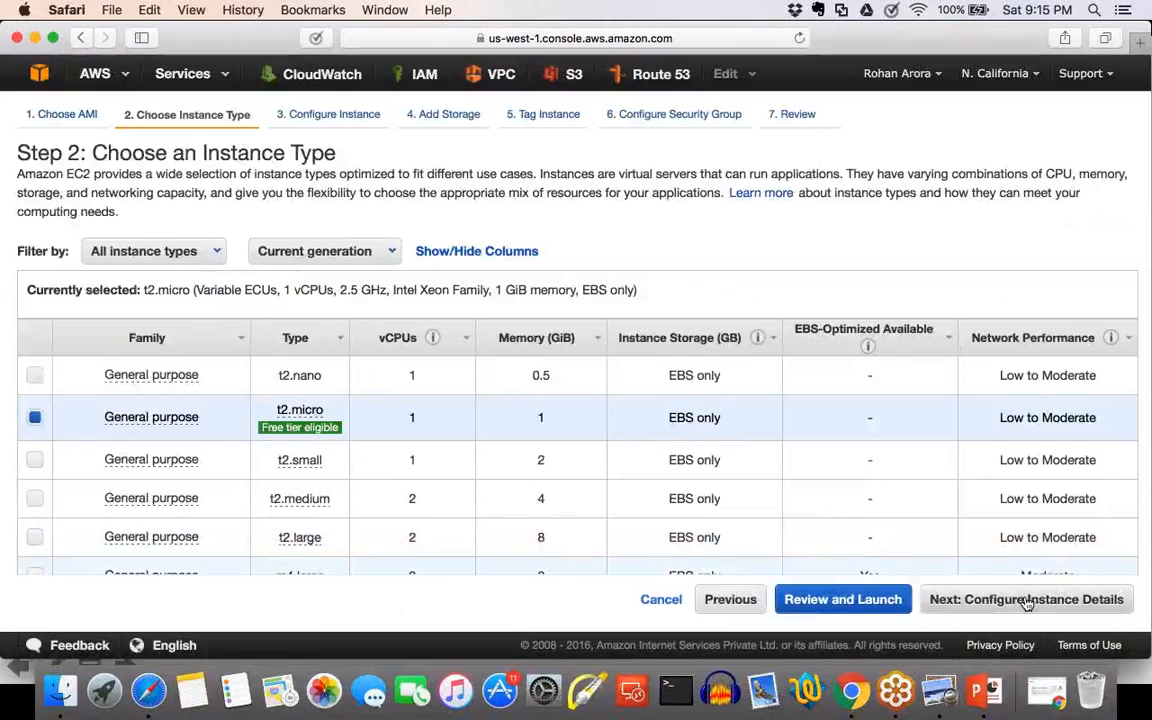
click(1026, 603)
click(417, 348)
click(421, 378)
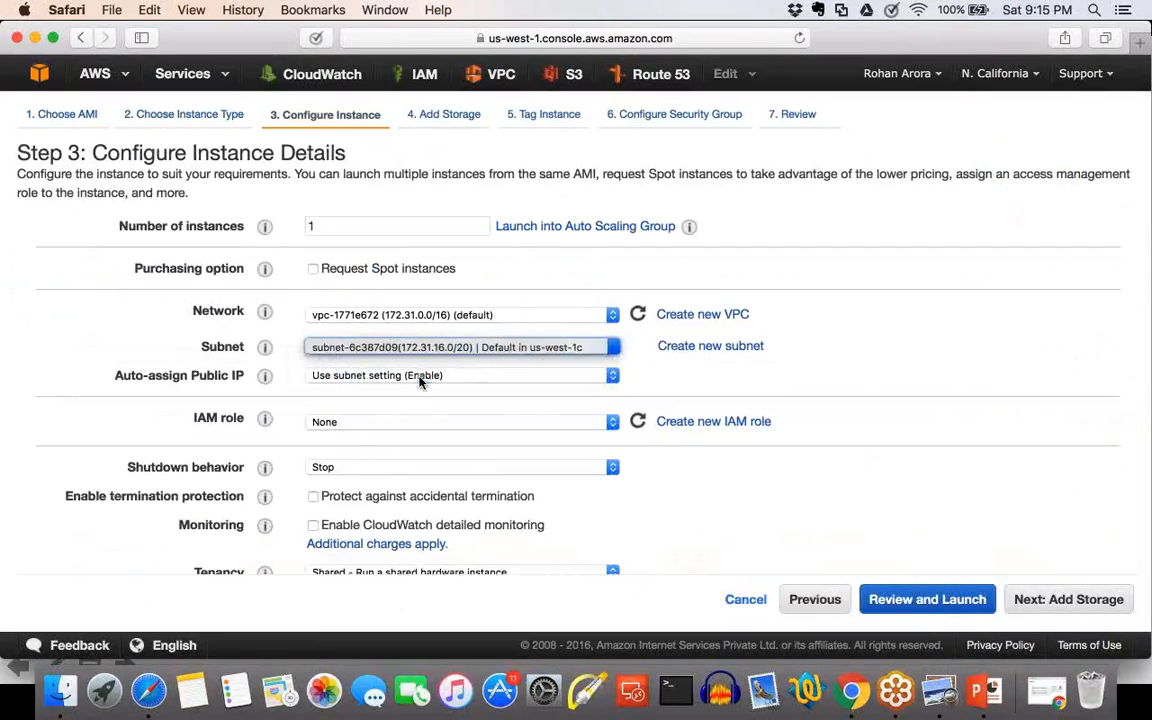
Keep the default storage and empty Name tag, assign the existing Route 53 Lab security group and proceed to review.
click(1070, 600)
click(1075, 600)
click(1100, 598)
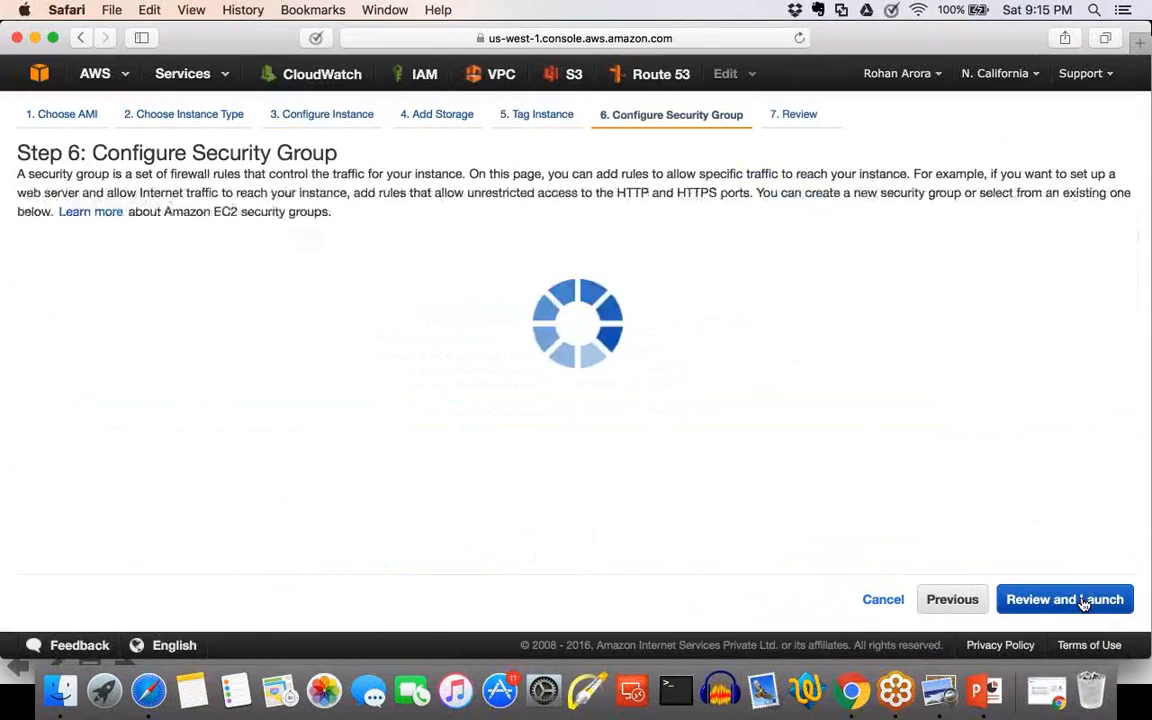
click(292, 266)
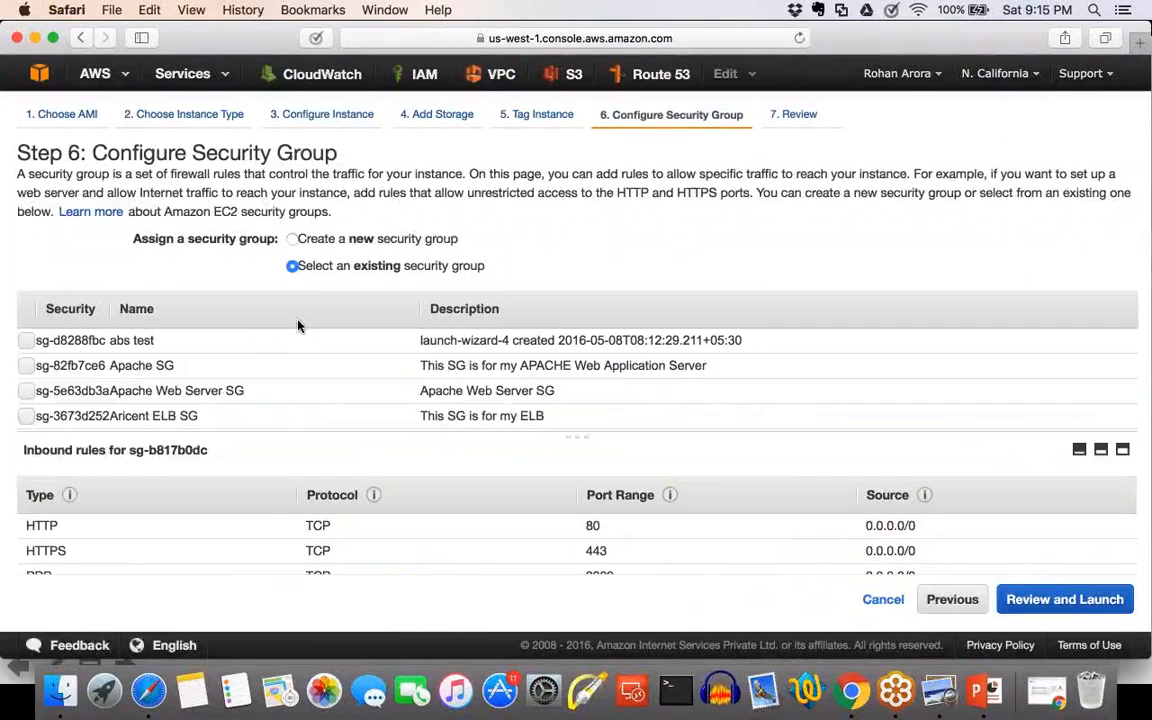
scroll(257, 373, down, 5)
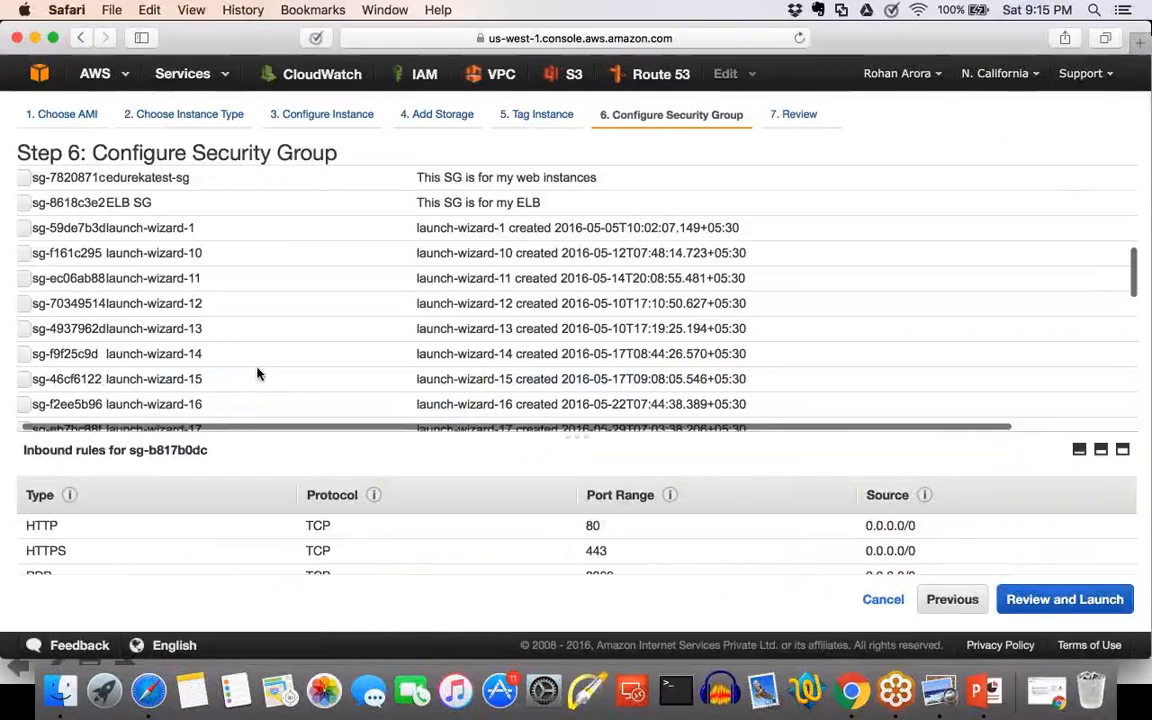
scroll(257, 373, down, 10)
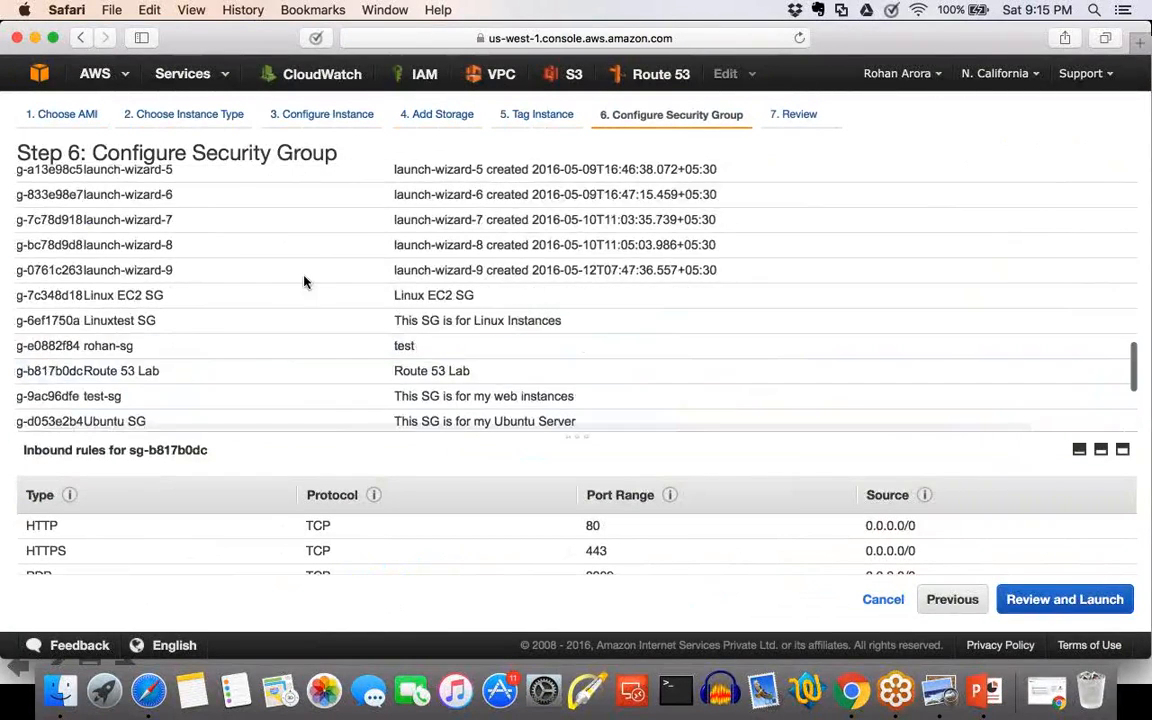
click(29, 306)
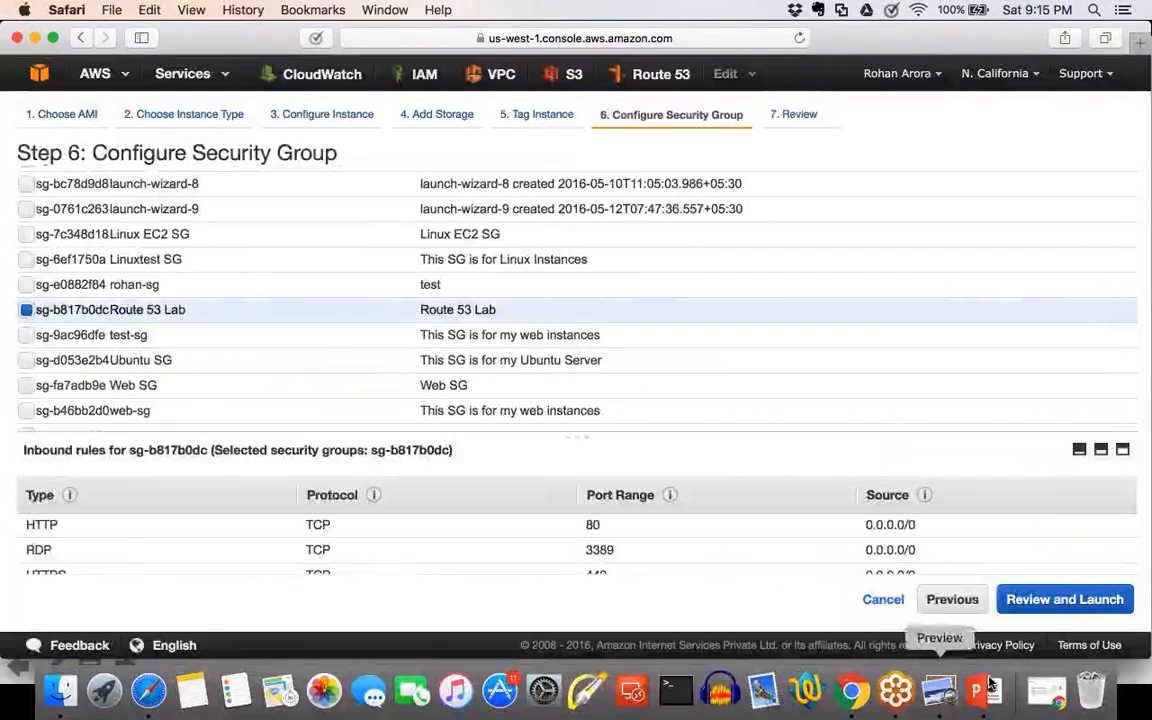
click(1100, 603)
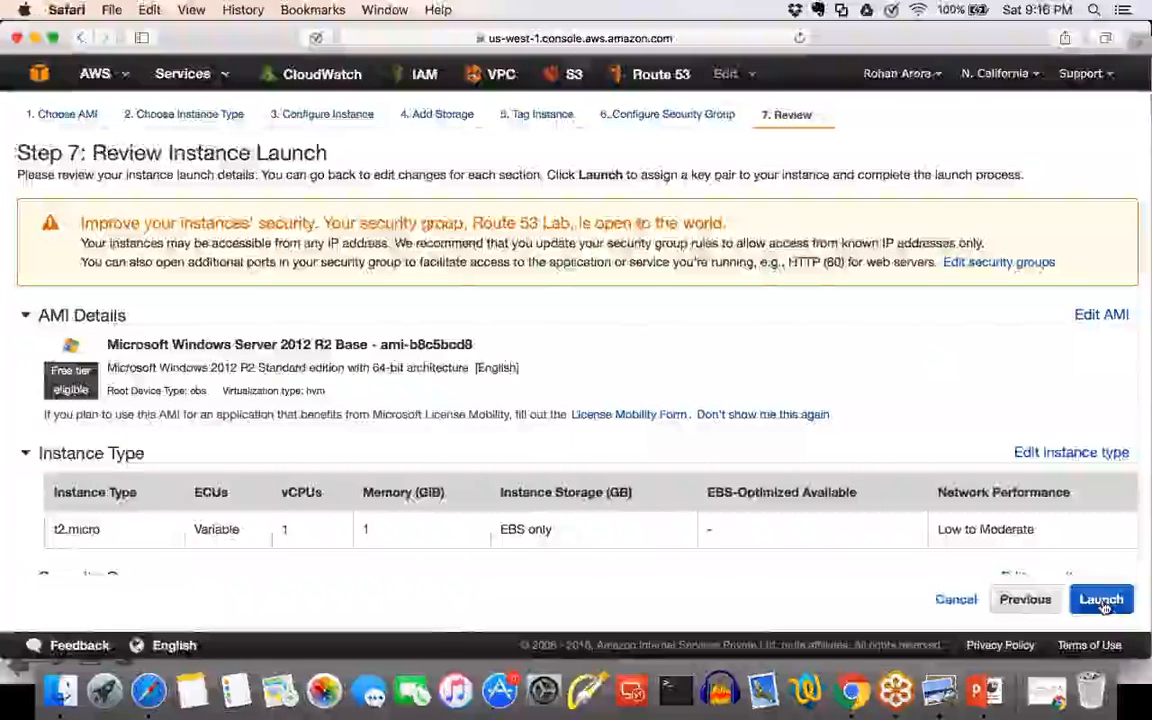
Launch the us-west-1c instance with the existing linuxec2-kp key pair, acknowledging access to the private key file.
click(1101, 600)
click(314, 449)
click(330, 420)
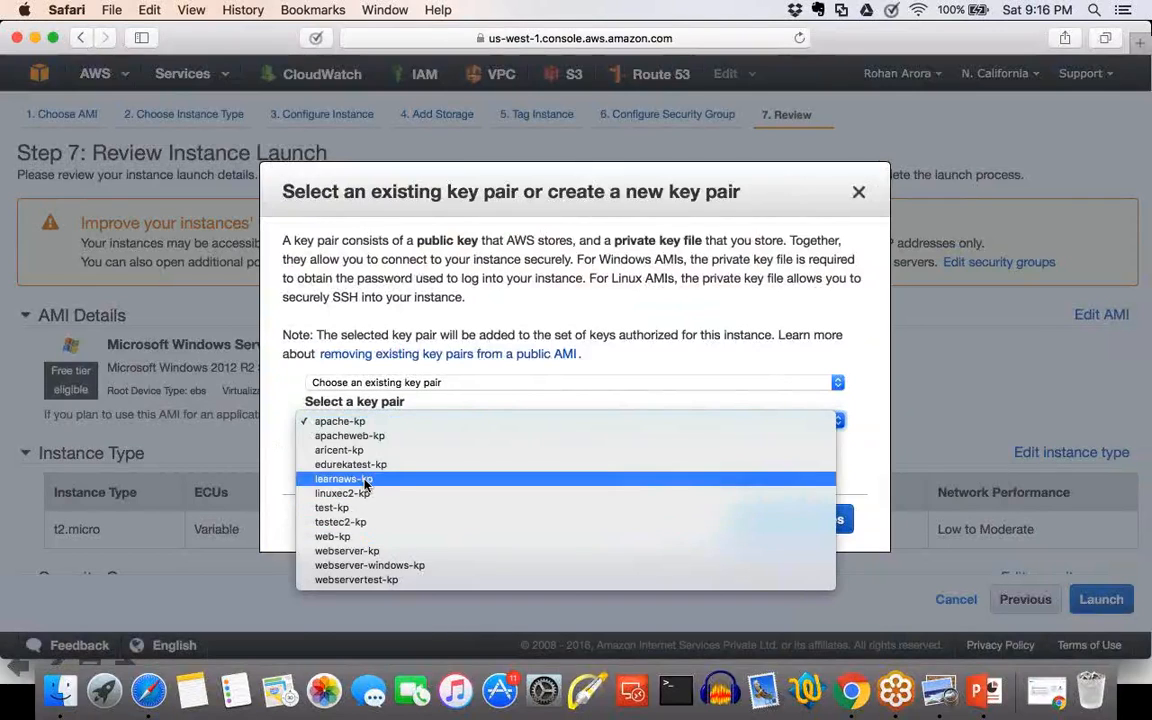
click(367, 494)
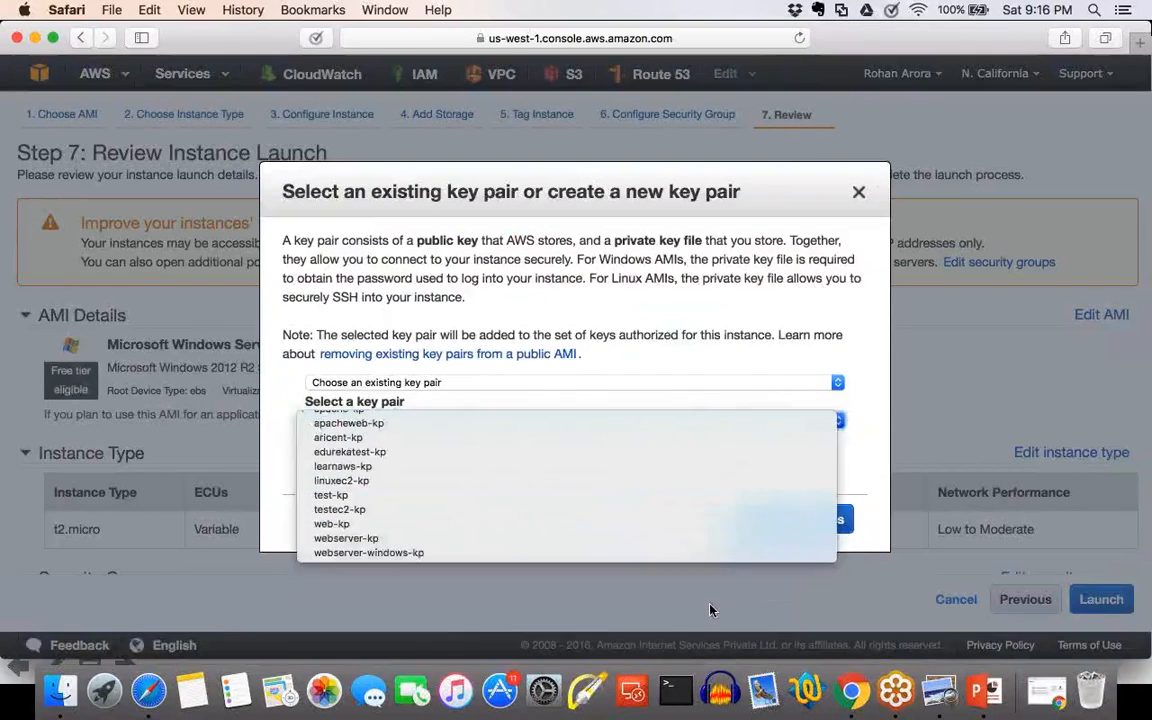
click(800, 520)
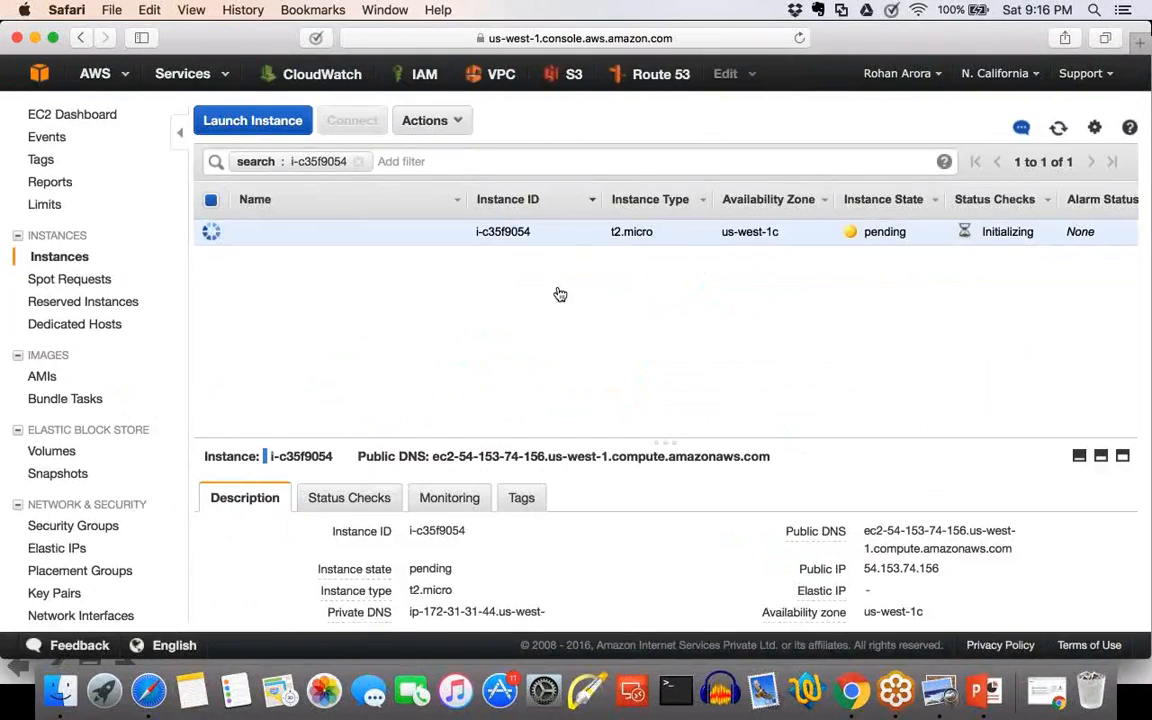
Clear the instance ID search filter so that all instances are listed.
click(358, 161)
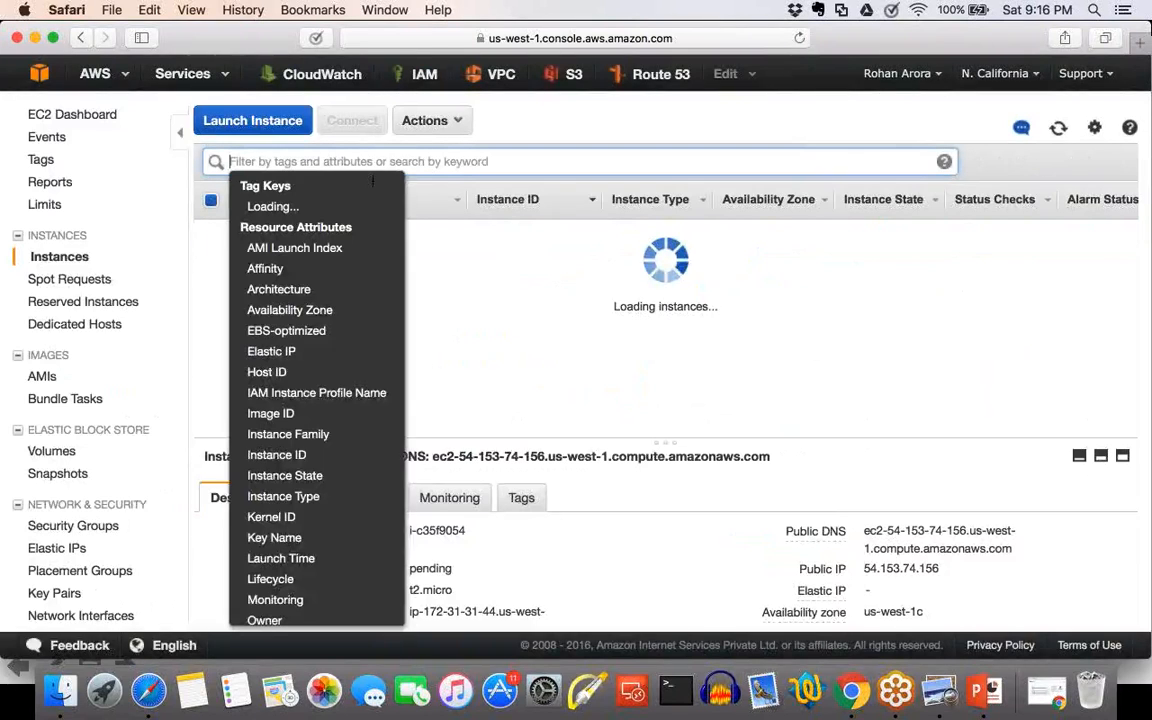
click(670, 174)
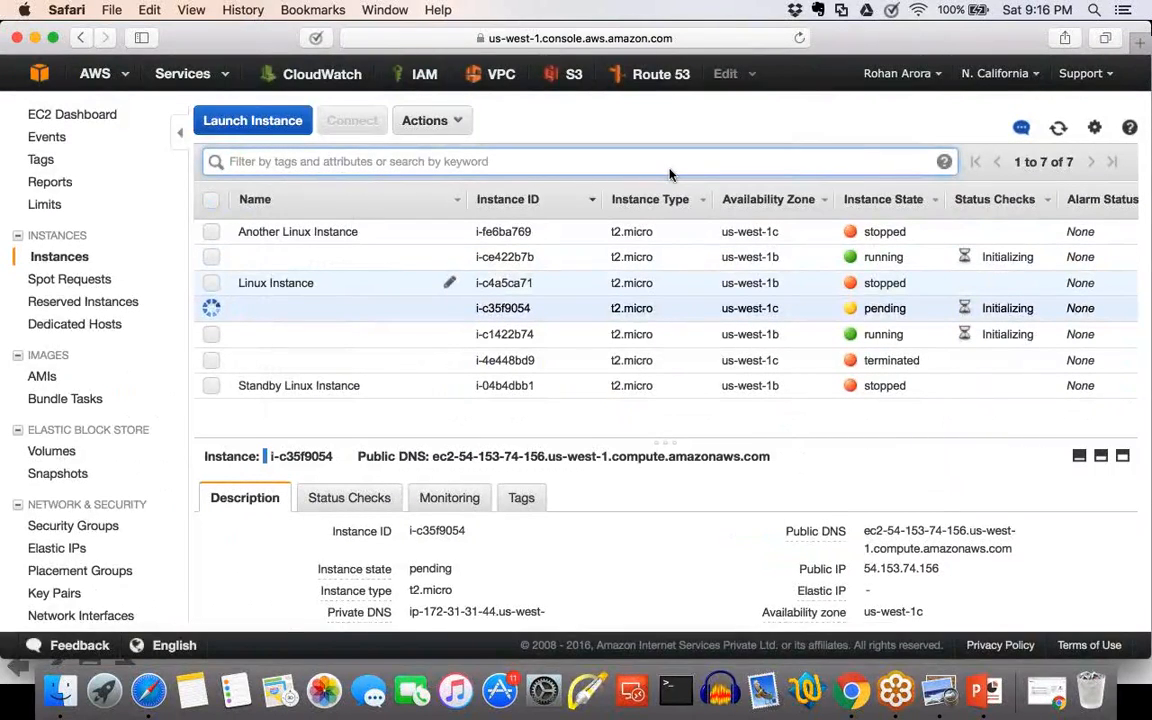
Select the three stopped instances: Another Linux Instance, Linux Instance and Standby Linux Instance.
click(210, 308)
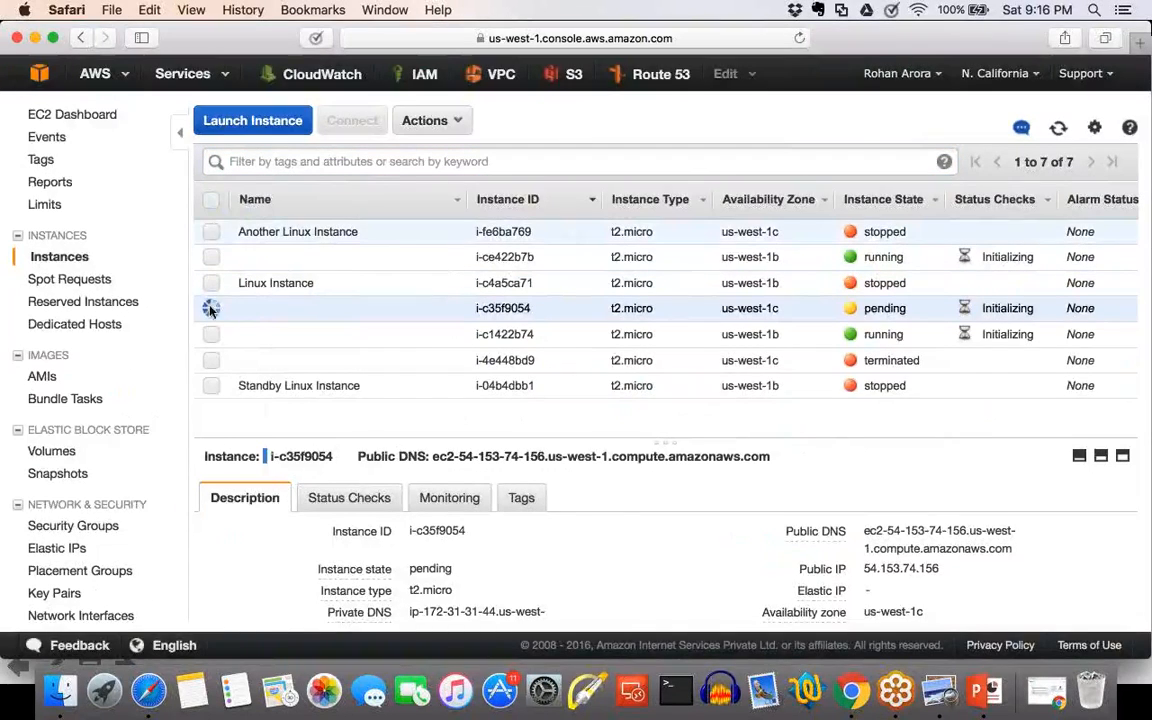
click(212, 232)
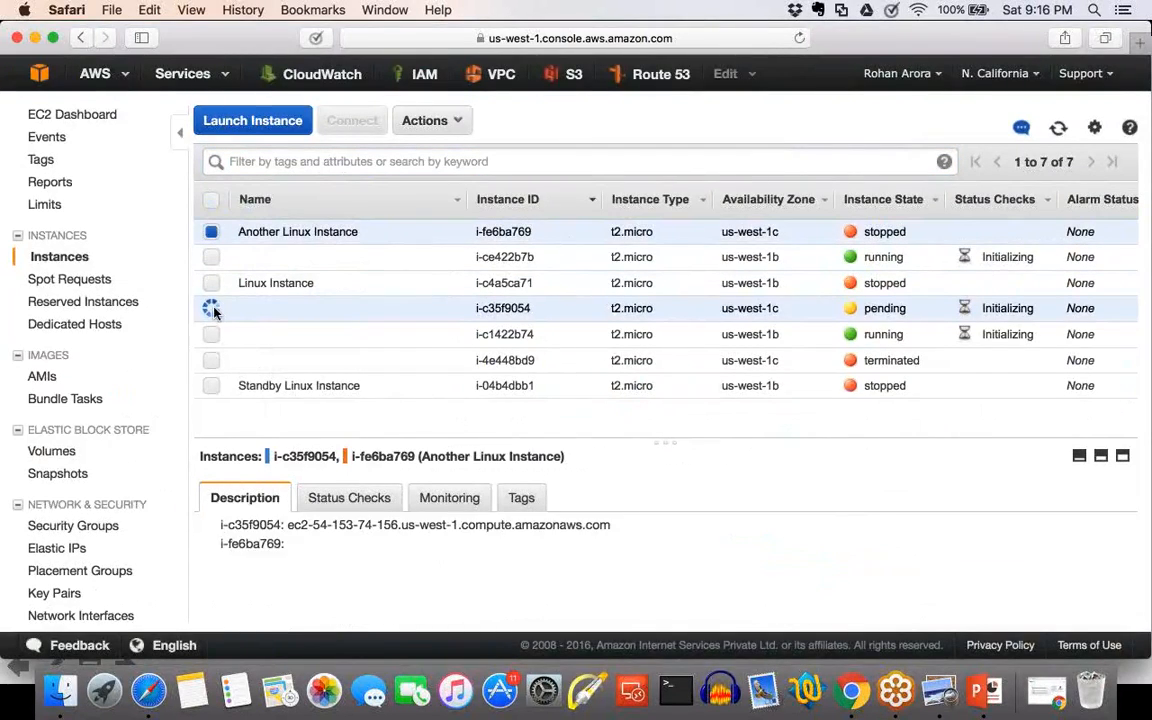
click(211, 309)
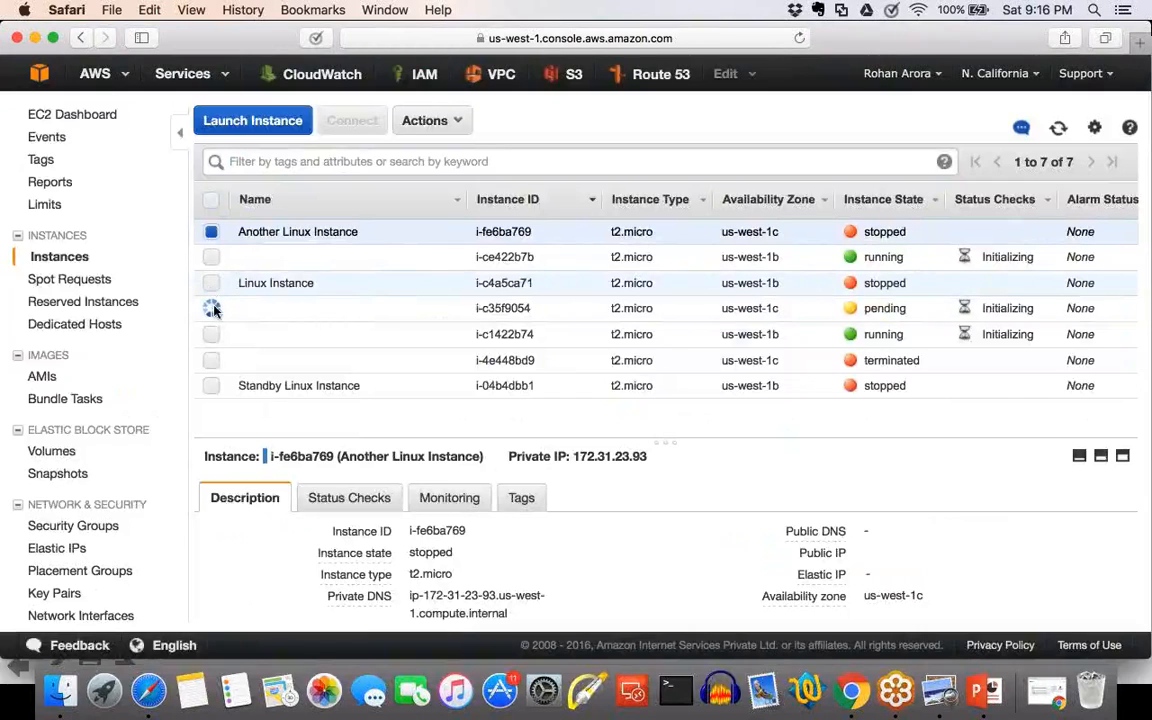
click(211, 284)
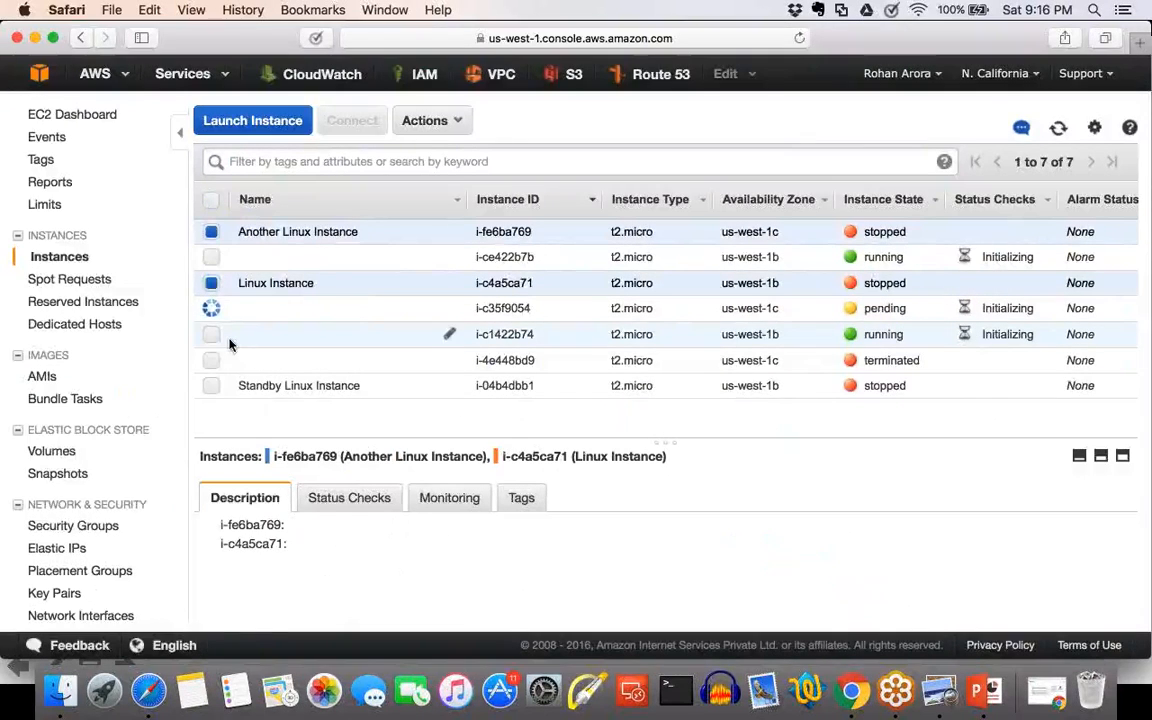
click(211, 362)
click(211, 362)
click(211, 387)
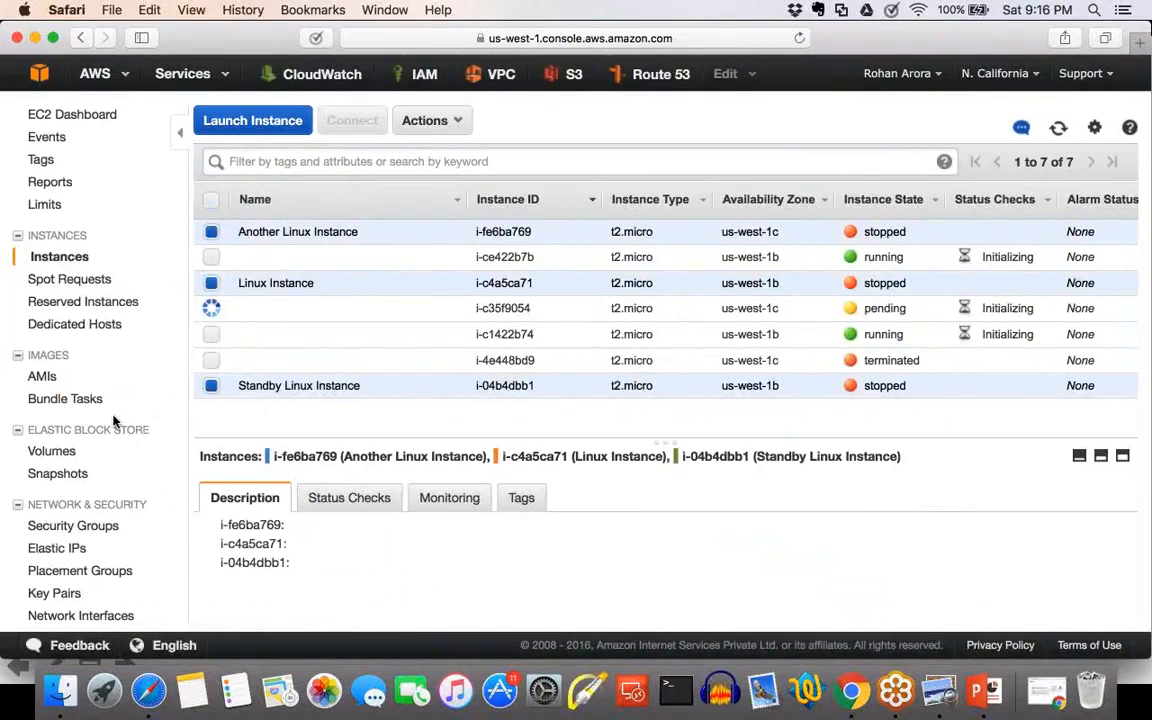
Open the Auto Scaling groups and delete the group named 2.
scroll(114, 421, down, 5)
click(108, 537)
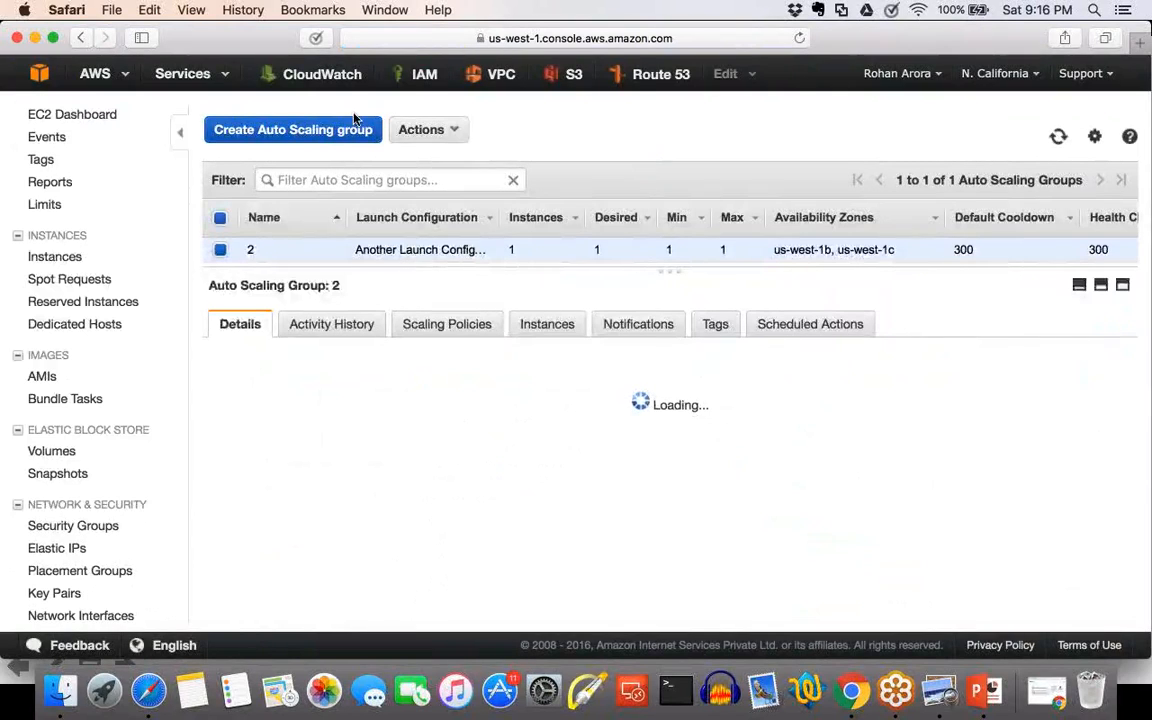
click(424, 129)
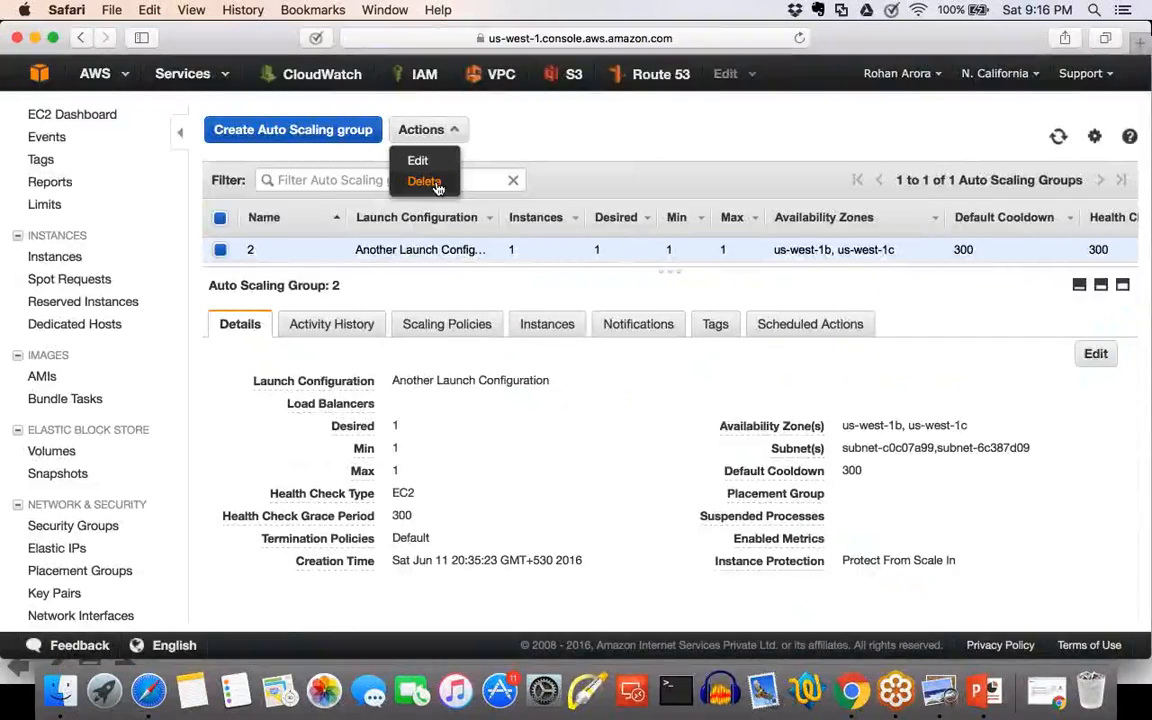
click(437, 189)
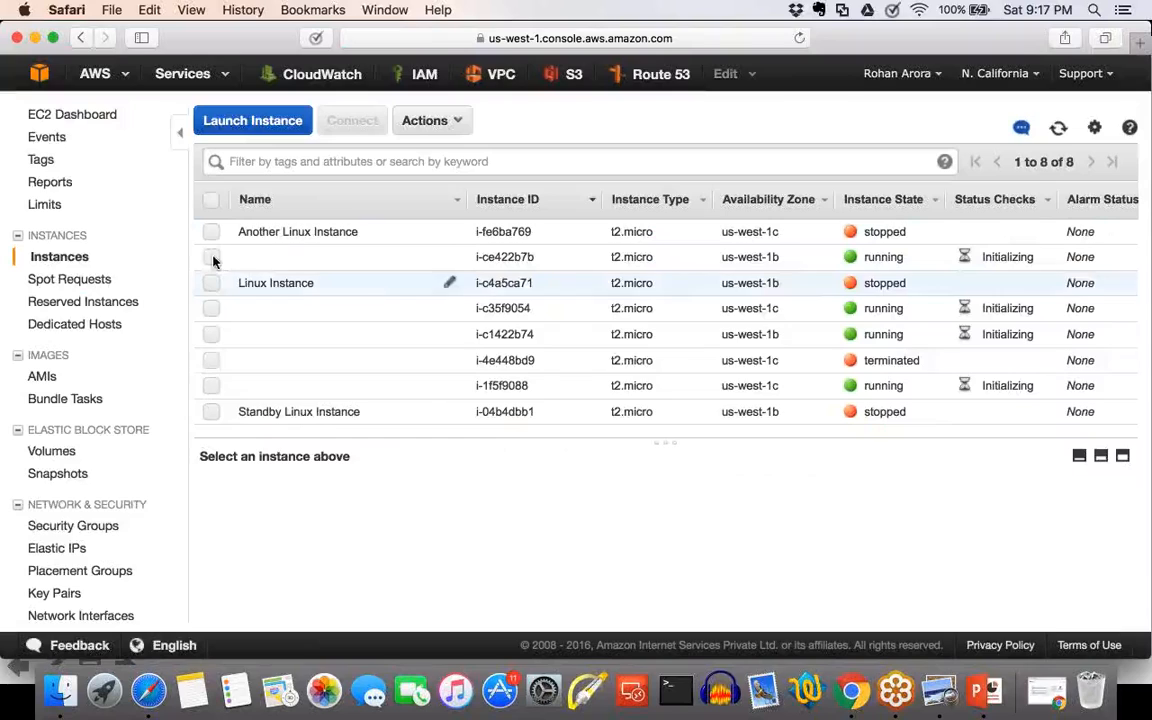
Check the details of us-west-1b instance i-ce422b7b and name it Instance A.
click(213, 257)
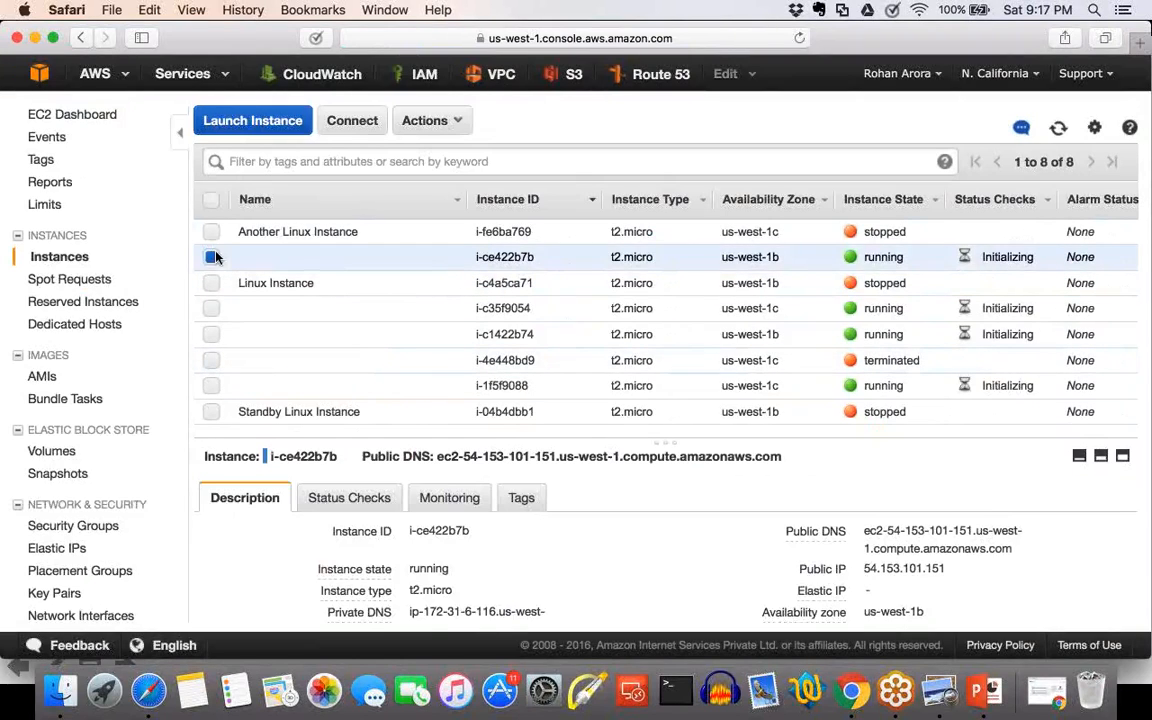
scroll(1003, 576, down, 10)
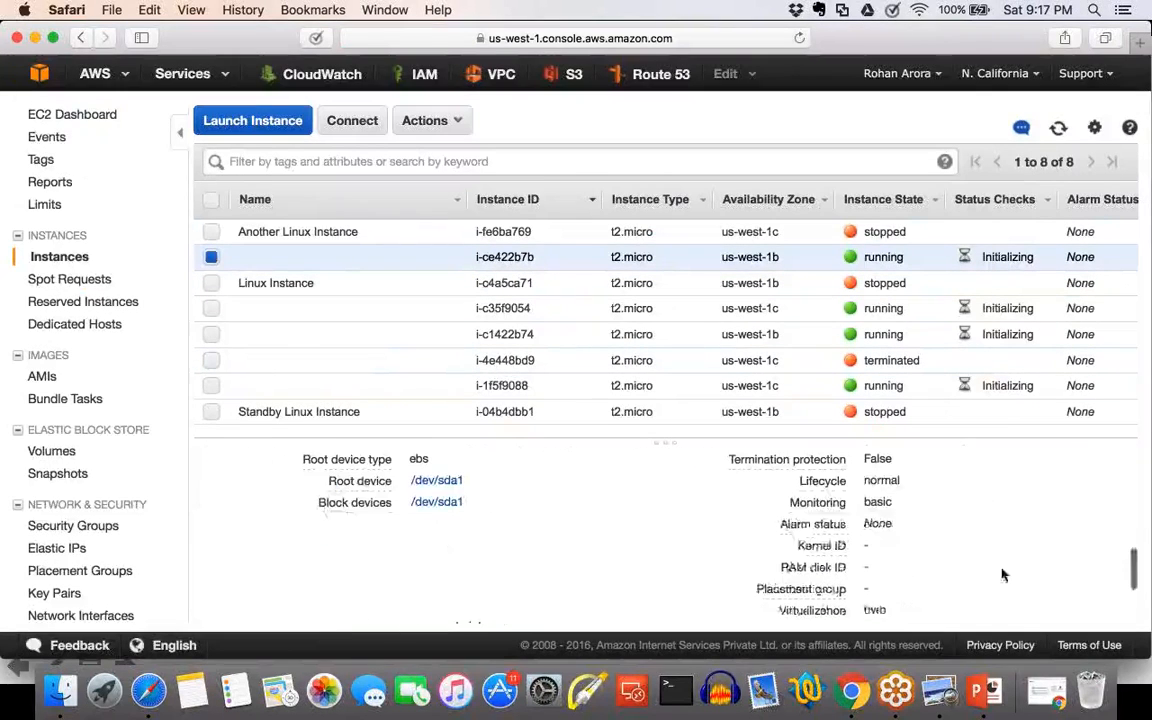
scroll(1003, 575, up, 3)
scroll(1003, 576, up, 6)
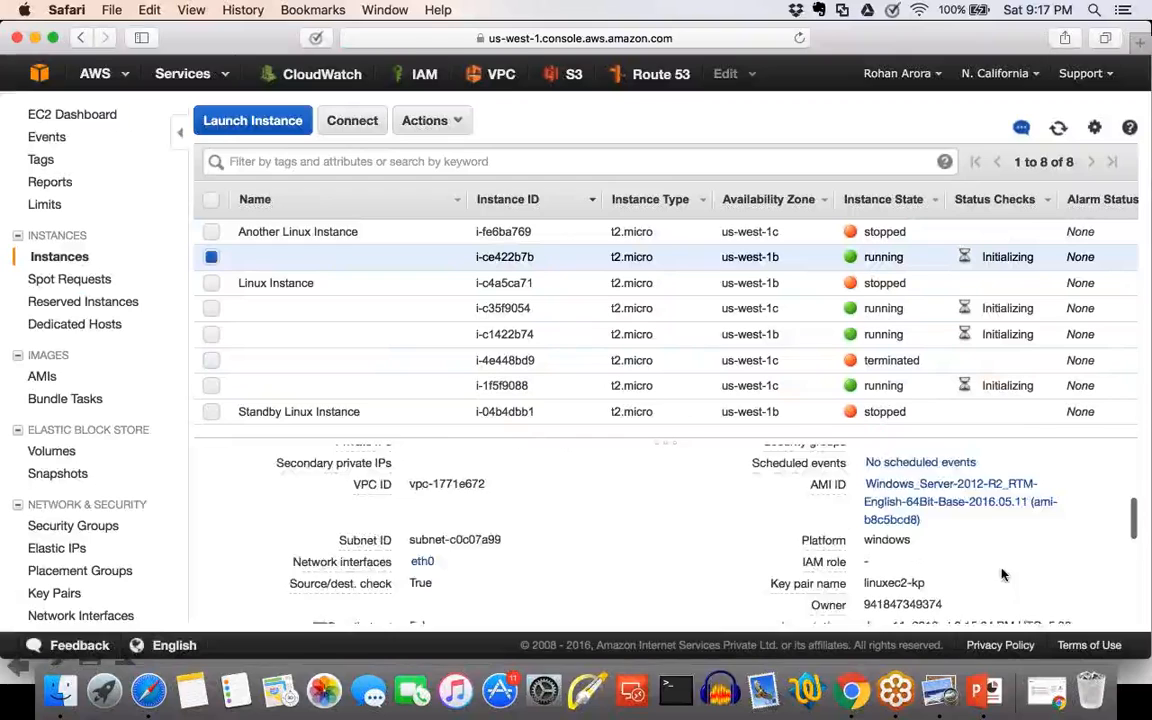
click(450, 256)
text(Instance A)
key(Return)
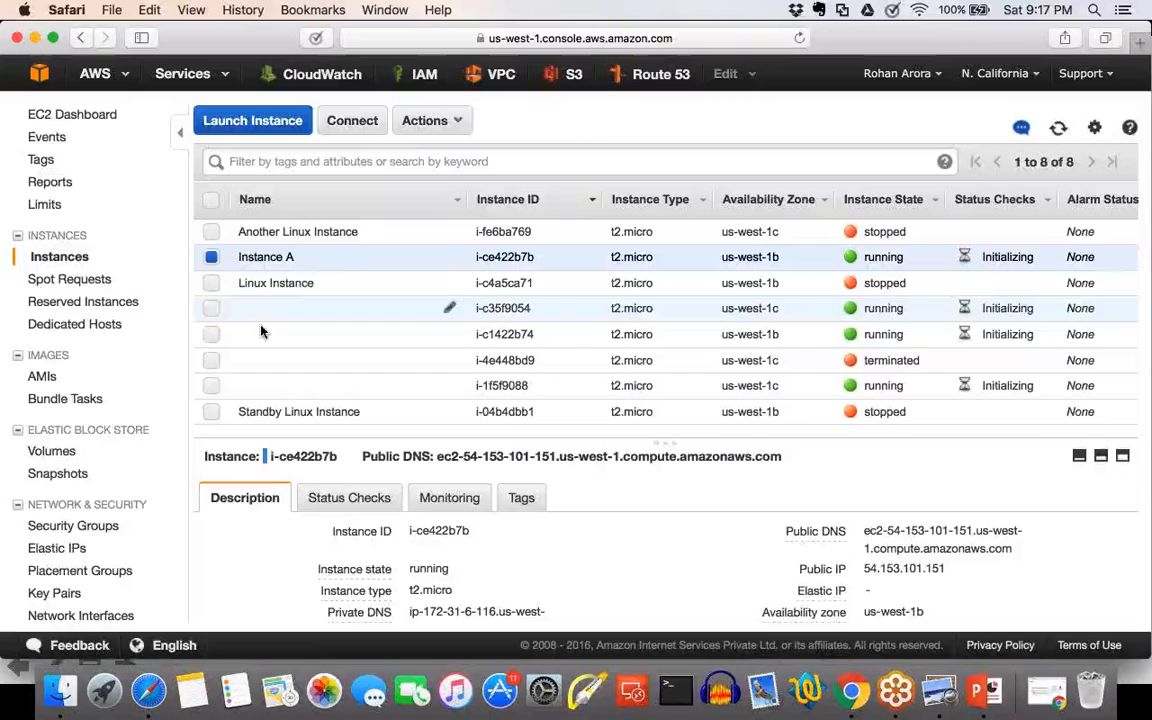
Examine the details of the two unnamed running us-west-1c instances, i-c35f9054 and i-1f5f9088, comparing their security groups and AMIs.
click(211, 308)
click(211, 257)
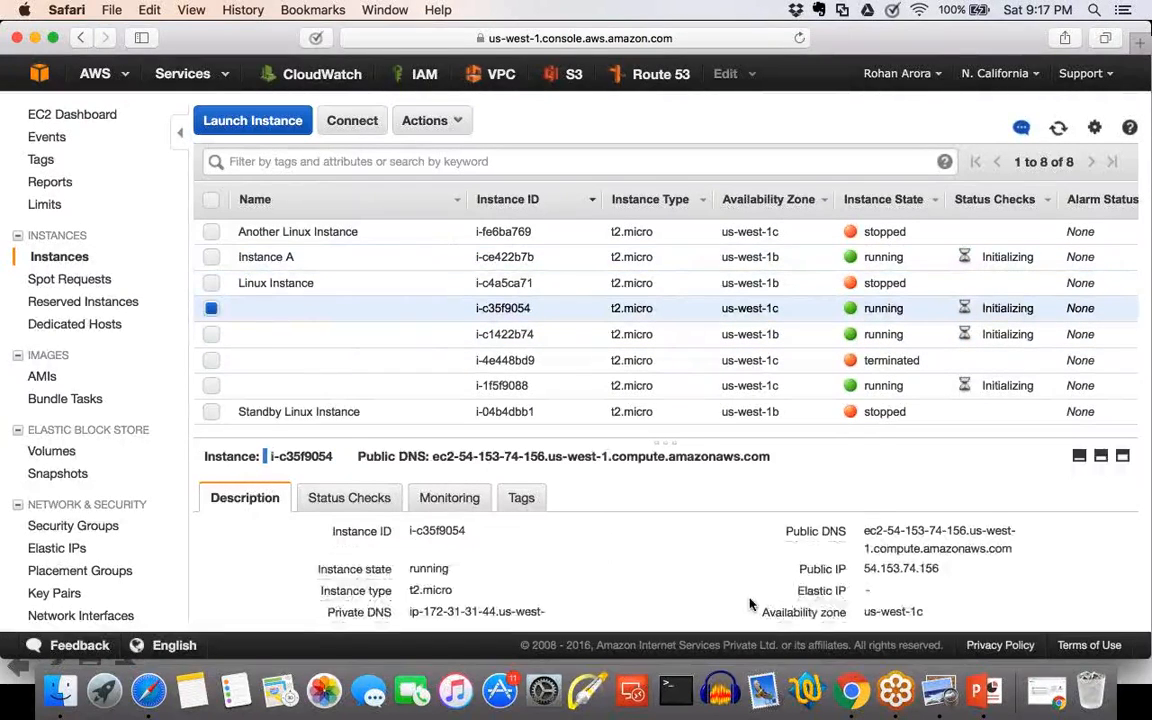
scroll(751, 604, down, 3)
scroll(751, 604, up, 4)
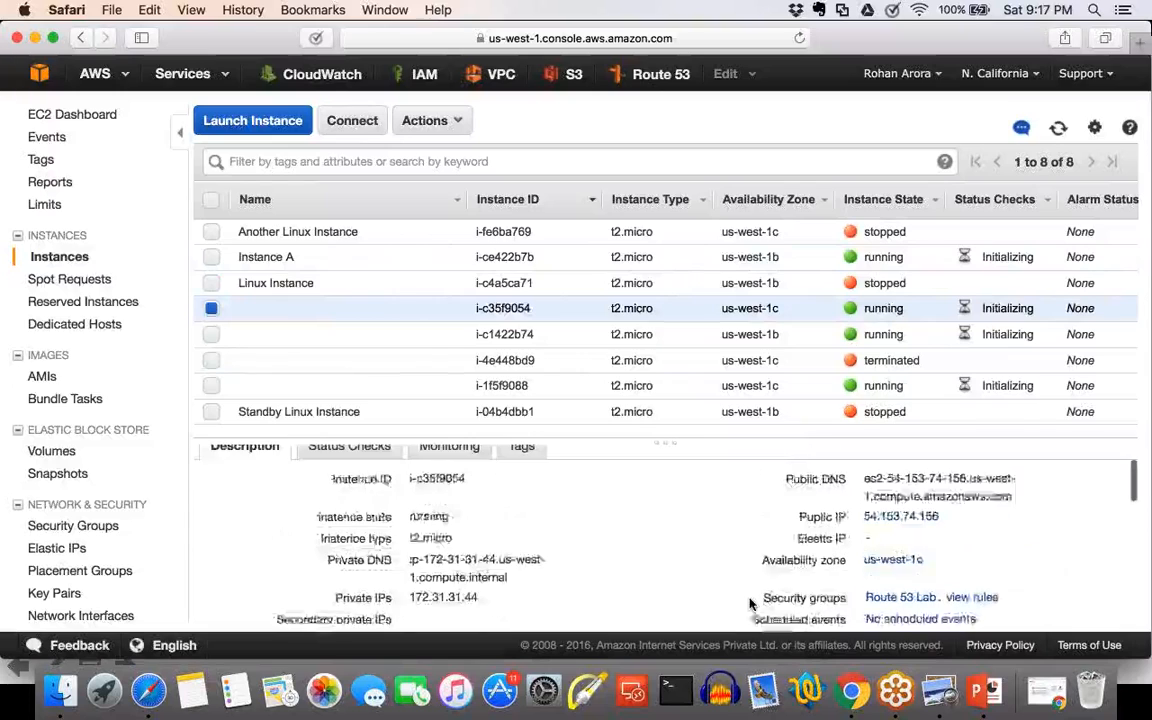
scroll(751, 604, down, 3)
scroll(751, 604, up, 5)
click(211, 308)
click(211, 385)
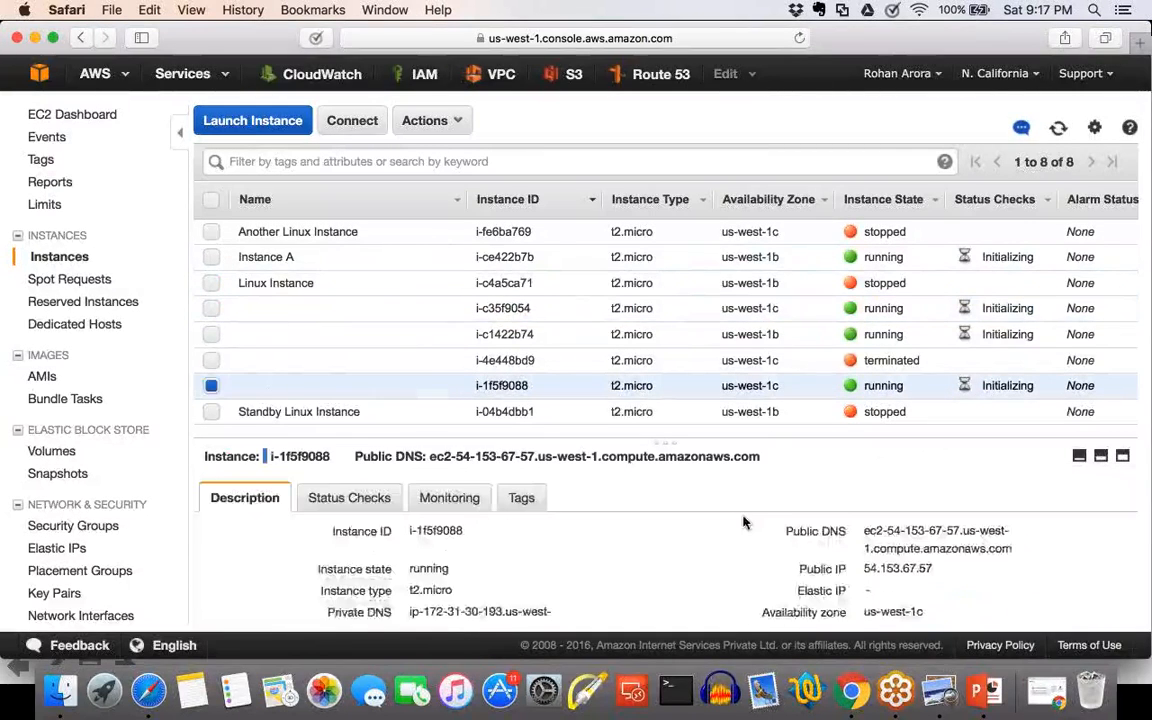
scroll(746, 522, down, 3)
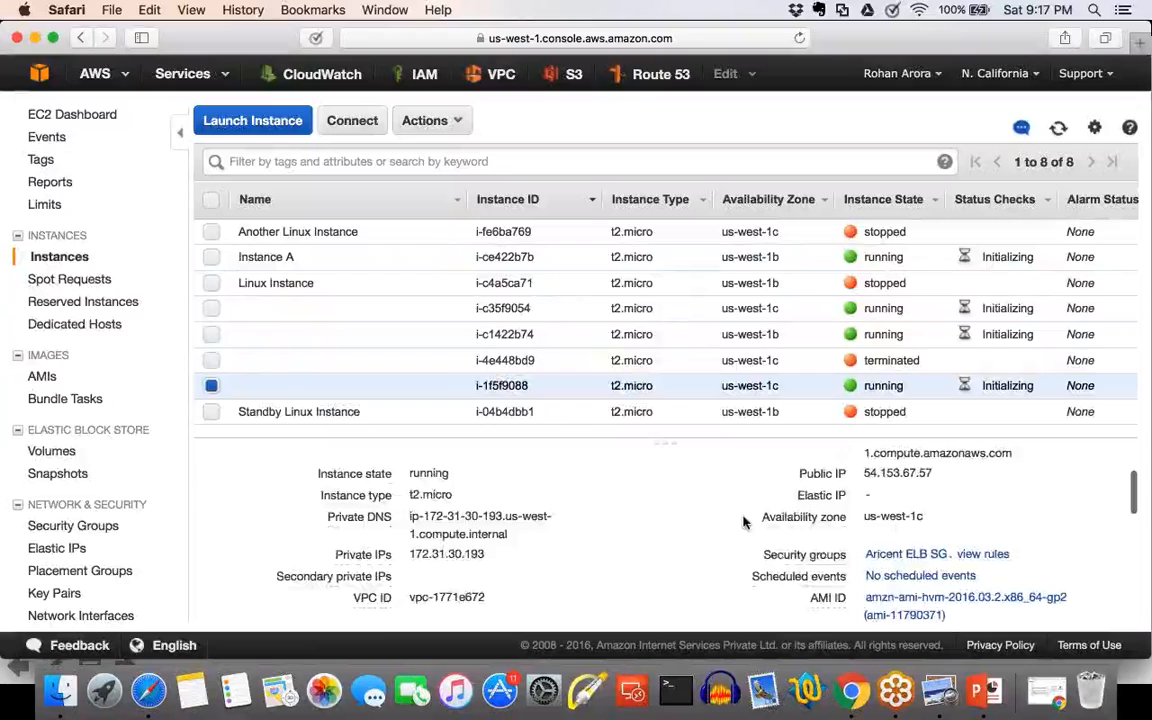
scroll(746, 522, up, 3)
click(211, 386)
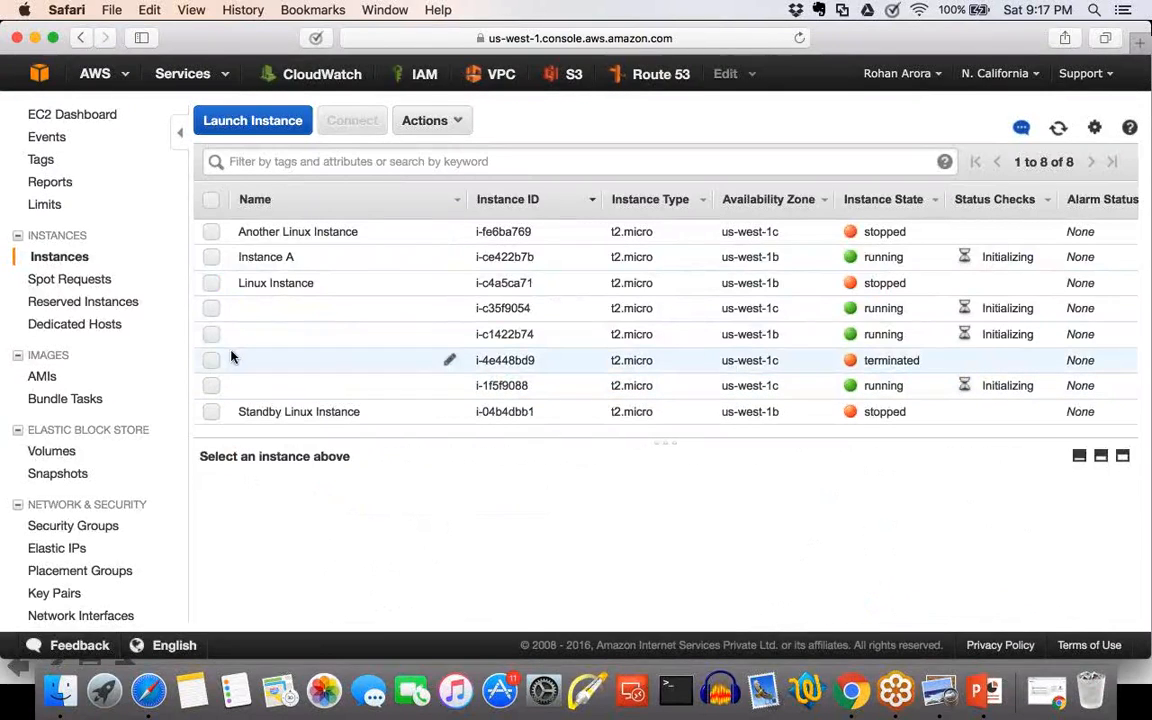
click(211, 308)
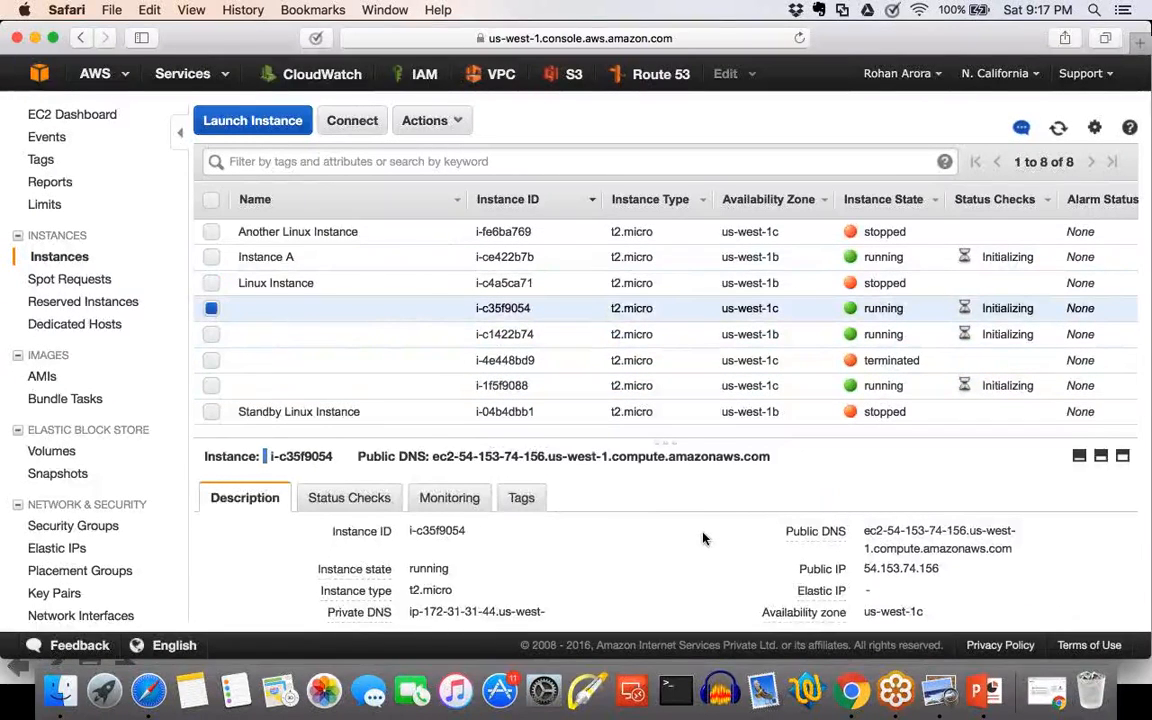
click(211, 308)
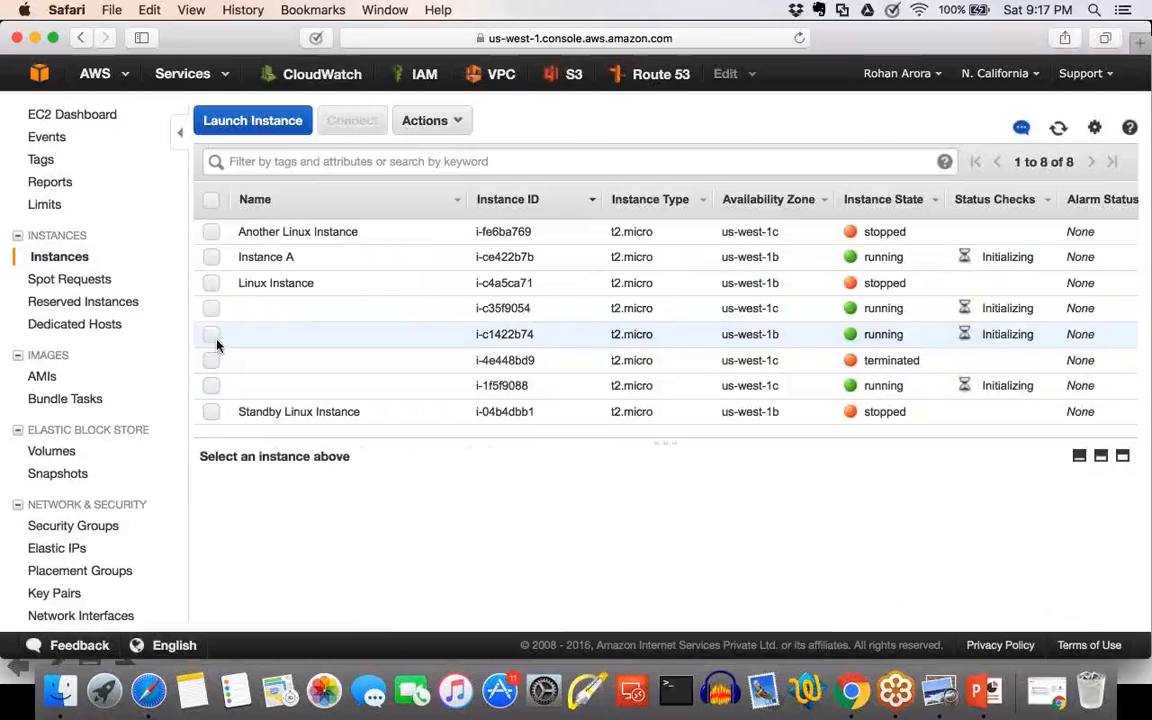
Name the running us-west-1b instance i-c1422b74 Instance B.
click(212, 336)
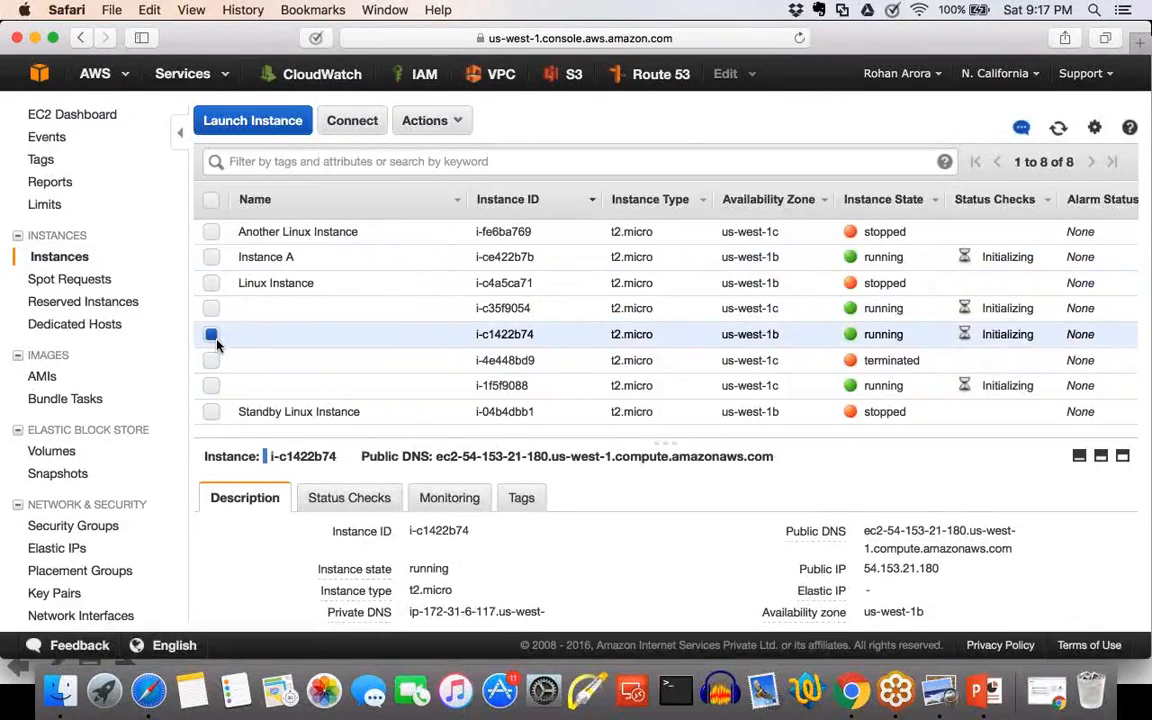
click(443, 337)
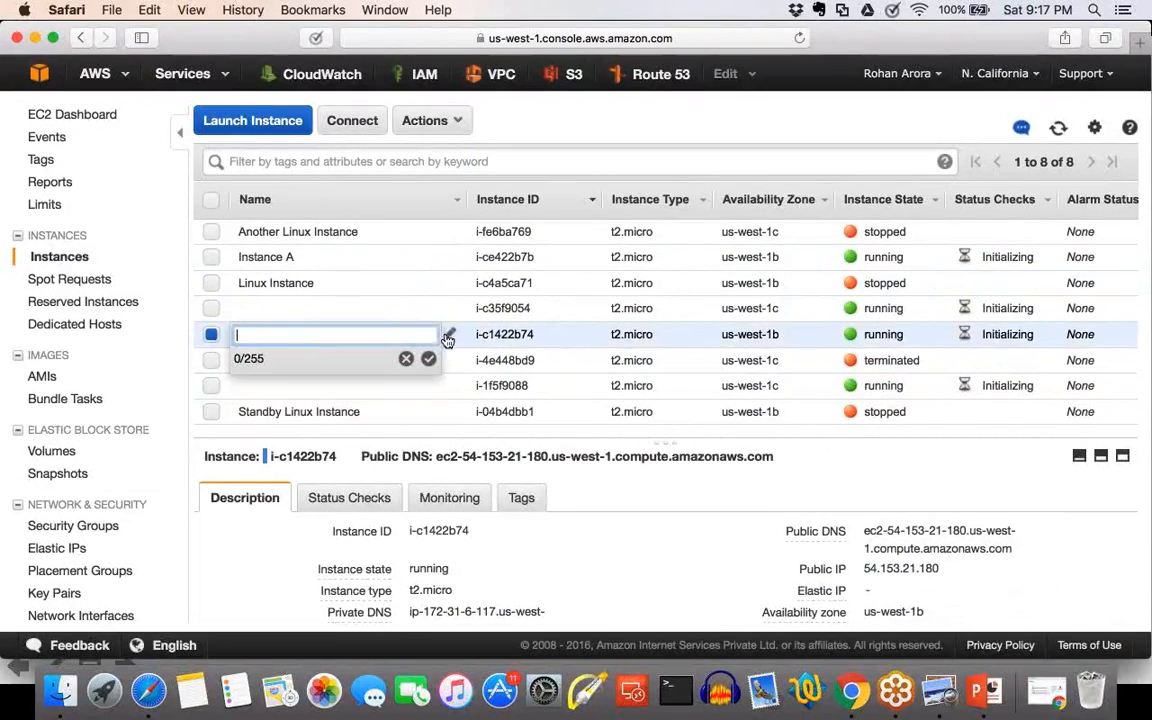
key(BackSpace)
key(BackSpace)
key(BackSpace)
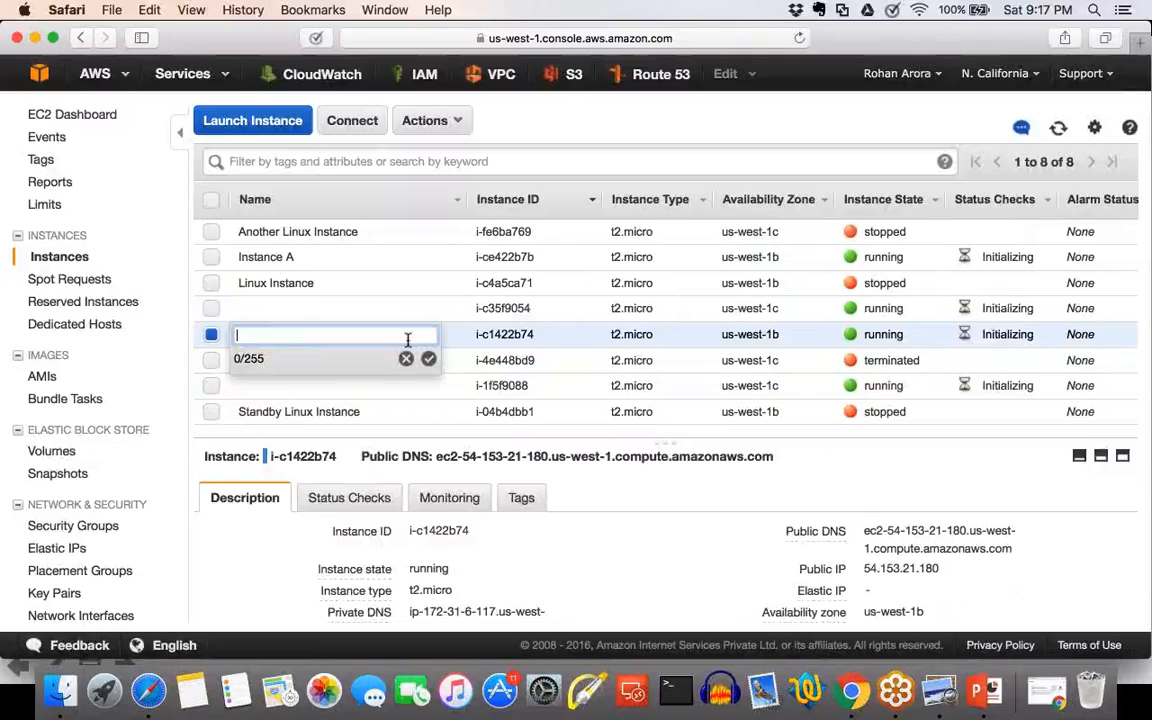
text(Instance B)
click(428, 358)
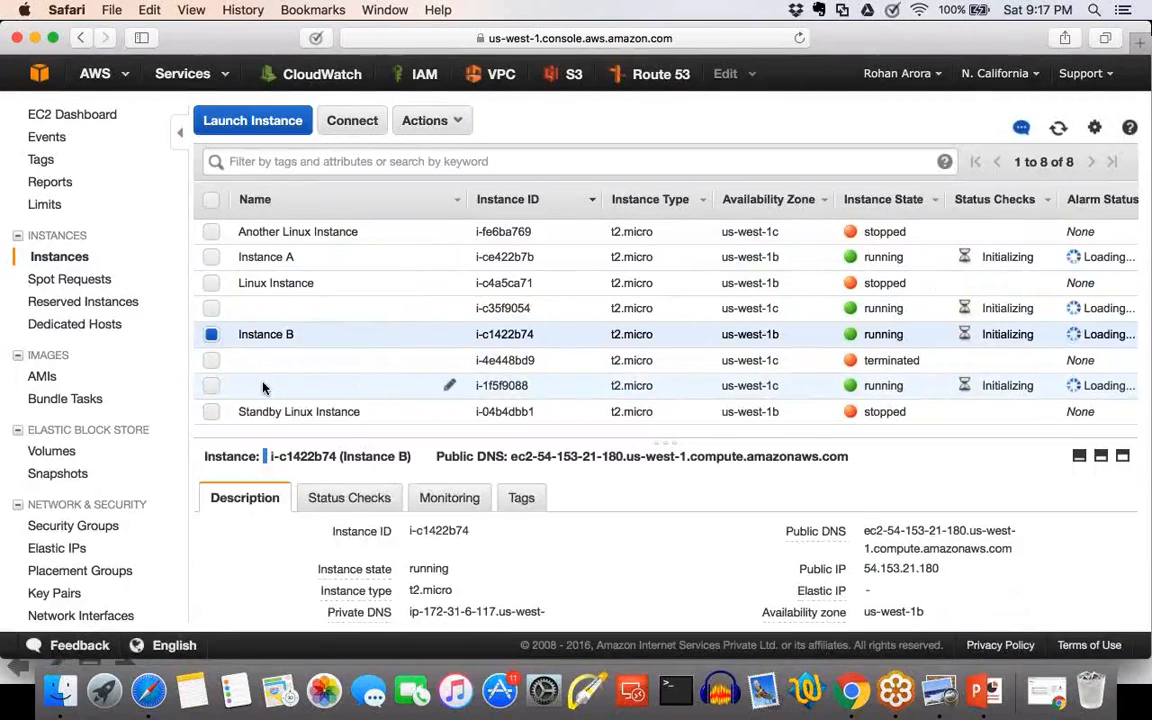
Examine the AMI, key pair, launch time and block device details of running instance i-1f5f9088.
click(211, 335)
click(211, 386)
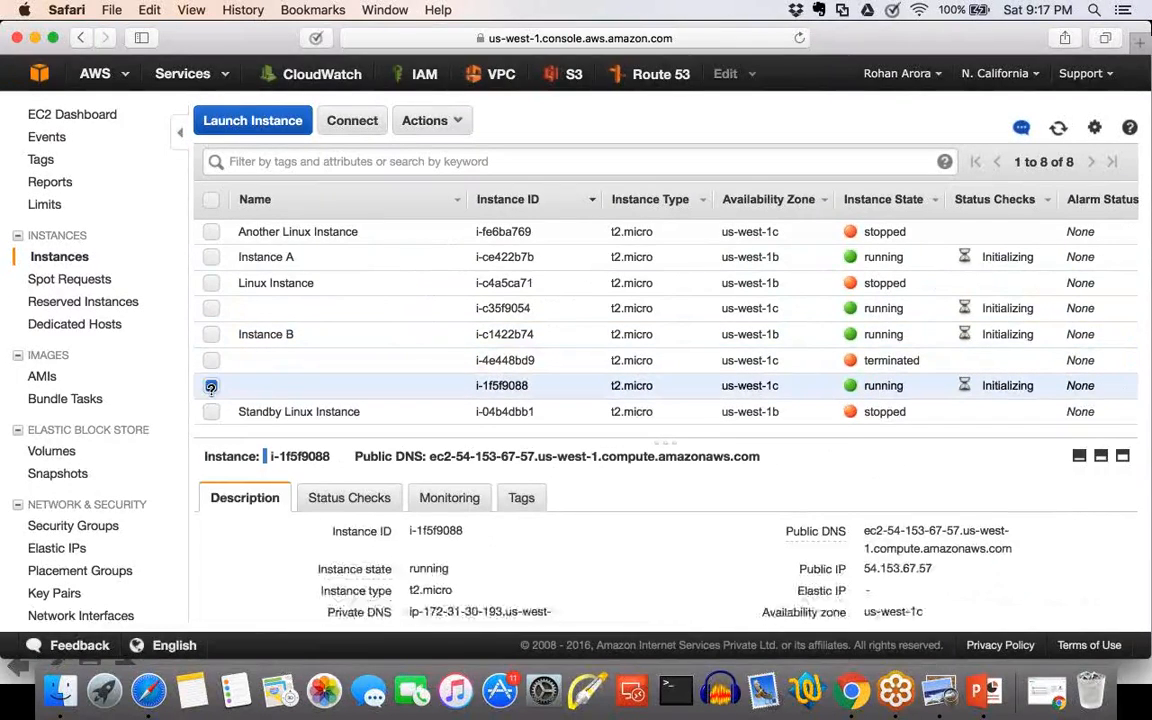
scroll(816, 531, down, 3)
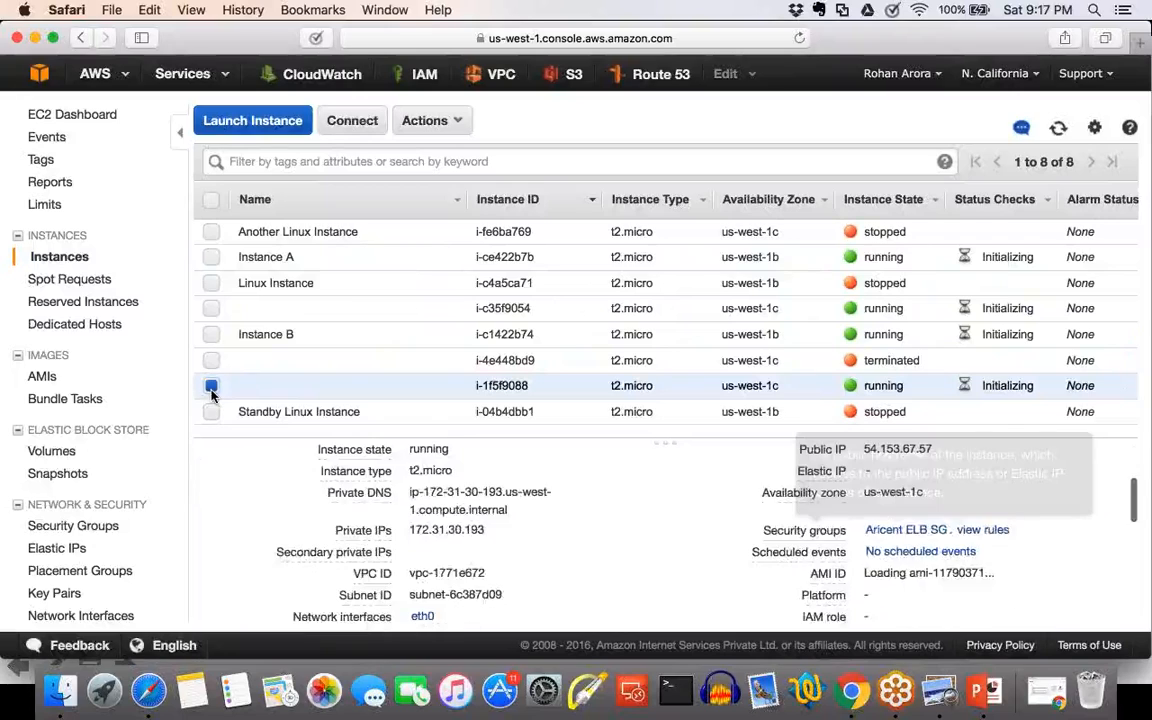
scroll(211, 392, down, 3)
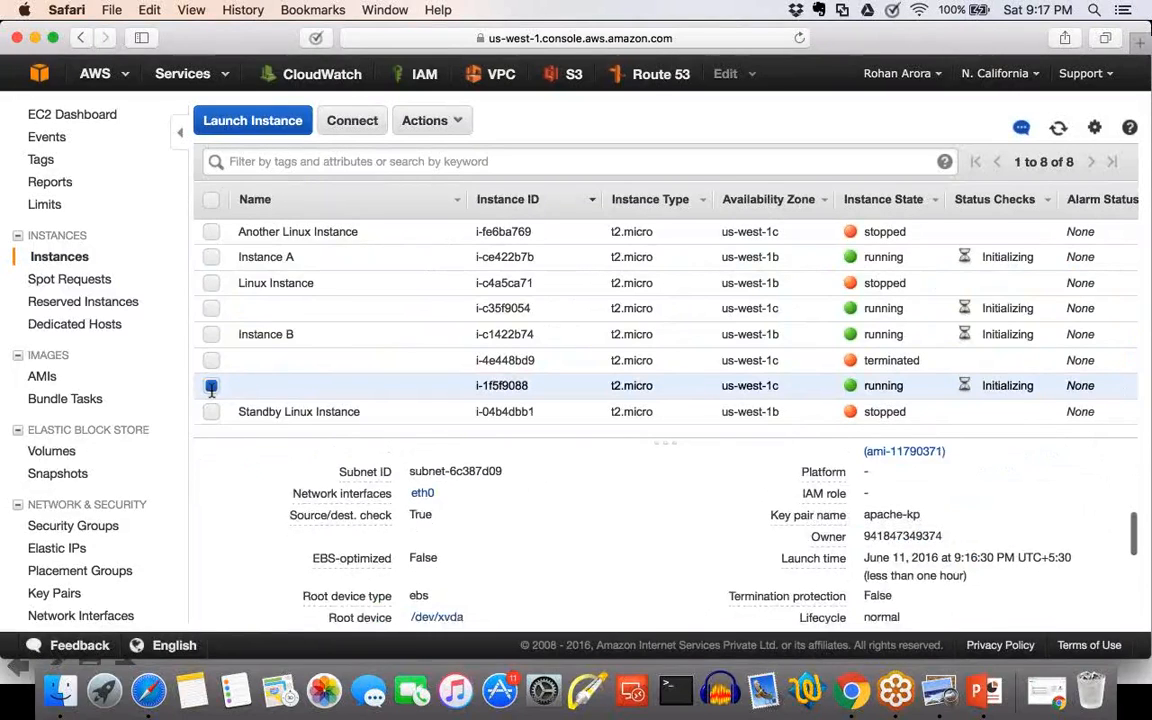
scroll(211, 392, down, 2)
scroll(211, 390, up, 1)
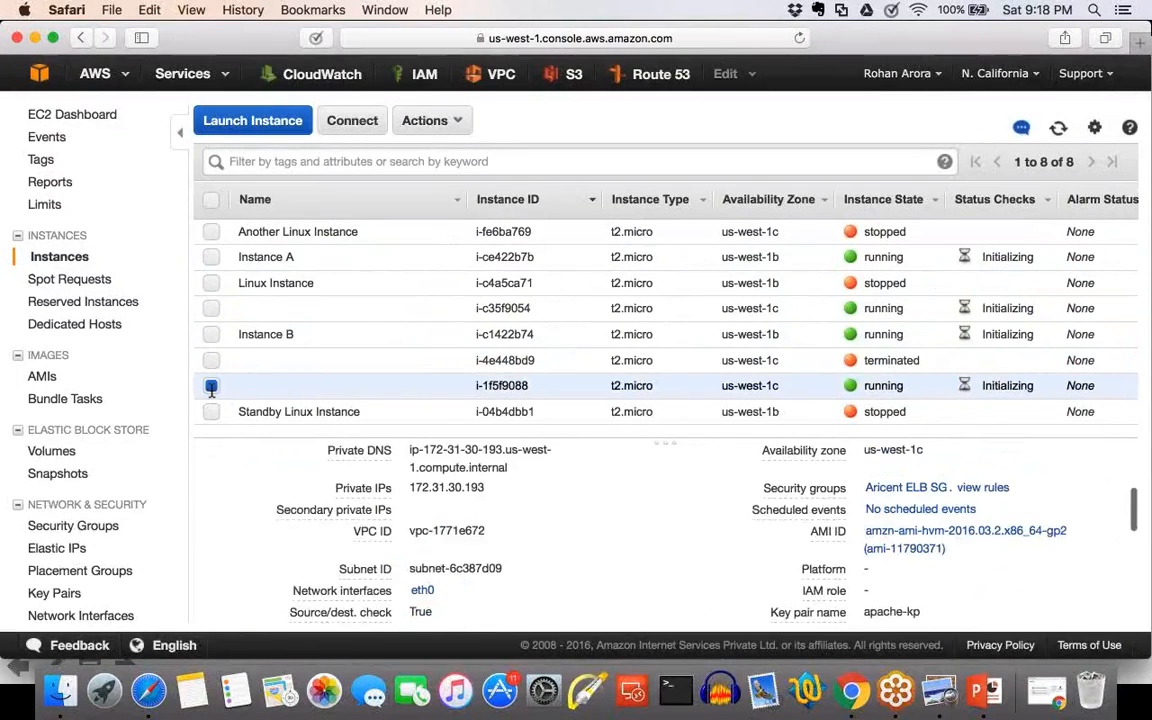
scroll(211, 390, down, 8)
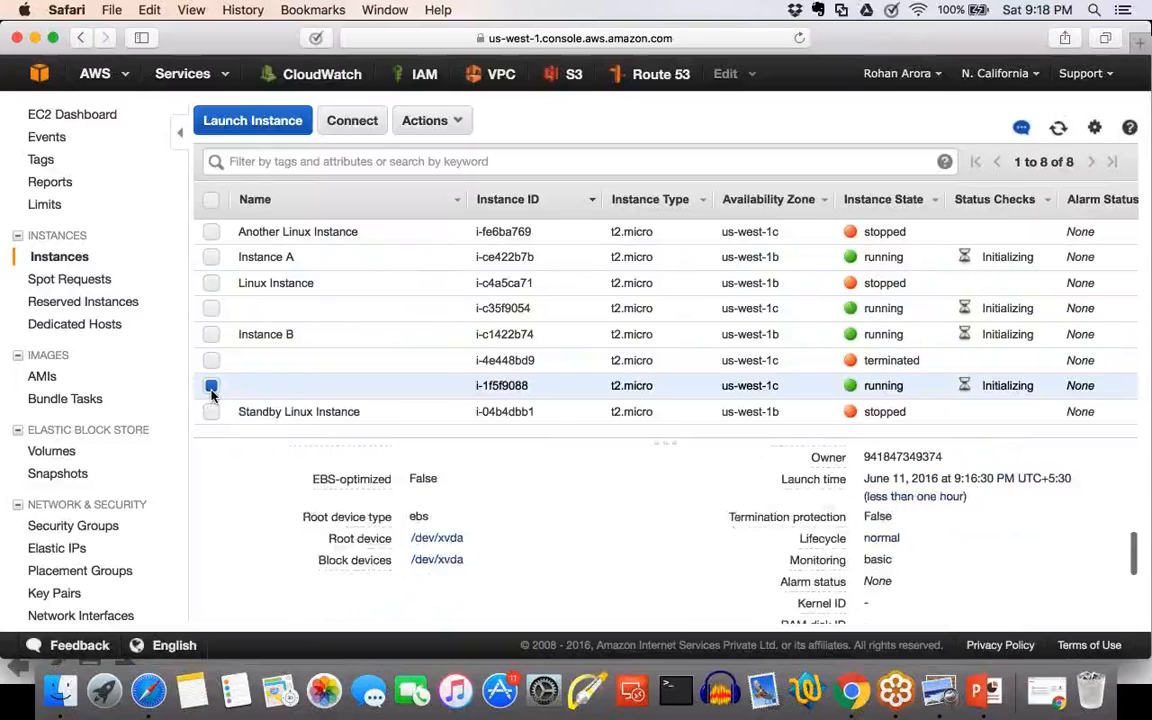
scroll(211, 392, up, 8)
scroll(895, 588, down, 6)
scroll(896, 591, up, 1)
scroll(895, 590, up, 3)
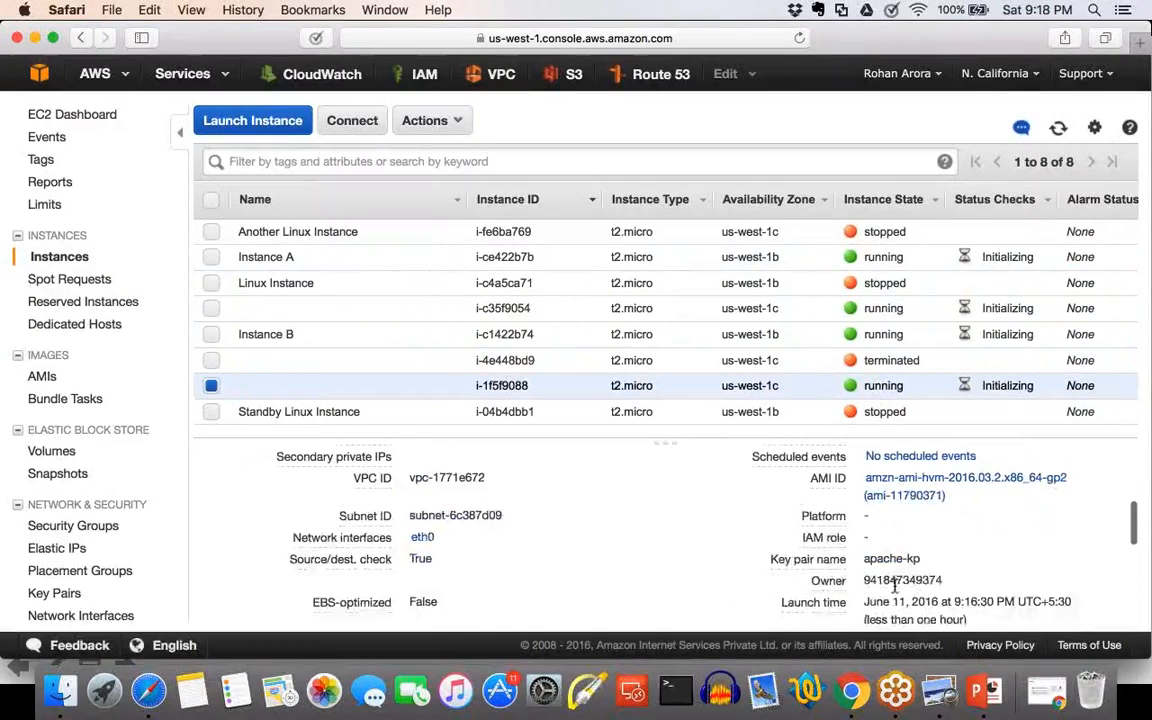
scroll(895, 590, up, 1)
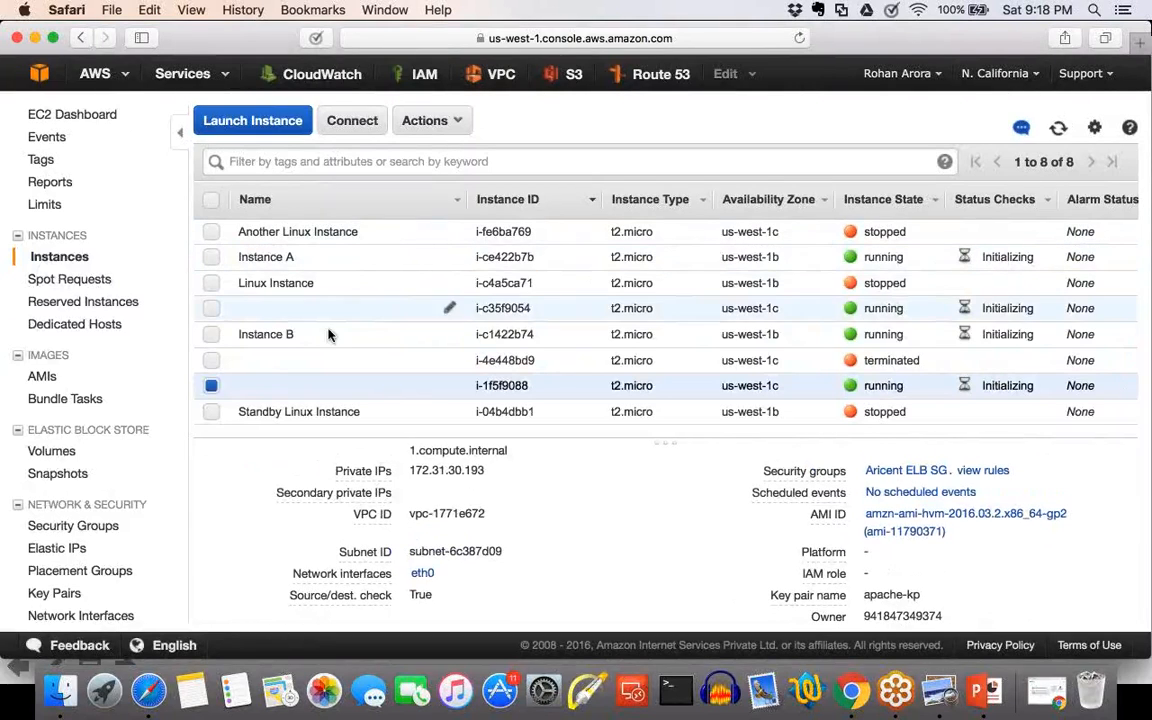
click(213, 388)
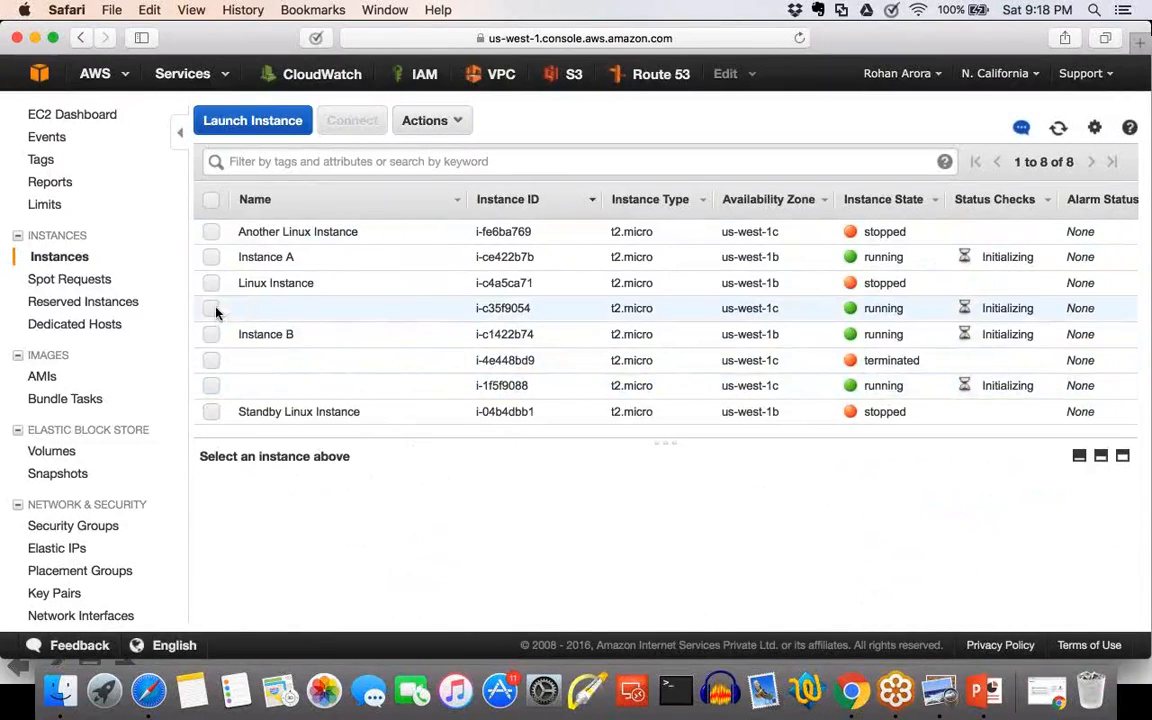
Name the running us-west-1c instance i-c35f9054 Instance C, refresh the instance list and clear the selection.
click(213, 310)
scroll(855, 549, down, 5)
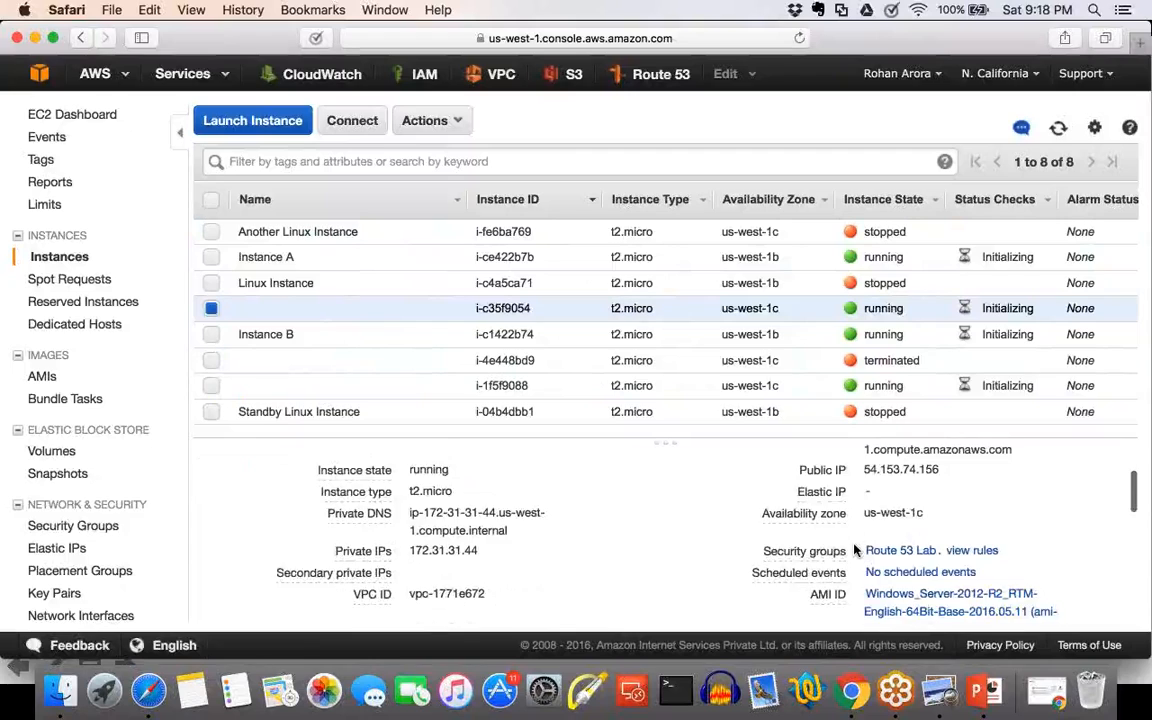
scroll(855, 549, up, 5)
click(442, 308)
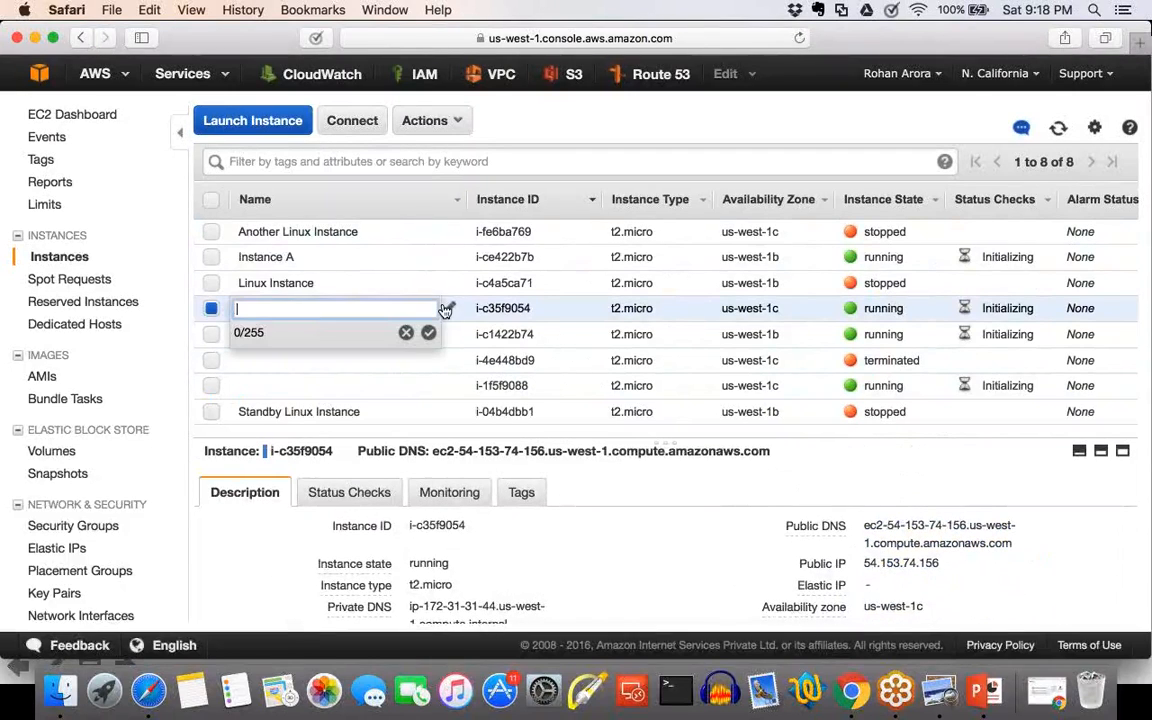
text(I)
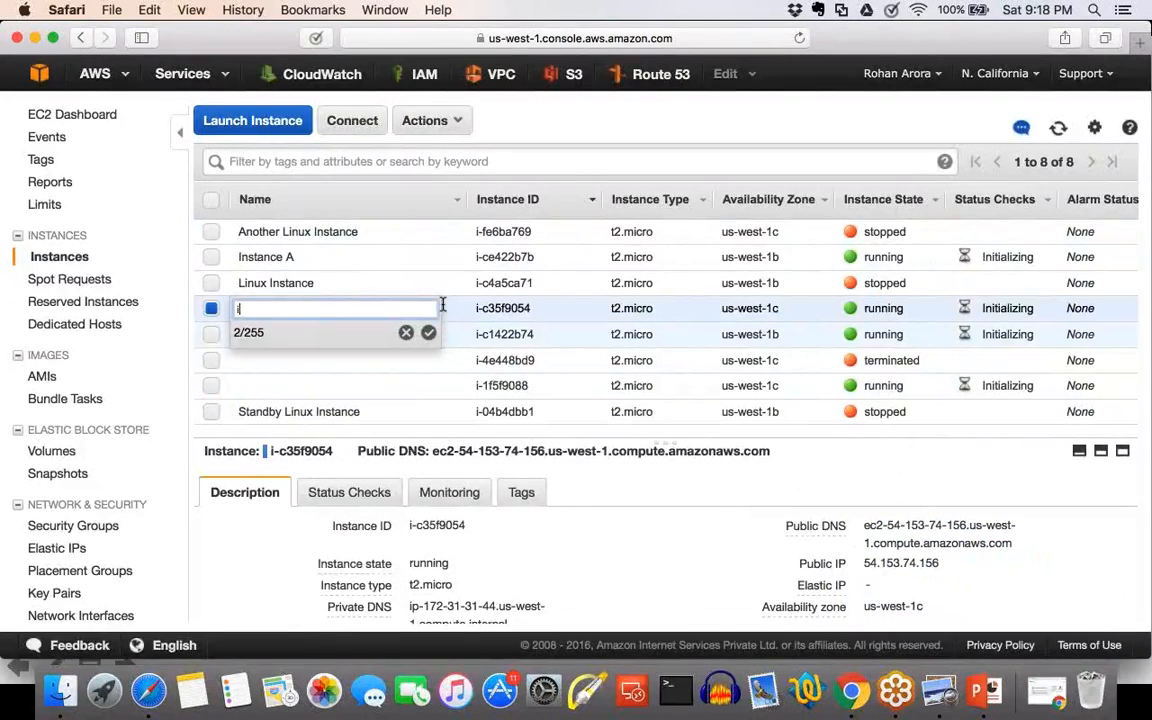
text(nstaInstance C)
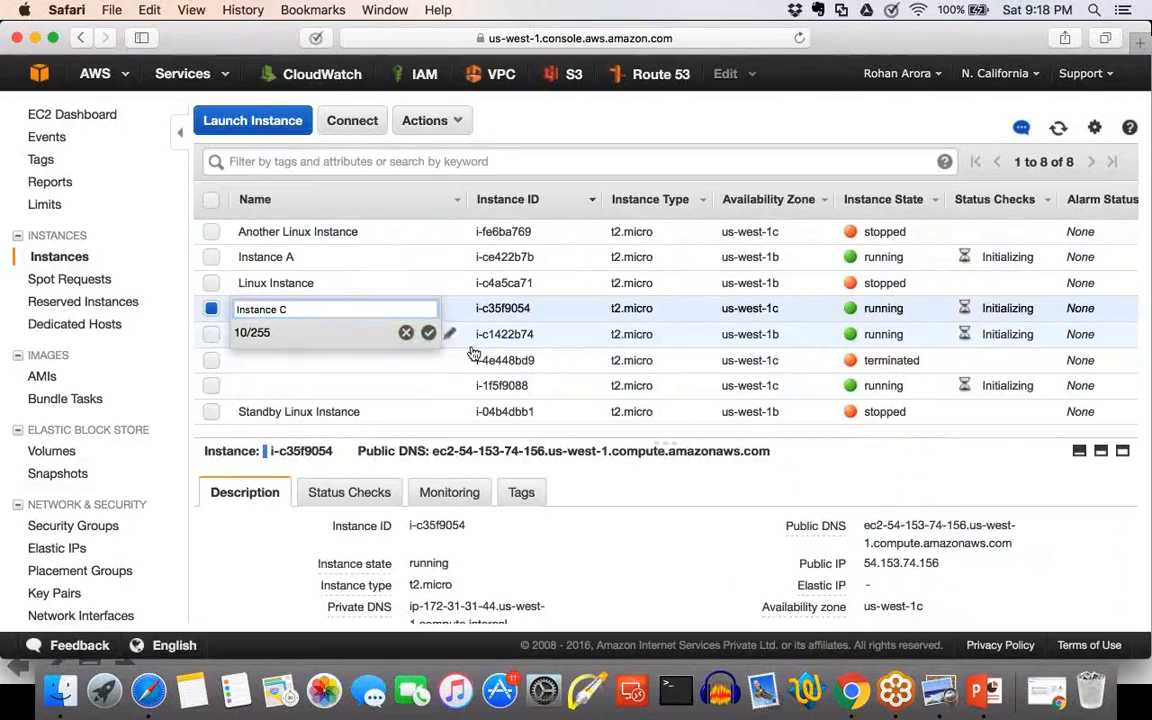
click(428, 332)
click(1059, 128)
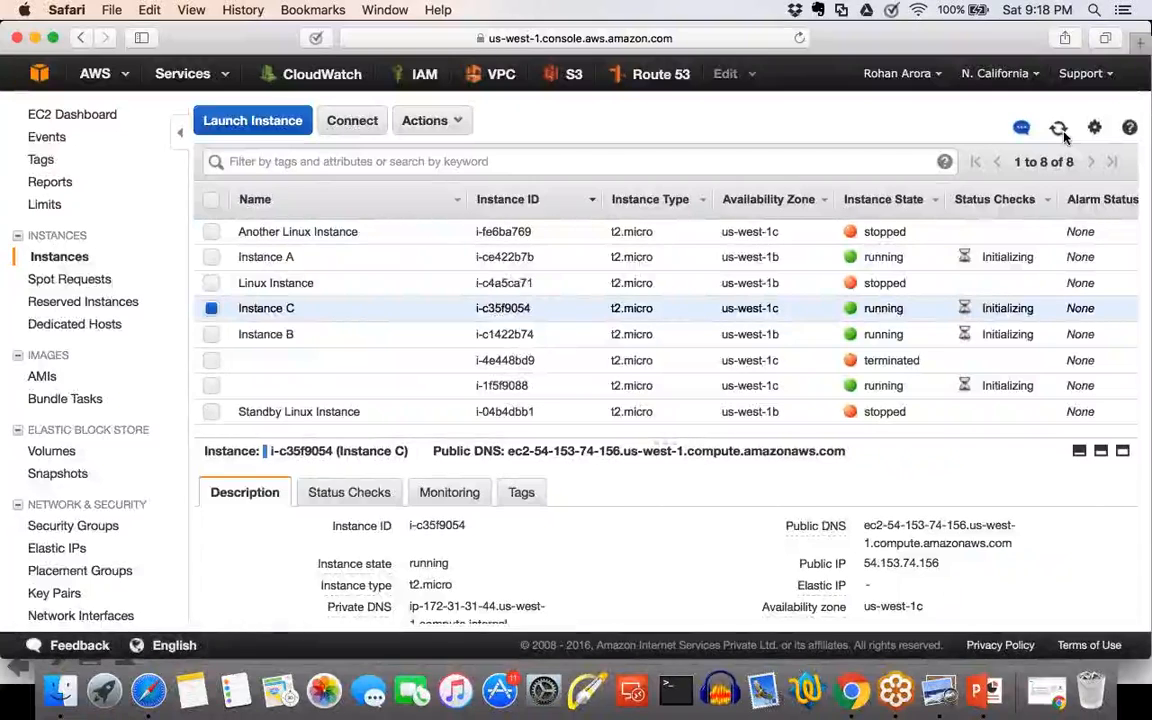
click(1061, 131)
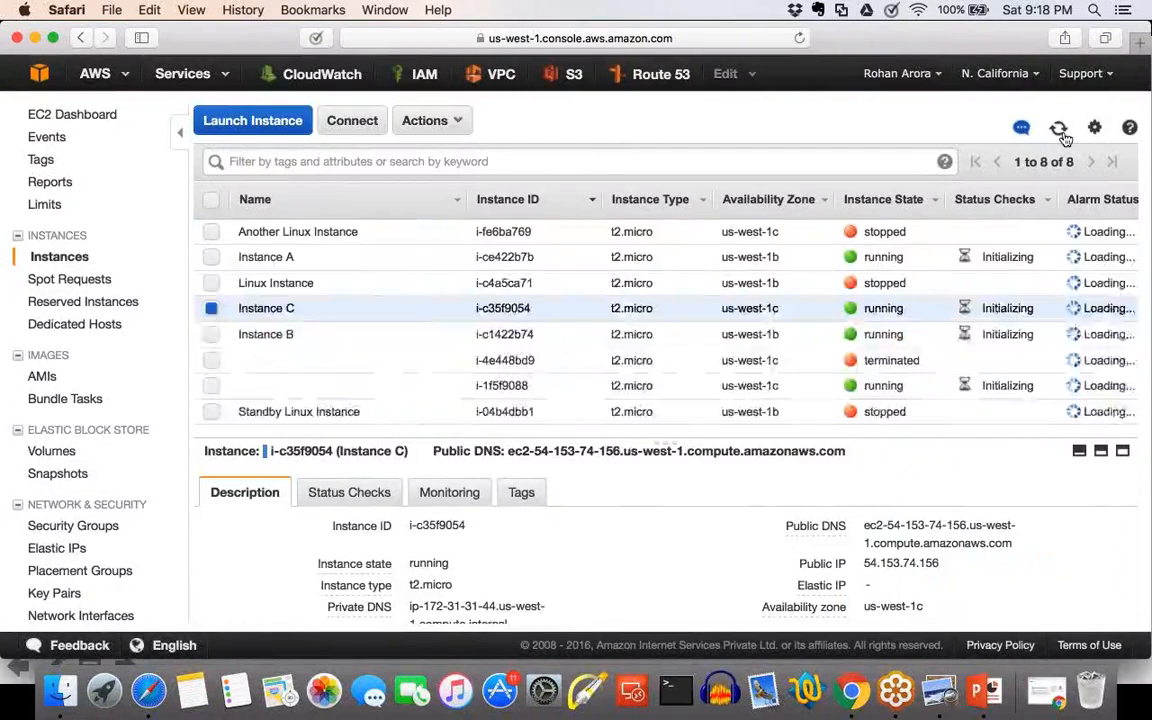
click(211, 308)
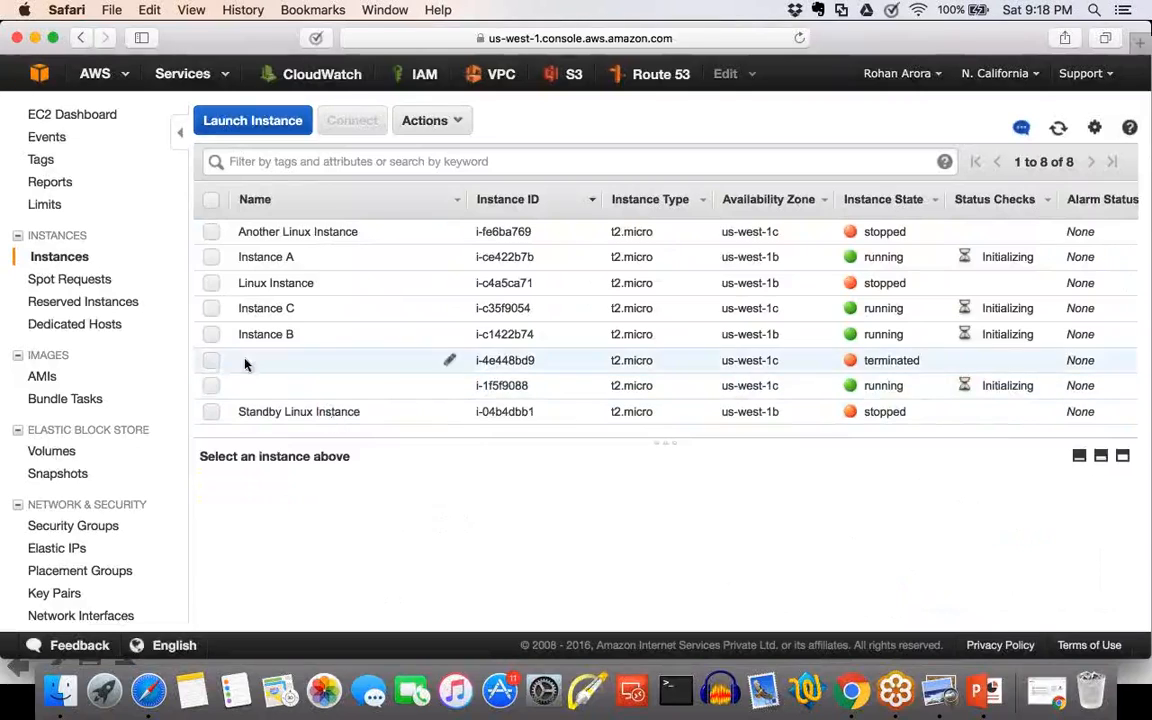
Terminate Another Linux Instance, Linux Instance, Standby Linux Instance and the unnamed running instance i-1f5f9088.
click(213, 233)
click(211, 284)
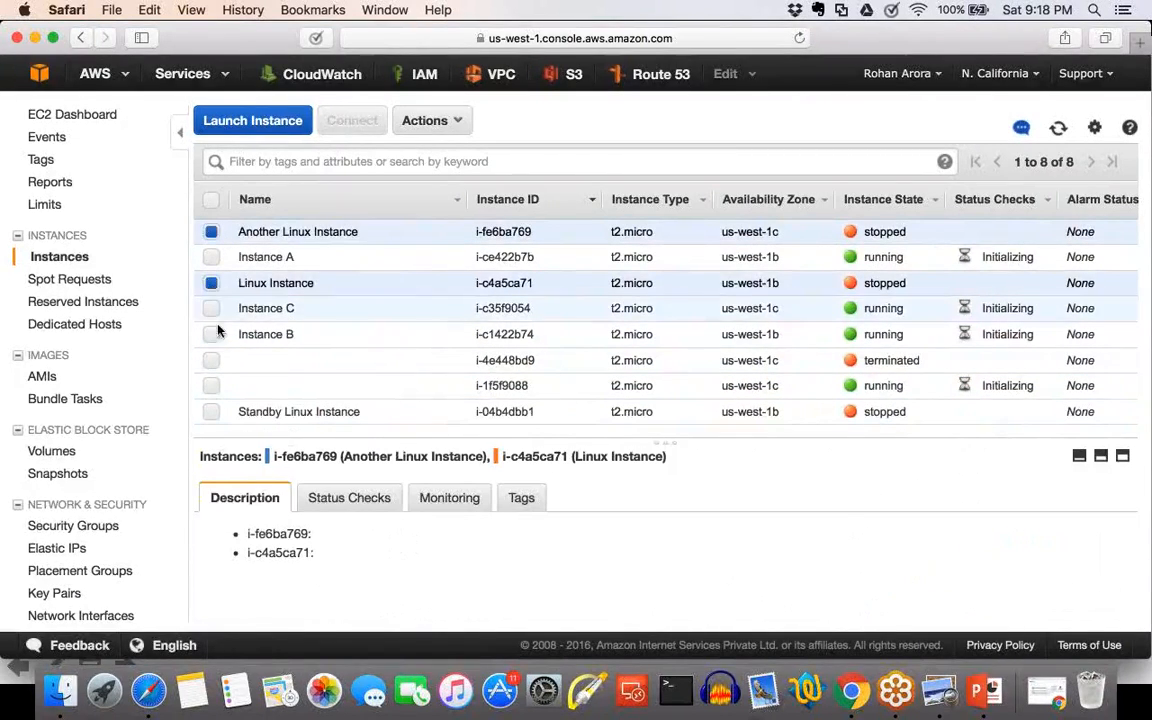
click(211, 386)
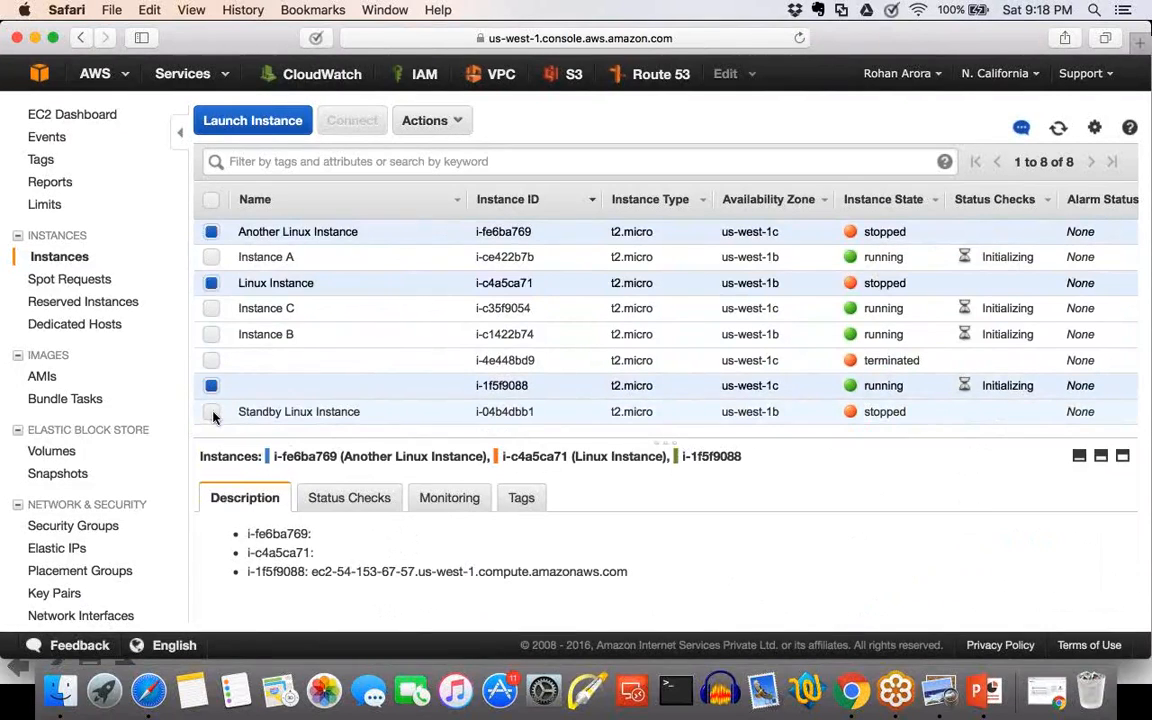
click(211, 412)
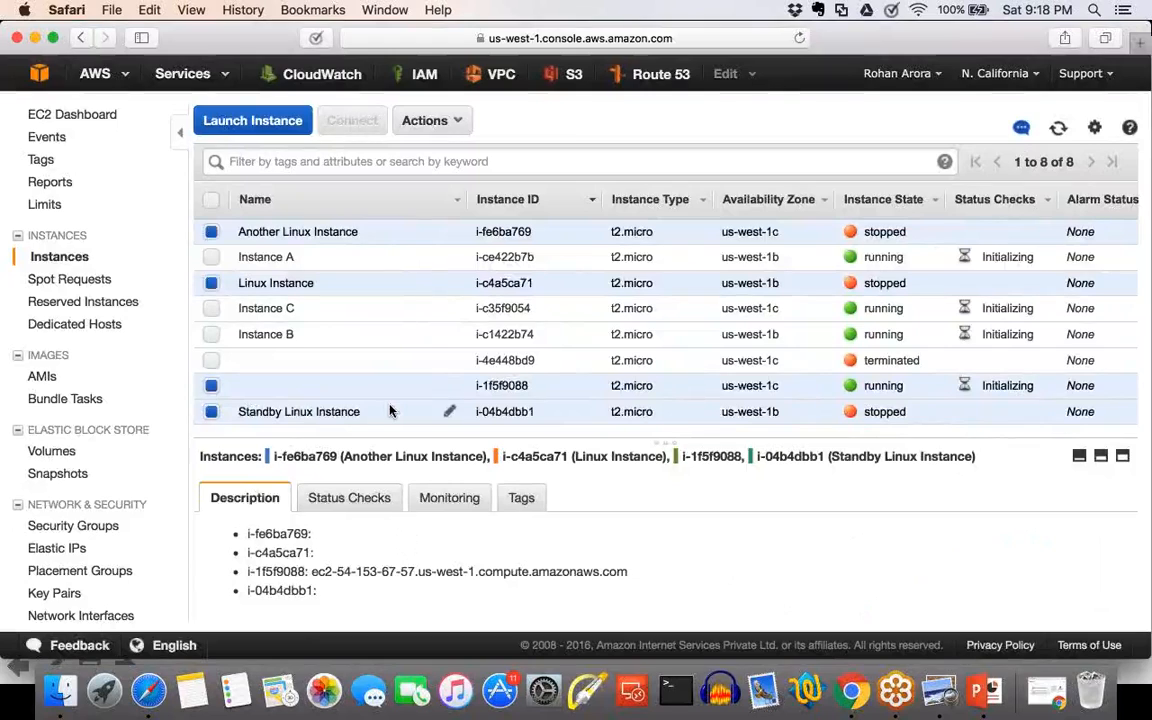
click(450, 121)
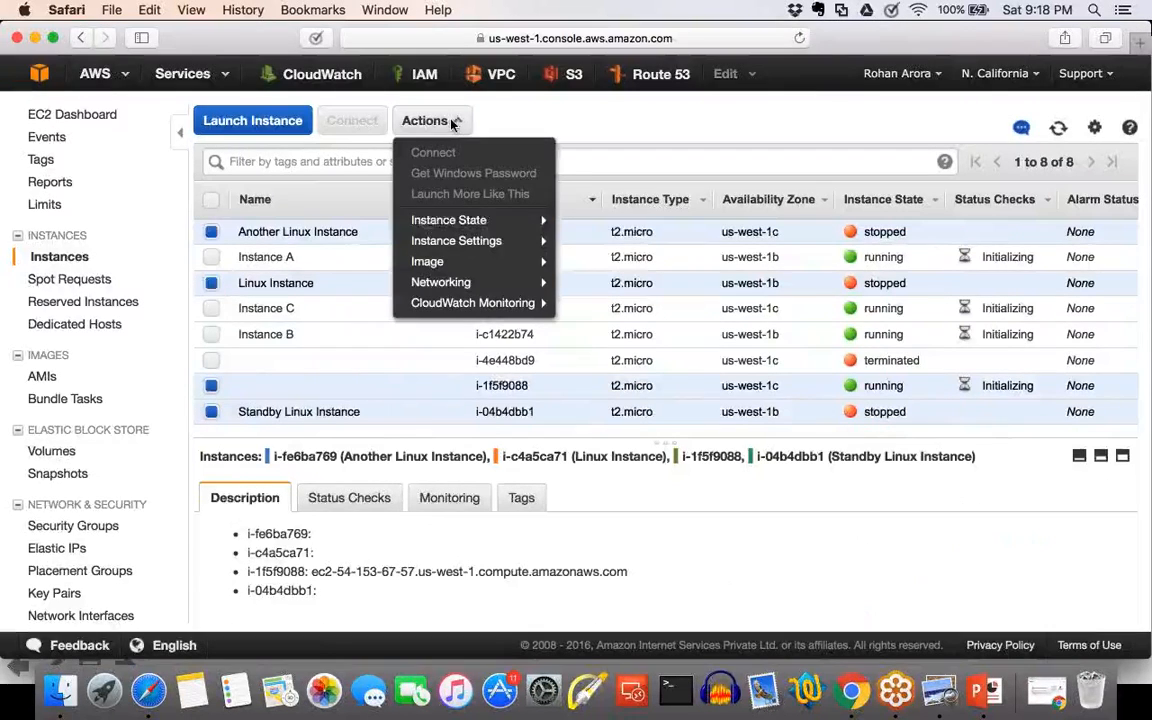
mouse_move(476, 230)
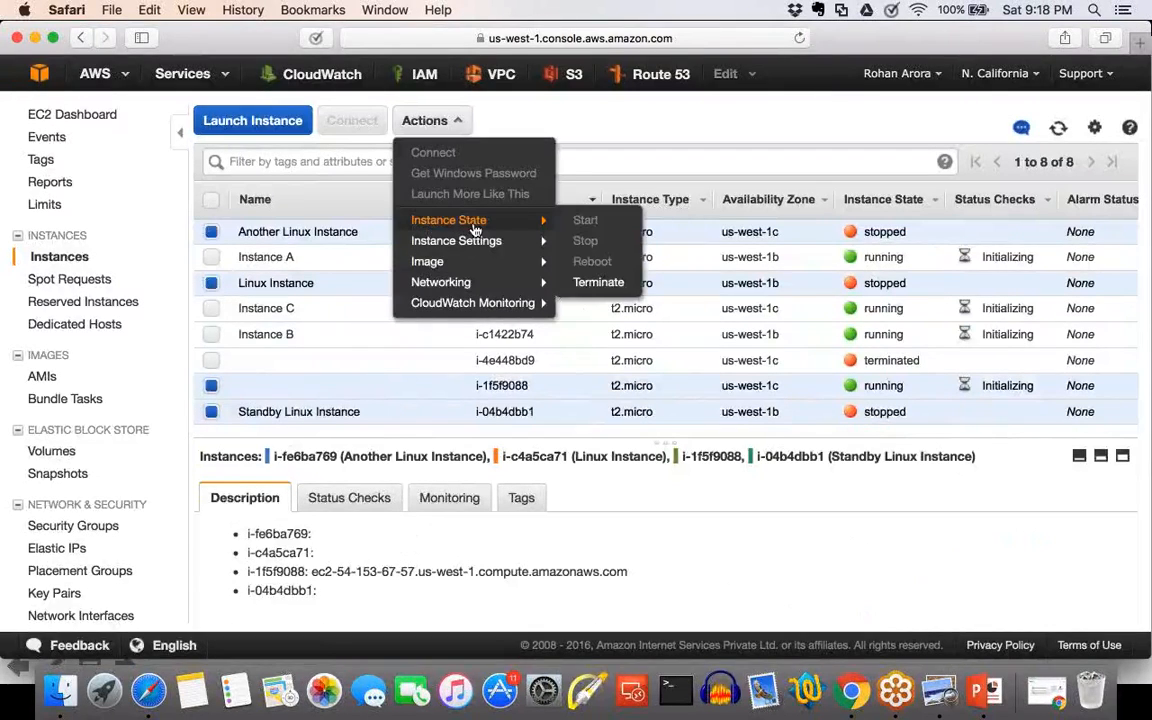
click(598, 281)
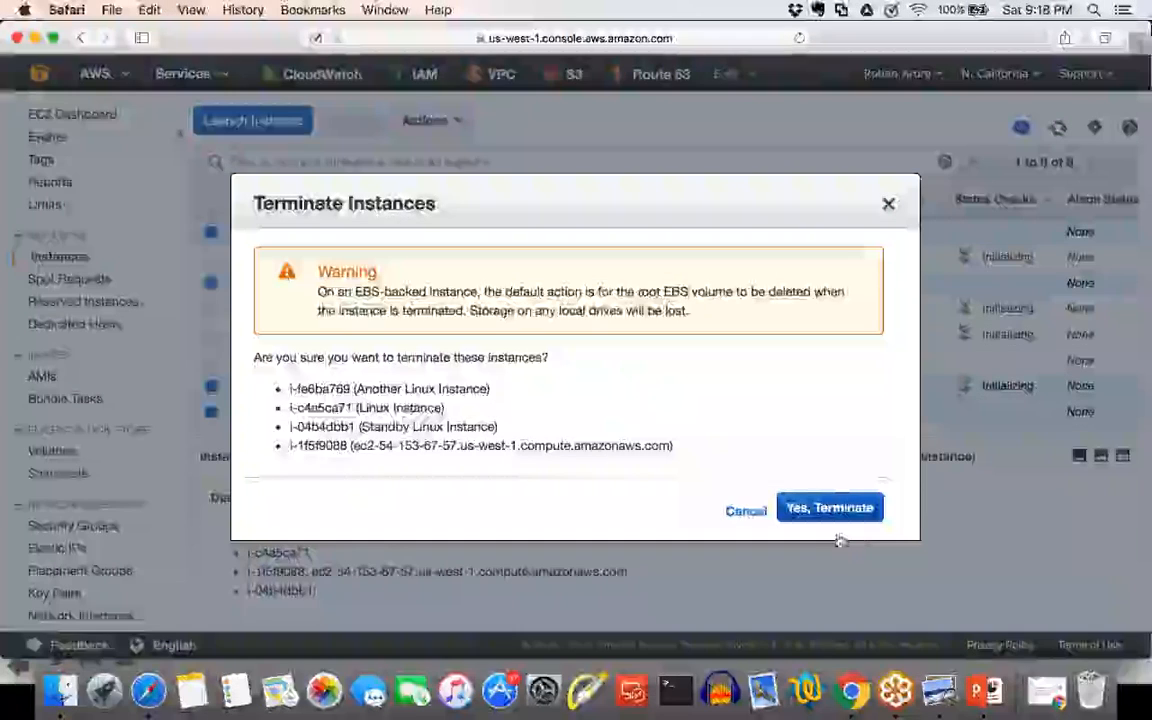
click(841, 507)
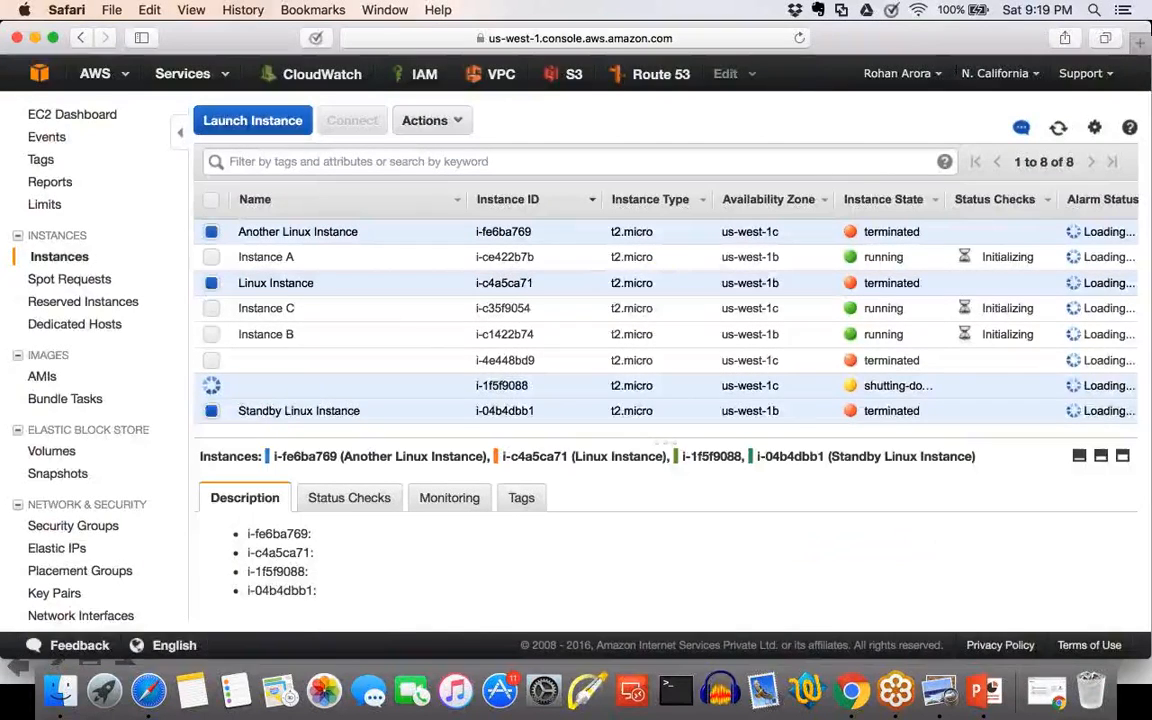
key(F4)
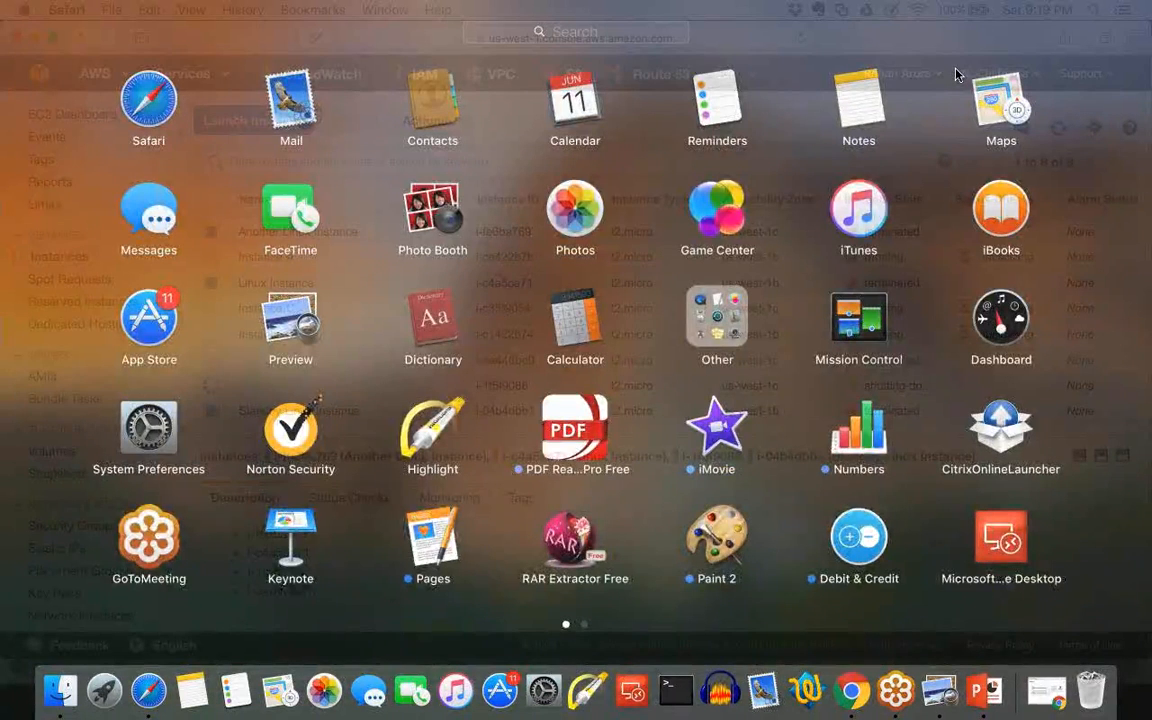
scroll(957, 75, right, 5)
click(152, 226)
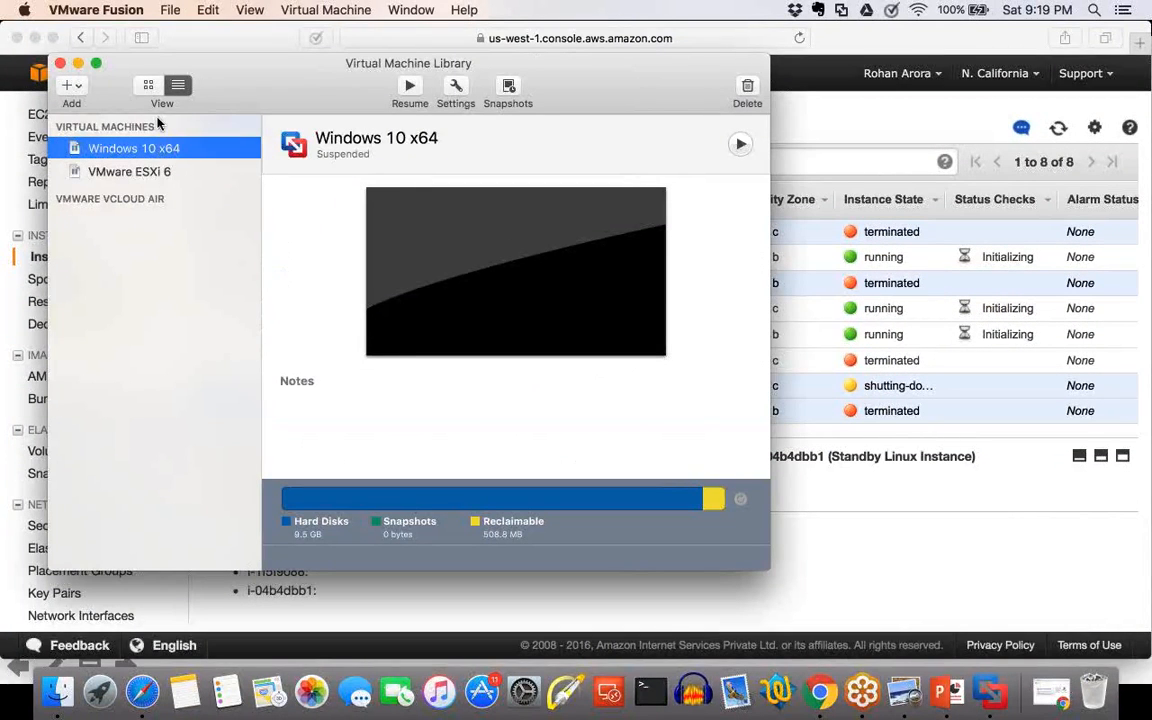
key(super+q)
key(F4)
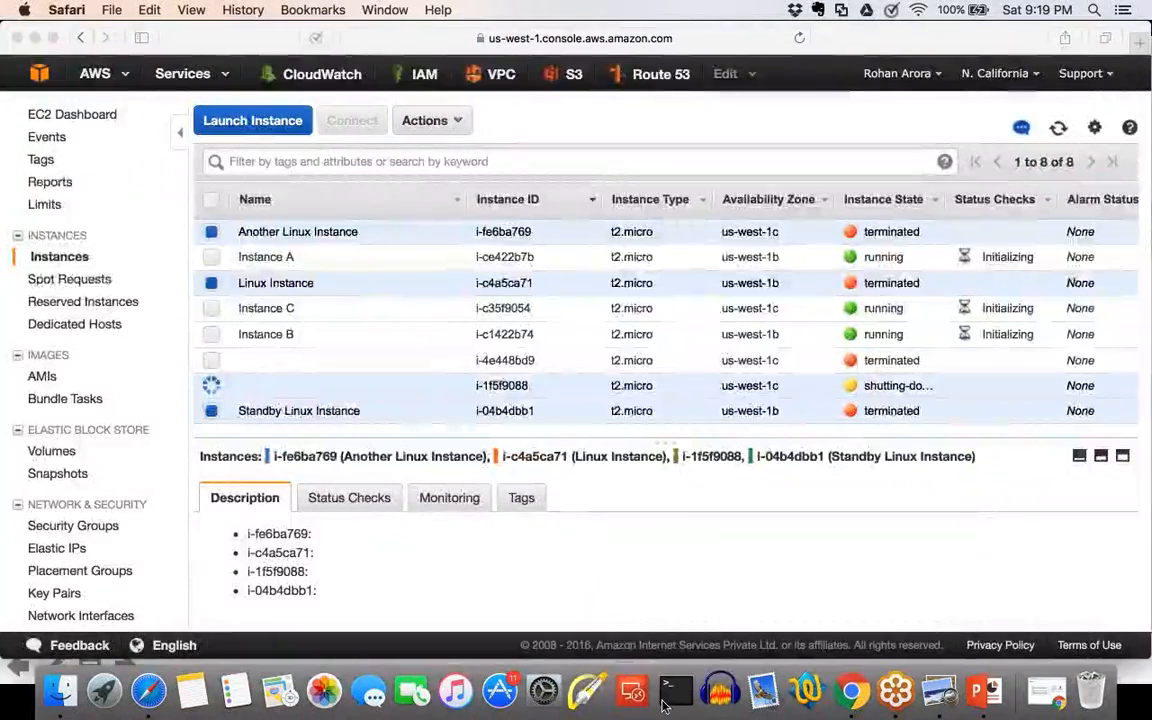
Switch to Microsoft Remote Desktop and delete all four saved desktops, from Primary Server to Virginia Server.
click(636, 690)
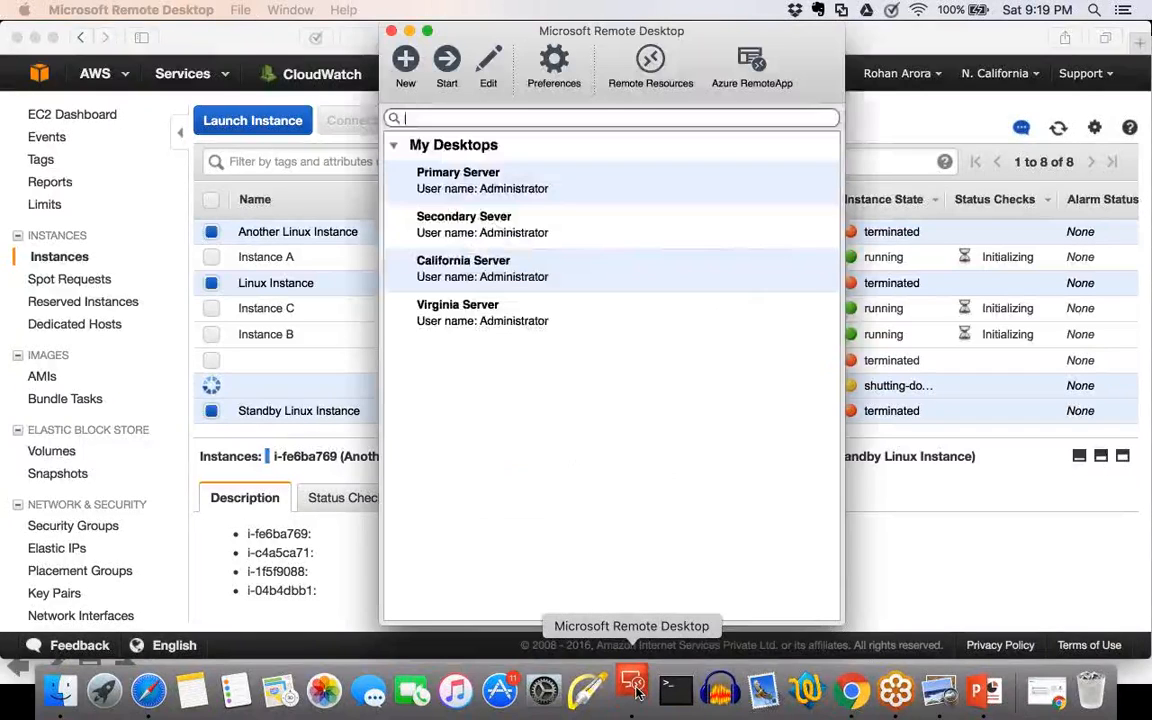
click(505, 229)
key(super+a)
click(495, 203)
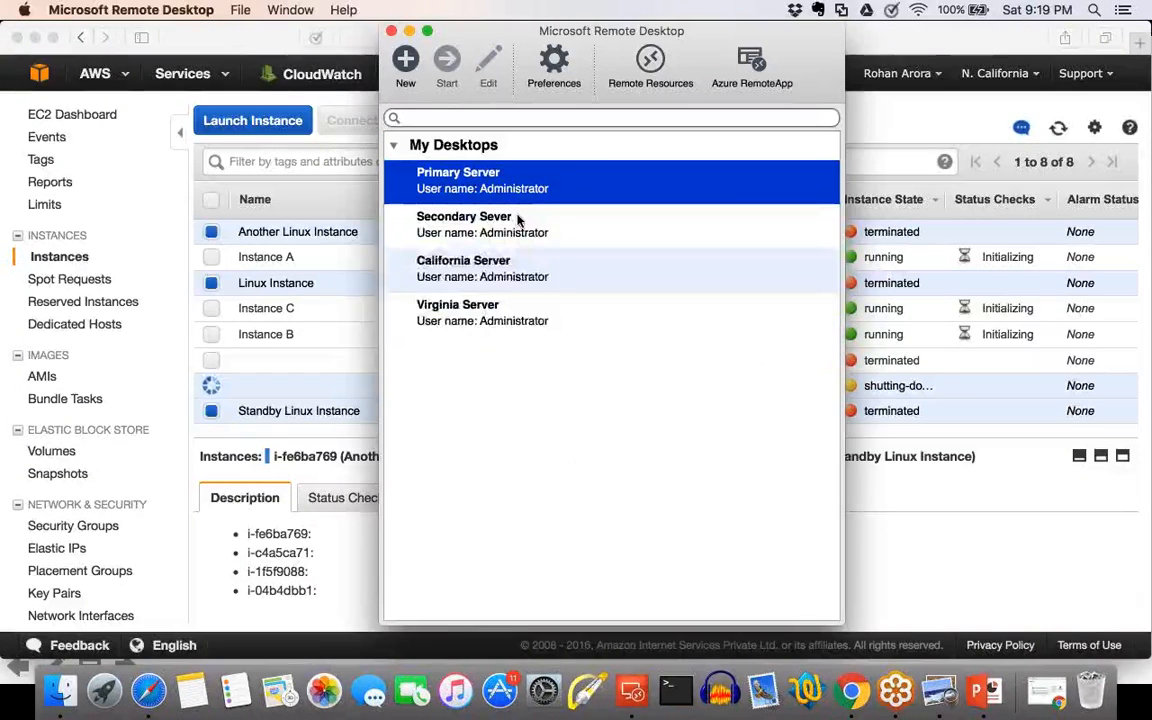
key(super+a)
right_click(518, 220)
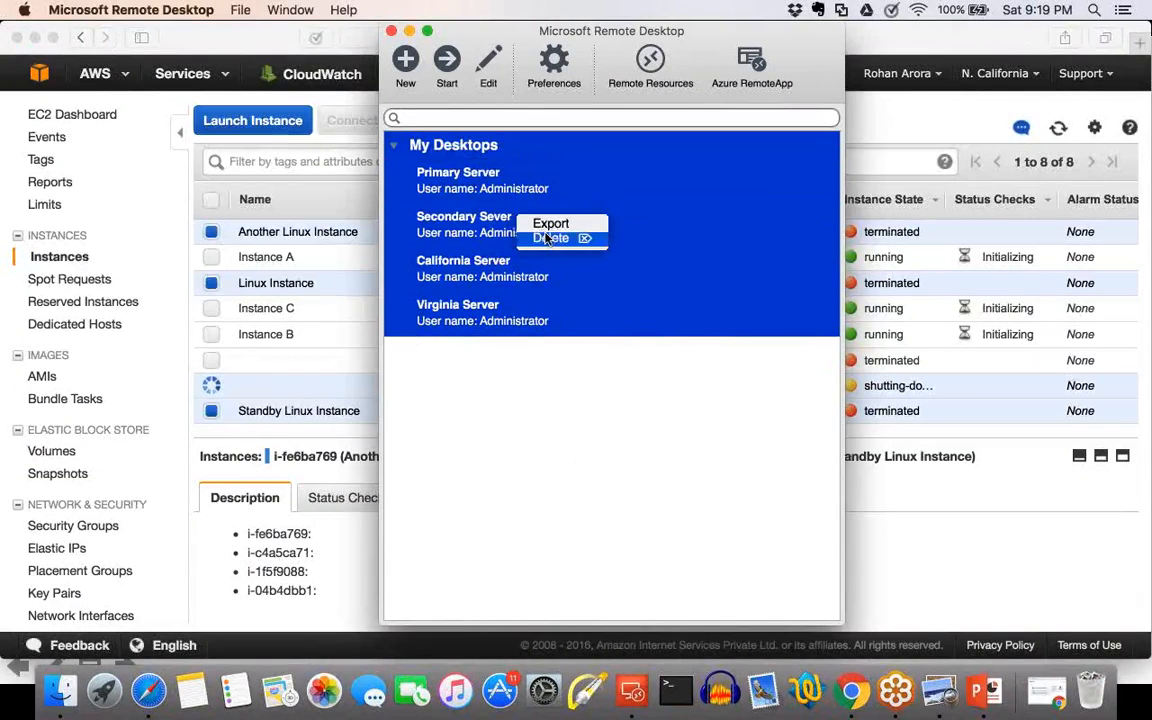
click(546, 239)
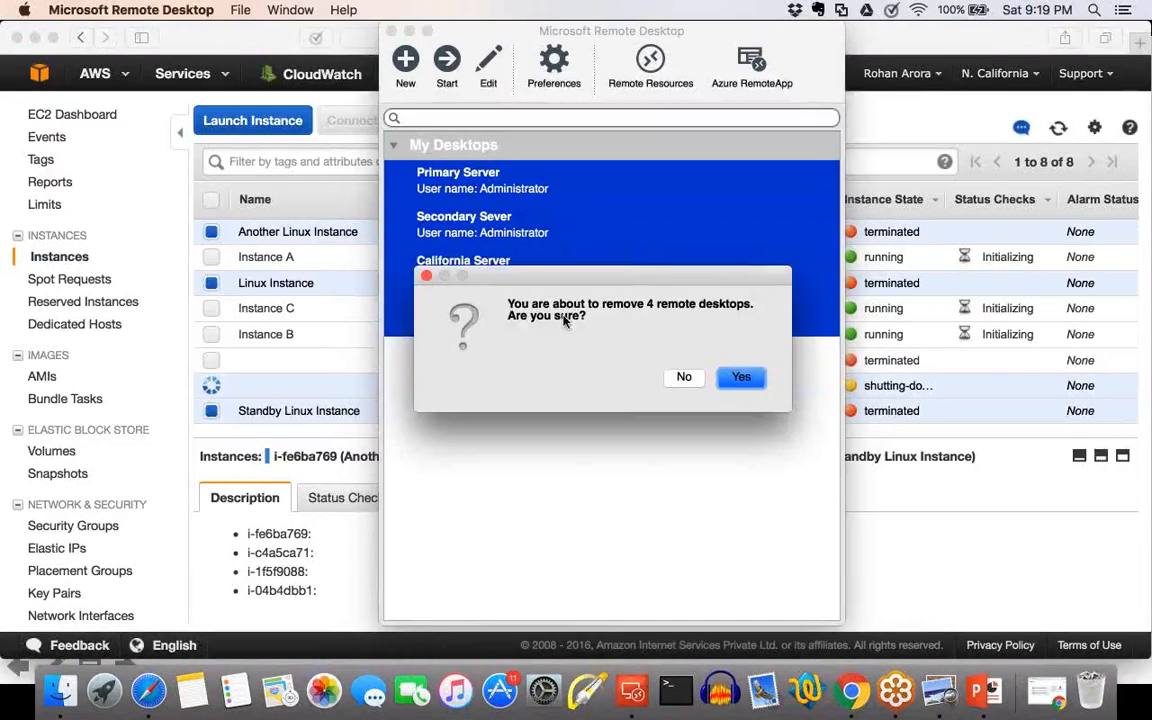
click(740, 376)
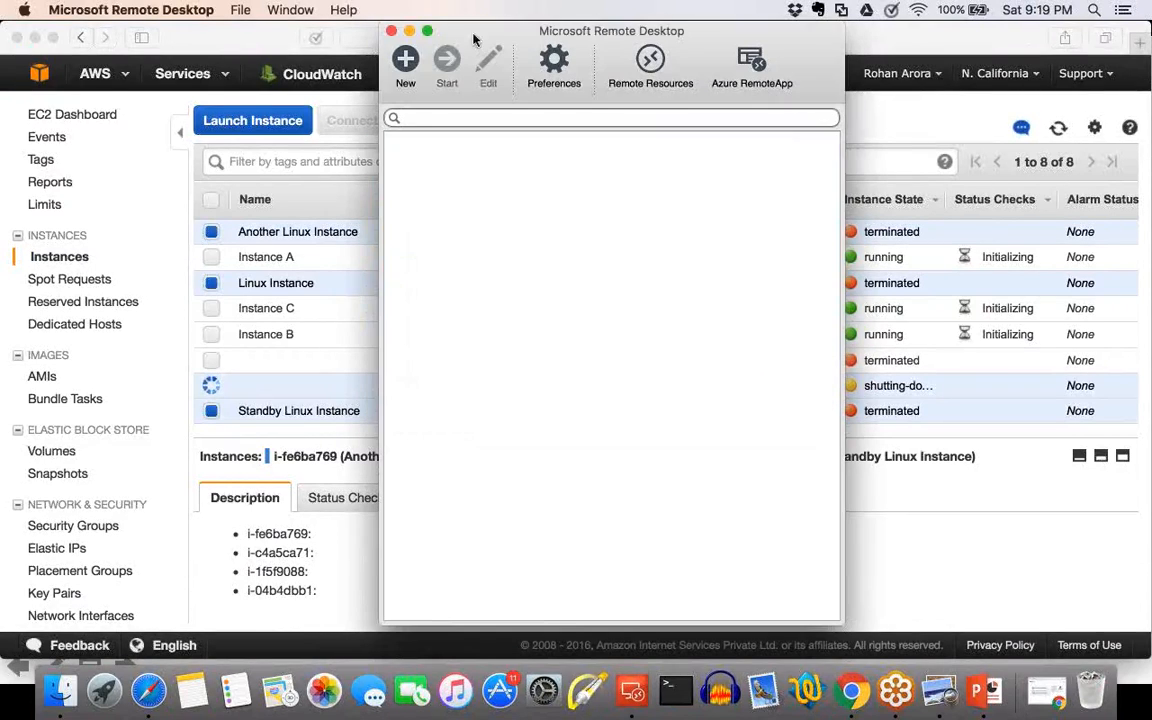
Create a new remote desktop connection named Instance A.
click(406, 58)
key(BackSpace)
text(Instance)
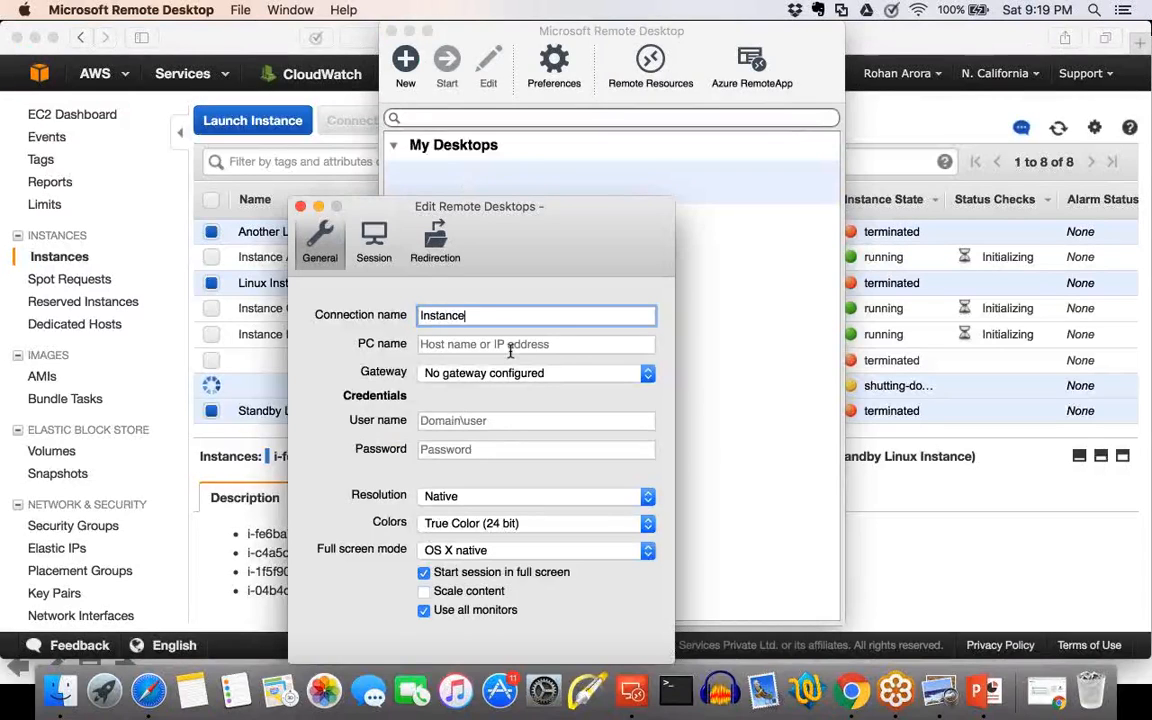
text( A)
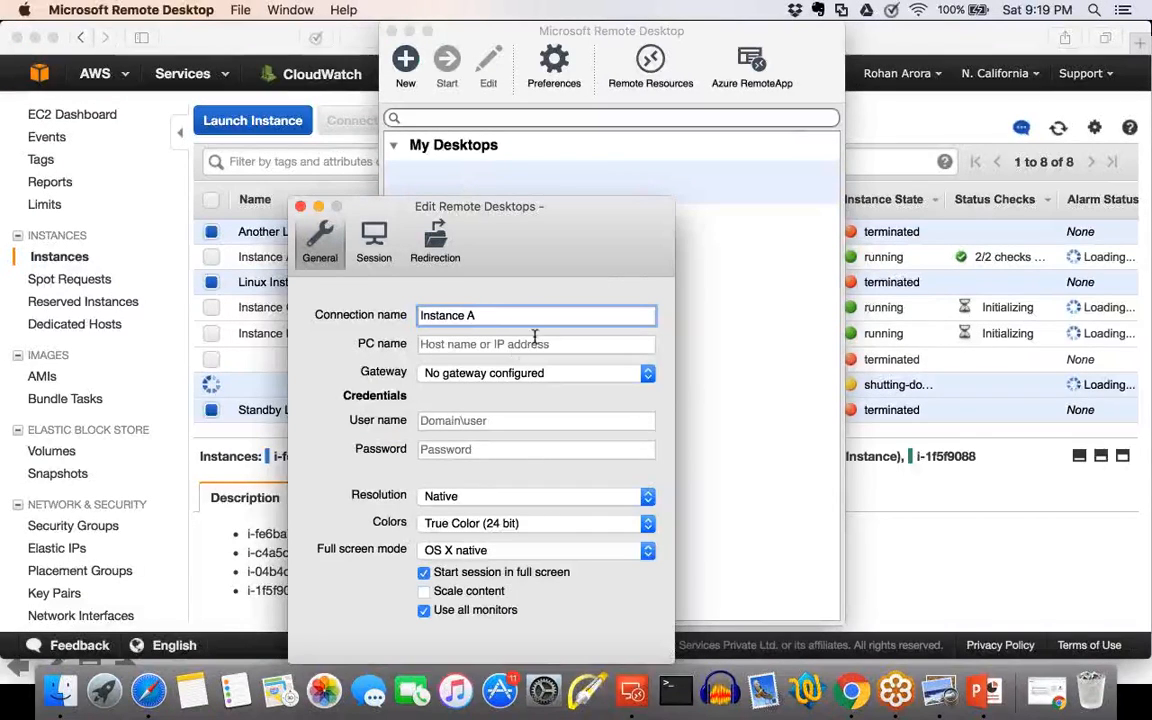
Copy Instance A's public IP 54.153.101.151 from the EC2 console into the remote desktop connection's PC name.
click(535, 343)
key(super+Tab)
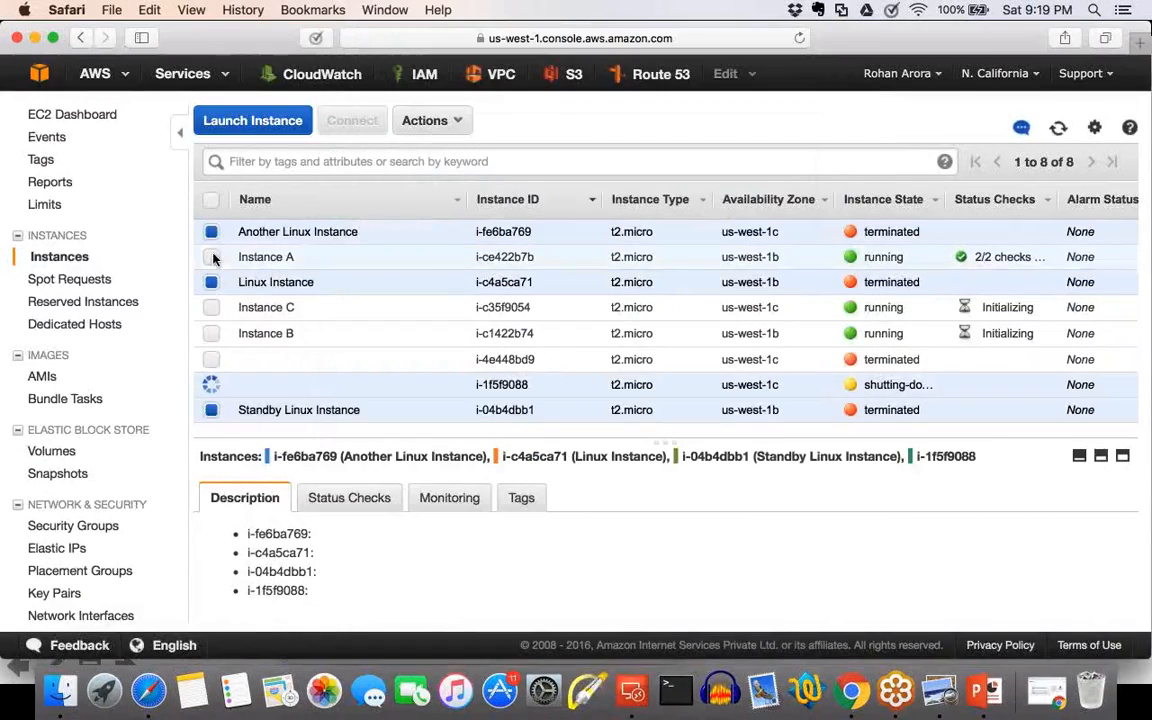
click(211, 256)
click(211, 236)
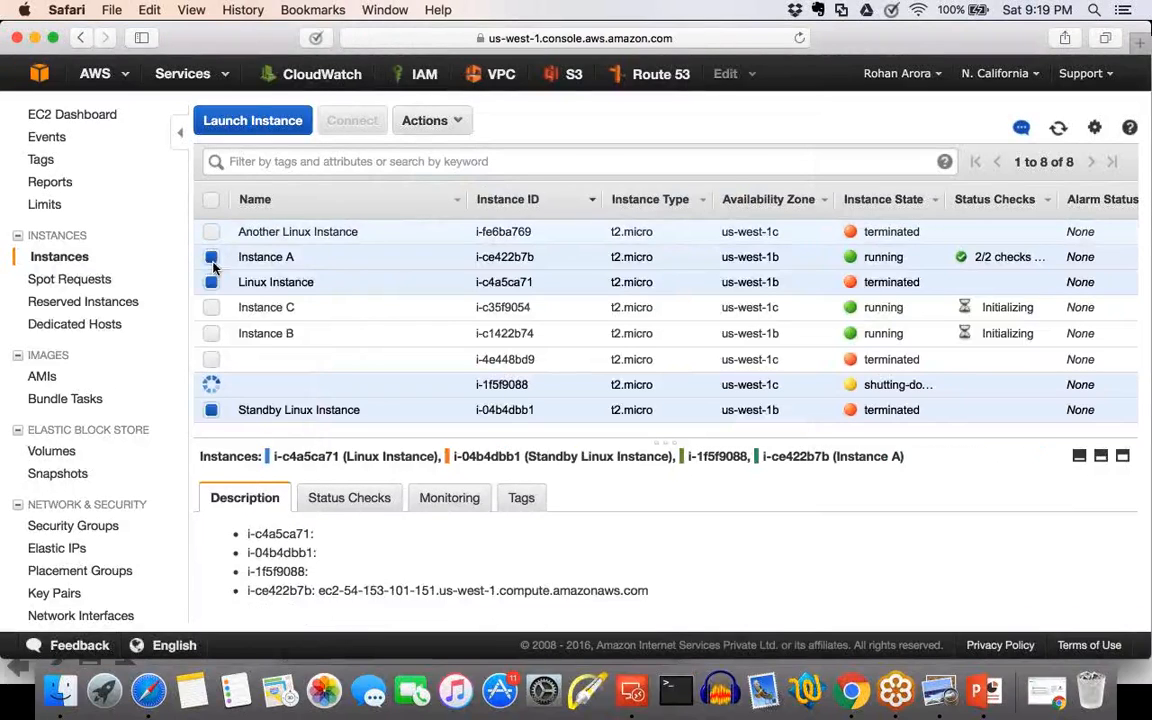
click(211, 282)
click(211, 410)
click(211, 384)
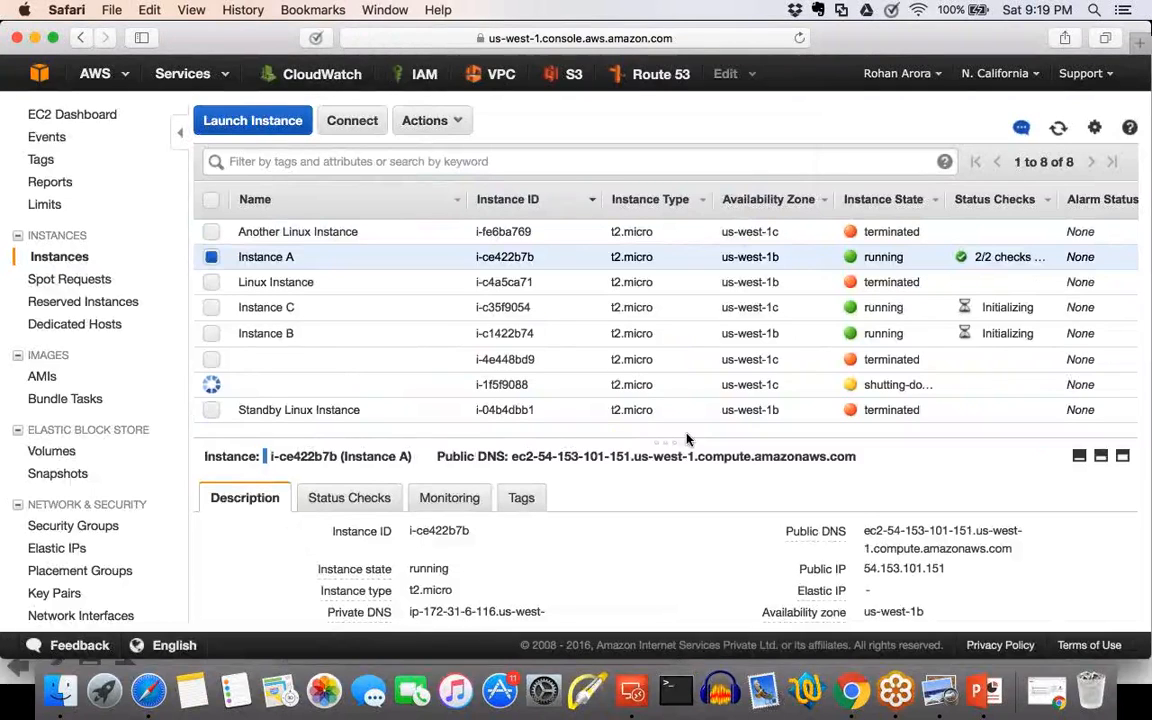
double_click(903, 568)
key(super+c)
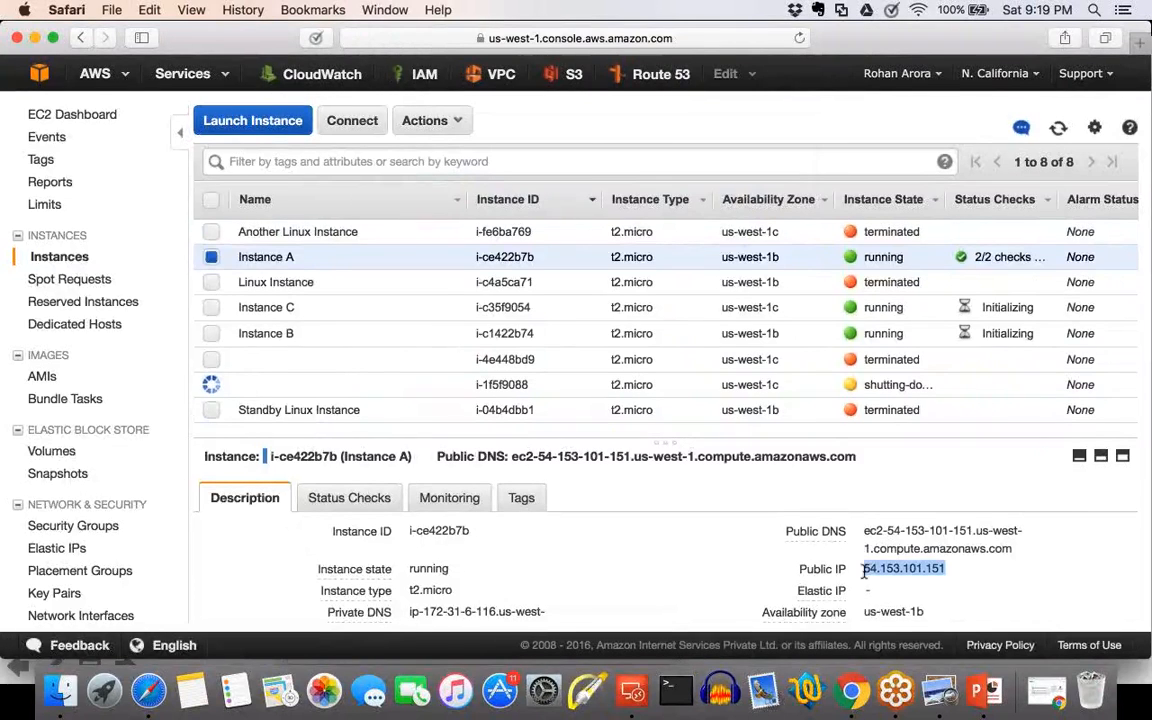
click(636, 692)
key(super+v)
Copy the user name Administrator from Instance A's connection details in the EC2 console into the remote desktop connection's credentials.
click(432, 422)
click(252, 373)
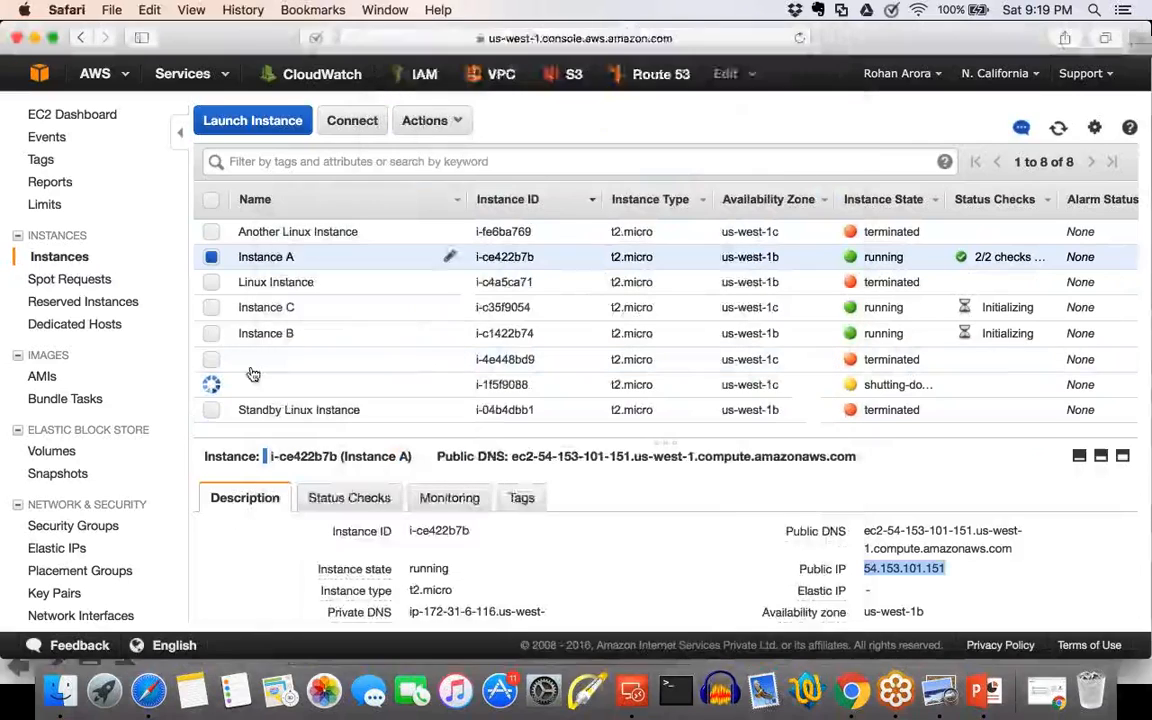
click(366, 131)
double_click(510, 372)
key(super+c)
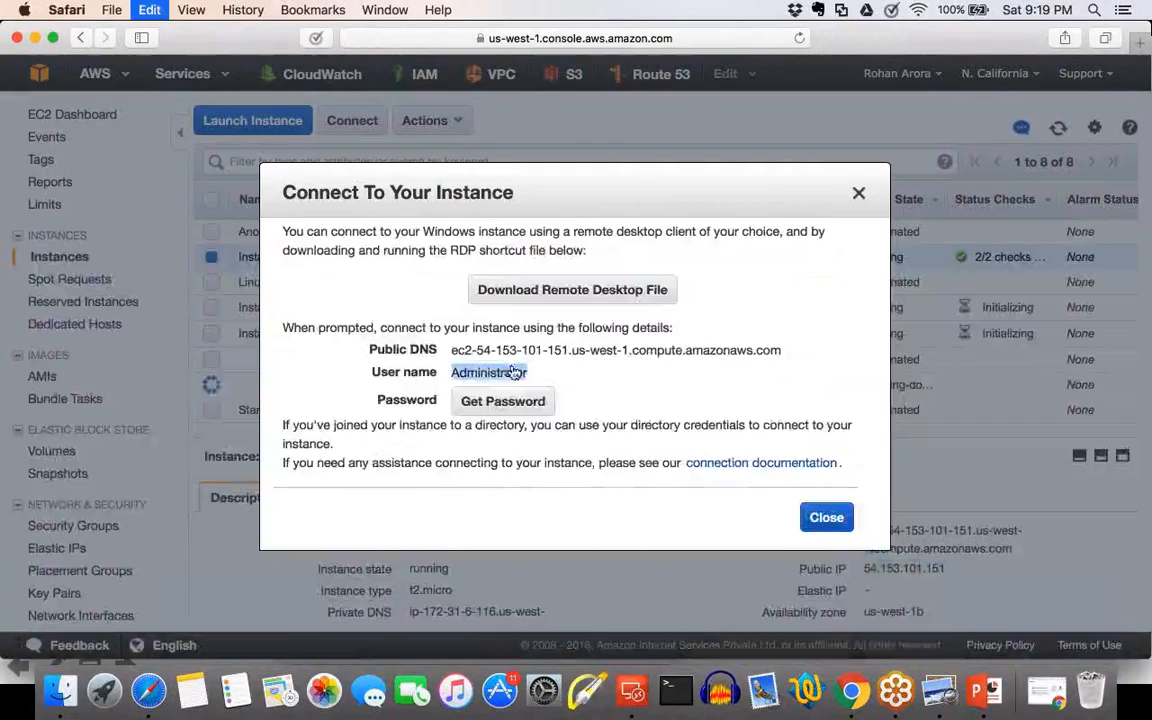
click(630, 692)
key(super+v)
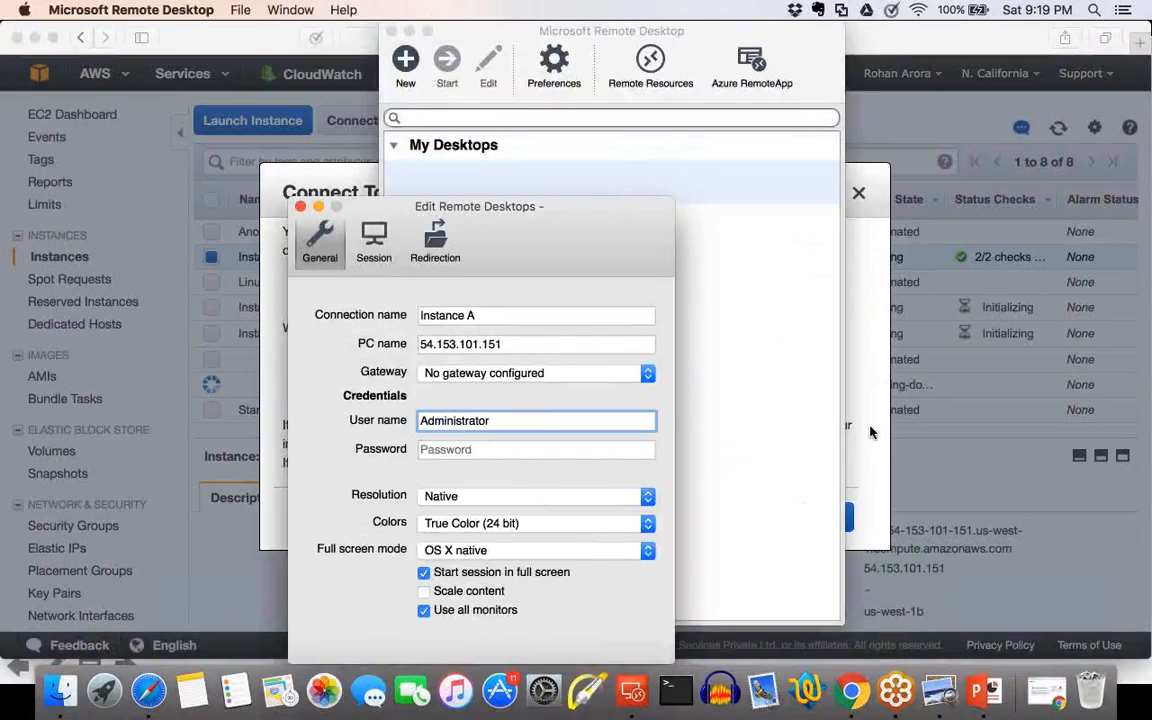
In the EC2 console, decrypt Instance A's administrator password with the key pair file linuxec2-kp.pem from Documents.
click(870, 432)
click(489, 405)
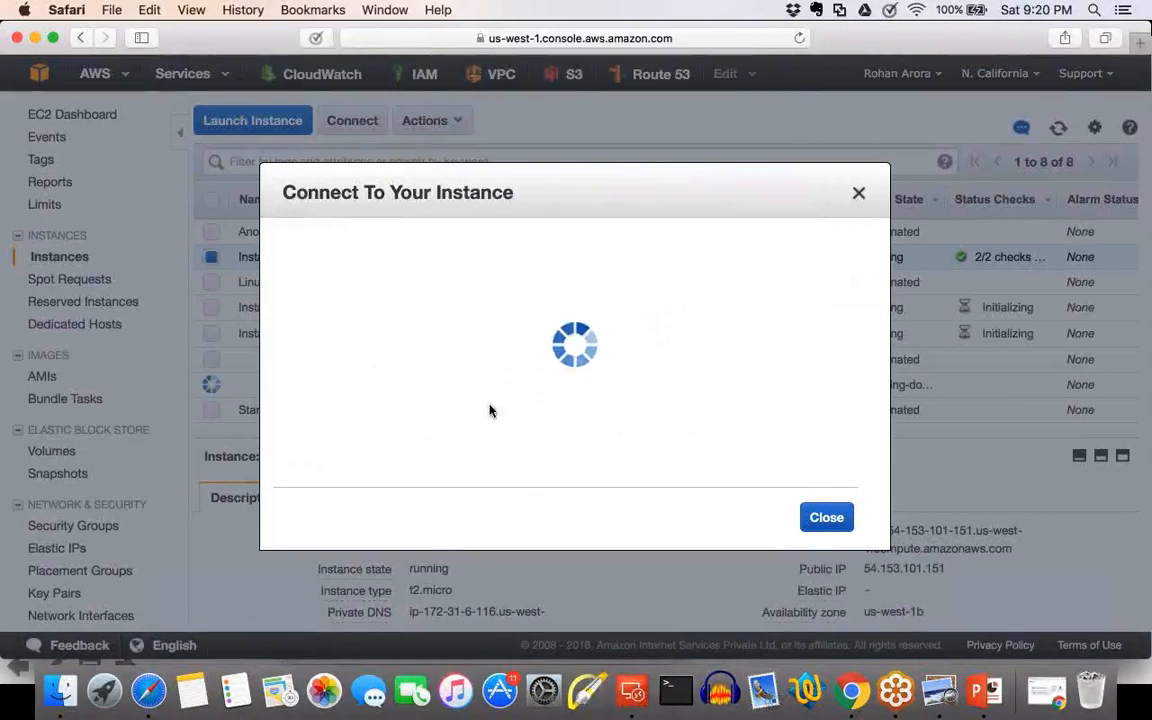
click(537, 314)
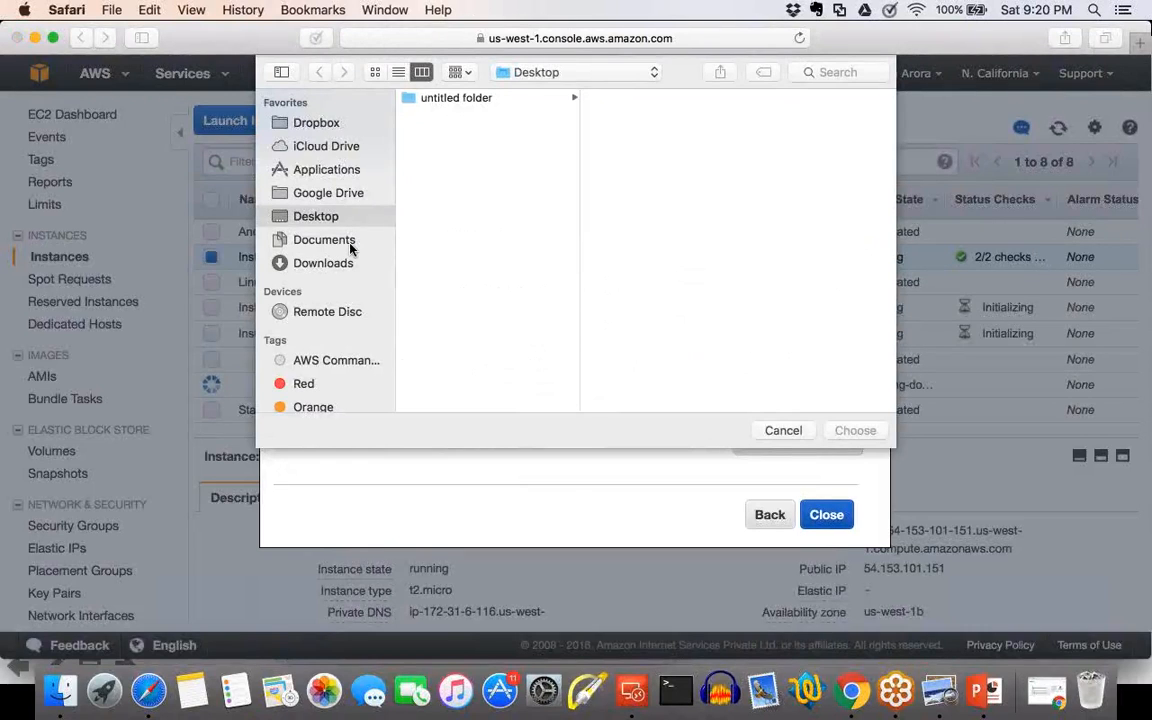
click(352, 249)
key(b)
key(l)
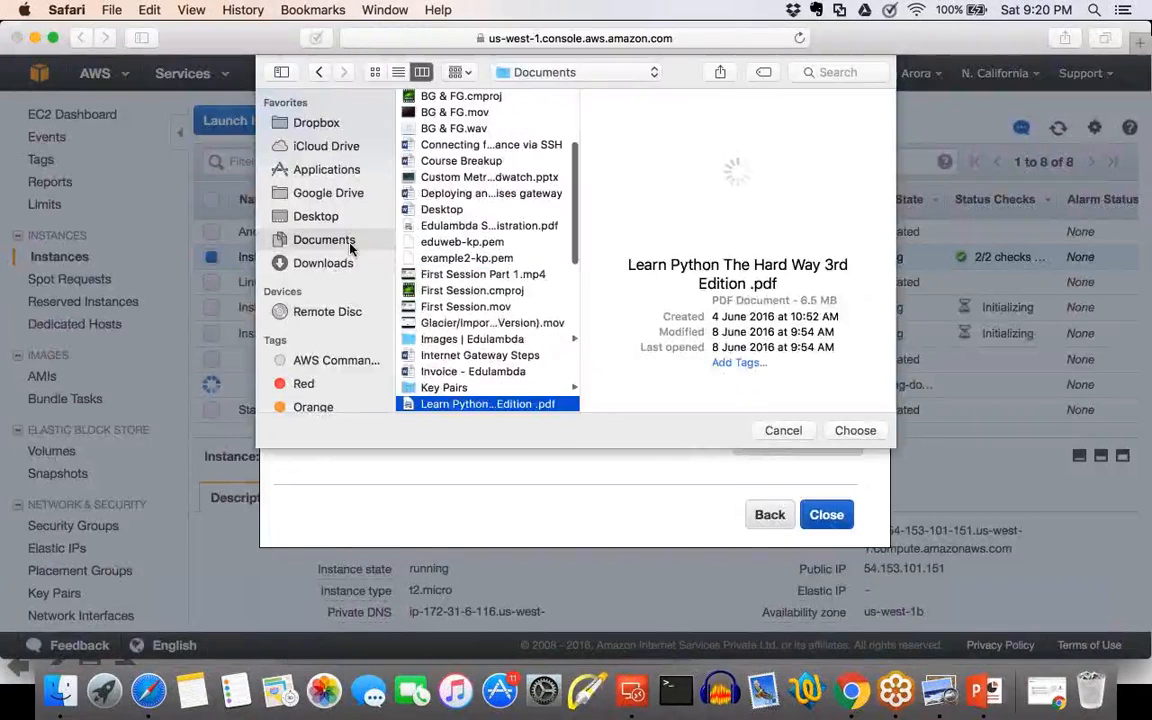
key(i)
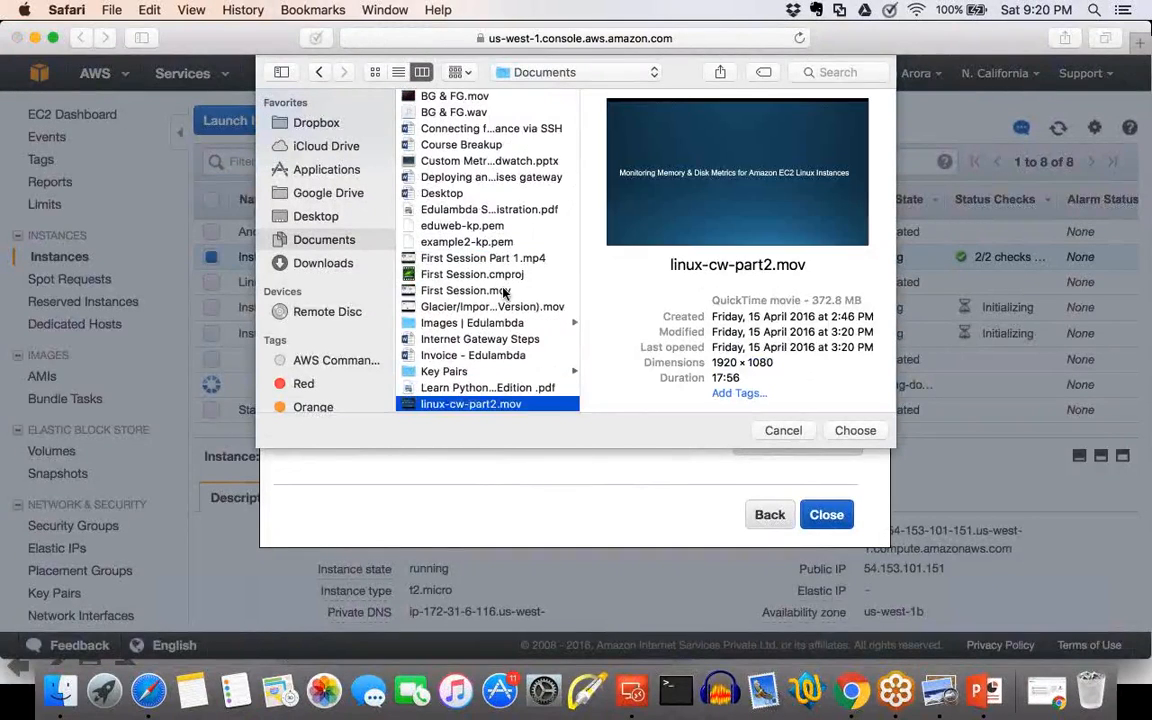
scroll(500, 300, down, 2)
click(487, 362)
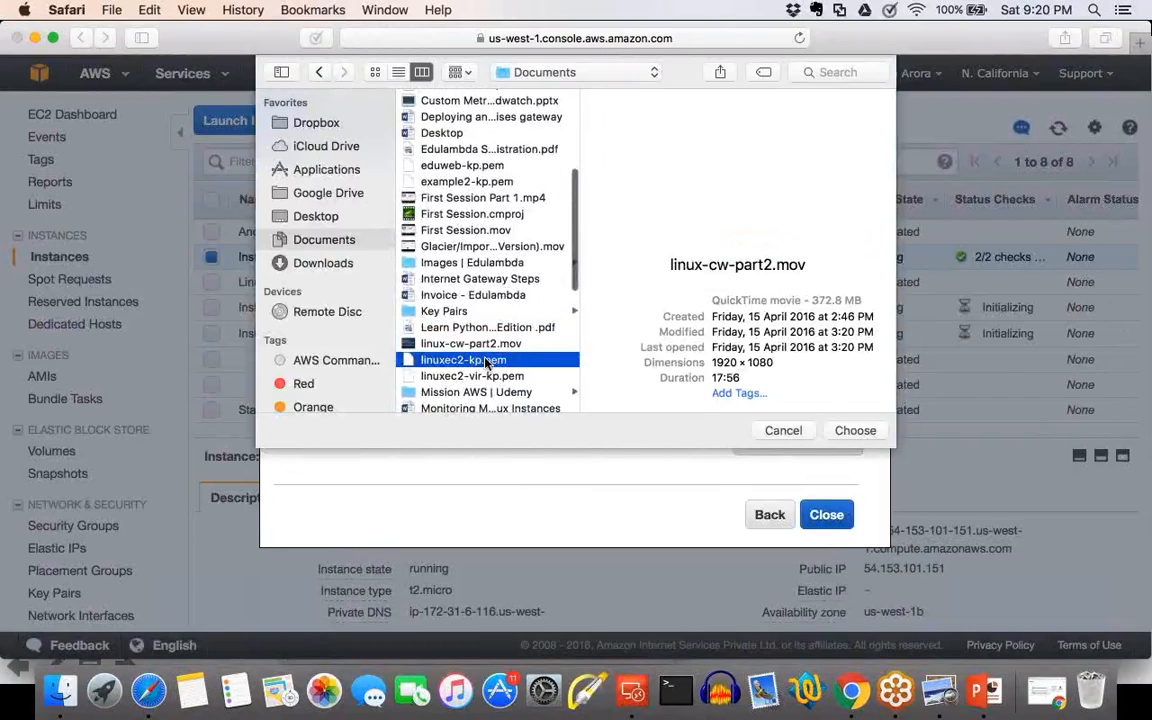
click(853, 431)
click(823, 440)
Copy the decrypted password into the password field of Instance A's remote desktop connection and save the connection.
mouse_move(452, 395)
mouse_down()
mouse_move(522, 396)
mouse_move(453, 397)
mouse_up()
click(522, 396)
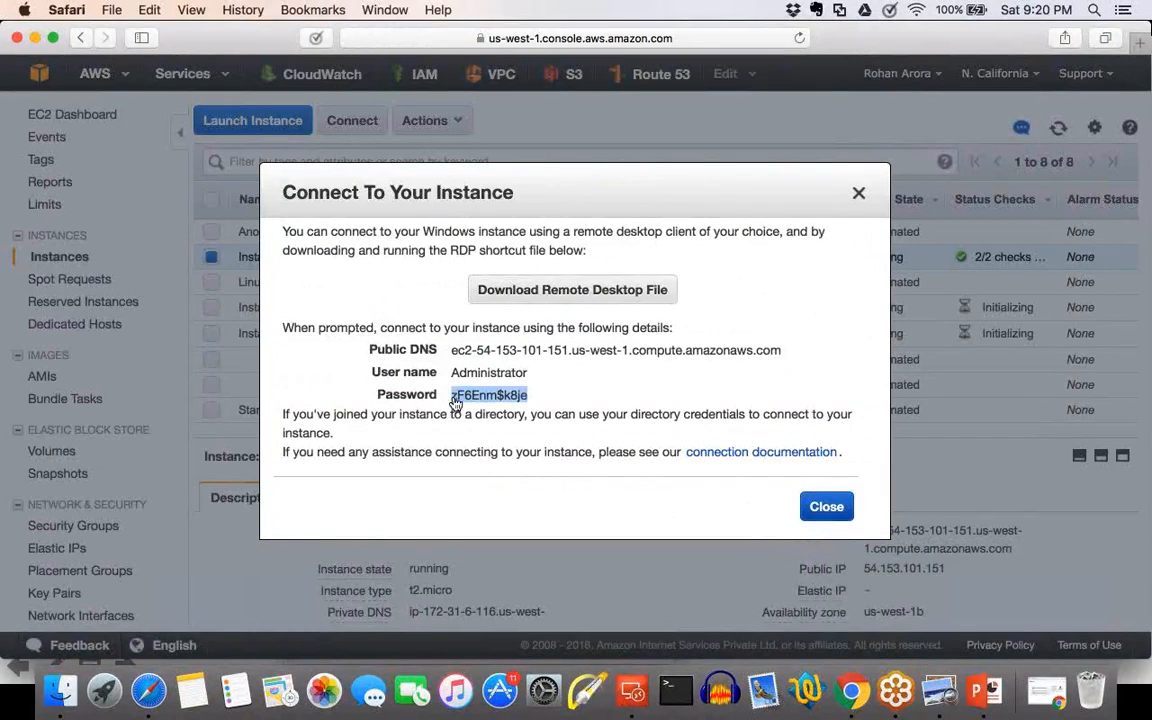
click(826, 506)
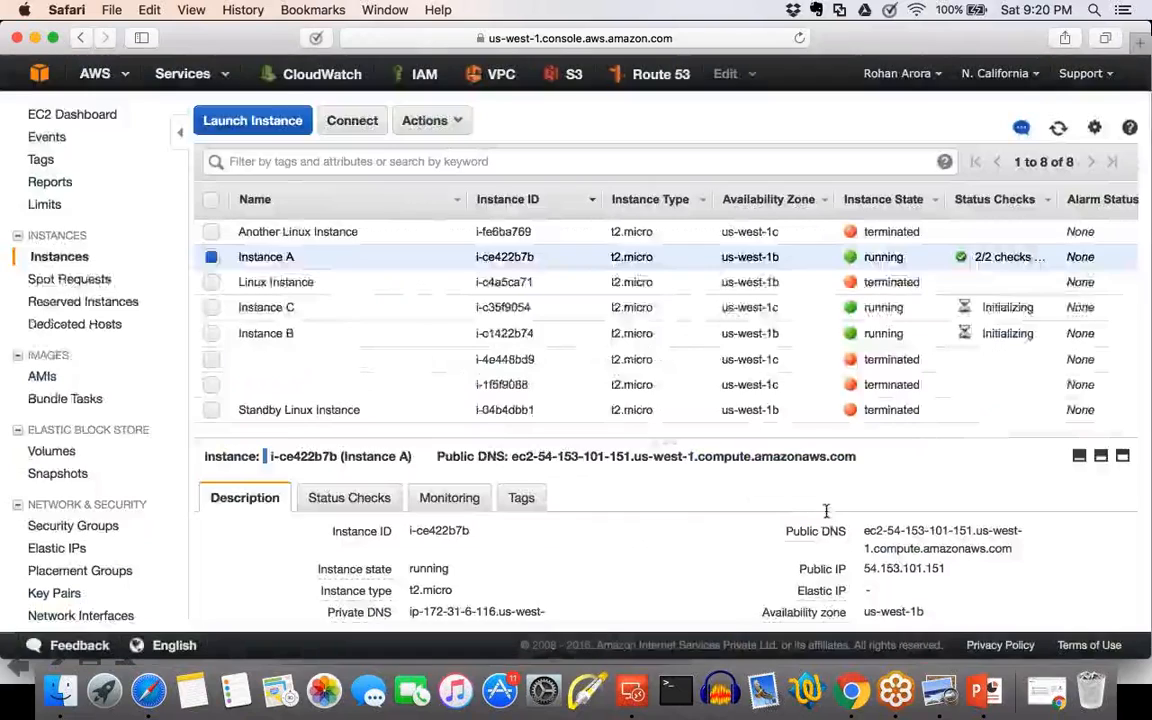
click(633, 691)
key(Tab)
key(super+v)
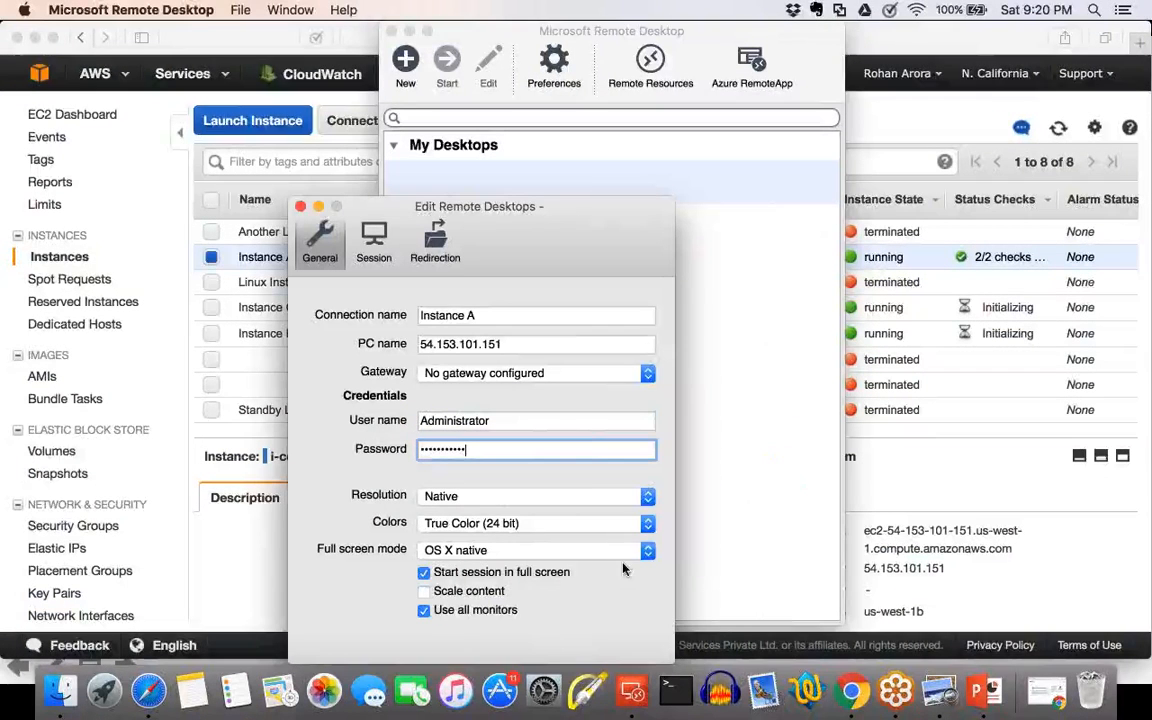
click(300, 206)
Start the Instance A remote desktop session, accept the certificate prompt, and return to the EC2 console.
double_click(458, 188)
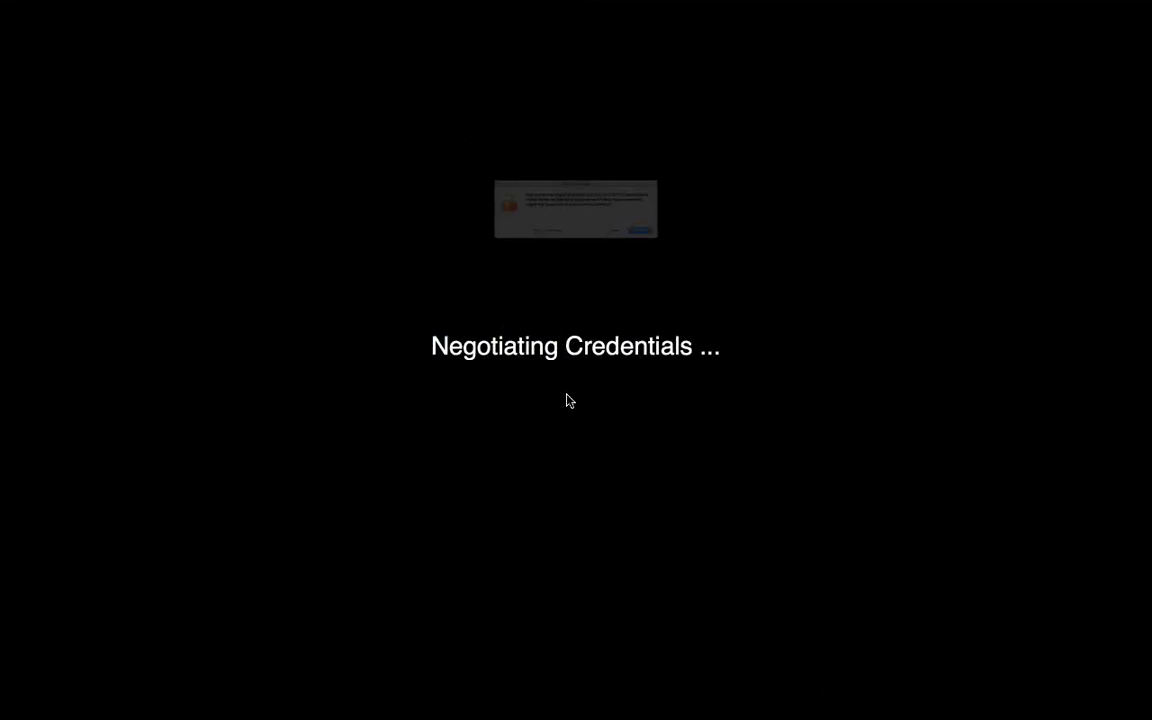
click(753, 271)
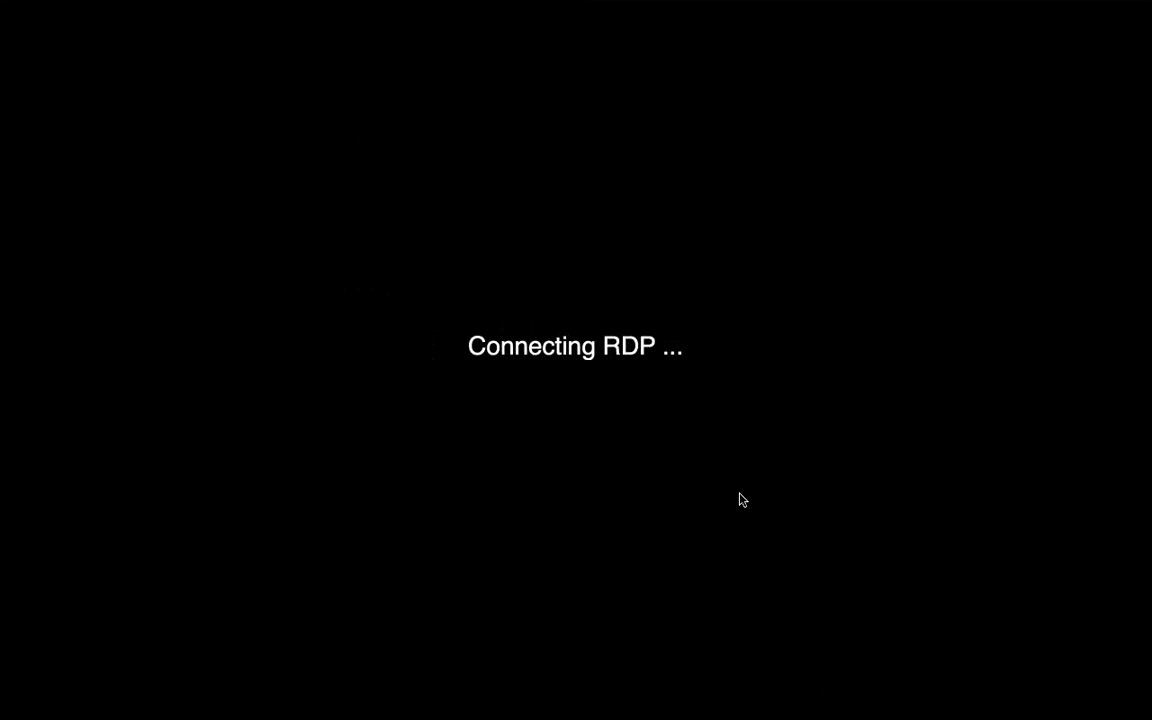
key(ctrl+Left)
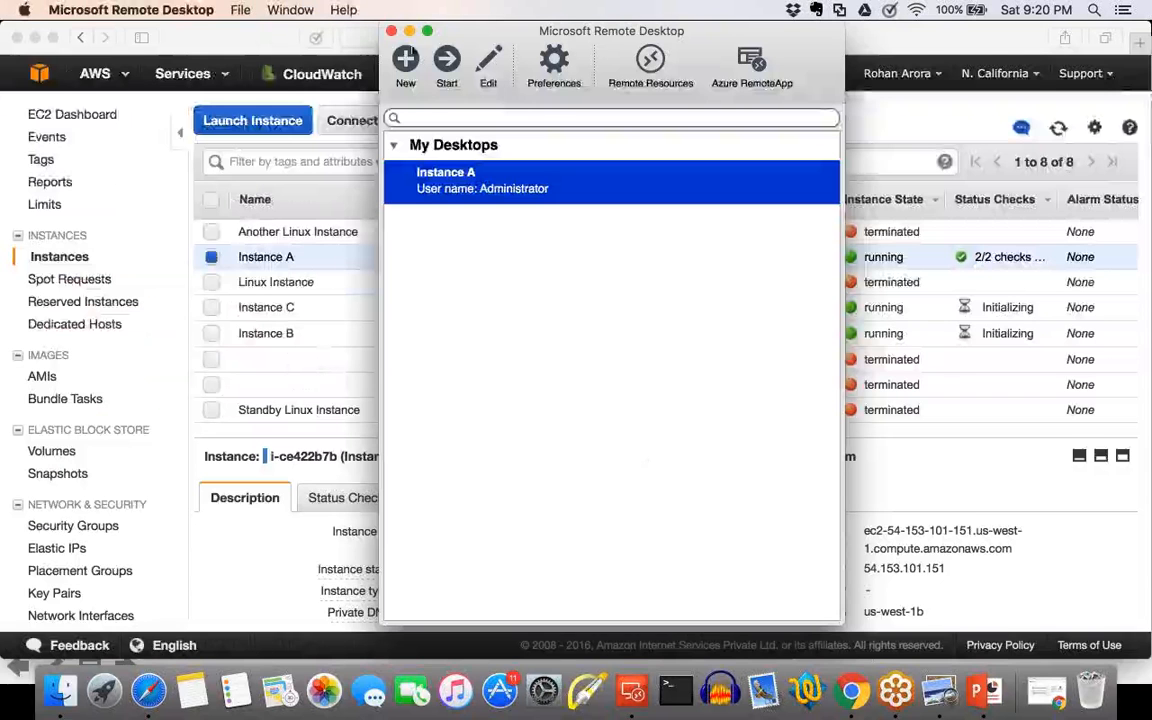
click(409, 32)
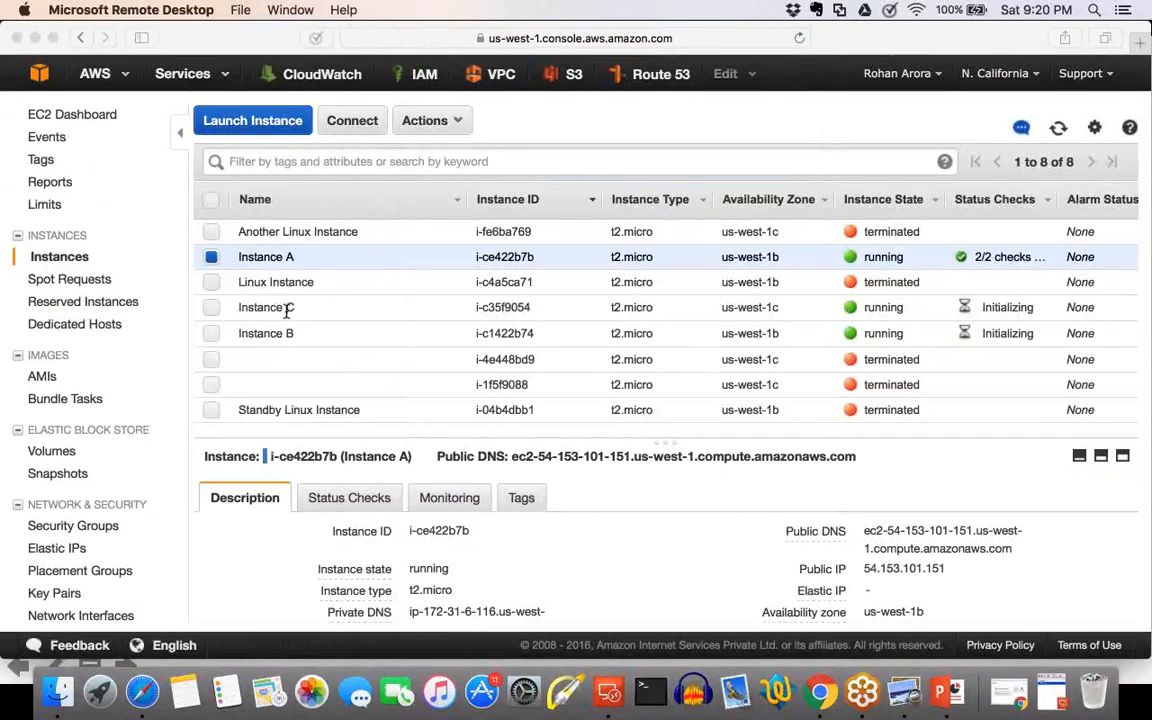
Clear the selection of Instances A, B and C in the instance list.
click(210, 308)
click(211, 307)
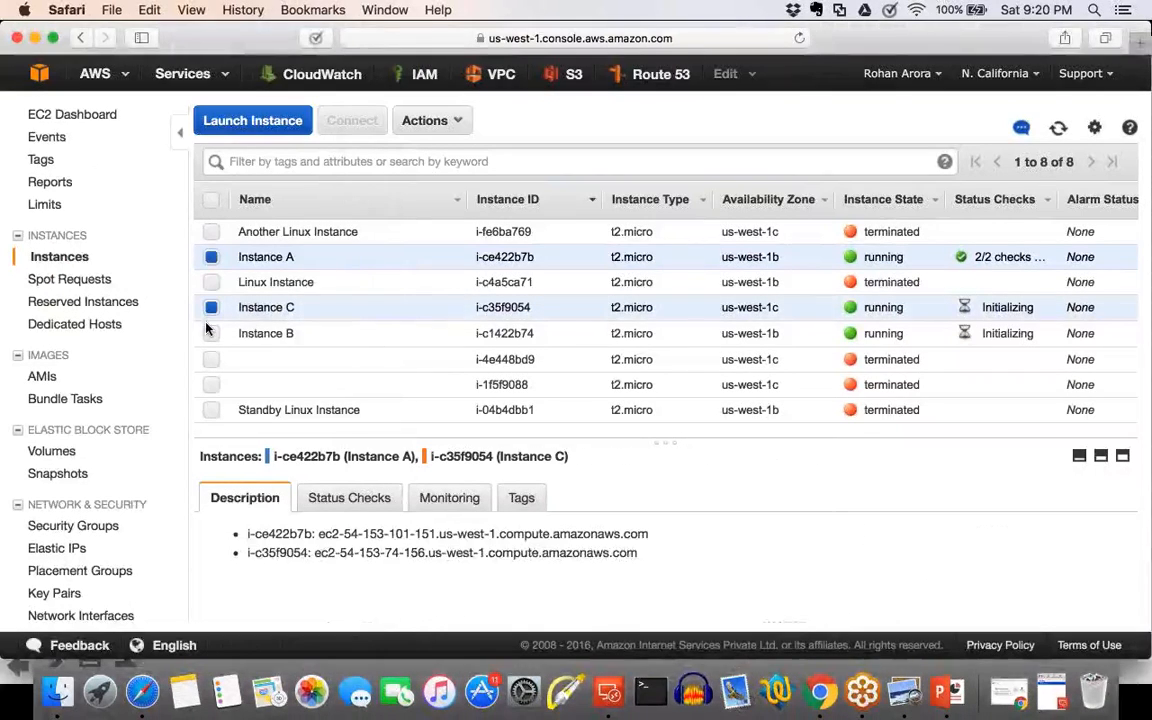
click(210, 333)
click(210, 333)
click(211, 307)
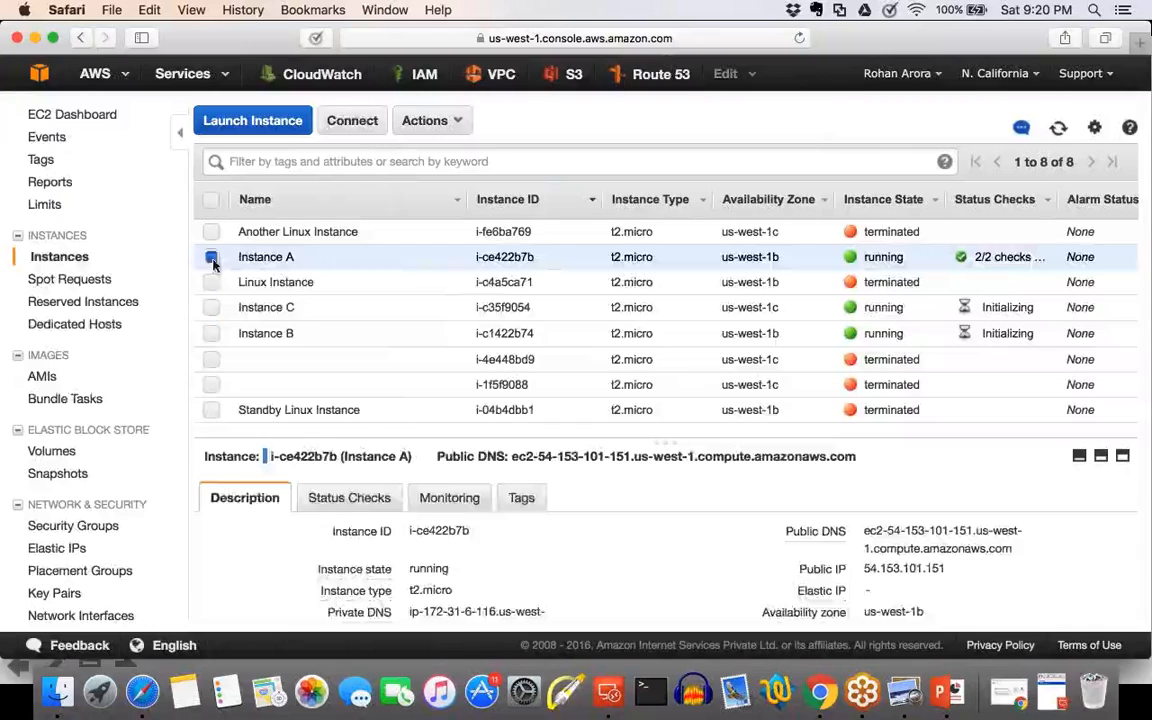
click(211, 257)
Look through the EC2 navigation sections to locate Elastic Block Store.
scroll(108, 420, down, 1)
scroll(108, 420, down, 3)
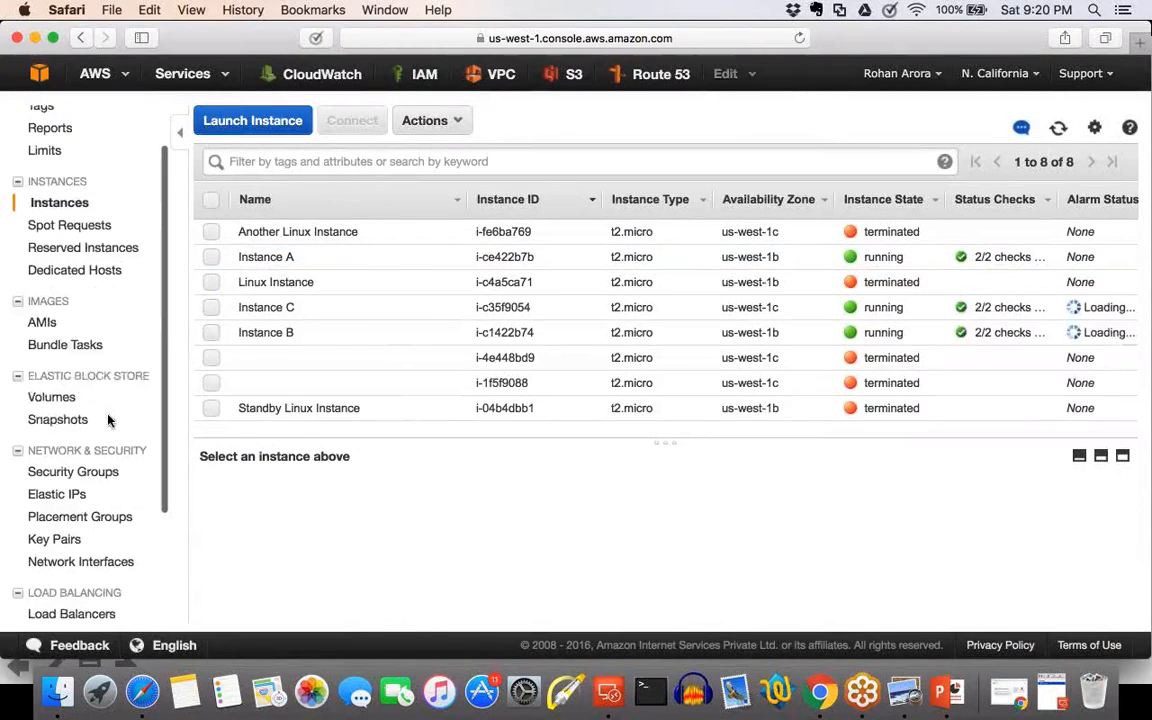
scroll(108, 420, up, 2)
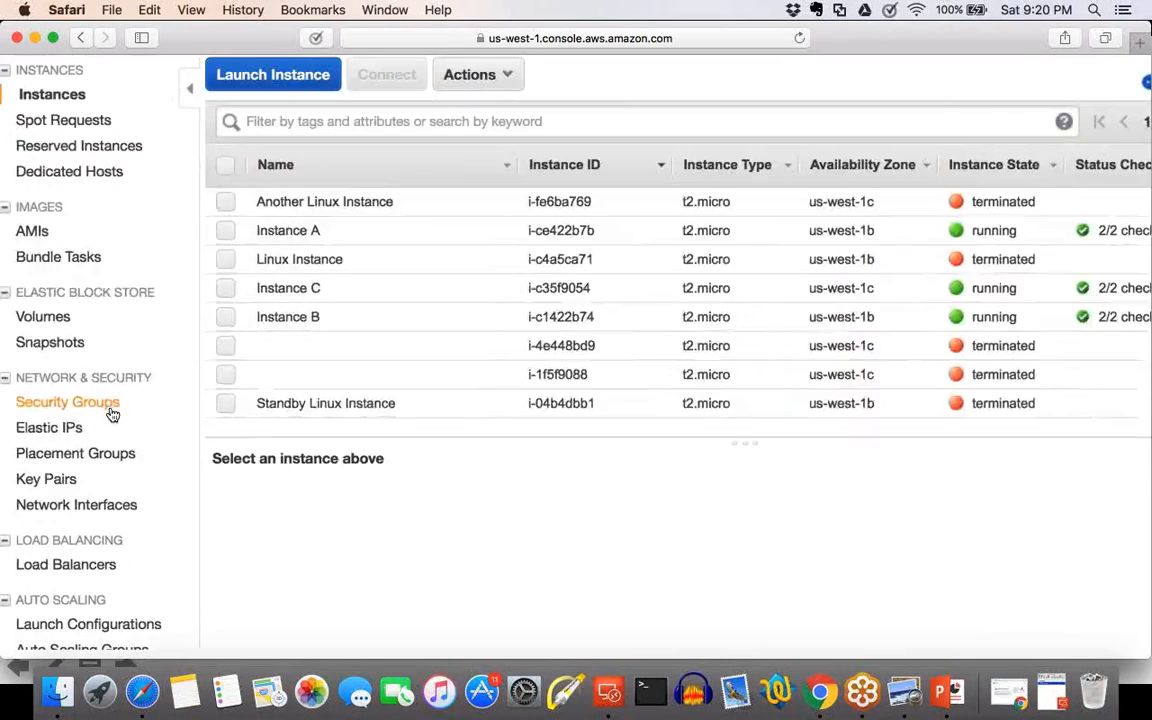
scroll(113, 414, up, 3)
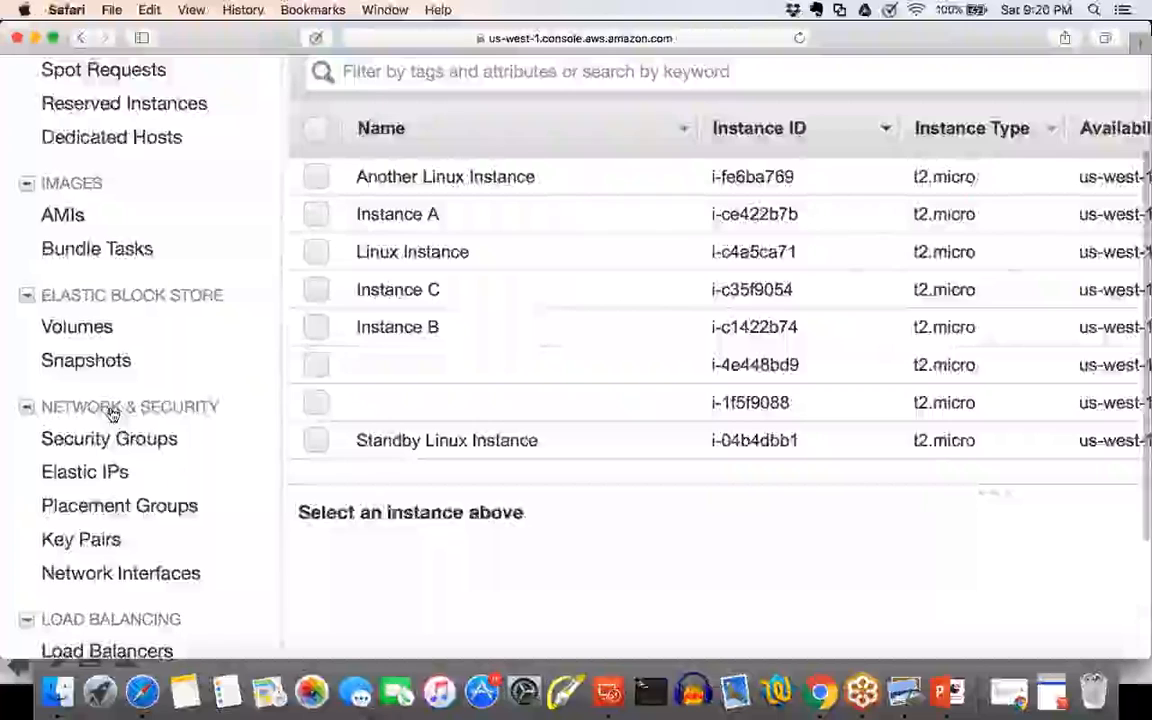
scroll(113, 414, up, 5)
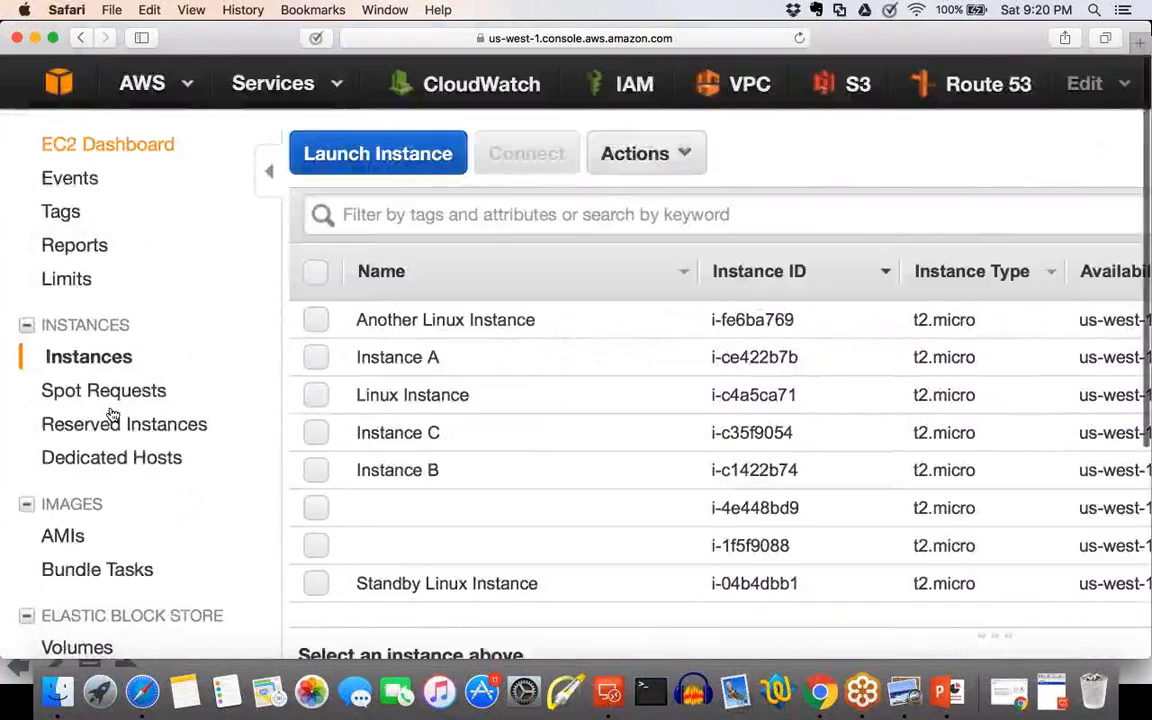
scroll(113, 414, down, 7)
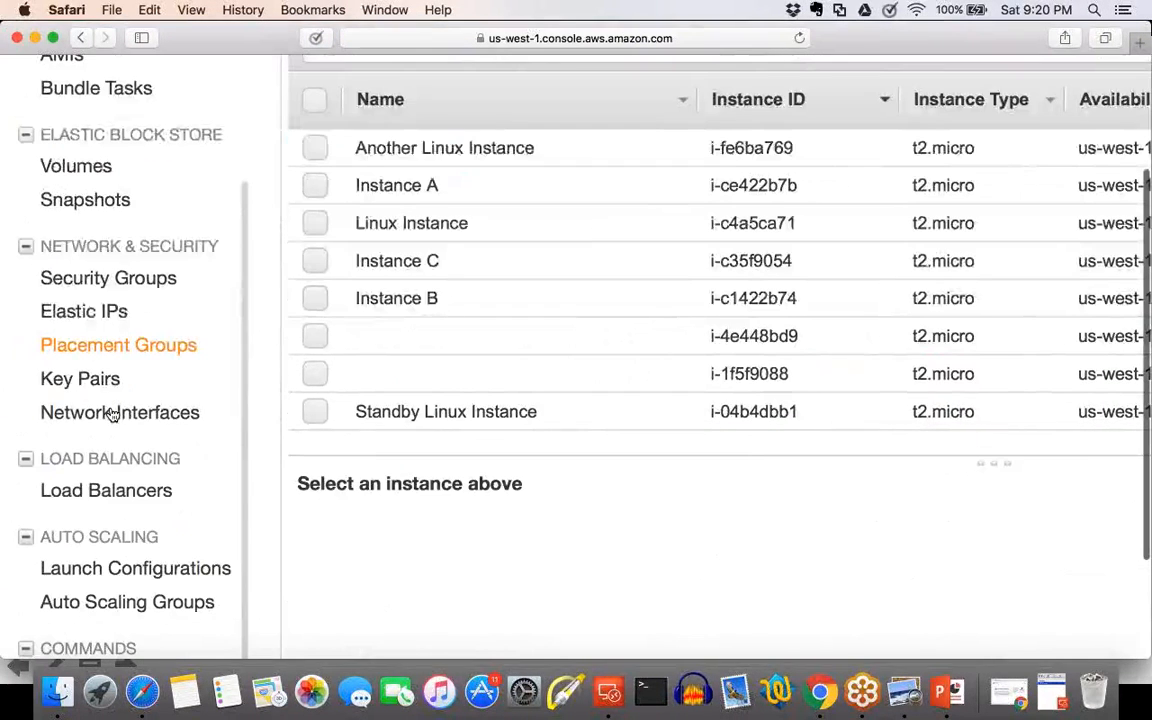
scroll(113, 414, down, 3)
scroll(111, 404, up, 2)
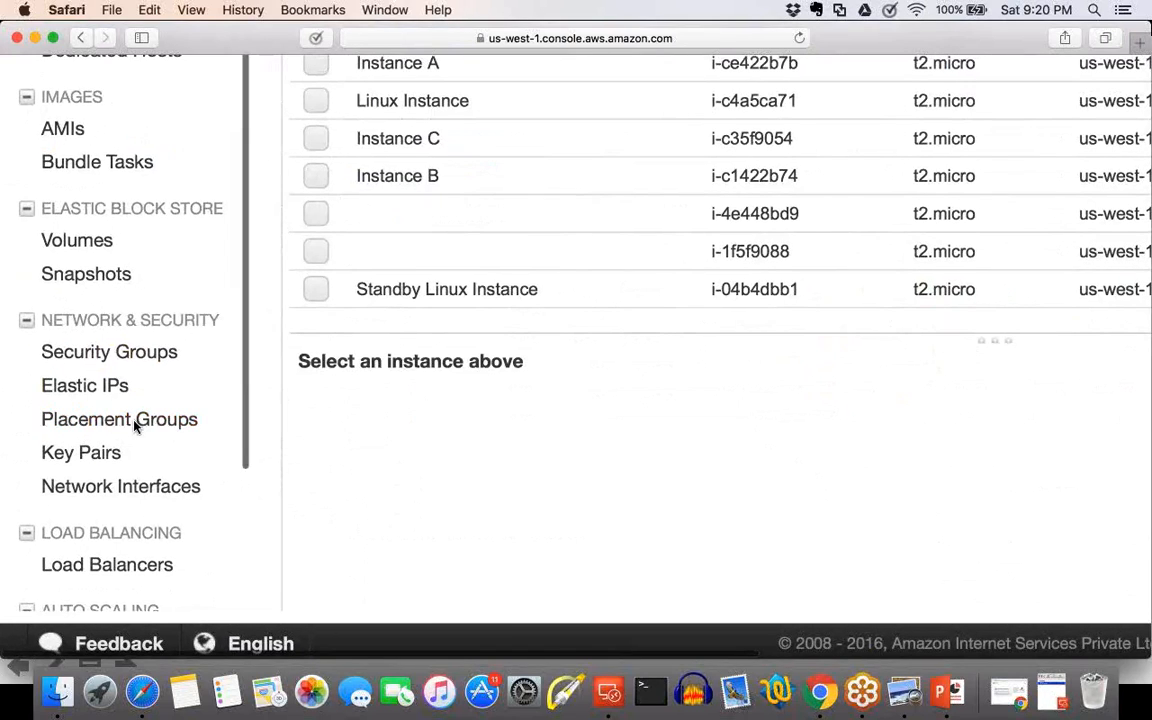
scroll(136, 426, up, 3)
Open the Volumes list under Elastic Block Store.
drag(61, 321, 143, 321)
click(61, 321)
click(61, 321)
click(88, 386)
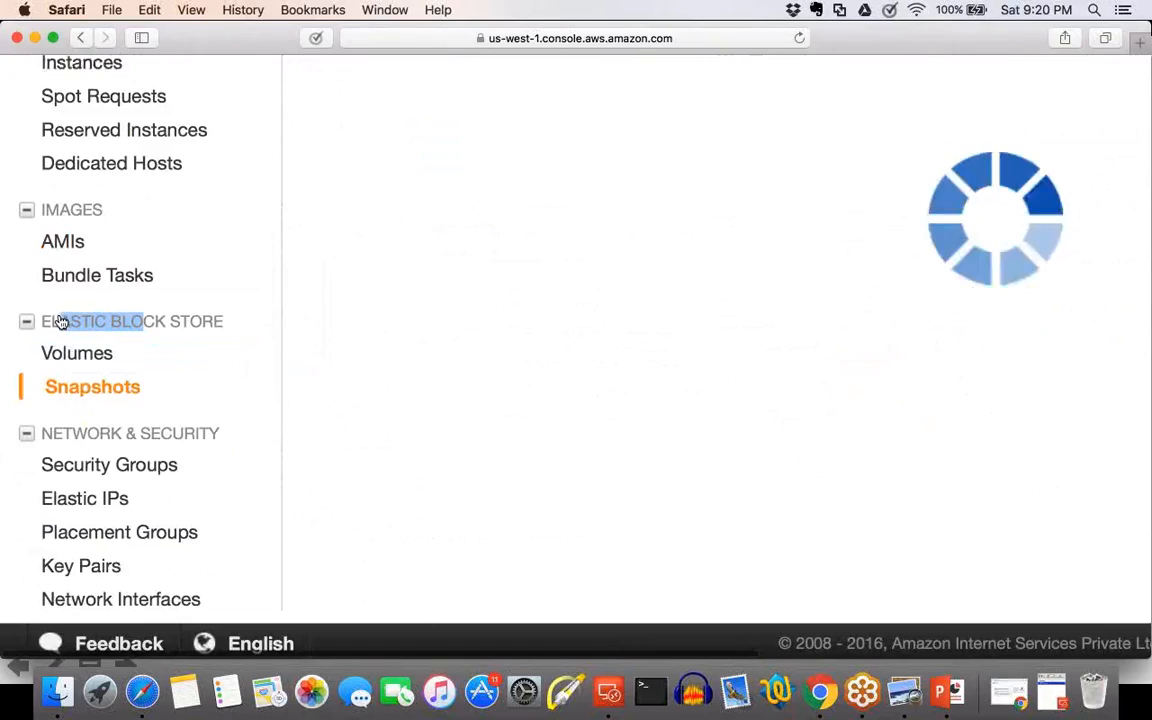
click(147, 361)
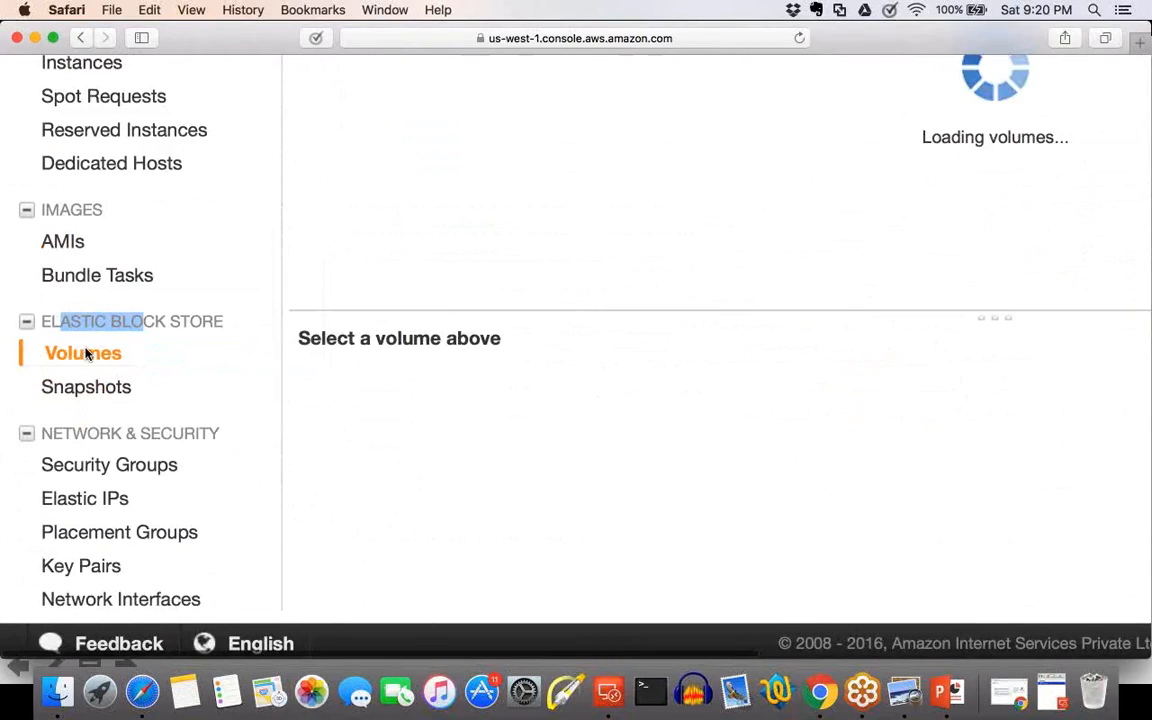
click(96, 396)
click(133, 366)
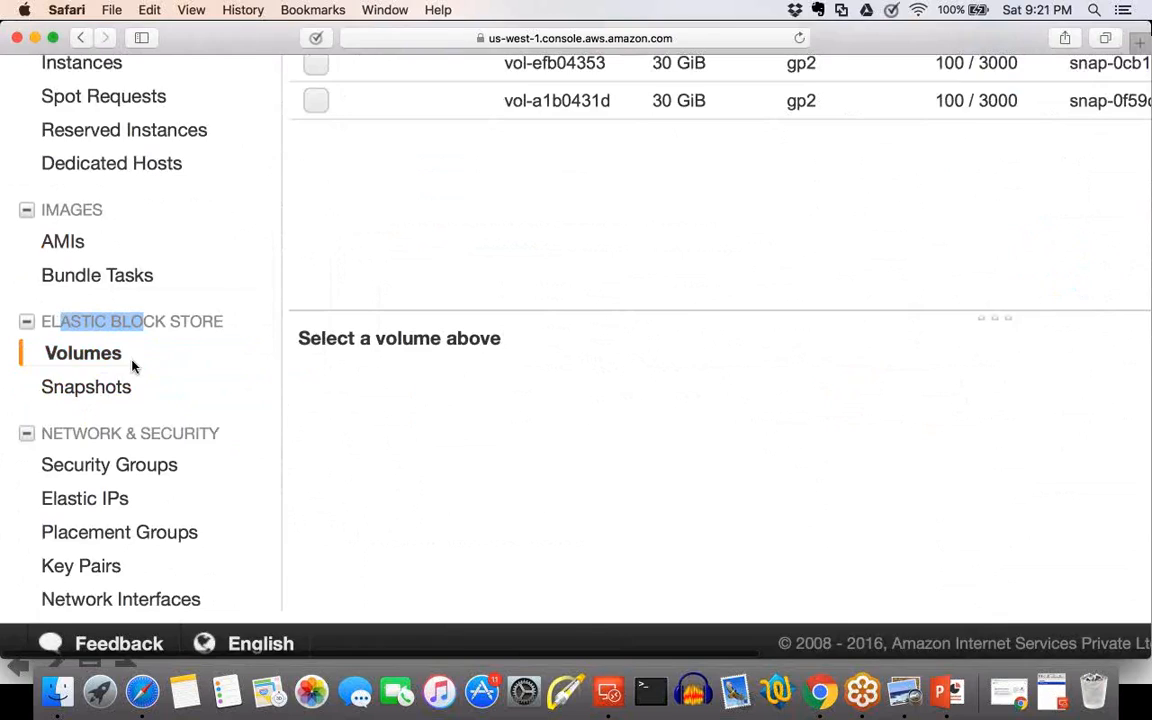
scroll(132, 366, down, 5)
click(297, 335)
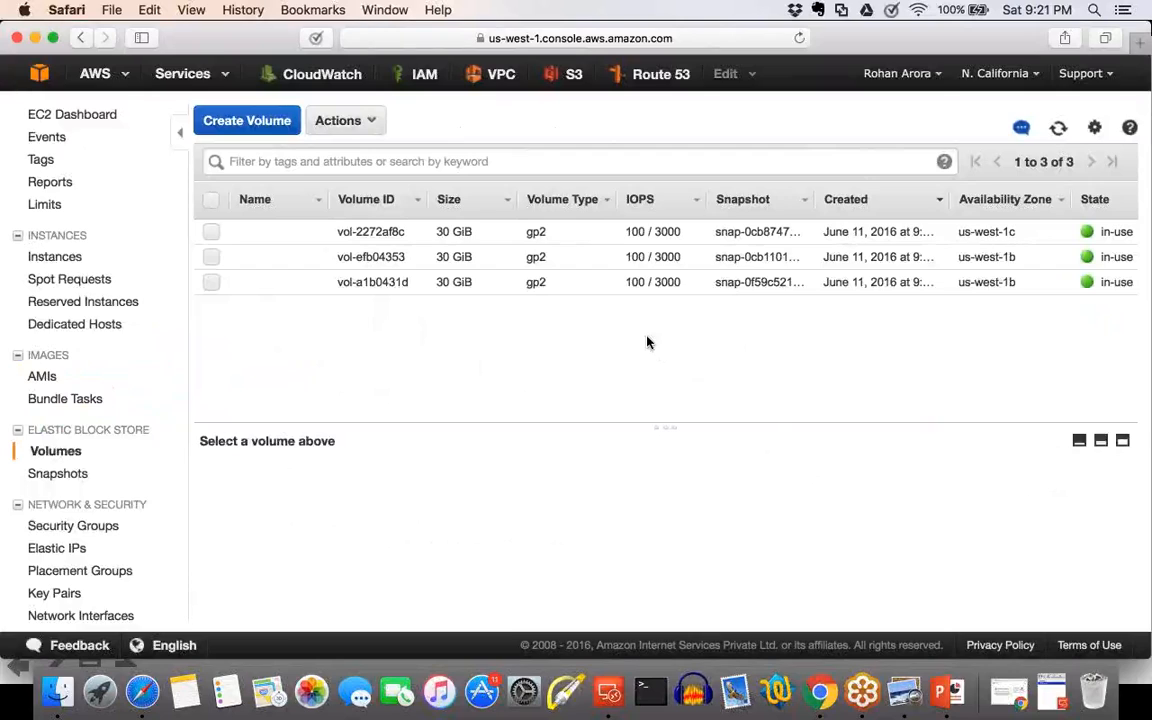
Try to name the volume attached to Instance C as Vol - Instance C.
click(569, 236)
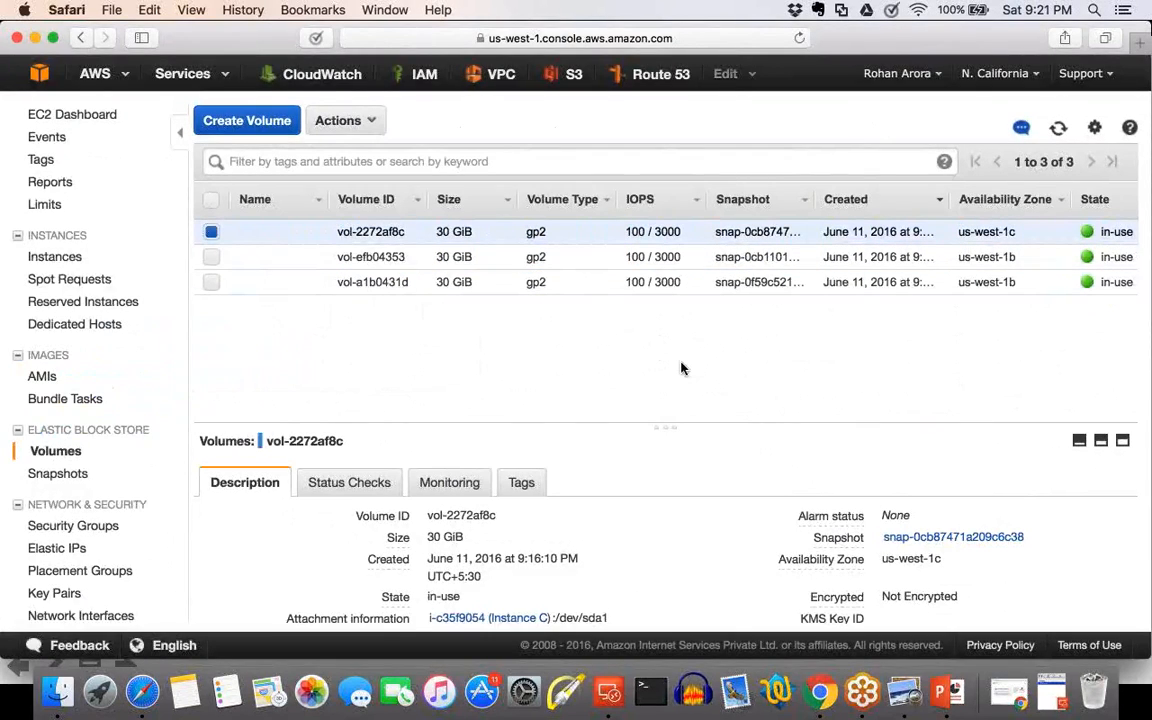
click(304, 232)
text(in)
key(BackSpace)
key(BackSpace)
key(BackSpace)
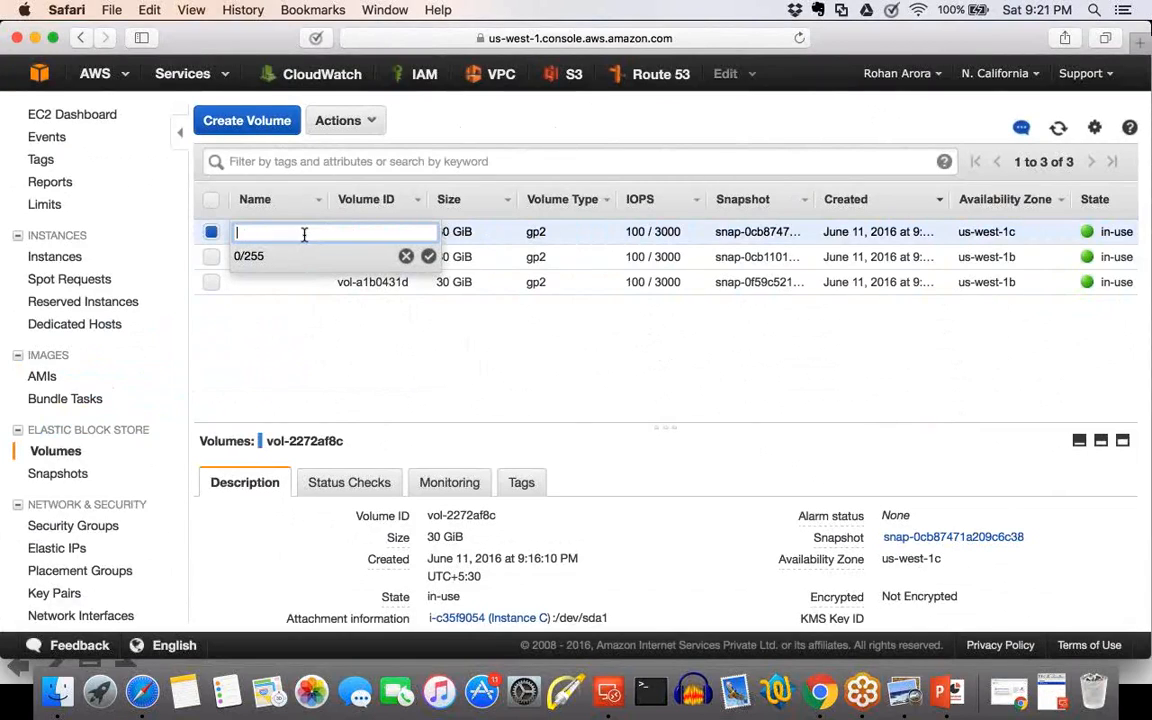
text(in)
key(BackSpace)
key(BackSpace)
text(Vol - instance C)
click(264, 232)
key(BackSpace)
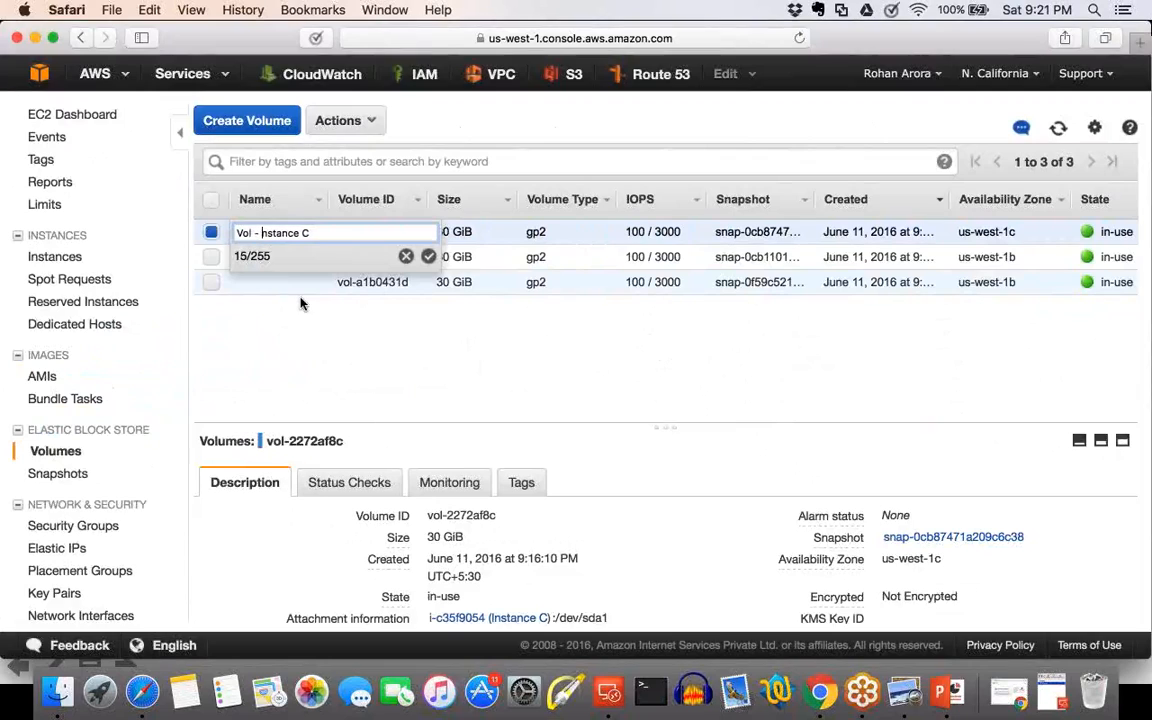
text(I)
click(311, 417)
Name volume vol-2272af8c, attached to Instance C, as Vol - instance C.
double_click(290, 234)
text(voLU)
key(BackSpace)
key(BackSpace)
key(BackSpace)
key(BackSpace)
text(vol)
key(BackSpace)
key(BackSpace)
key(BackSpace)
text(Vol - i)
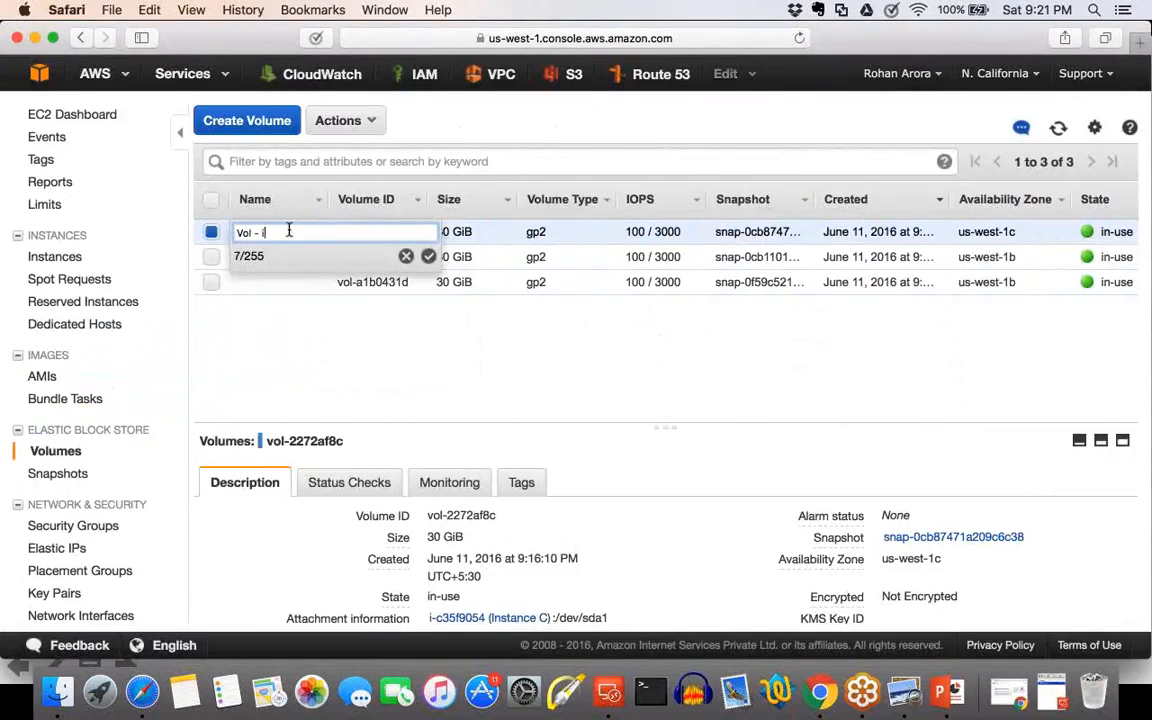
text(nstance C)
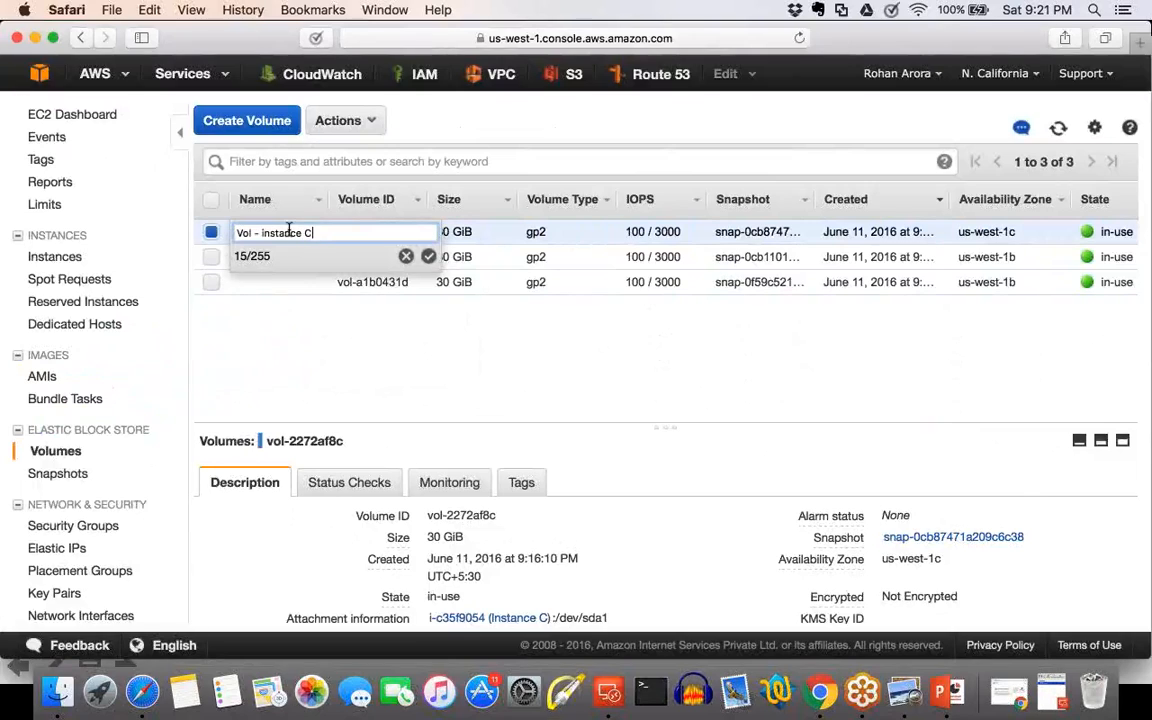
key(Return)
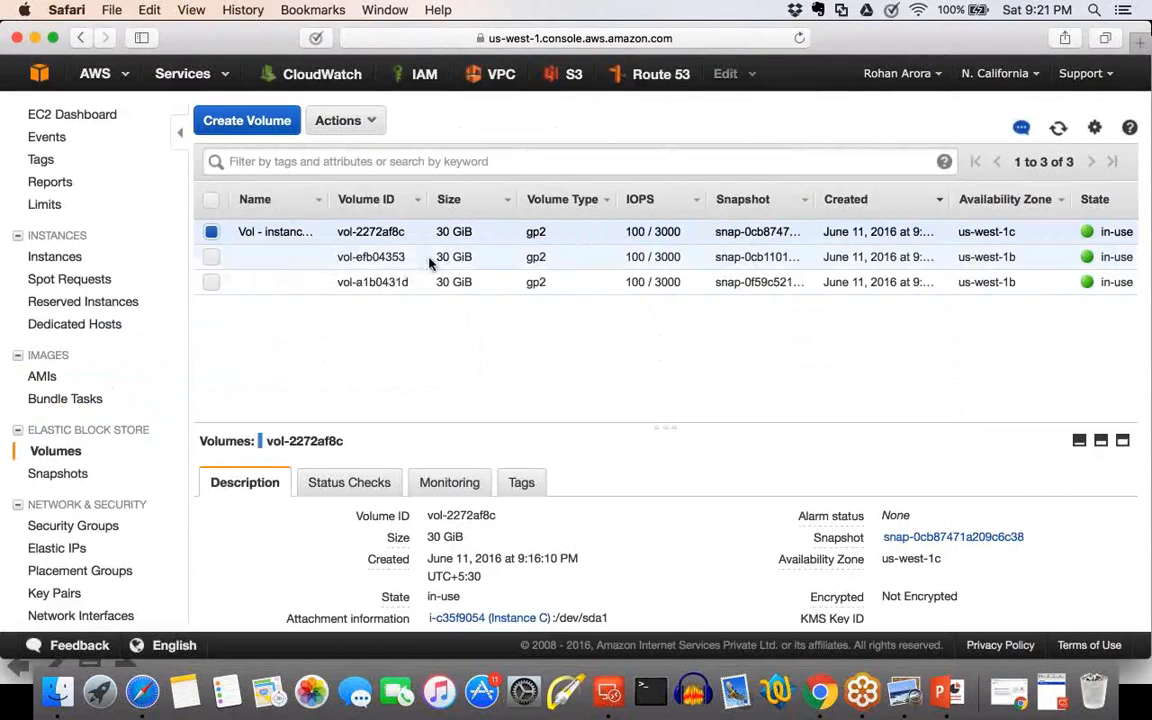
Check which instance volume vol-efb04353 is attached to and name the volume Vol - Instance B.
click(311, 257)
click(378, 364)
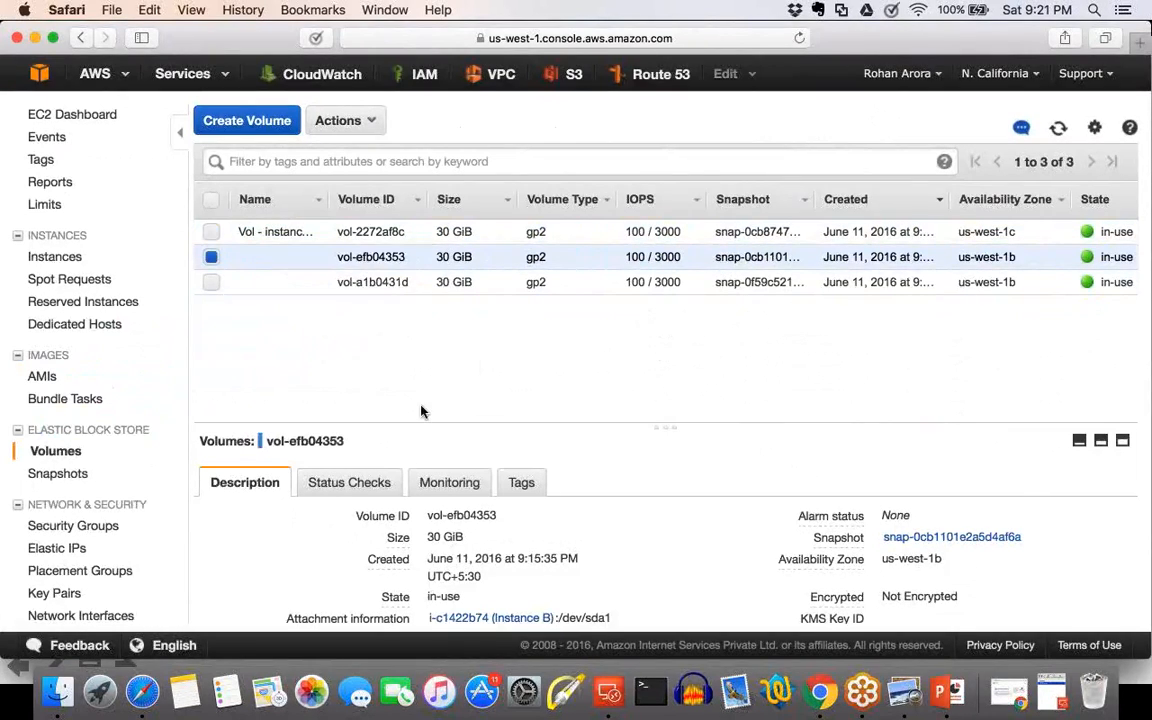
scroll(469, 390, down, 2)
scroll(469, 390, up, 2)
scroll(469, 390, down, 1)
click(313, 257)
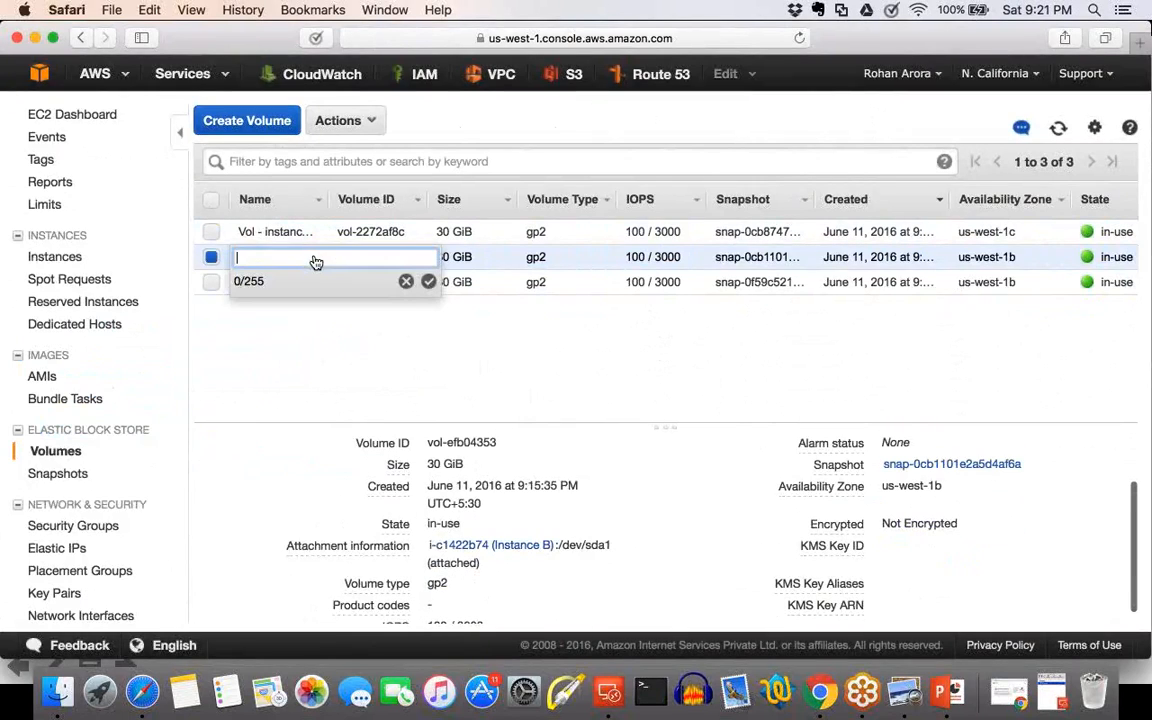
text(vol)
key(BackSpace)
key(BackSpace)
key(BackSpace)
text(vo)
key(BackSpace)
text(ol - instan)
key(BackSpace)
key(BackSpace)
key(BackSpace)
key(BackSpace)
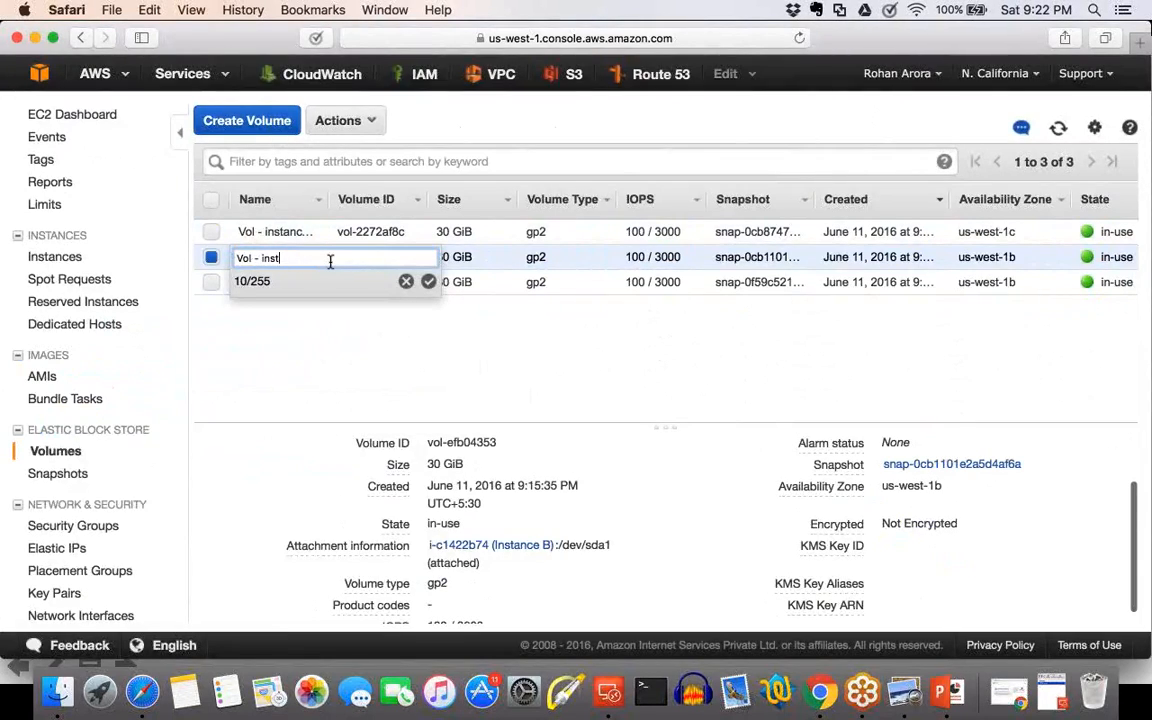
key(BackSpace)
key(BackSpace)
text(Instance B)
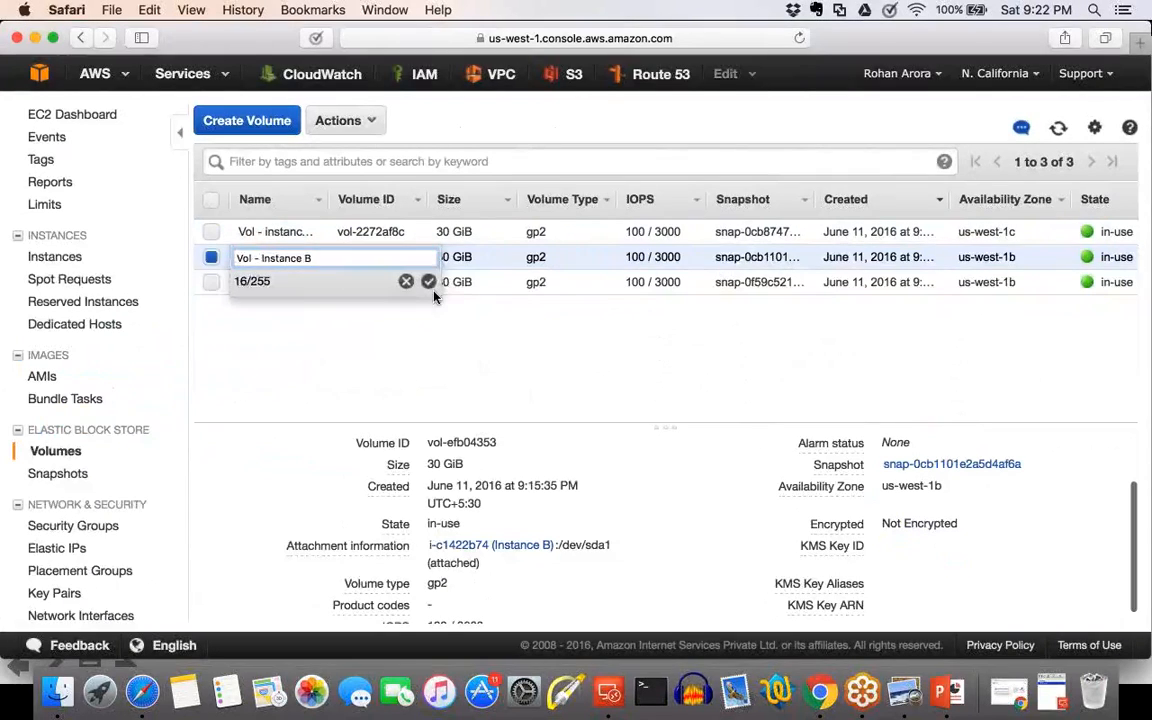
click(430, 284)
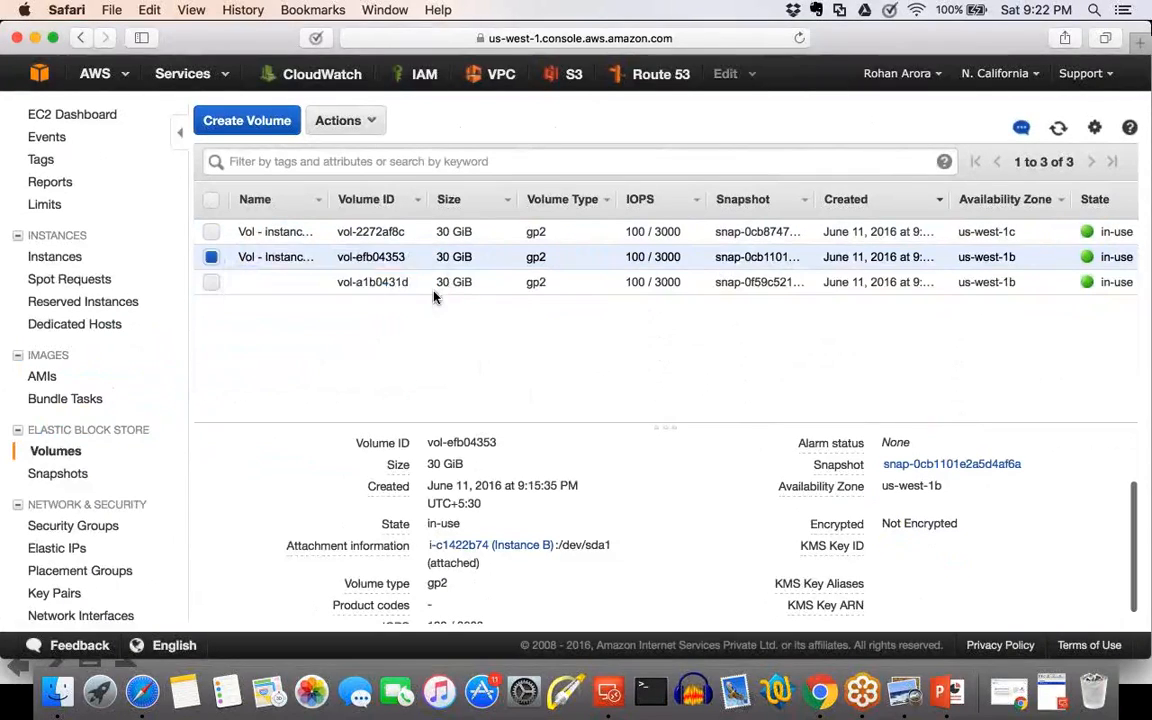
Name volume vol-a1b0431d, attached to Instance A, as Vol -Instance A.
click(311, 283)
text(vol)
key(BackSpace)
key(BackSpace)
key(BackSpace)
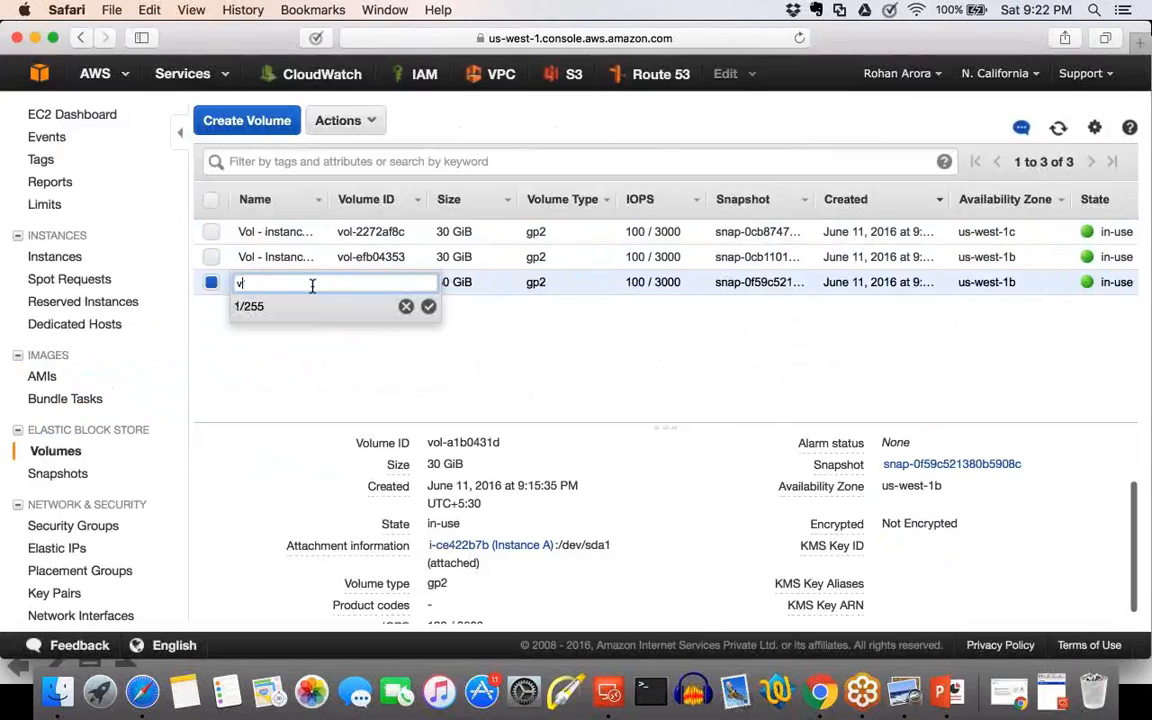
text(Vol -)
key(BackSpace)
text(Instance A)
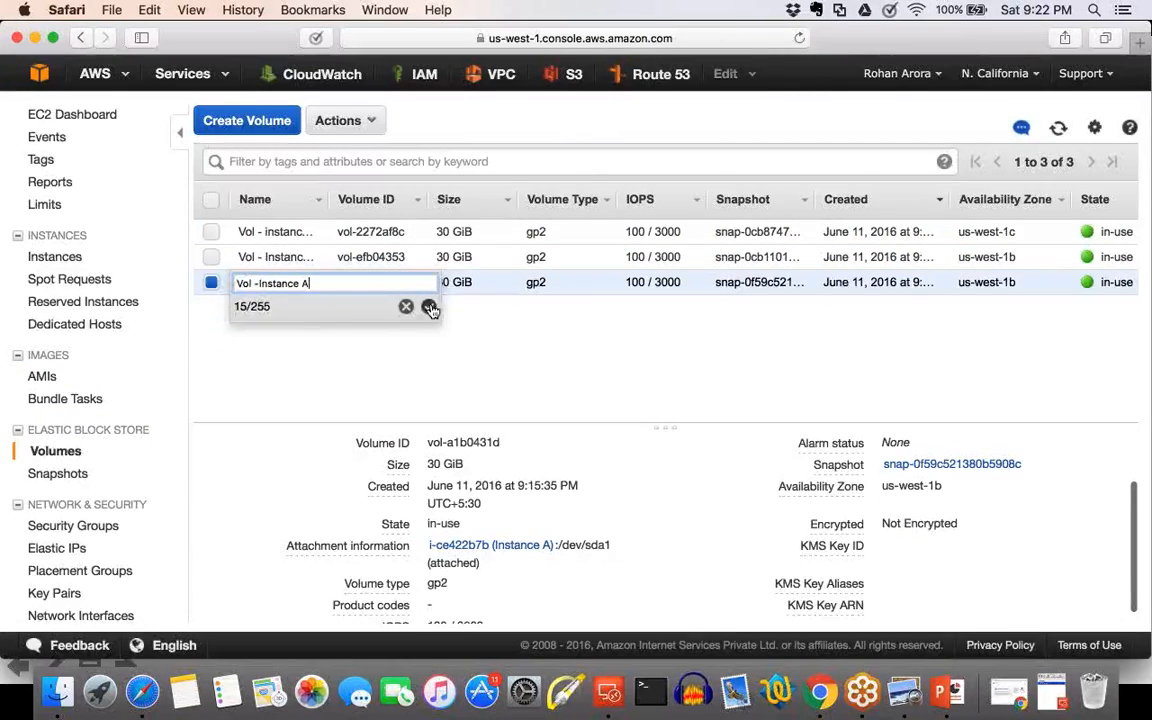
click(428, 306)
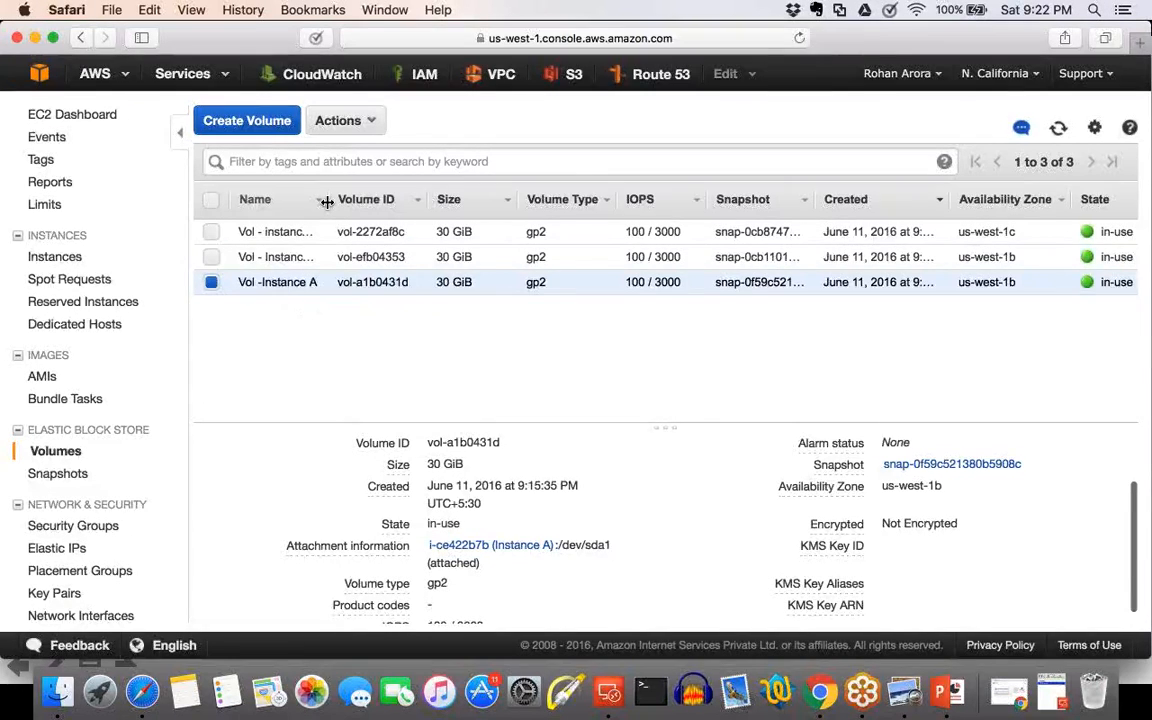
Widen the Name column to show full volume names and correct the last volume's name to Vol - Instance A.
drag(327, 202, 436, 216)
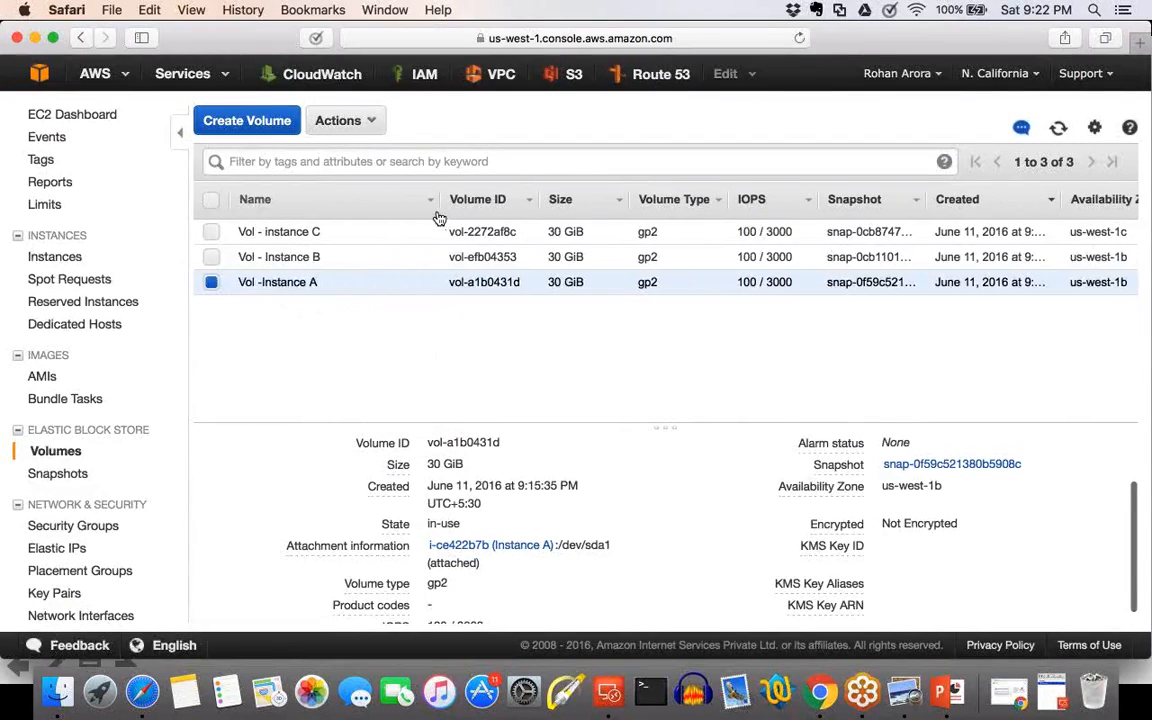
click(418, 282)
click(261, 283)
click(428, 308)
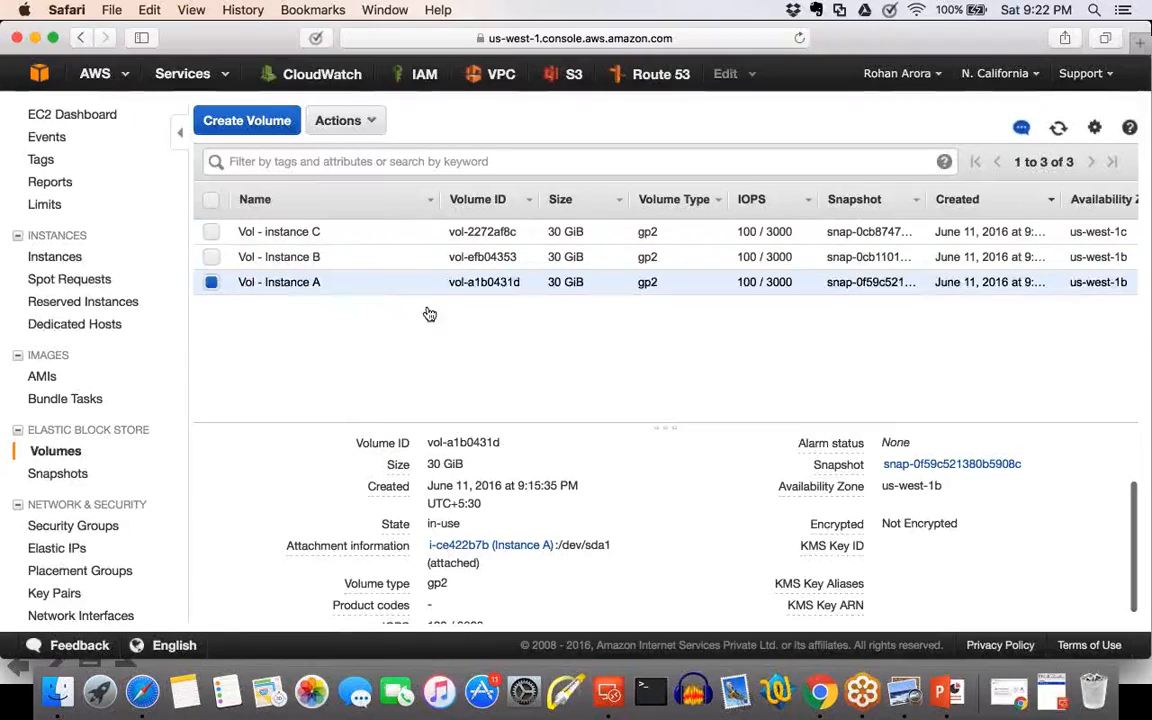
Compare the details of Vol - Instance A in the AWS console with the instance information on the remote Windows desktop.
click(905, 692)
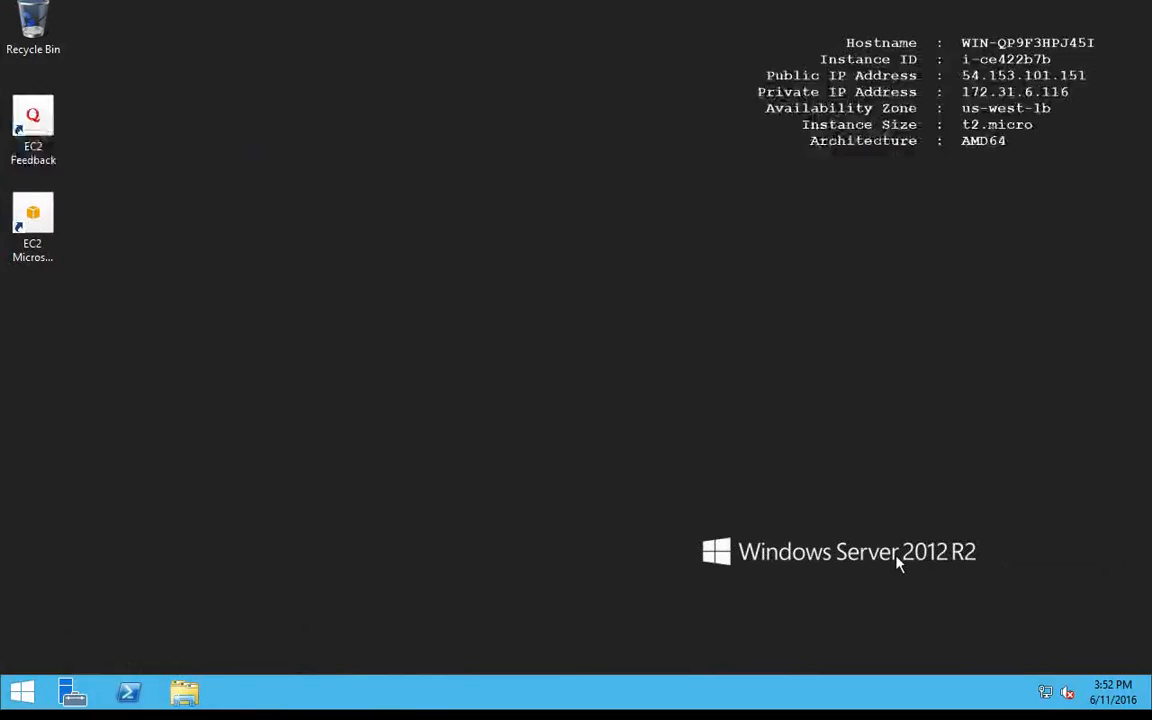
key(ctrl+Left)
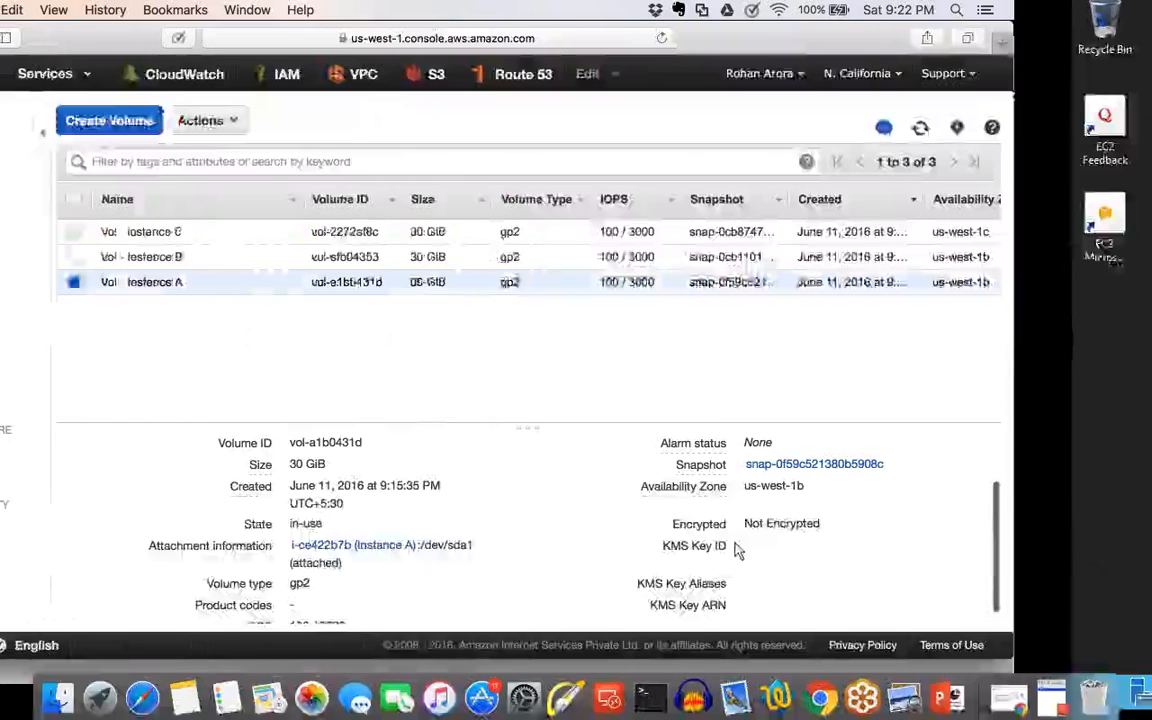
click(209, 286)
click(213, 287)
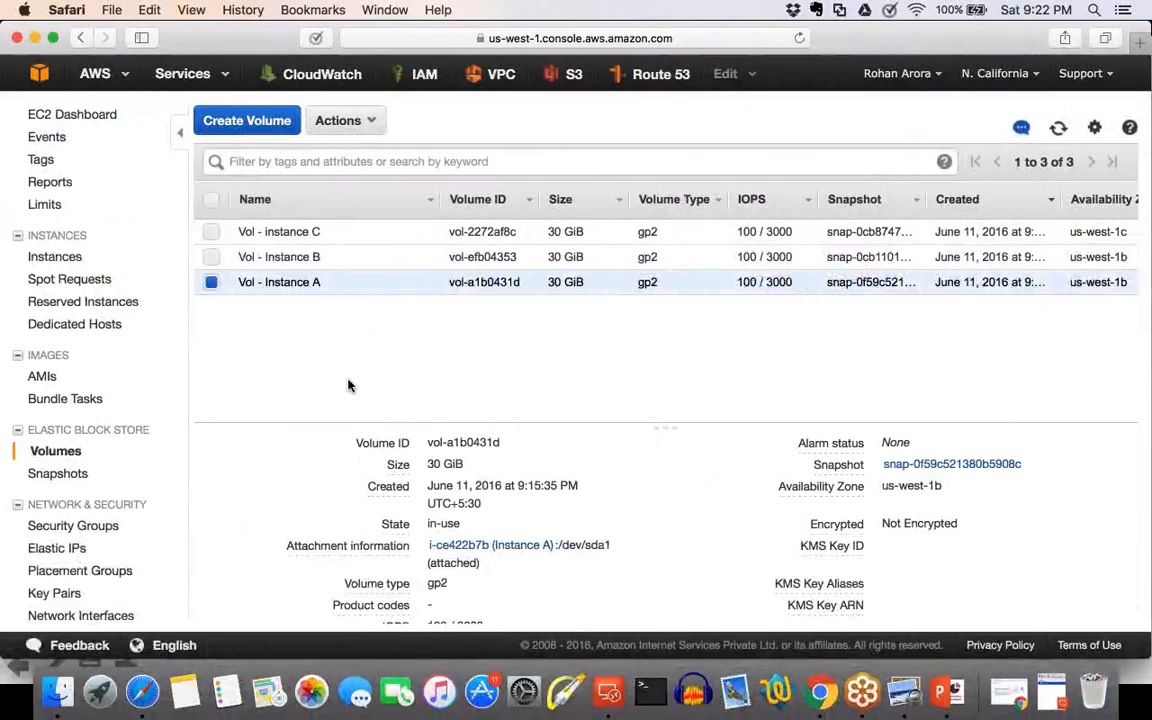
key(ctrl+Right)
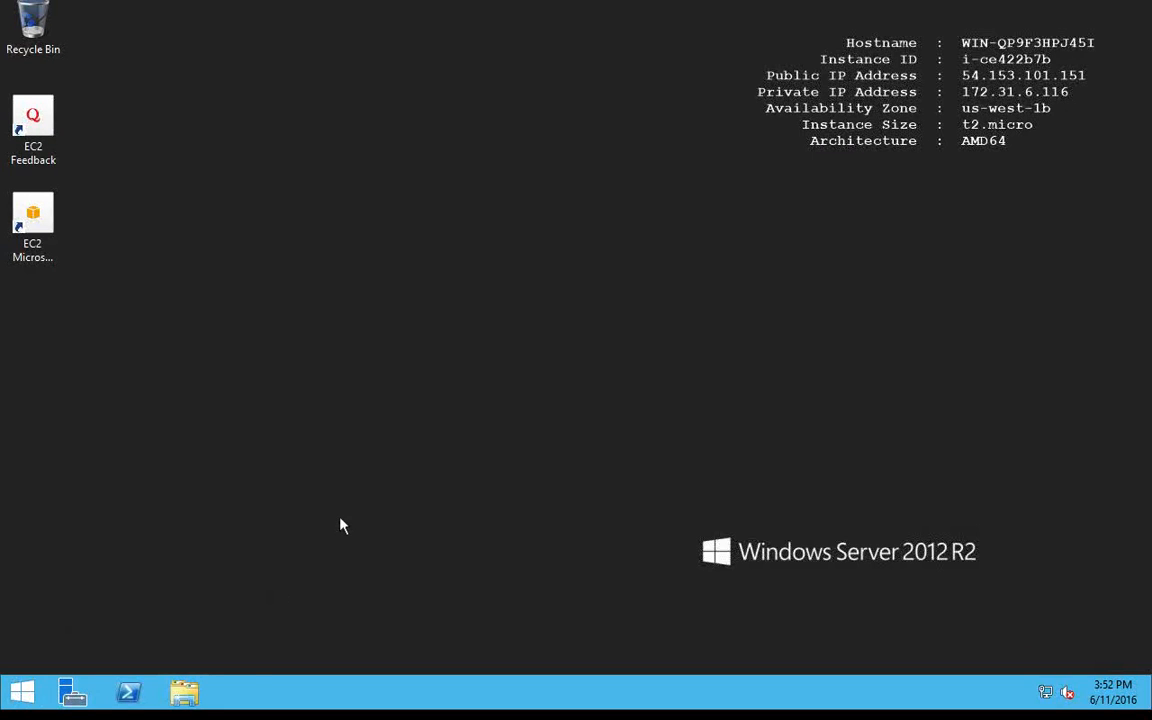
key(ctrl+Left)
key(ctrl+Right)
key(ctrl+Left)
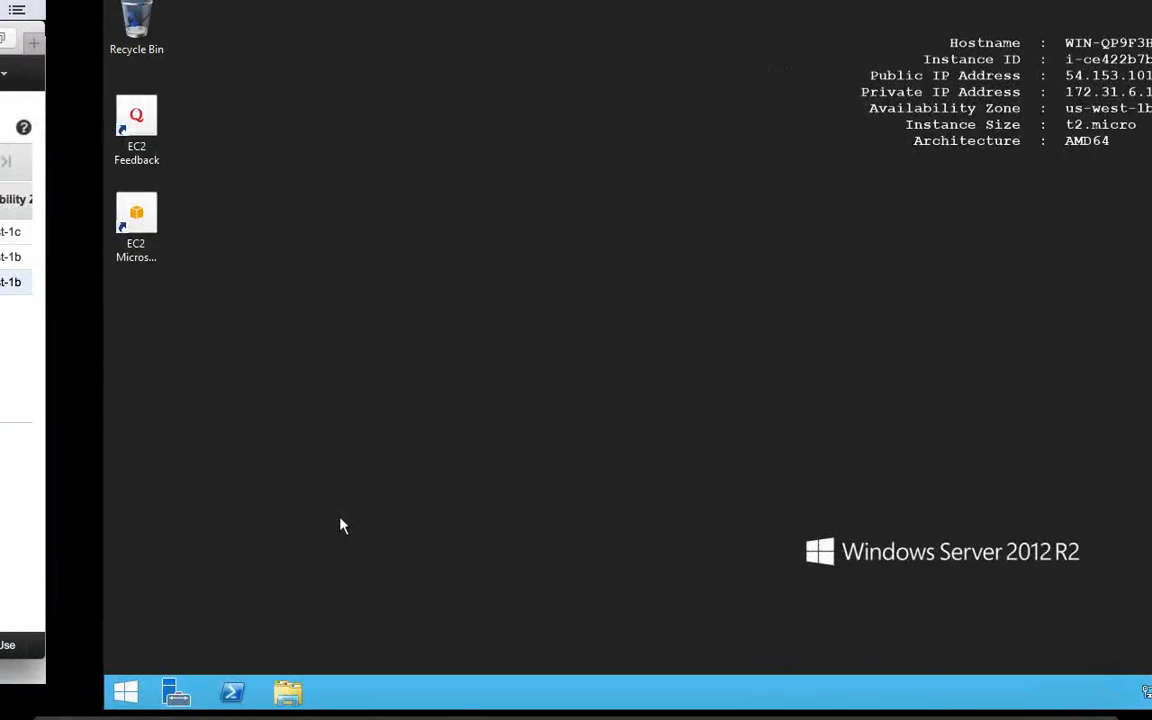
key(ctrl+Right)
key(ctrl+Left)
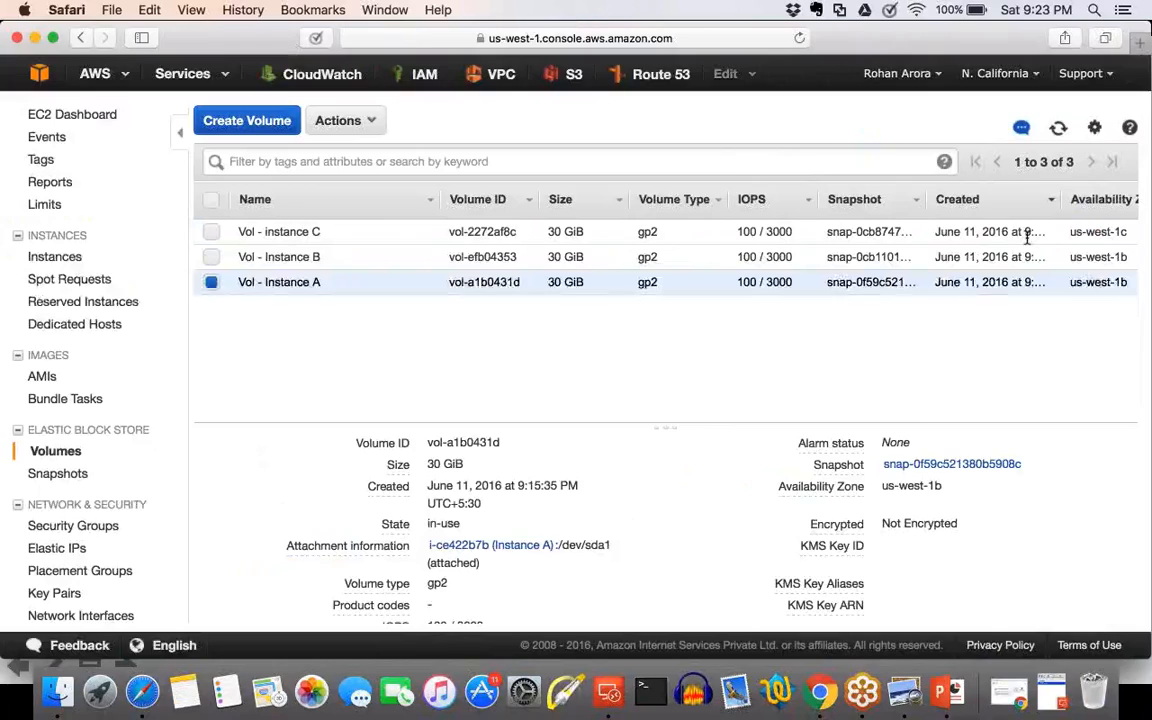
Switch to the remote Windows server and search for run to open the Run dialog.
key(ctrl+Right)
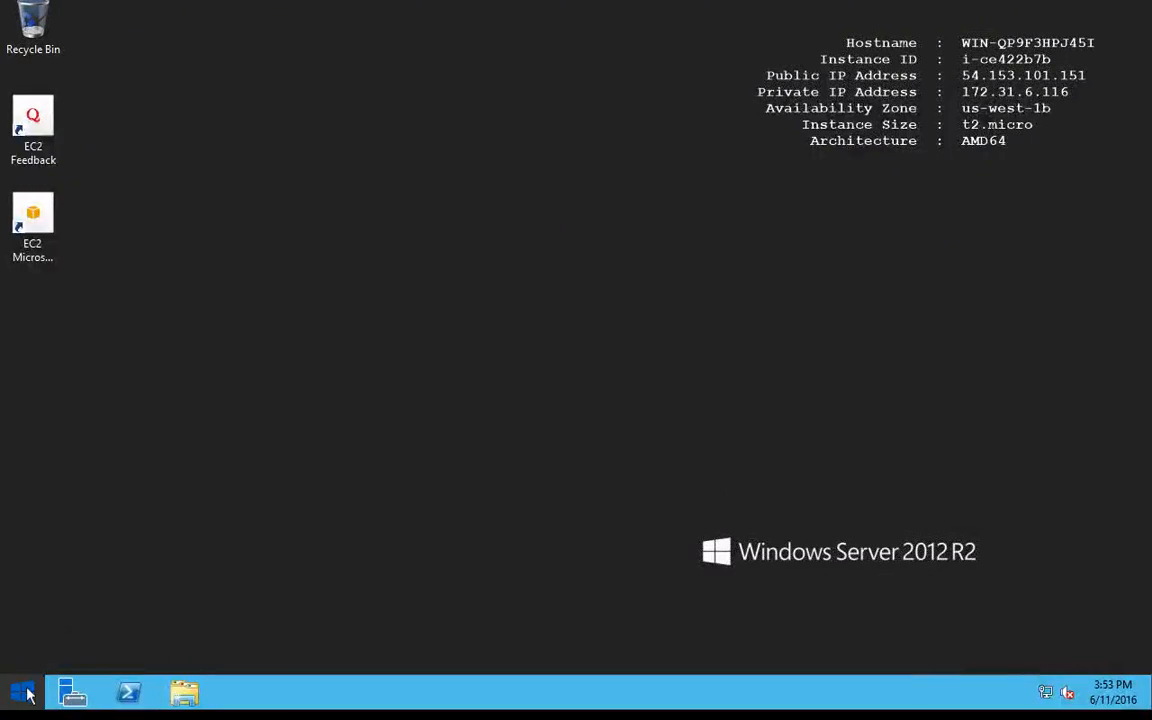
click(23, 692)
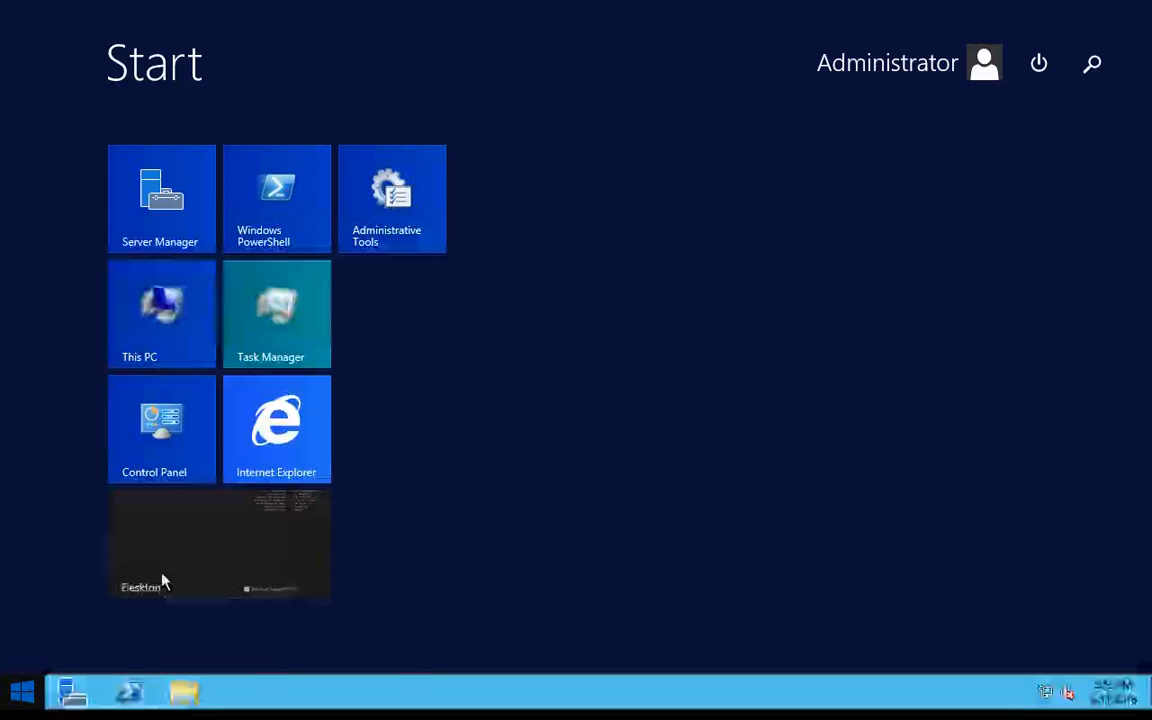
text(RUN)
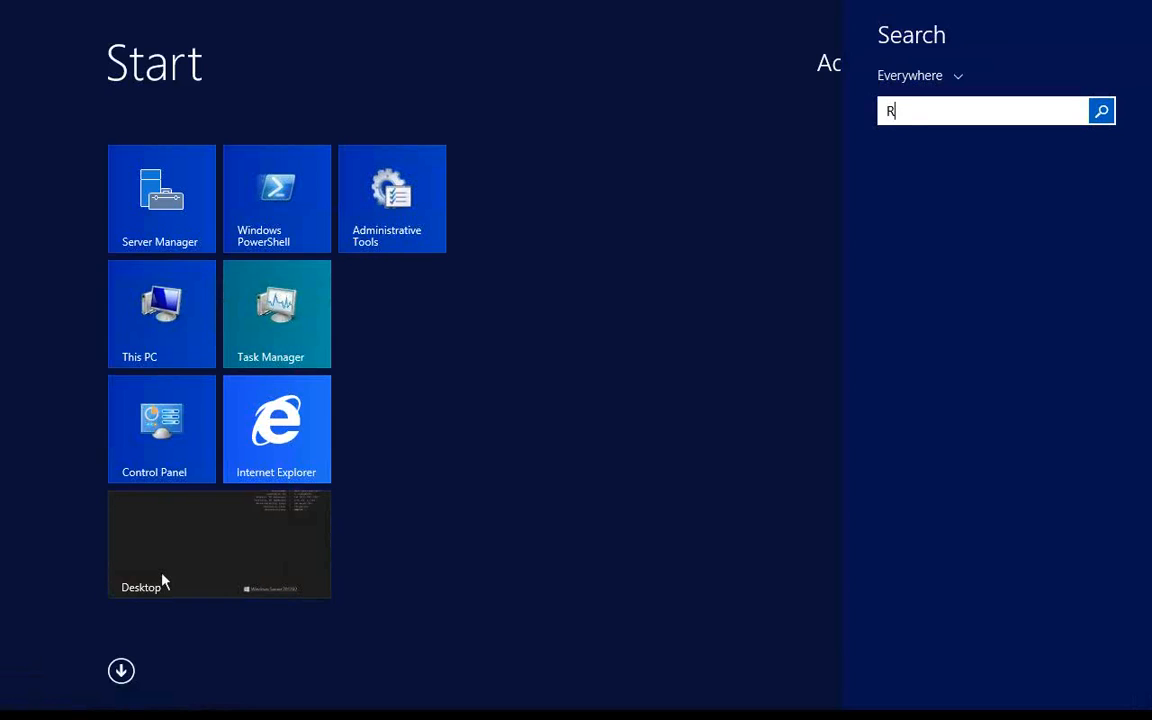
key(BackSpace)
key(BackSpace)
key(BackSpace)
text(run)
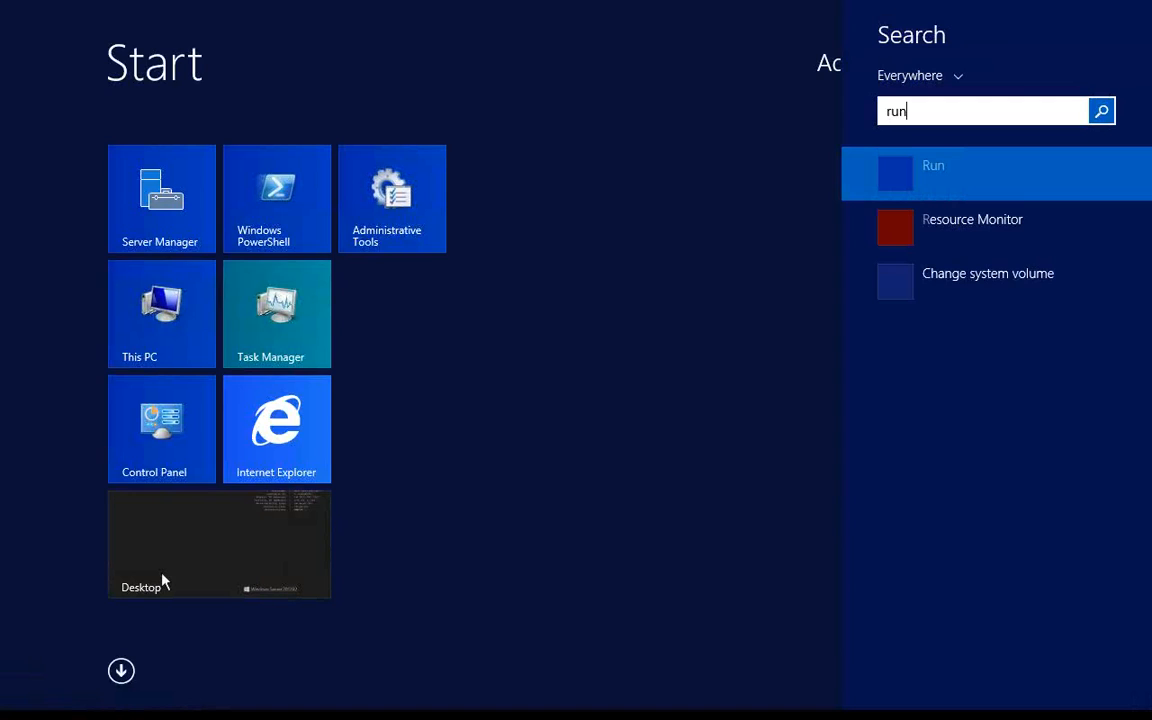
key(Return)
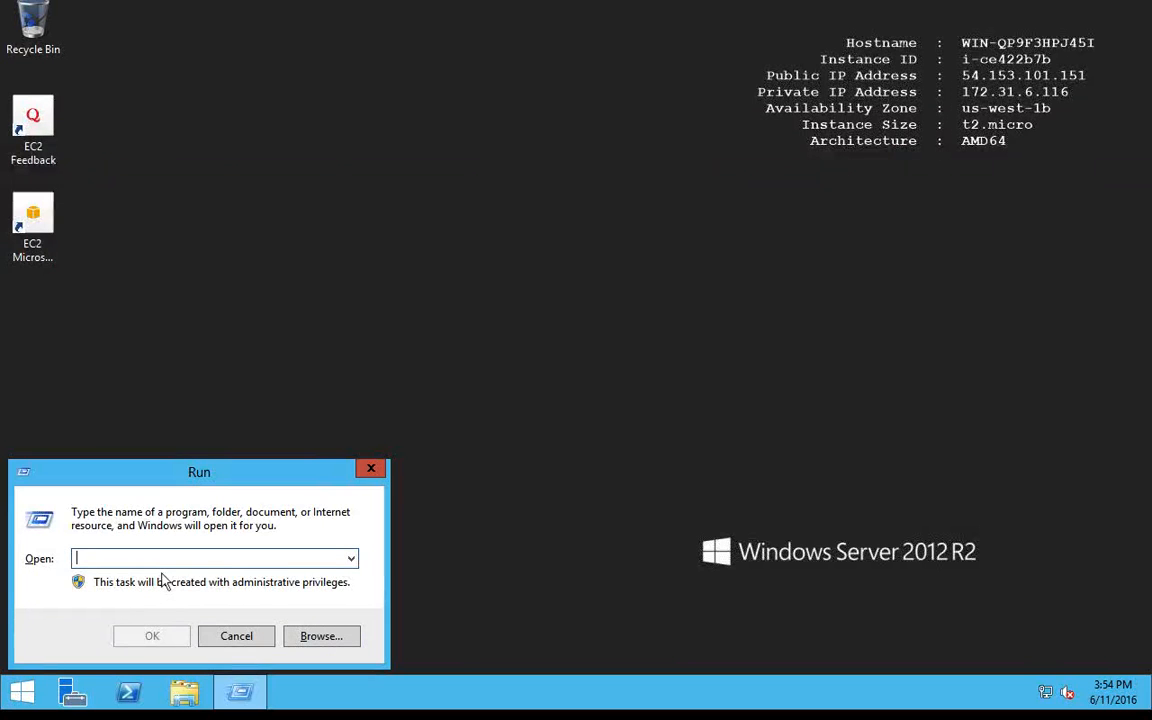
Launch Disk Management with diskmgmt.msc and maximize its window.
text(diskm)
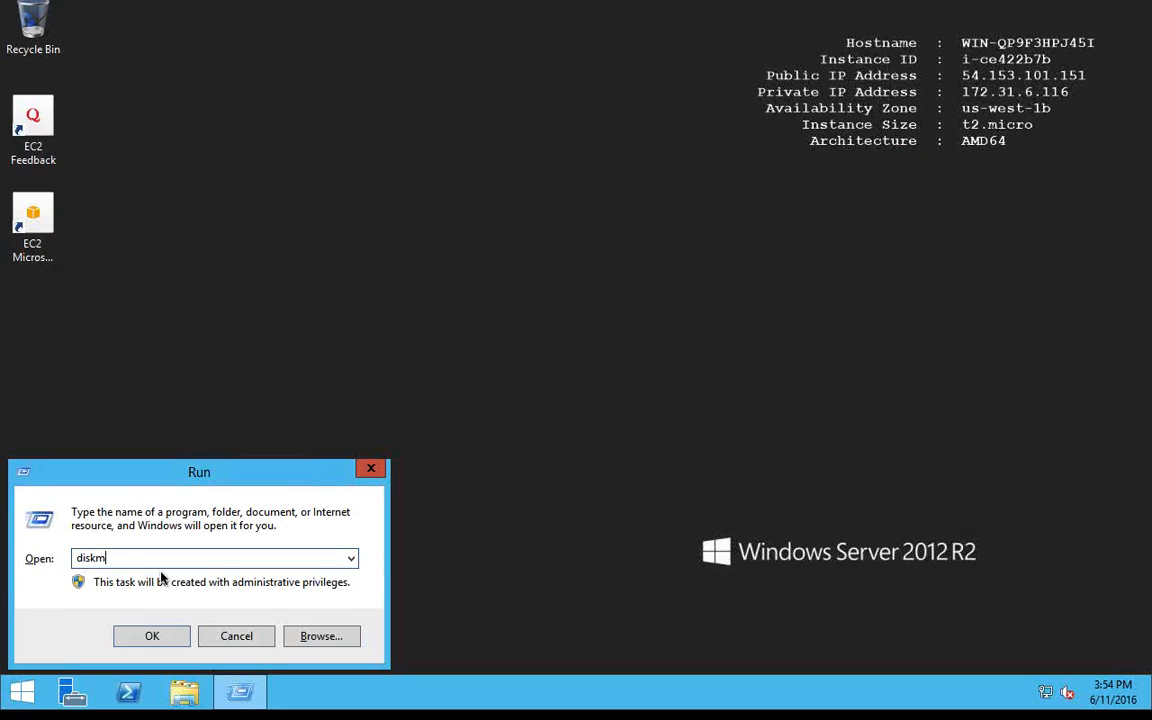
text(gmt.msc)
key(Return)
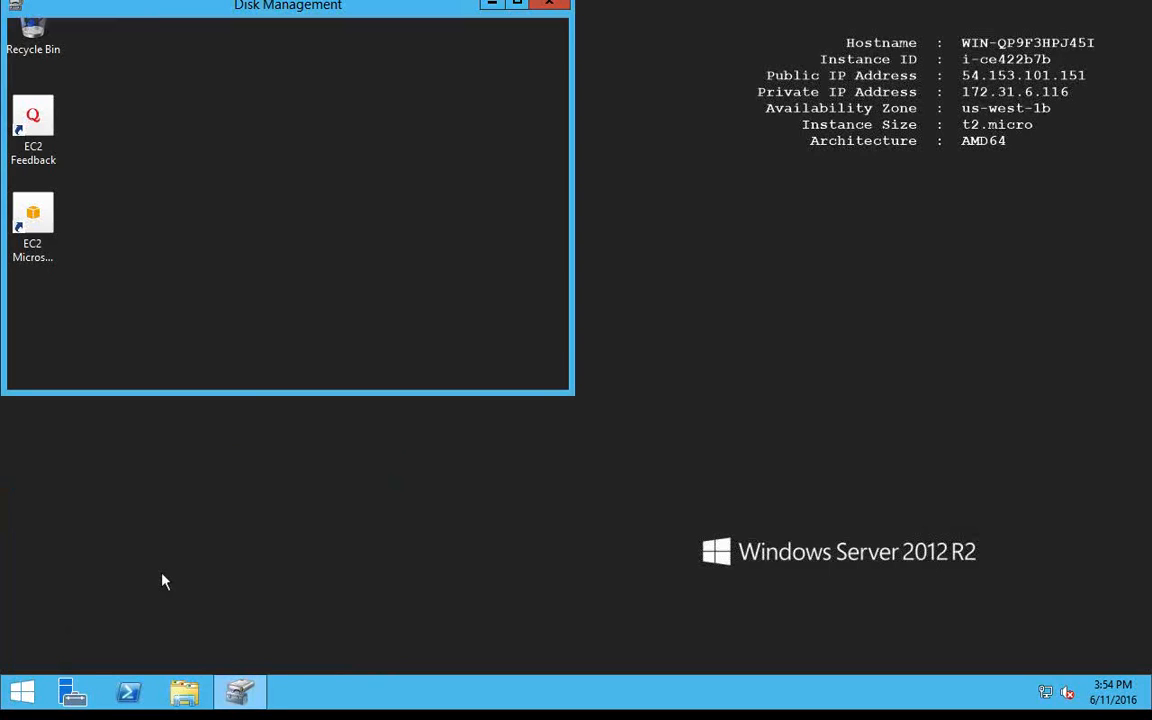
click(519, 4)
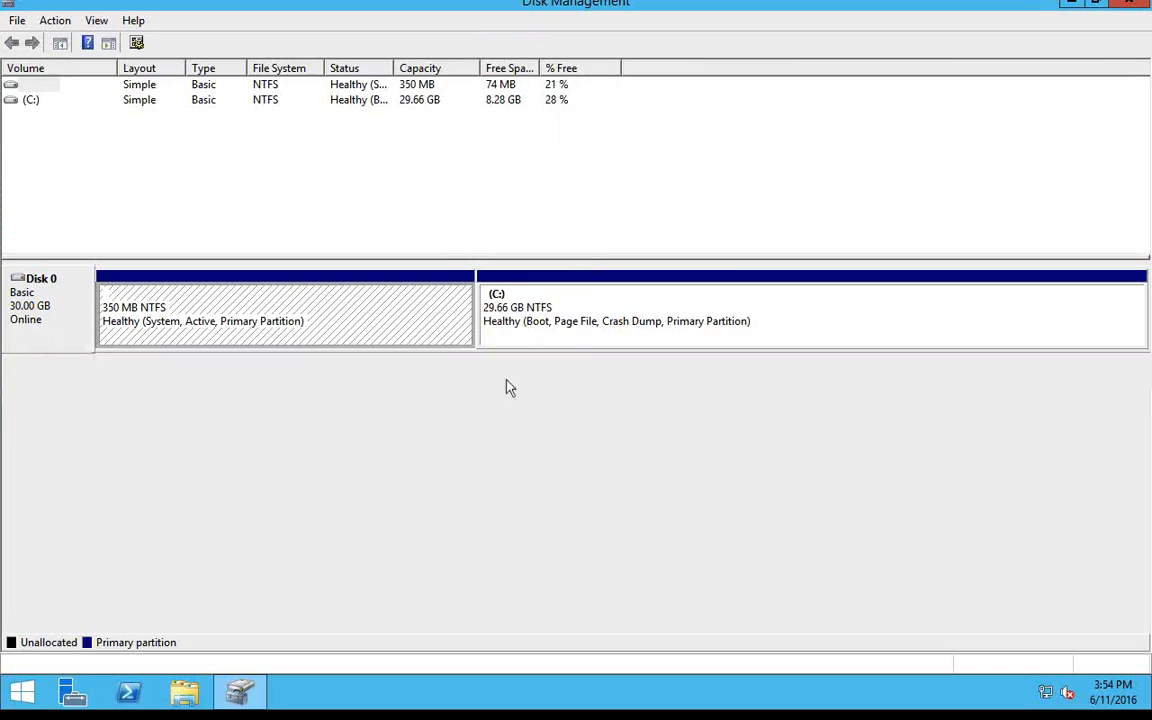
Inspect the partitions of Disk 0 and compare them with the size of Vol - Instance A in the AWS console.
click(520, 325)
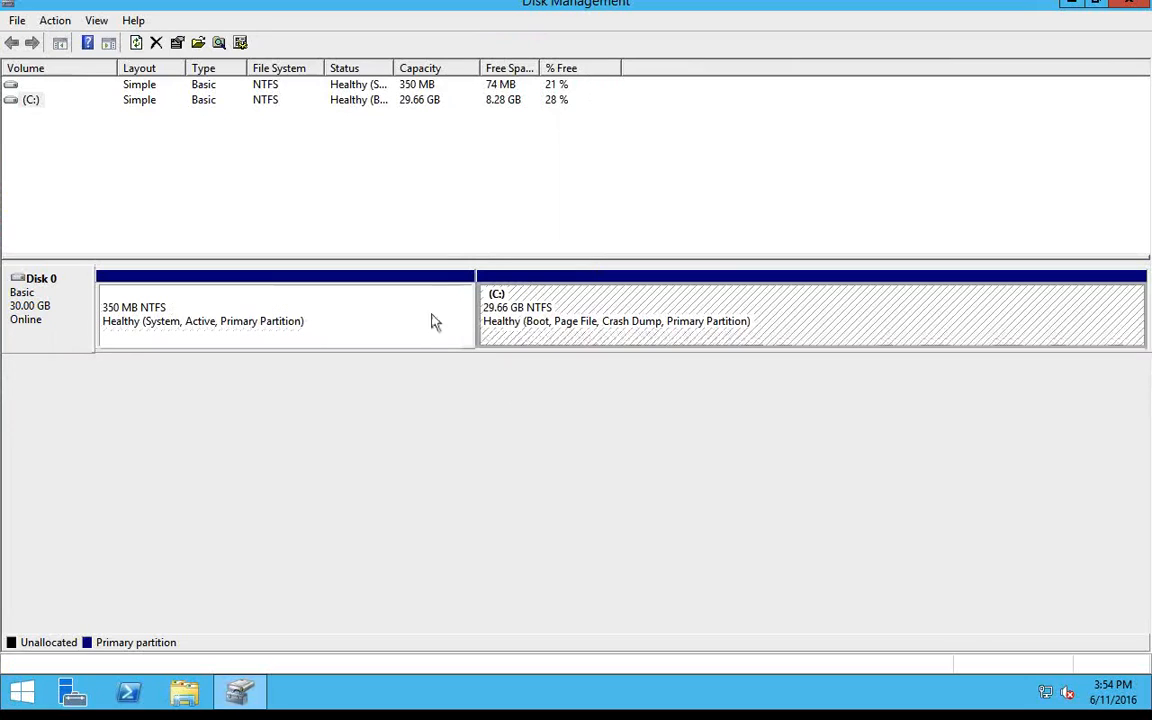
click(320, 316)
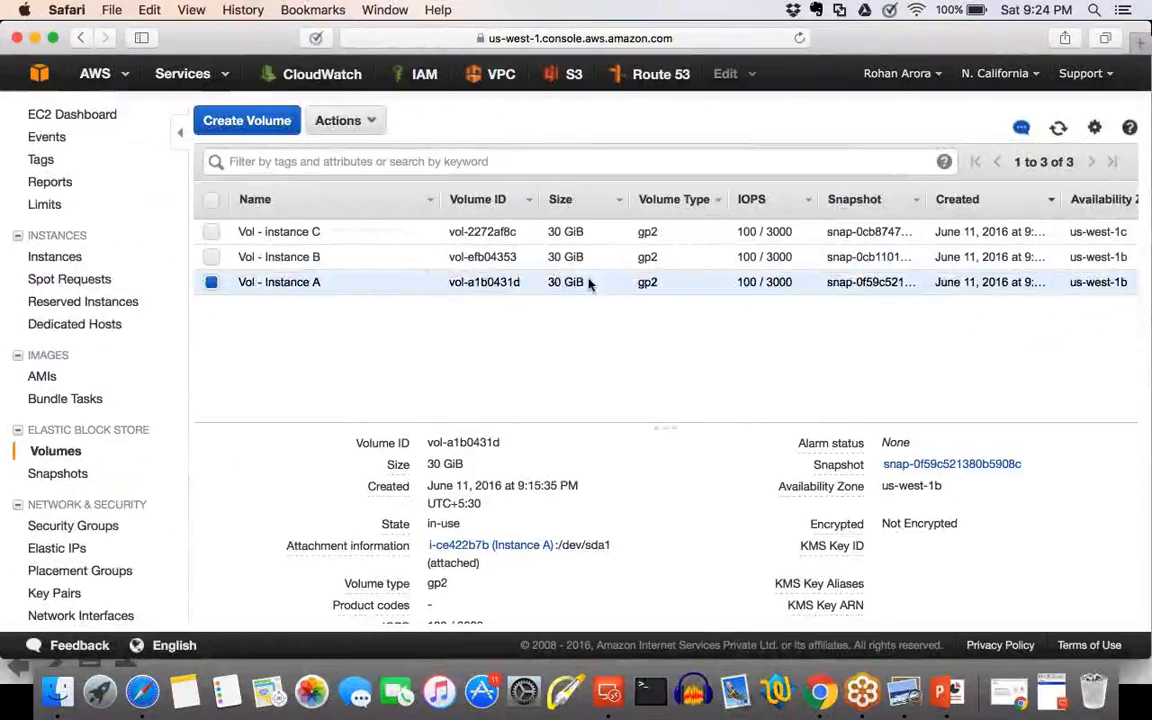
drag(591, 283, 548, 283)
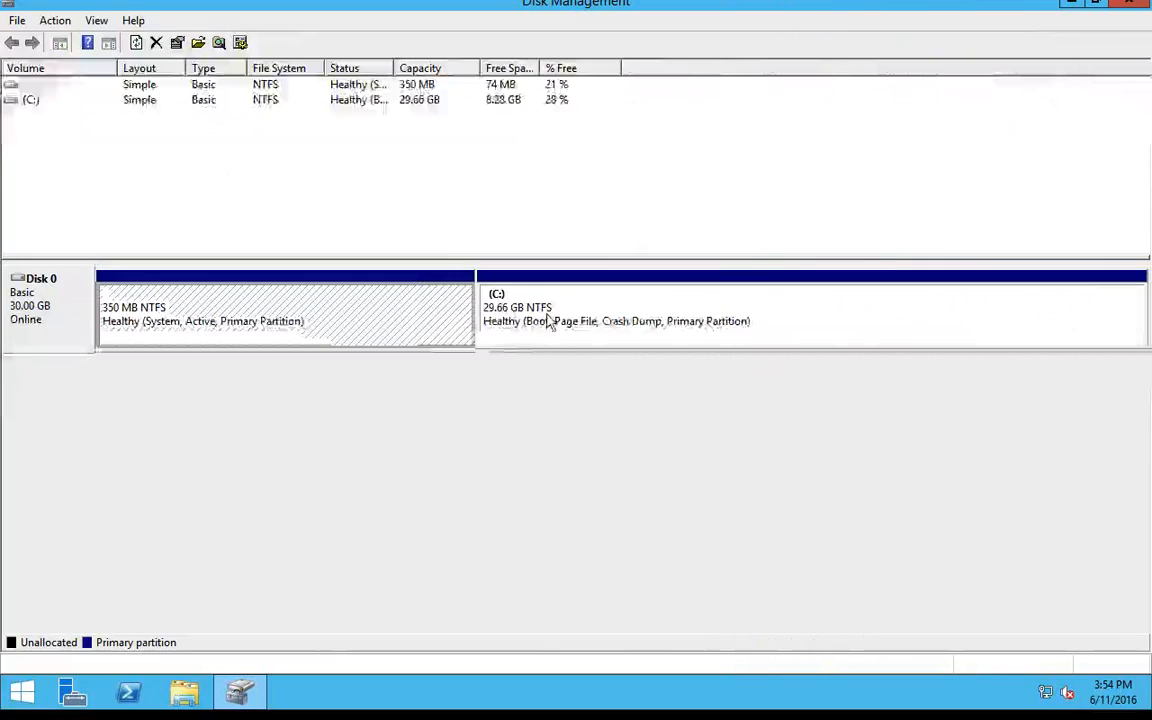
click(548, 320)
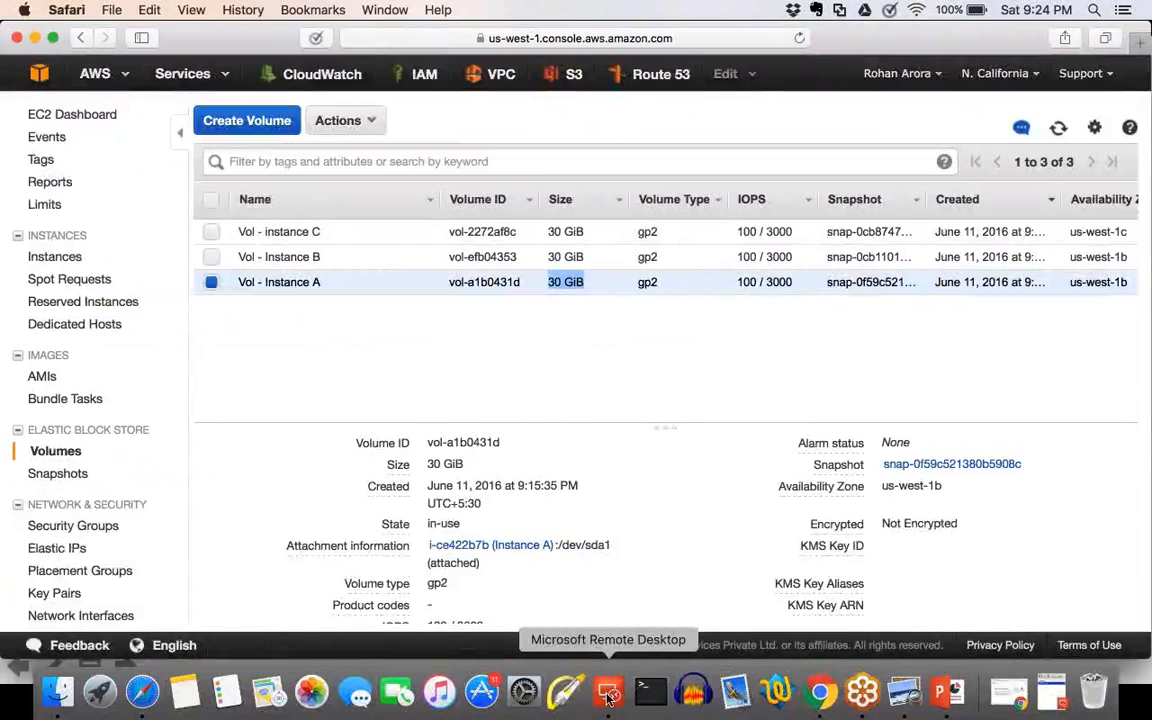
click(608, 690)
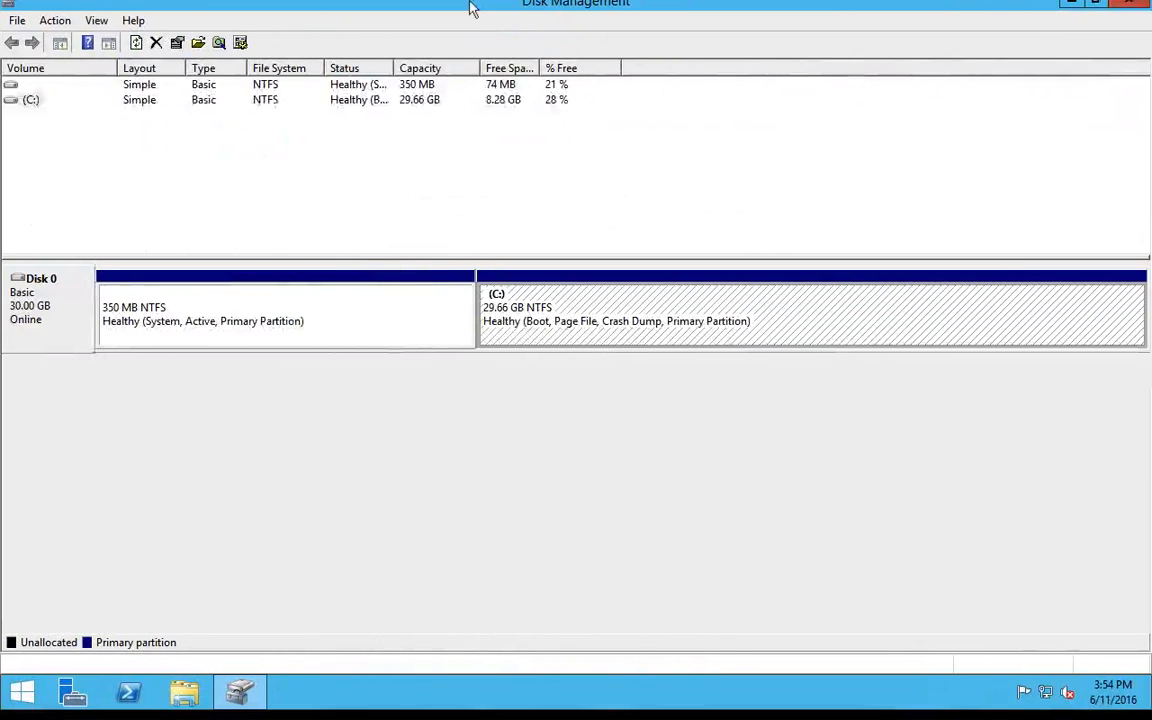
Compare the server's desktop information with Instance A's details in the AWS console and recheck the C: partition in Disk Management.
click(1075, 4)
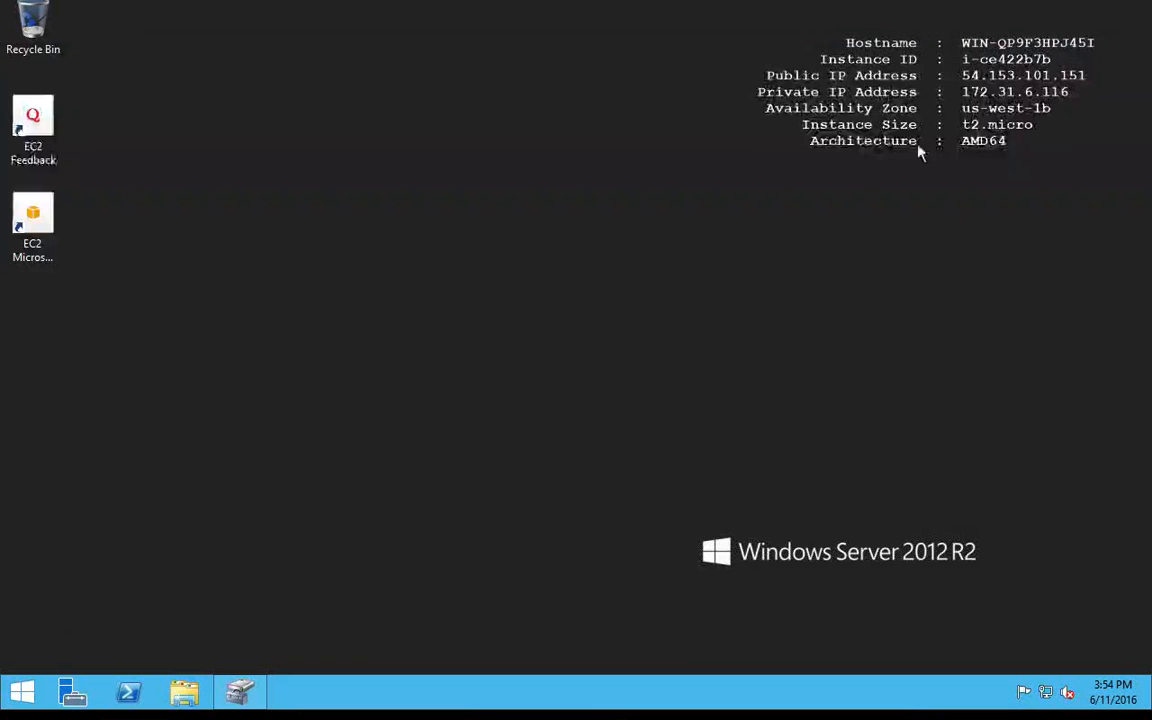
key(ctrl+Left)
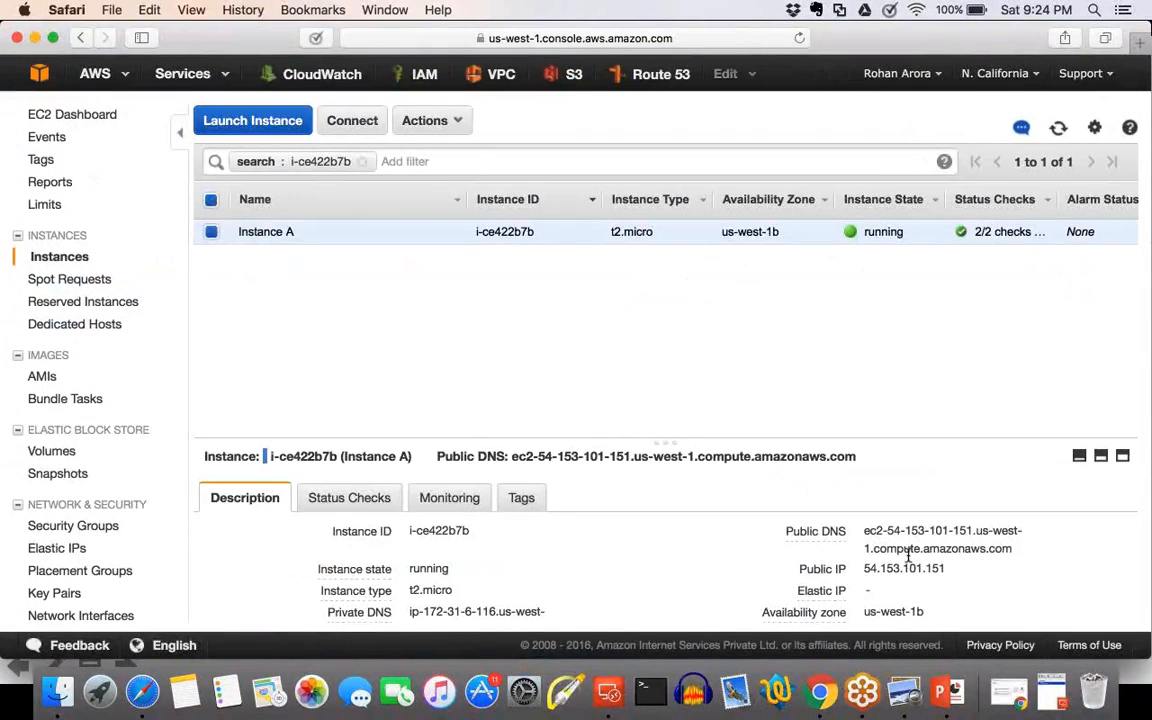
key(ctrl+Right)
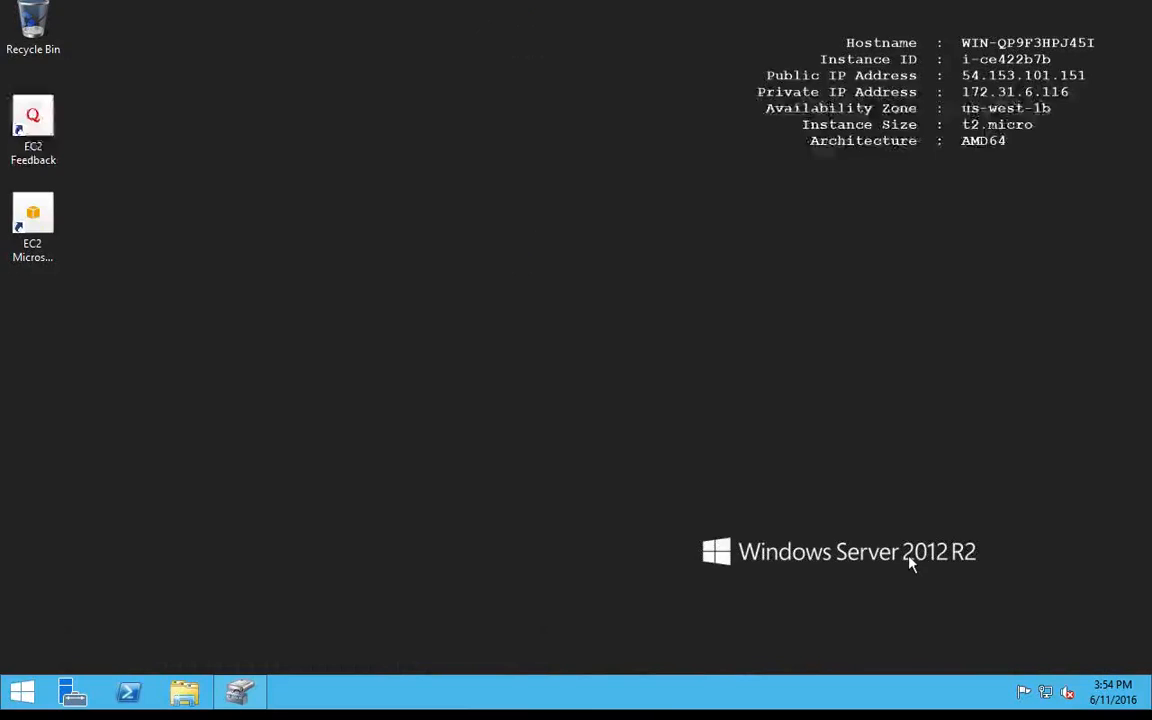
key(ctrl+Left)
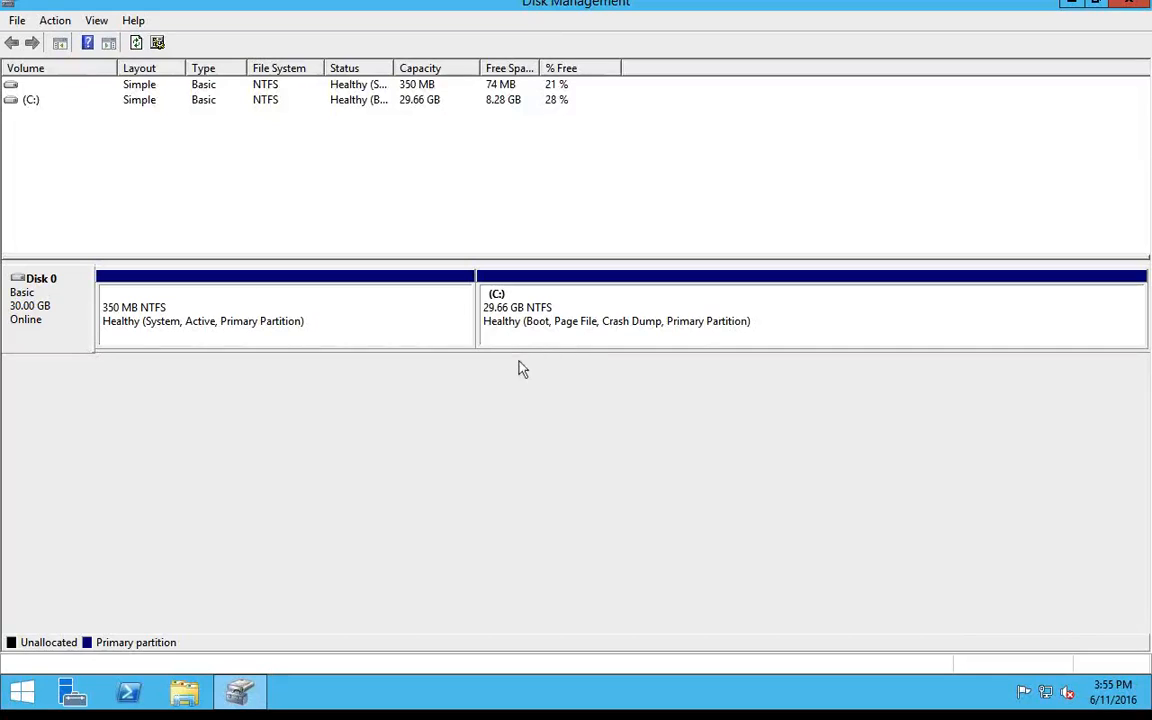
click(567, 343)
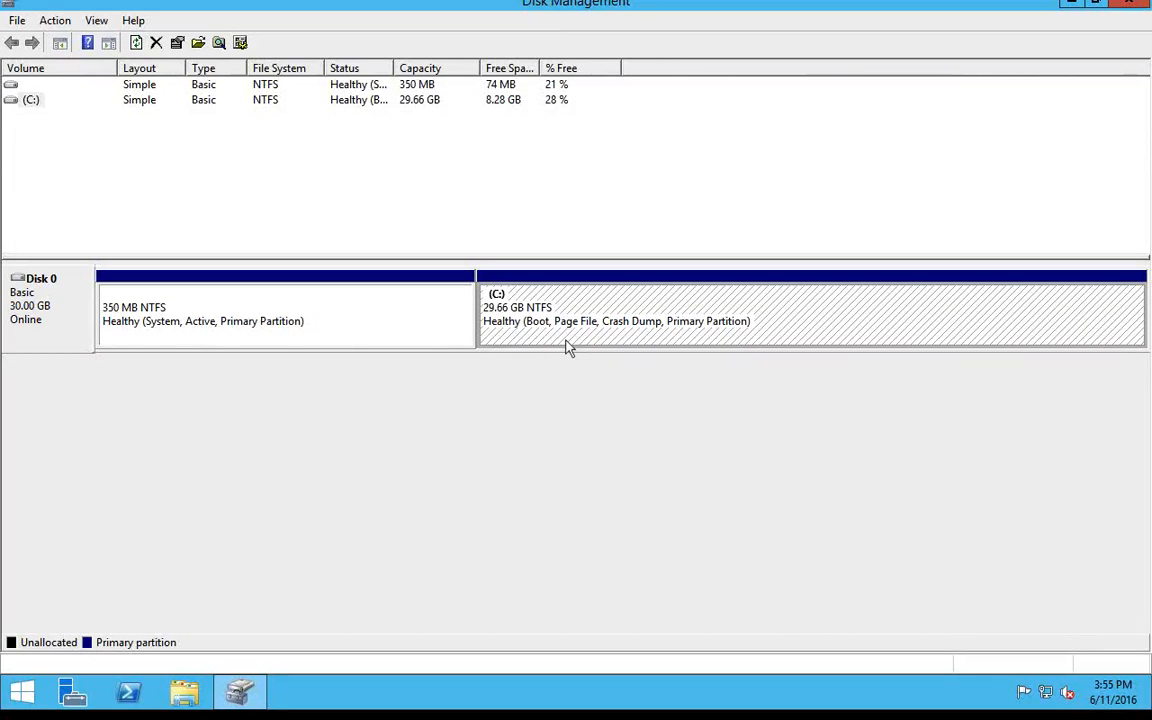
key(ctrl+Left)
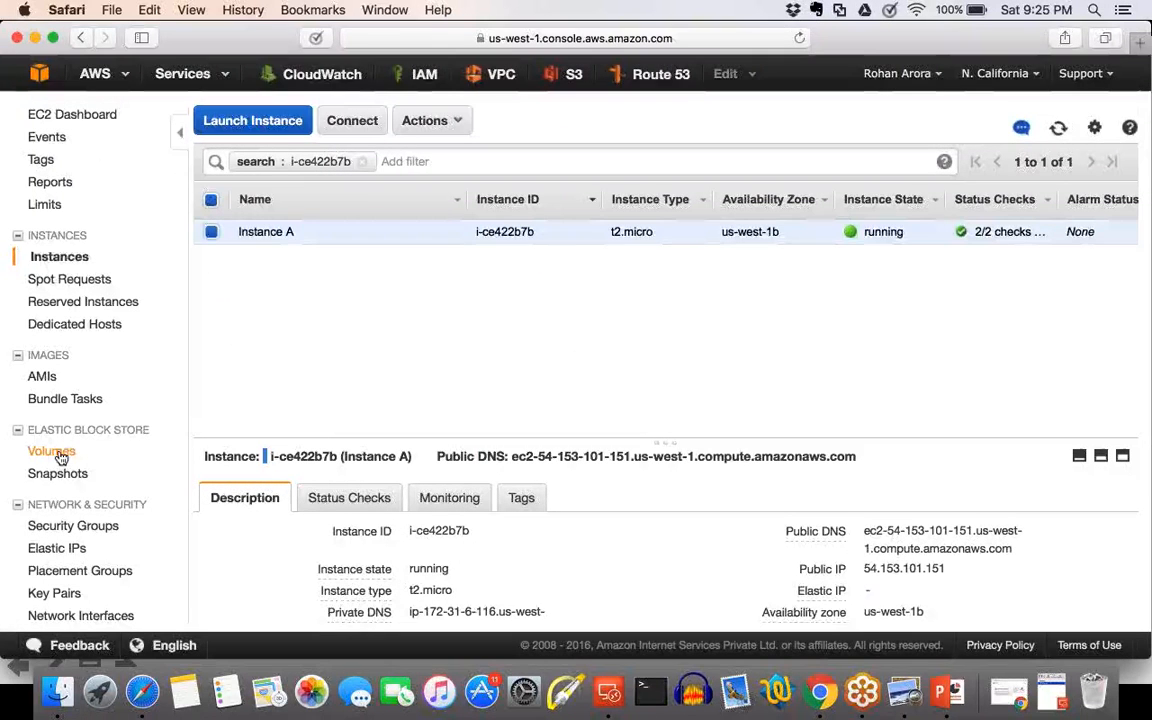
Open the Elastic Block Store volumes list and compare it with the remote server's disks in Disk Management.
click(52, 452)
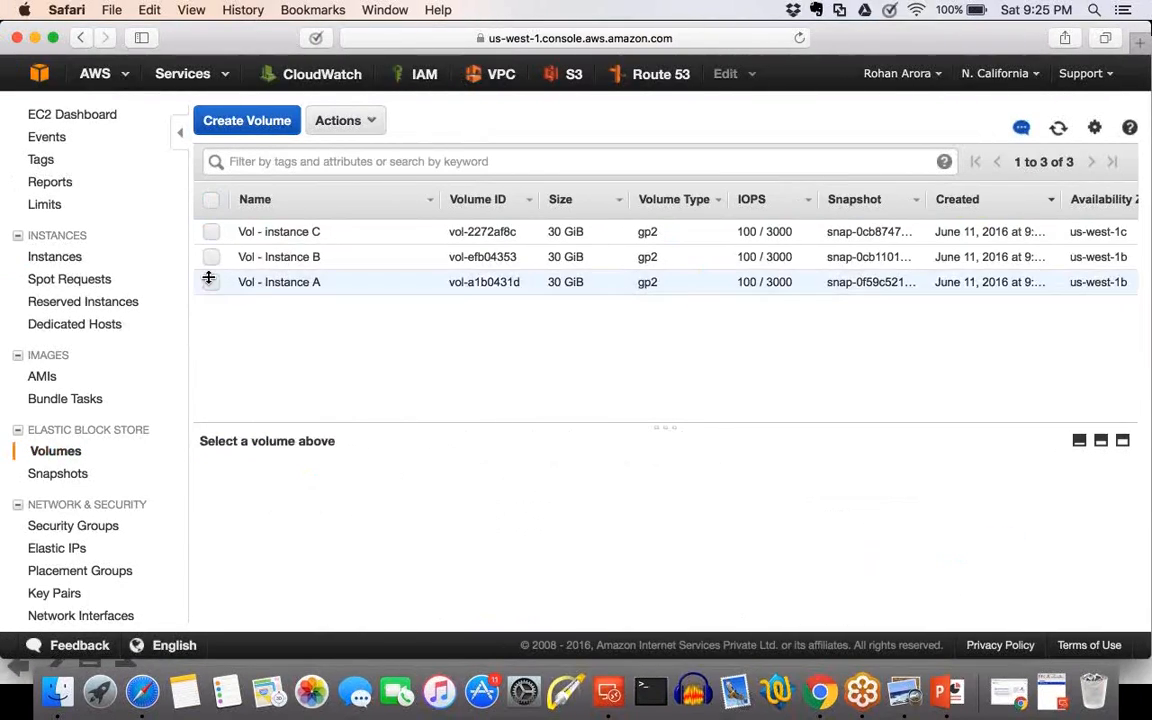
key(ctrl+Right)
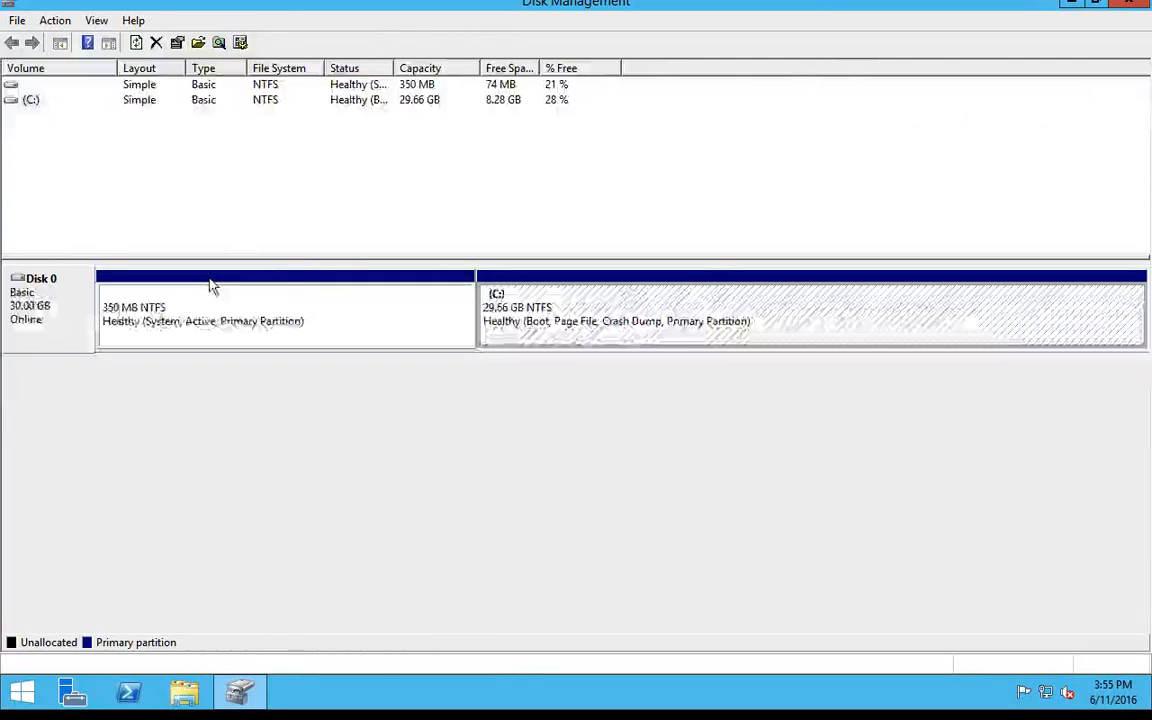
key(ctrl+Left)
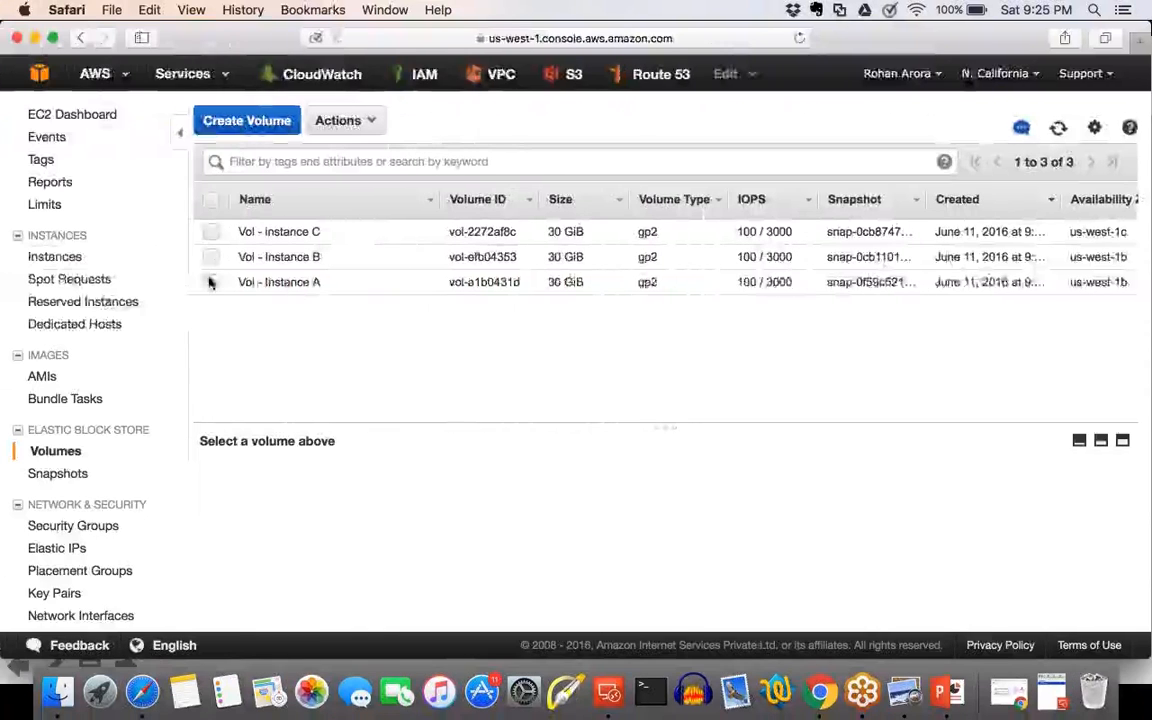
Start creating a General Purpose SSD (GP2) volume with a size of 10 GiB.
click(247, 121)
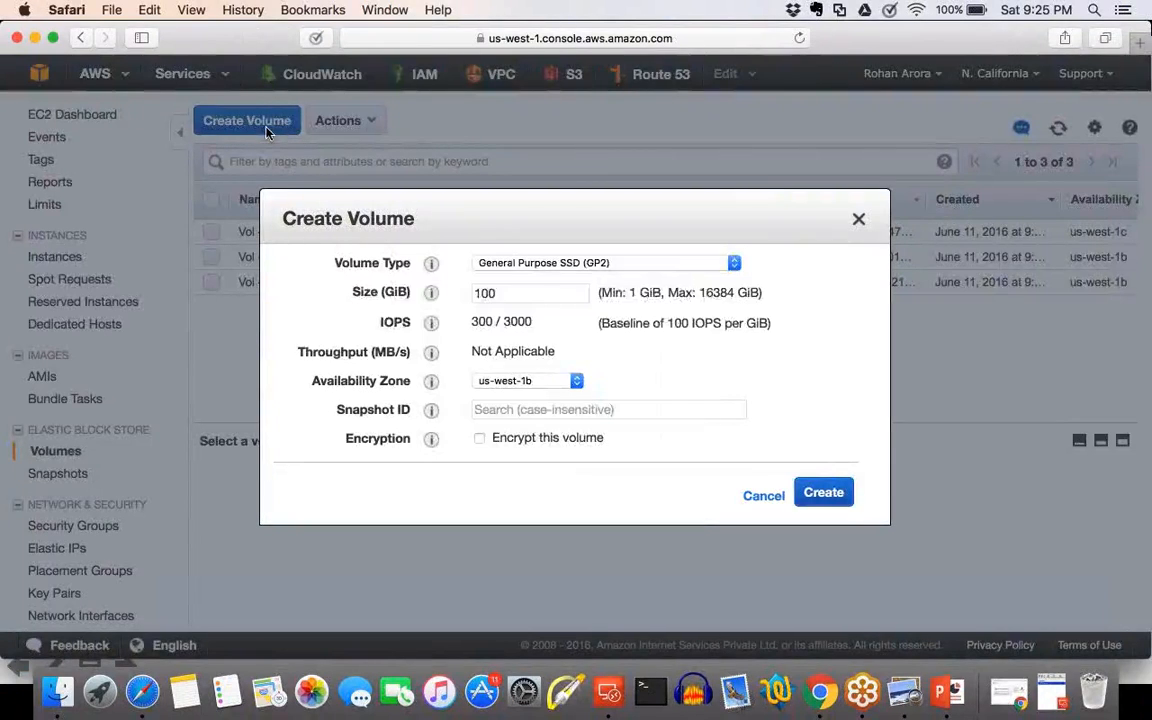
click(510, 264)
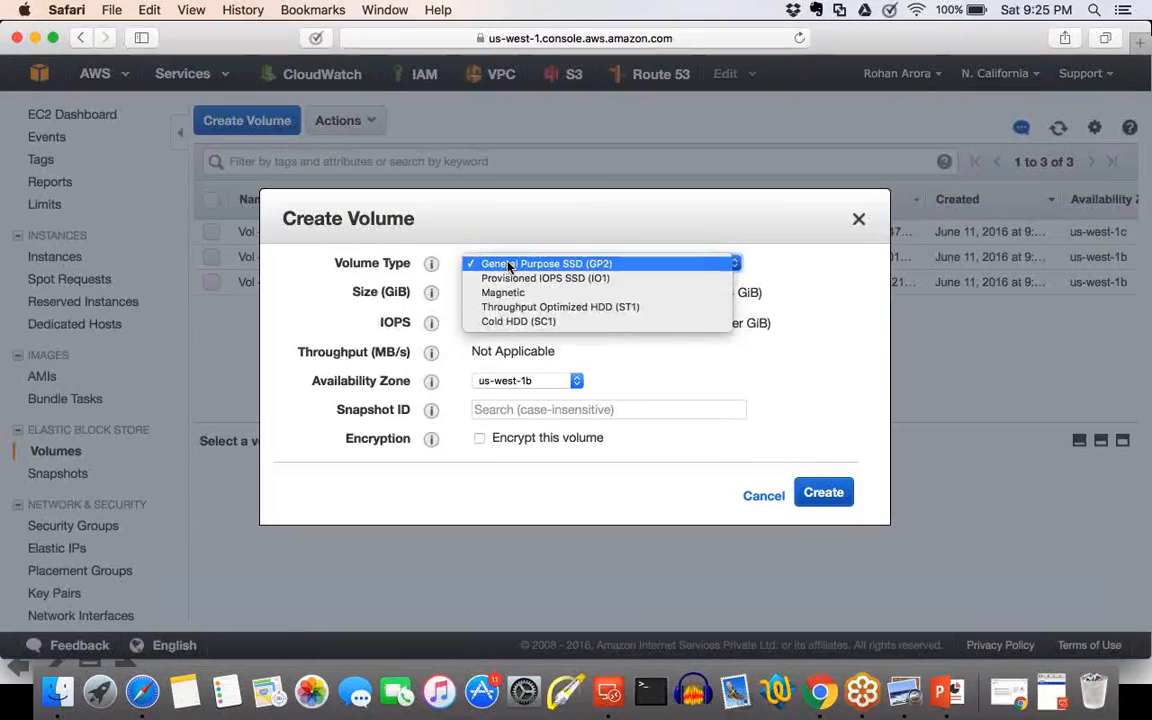
click(512, 265)
drag(514, 299, 432, 293)
text(10)
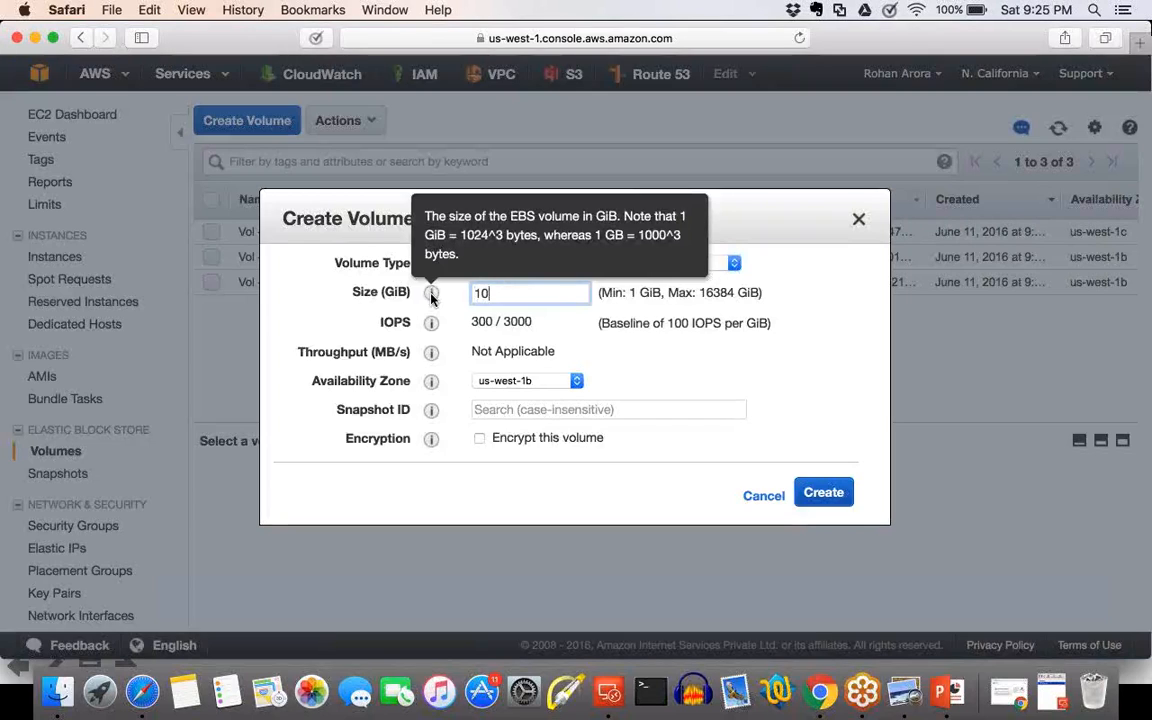
click(431, 298)
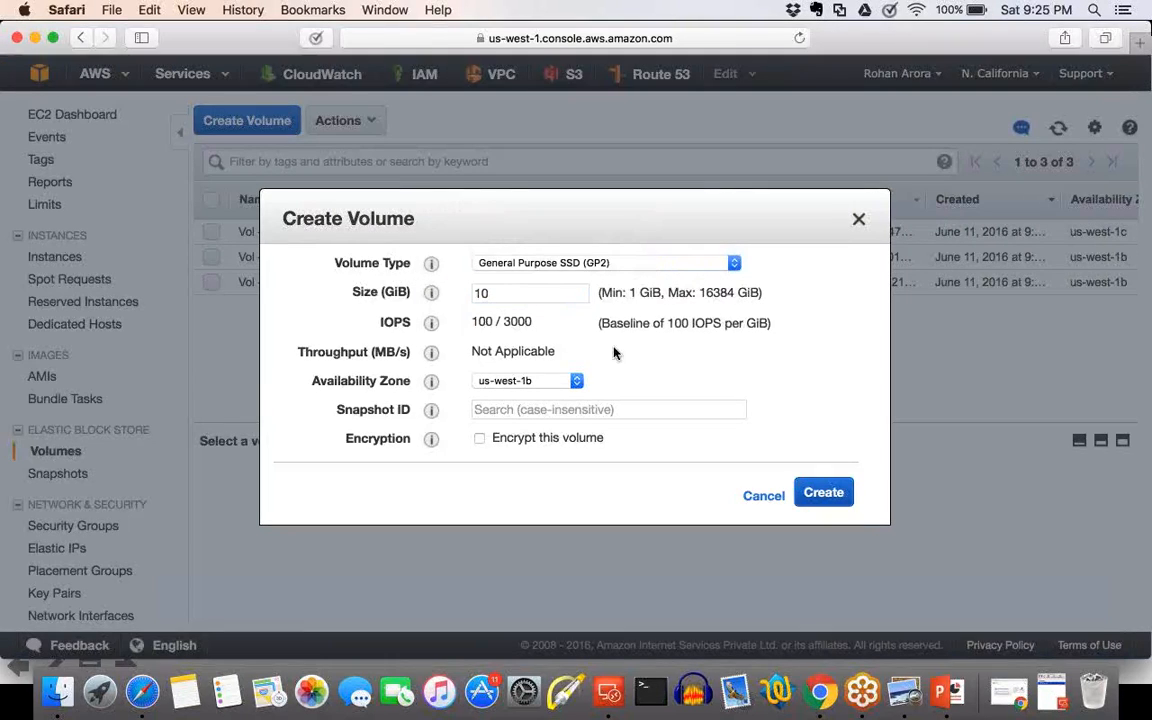
drag(495, 293, 457, 297)
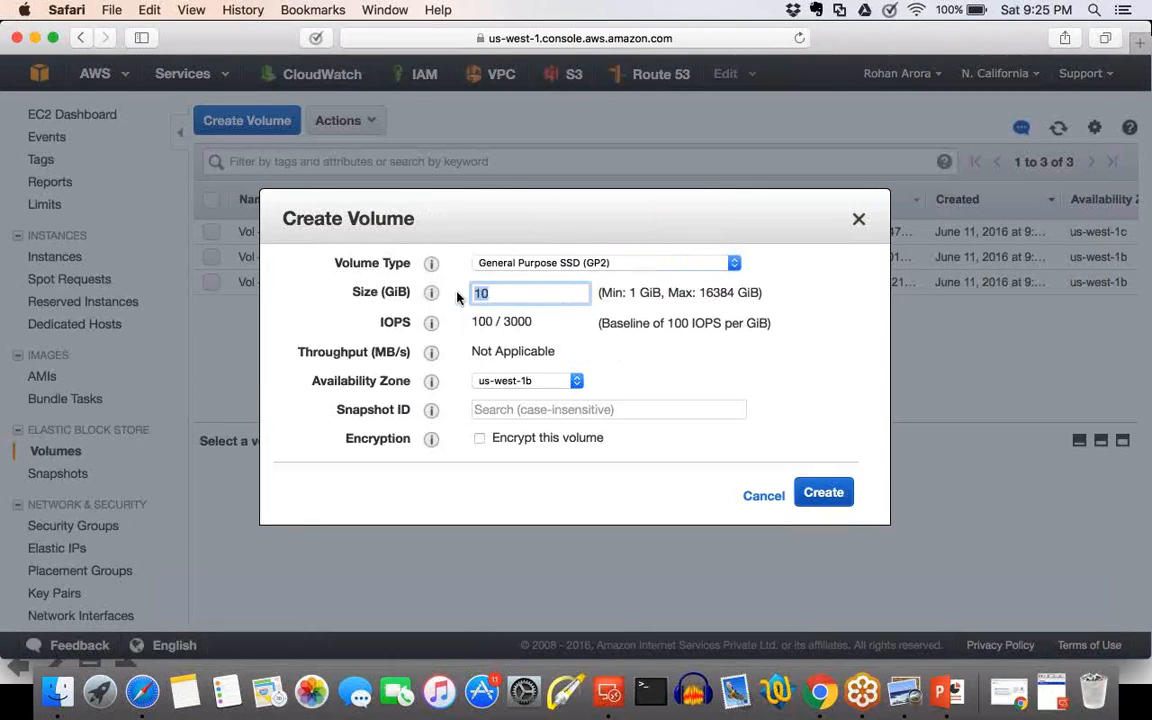
click(609, 375)
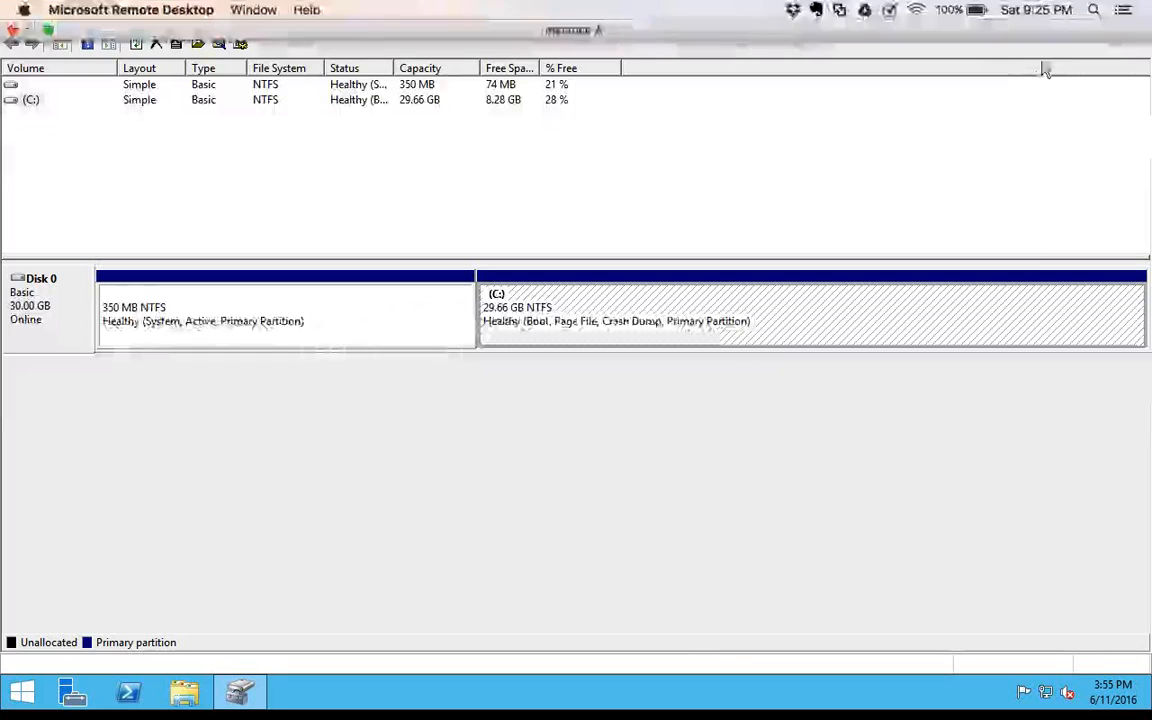
Reveal the server's desktop to check its availability zone, and review the size and availability zone set for the new volume.
click(1071, 4)
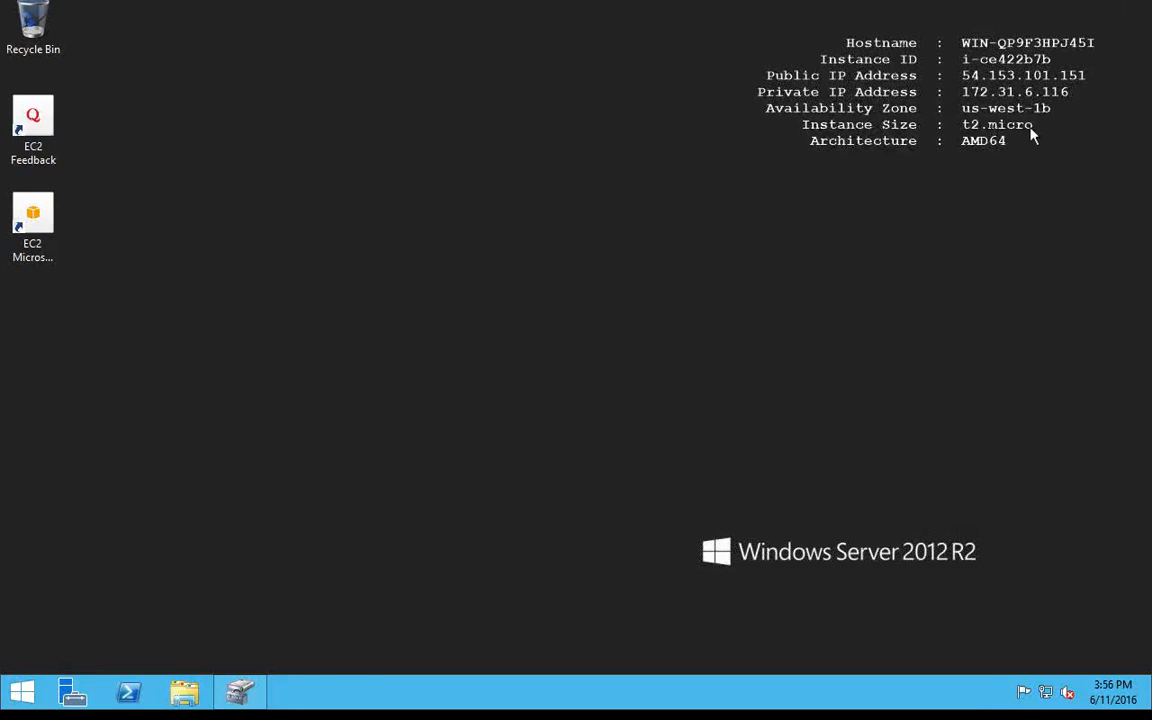
key(ctrl+Left)
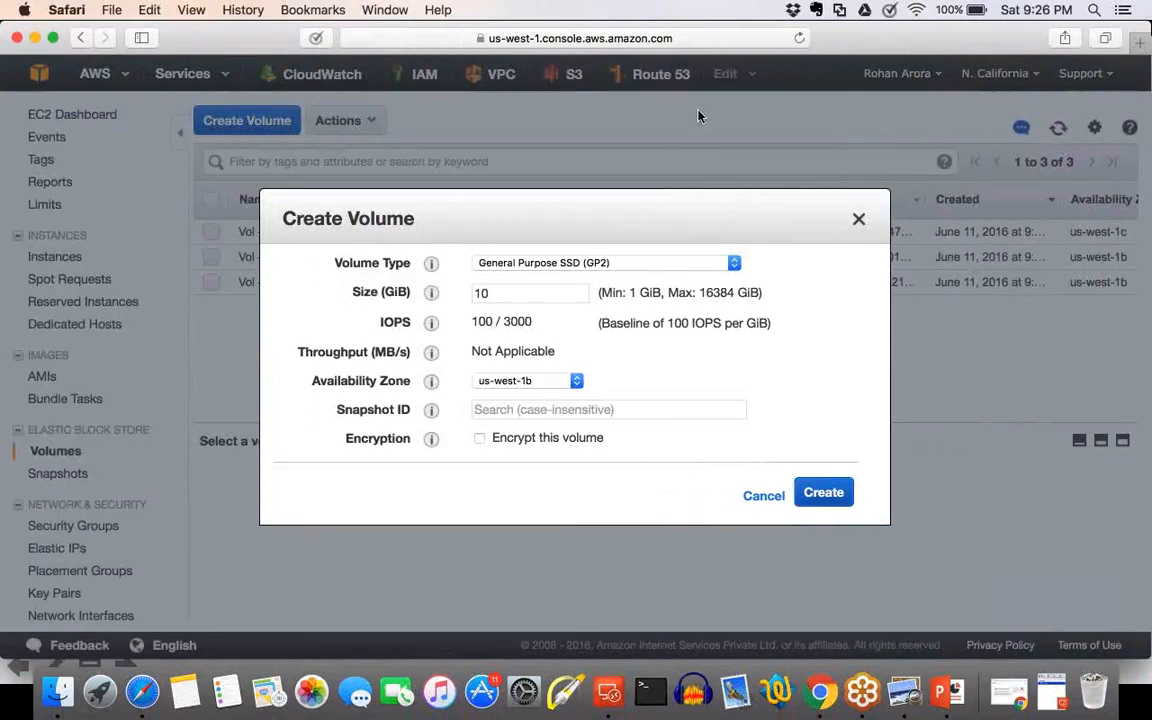
drag(496, 293, 463, 297)
click(616, 351)
mouse_move(486, 284)
mouse_down()
mouse_move(511, 305)
mouse_move(515, 283)
mouse_up()
drag(383, 300, 413, 300)
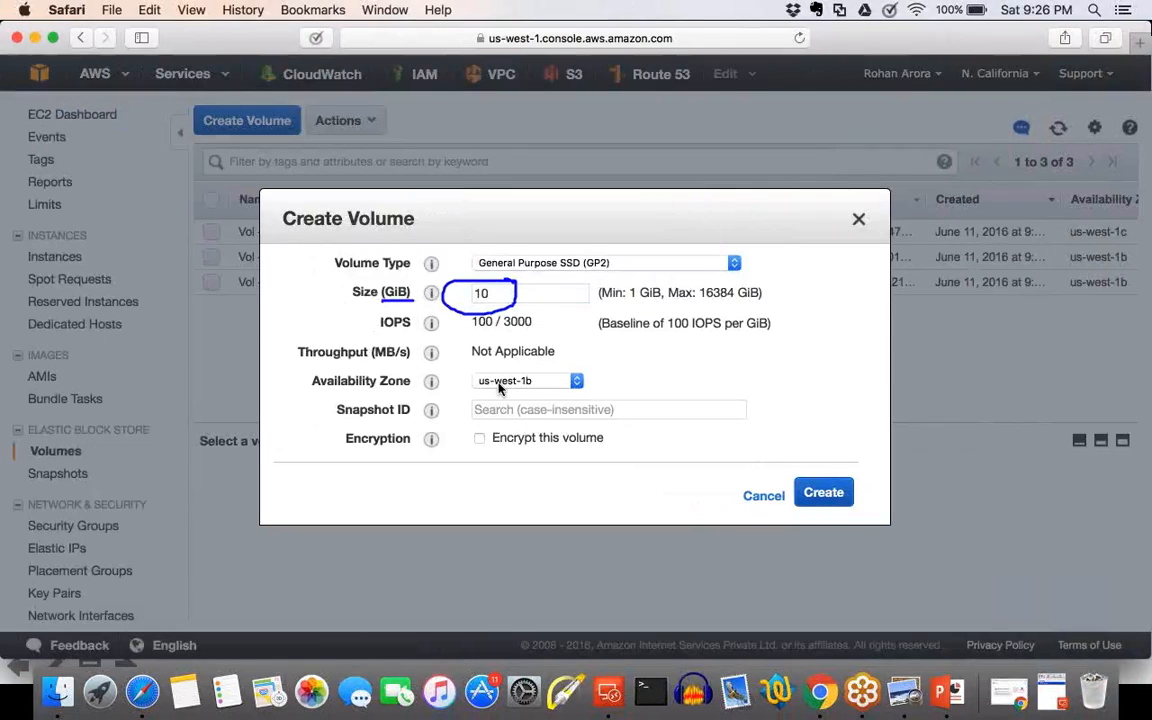
mouse_move(560, 353)
mouse_down()
mouse_move(515, 408)
mouse_move(575, 362)
mouse_move(584, 378)
mouse_up()
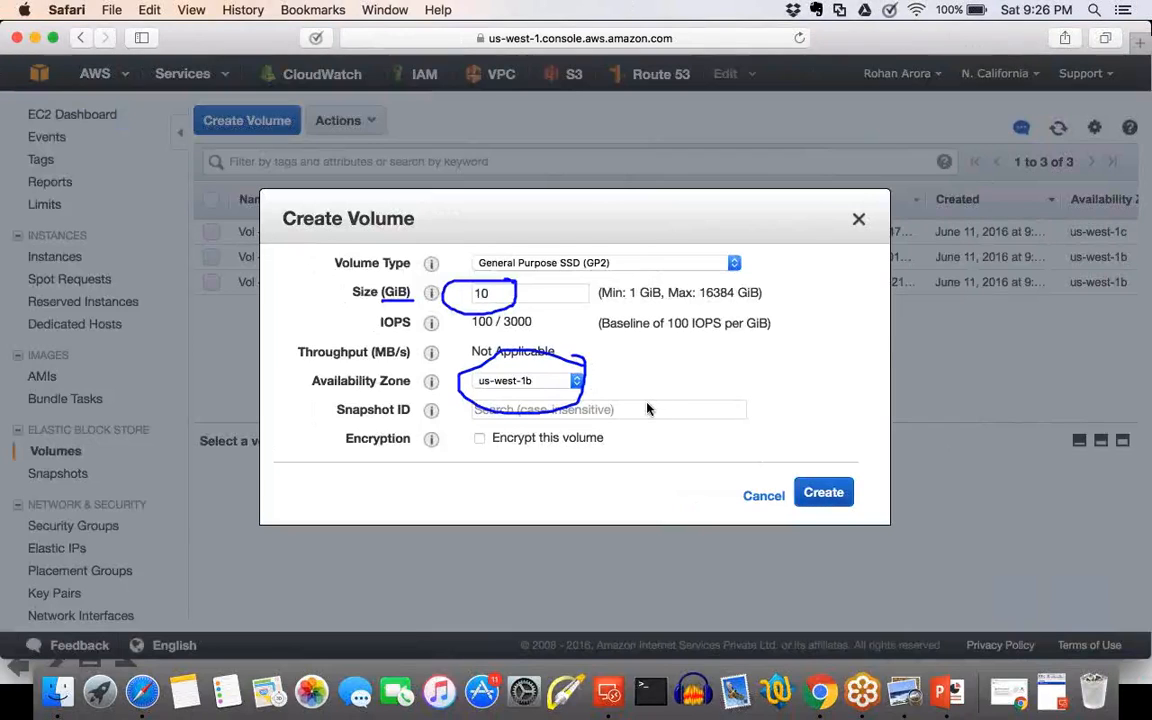
click(1079, 347)
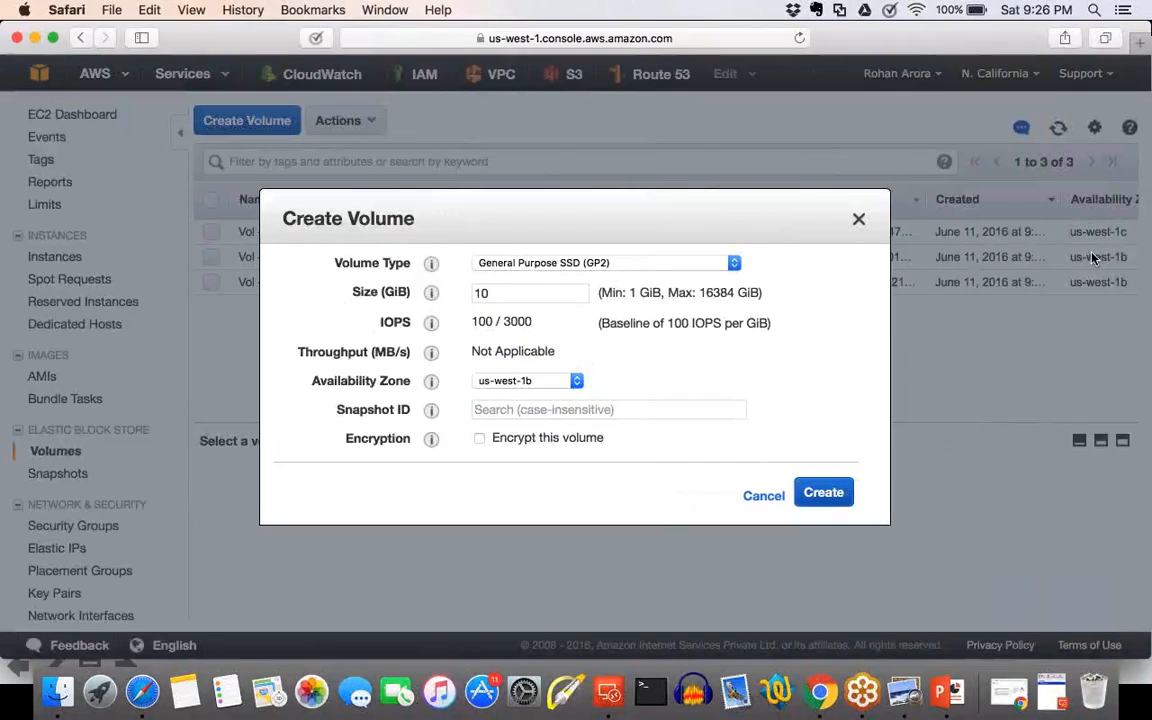
Create the 10 GiB volume in us-west-1b, refresh the list and name it Additional Vol - Instance A.
click(803, 480)
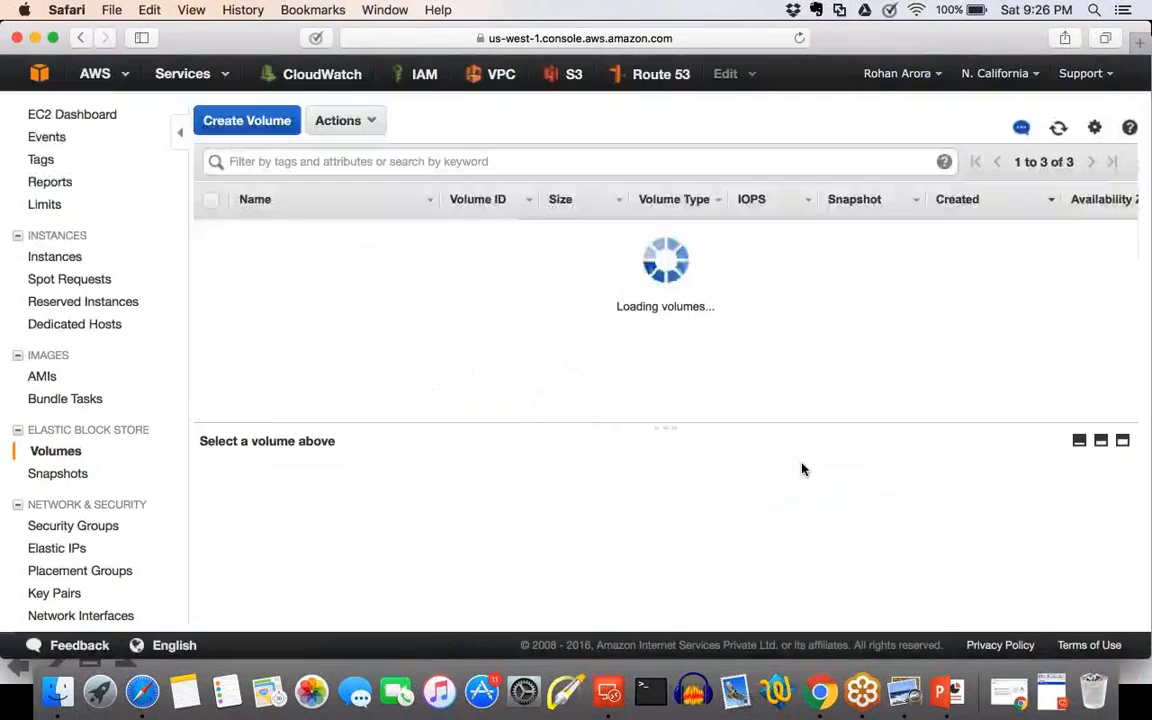
click(1059, 132)
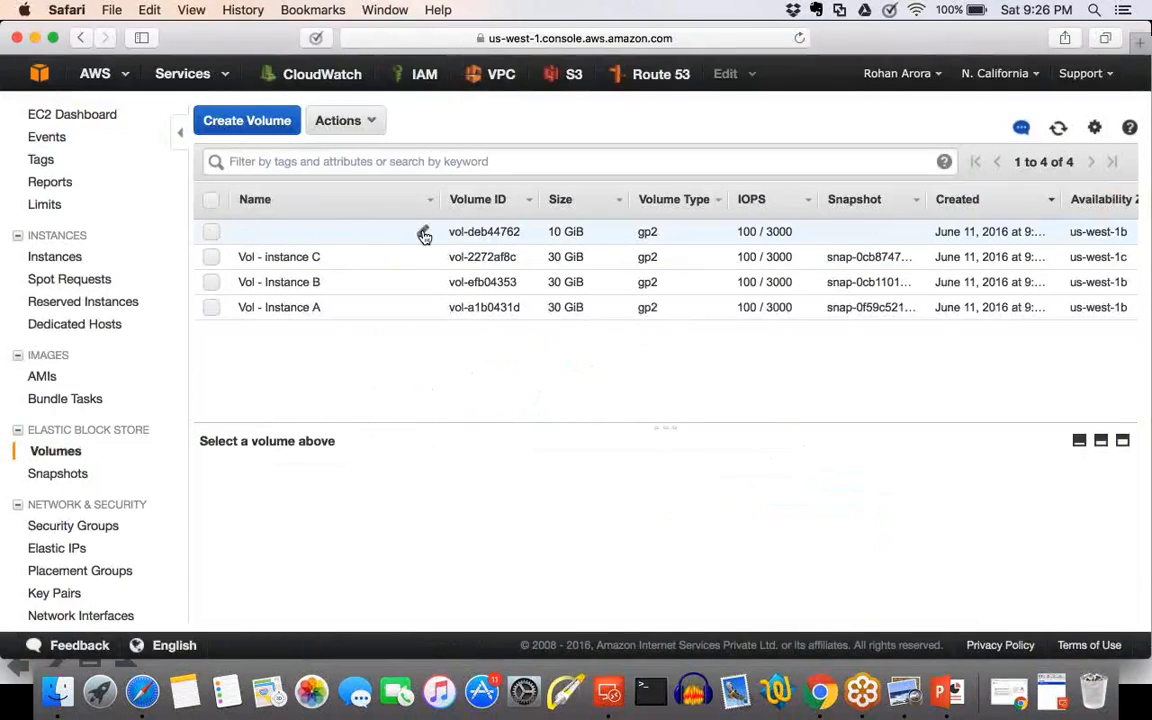
click(424, 234)
text(Additiona)
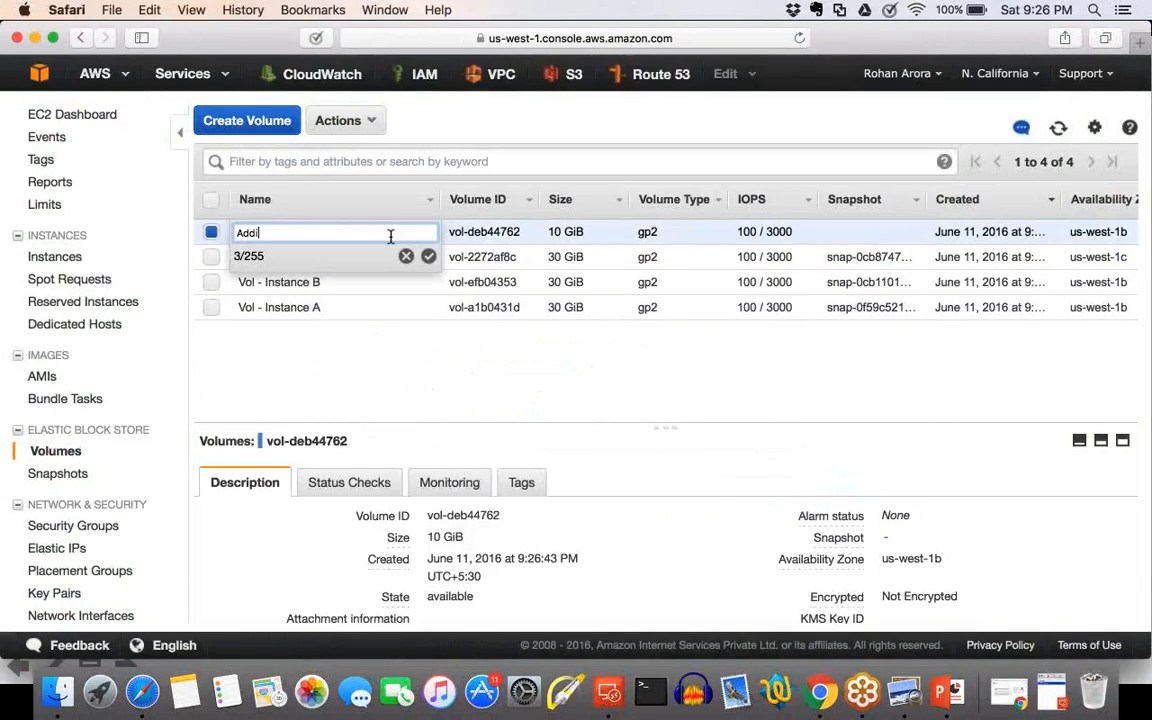
text(l Voml)
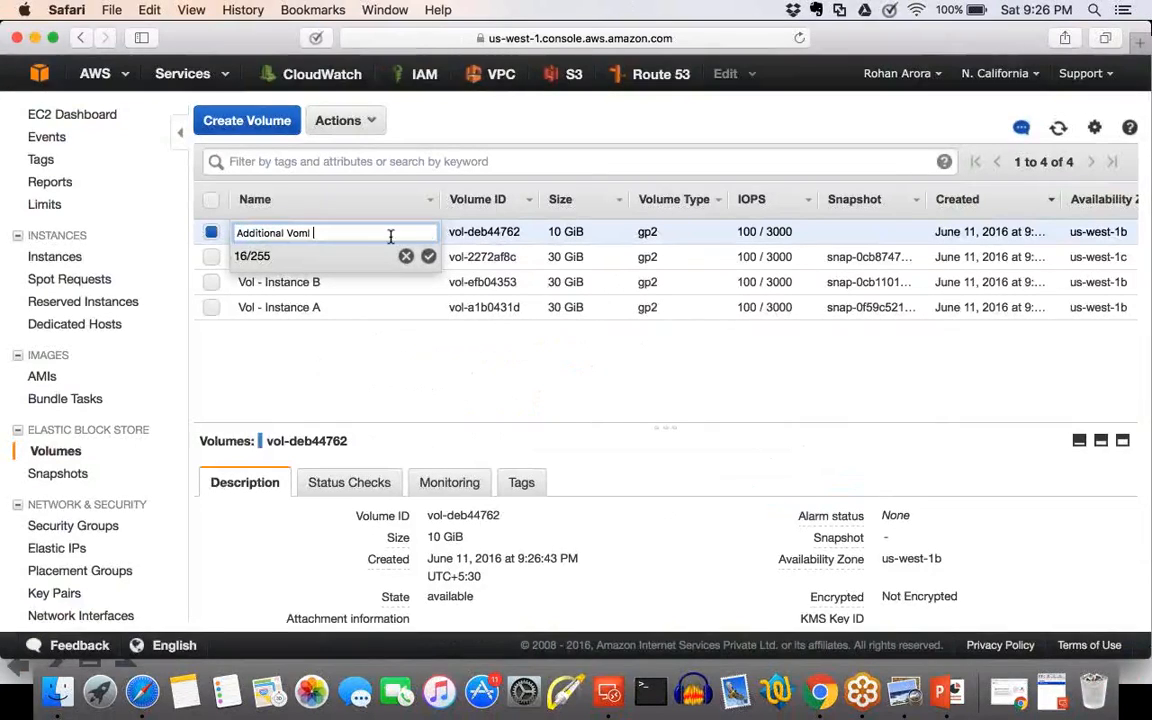
key(BackSpace)
key(BackSpace)
key(BackSpace)
text(l - Insta)
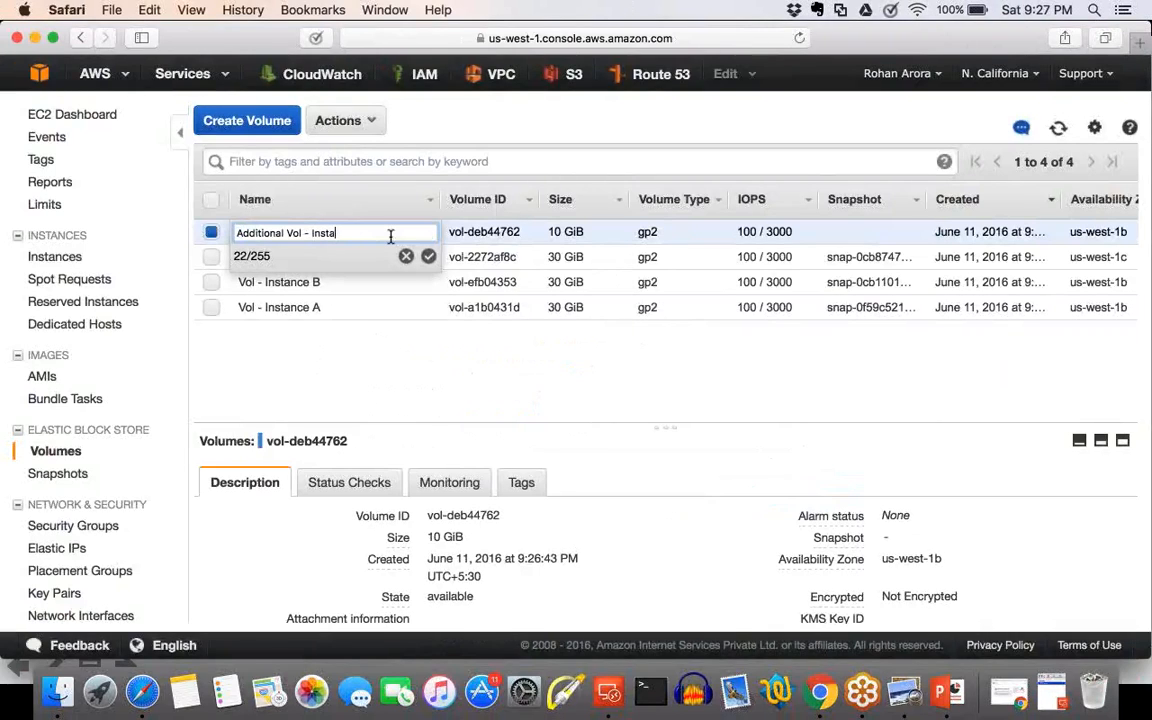
text(nce A)
key(Return)
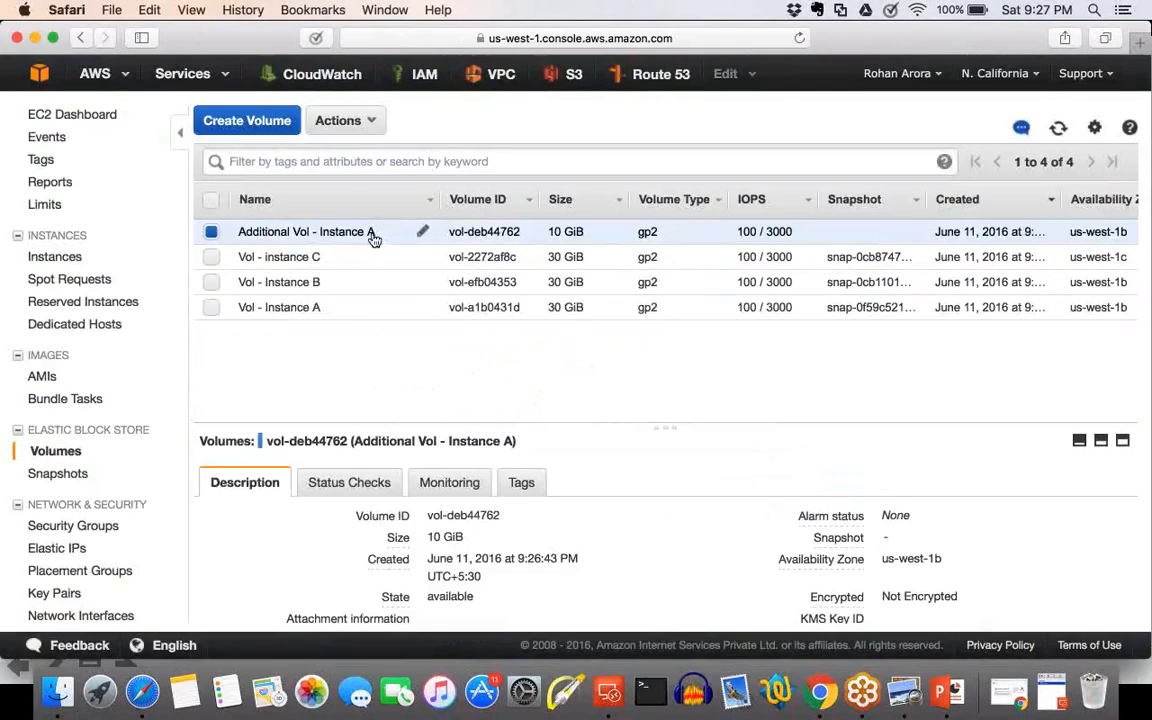
Attach Additional Vol - Instance A to the running Instance A as device xvdf.
click(336, 120)
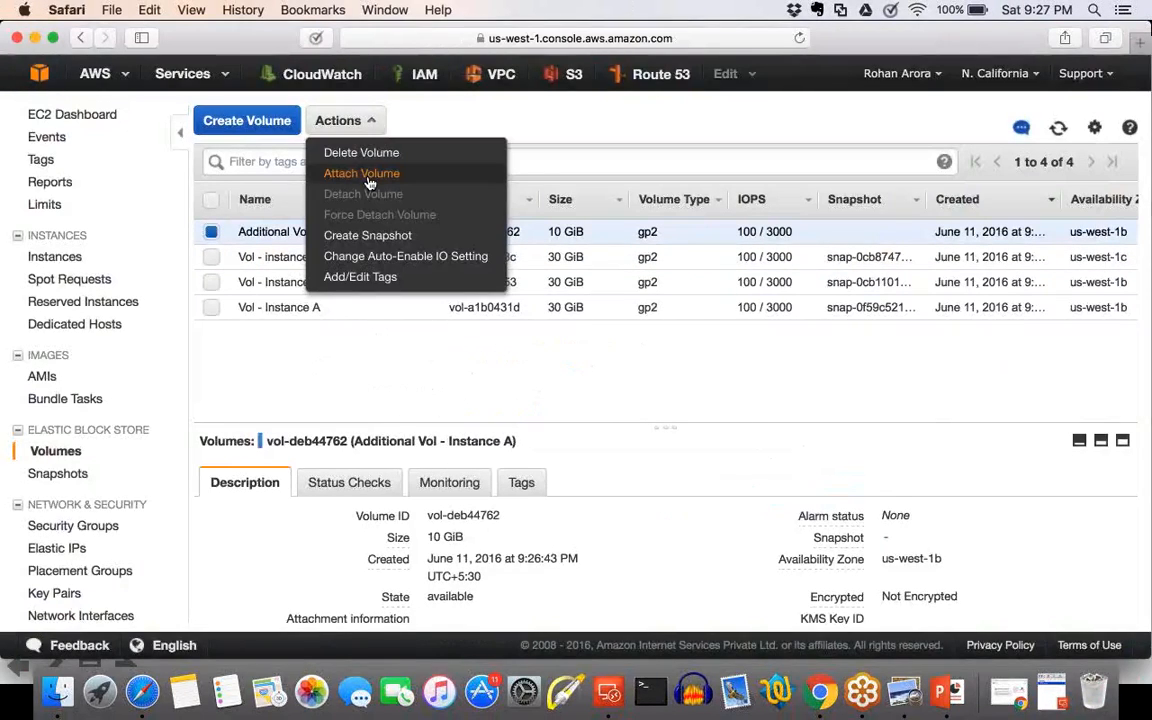
click(362, 175)
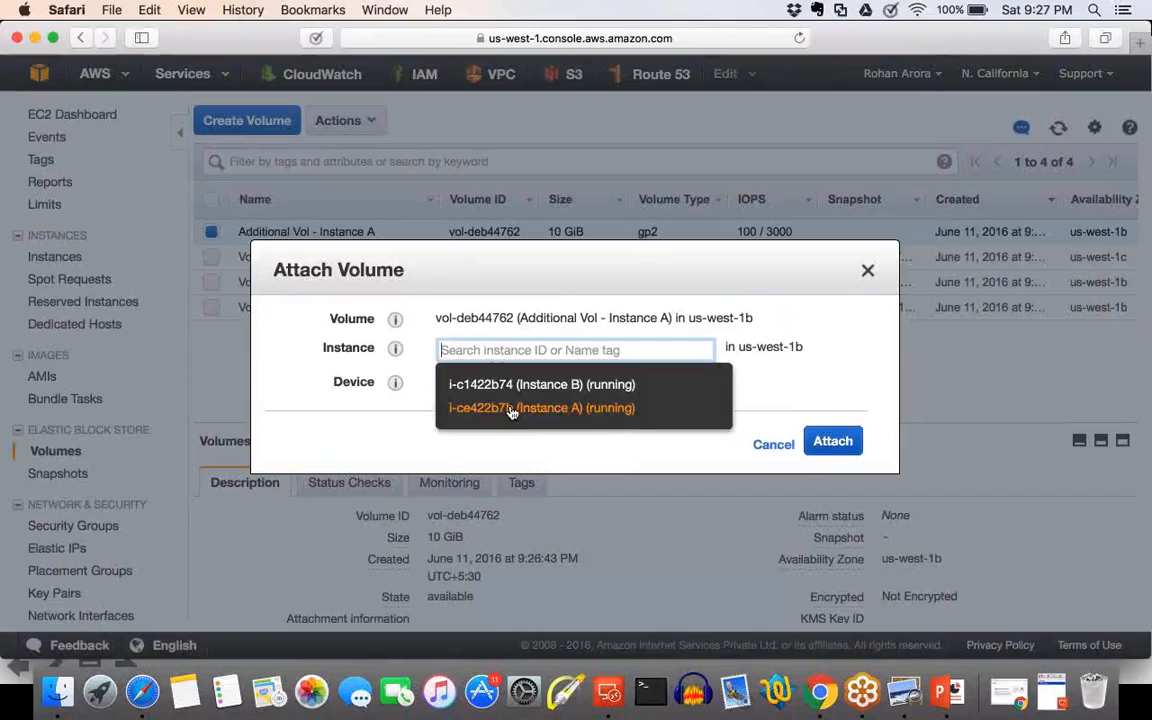
click(511, 409)
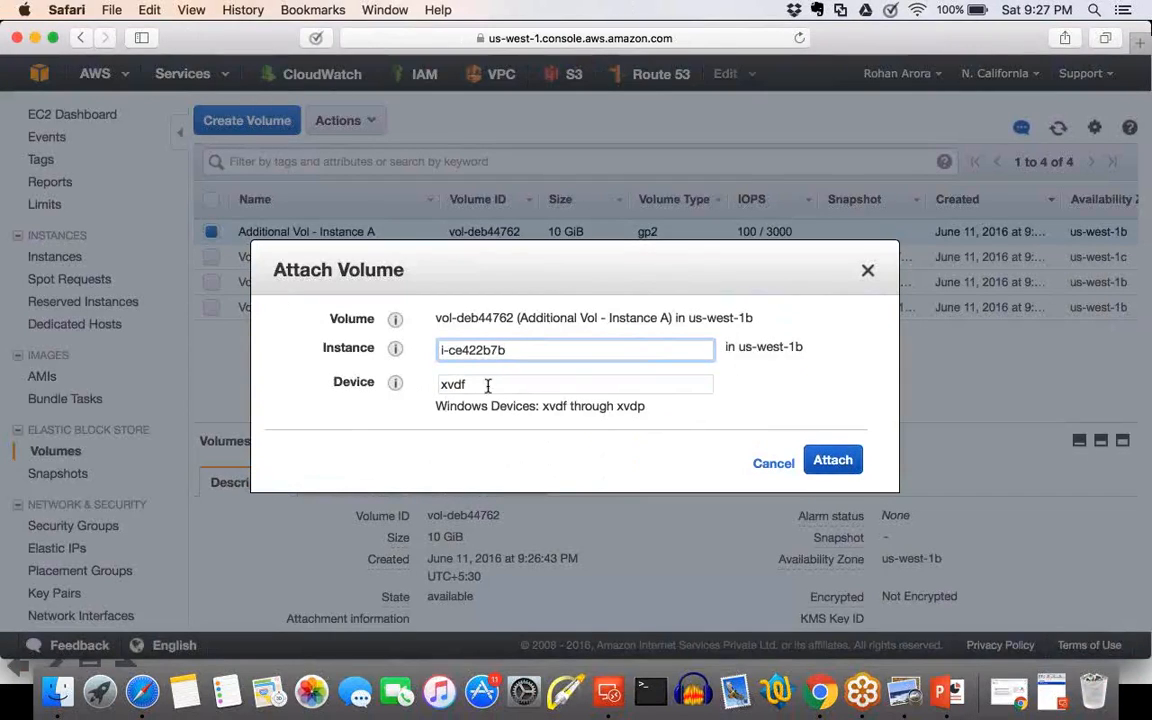
click(845, 464)
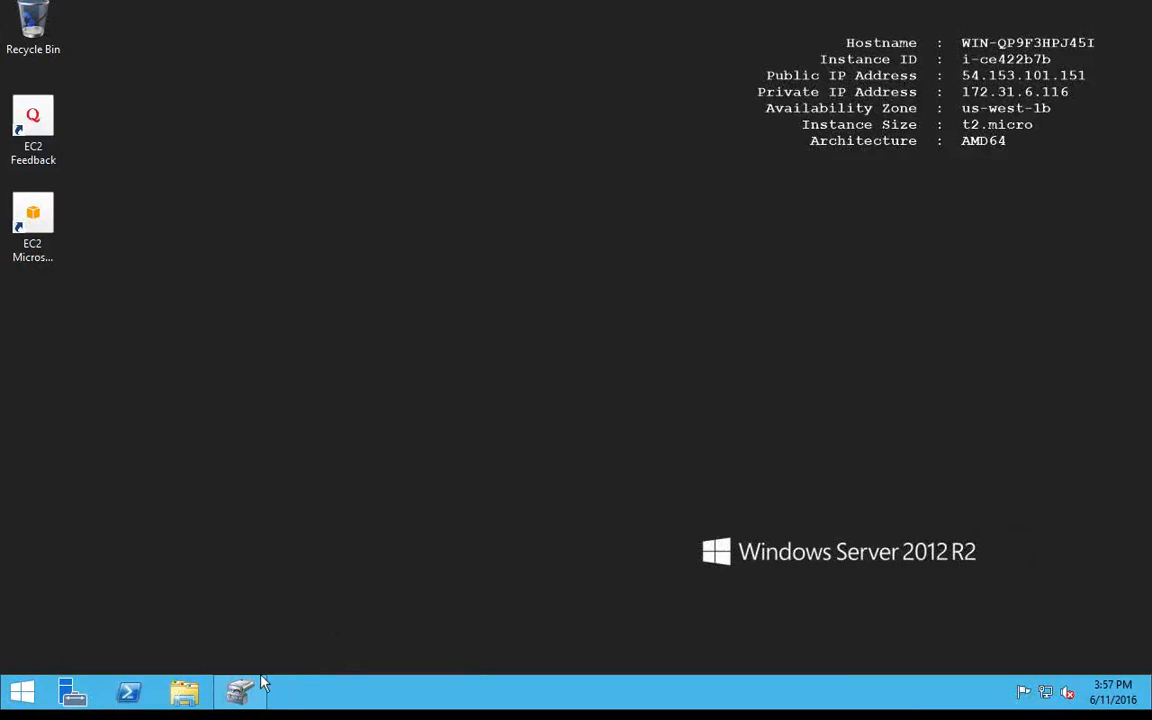
Restore Disk Management on the remote Windows server and bring the 10 GB Disk 1 online.
click(240, 697)
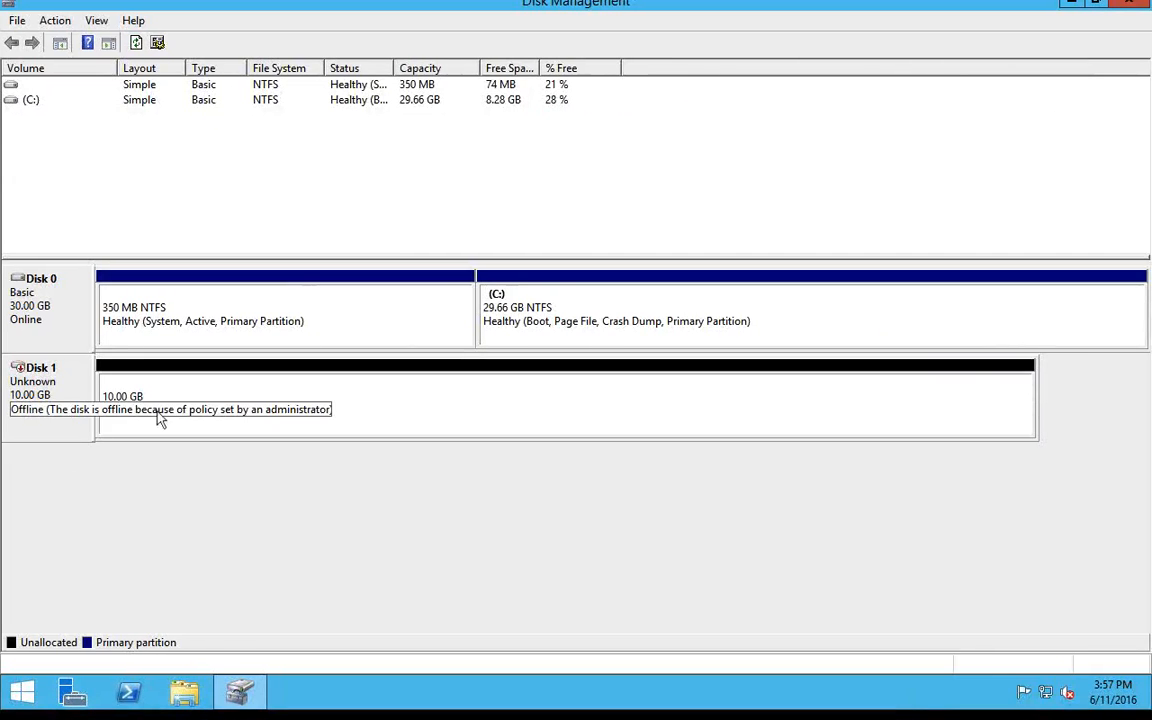
click(170, 420)
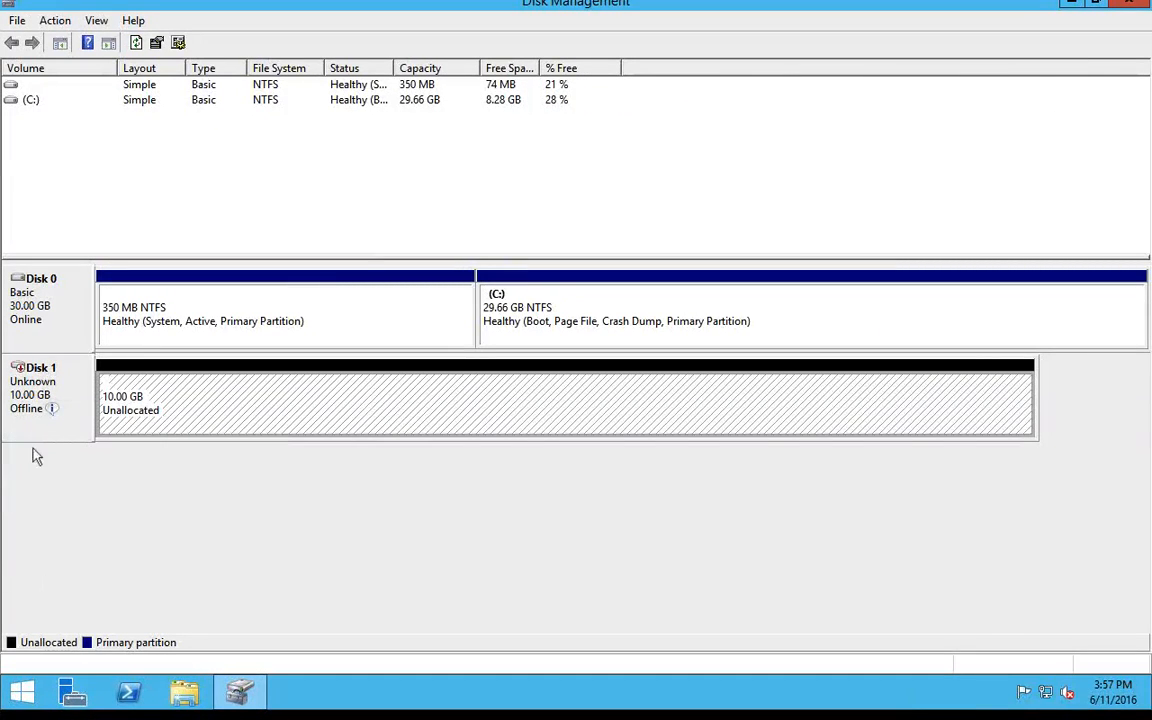
click(27, 411)
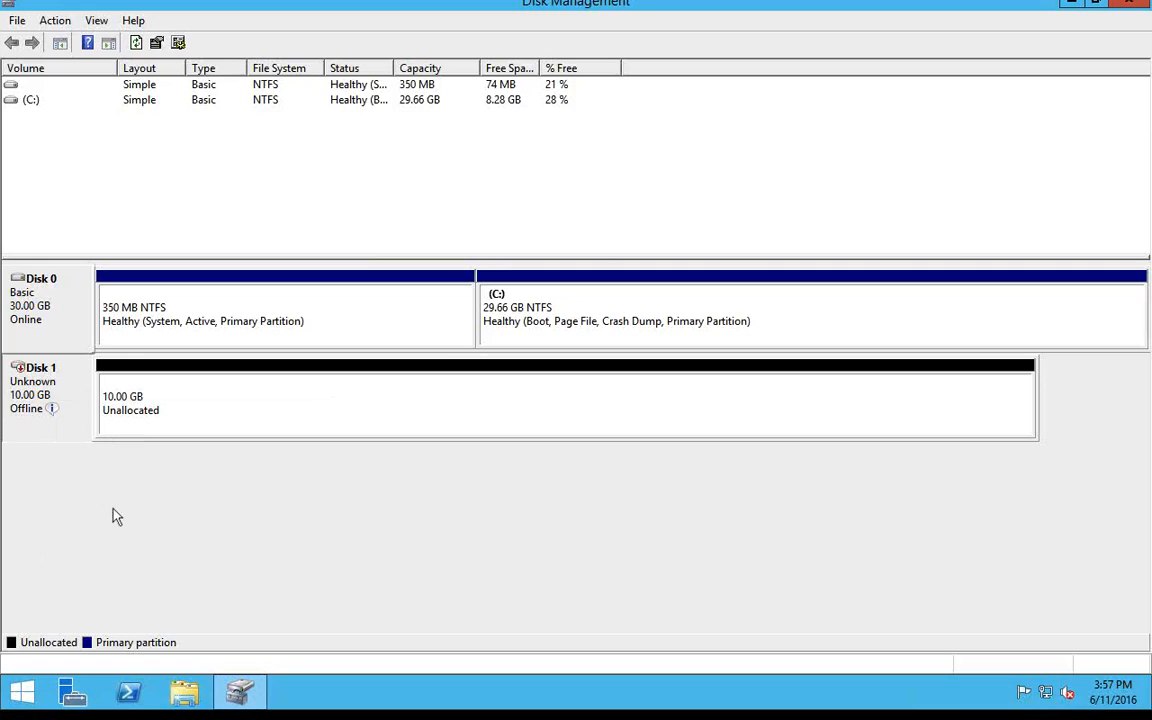
mouse_move(30, 421)
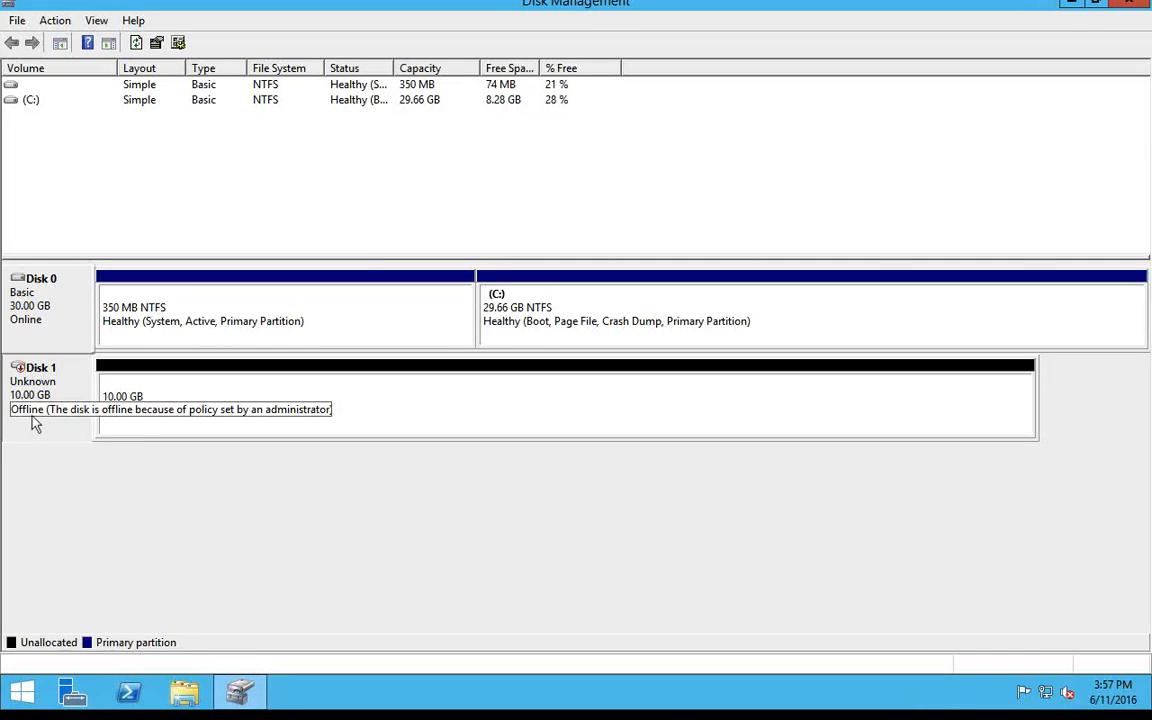
right_click(32, 422)
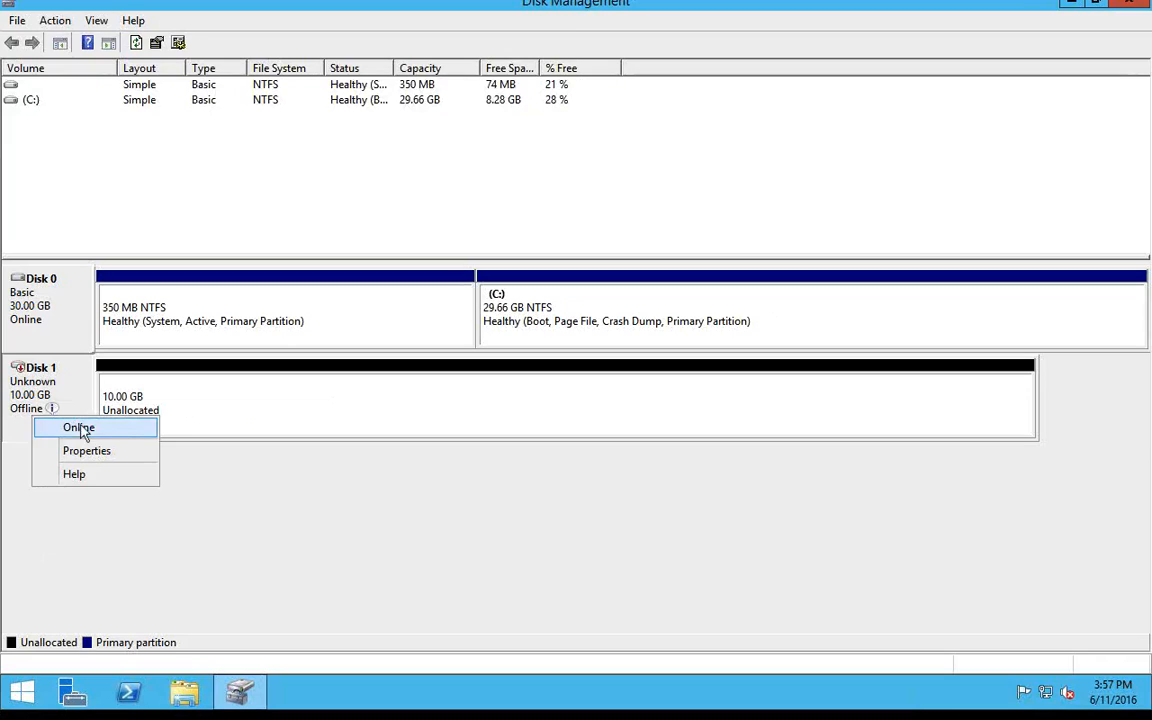
click(74, 428)
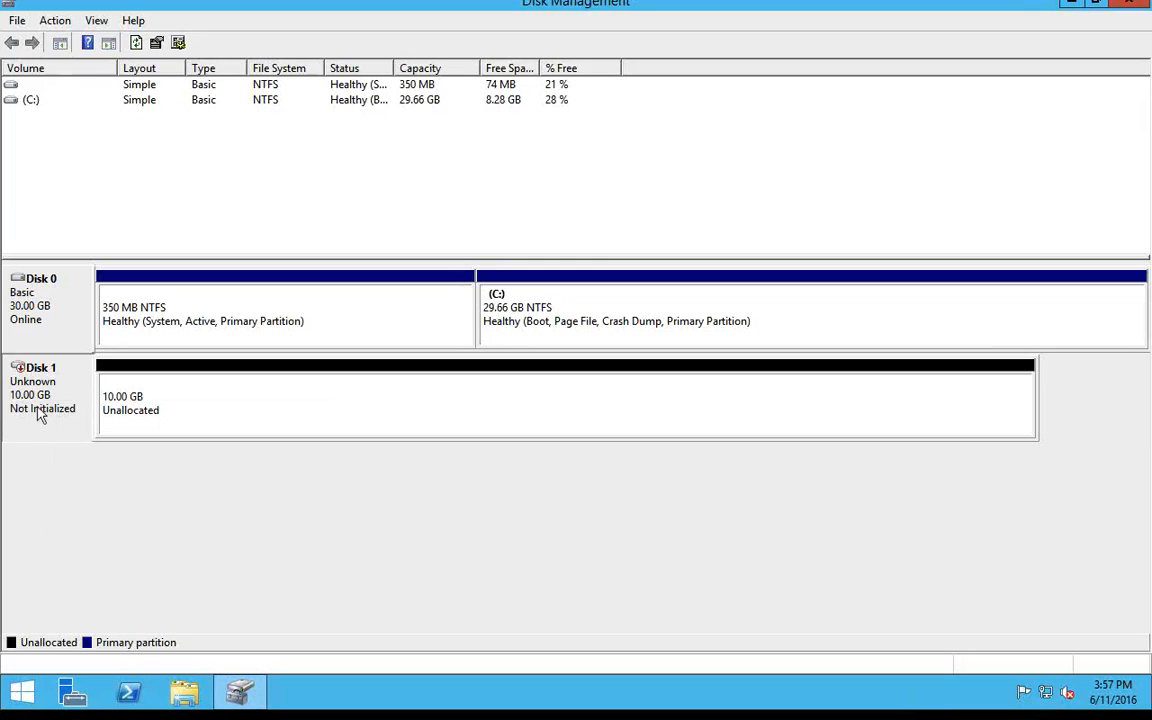
Initialize Disk 1 with the MBR (Master Boot Record) partition style.
right_click(40, 415)
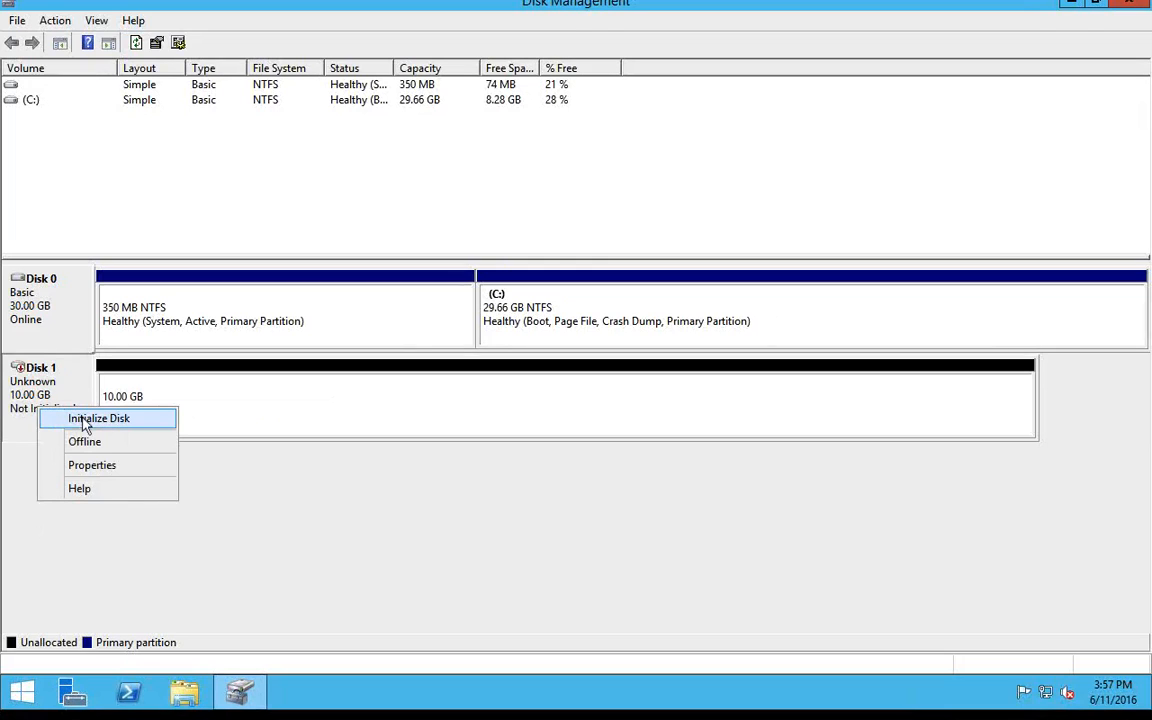
click(86, 420)
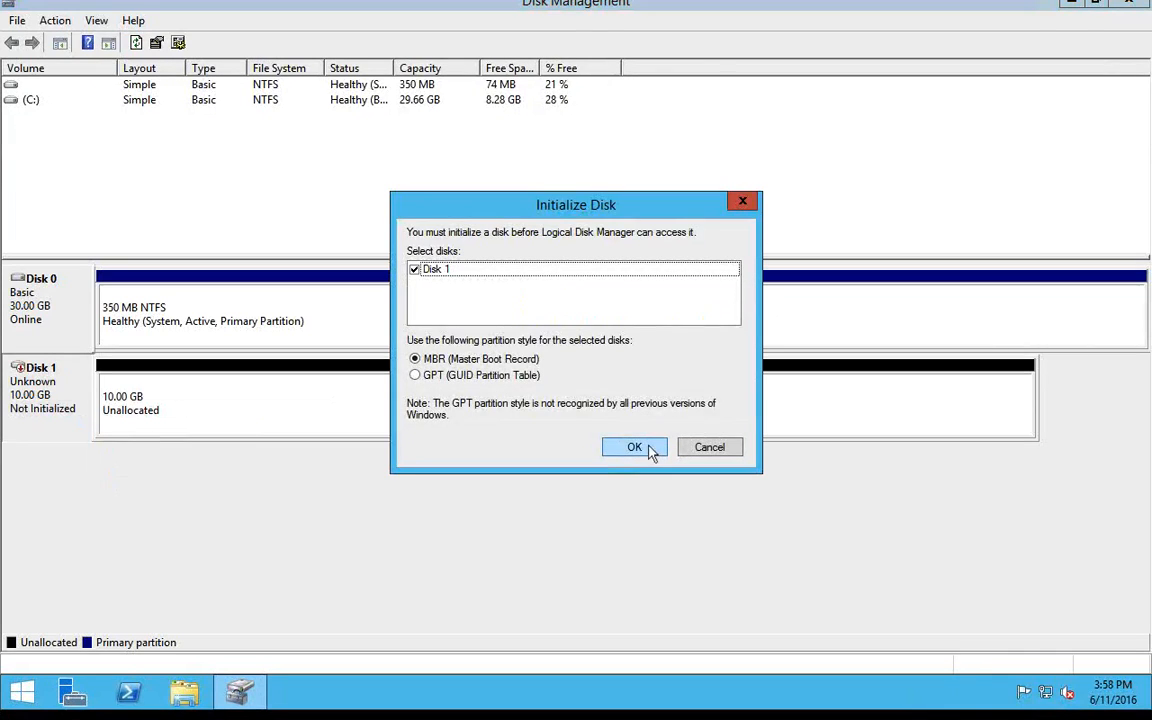
click(648, 447)
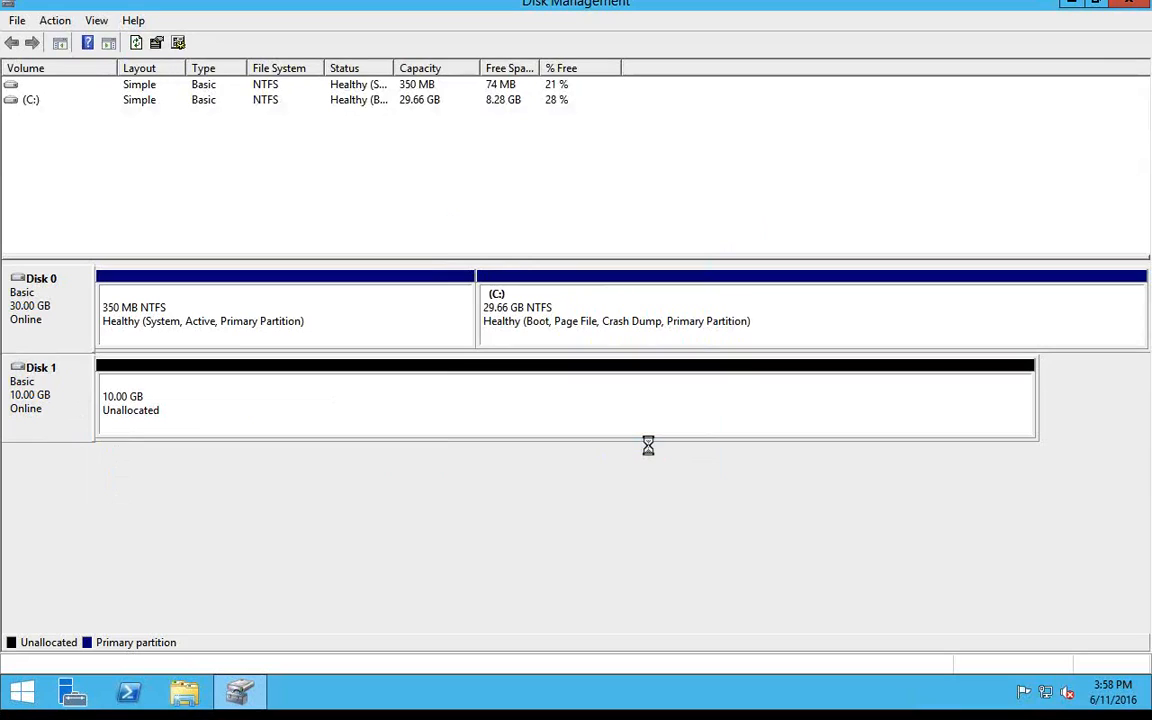
Check the drives listed in This PC on the remote server, and close the window.
click(290, 420)
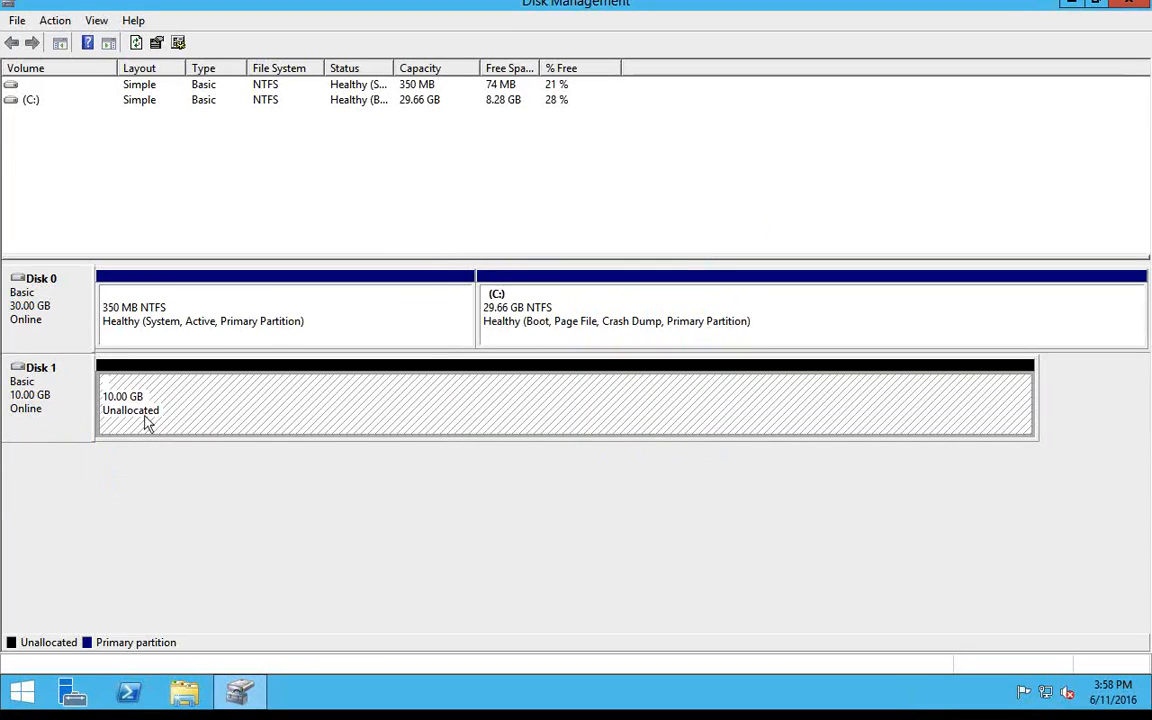
click(22, 695)
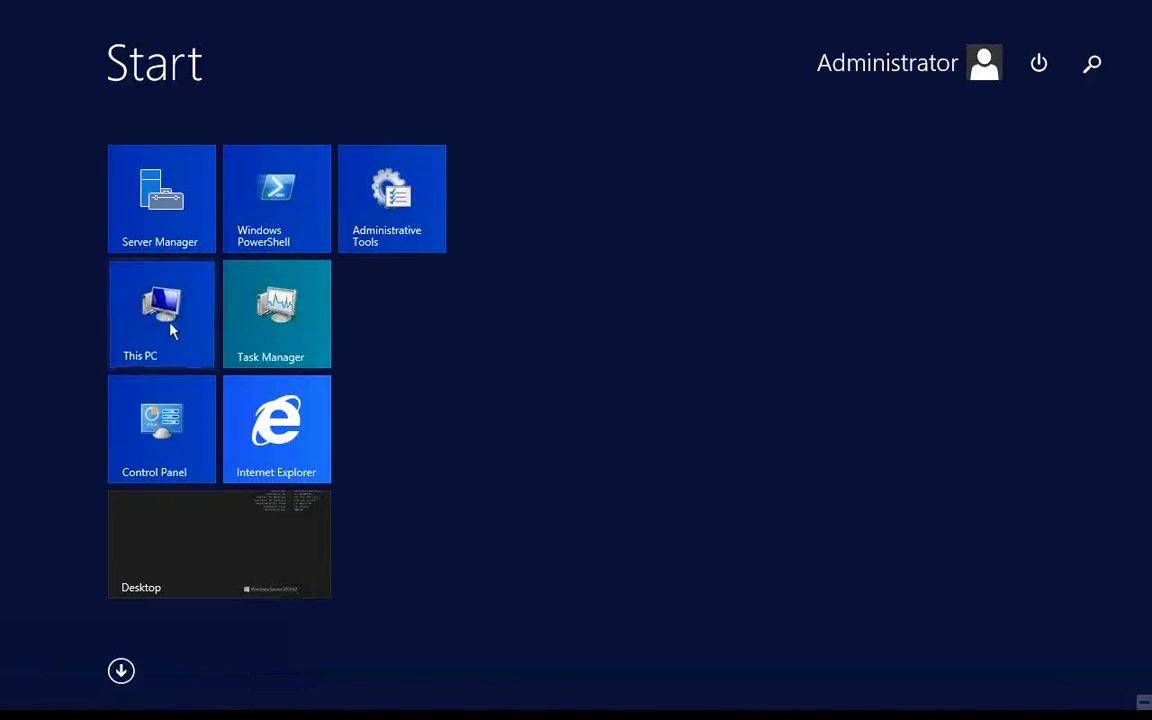
click(171, 329)
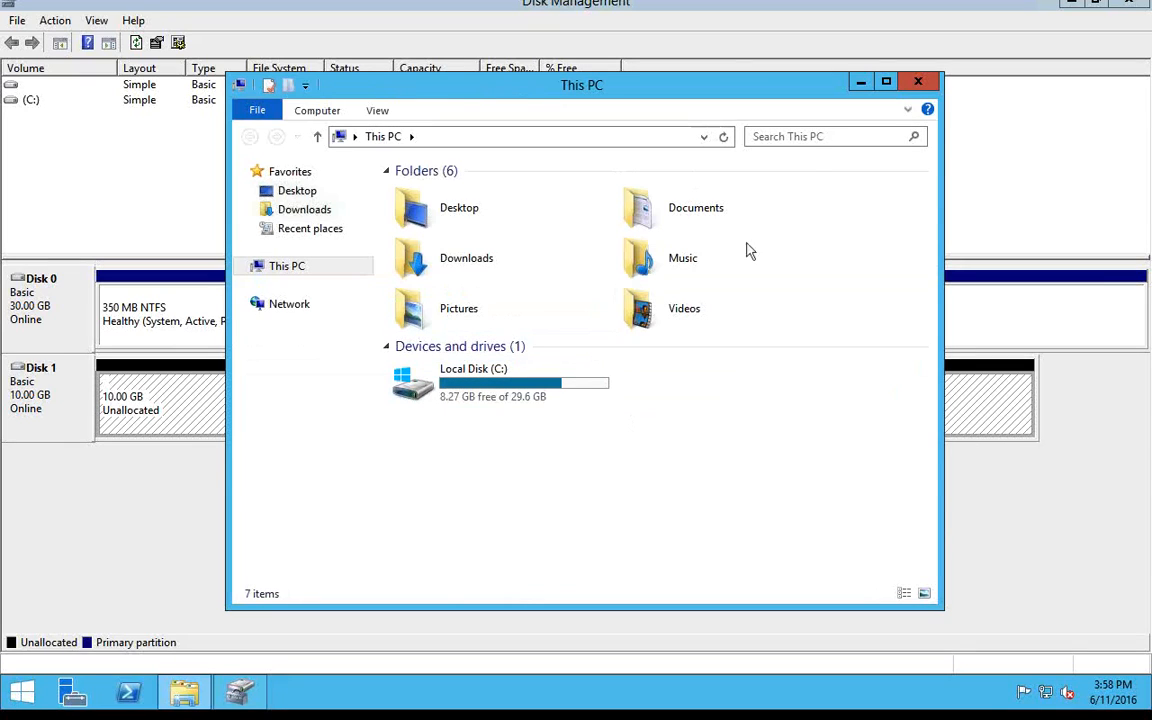
click(917, 83)
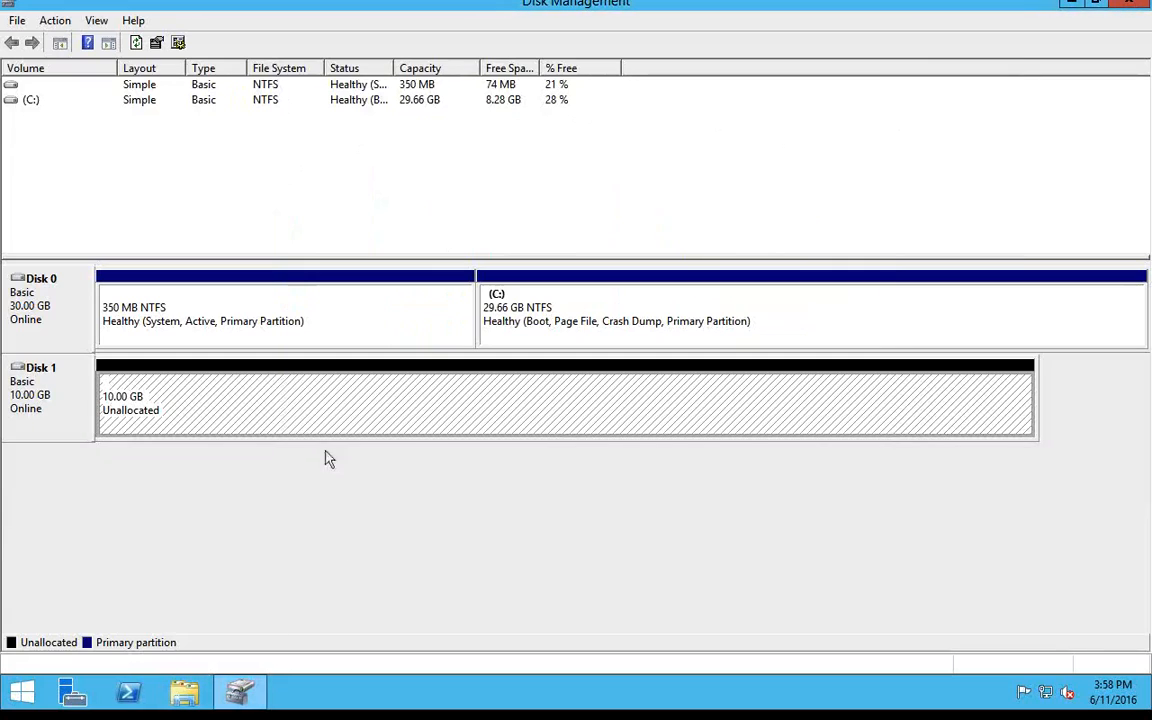
Set up a new simple volume on Disk 1's unallocated space with a size of 10237 MB and drive letter D.
right_click(329, 398)
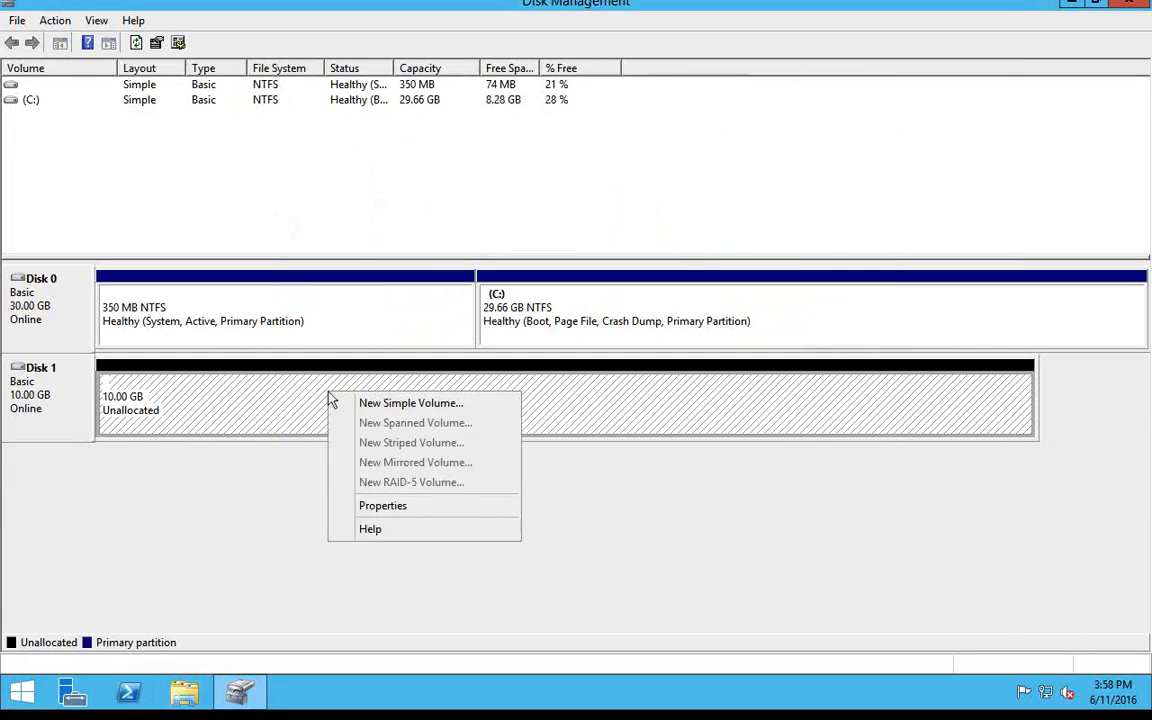
click(390, 404)
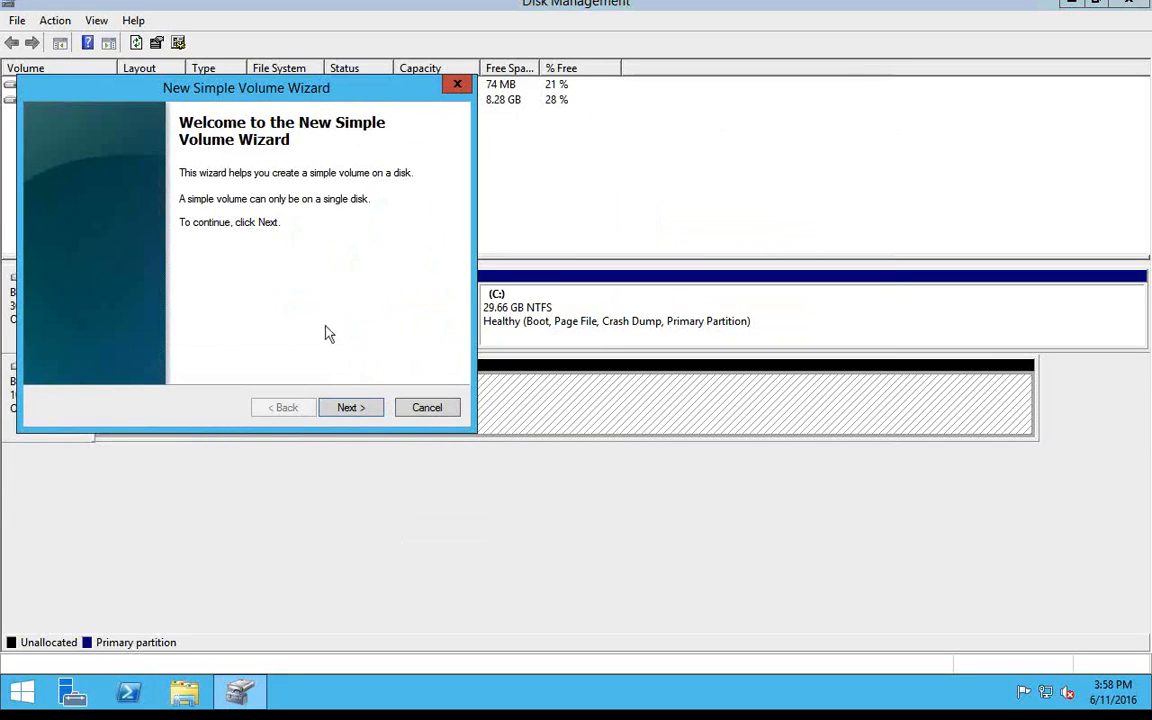
click(350, 407)
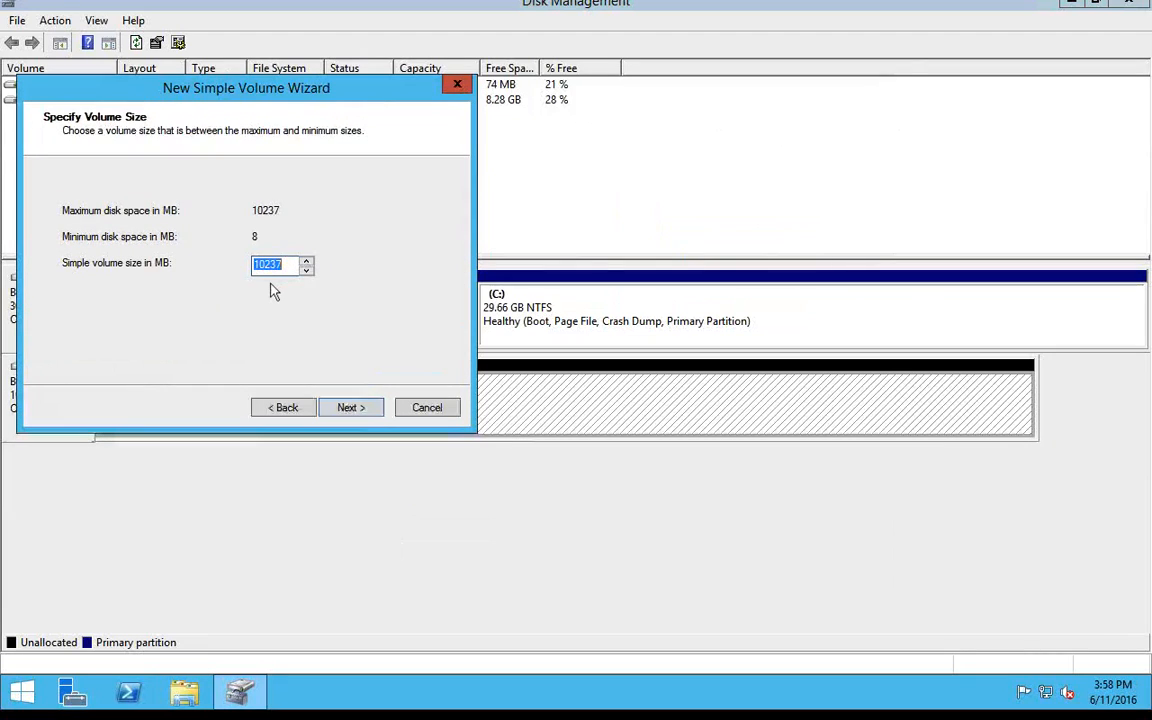
click(350, 407)
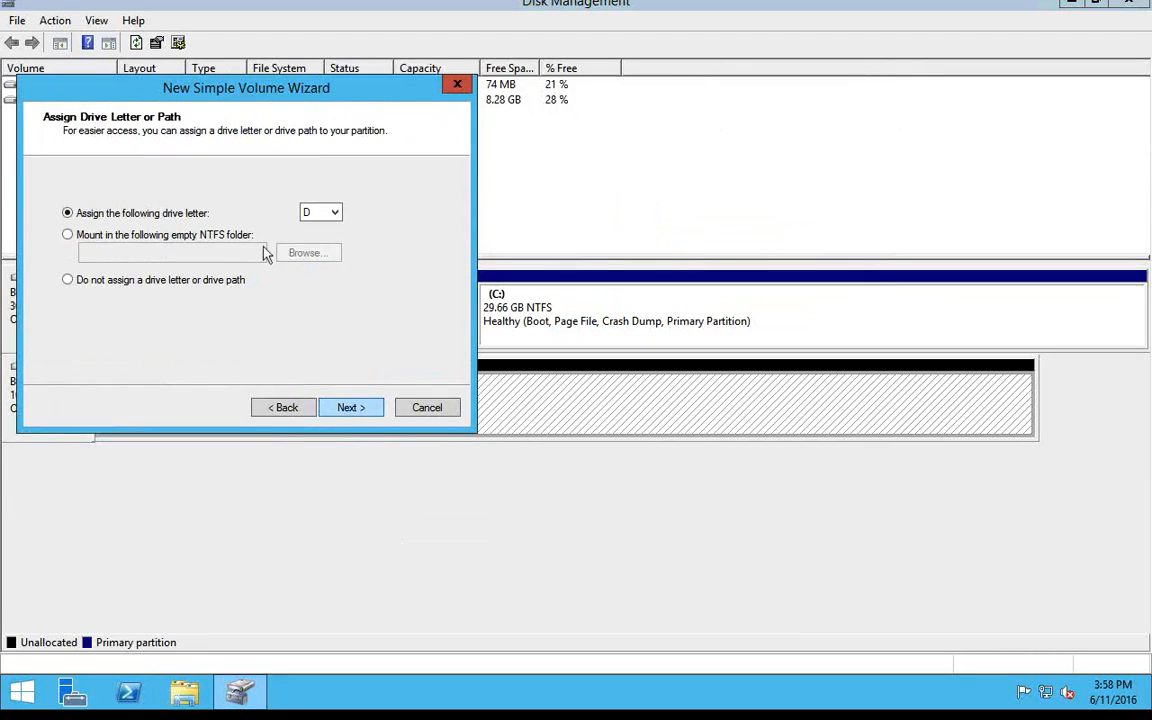
click(333, 213)
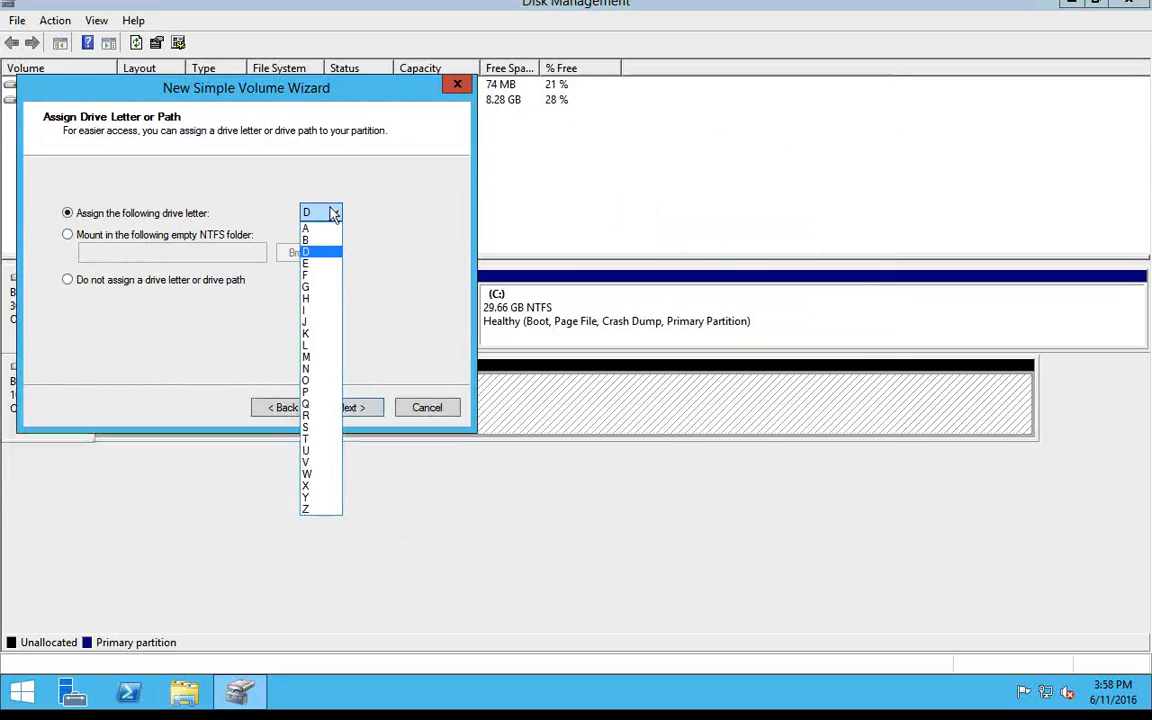
click(333, 213)
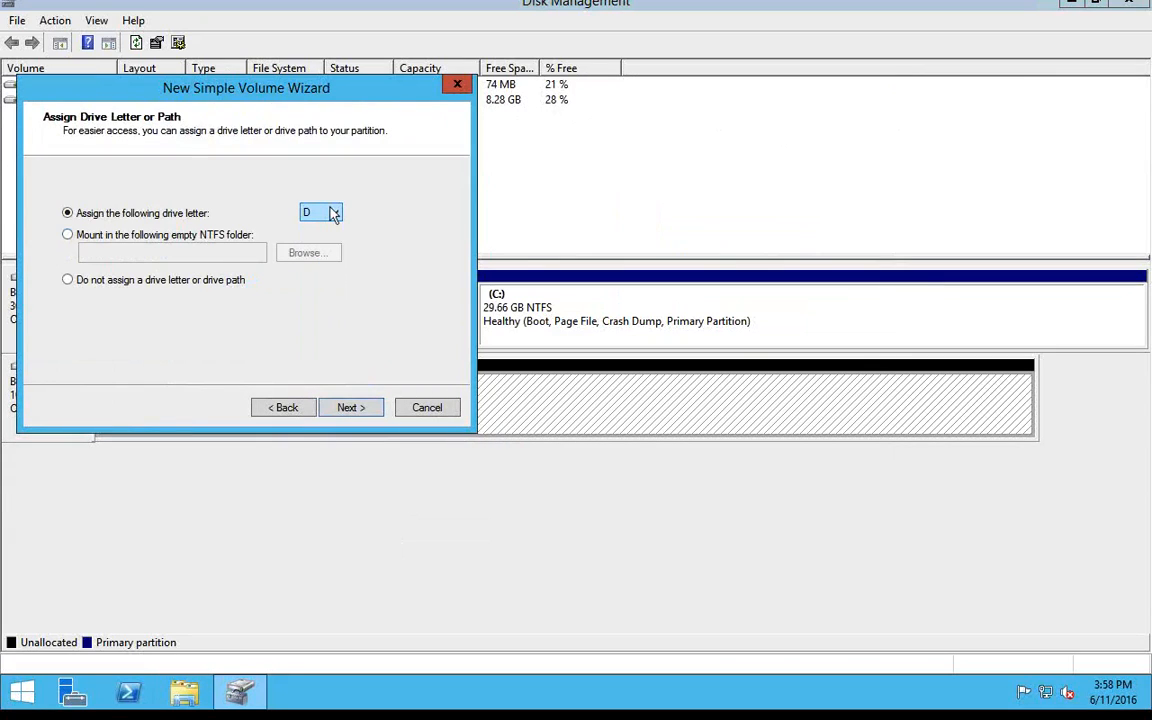
click(353, 416)
click(354, 412)
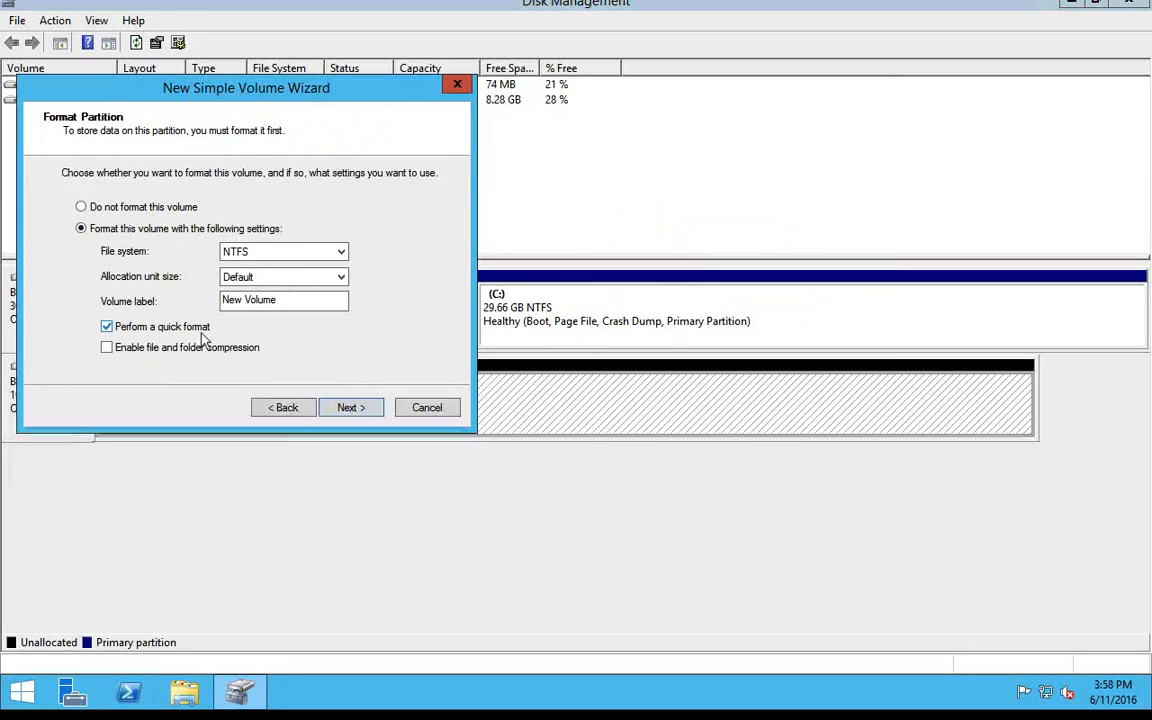
Format the new volume as NTFS with default allocation unit size, label New Volume and quick format turned off.
click(154, 328)
click(362, 408)
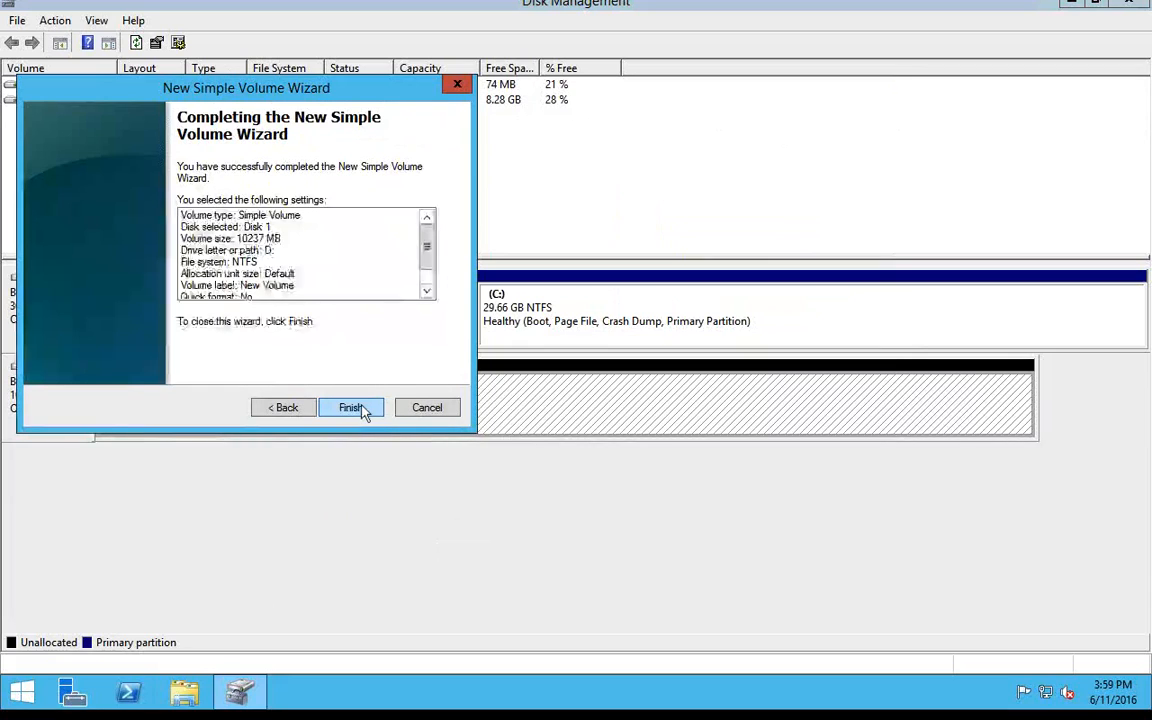
click(362, 408)
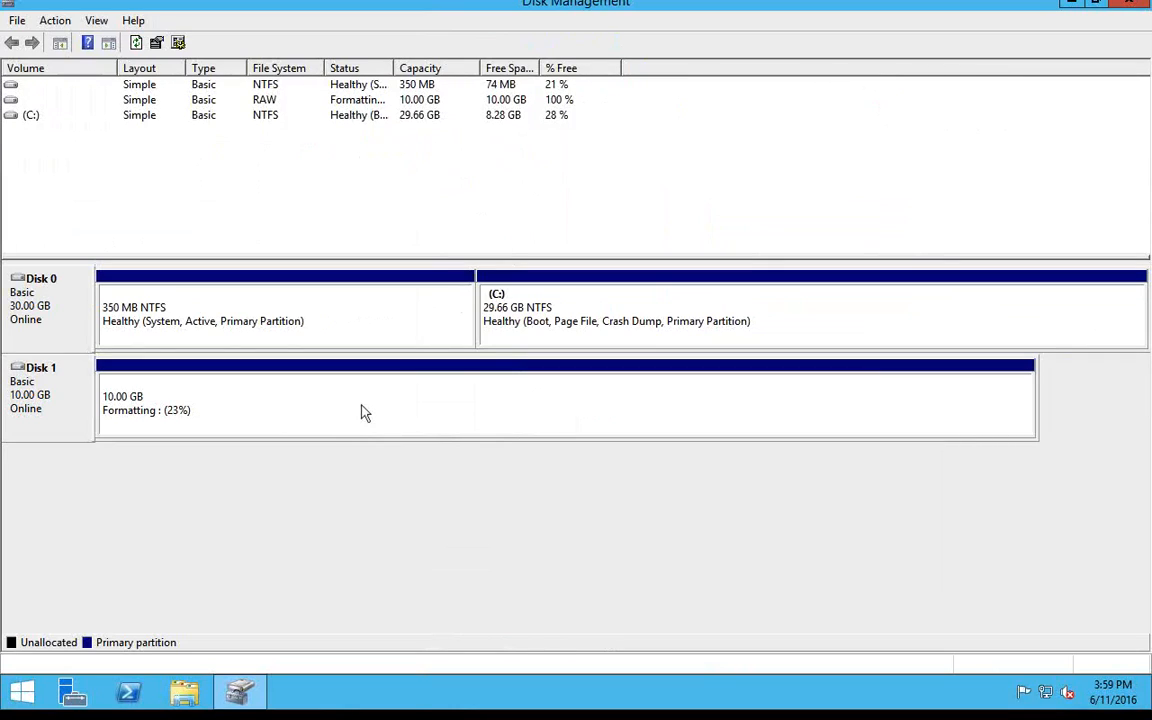
key(ctrl+Left)
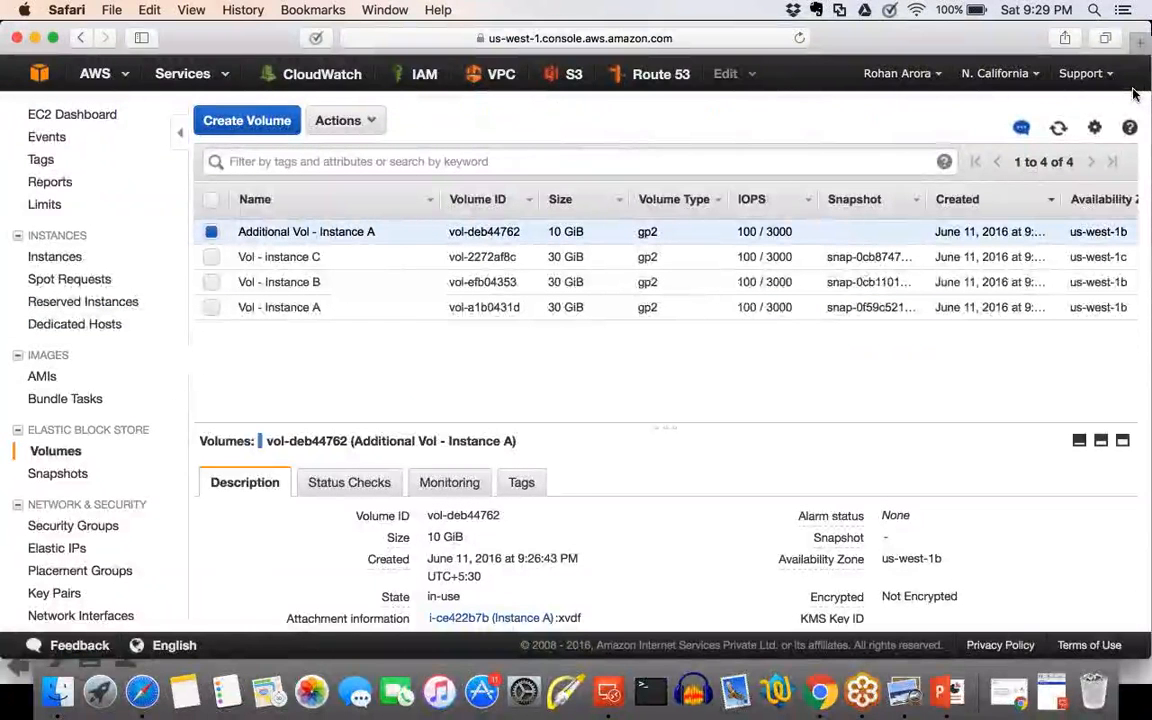
key(ctrl+Right)
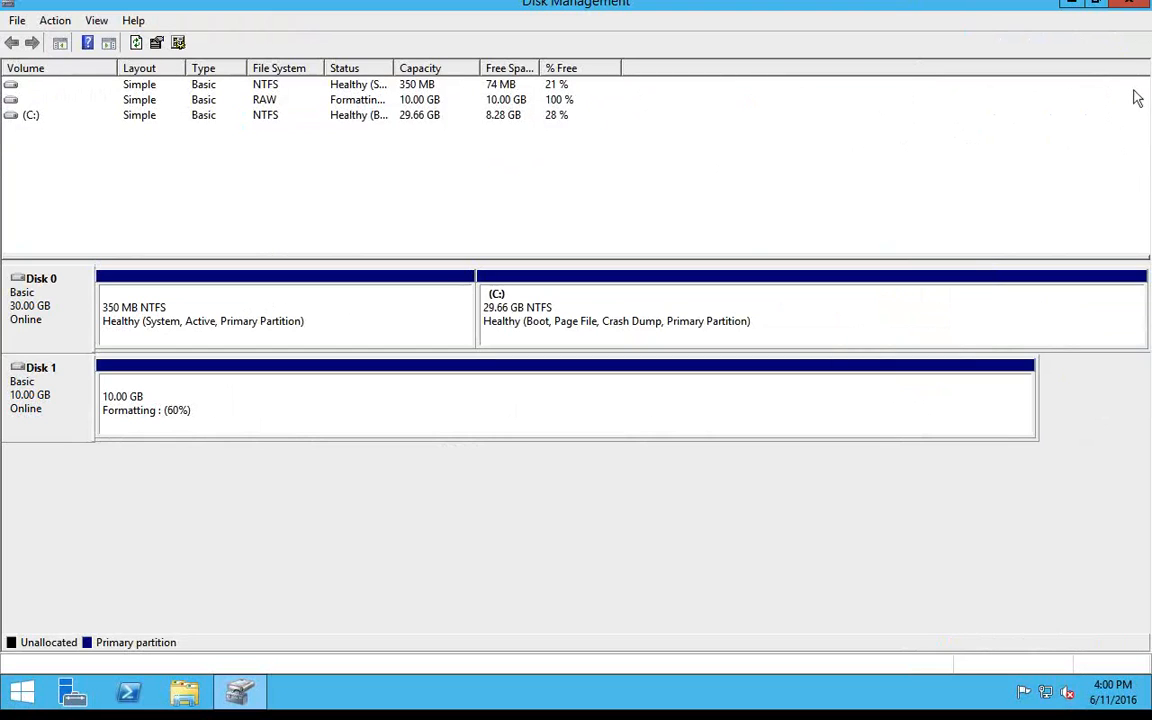
key(ctrl+Left)
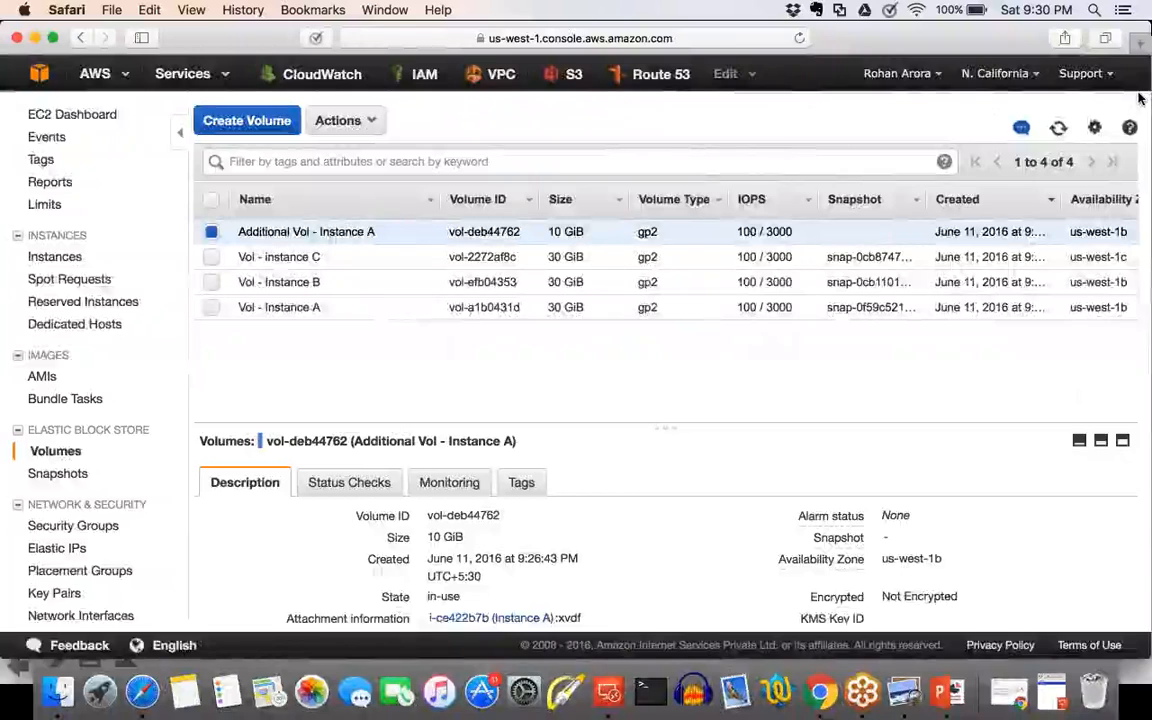
key(ctrl+Right)
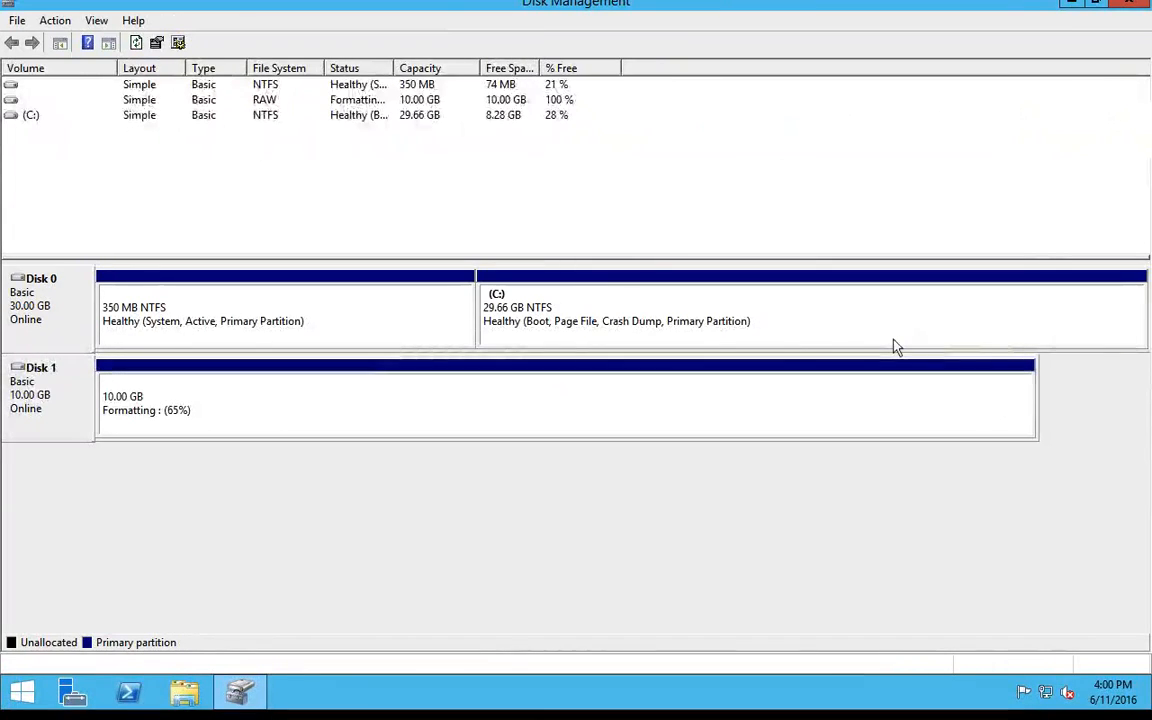
key(ctrl+Left)
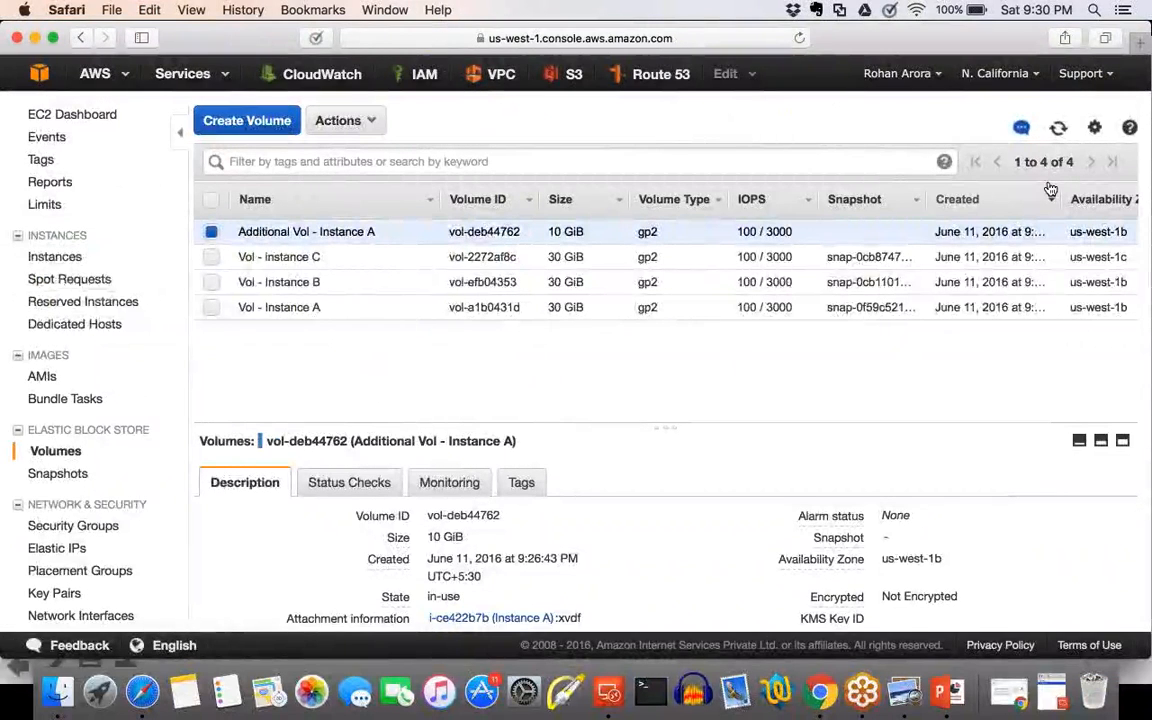
key(ctrl+Right)
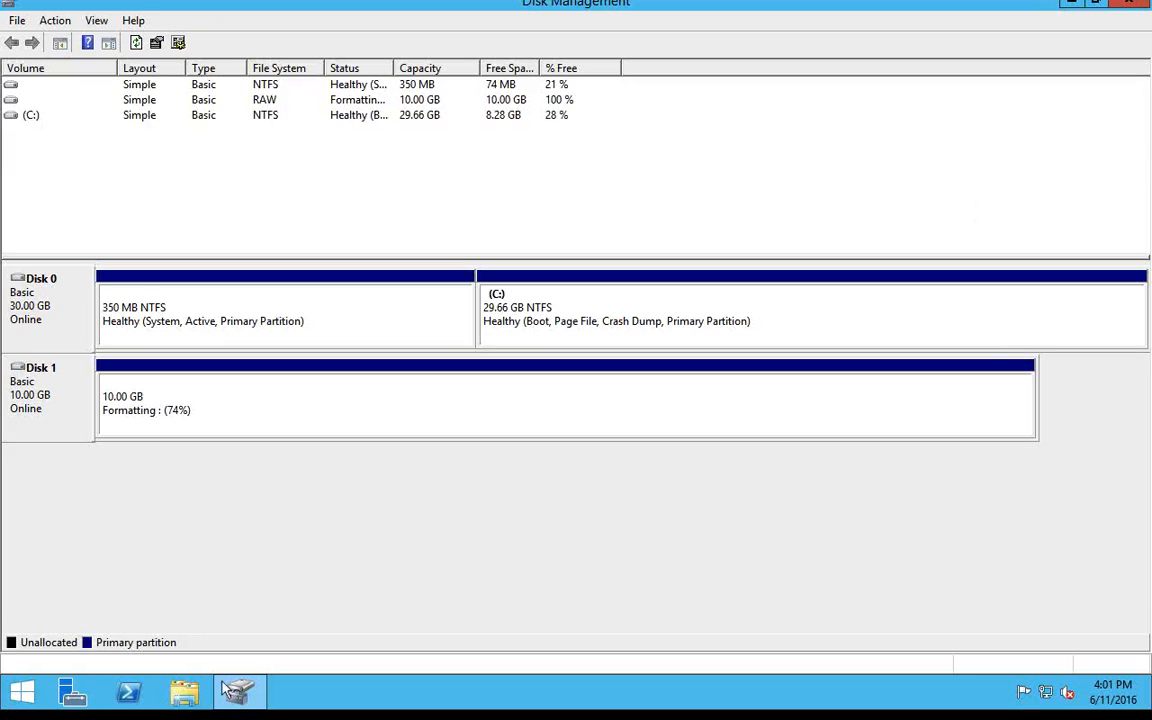
Check This PC for the new drive while Disk 1 is formatting, and close the window.
key(super)
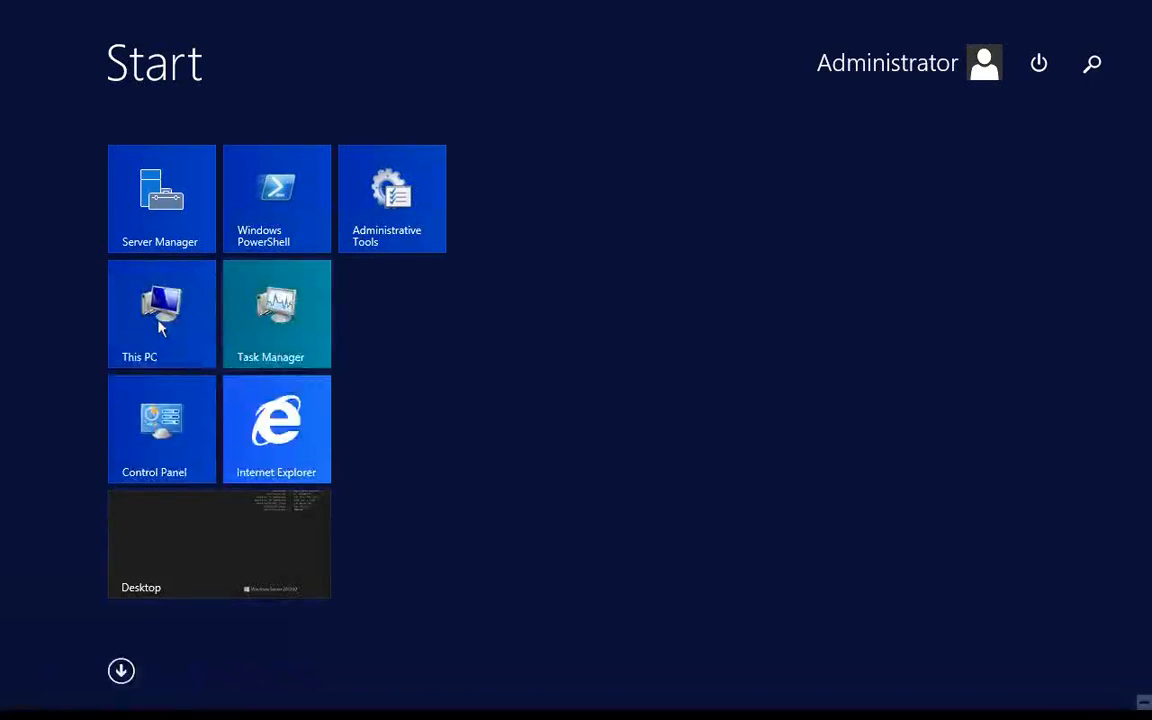
click(160, 310)
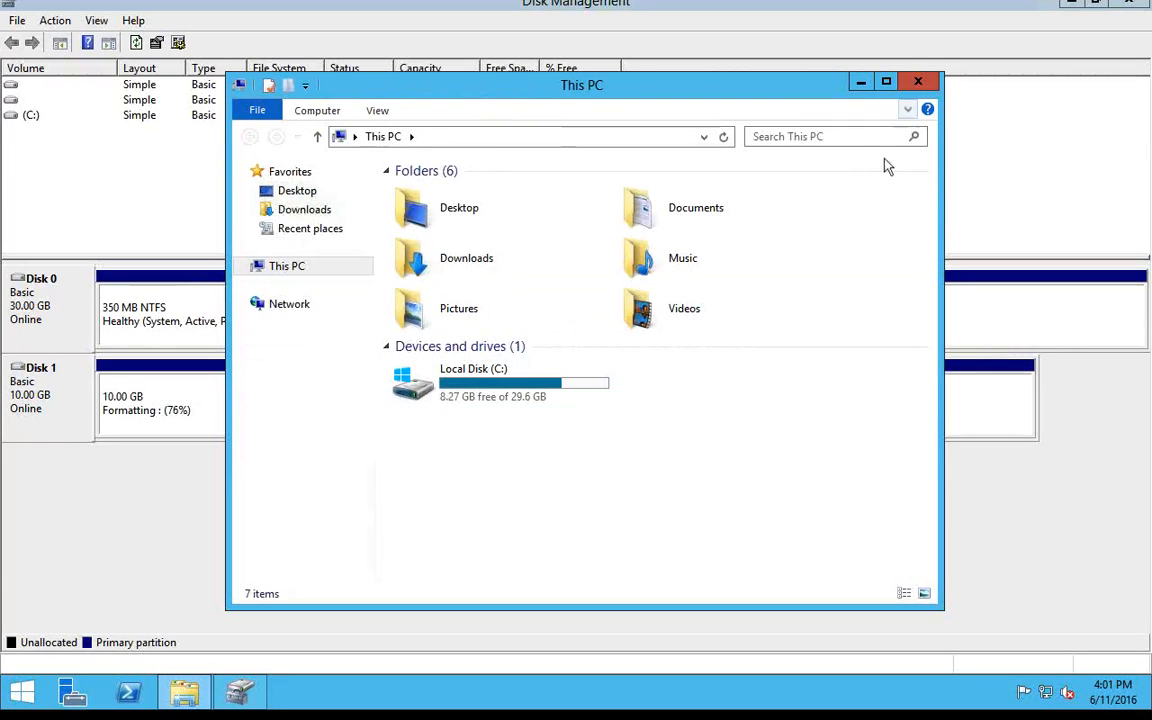
click(918, 81)
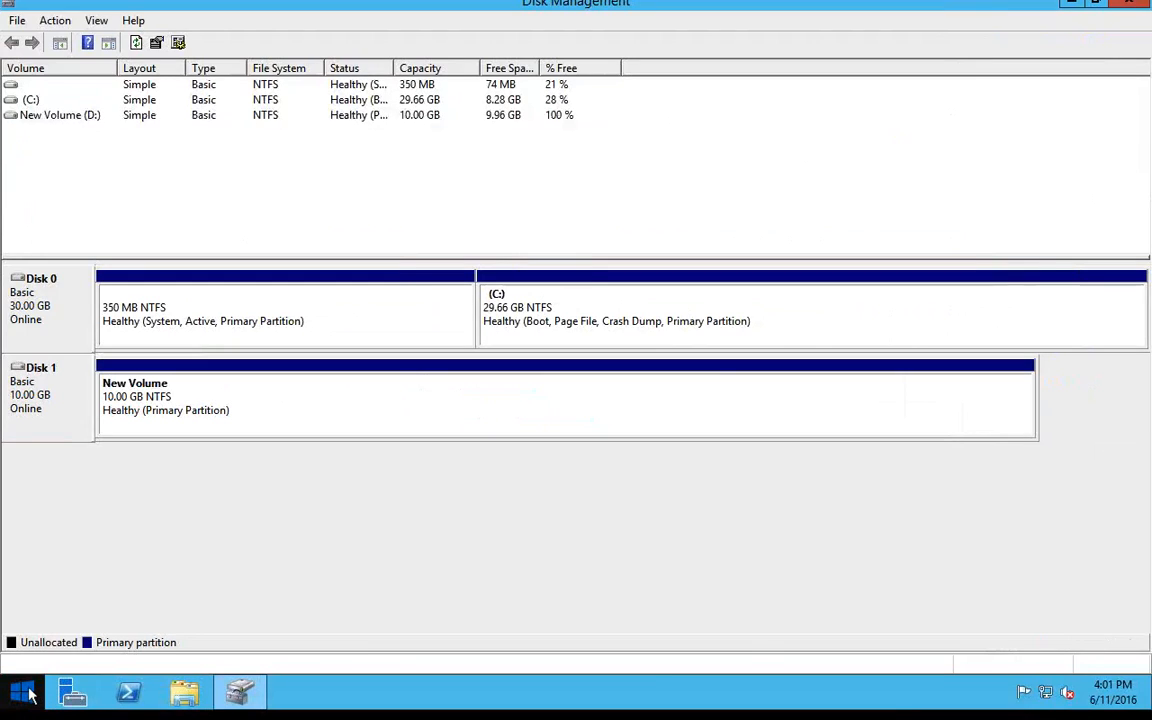
Reopen This PC and examine the capacity and free space of New Volume (D:) and Local Disk (C:).
click(24, 692)
click(160, 318)
click(743, 392)
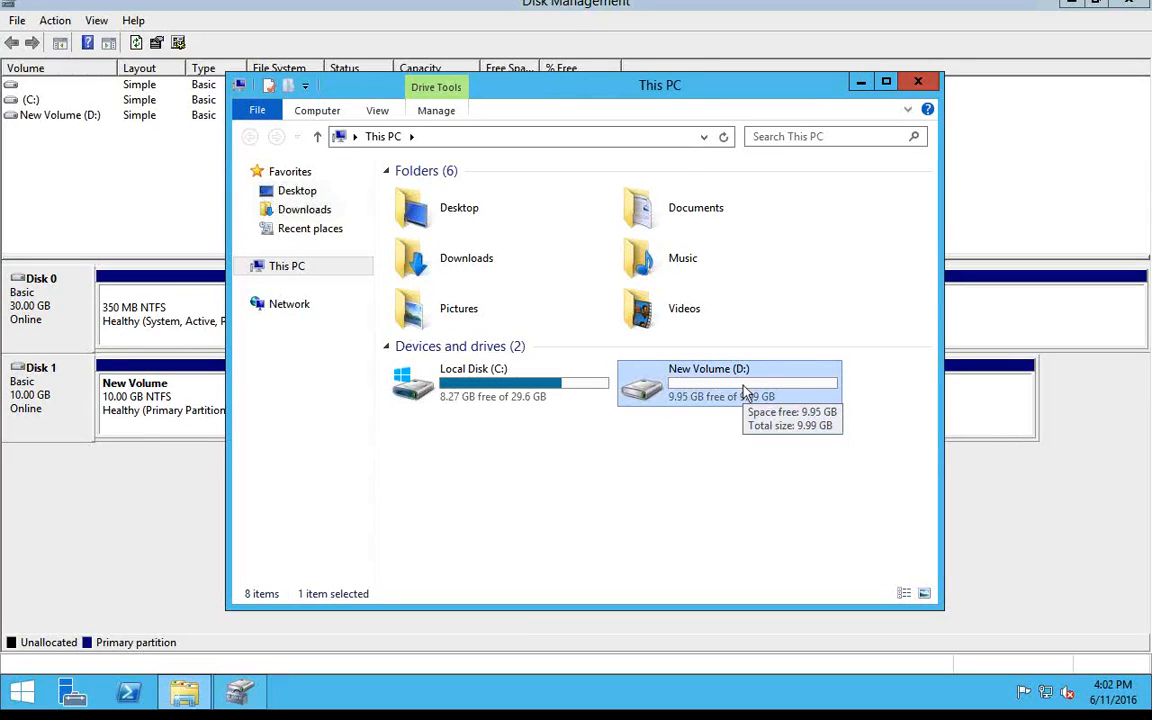
key(ctrl+Left)
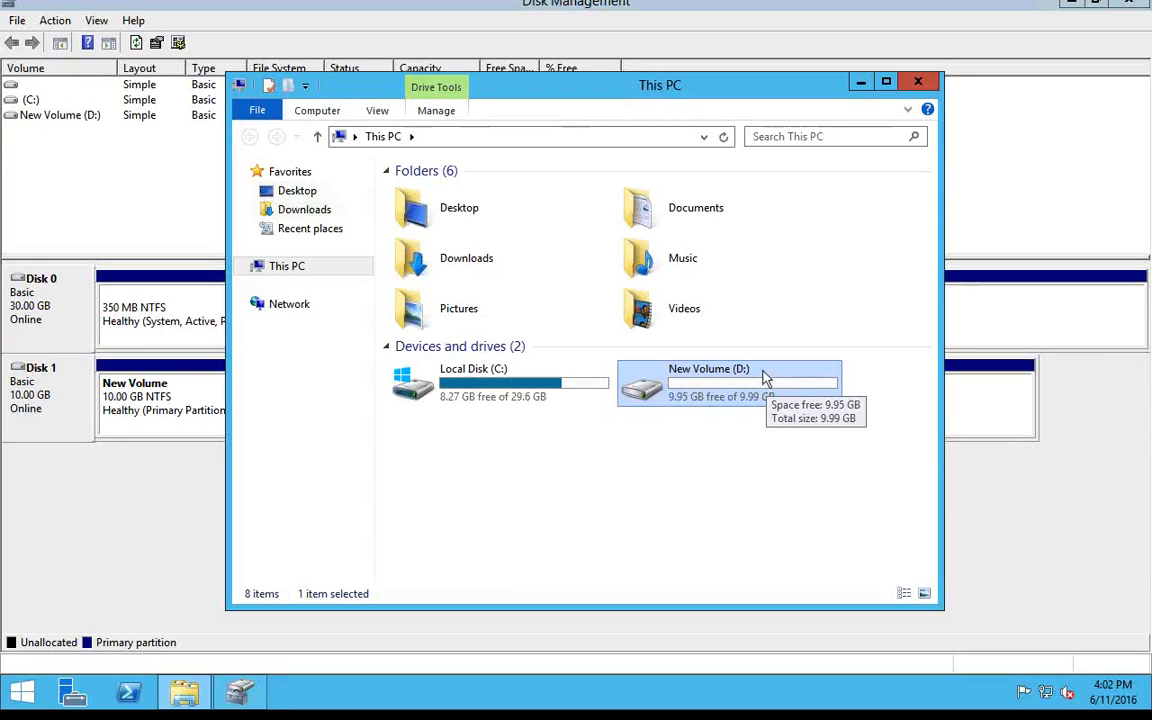
click(718, 551)
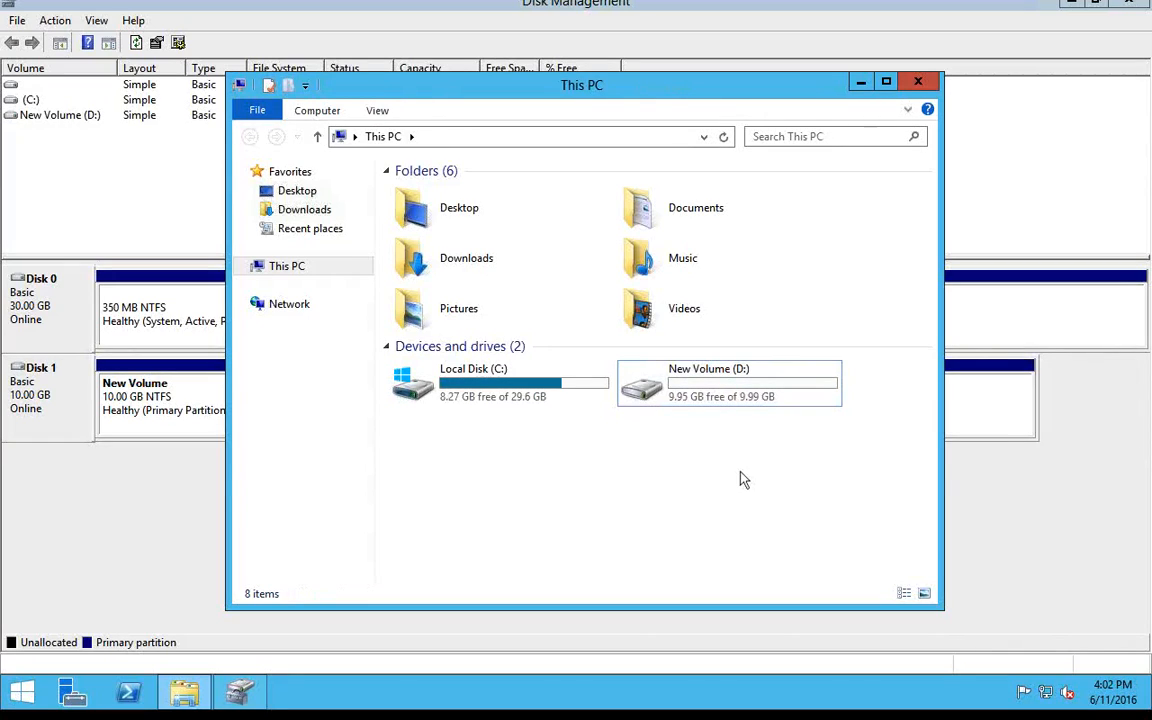
click(733, 381)
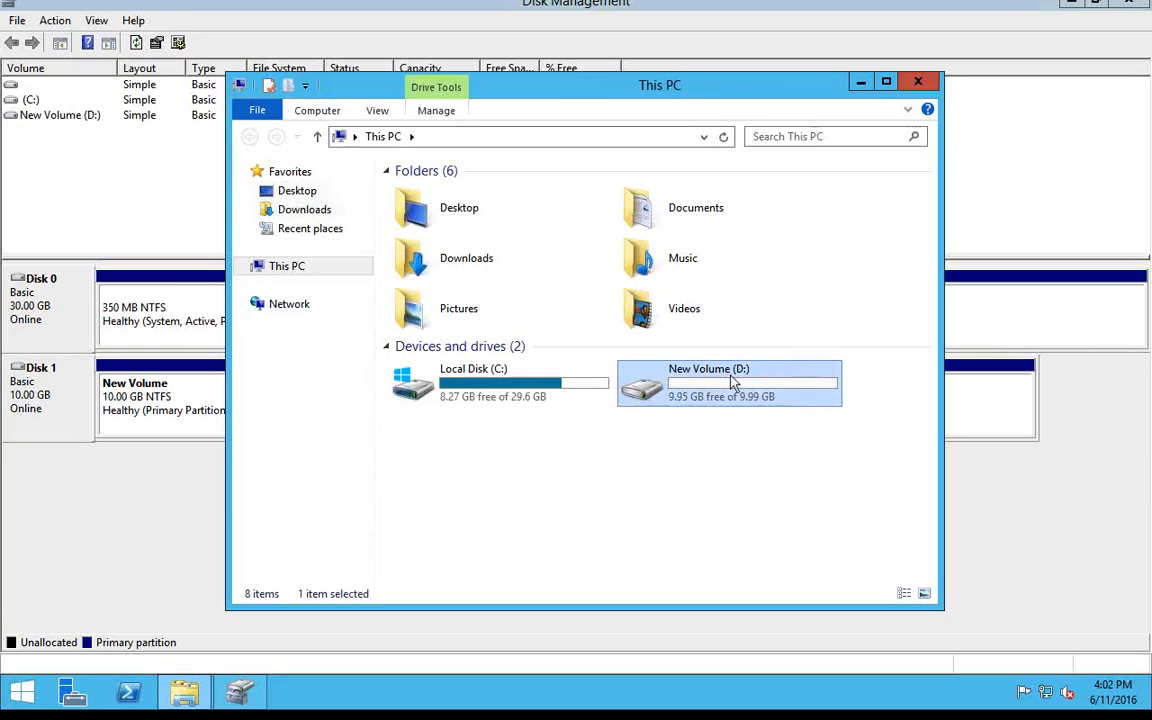
click(555, 395)
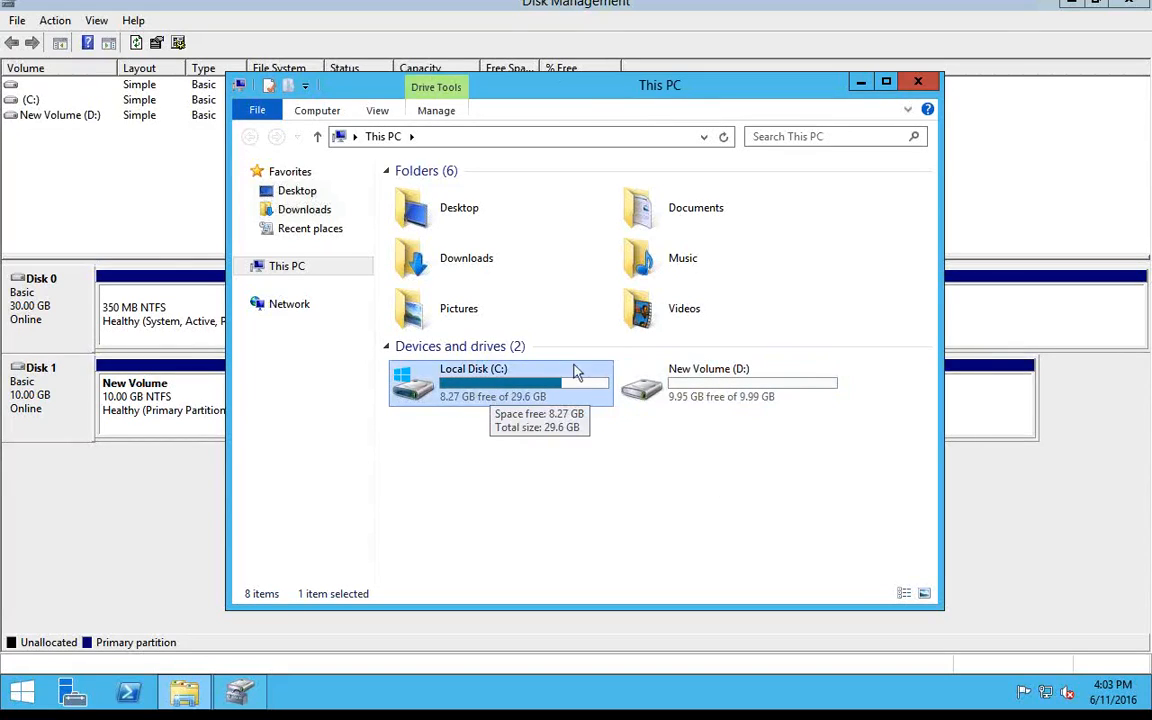
click(707, 397)
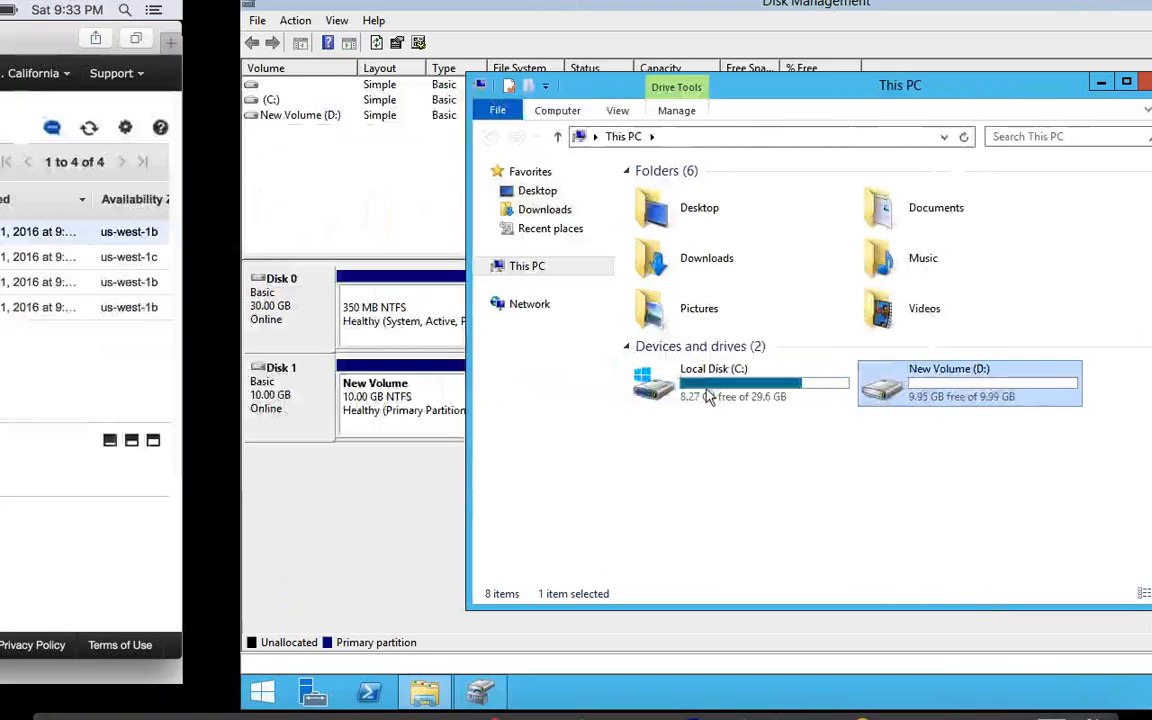
Switch to the AWS console in Safari and create a 5 GiB General Purpose SSD (GP2) volume in us-west-1b.
key(ctrl+Left)
key(ctrl+Right)
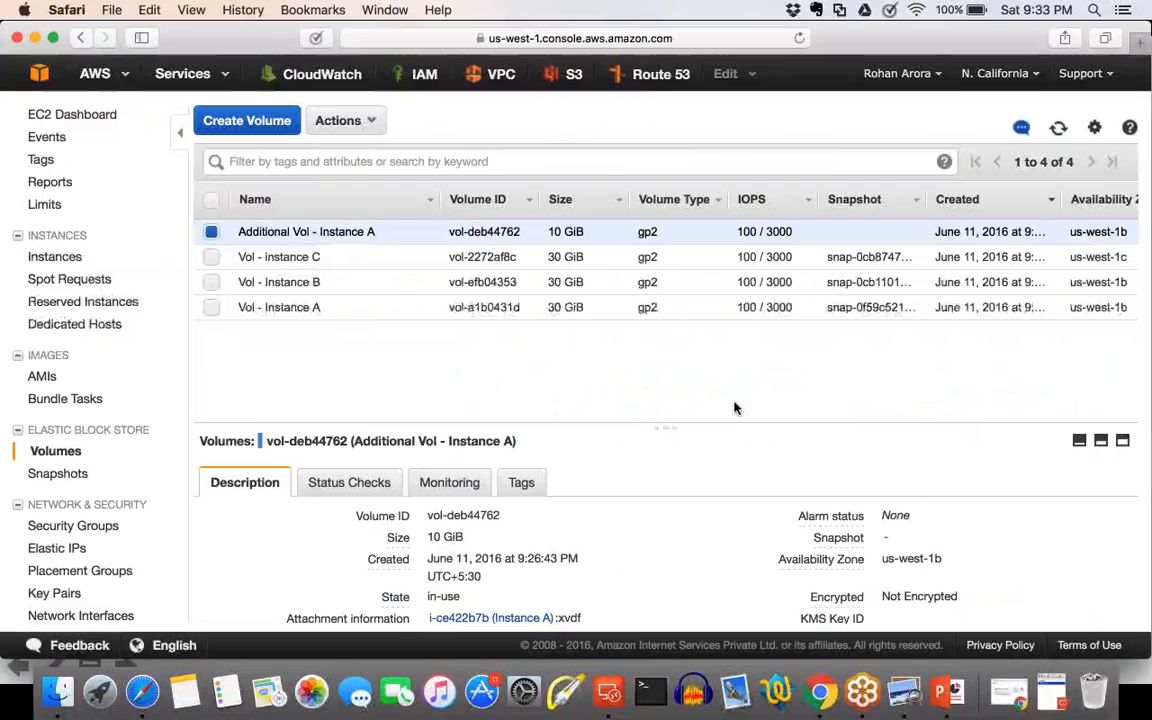
click(255, 133)
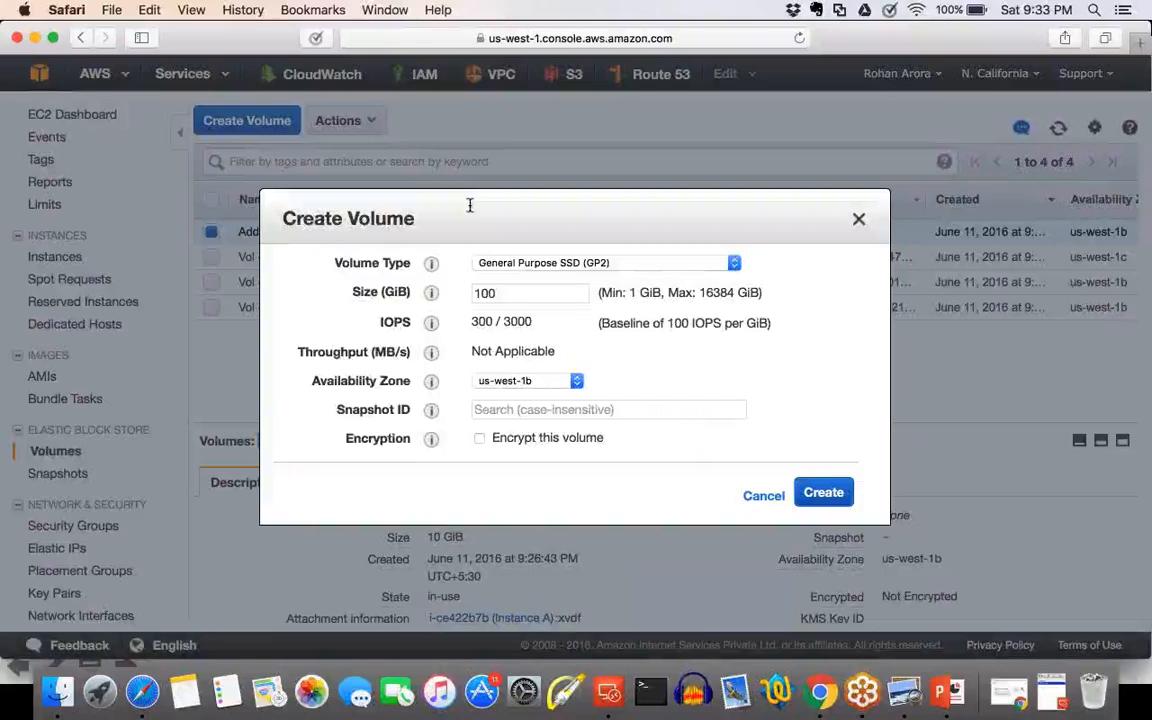
drag(512, 291, 415, 291)
text(5)
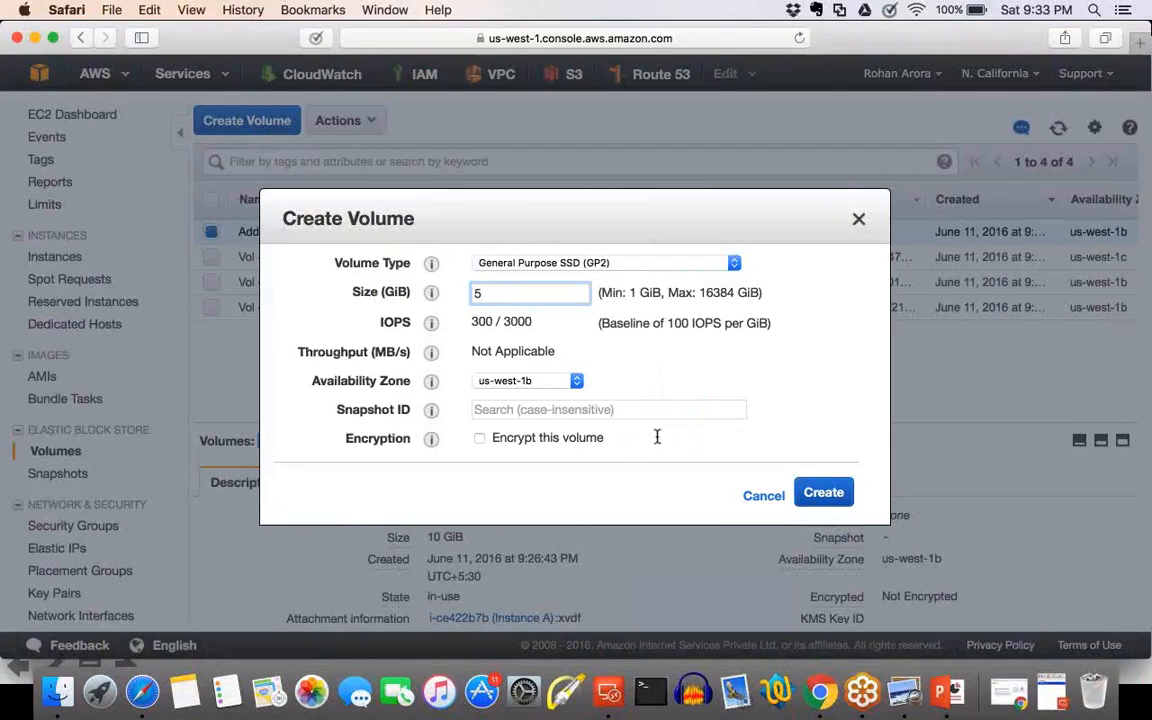
click(545, 383)
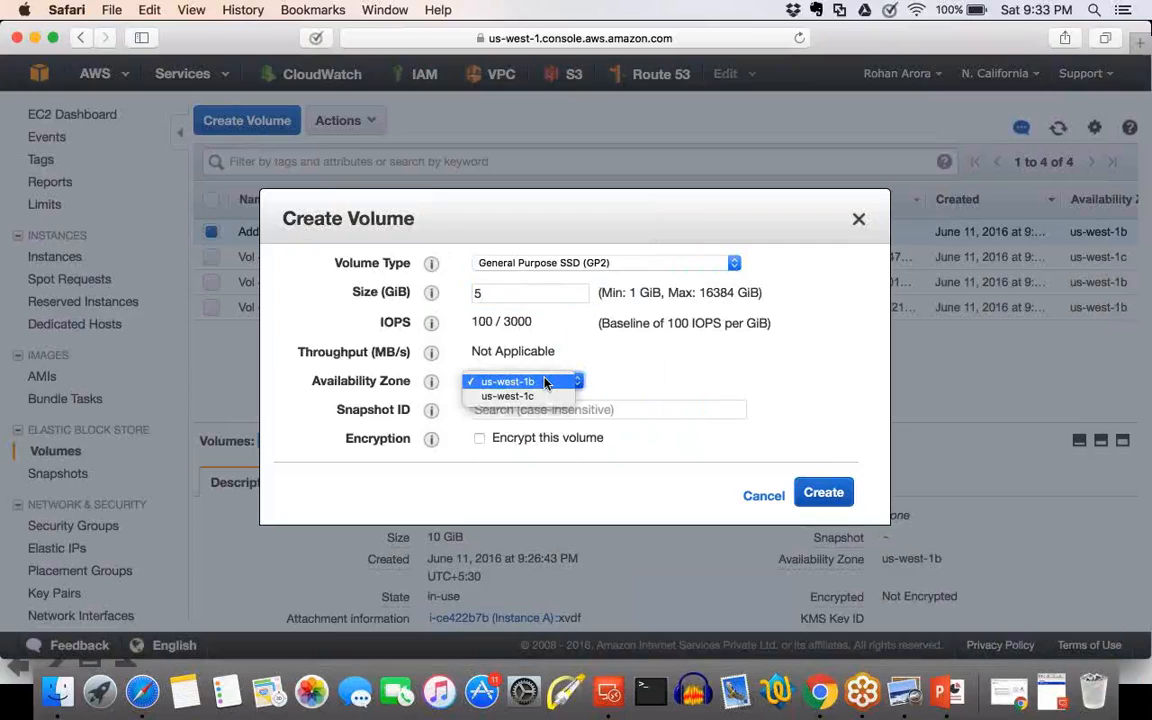
click(545, 383)
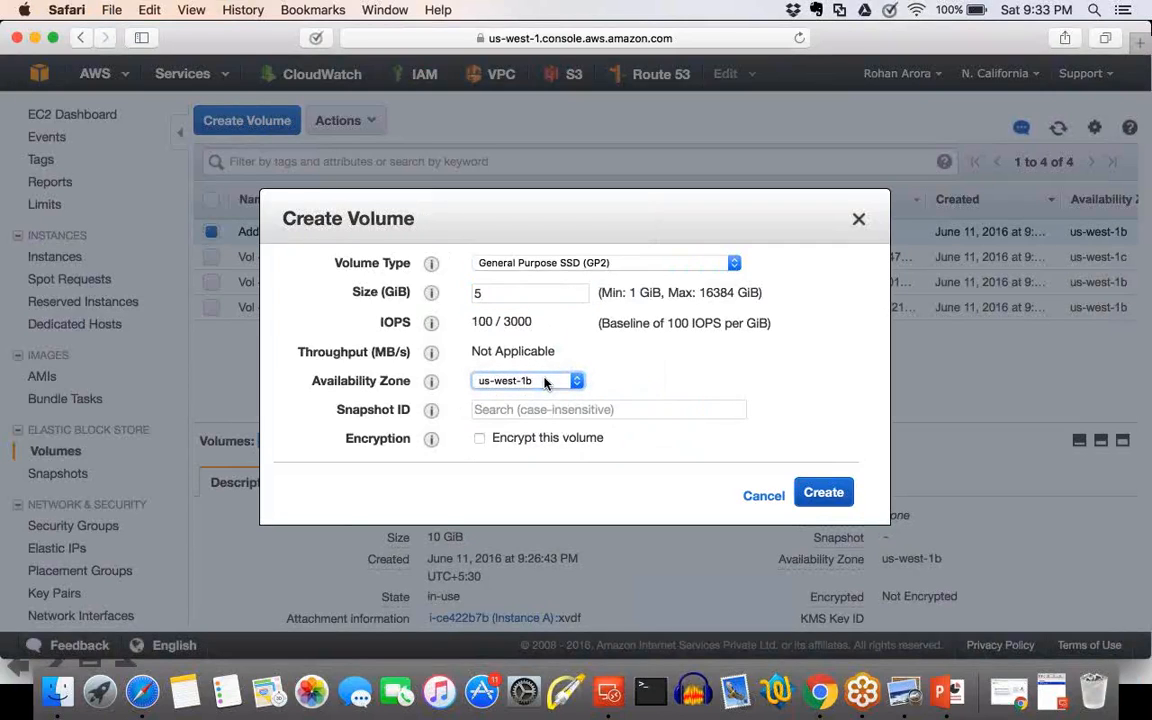
click(838, 497)
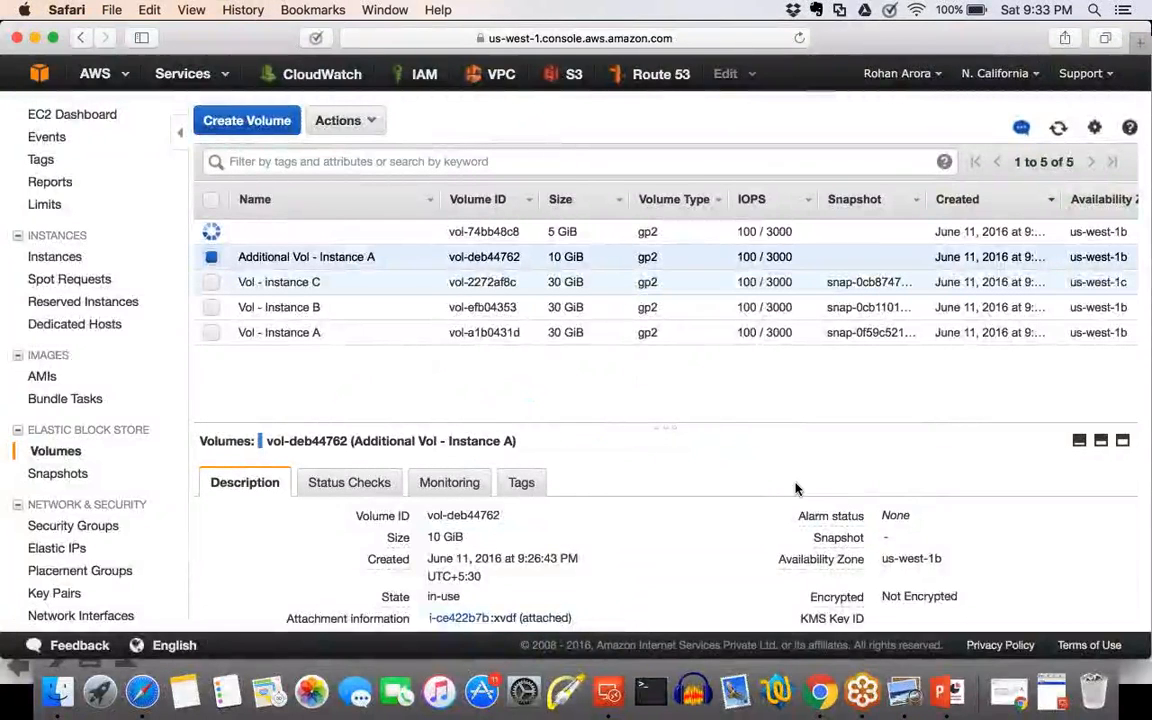
Name the new 5 GiB volume "5 GB Additional Vol - Instance A".
click(427, 232)
text(5 )
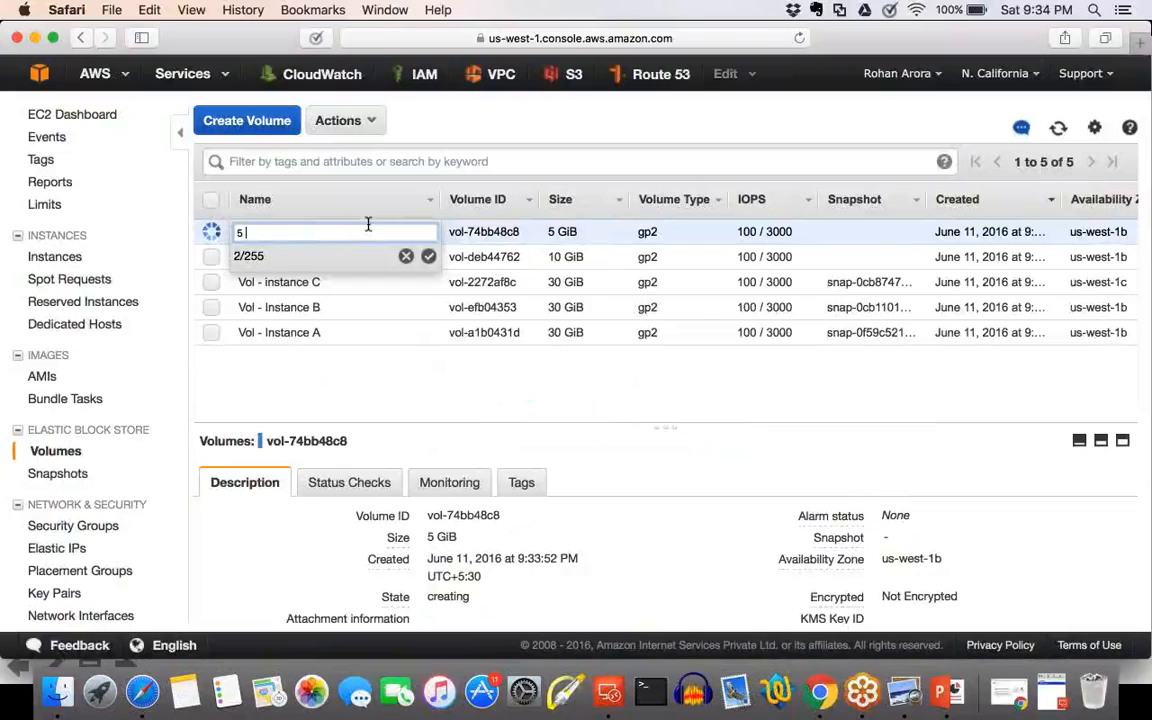
text(GB Additional Vo)
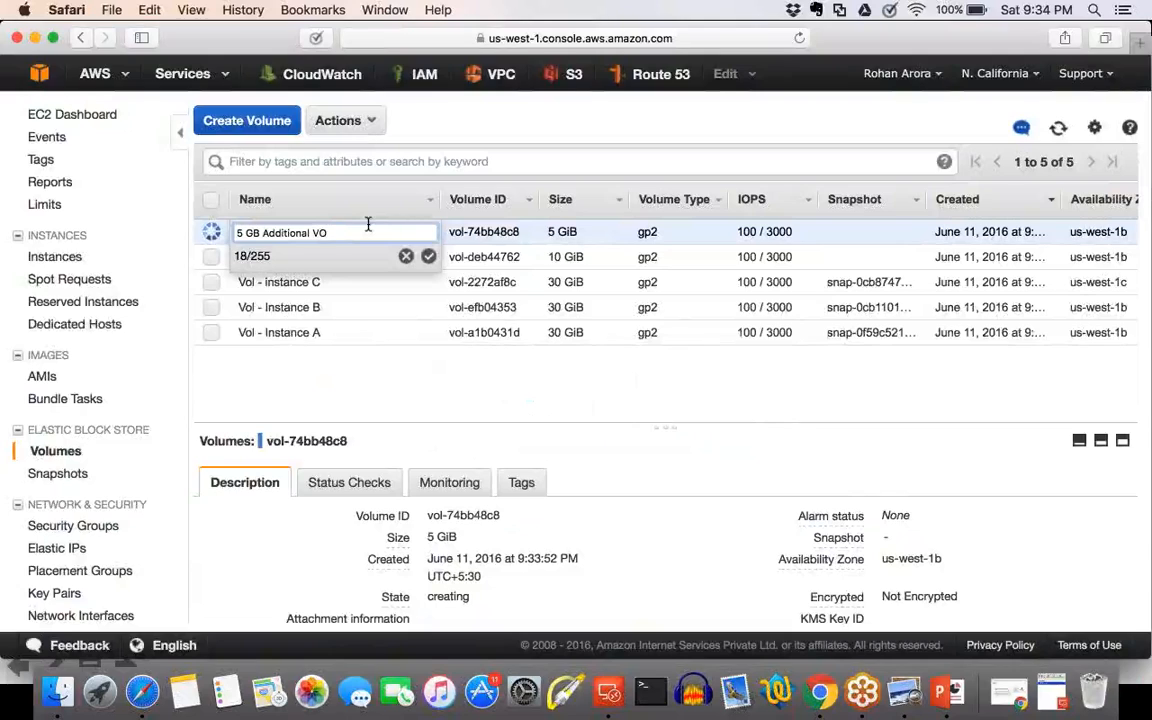
text(l - Instance A)
click(428, 256)
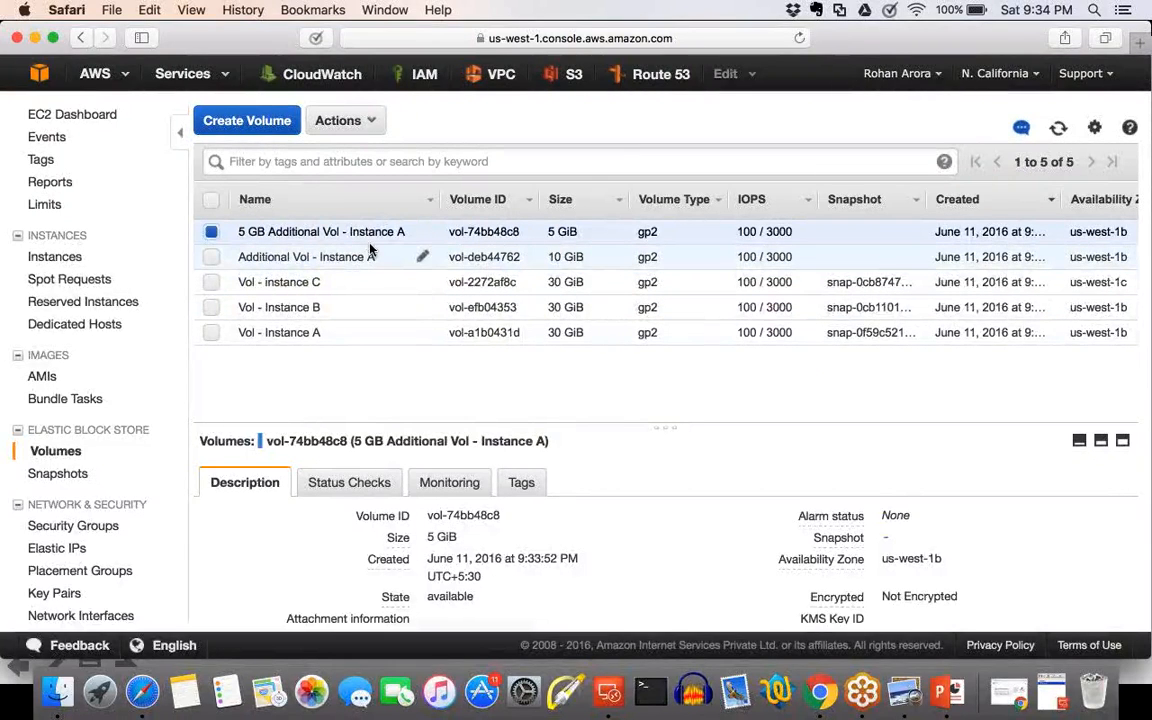
Attach the 5 GB Additional Vol - Instance A volume to the running Instance A.
click(340, 120)
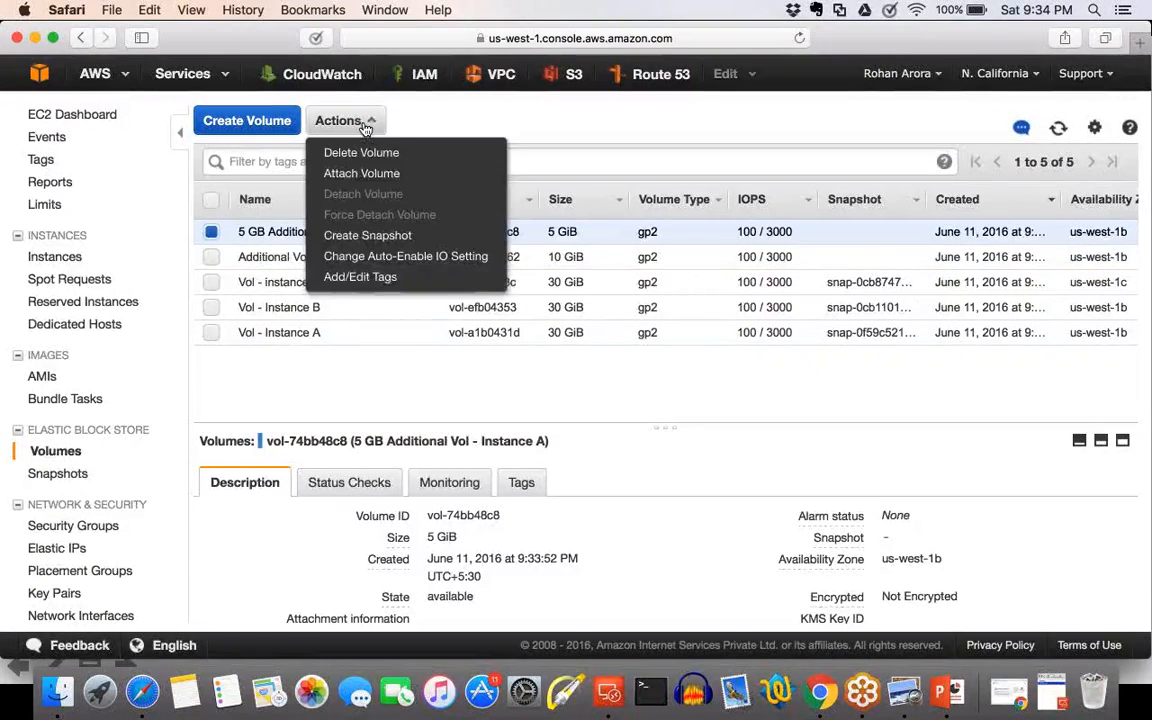
click(370, 176)
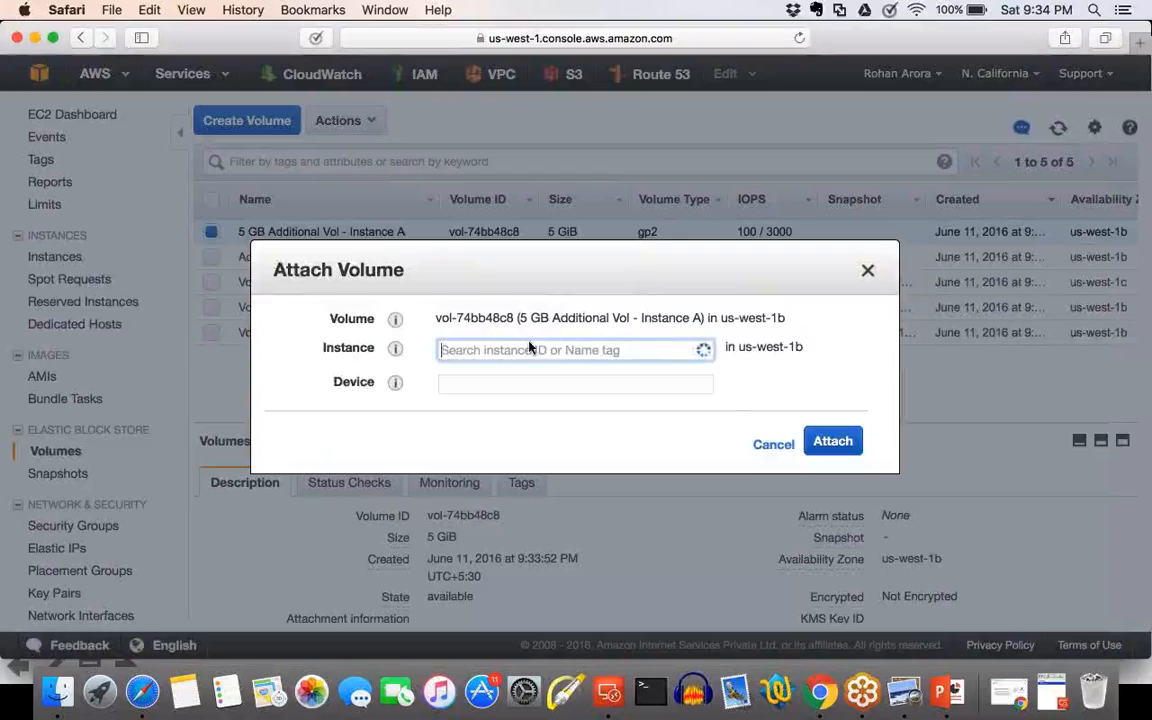
click(527, 347)
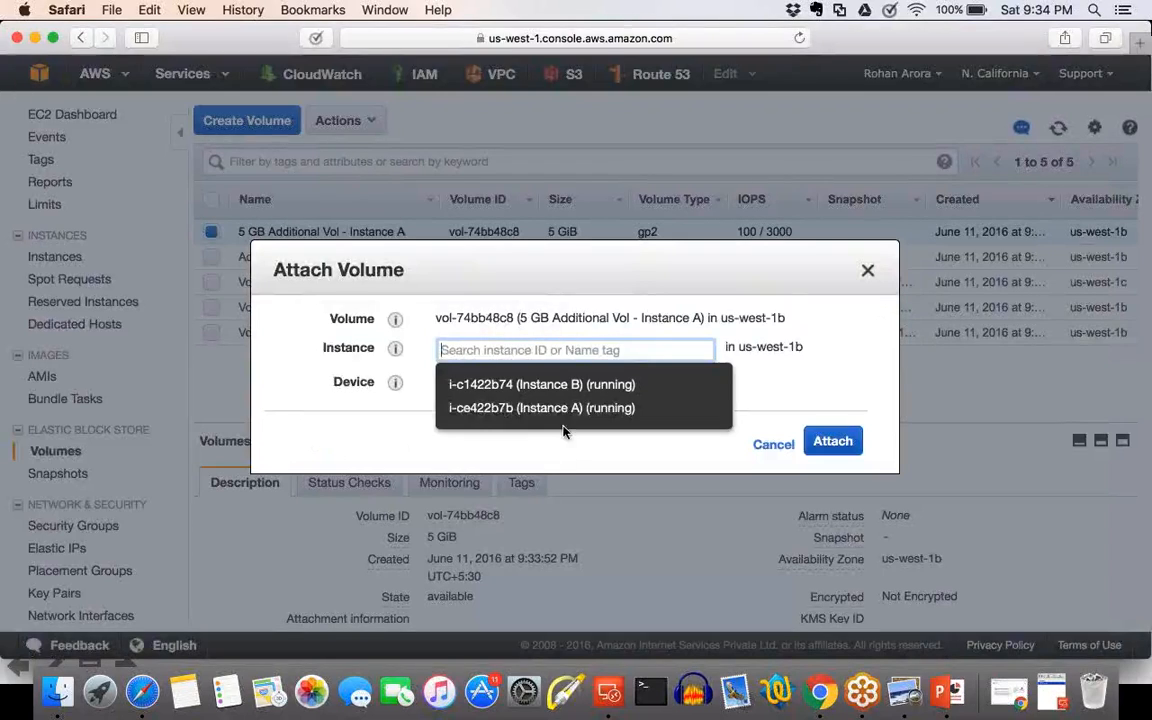
click(652, 426)
click(831, 460)
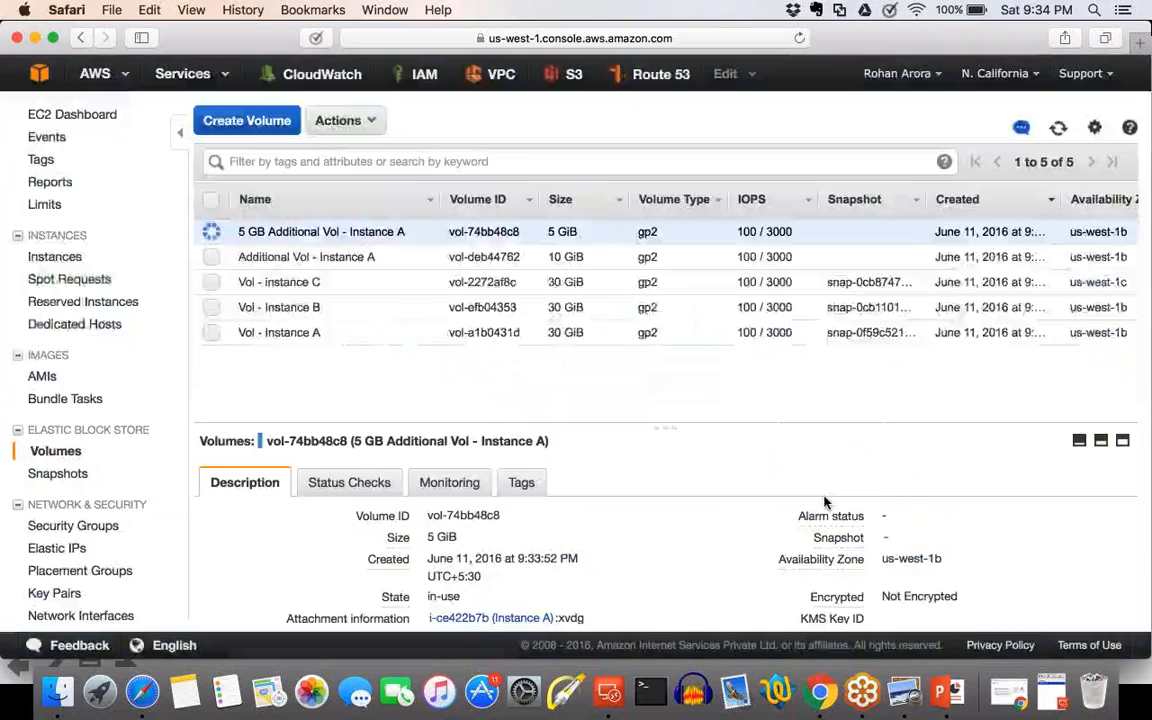
Switch to Disk Management in the Windows remote session, bring the 5 GB Disk 2 online and initialize it.
key(ctrl+Right)
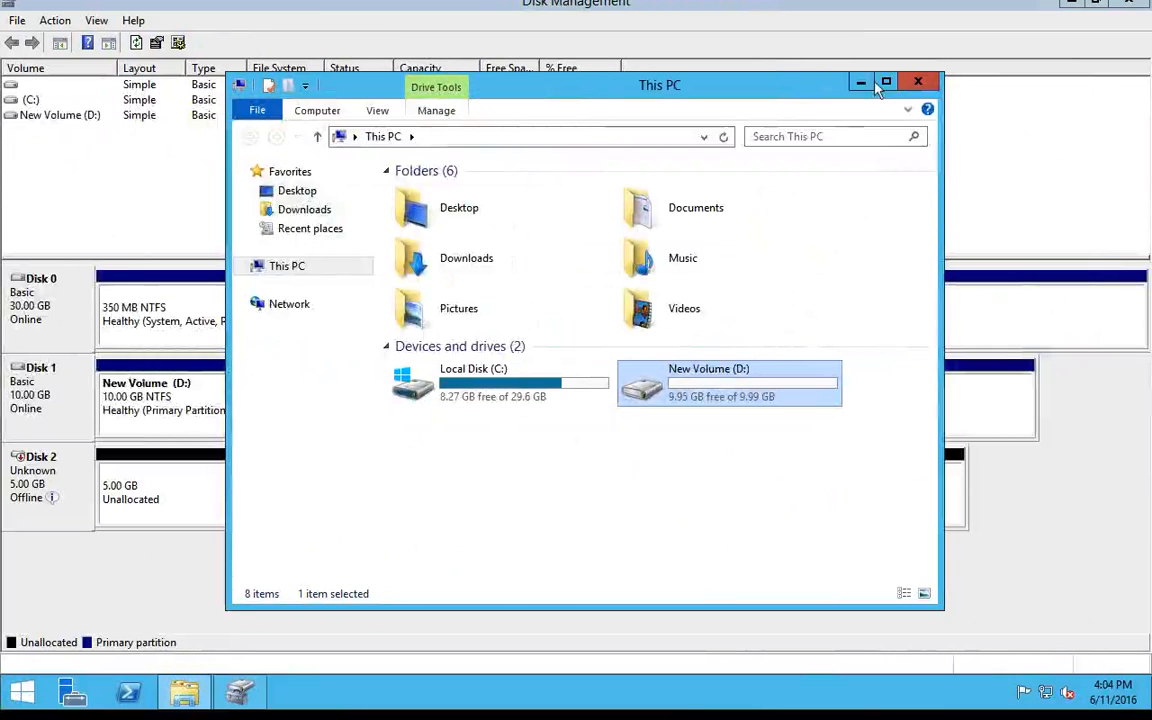
click(861, 83)
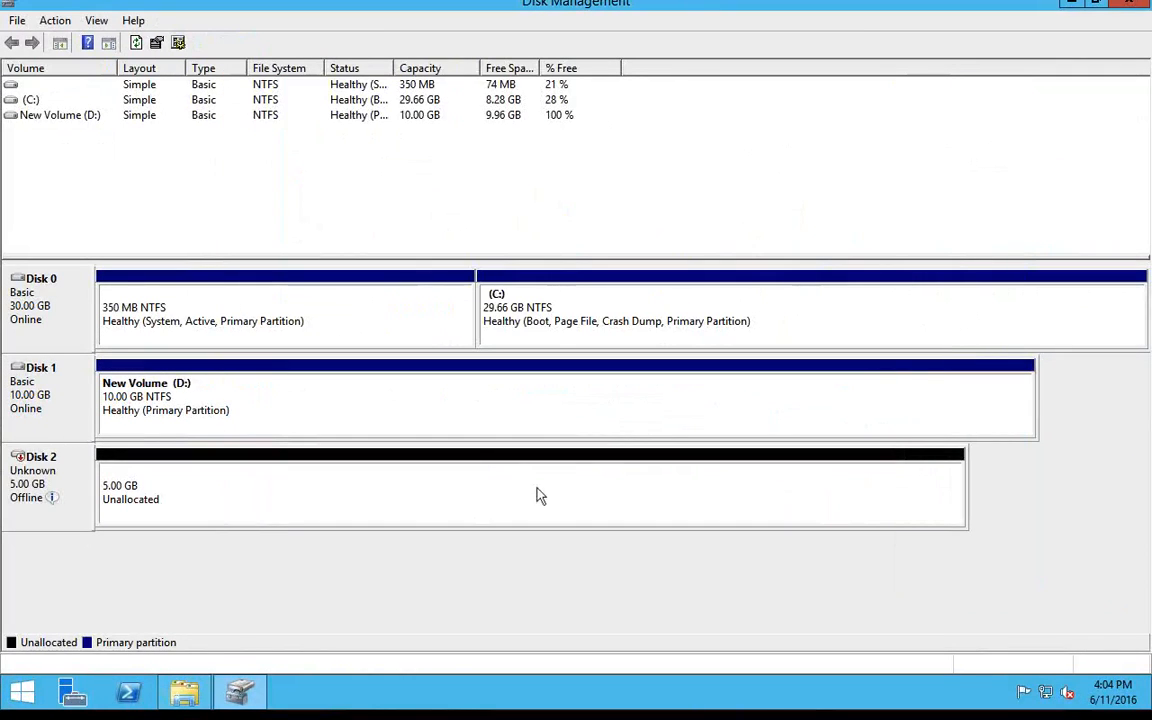
click(212, 505)
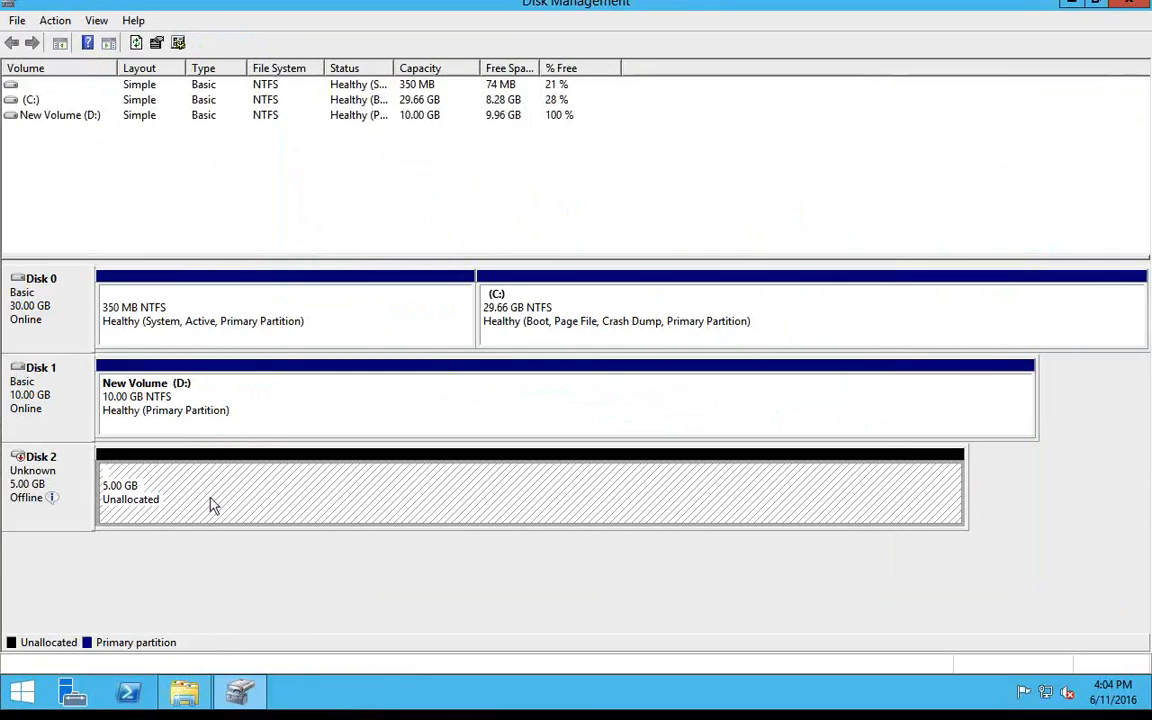
right_click(211, 505)
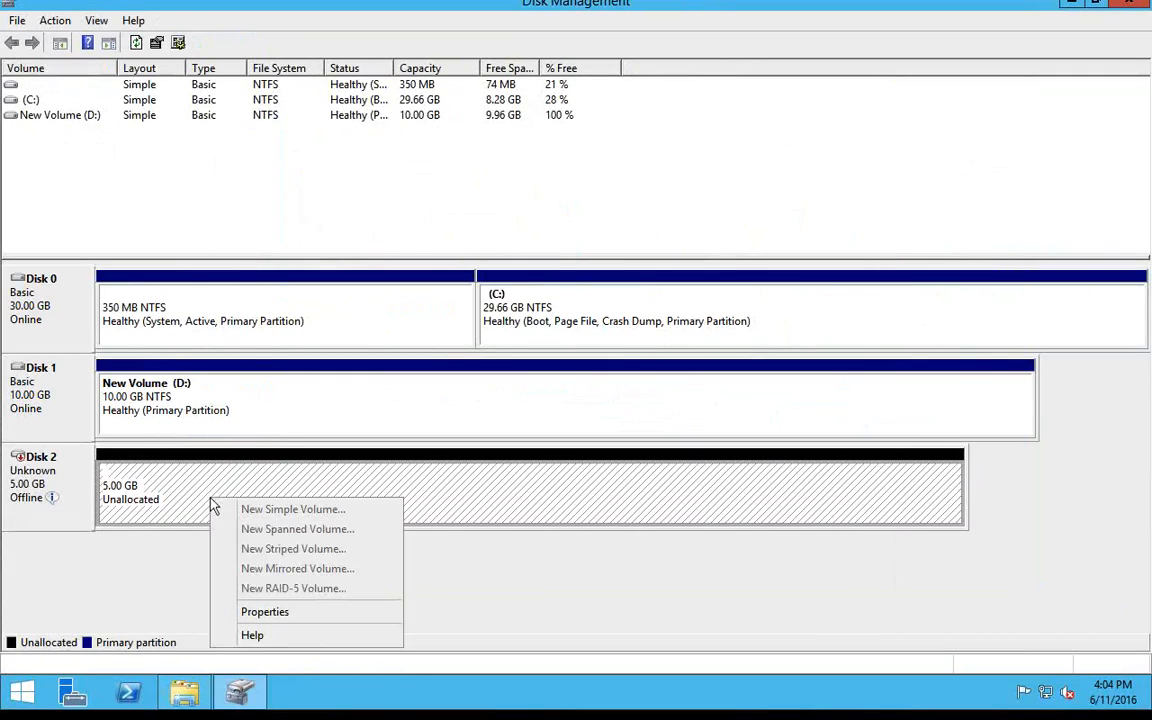
right_click(85, 493)
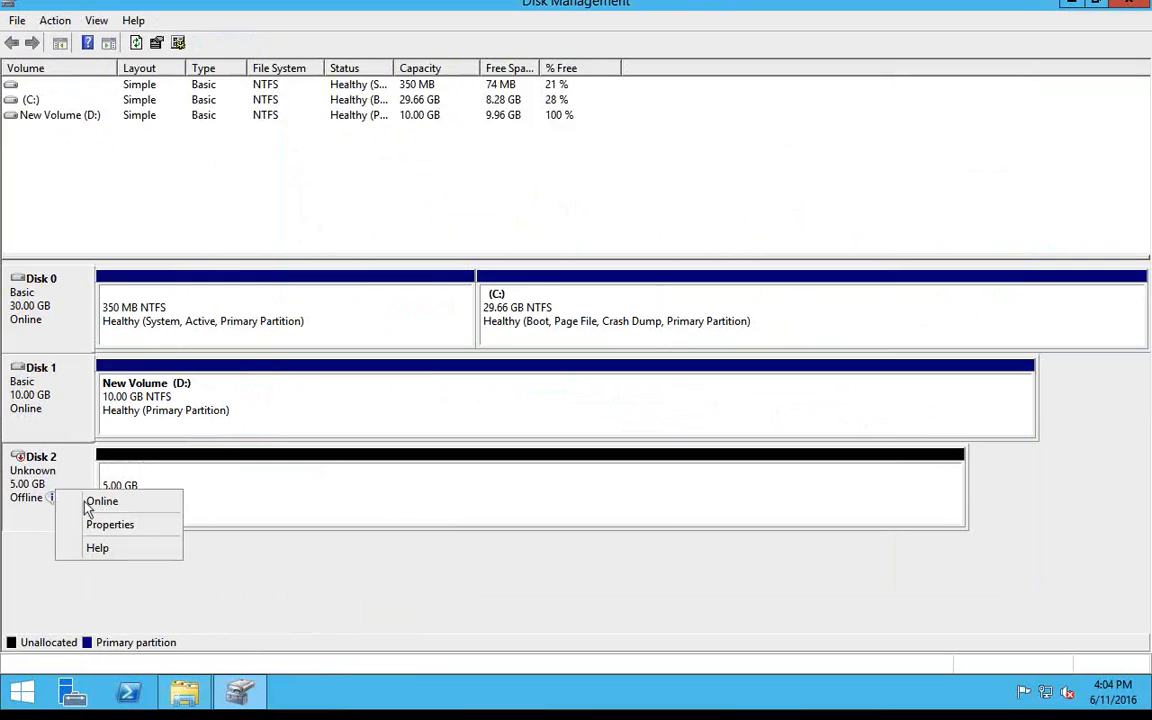
click(92, 502)
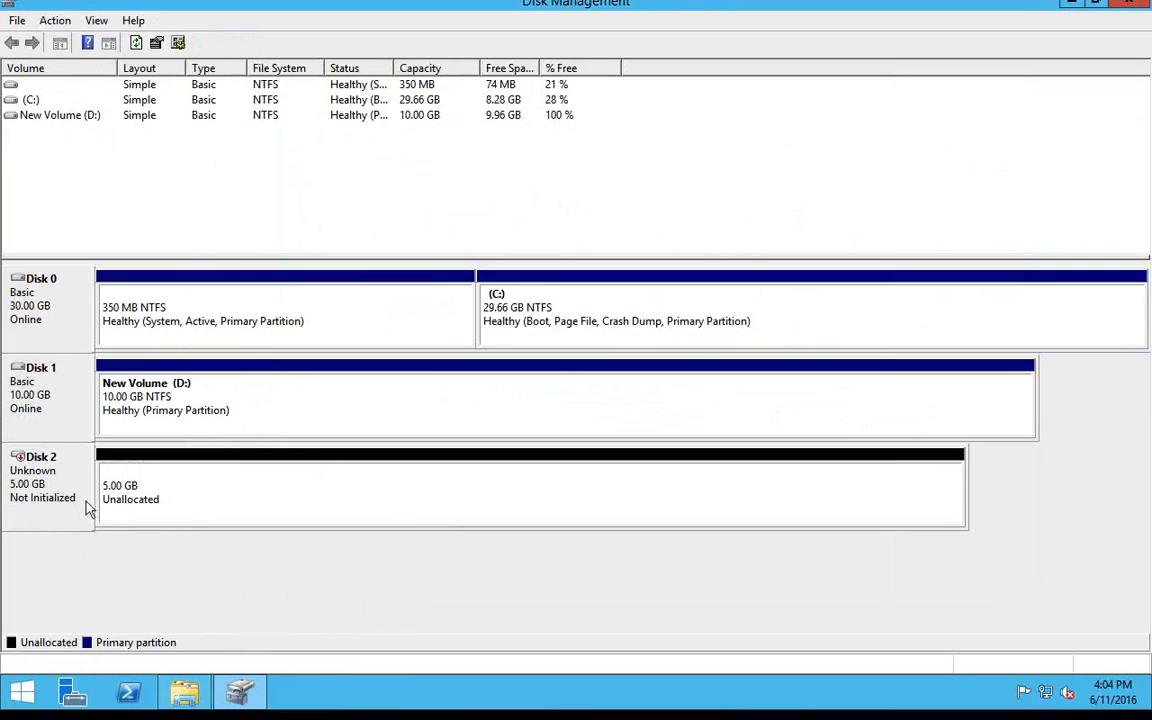
right_click(42, 496)
click(73, 507)
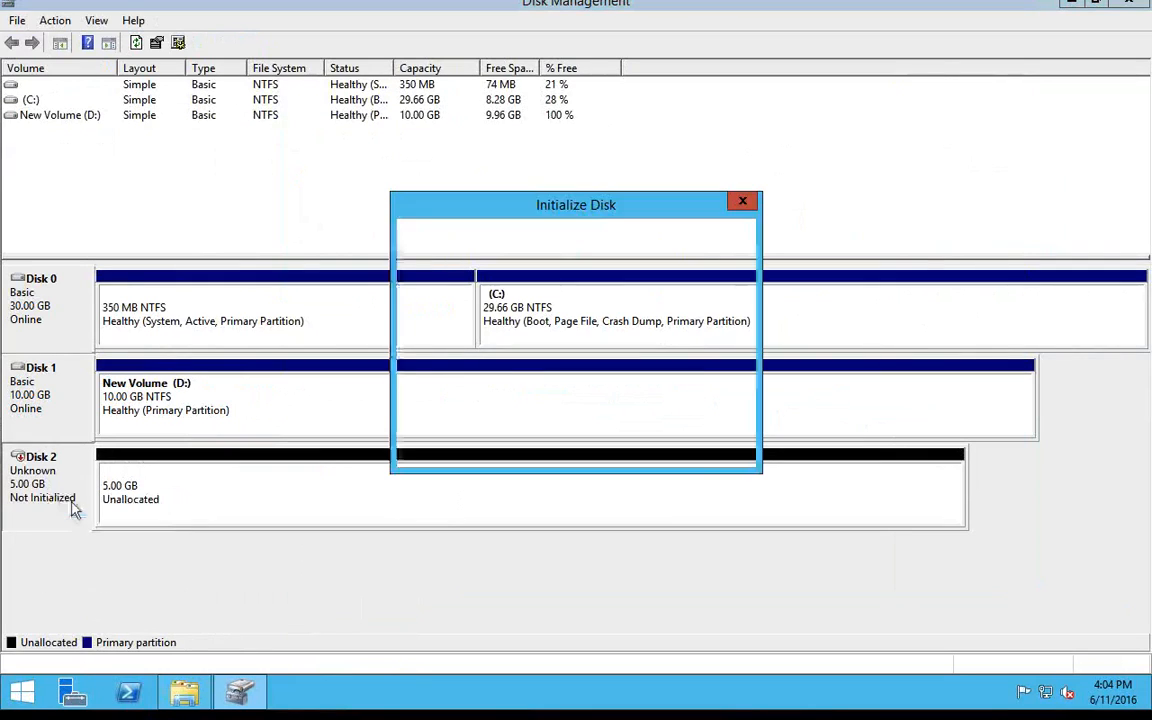
click(636, 448)
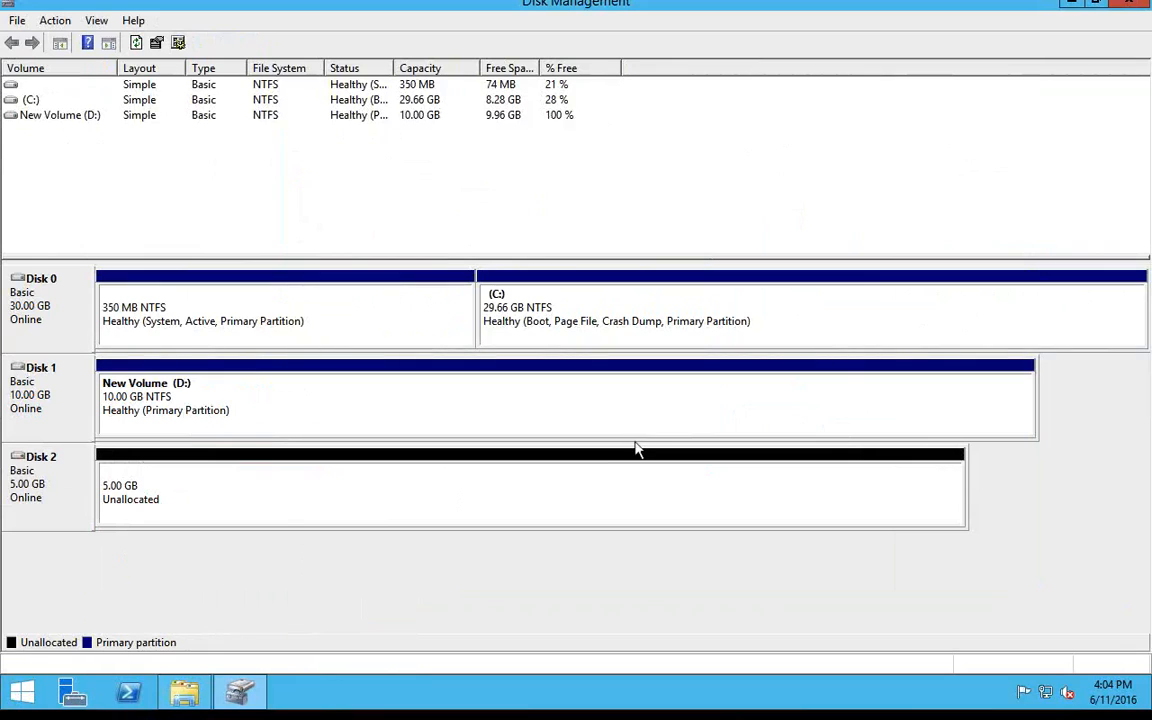
Extend New Volume (D:) with 5117 MB of space from Disk 2, accepting the conversion to dynamic disks.
click(278, 506)
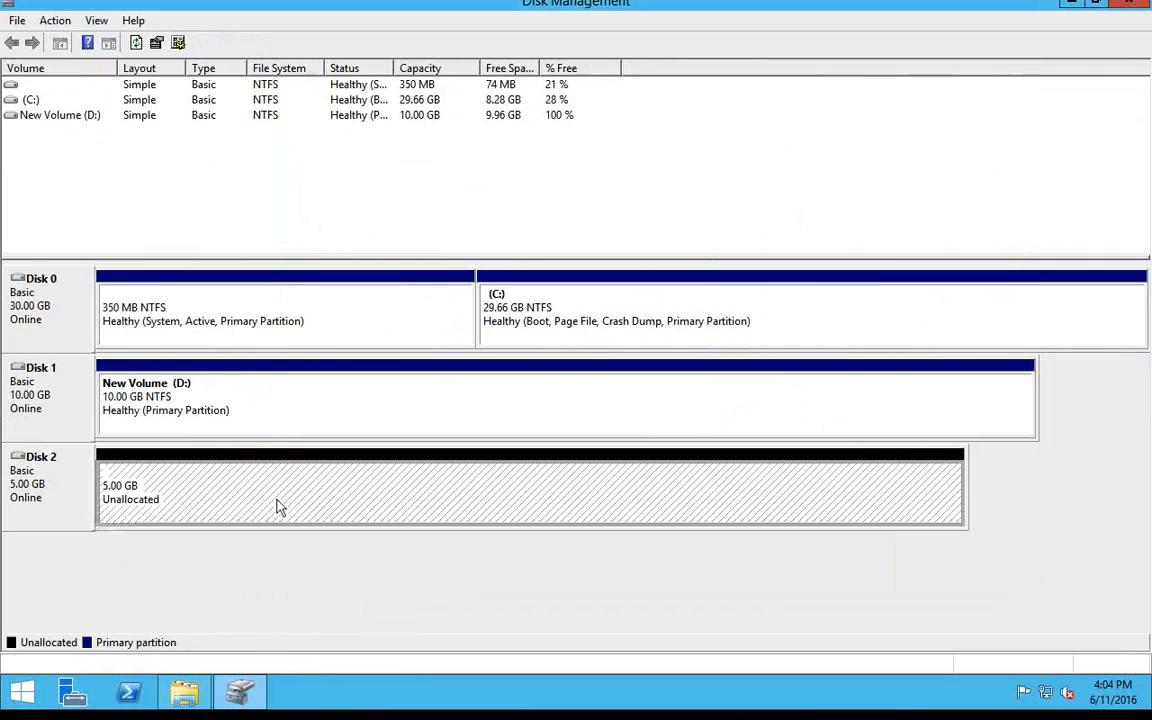
click(279, 424)
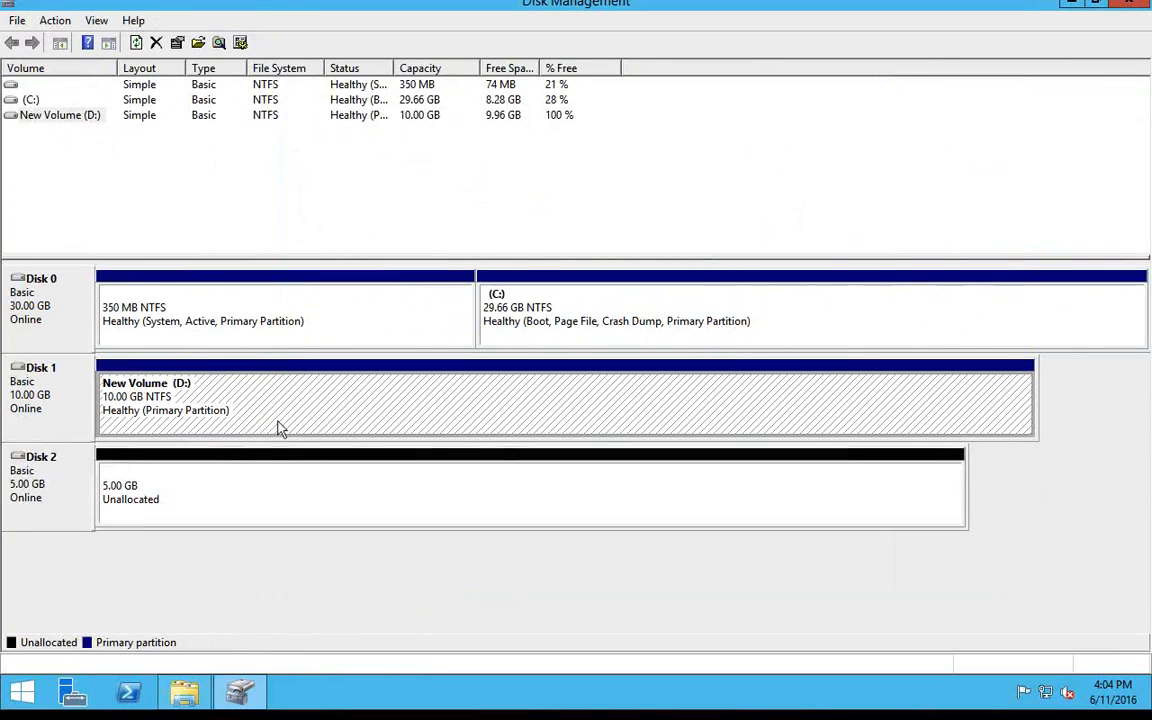
right_click(279, 426)
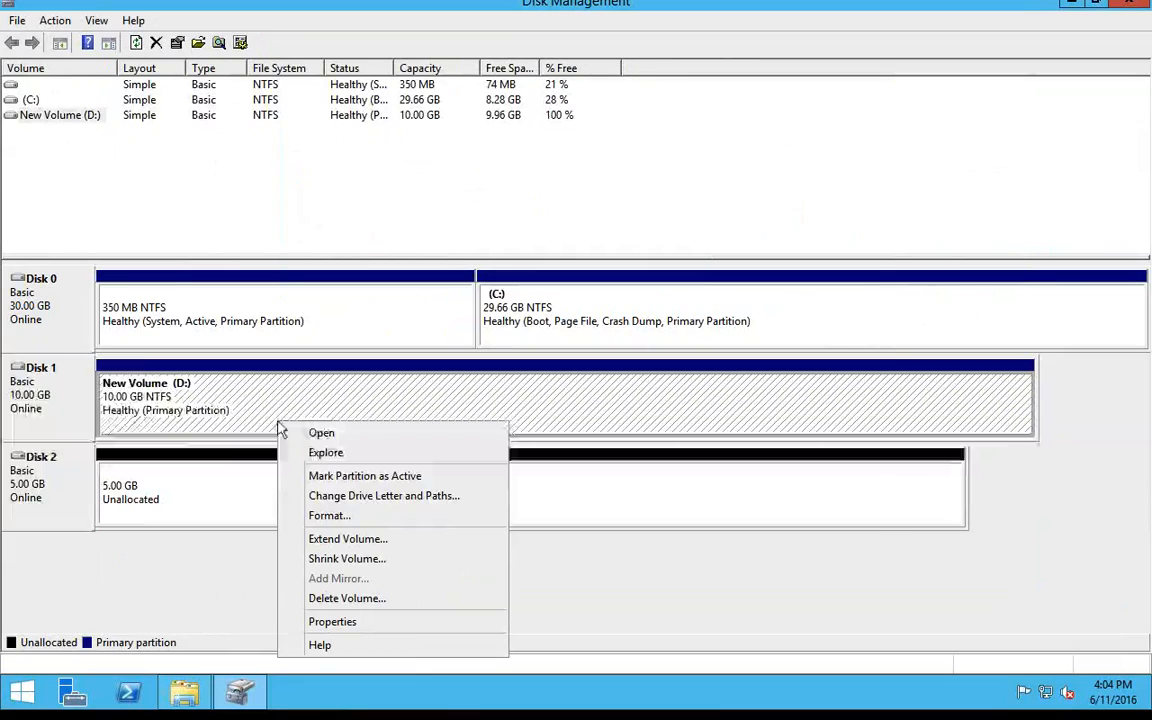
click(362, 540)
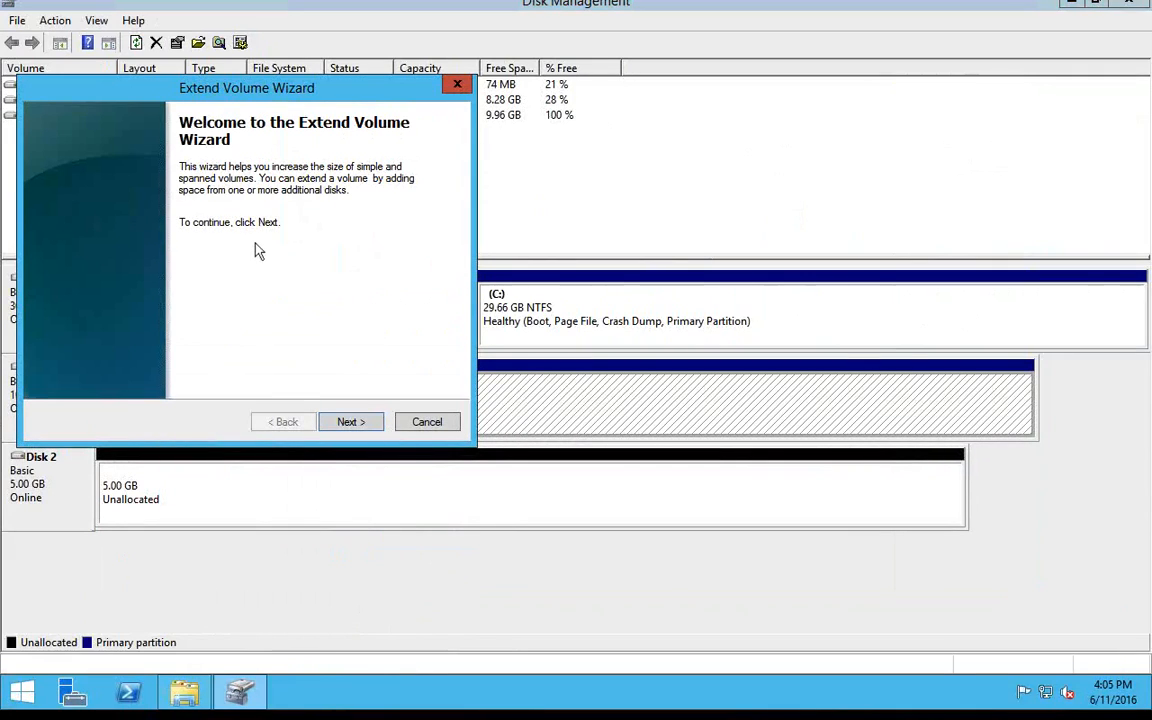
click(350, 422)
click(125, 228)
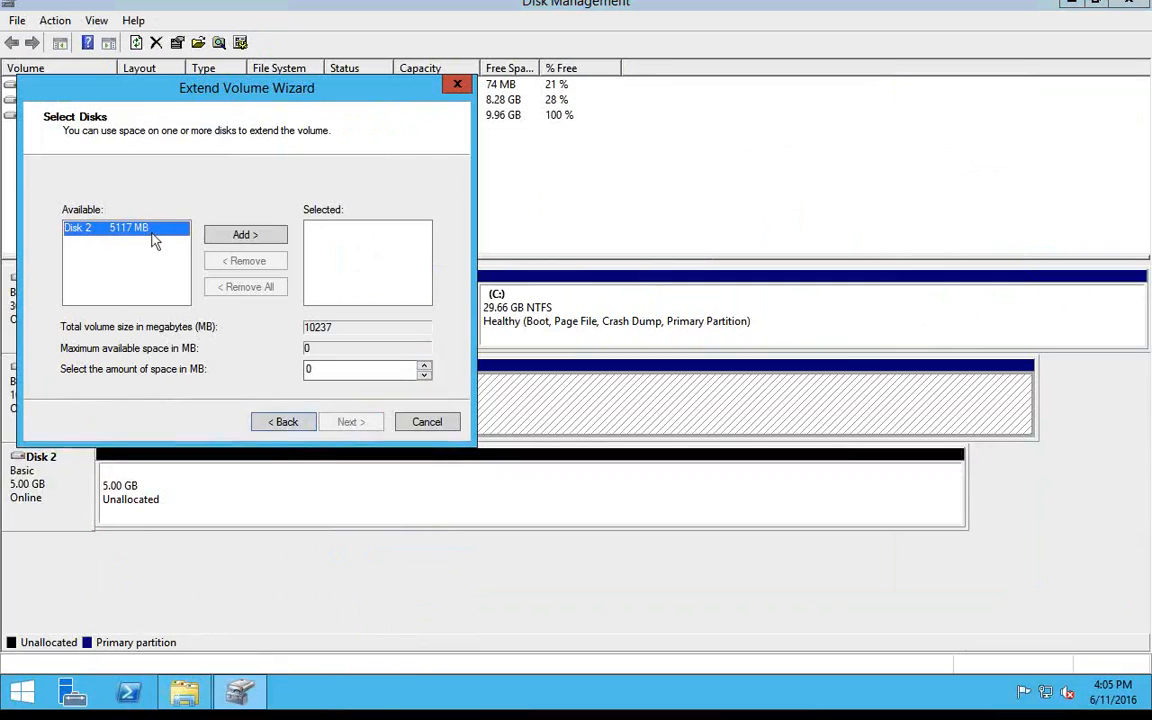
click(235, 236)
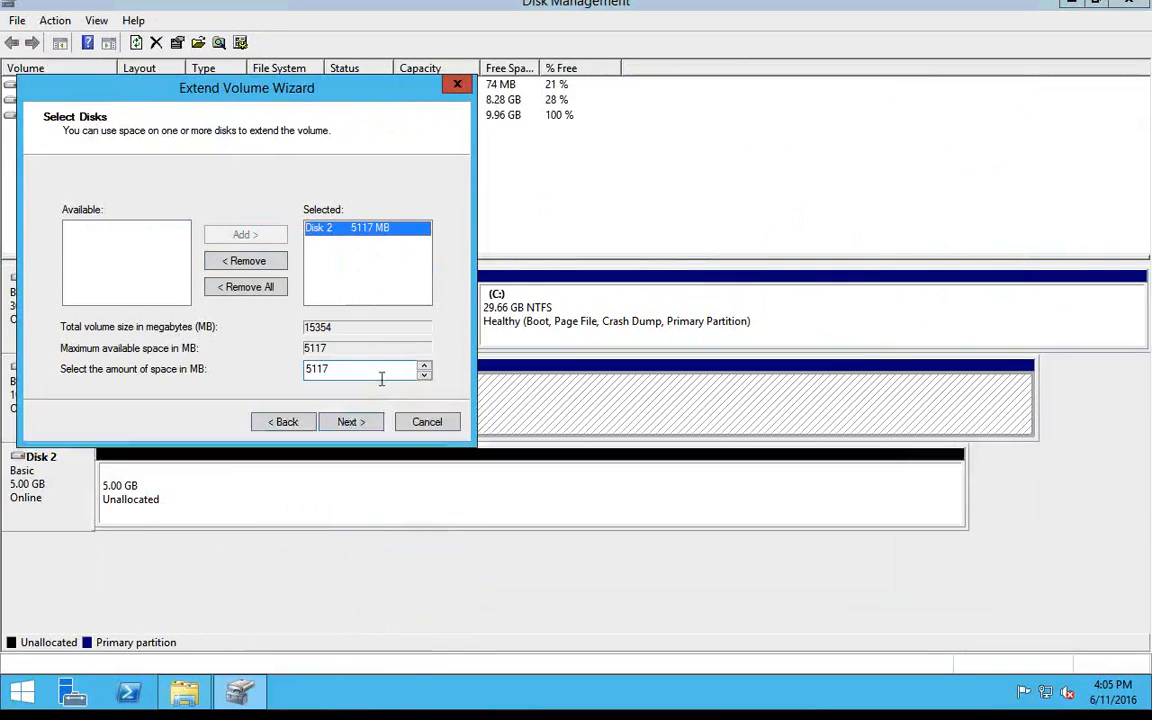
click(352, 421)
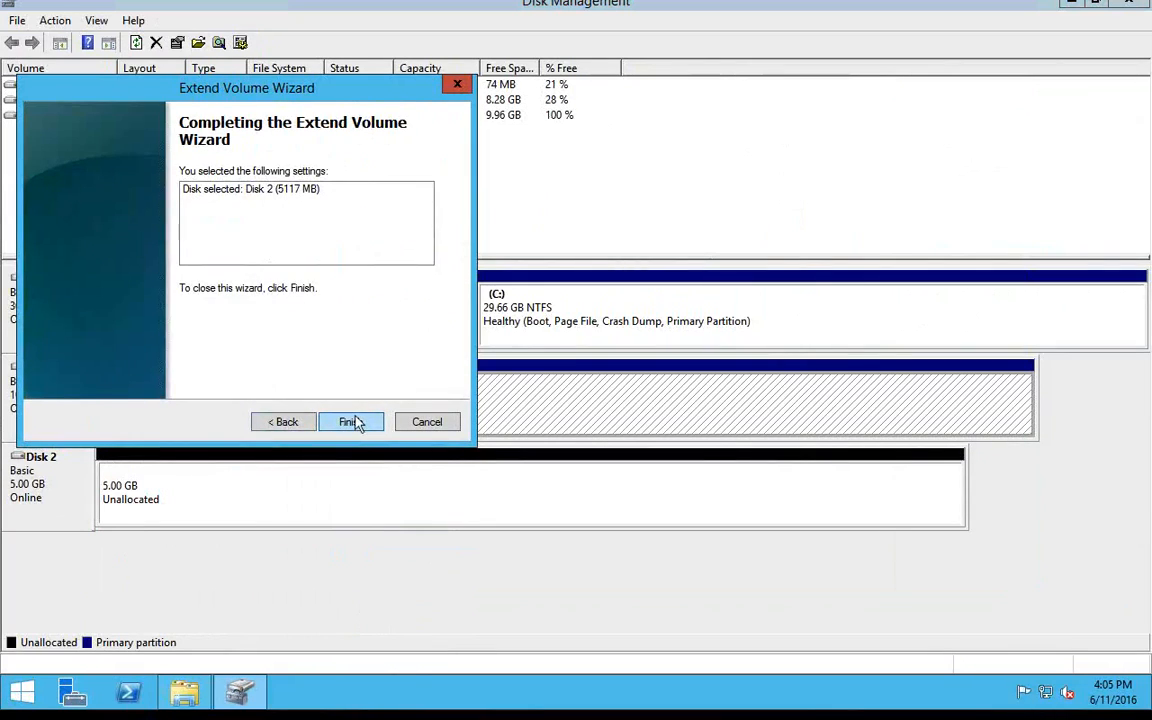
click(352, 422)
click(693, 424)
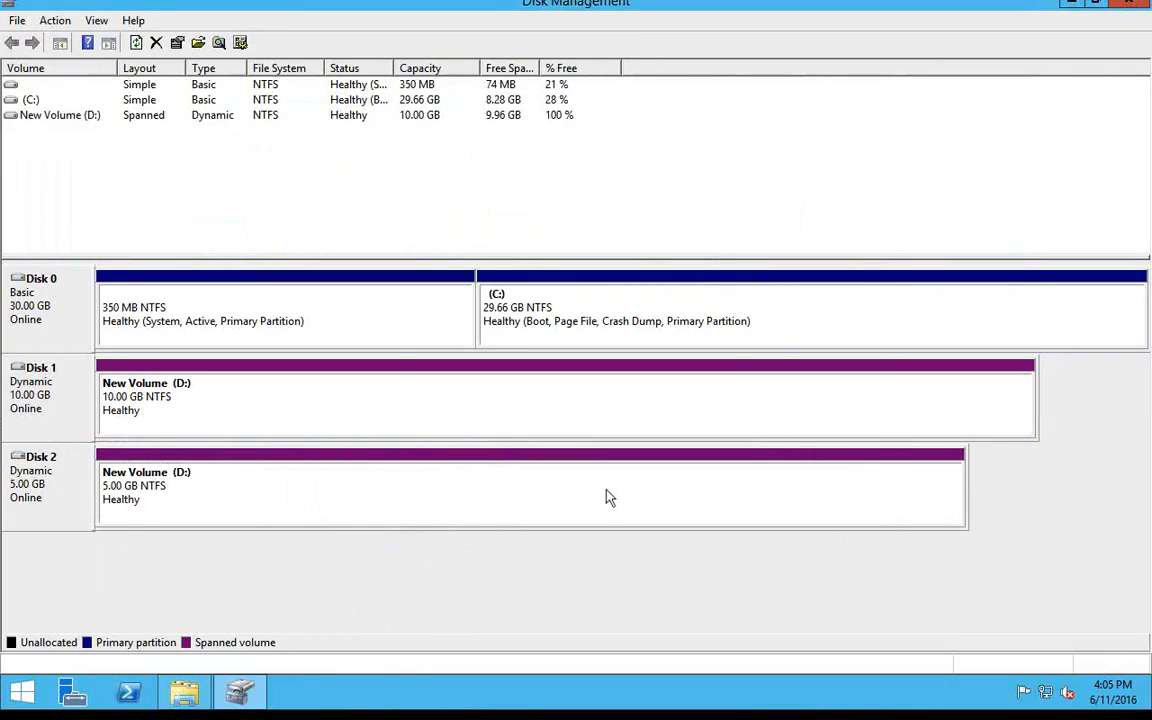
Reopen This PC to check the capacity of the extended New Volume (D:), and close the window.
click(20, 690)
click(185, 337)
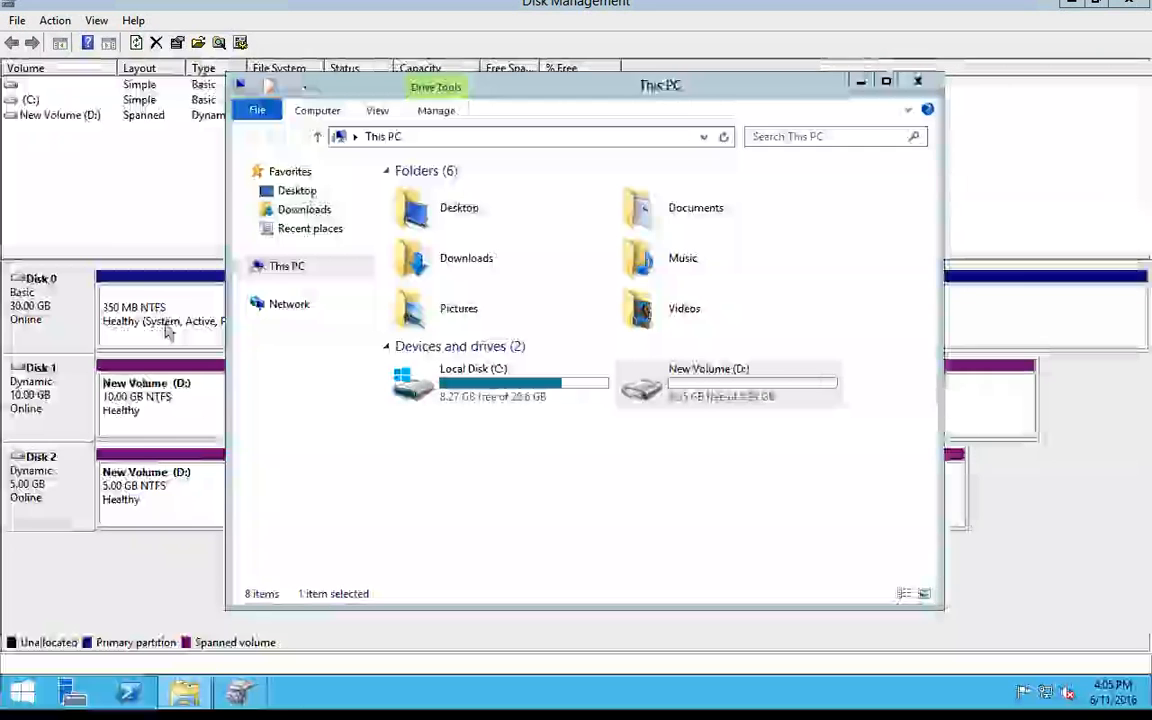
click(917, 81)
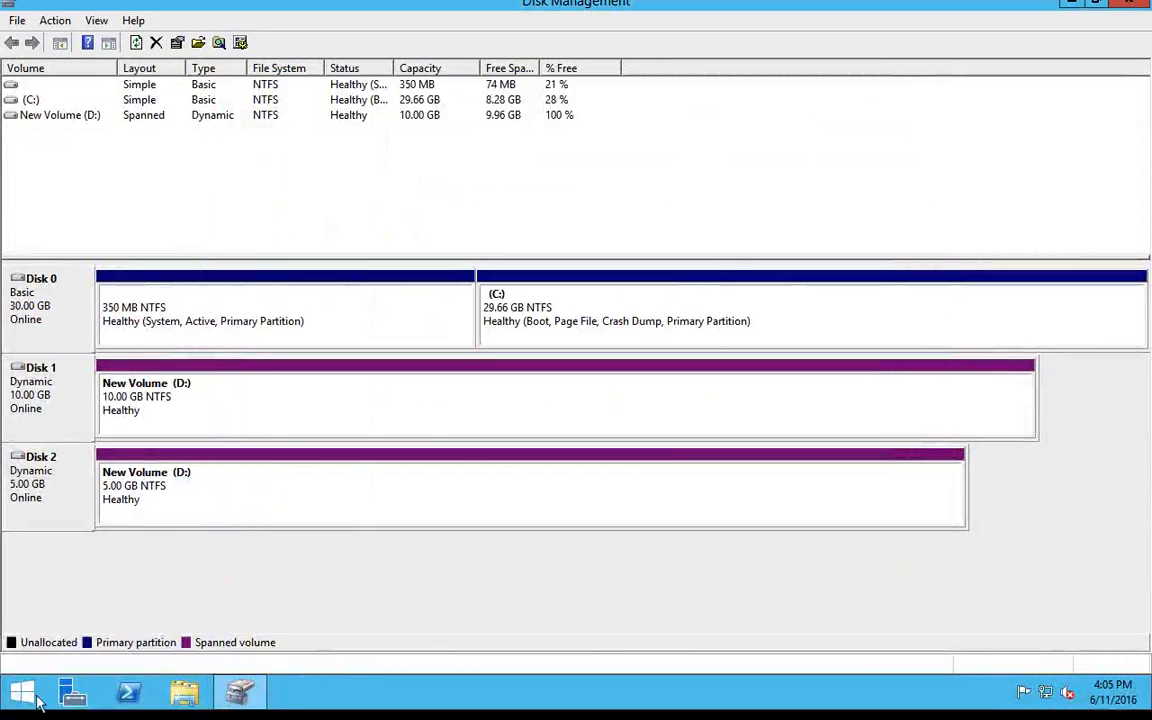
click(5, 703)
click(149, 342)
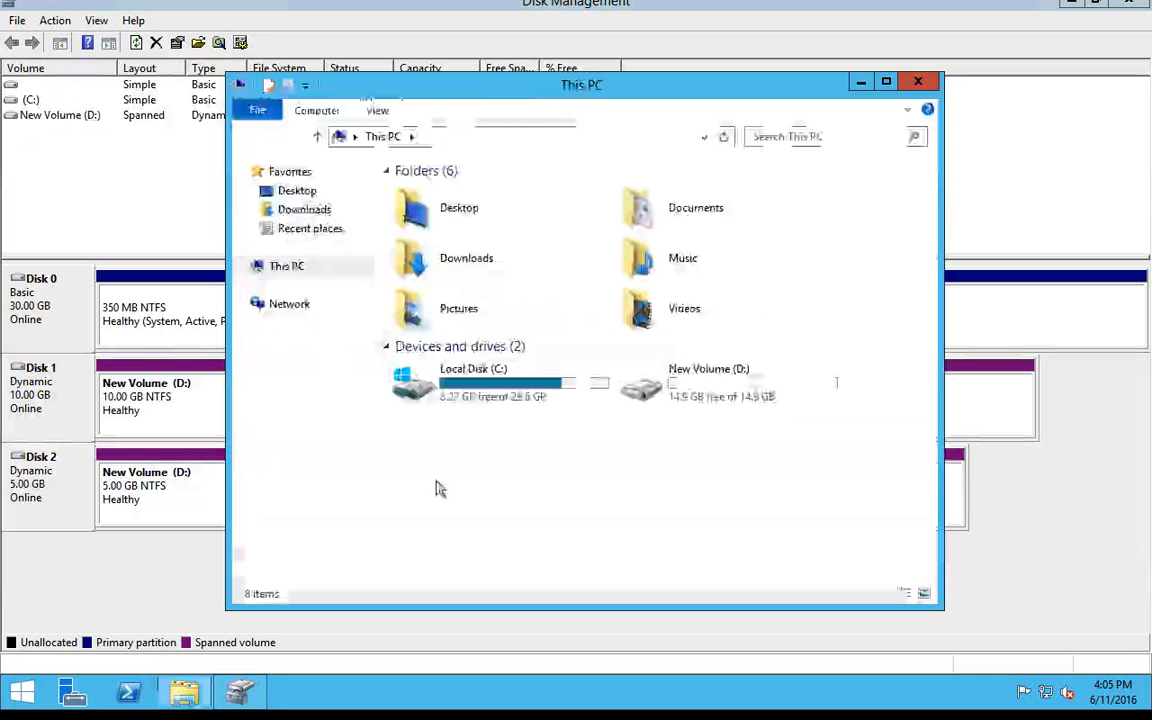
click(706, 370)
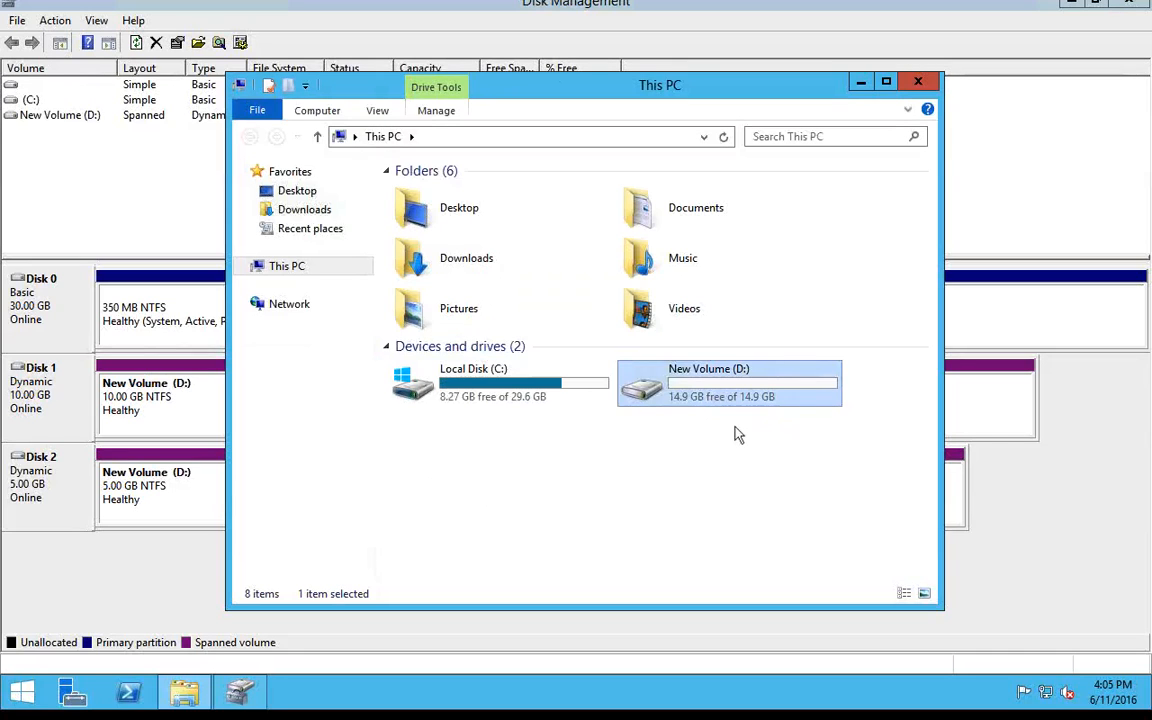
click(917, 81)
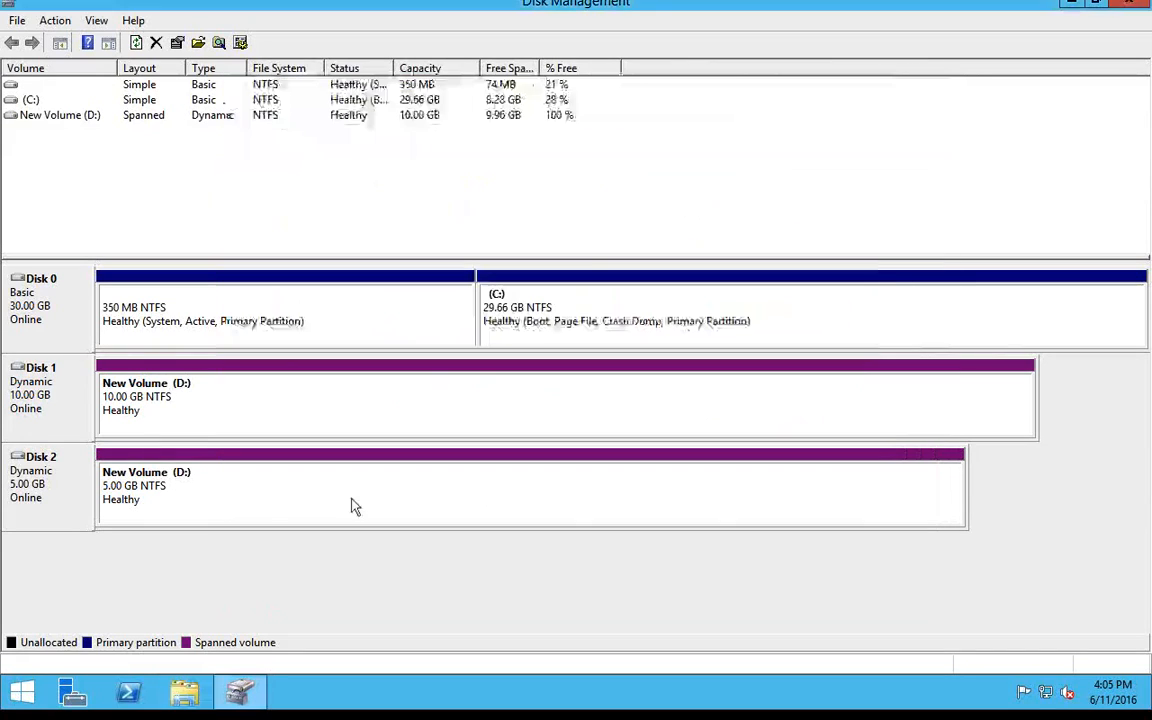
Shrink New Volume (D:) by 12232 MB.
click(375, 430)
right_click(375, 430)
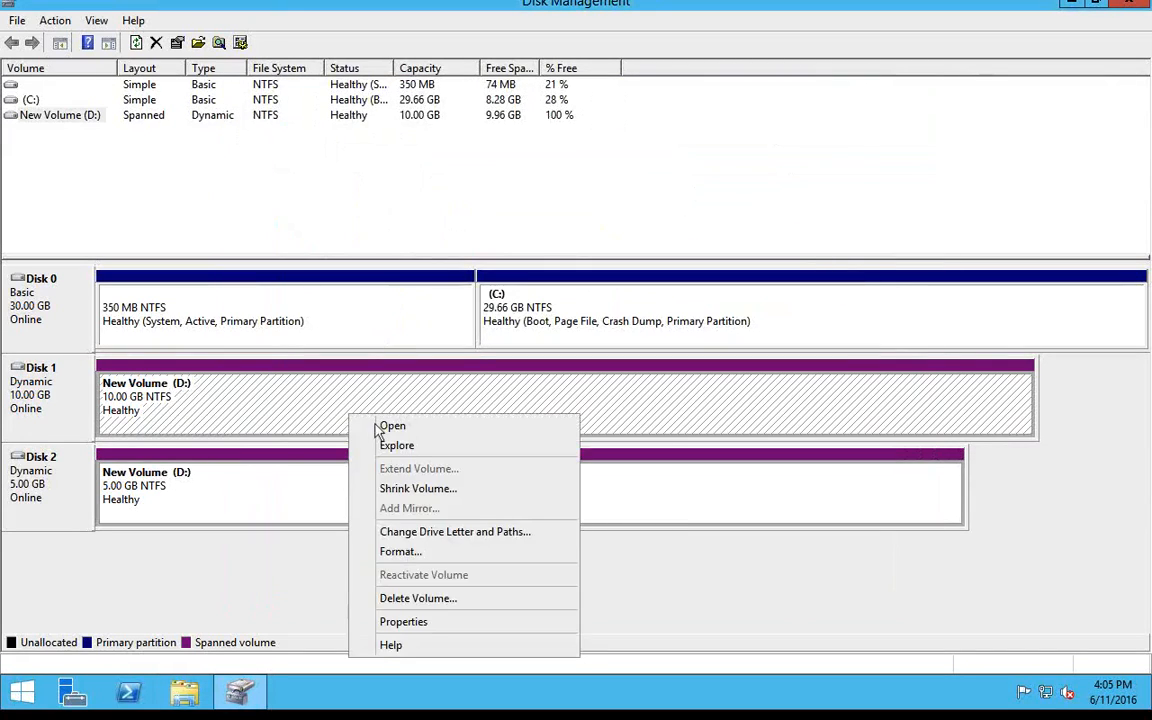
click(415, 489)
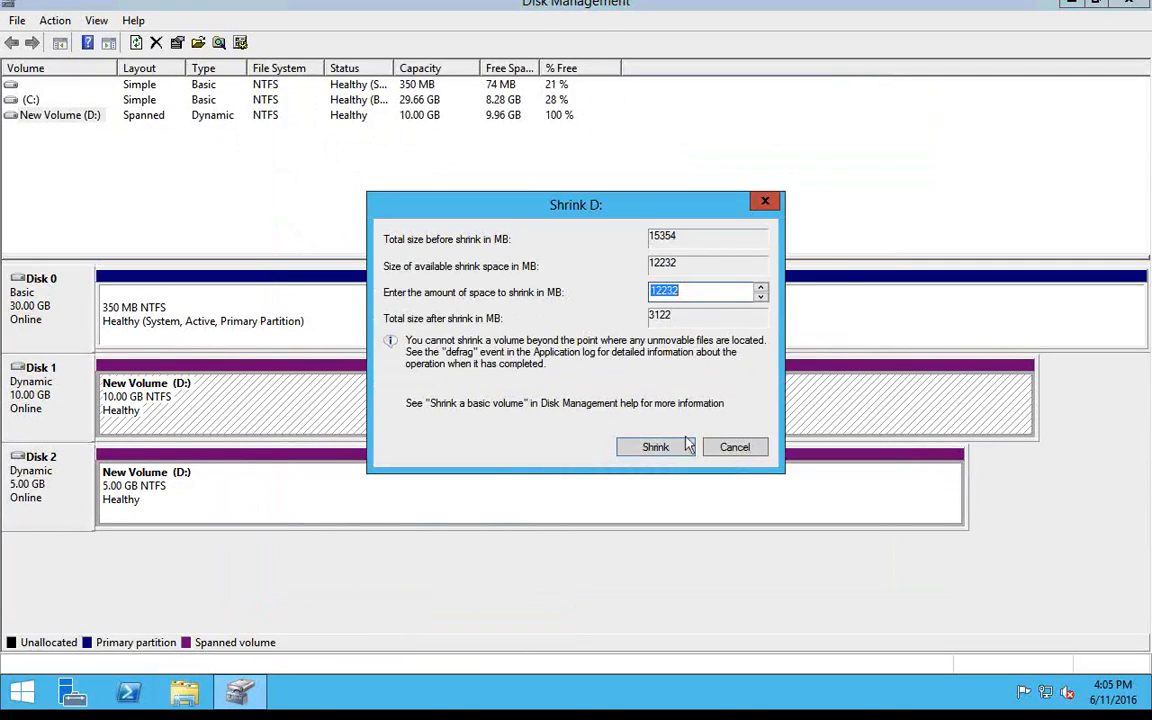
click(655, 447)
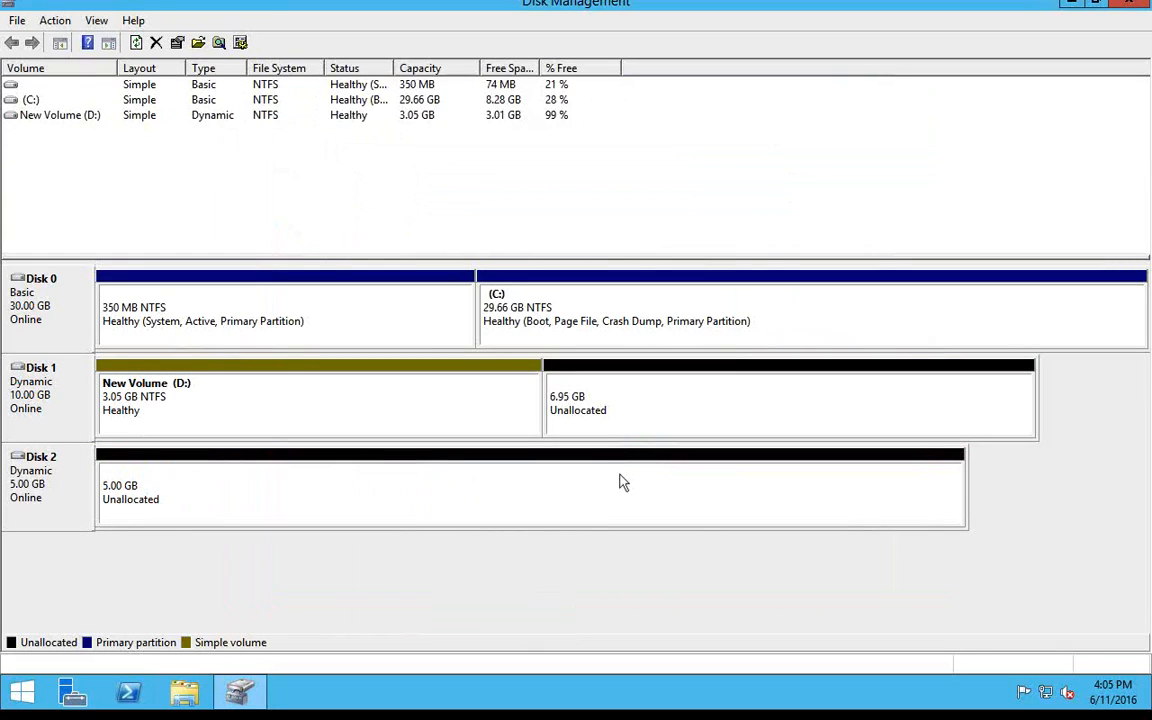
Extend New Volume (D:) with 7115 MB of unallocated space from Disk 1, leaving Disk 2 out of the selection.
right_click(529, 416)
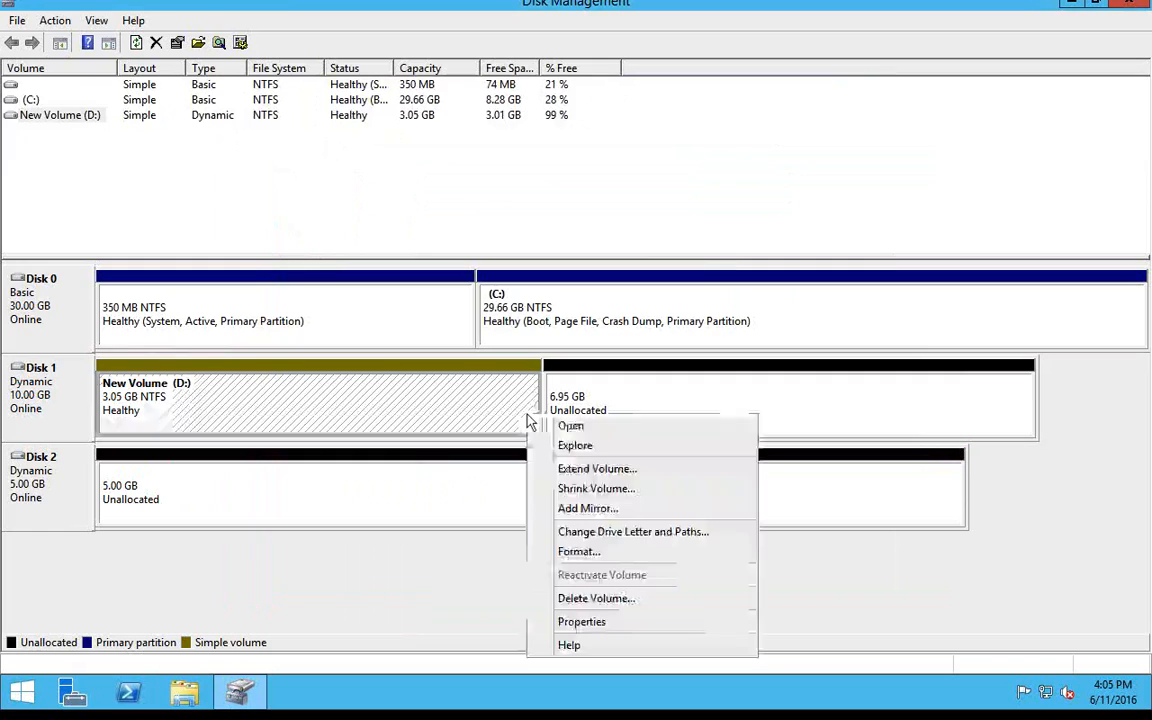
click(589, 470)
click(363, 424)
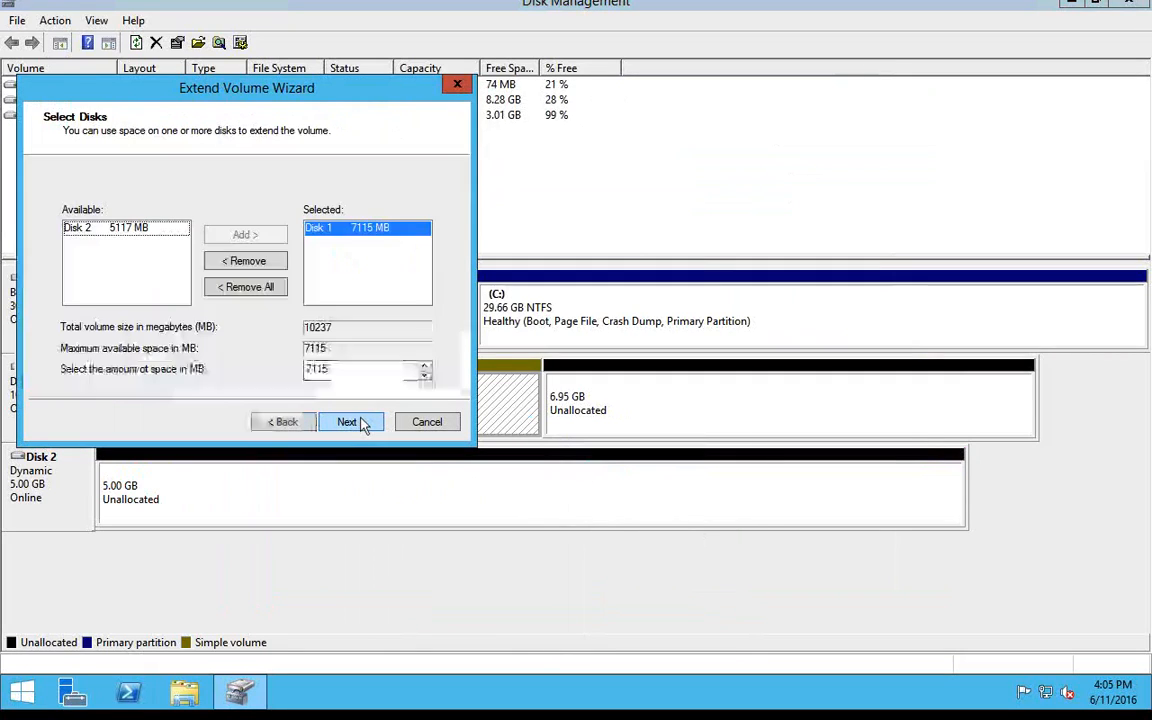
click(347, 422)
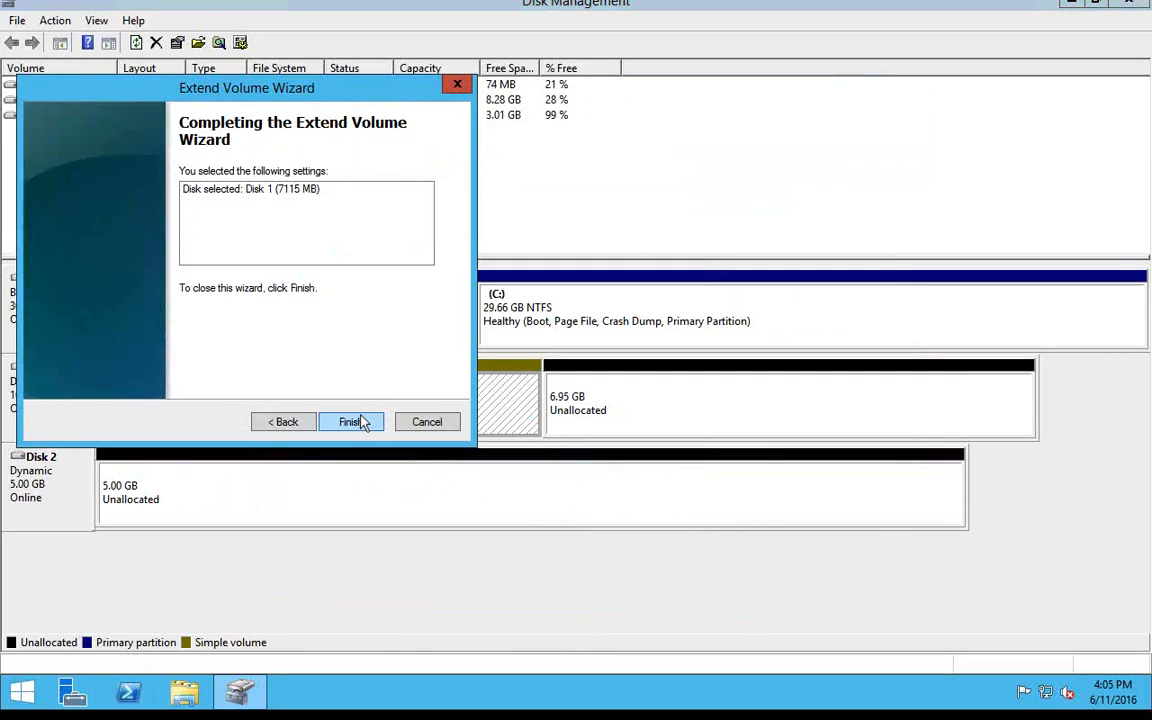
click(285, 422)
click(150, 227)
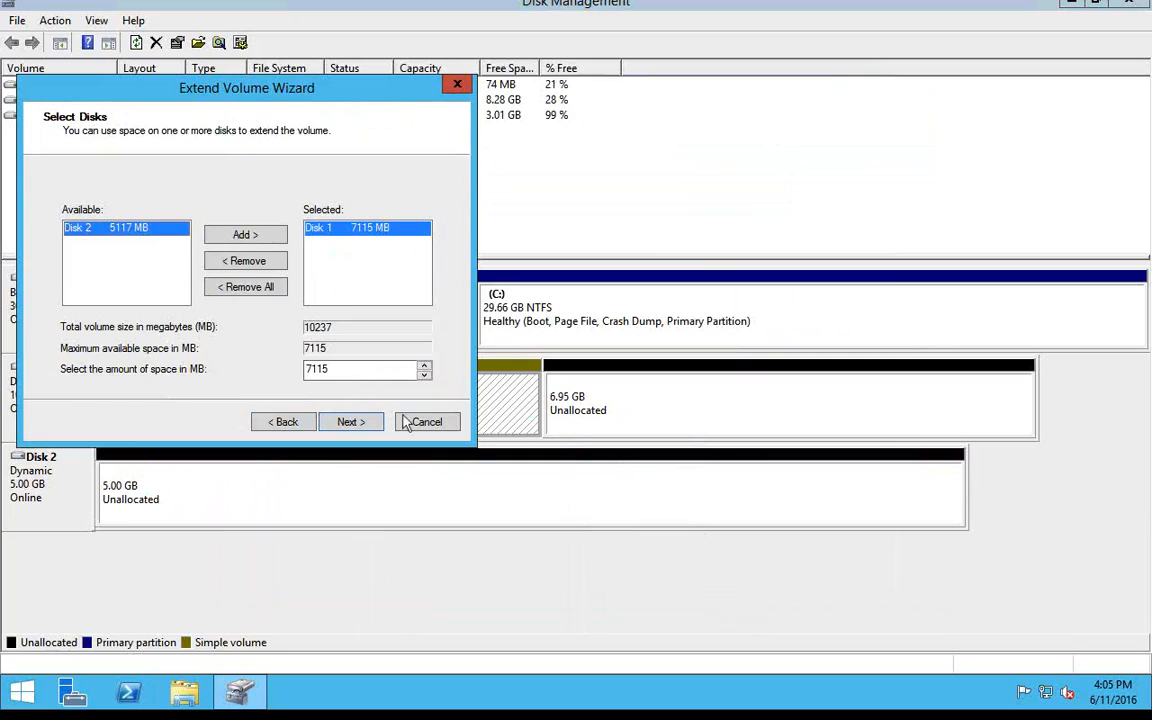
click(348, 421)
click(353, 422)
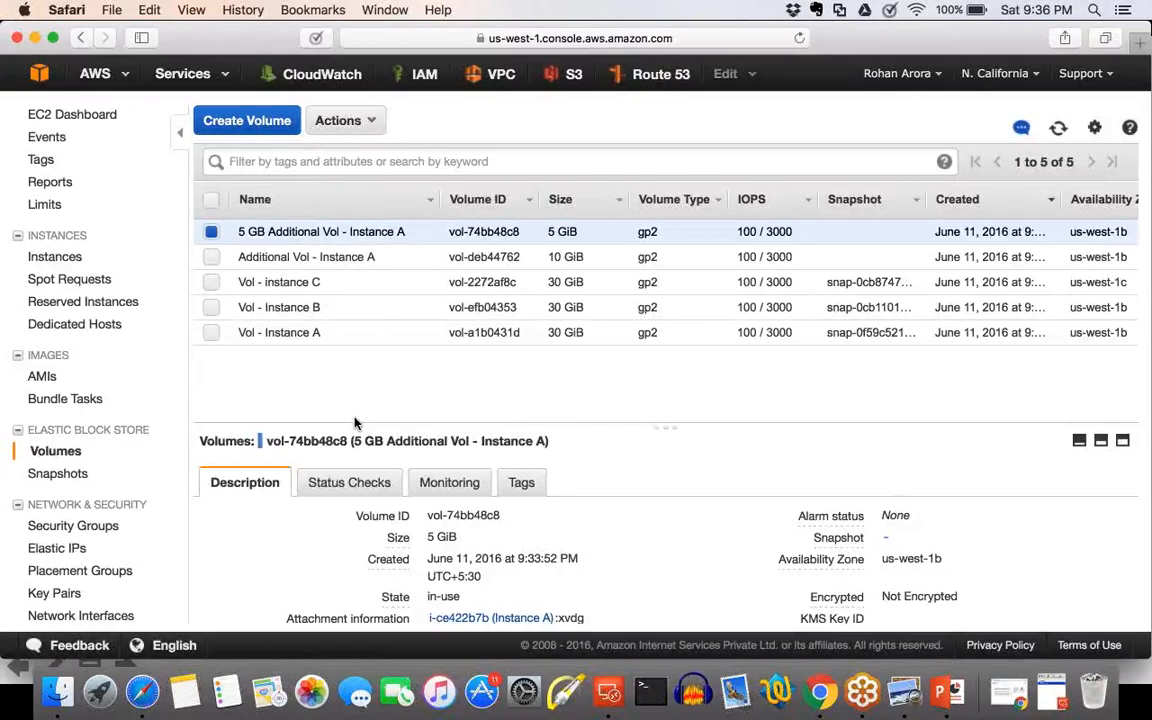
Return to the Windows remote session, open This PC to check the size of New Volume (D:), and close the window.
key(ctrl+Right)
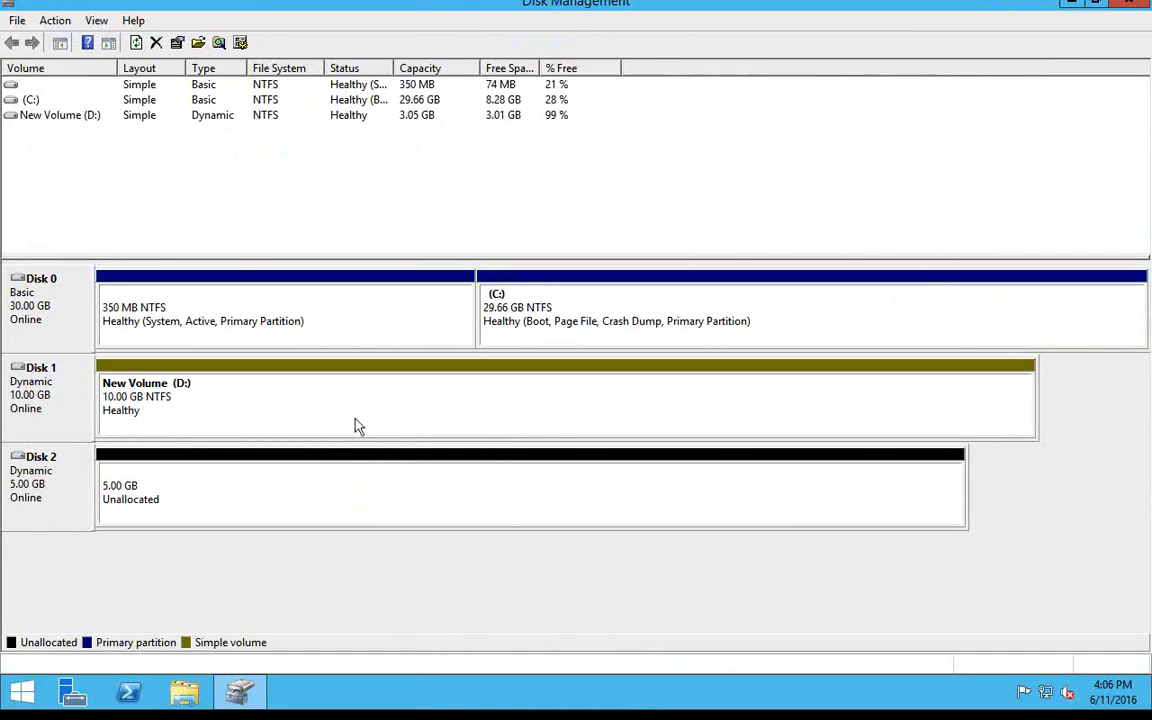
click(22, 690)
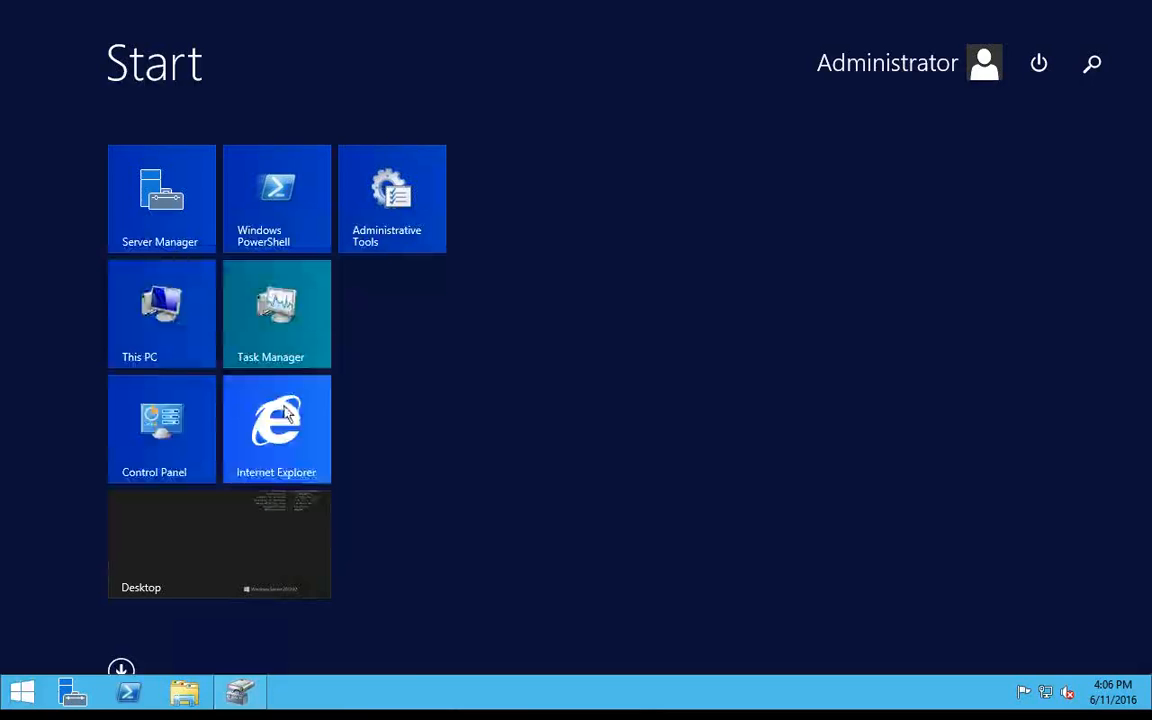
click(193, 298)
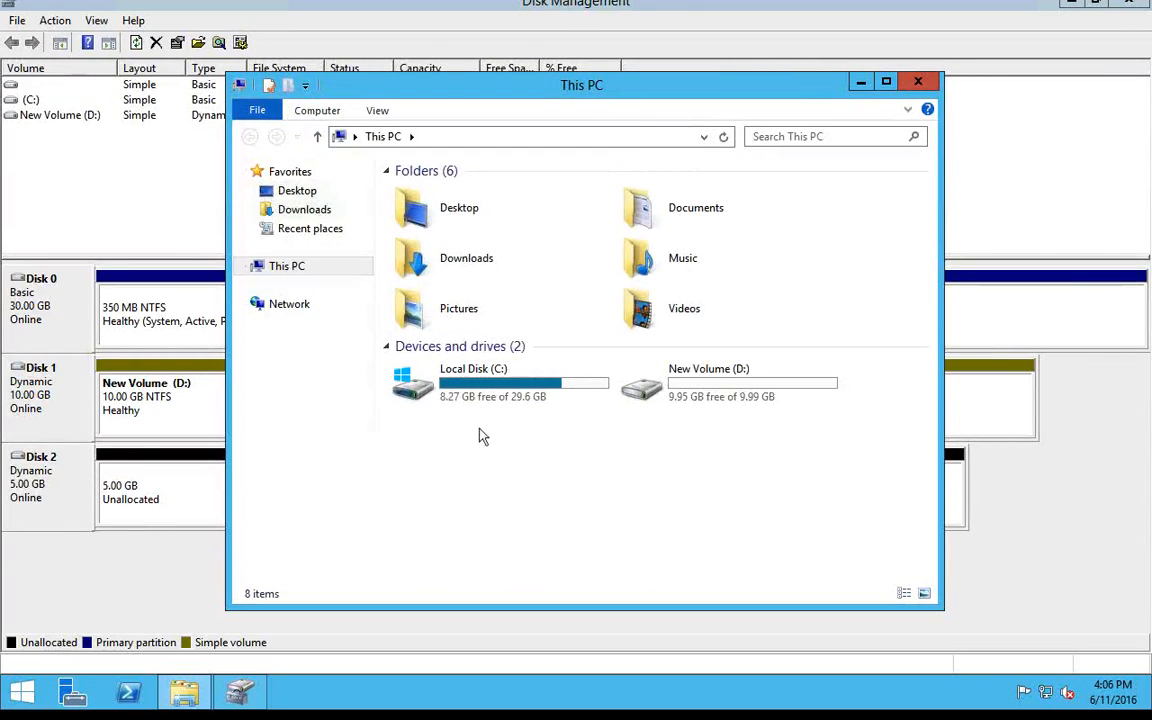
click(918, 81)
Extend New Volume (D:) onto Disk 2 using 5117 MB of its space.
right_click(420, 389)
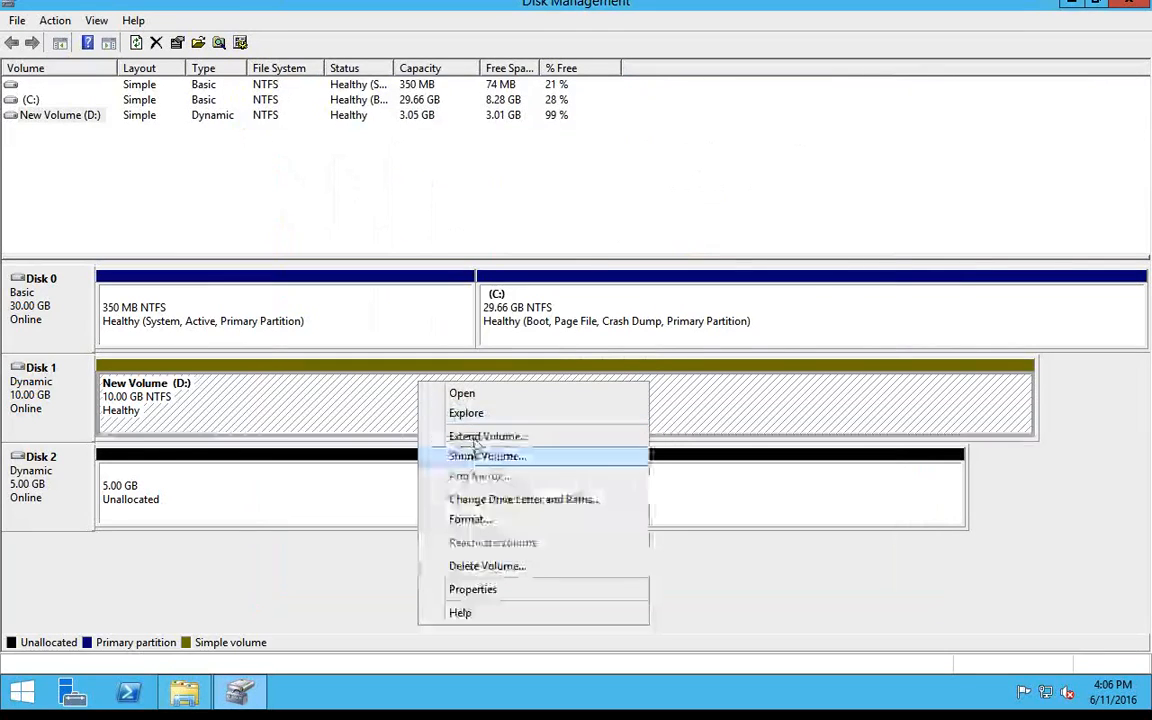
click(476, 447)
click(358, 422)
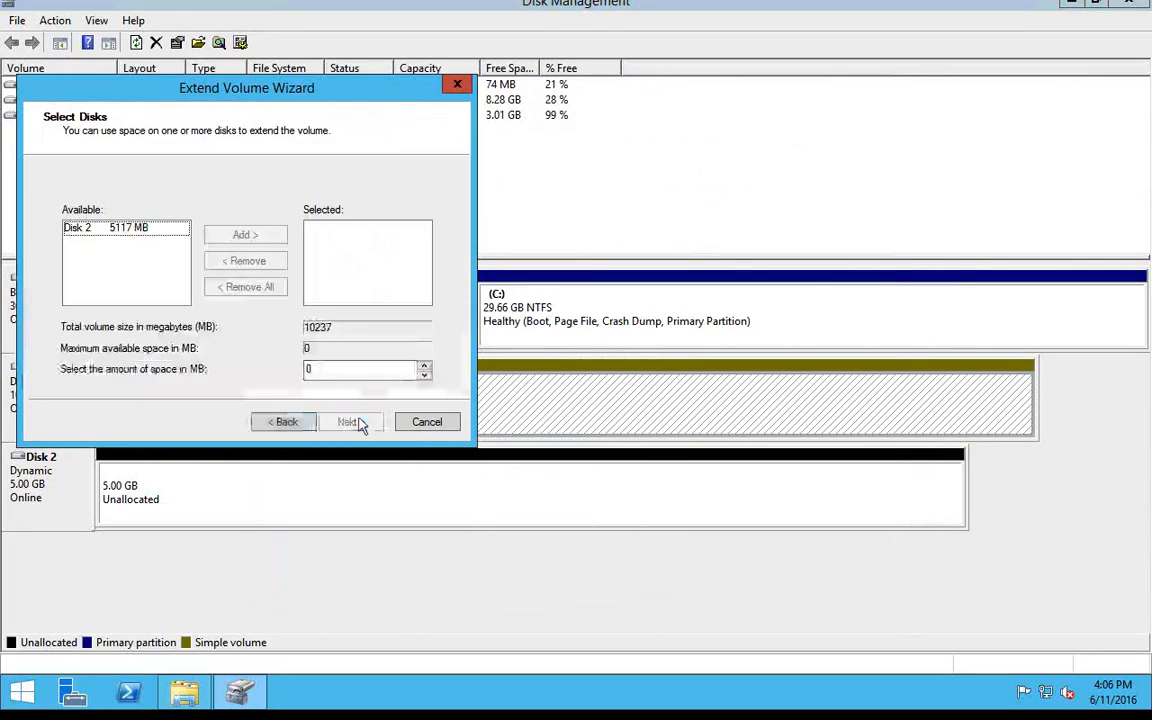
click(150, 228)
click(215, 236)
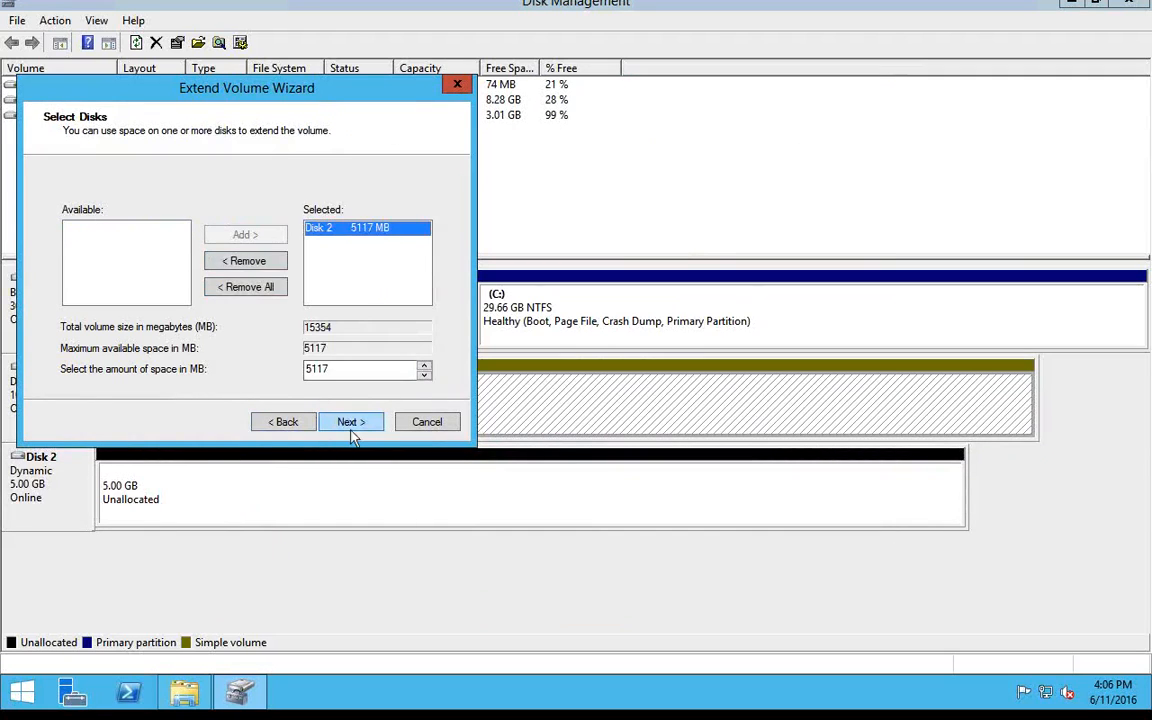
click(352, 422)
click(352, 422)
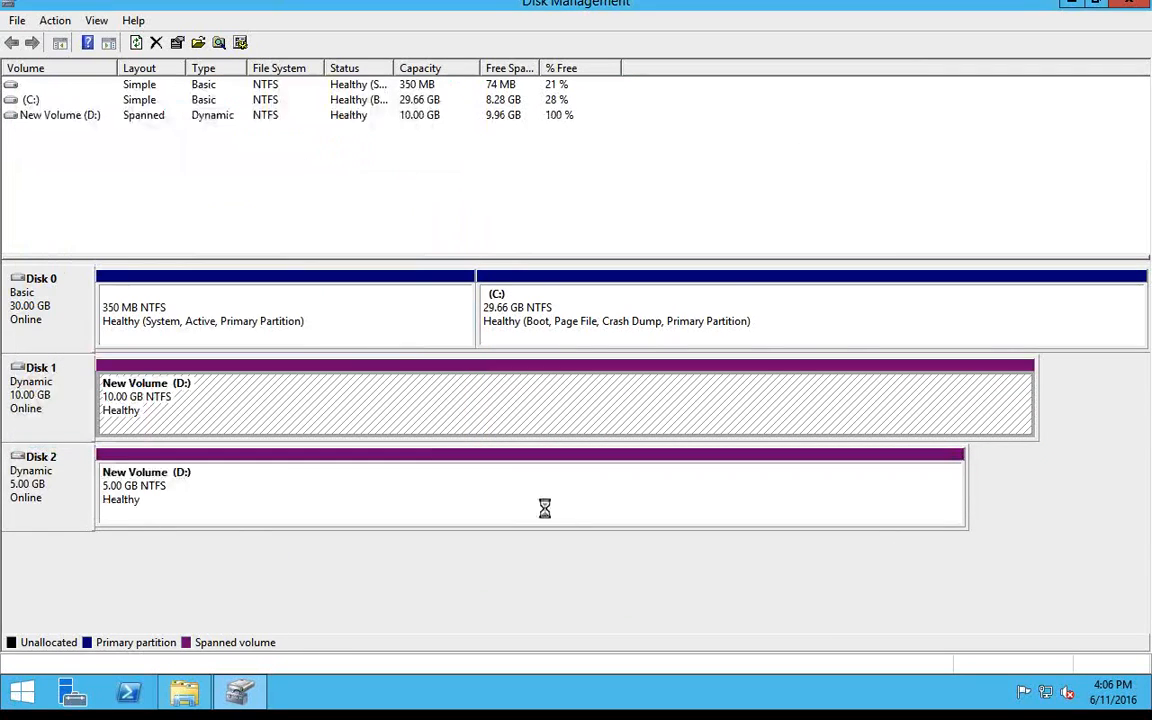
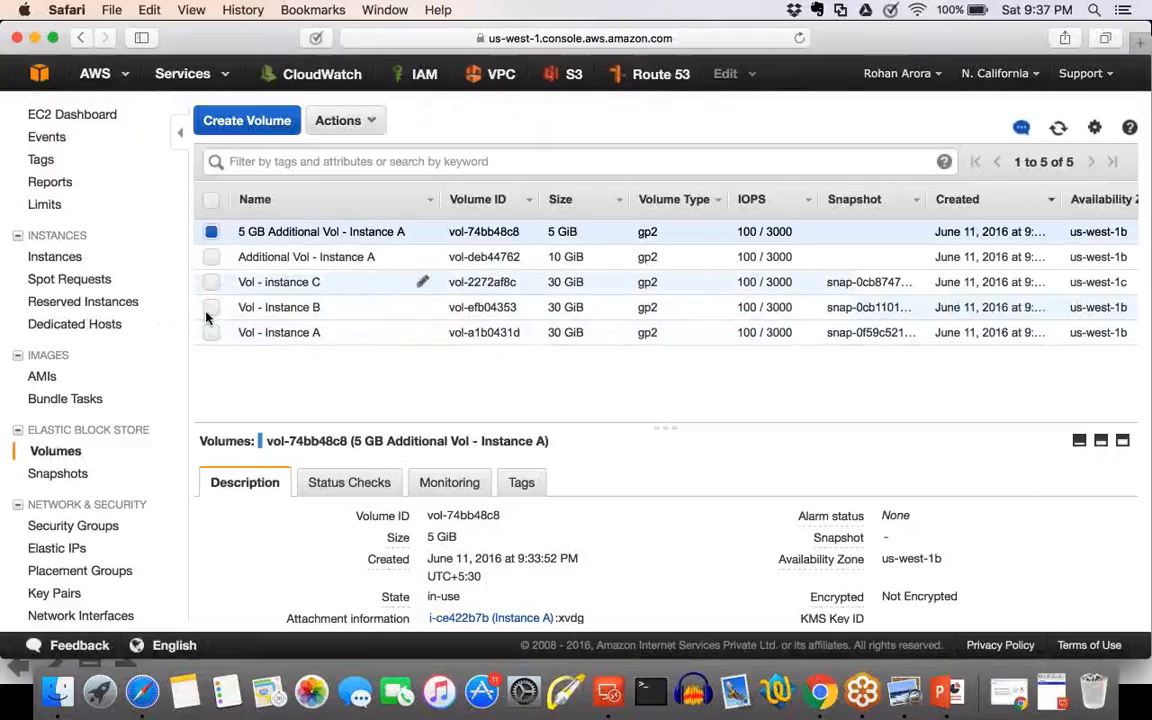
Show the detach options available for the 5 GB Additional Vol - Instance A volume.
click(346, 121)
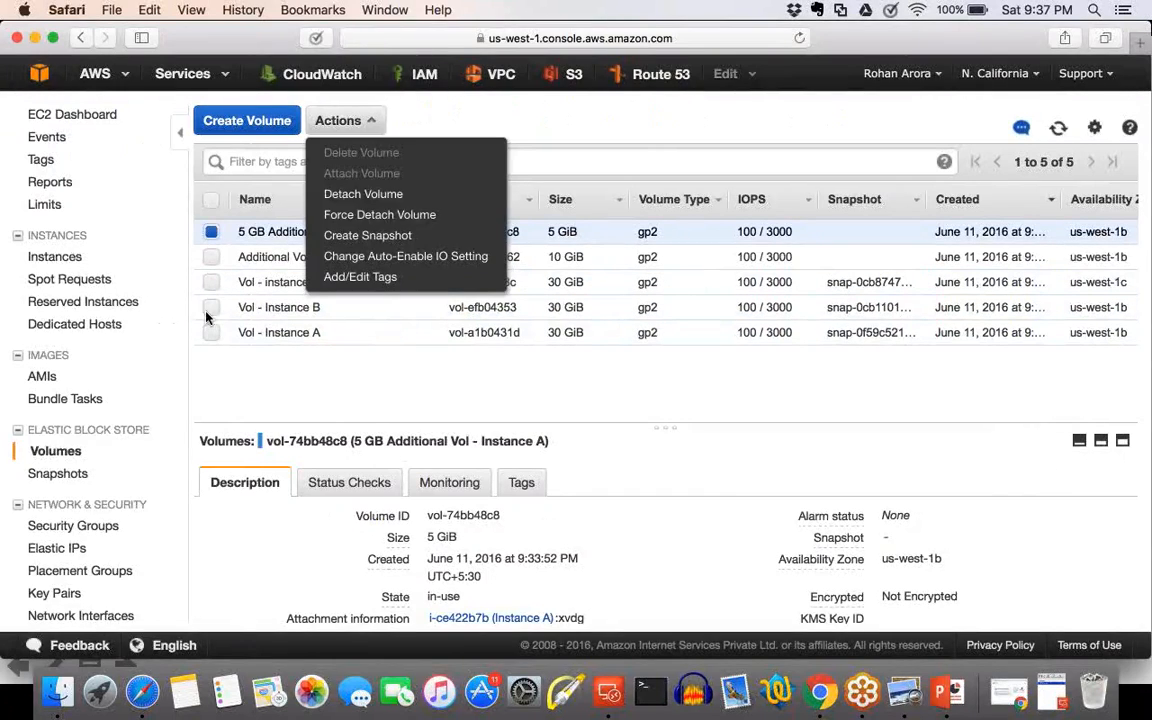
click(364, 194)
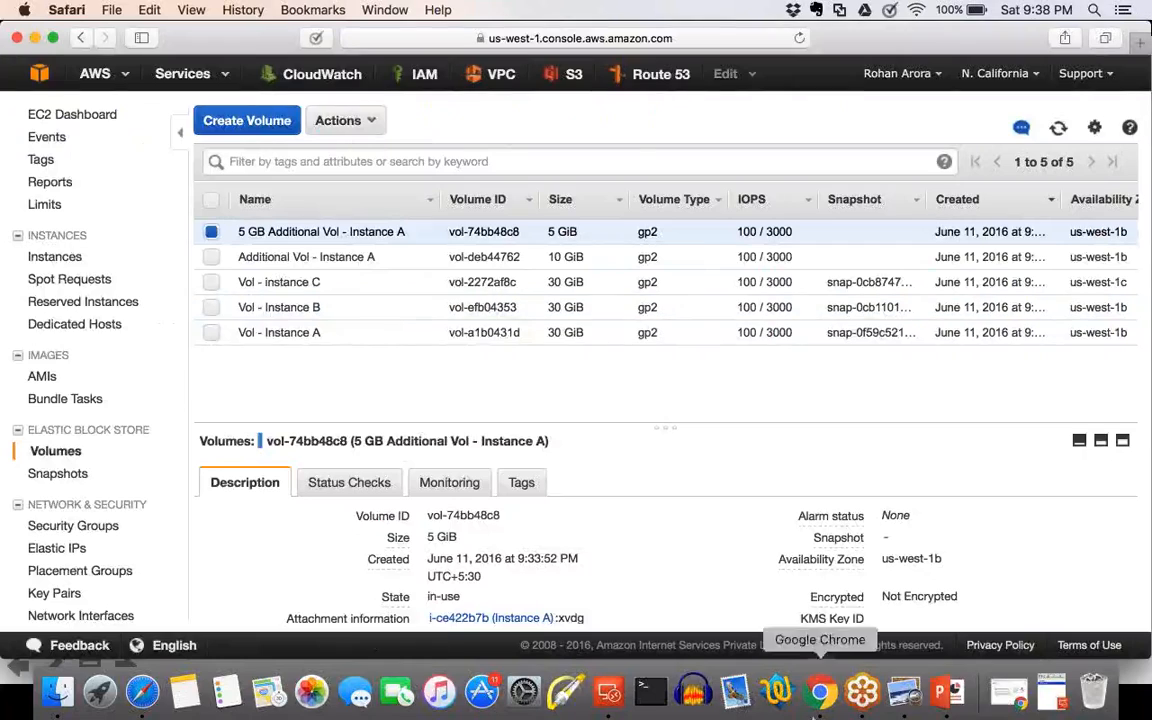
Switch to the PowerPoint slide show and reveal the first two points of the Encrypting EBS Volumes slide.
click(941, 692)
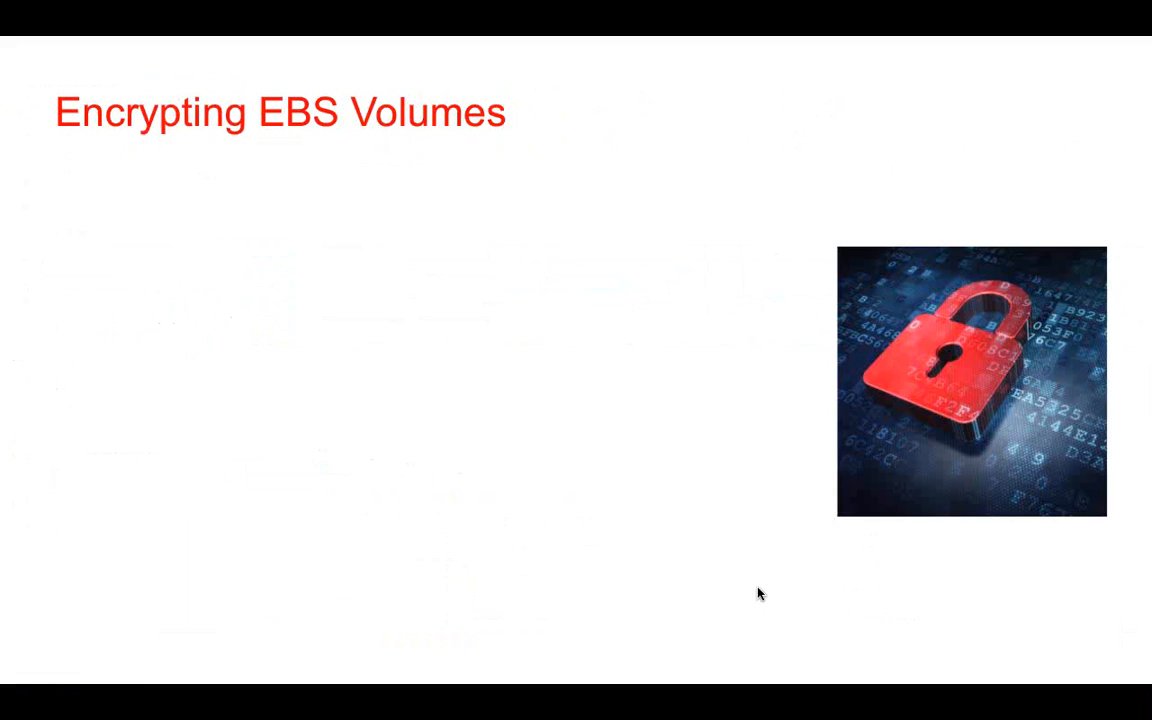
key(Right)
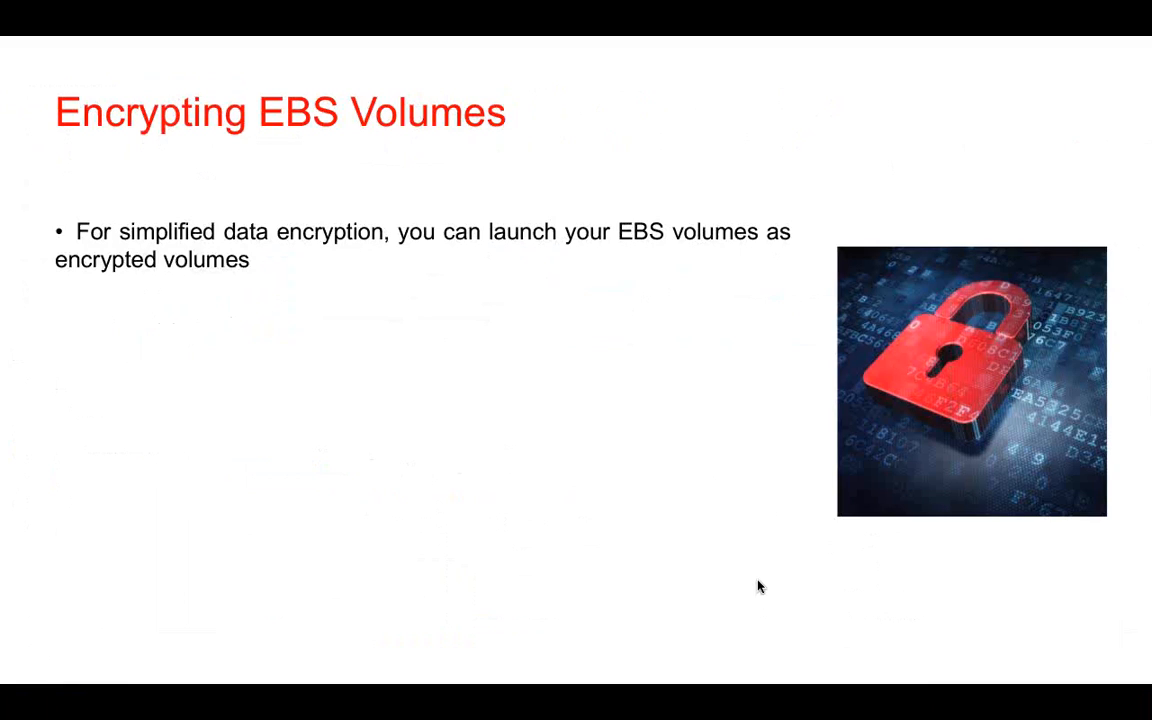
key(Right)
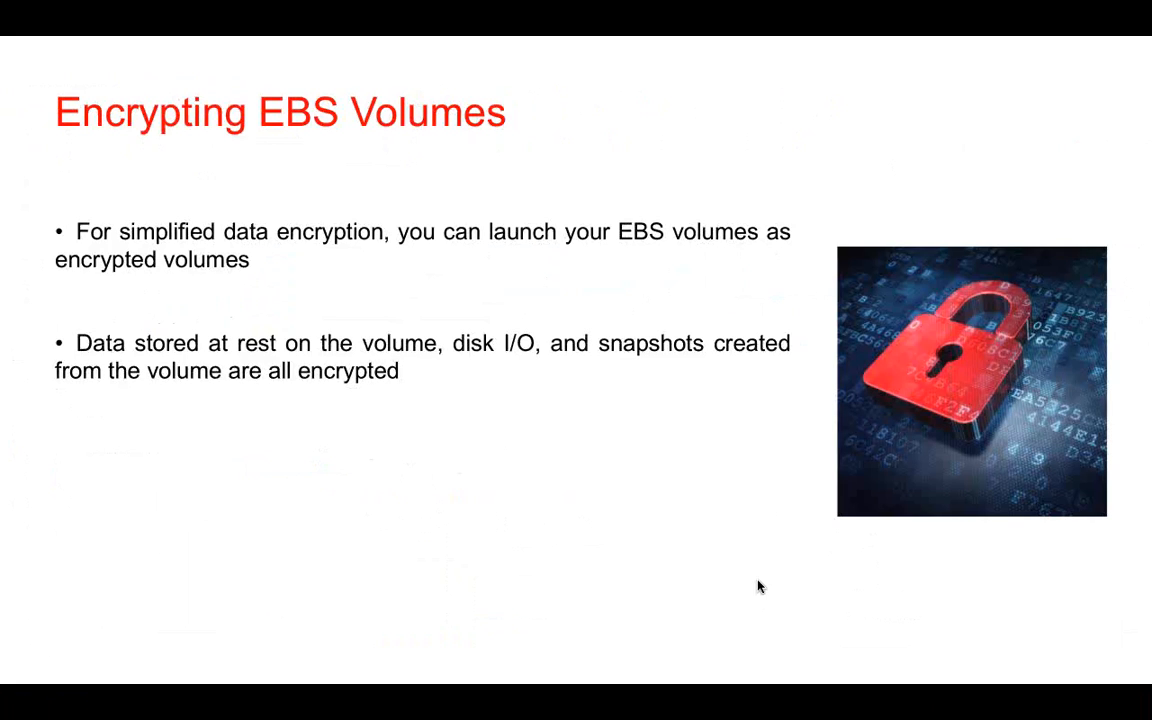
Switch to the AWS console in Safari, start creating a volume, and enable encryption for it.
key(Escape)
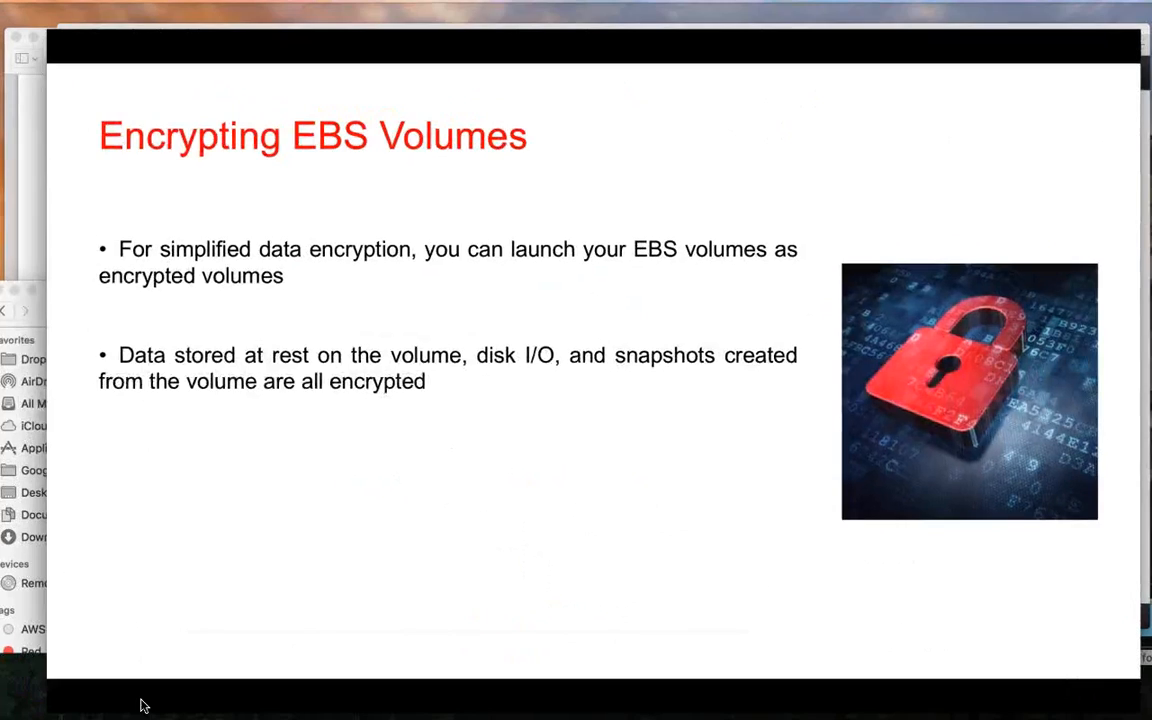
click(142, 700)
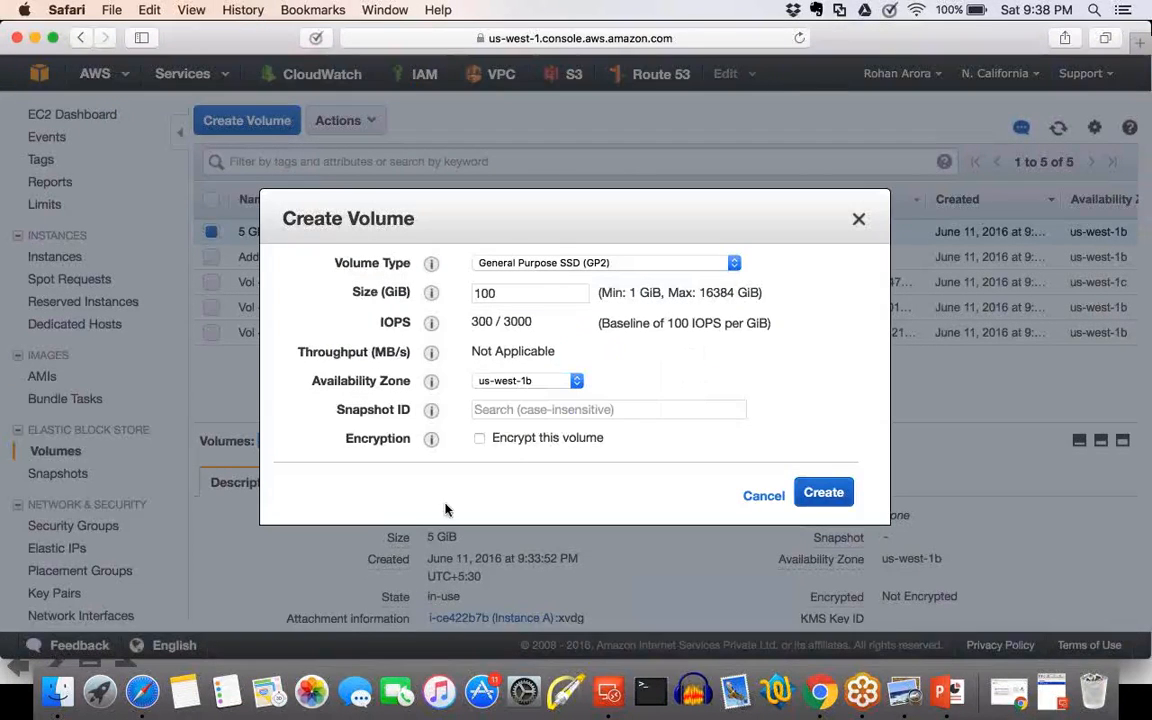
drag(349, 439, 428, 437)
click(552, 473)
click(522, 440)
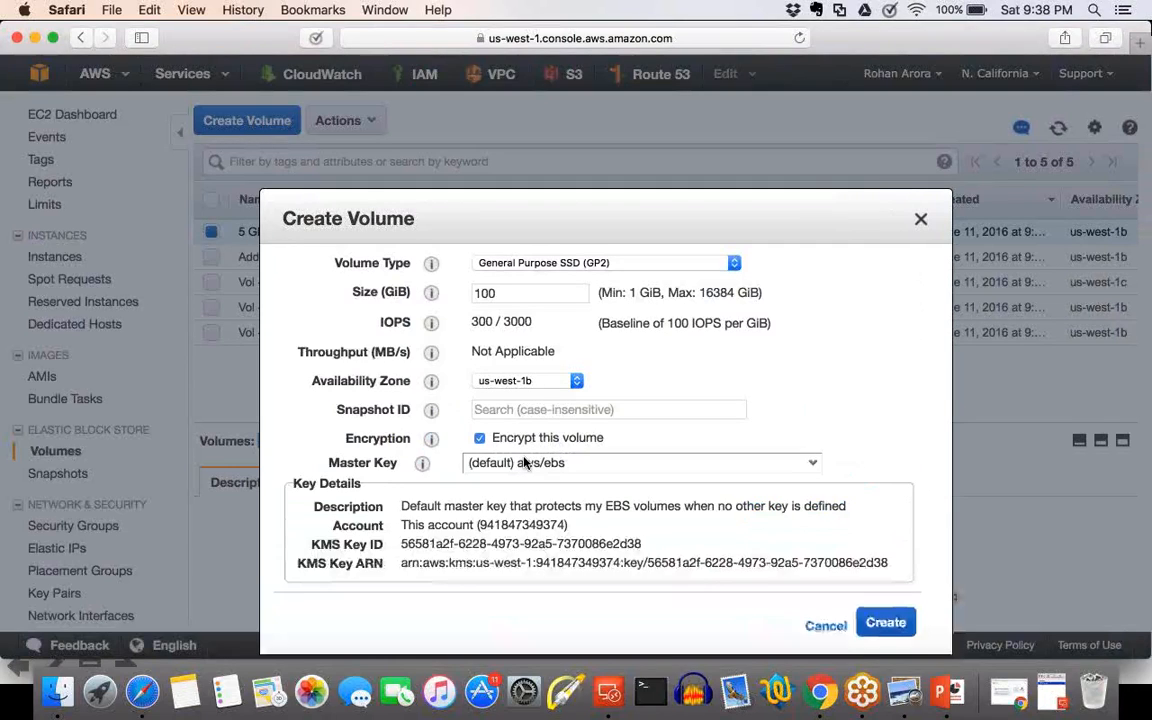
Examine the encryption setting, the default aws/ebs master key and its key details, and cancel the volume creation.
scroll(482, 443, up, 2)
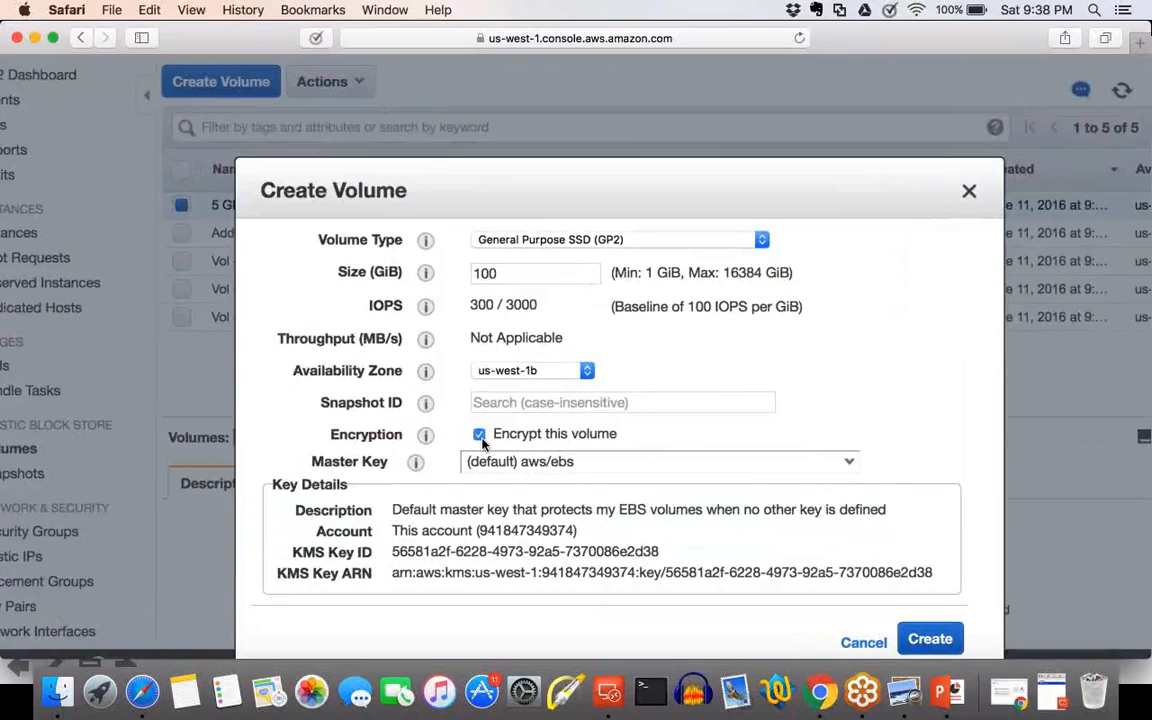
scroll(482, 443, up, 2)
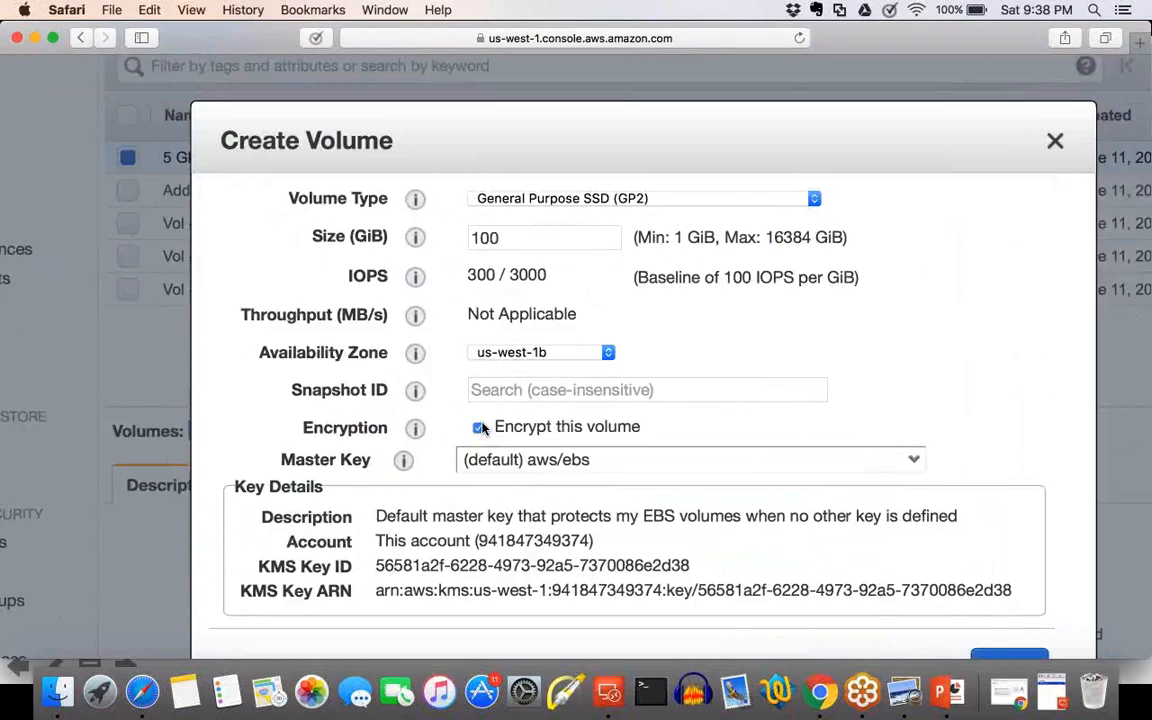
click(600, 462)
scroll(604, 489, up, 1)
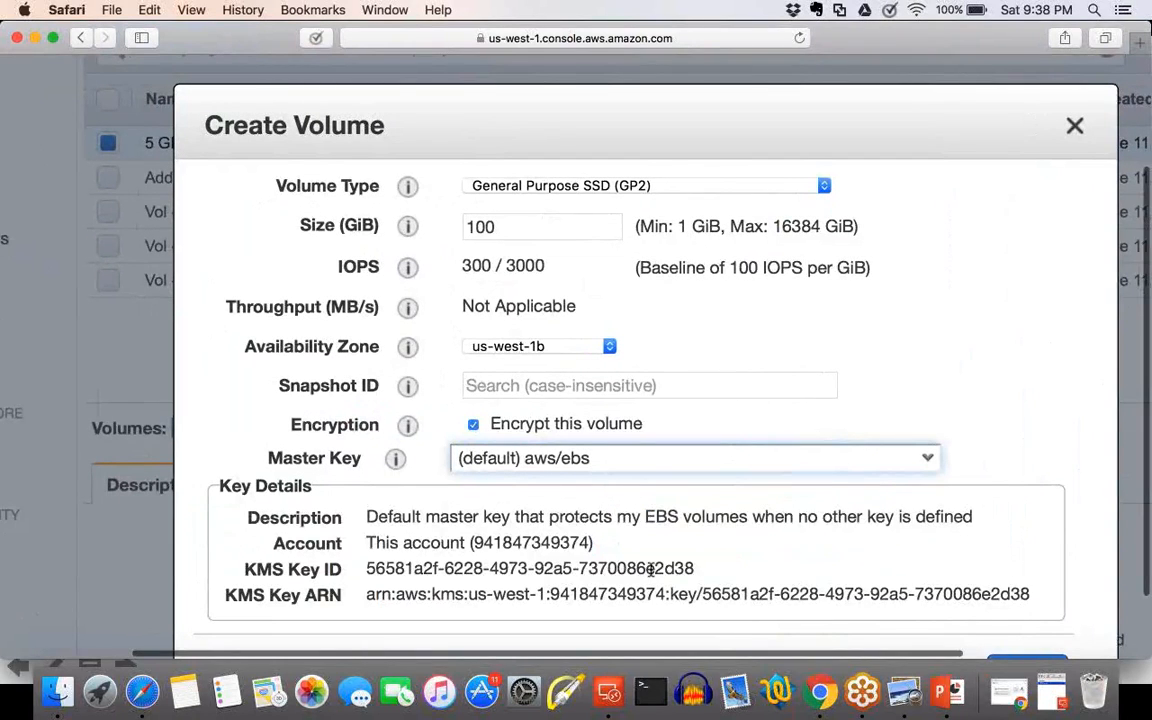
scroll(651, 570, down, 2)
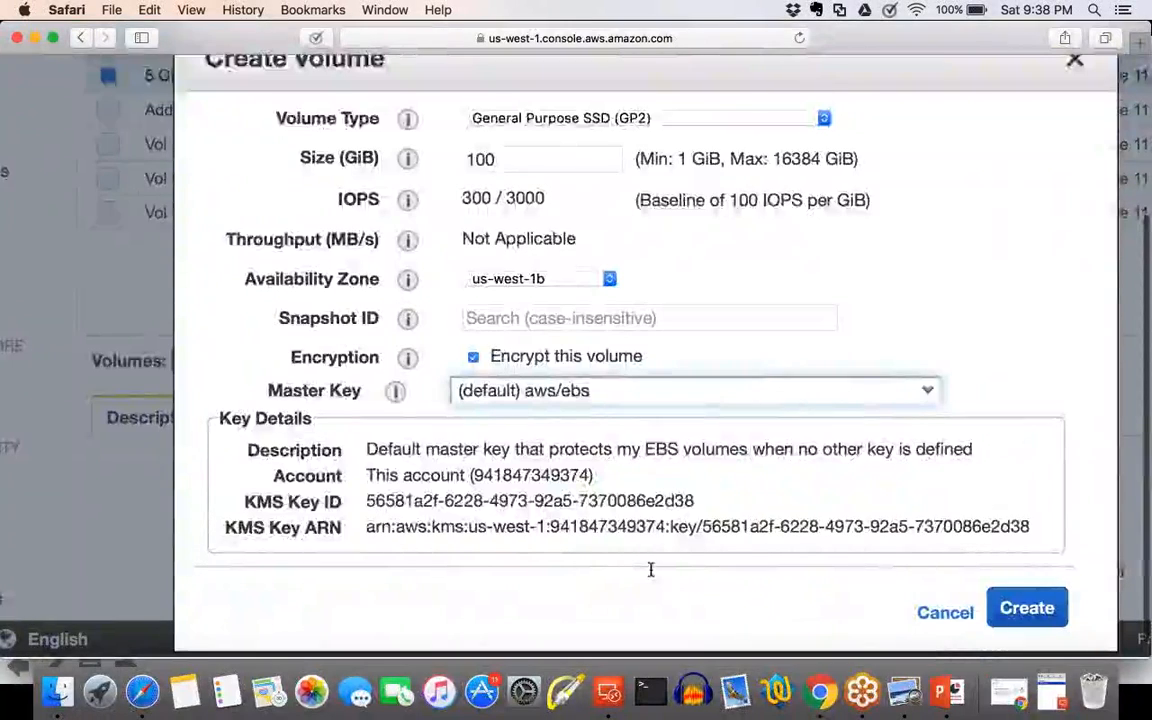
scroll(651, 570, up, 1)
scroll(651, 568, down, 1)
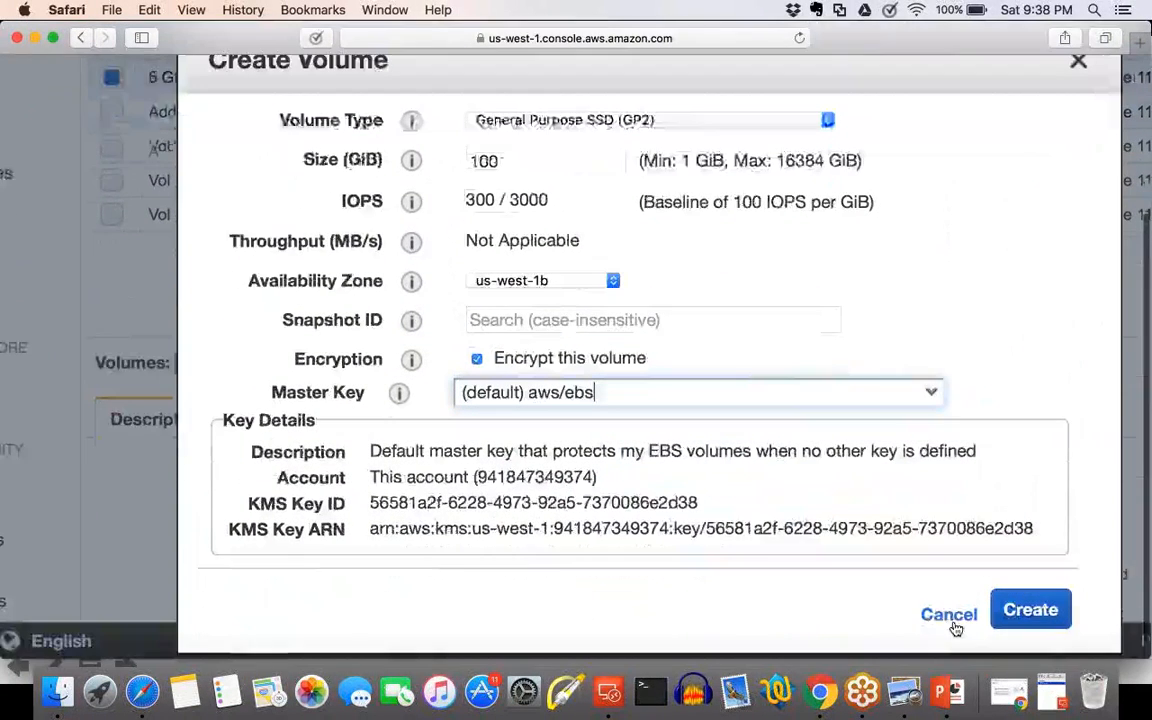
click(952, 620)
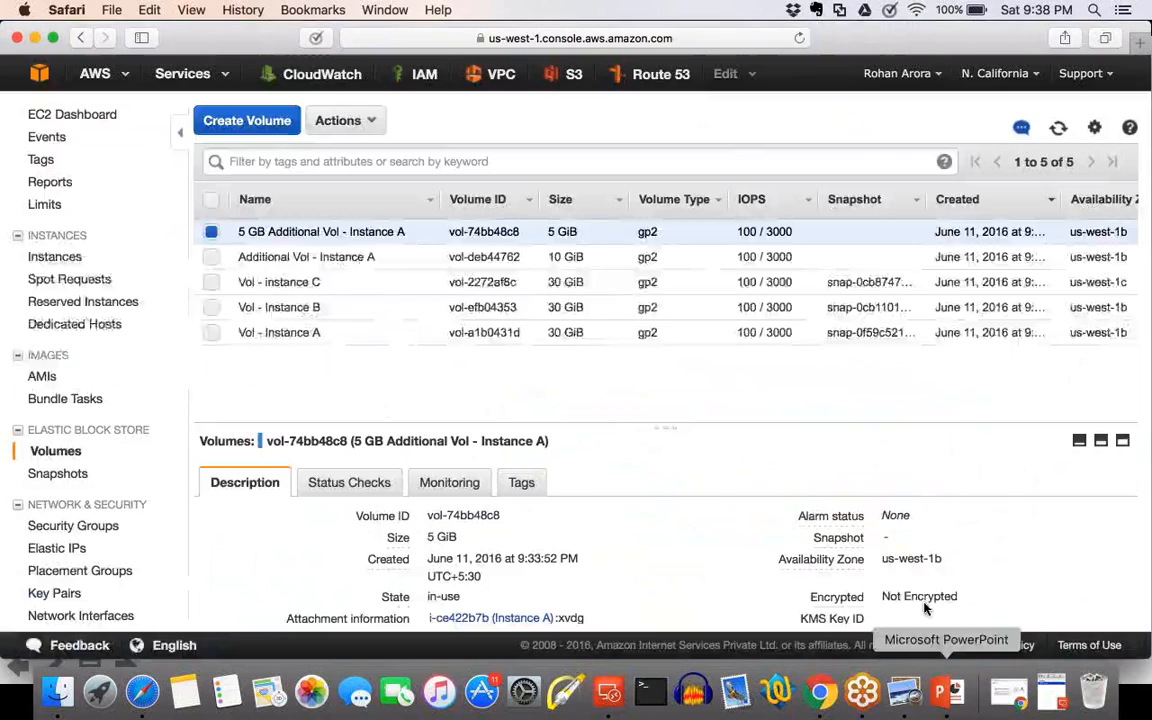
Switch back to the PowerPoint slide show and underline "at rest on the volume" in the second point with the pen.
click(940, 692)
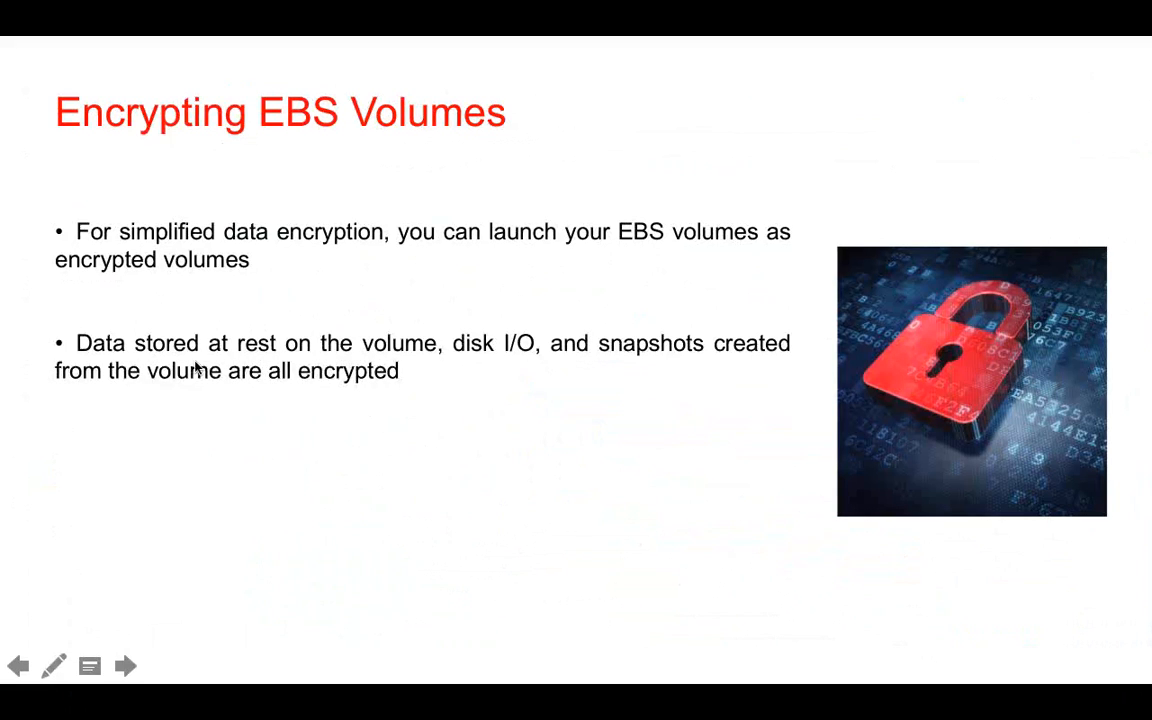
drag(194, 355, 410, 370)
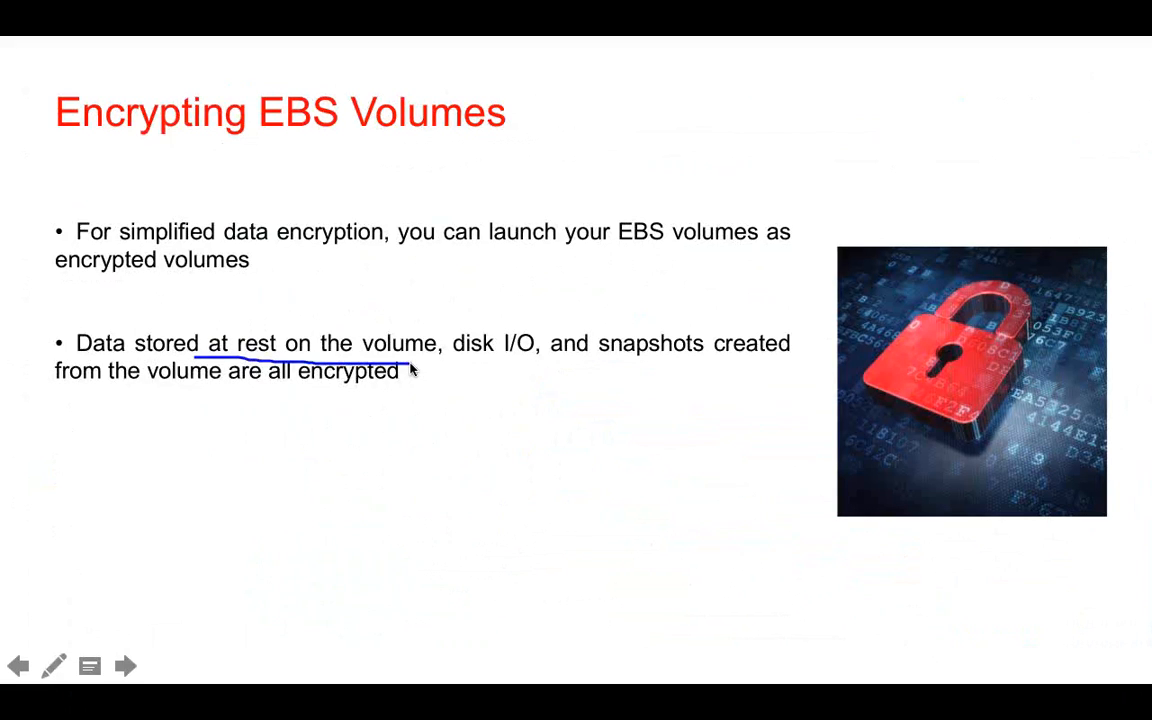
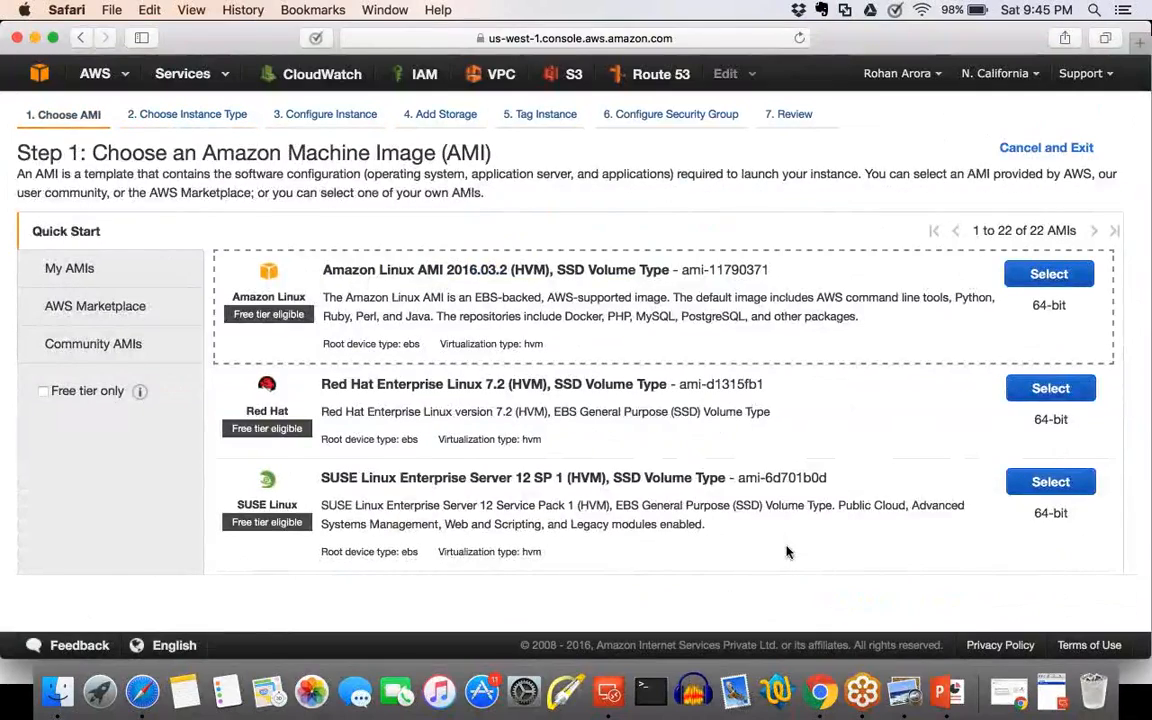
Start launching a t2.micro instance from Microsoft Windows Server 2012 R2 Base and proceed with default details to the storage settings.
scroll(787, 550, down, 10)
scroll(1020, 353, up, 2)
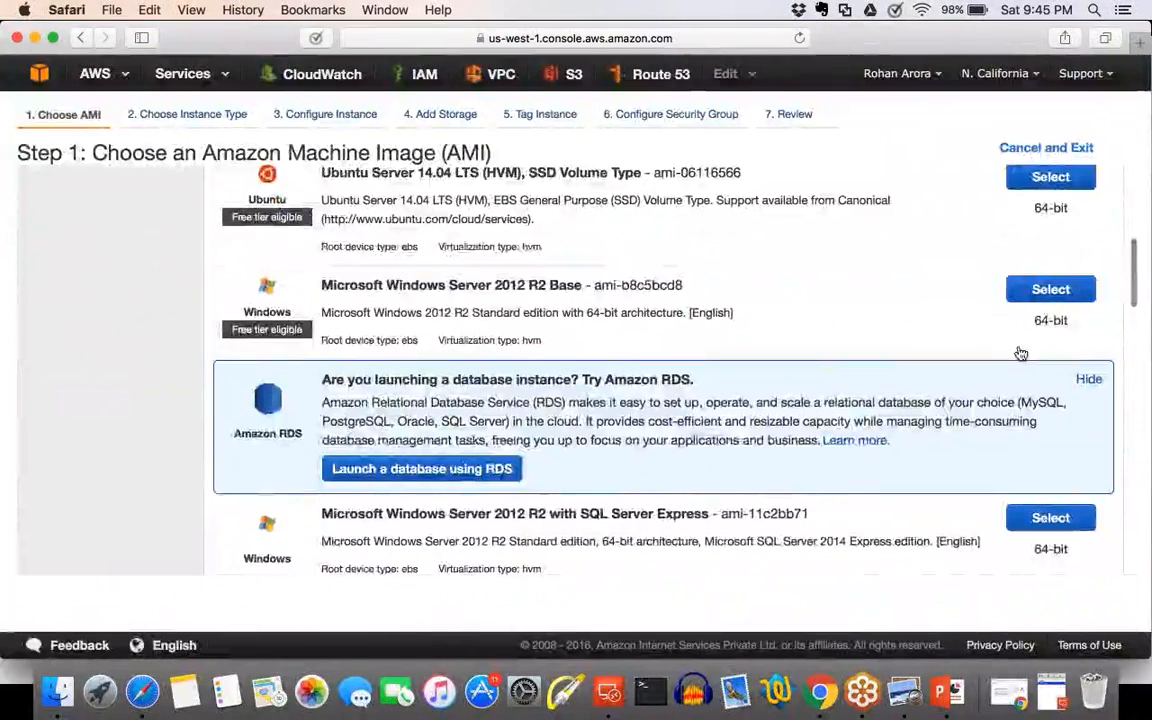
click(1051, 289)
click(905, 500)
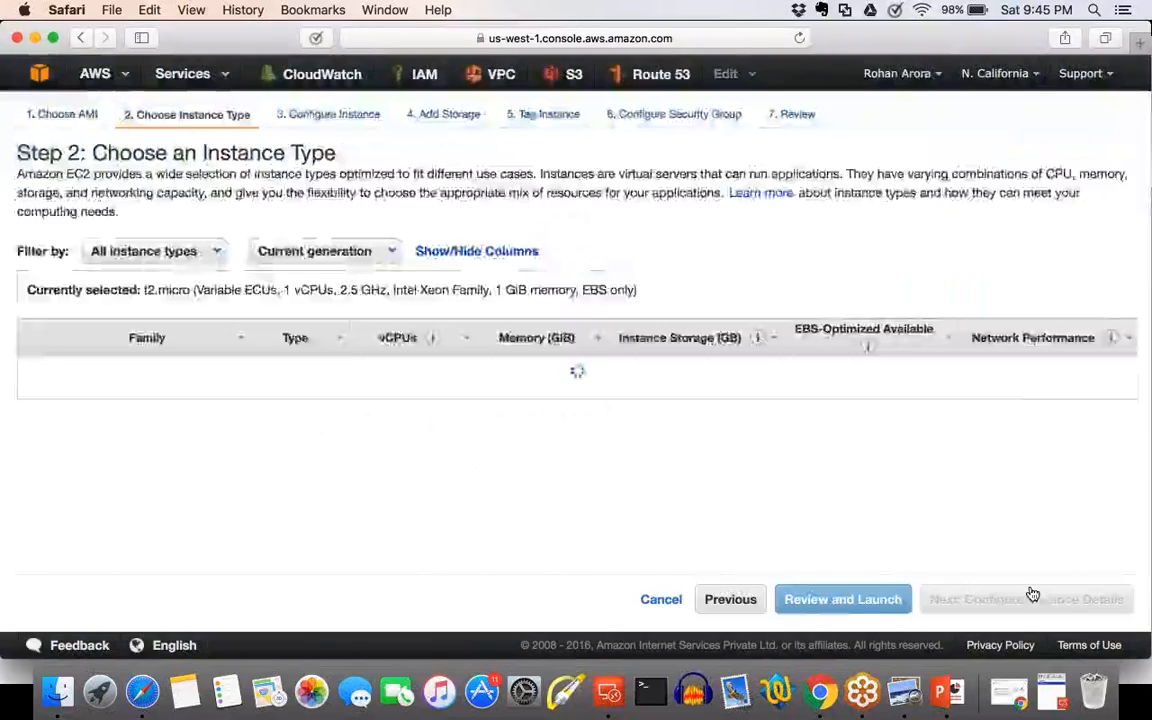
click(1066, 606)
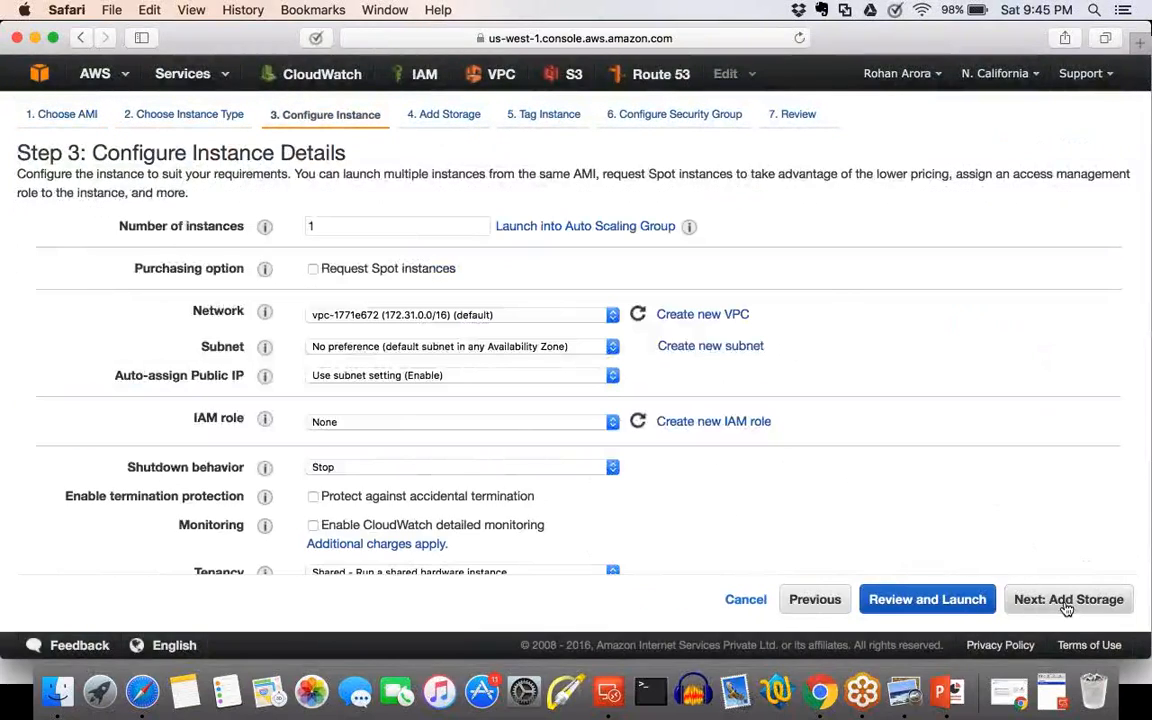
click(1067, 600)
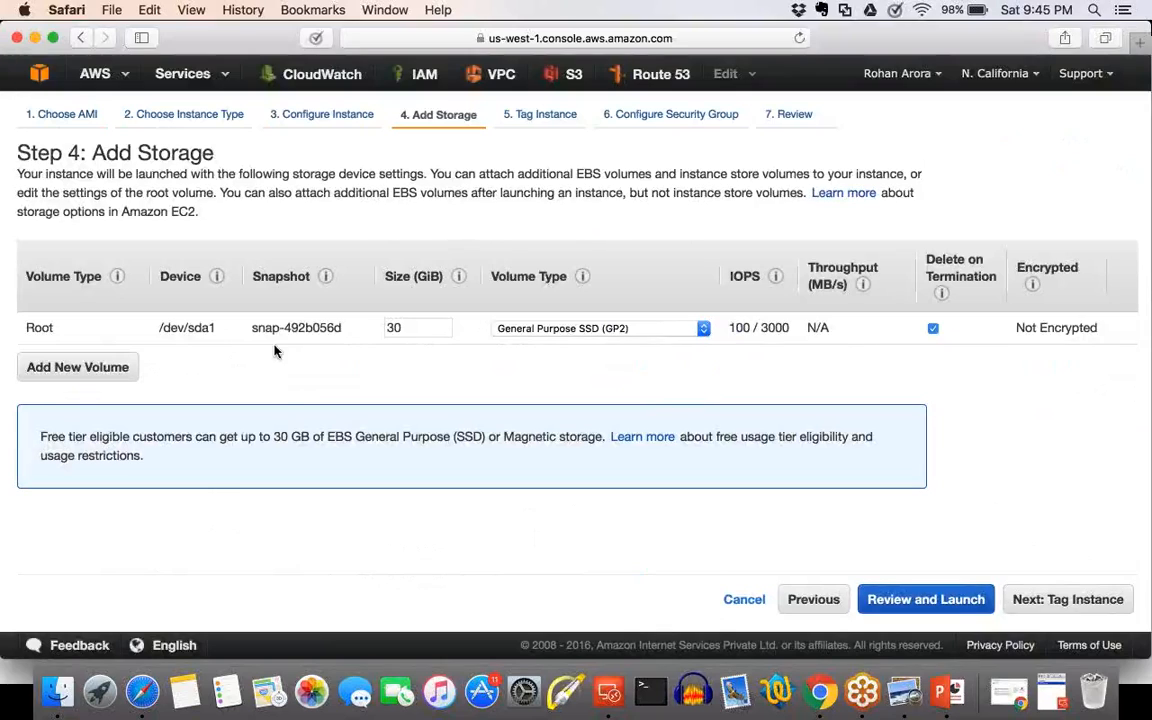
Highlight the root volume's snapshot ID and its encryption status in the storage settings.
drag(252, 331, 335, 336)
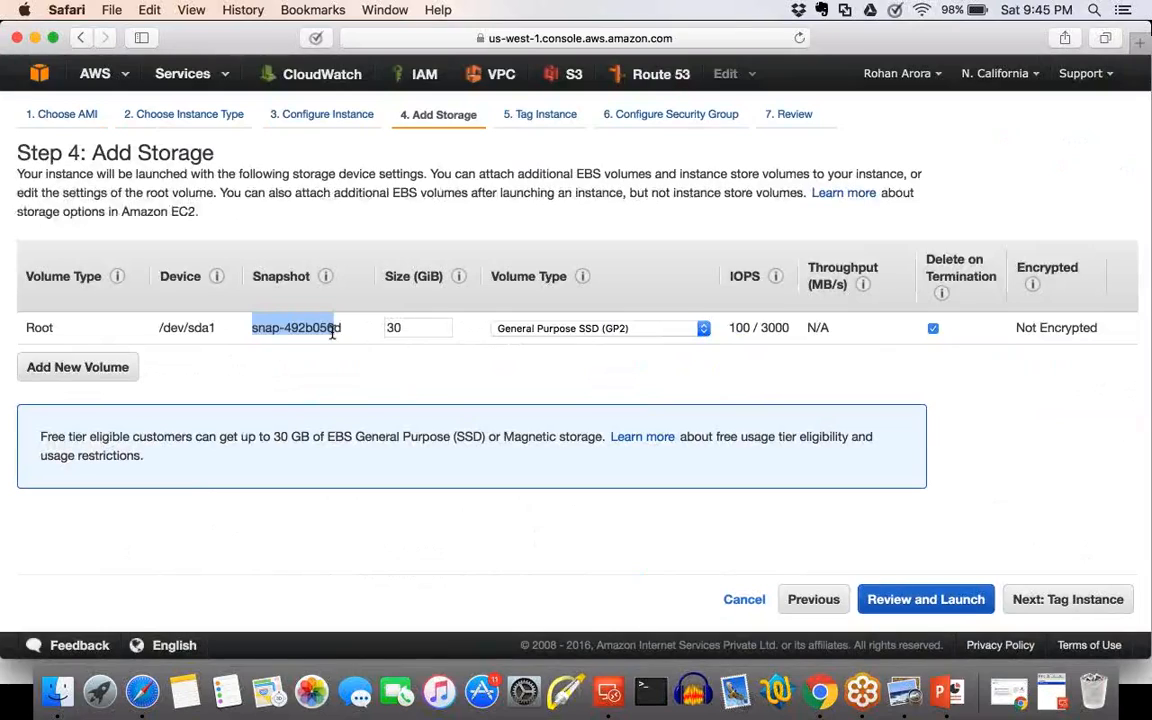
triple_click(1110, 338)
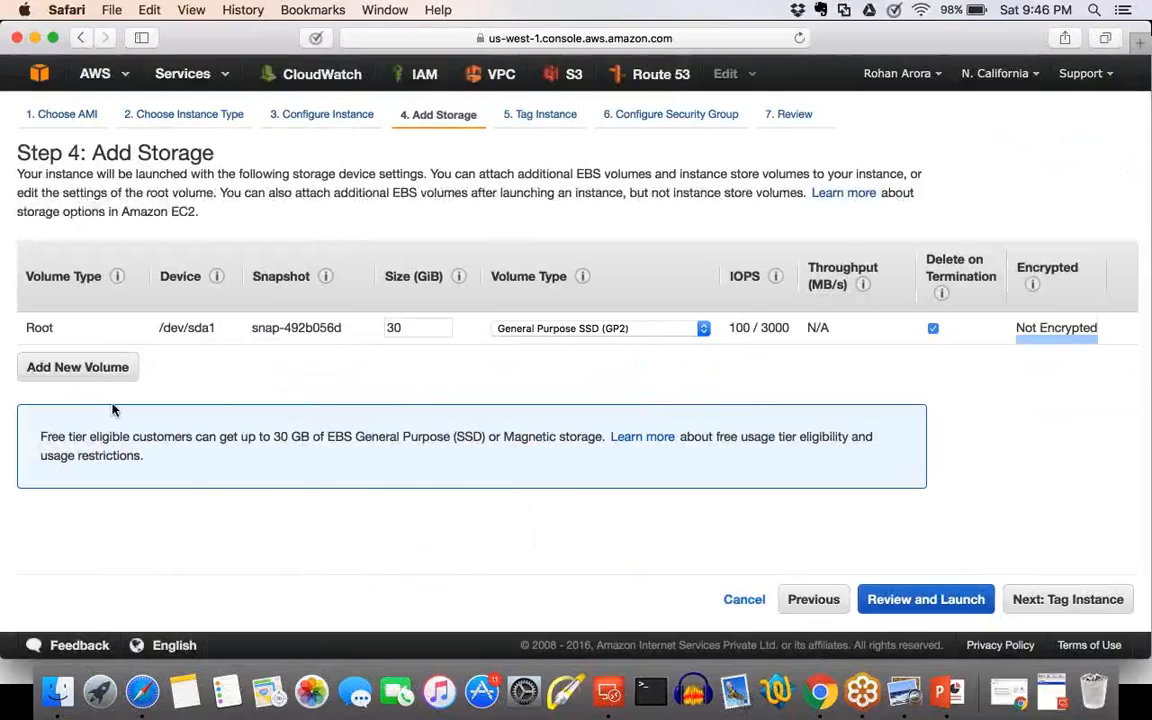
drag(343, 328, 253, 332)
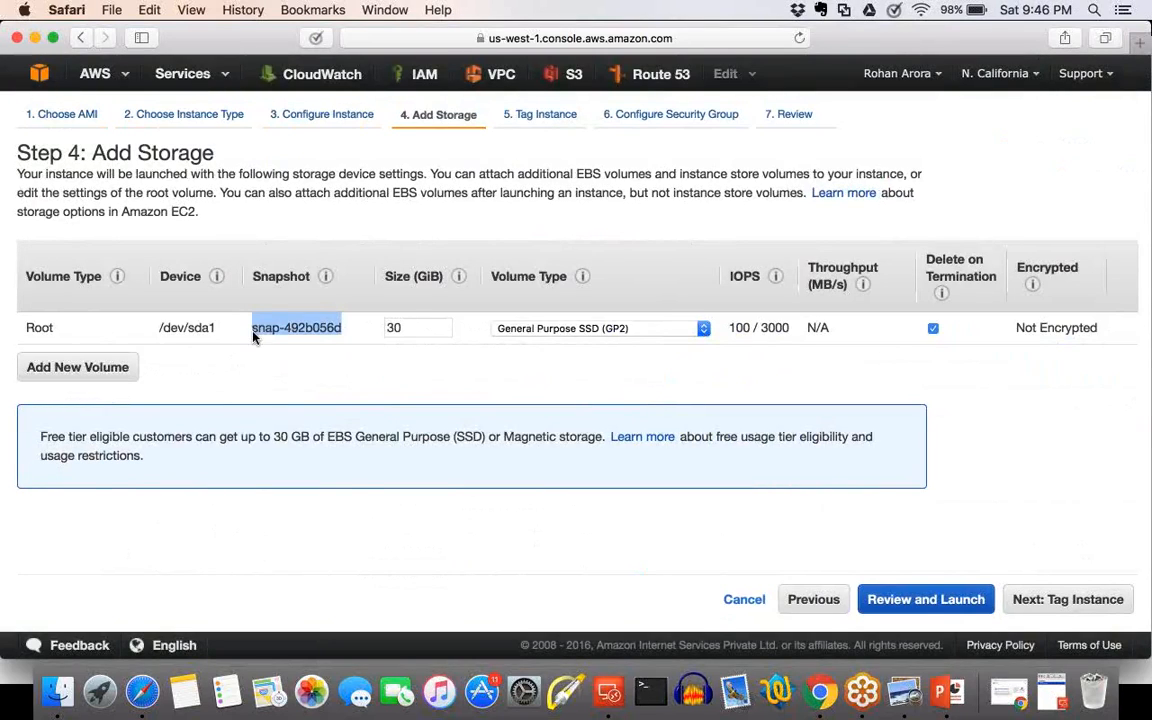
Add a new EBS volume row, view its snapshot choices, compare its encryption option with the root volume's, and remove the row.
click(78, 368)
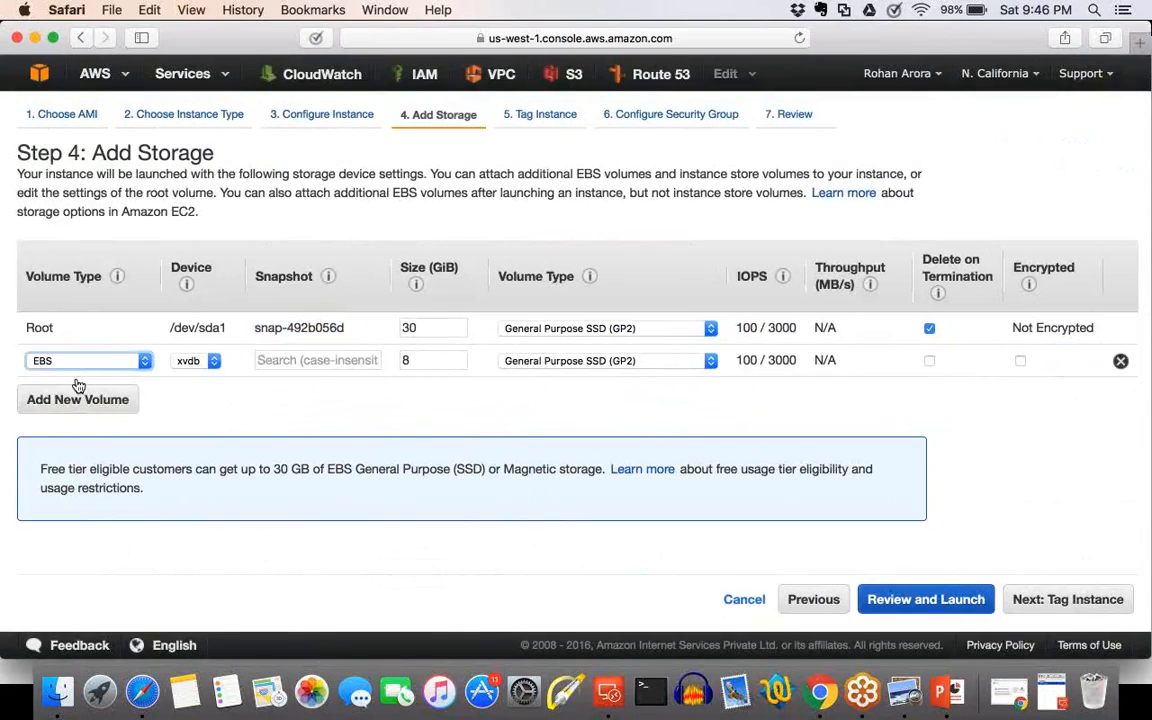
click(307, 362)
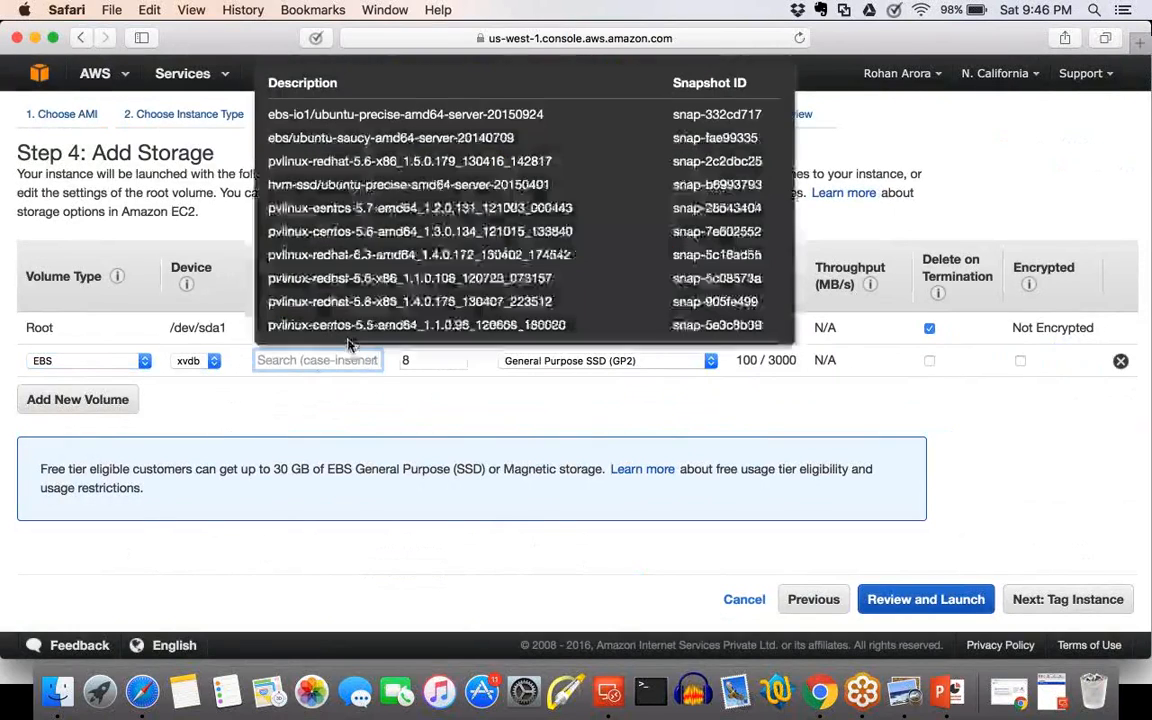
click(341, 398)
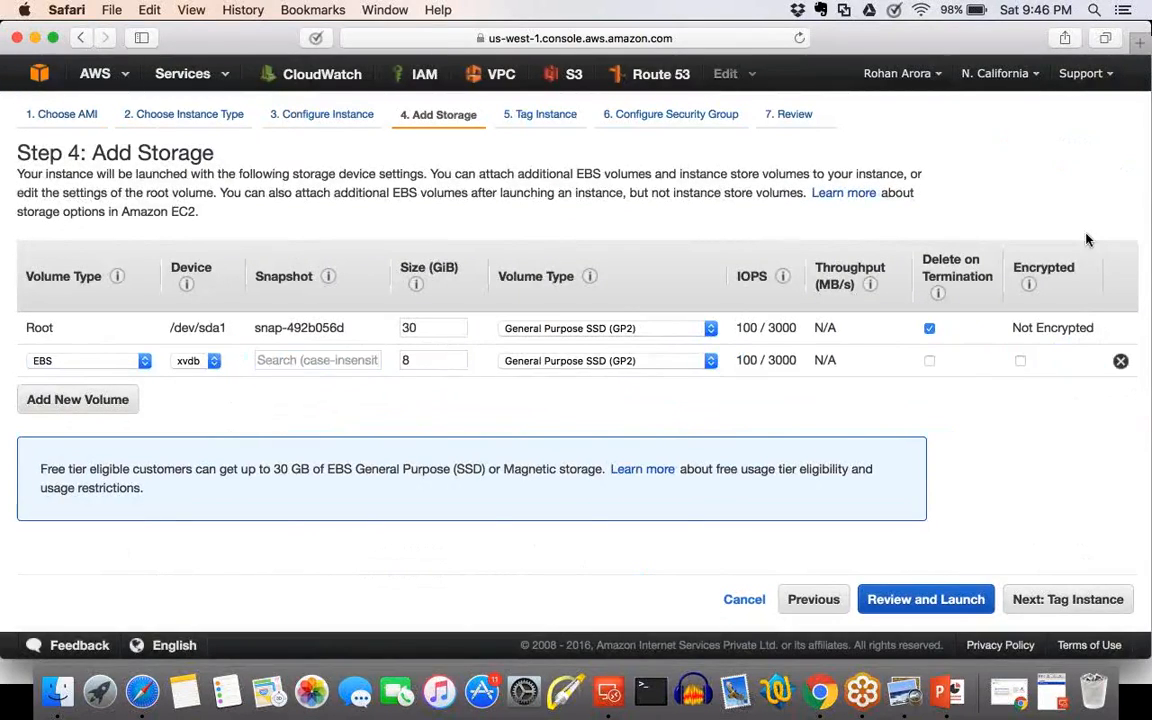
drag(1103, 332, 1005, 333)
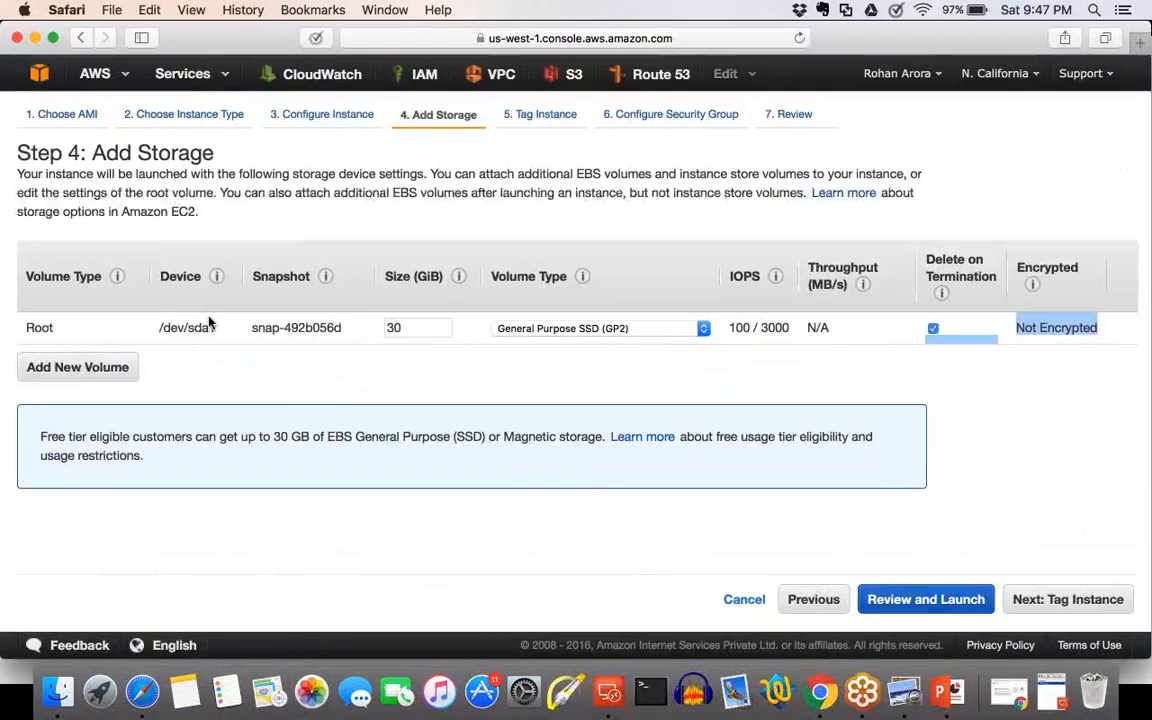
Return to the AMI list and choose an AMI to view the available instance types.
click(872, 407)
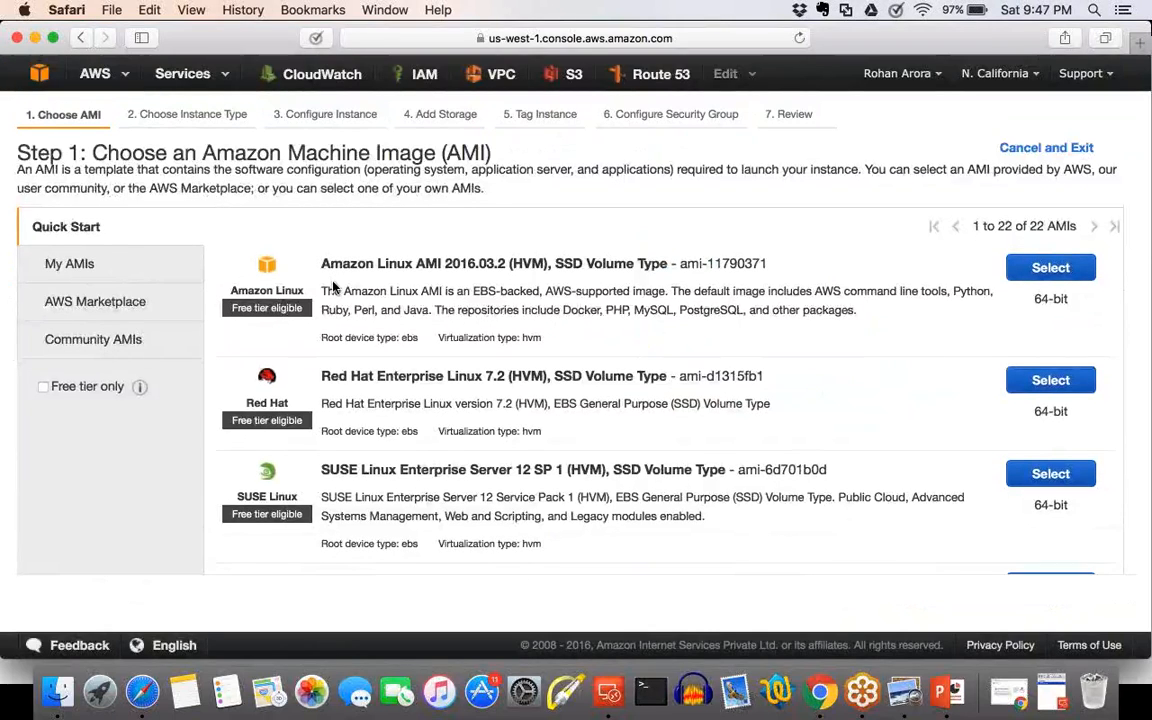
scroll(333, 286, down, 5)
scroll(333, 286, down, 5)
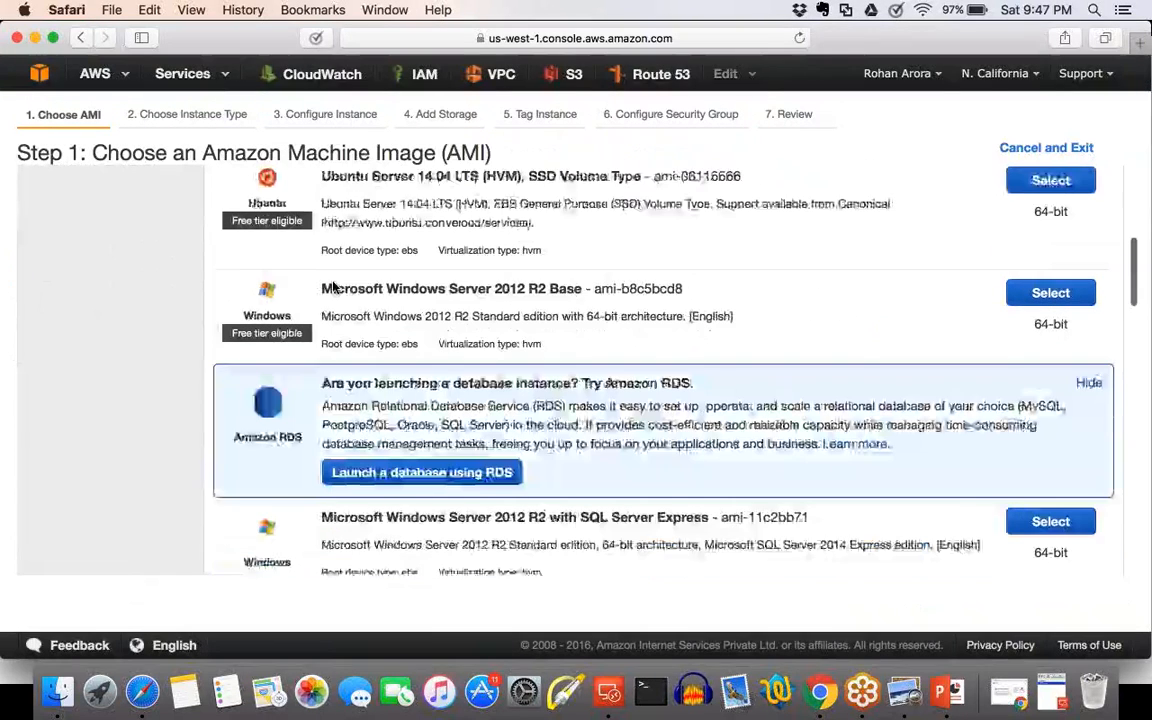
click(1050, 275)
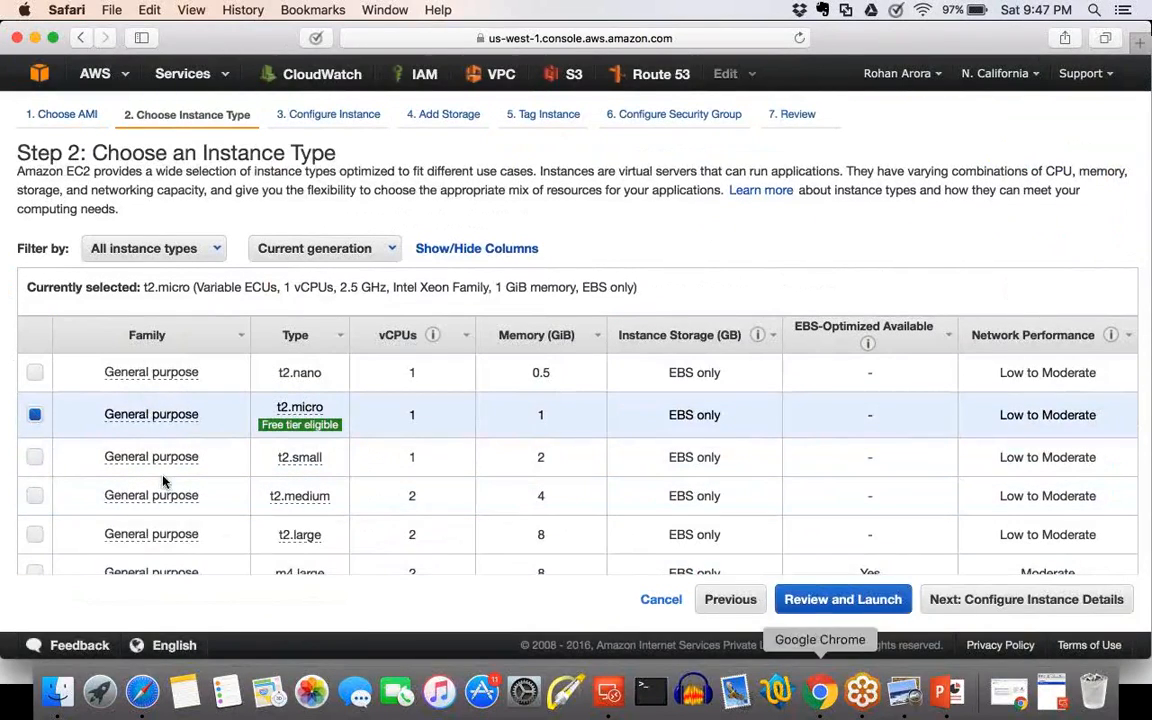
Switch to the PowerPoint slide show and go to the table of instance types that support Amazon EBS encryption.
click(940, 691)
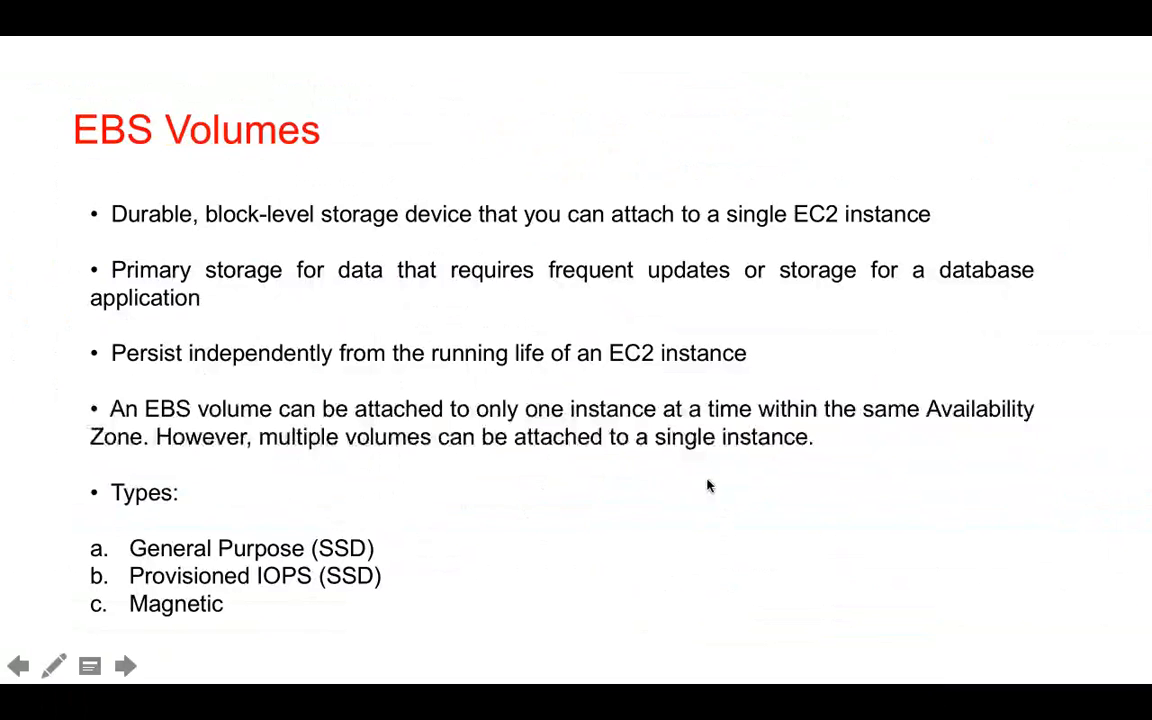
scroll(708, 484, down, 3)
scroll(708, 484, up, 8)
scroll(708, 486, up, 1)
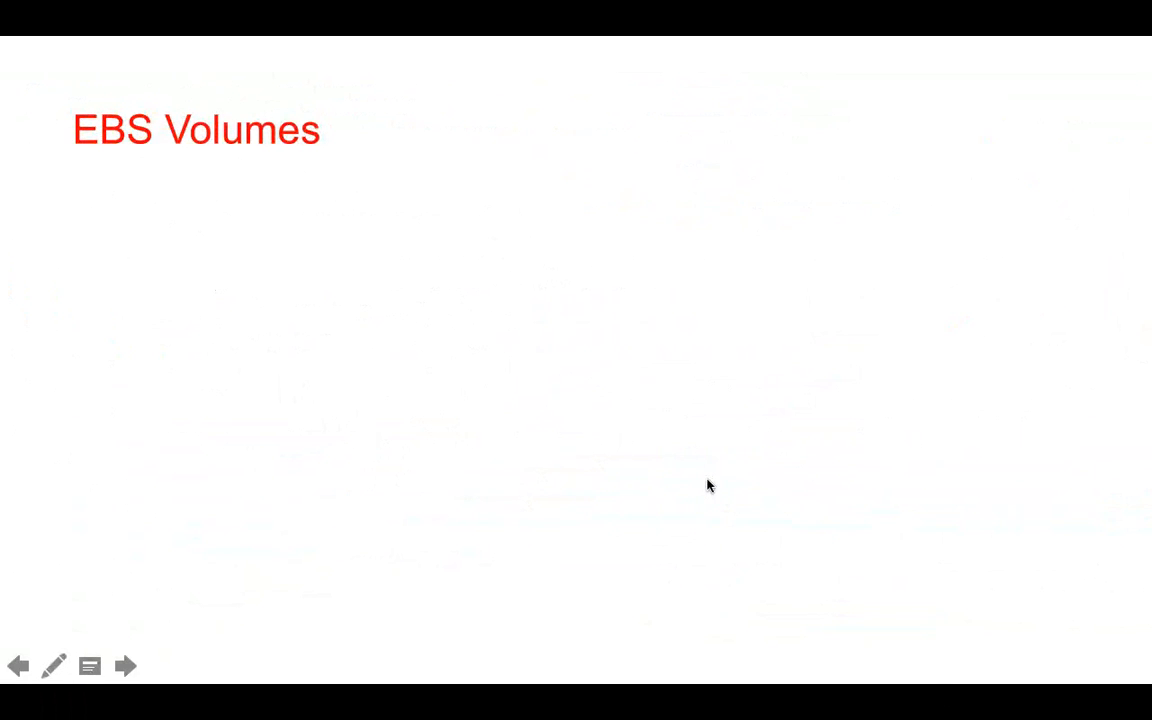
scroll(708, 485, down, 10)
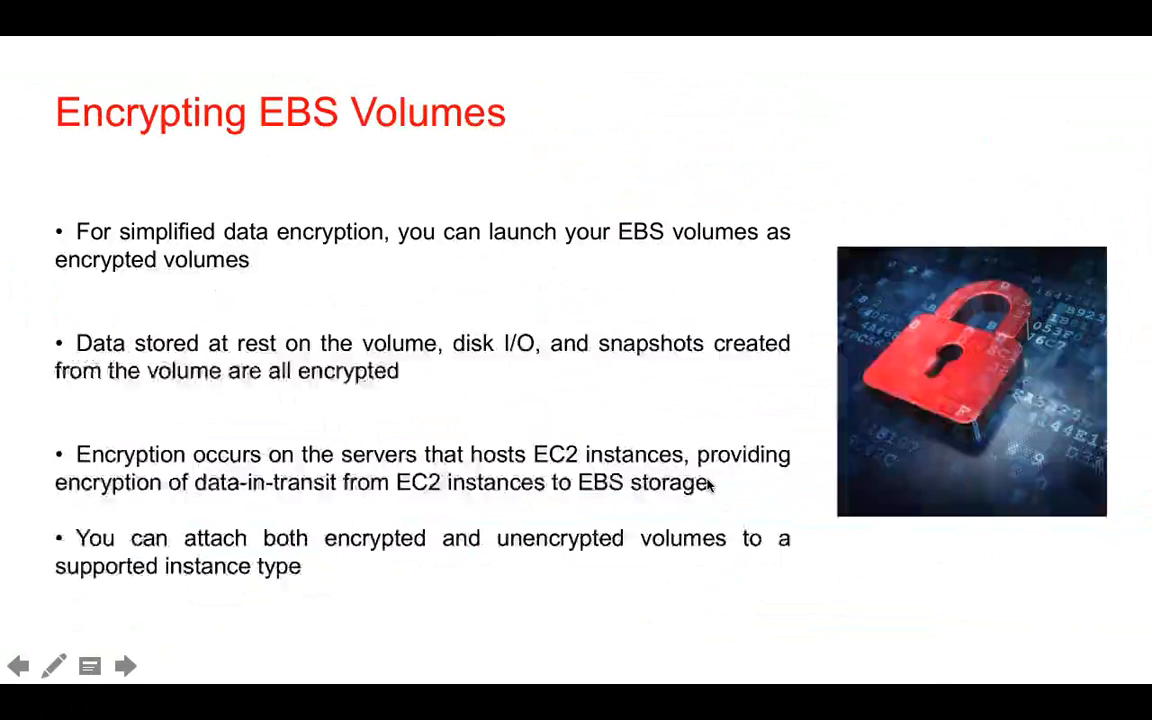
scroll(708, 485, down, 1)
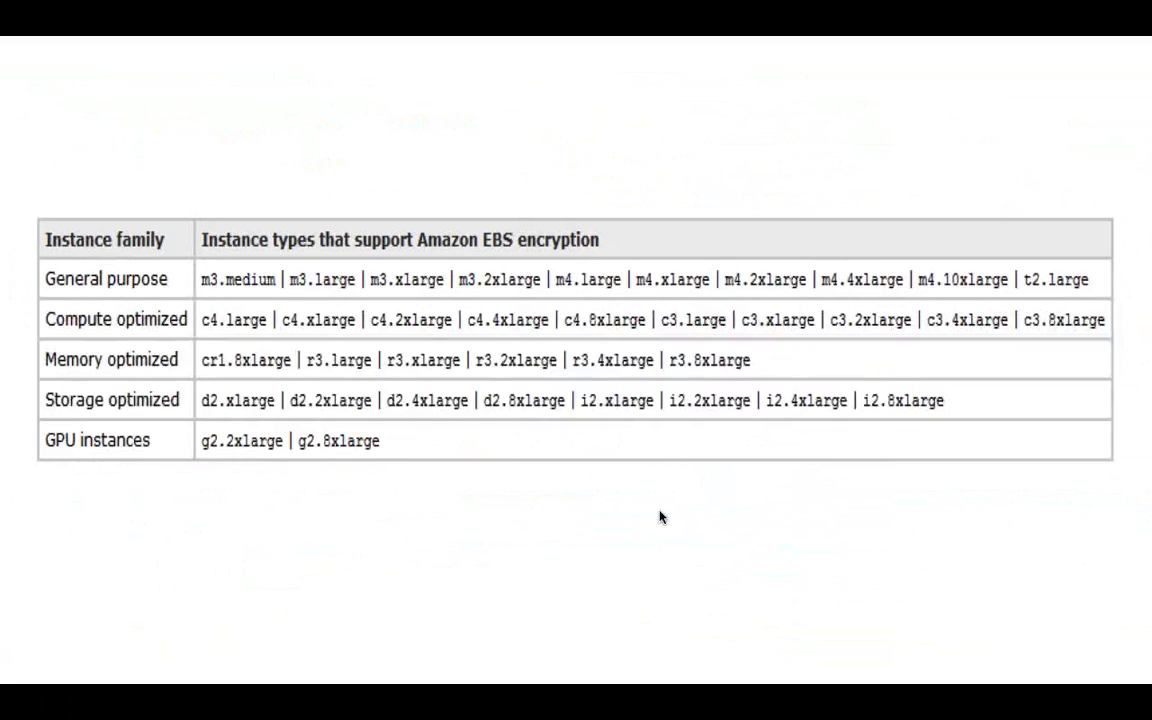
Switch back to the AWS console in Safari, leave the launch wizard, and open the EC2 Volumes list.
key(Escape)
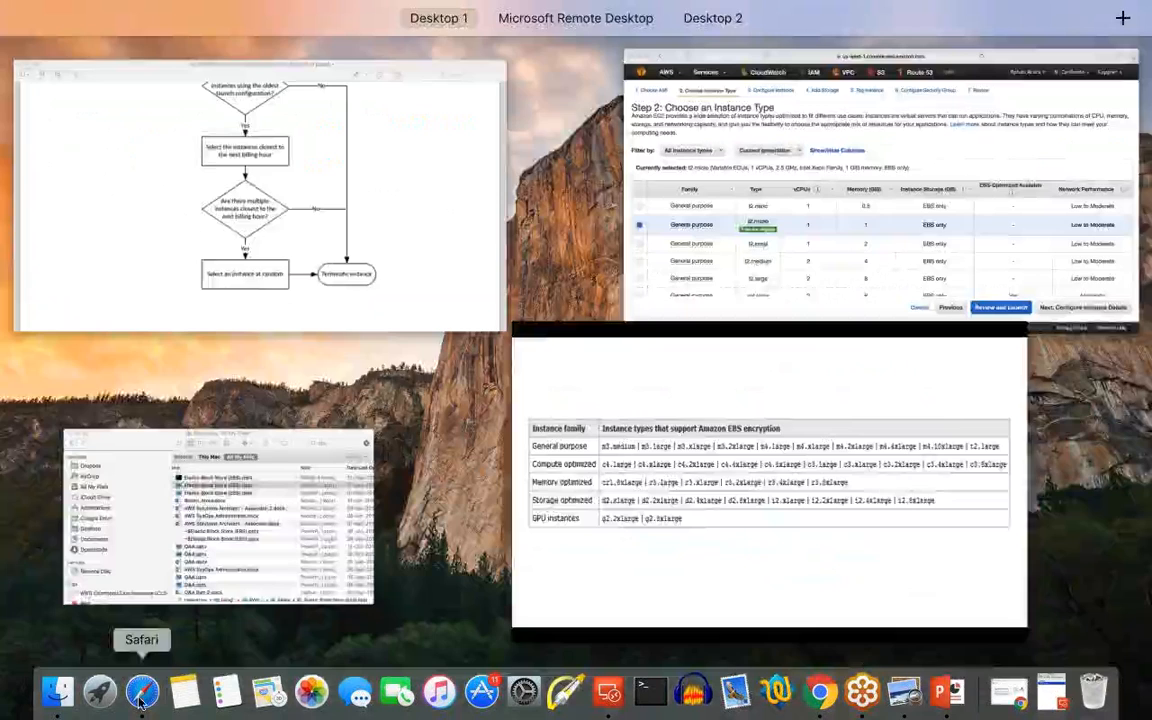
click(142, 691)
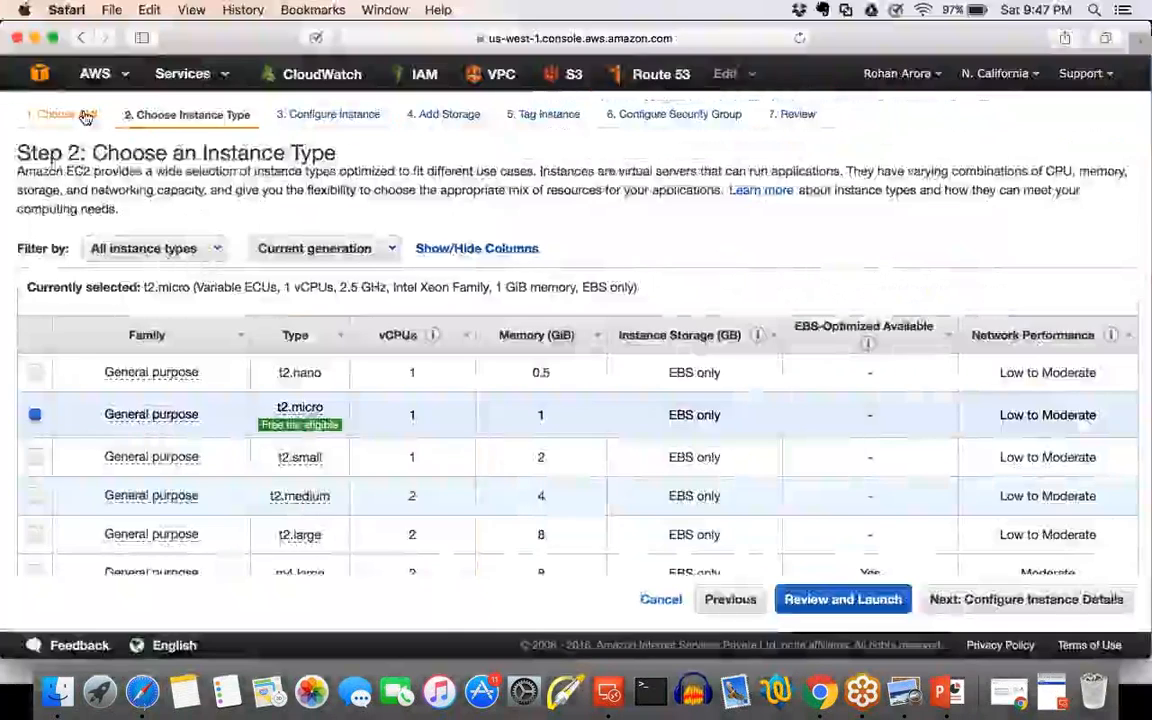
click(86, 117)
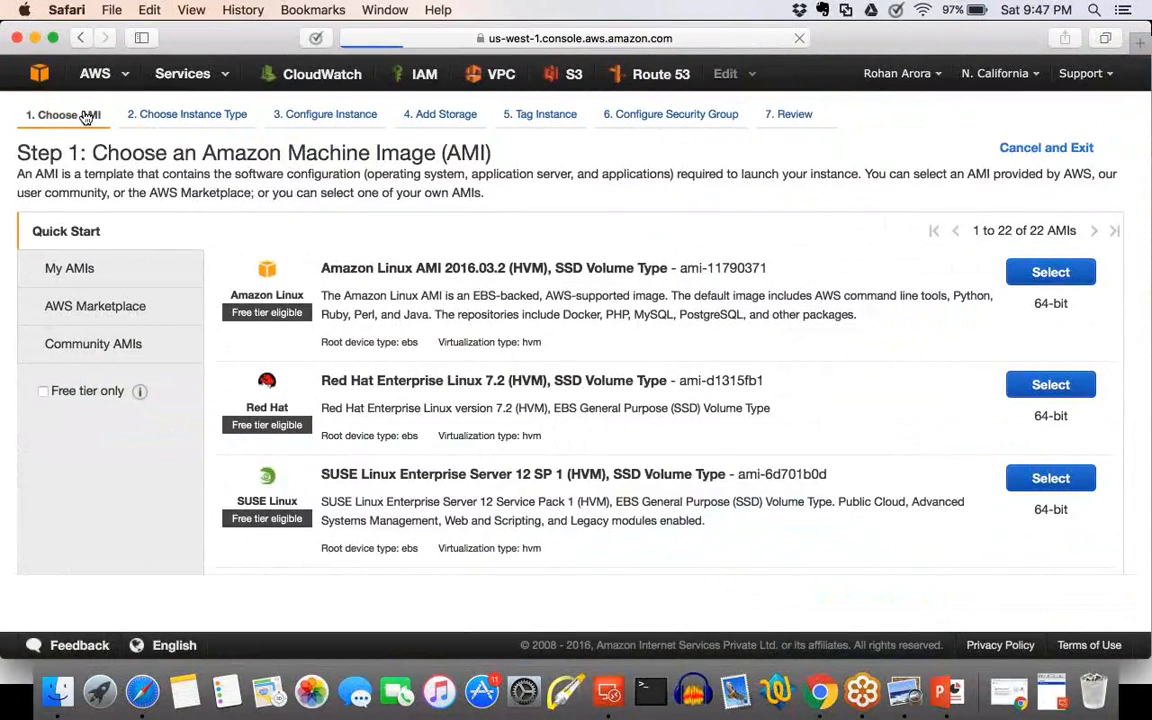
click(42, 80)
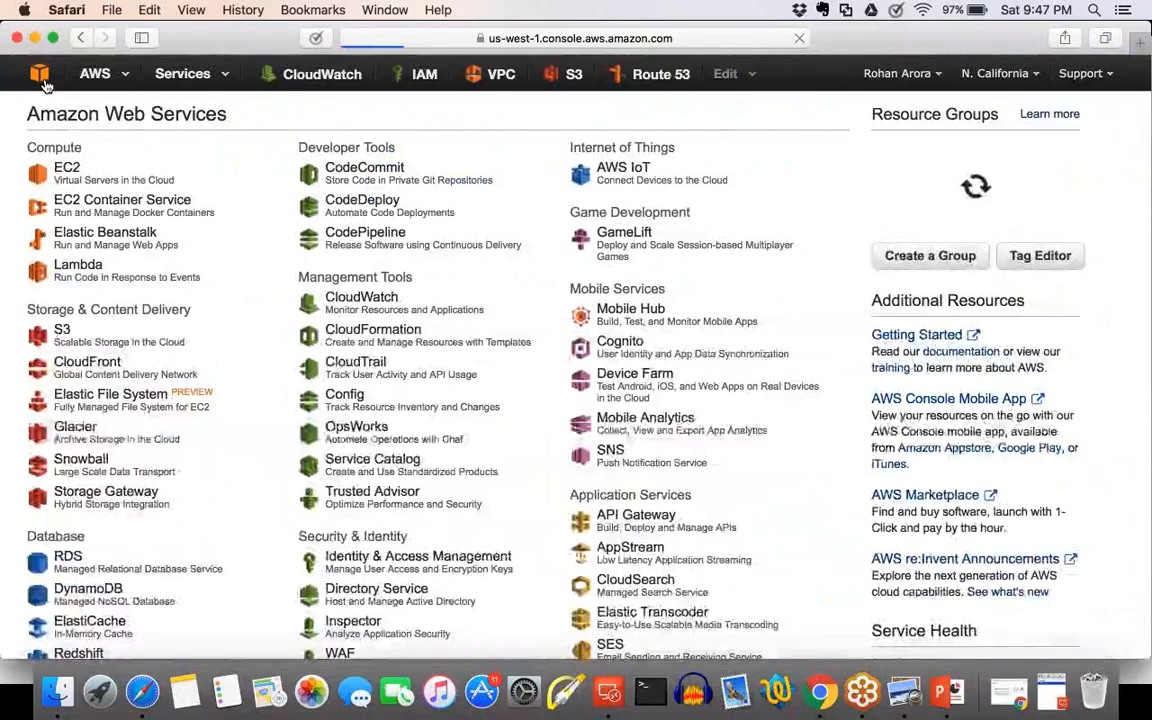
click(75, 172)
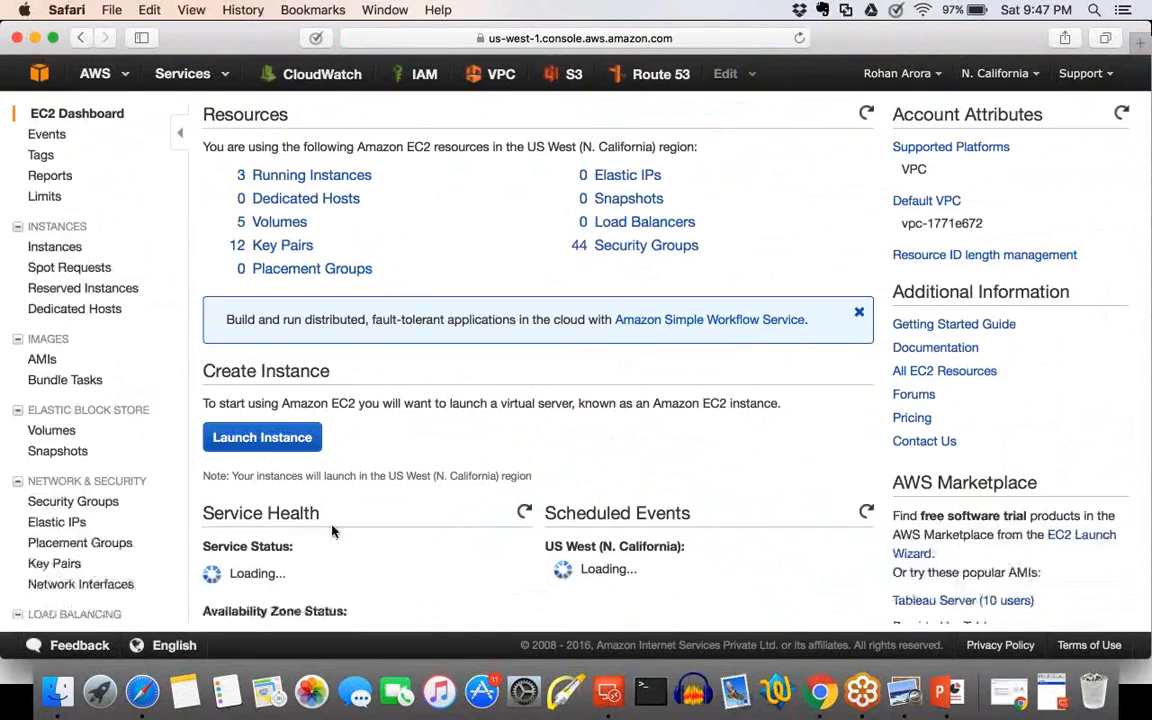
scroll(85, 440, down, 4)
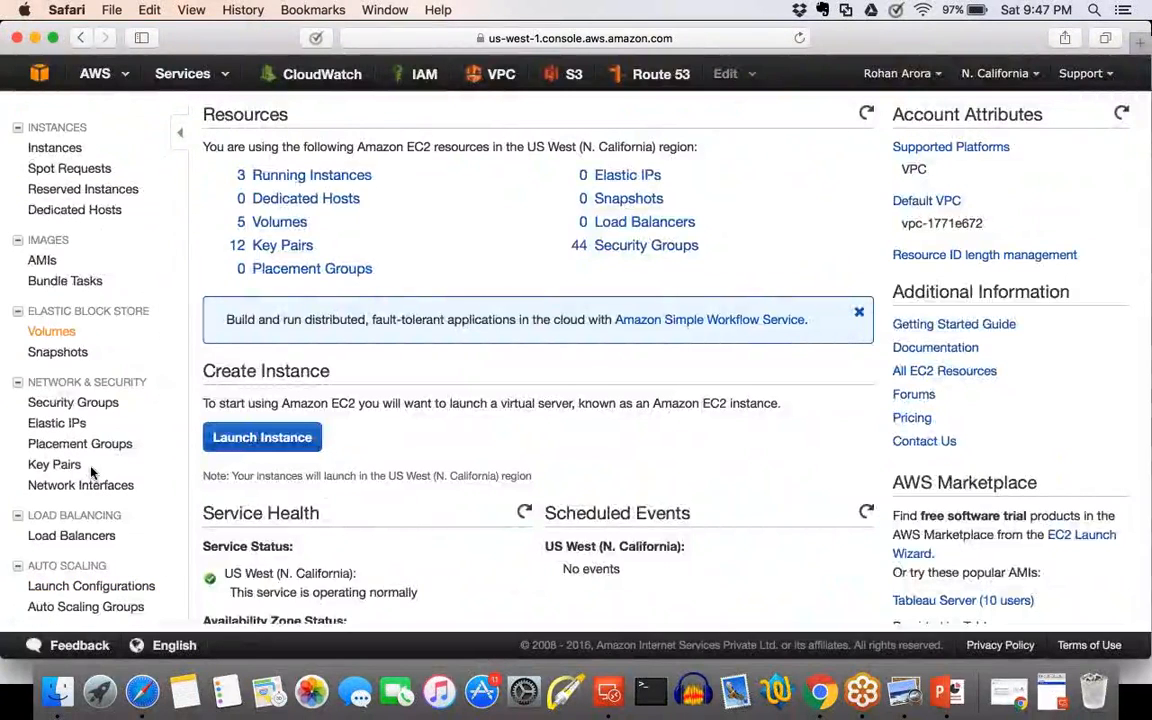
click(52, 331)
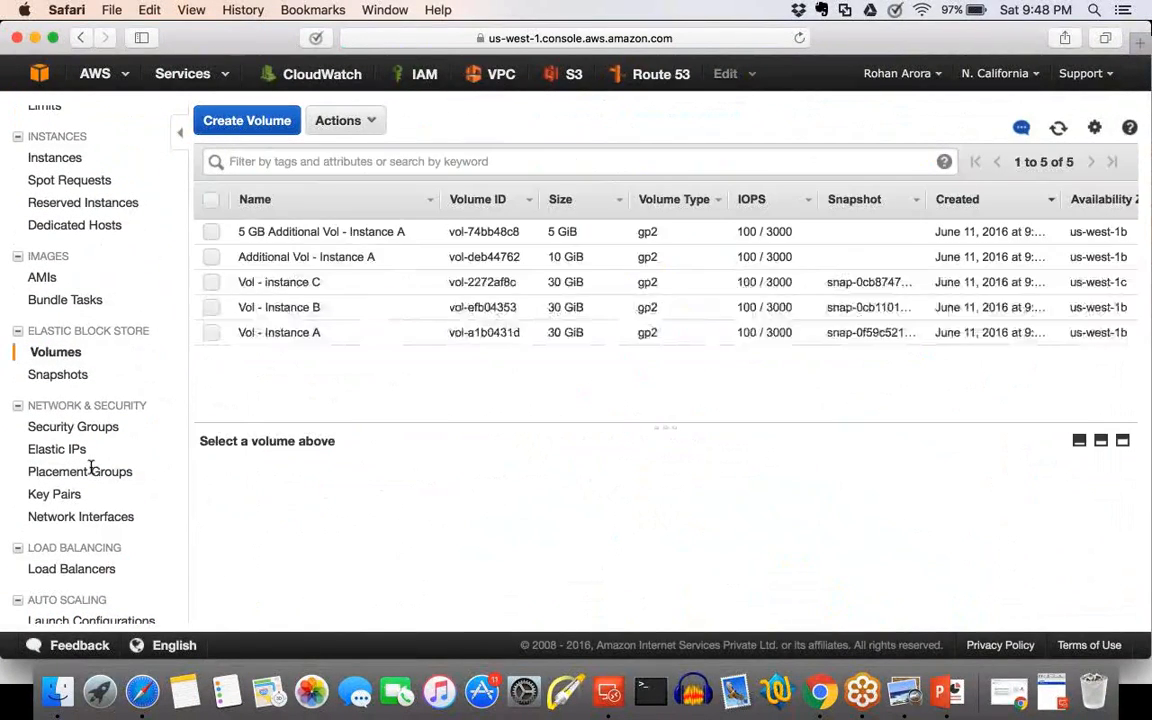
Create an encrypted 1 GiB General Purpose SSD (GP2) volume in us-west-1b and refresh the volume list.
click(249, 120)
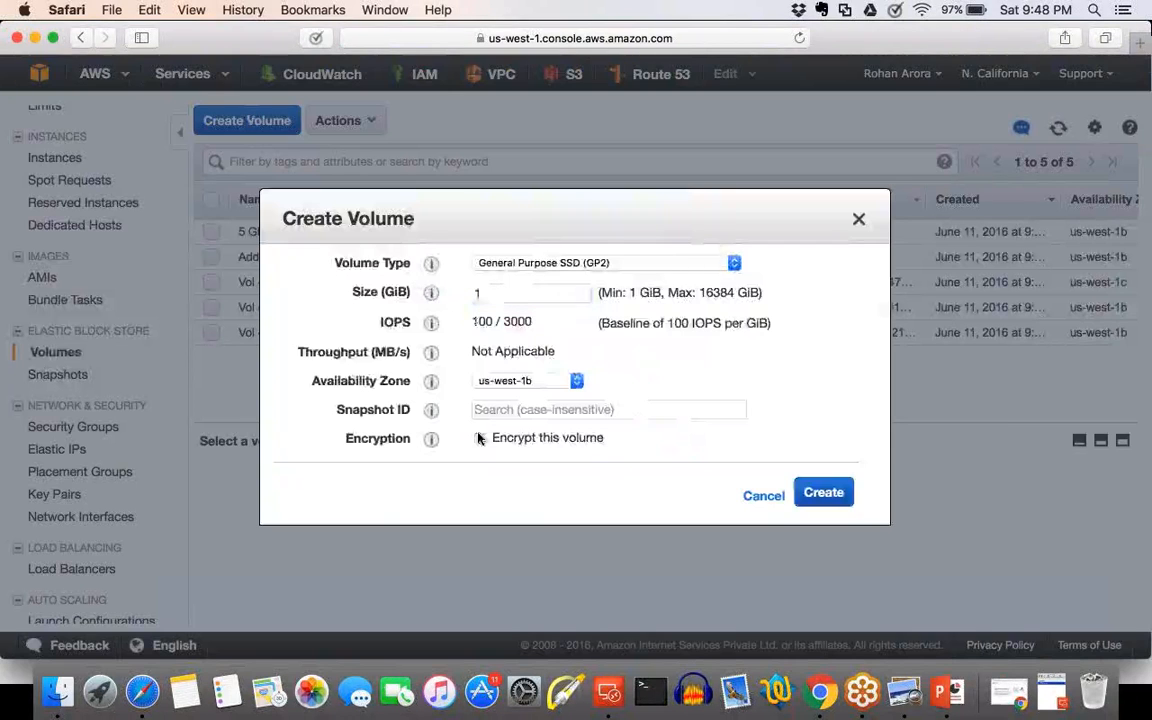
click(479, 438)
click(884, 623)
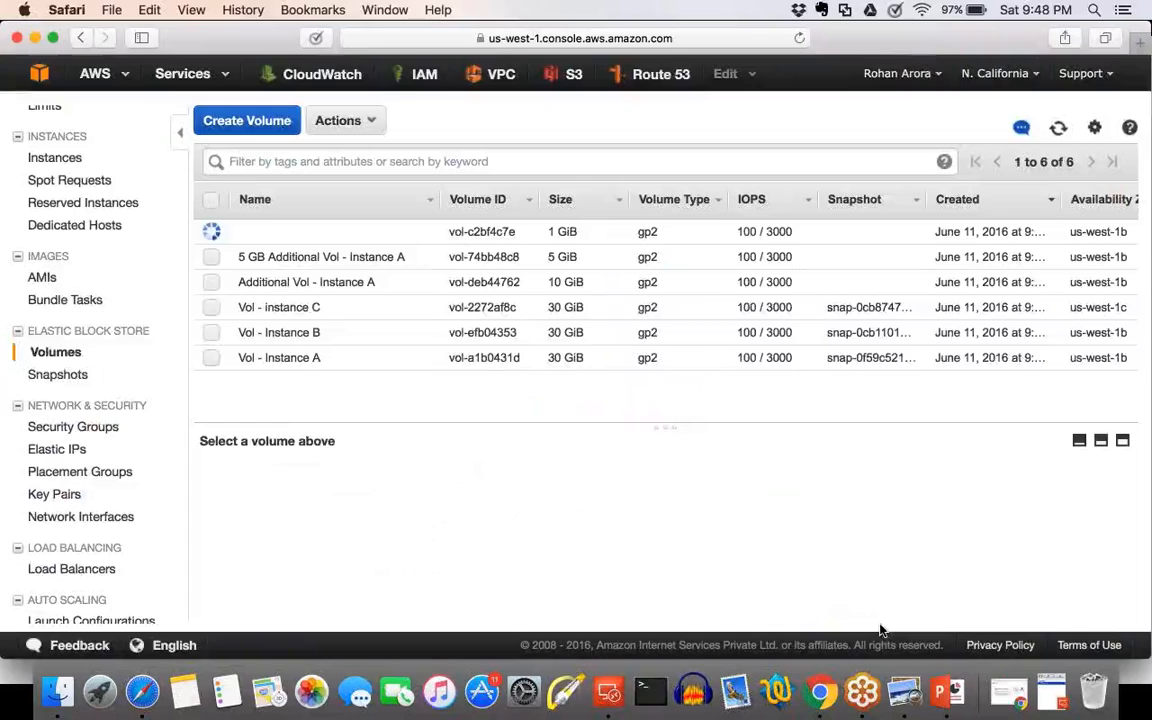
click(1055, 131)
Open the attachment settings for the new 1 GiB encrypted volume and highlight the notice about instances supporting EBS encryption.
click(211, 231)
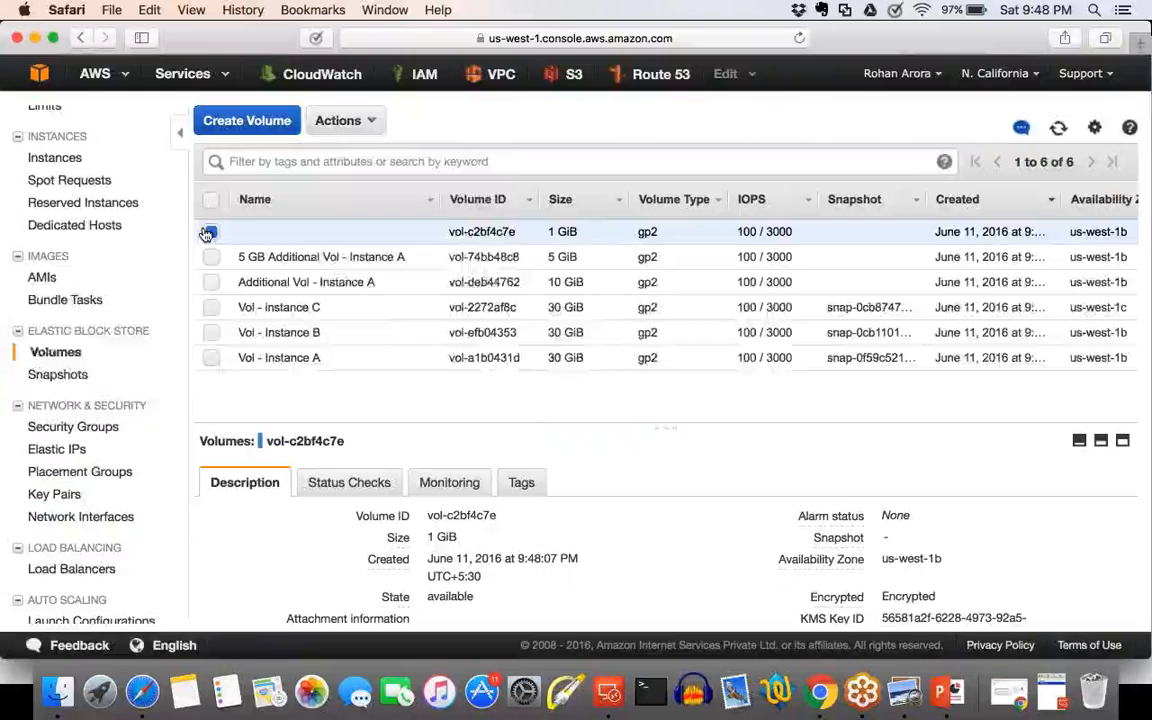
click(342, 120)
click(362, 175)
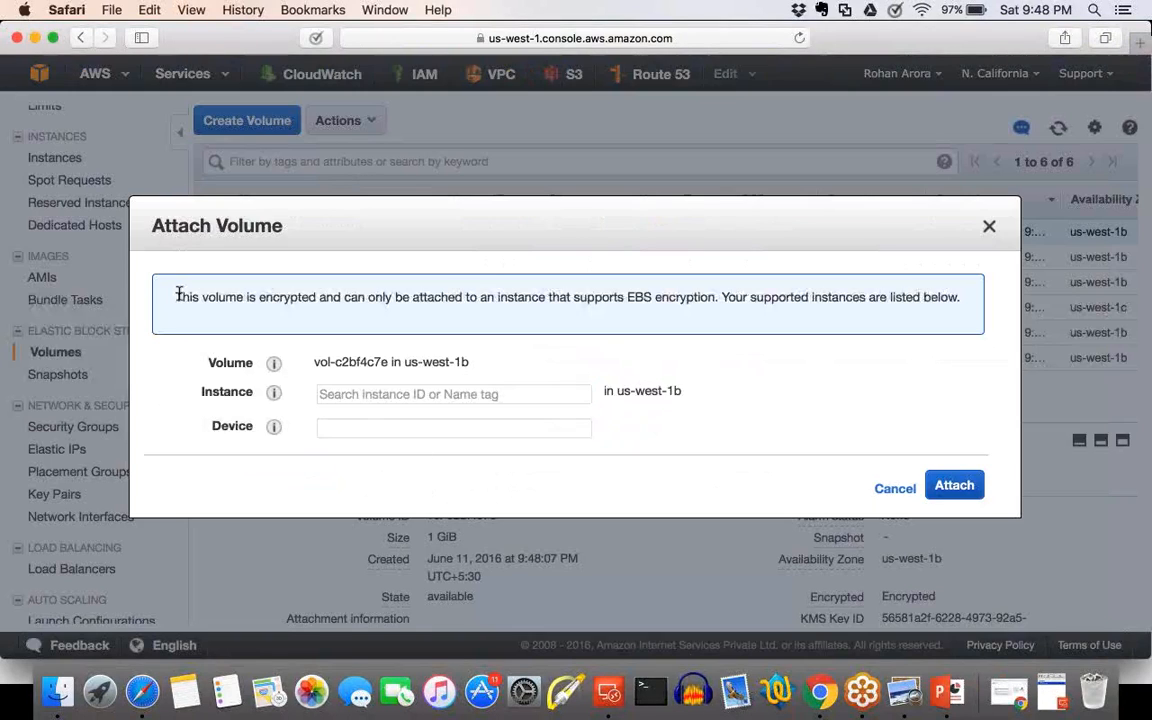
drag(178, 296, 541, 298)
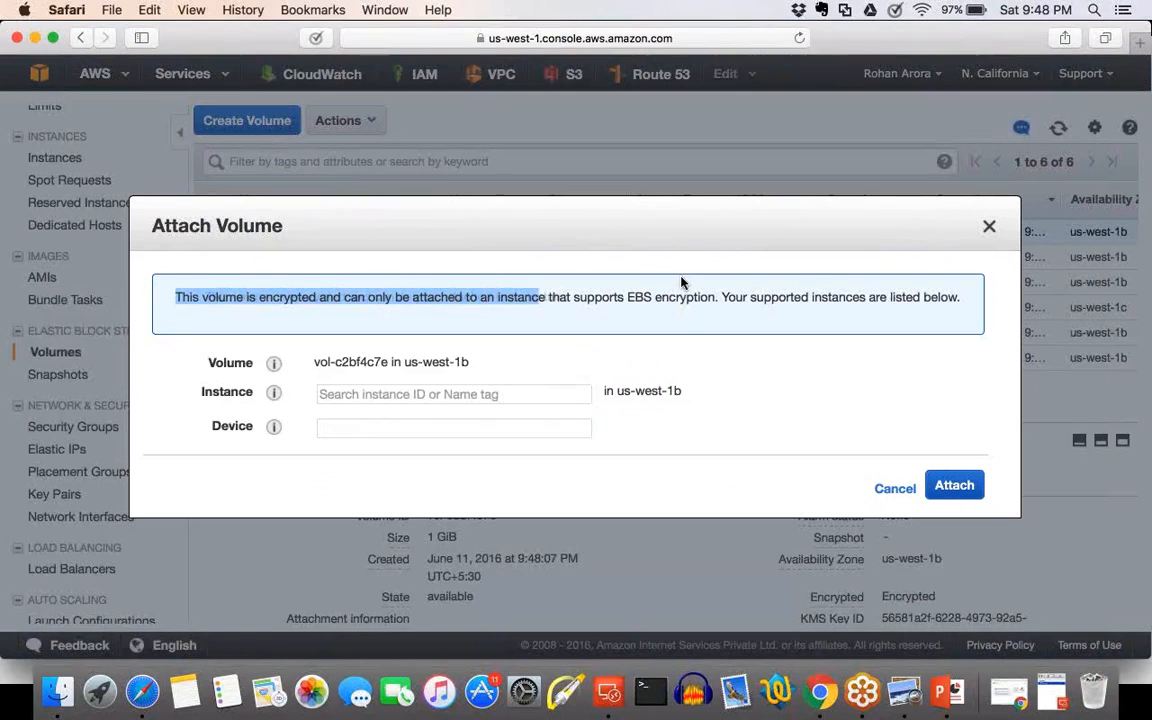
click(845, 288)
drag(796, 297, 949, 290)
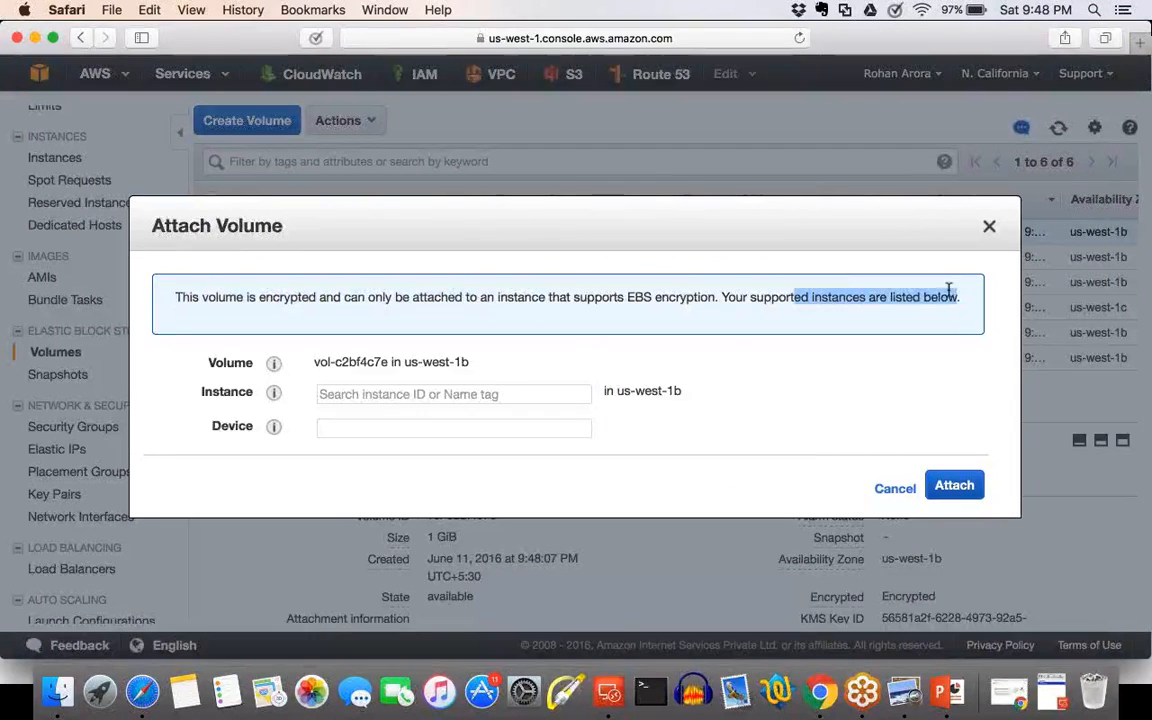
Choose Instance A from the supported instances as the attachment target, and close the dialog without attaching the volume.
click(476, 391)
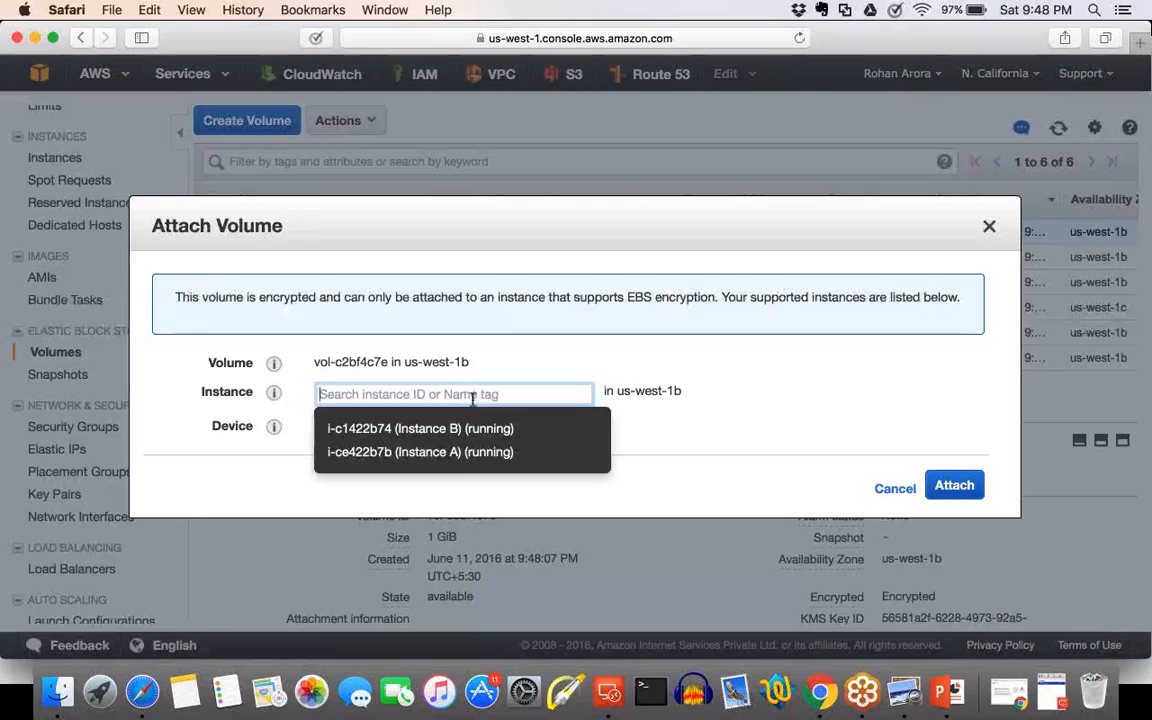
click(459, 454)
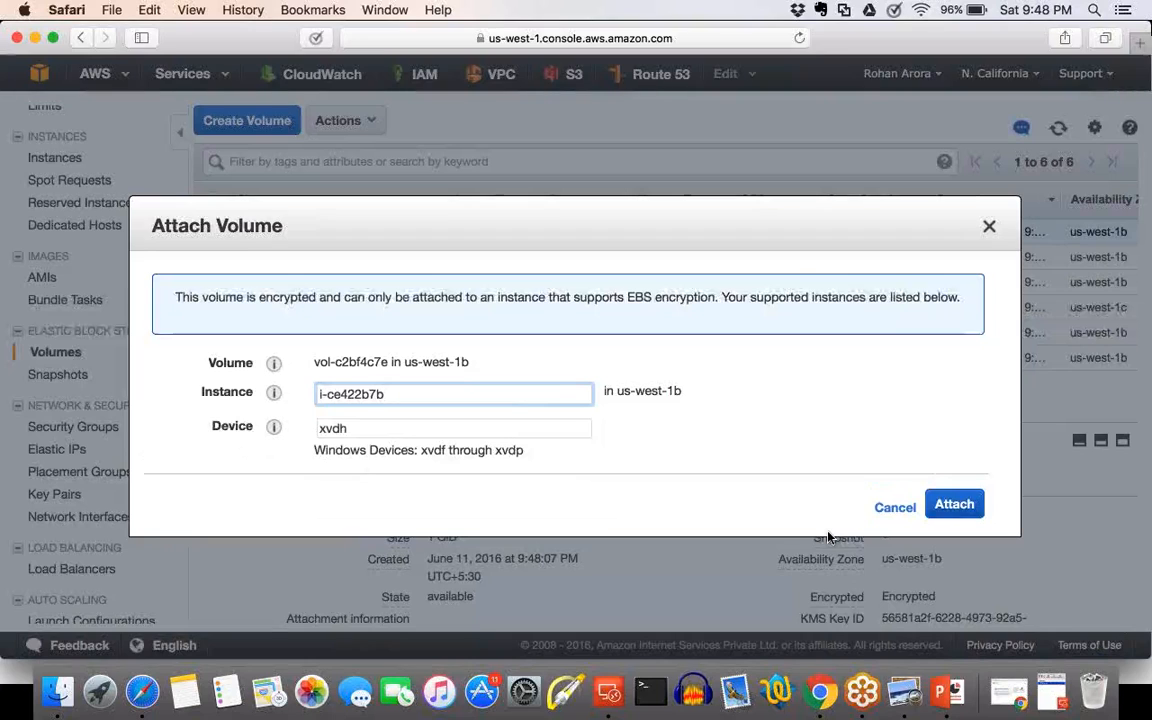
click(990, 227)
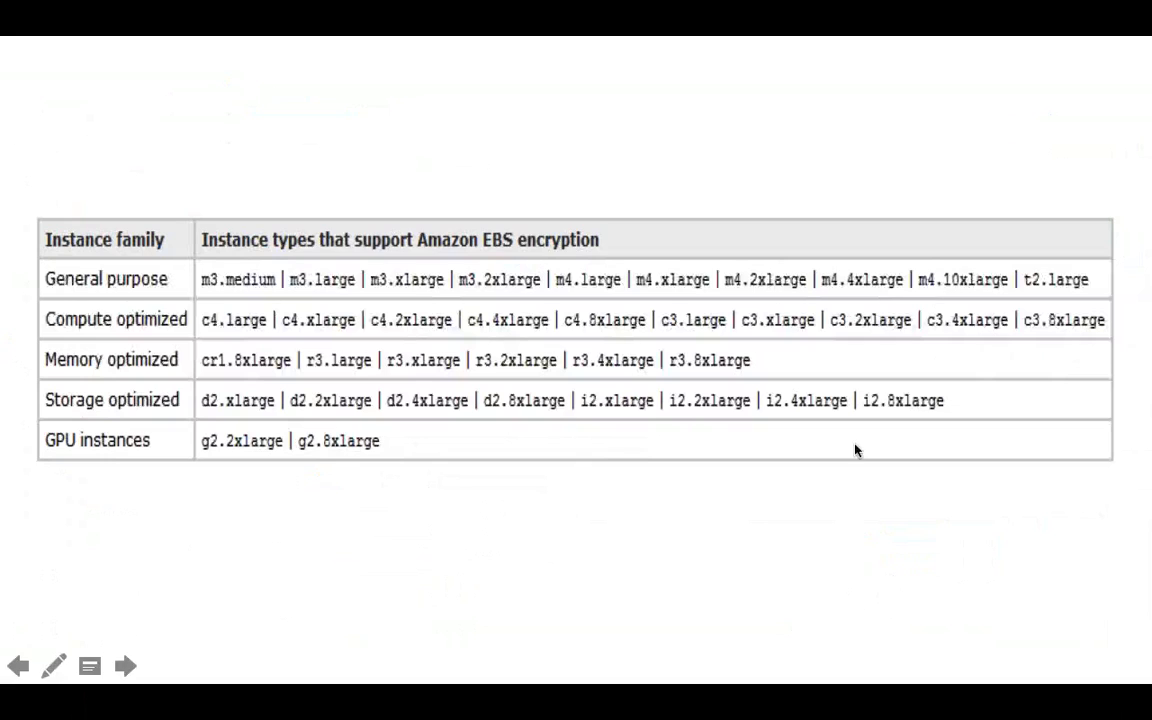
Advance the PowerPoint slide show from the instance types table to the EBS Volumes slide.
click(125, 666)
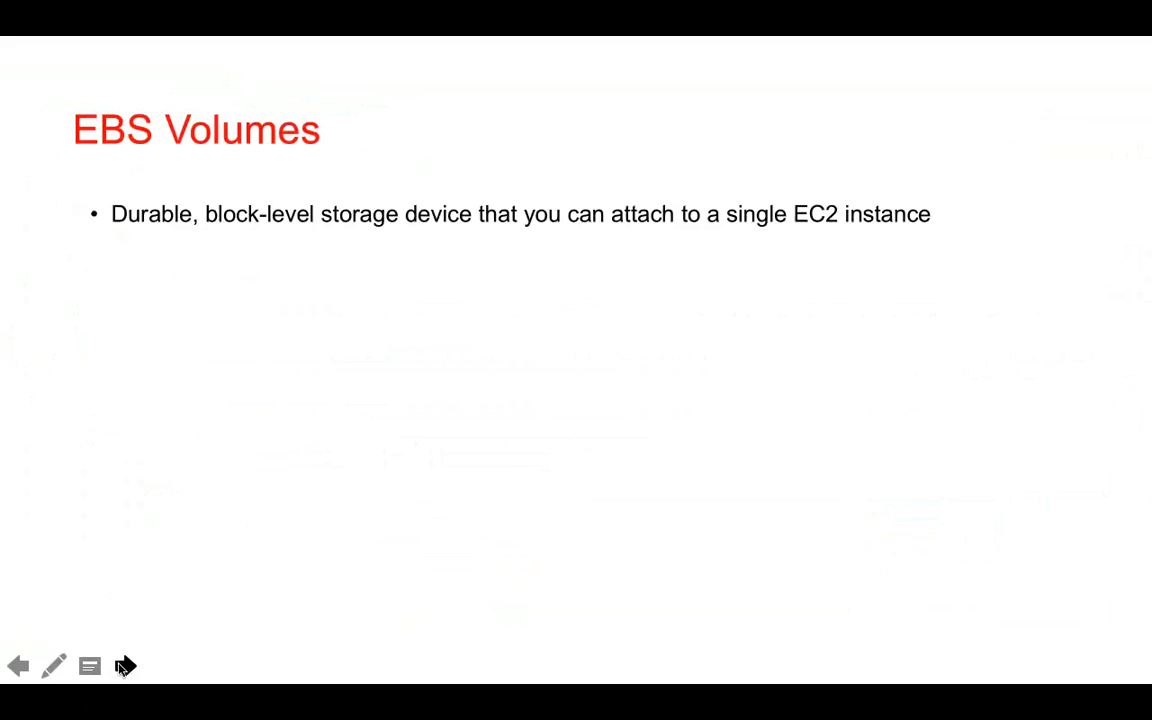
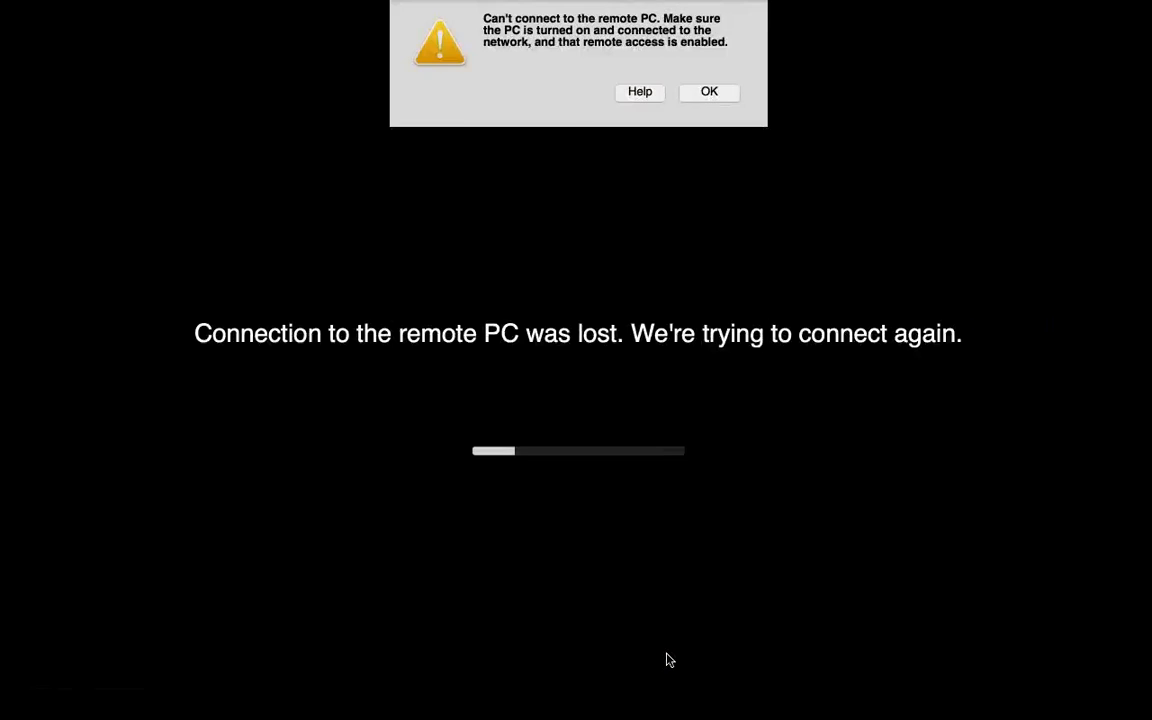
Name the new snapshot of the encrypted 1 GB volume "Snapshot of 1 GB volume".
click(702, 97)
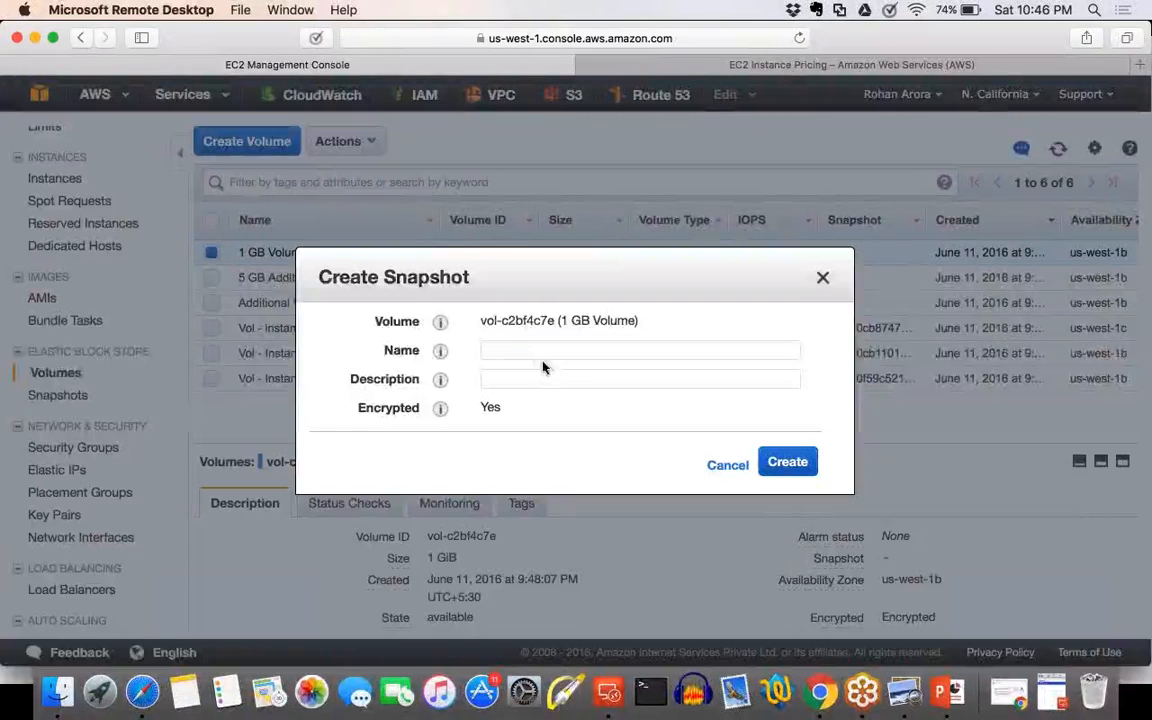
click(535, 350)
text(s)
key(BackSpace)
text(Sna)
key(BackSpace)
key(BackSpace)
text(nap)
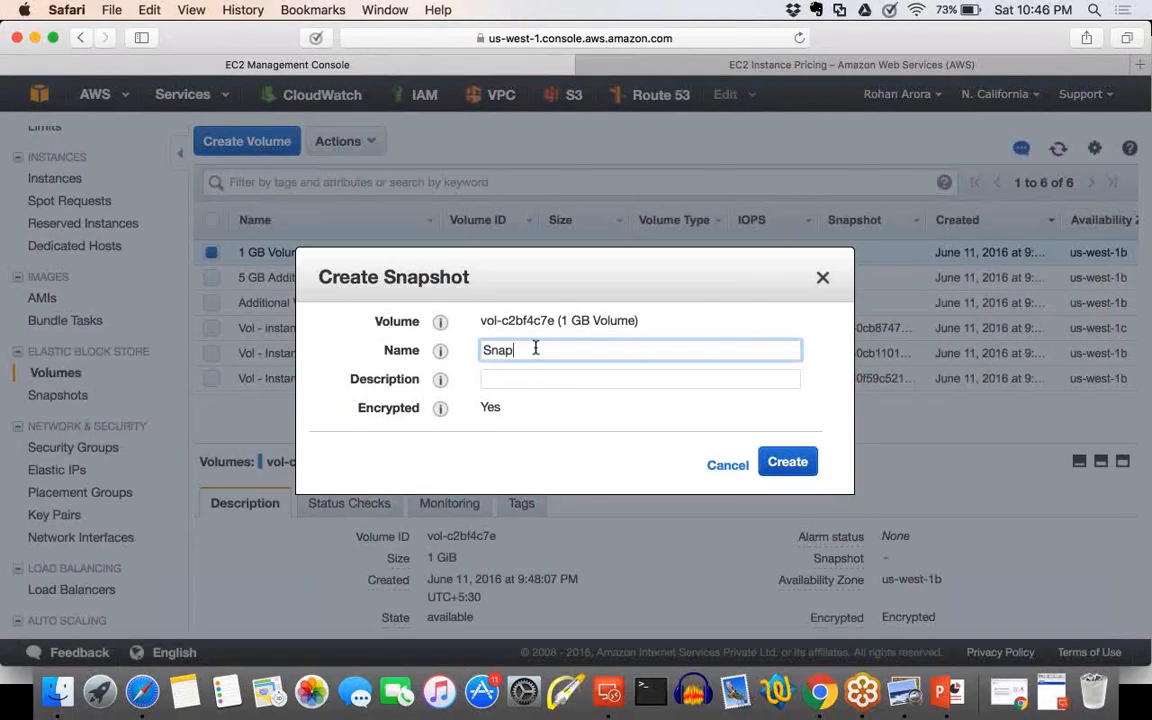
text(shot of 1G)
key(BackSpace)
text(GB volume)
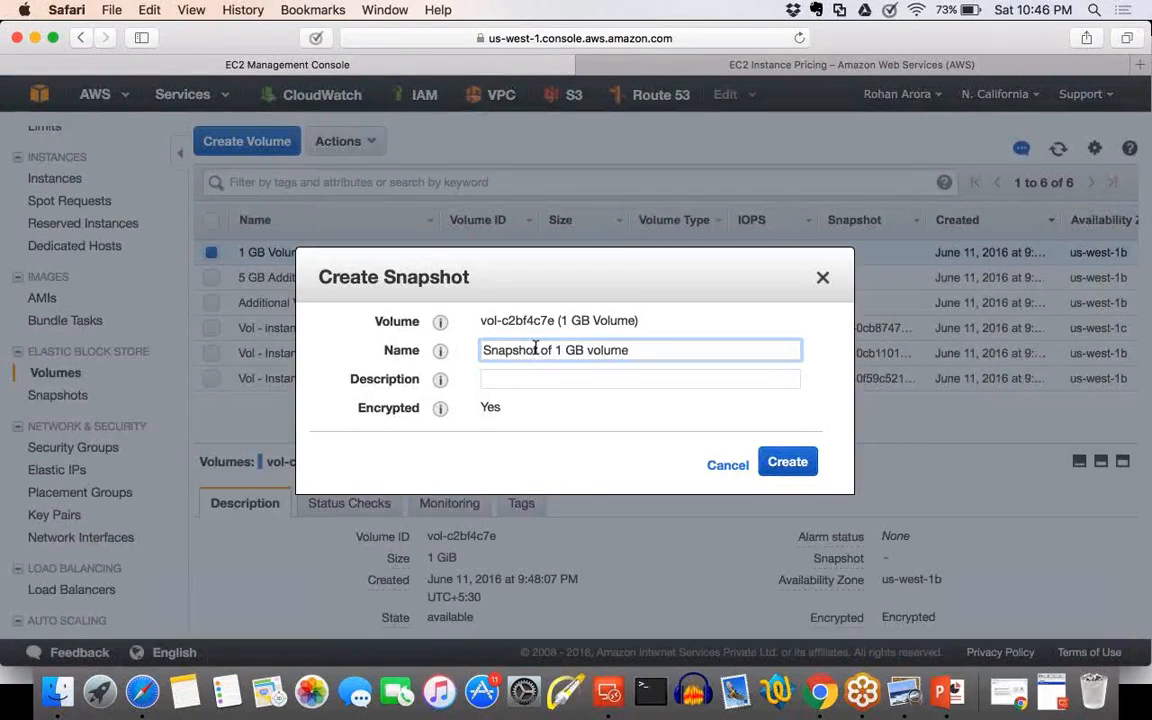
Reuse the snapshot name "Snapshot of 1 GB volume" as its description and create the snapshot.
key(super+a)
key(super+c)
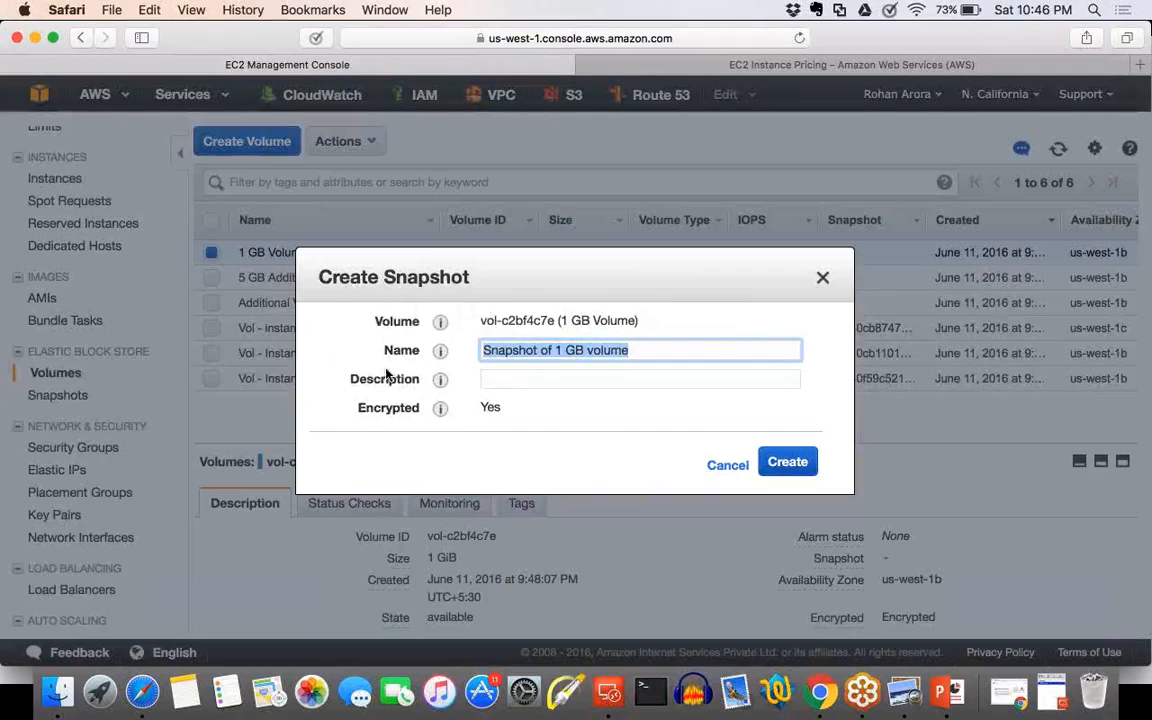
click(520, 379)
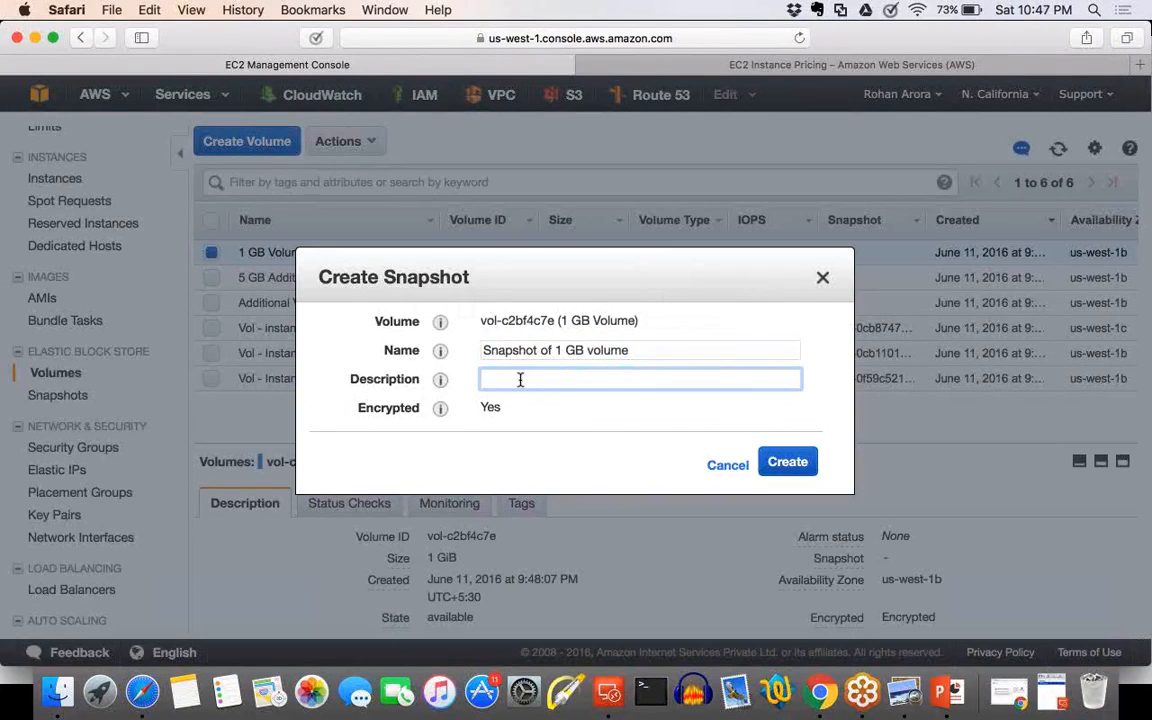
key(super+v)
click(495, 410)
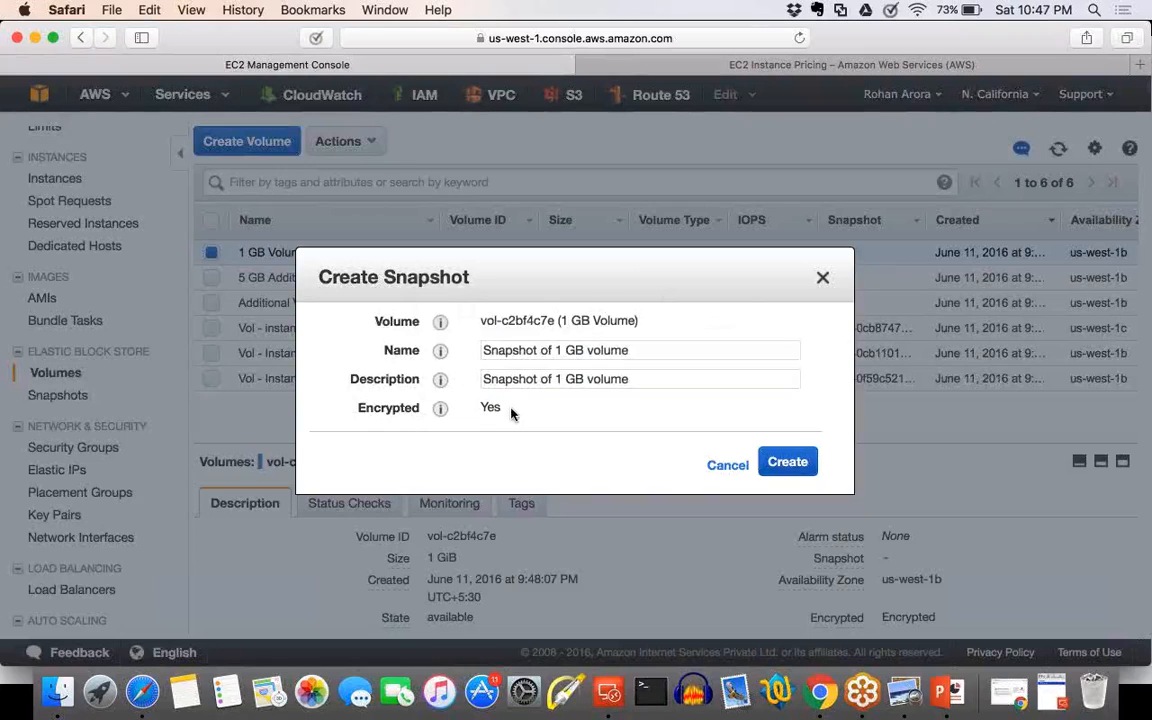
drag(506, 406, 471, 393)
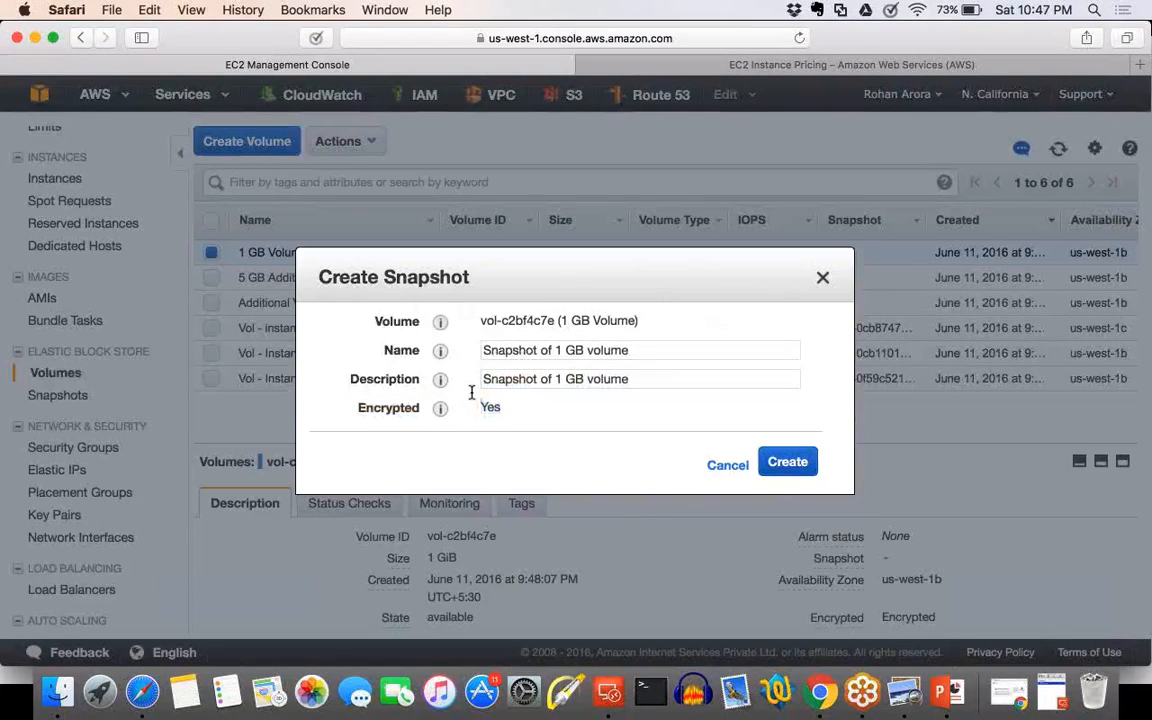
click(790, 465)
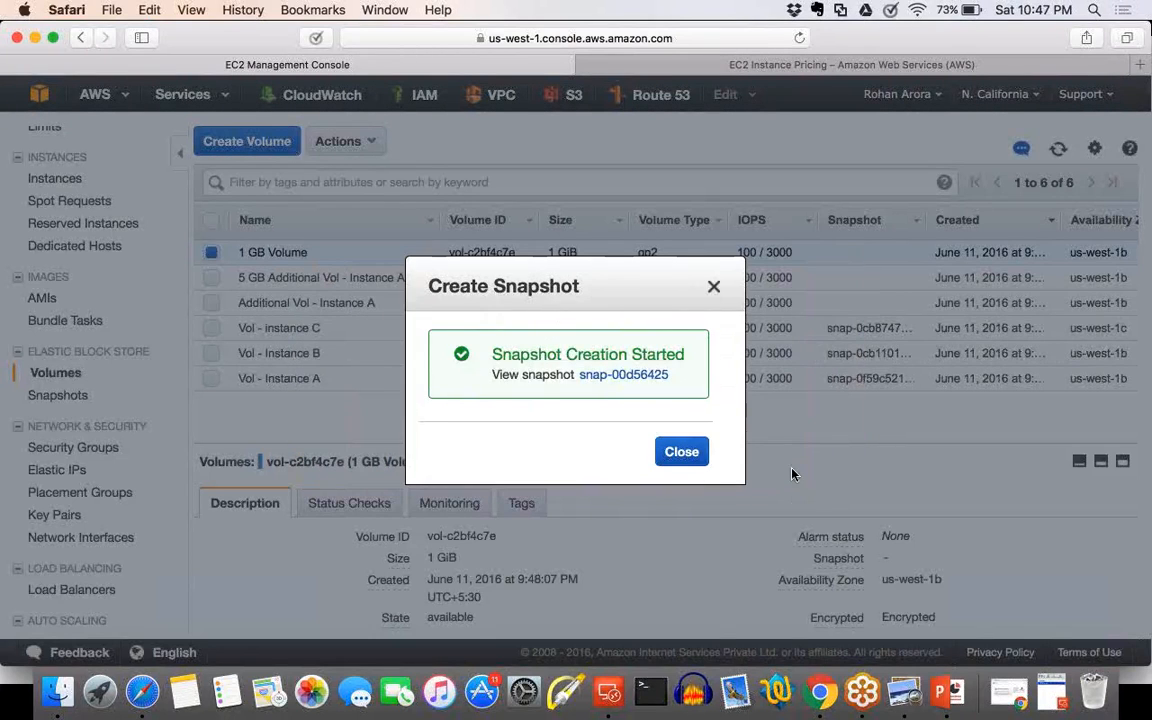
click(713, 290)
Open the list of EBS snapshots.
scroll(118, 530, down, 1)
scroll(118, 530, down, 1)
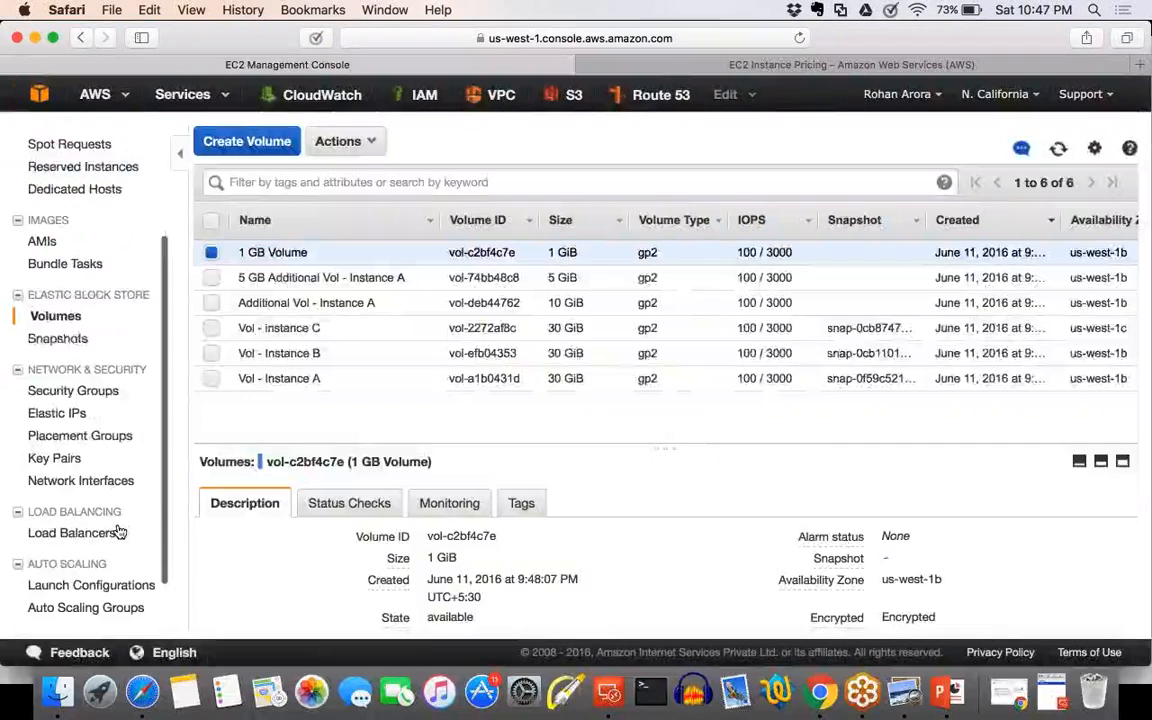
click(58, 338)
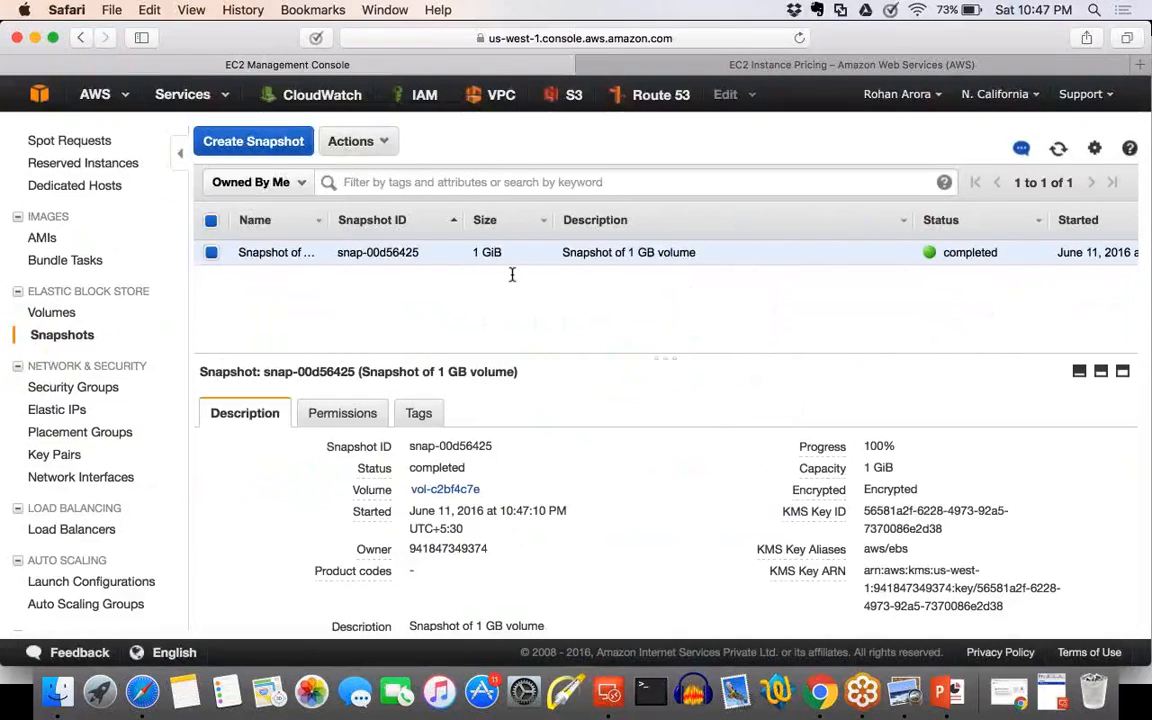
View the volume creation settings for the 1 GiB snapshot, and close the dialog without creating a volume.
right_click(400, 252)
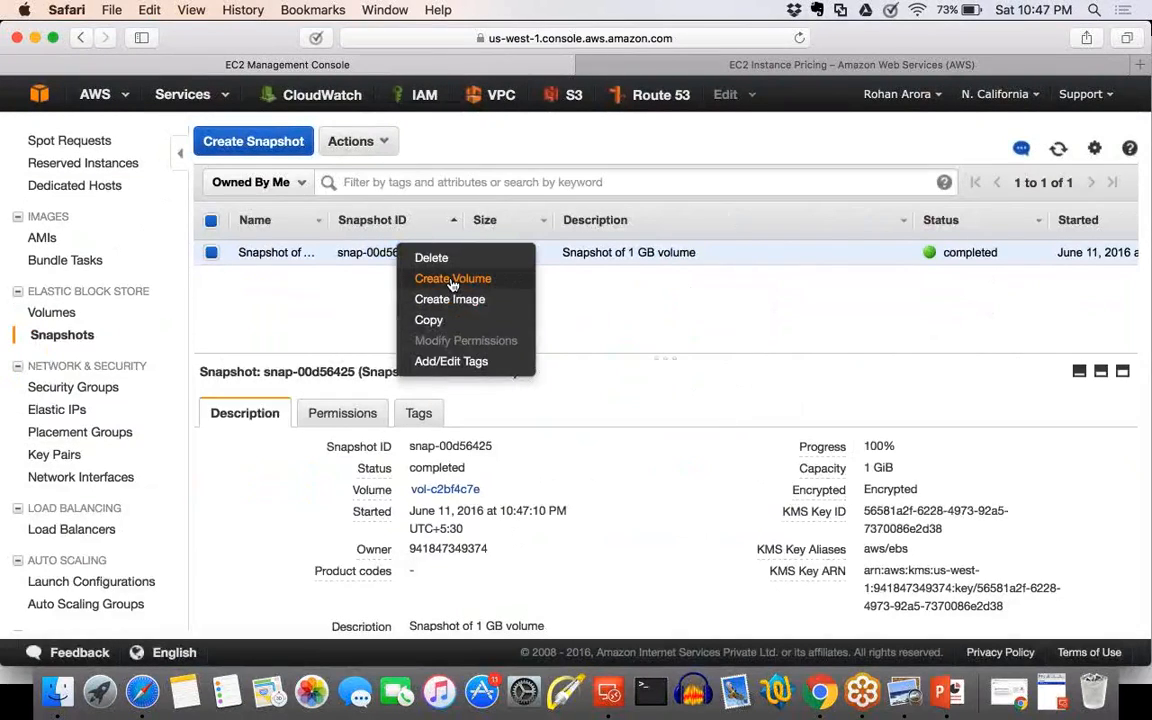
key(Escape)
click(355, 141)
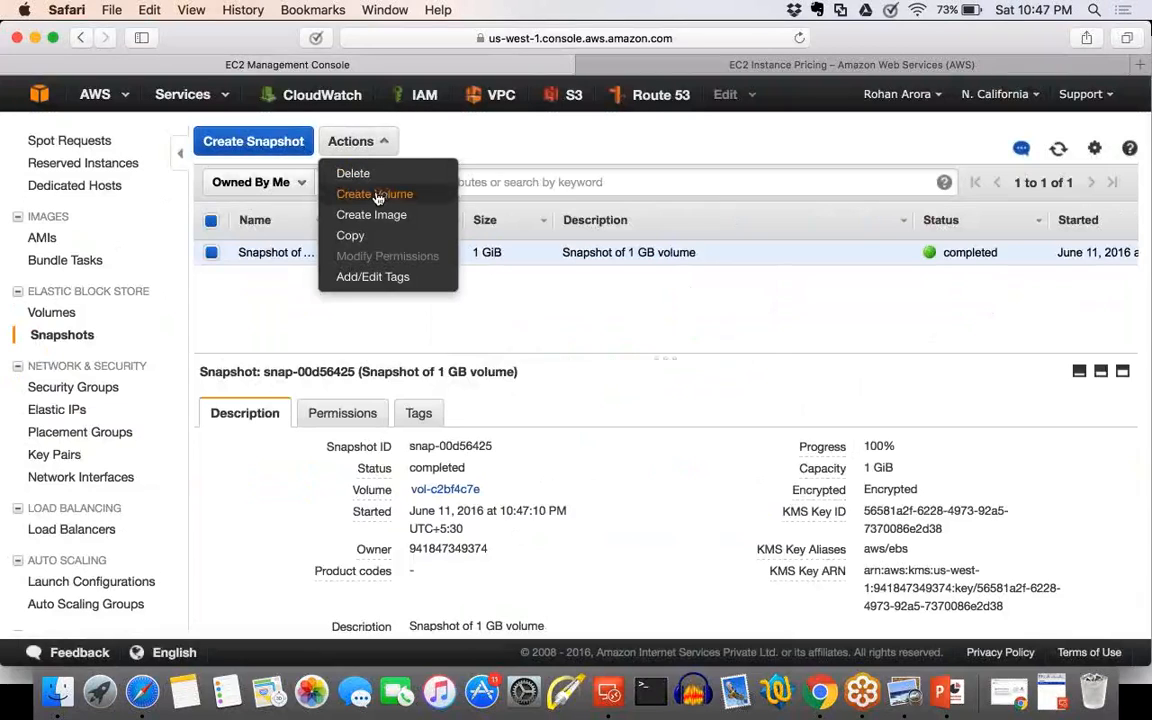
click(377, 197)
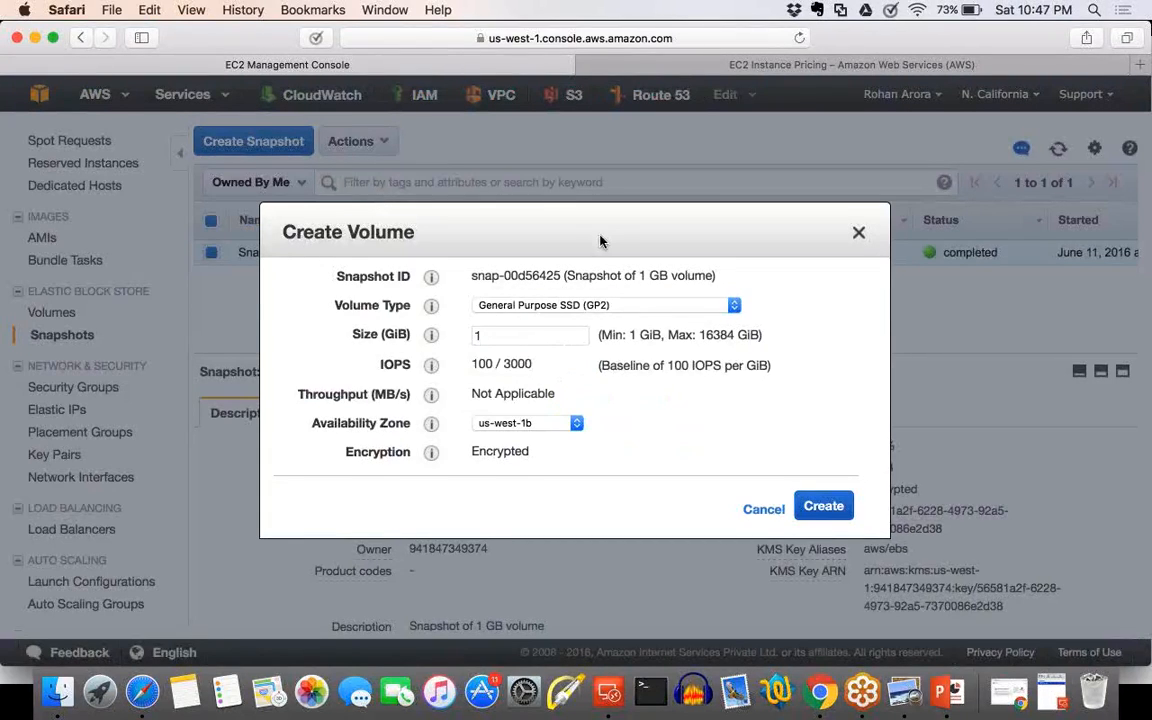
click(859, 236)
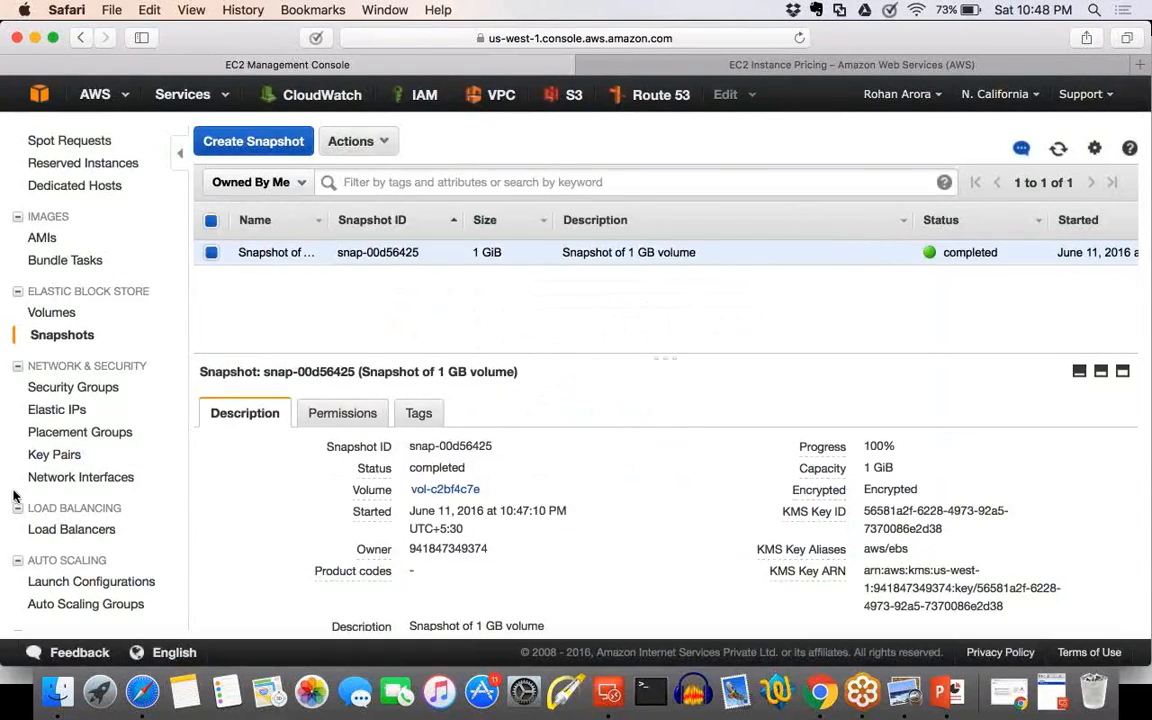
Return to the volume list and examine the encryption details of the 1 GB Volume.
click(54, 314)
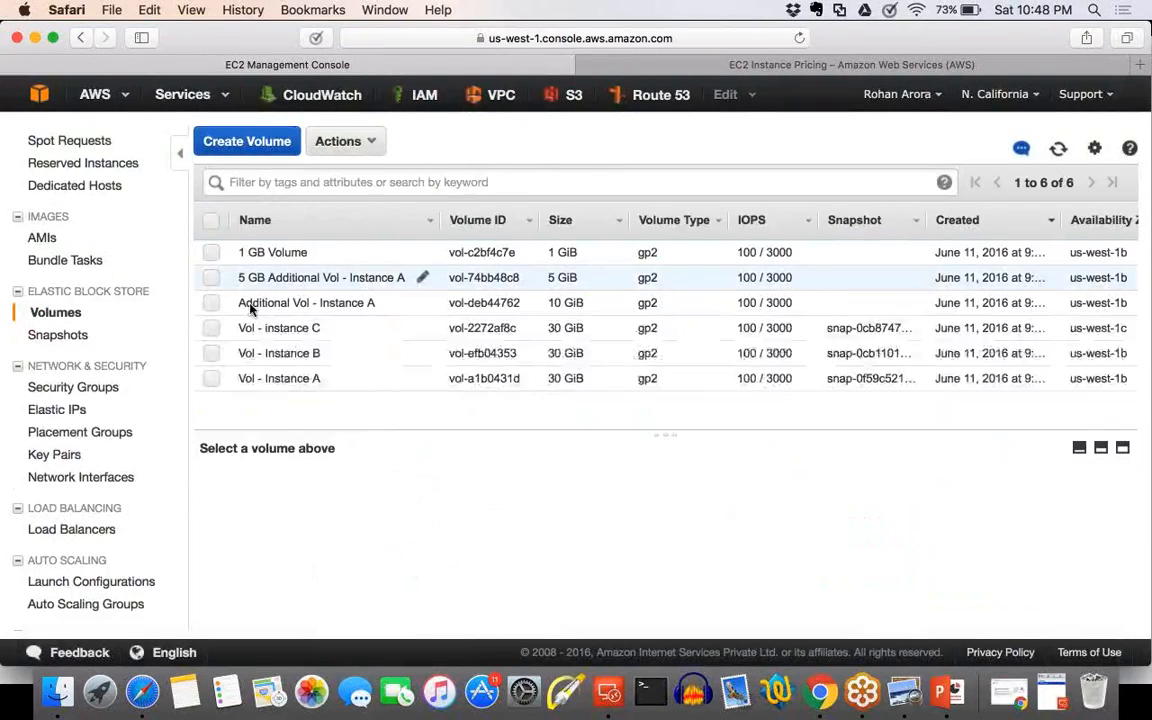
click(211, 252)
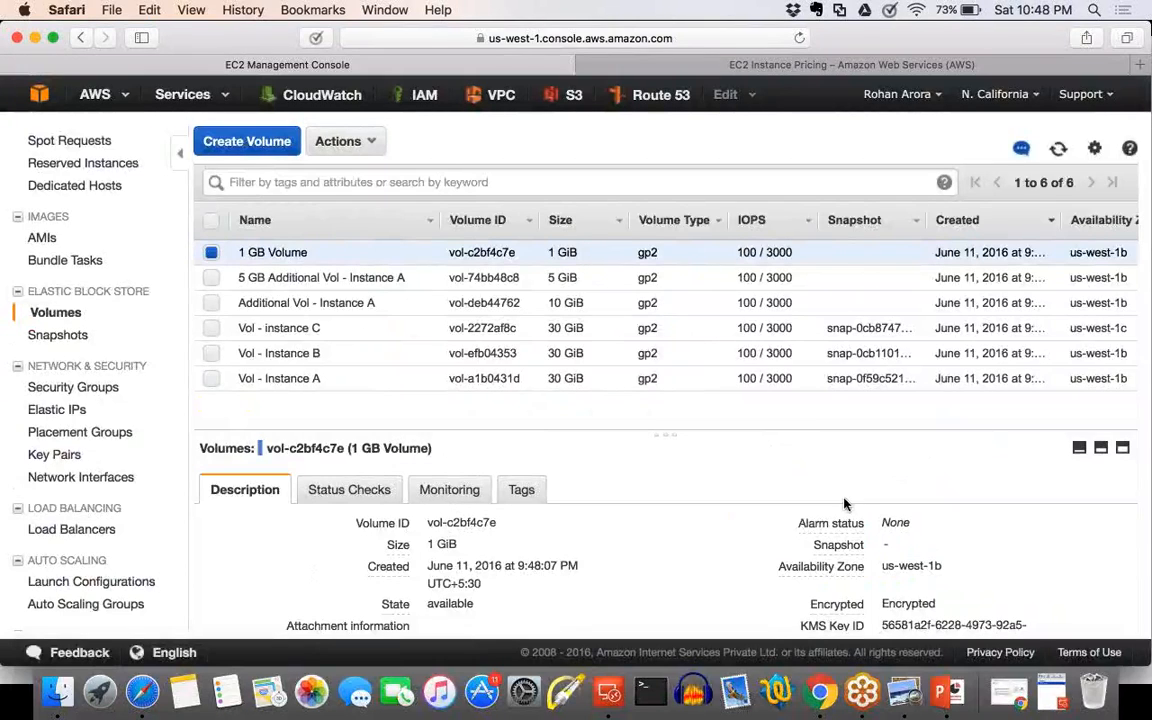
scroll(843, 503, down, 2)
drag(942, 517, 882, 517)
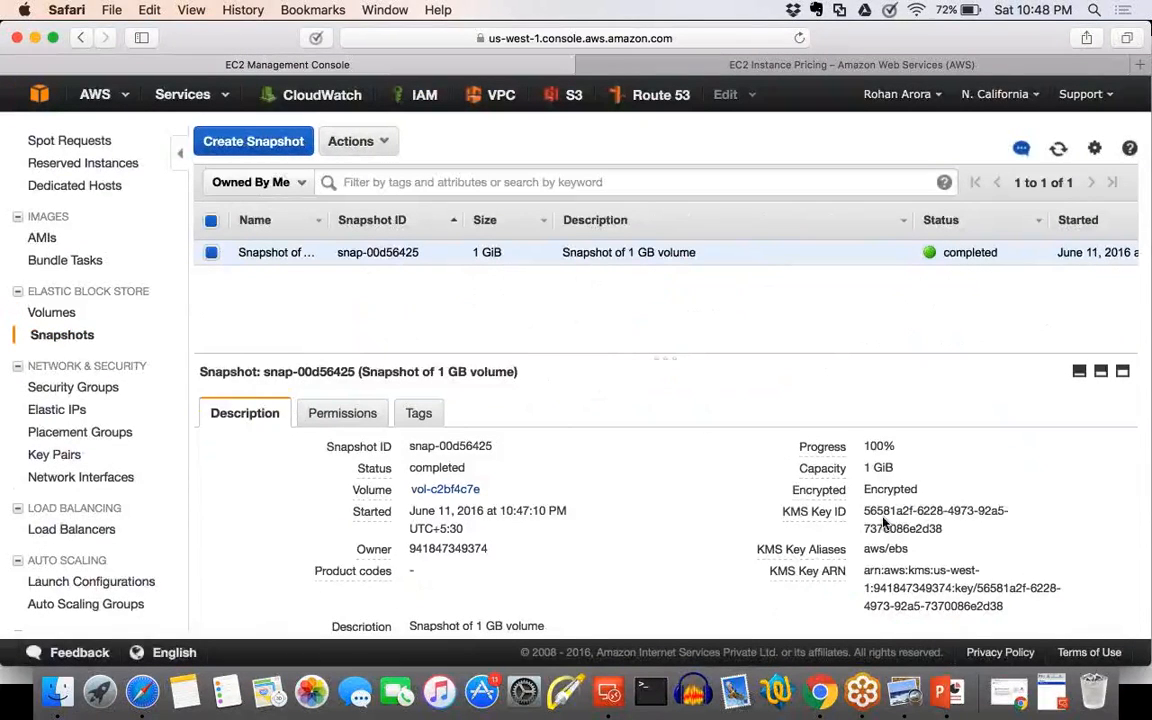
Start creating a volume from the 1 GiB snapshot and set its availability zone to us-west-1c.
click(378, 144)
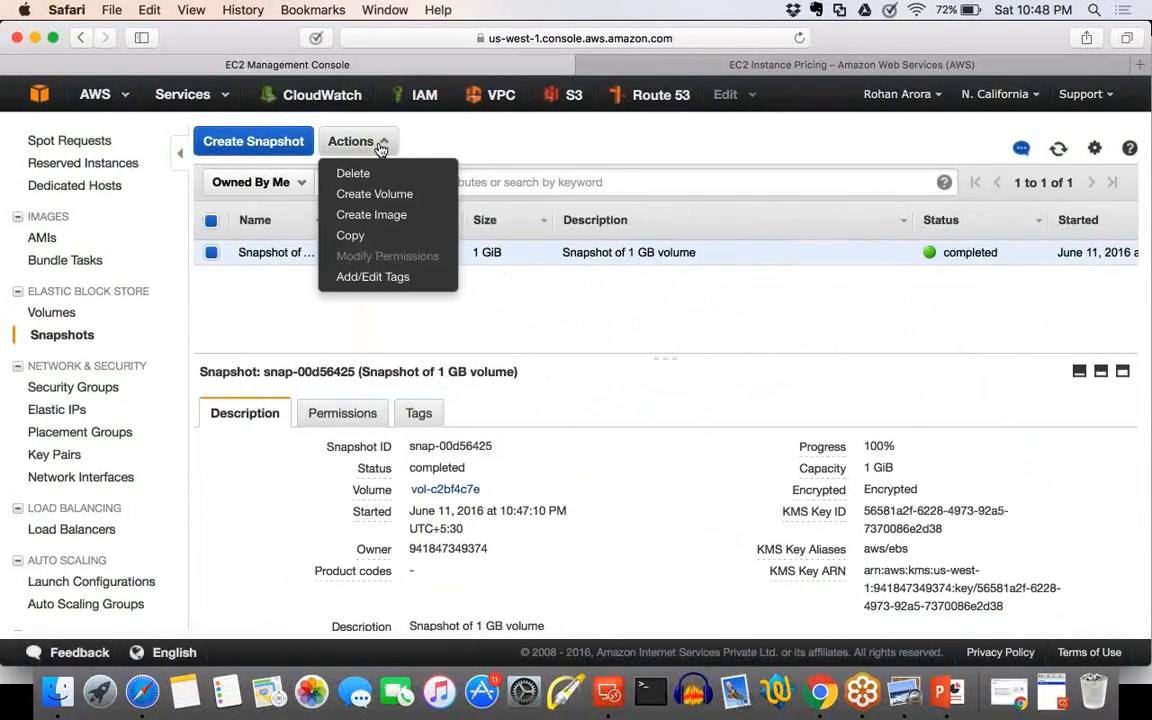
click(373, 200)
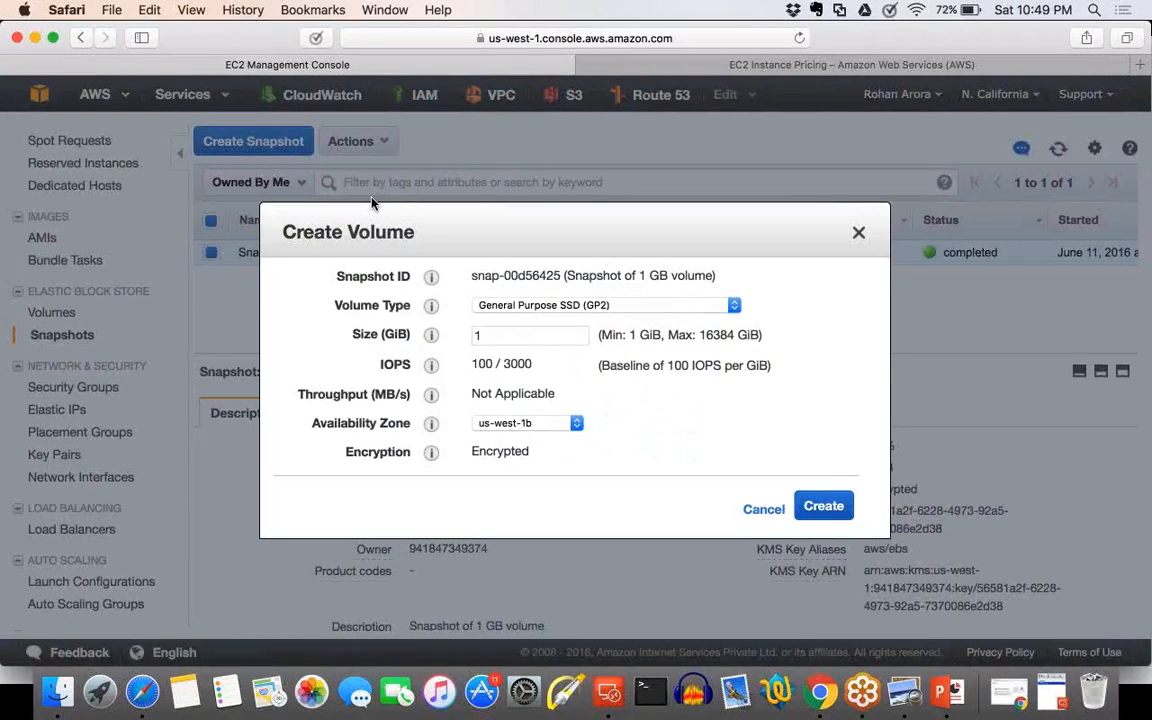
click(524, 423)
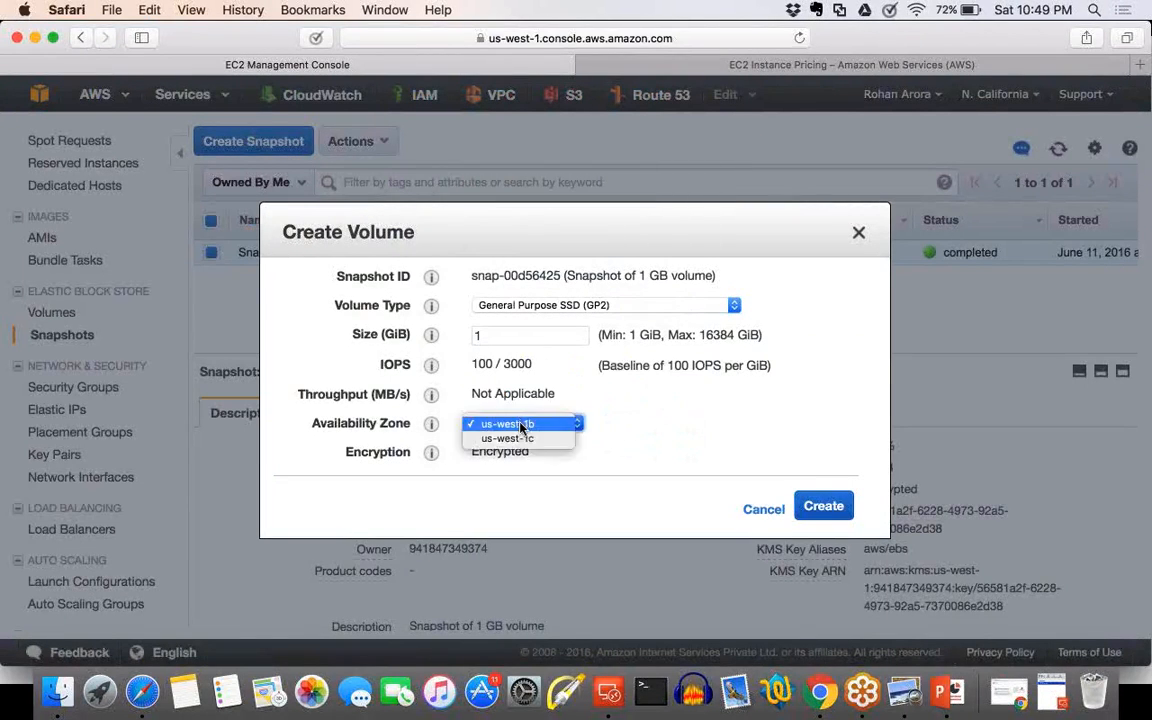
click(520, 437)
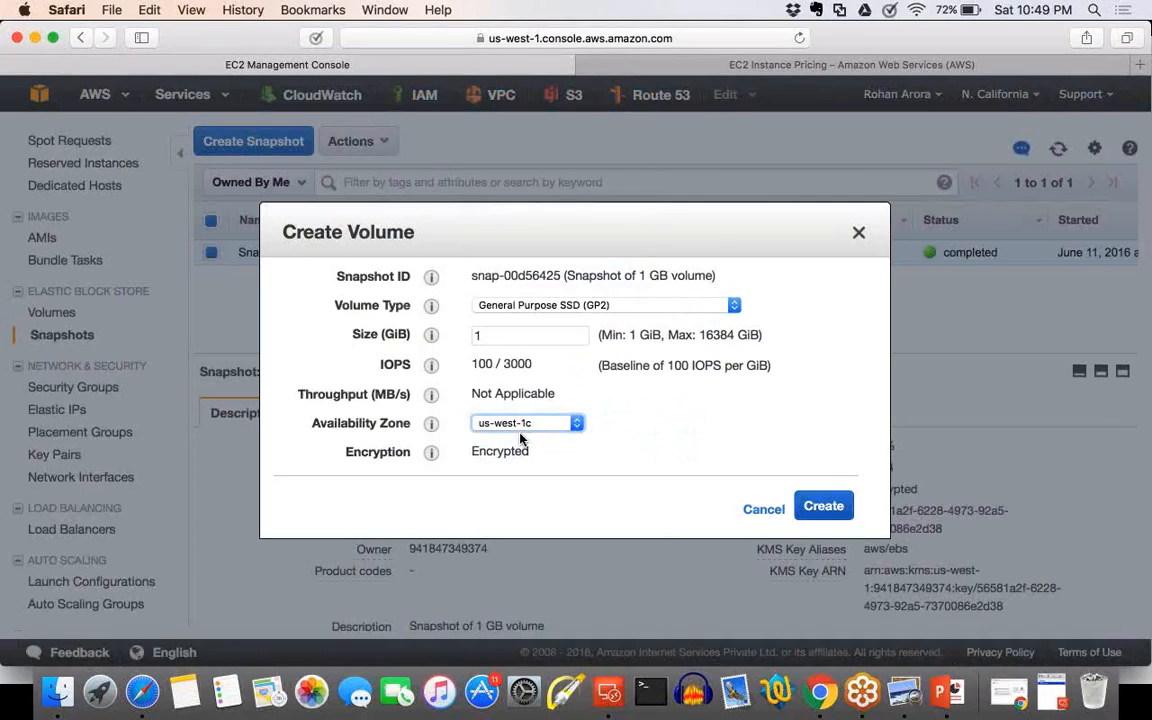
click(526, 424)
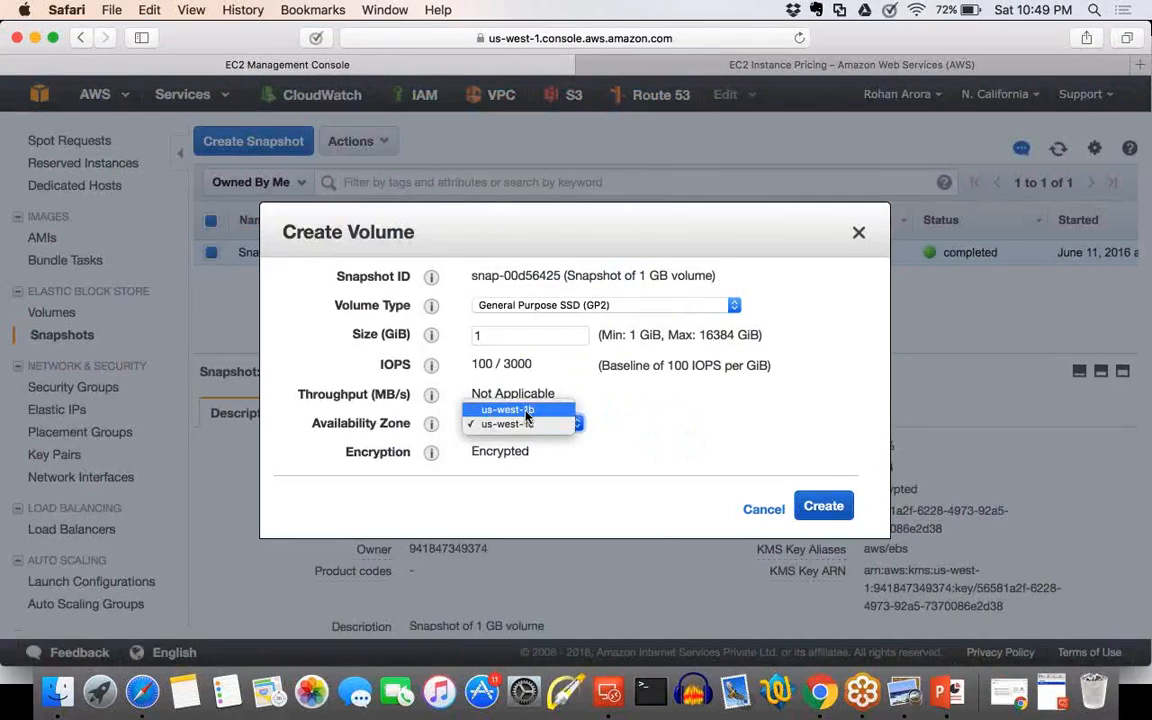
click(527, 411)
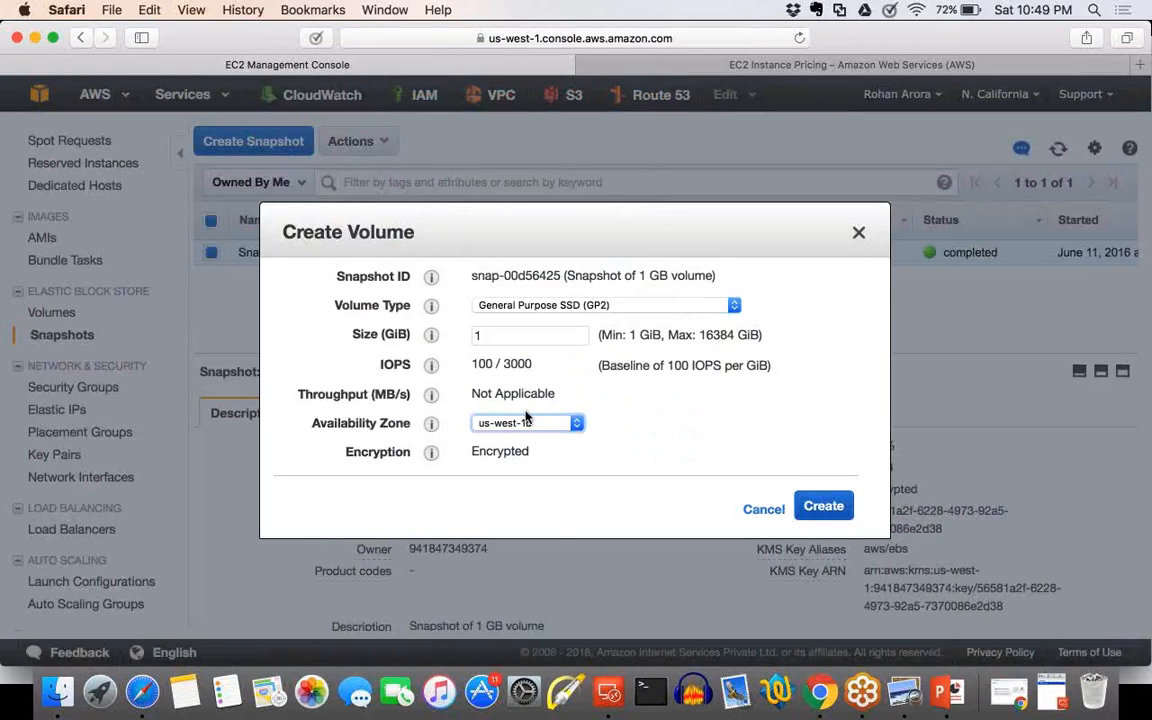
scroll(526, 416, up, 3)
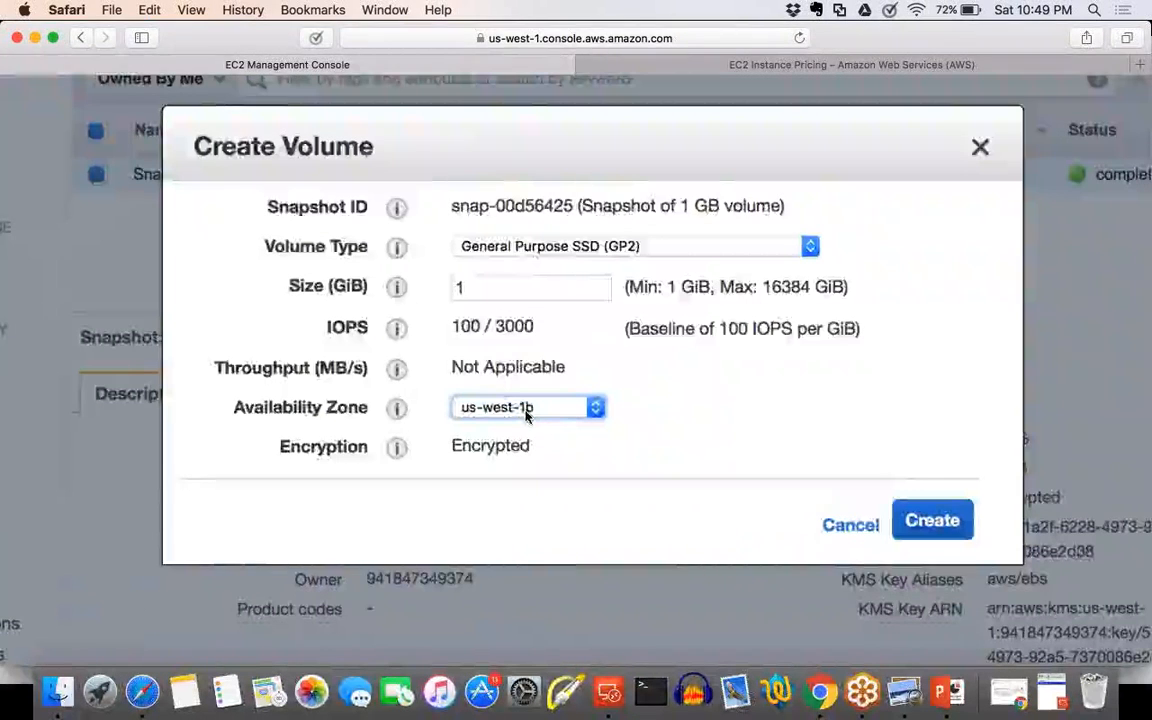
scroll(526, 416, up, 3)
scroll(527, 418, down, 3)
click(527, 420)
click(505, 450)
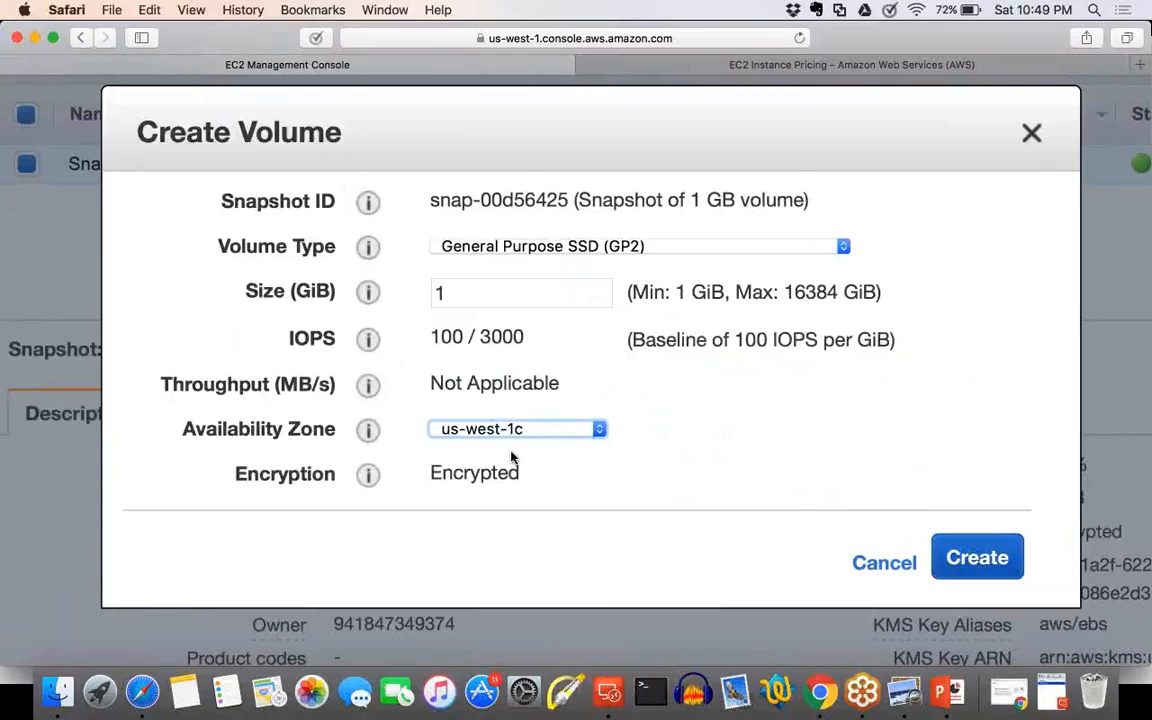
Set the new volume's size to 10 GiB and its type to Provisioned IOPS SSD (IO1).
click(481, 295)
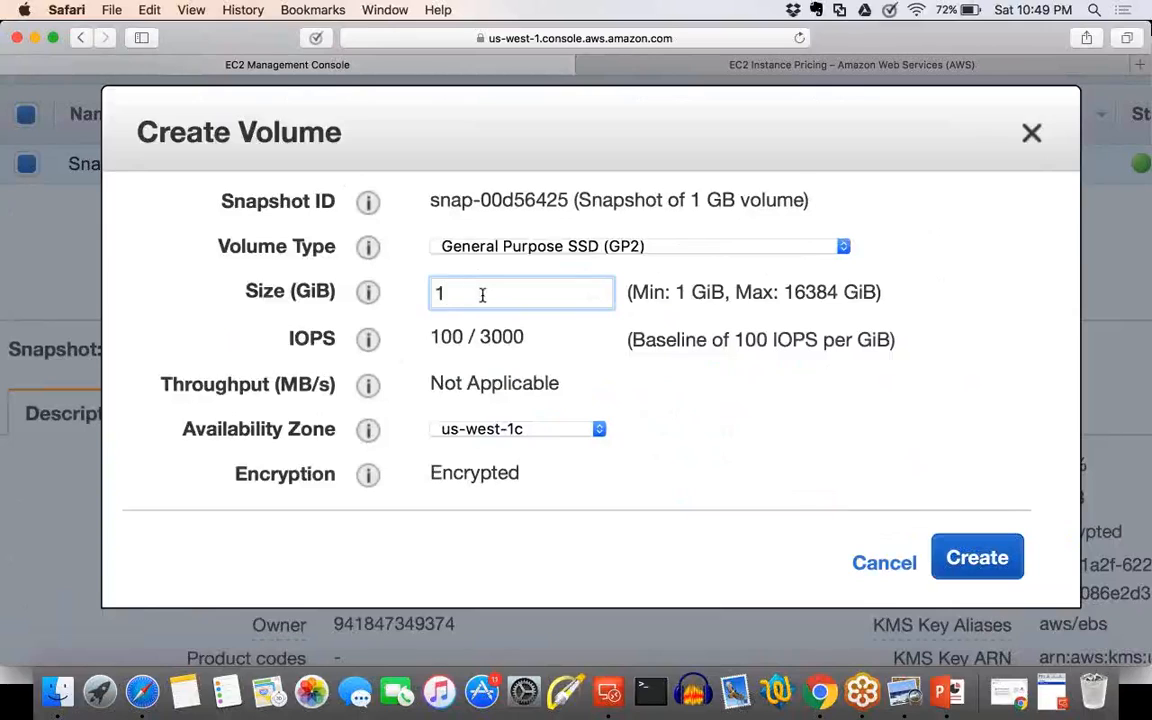
text(0)
click(590, 254)
click(591, 253)
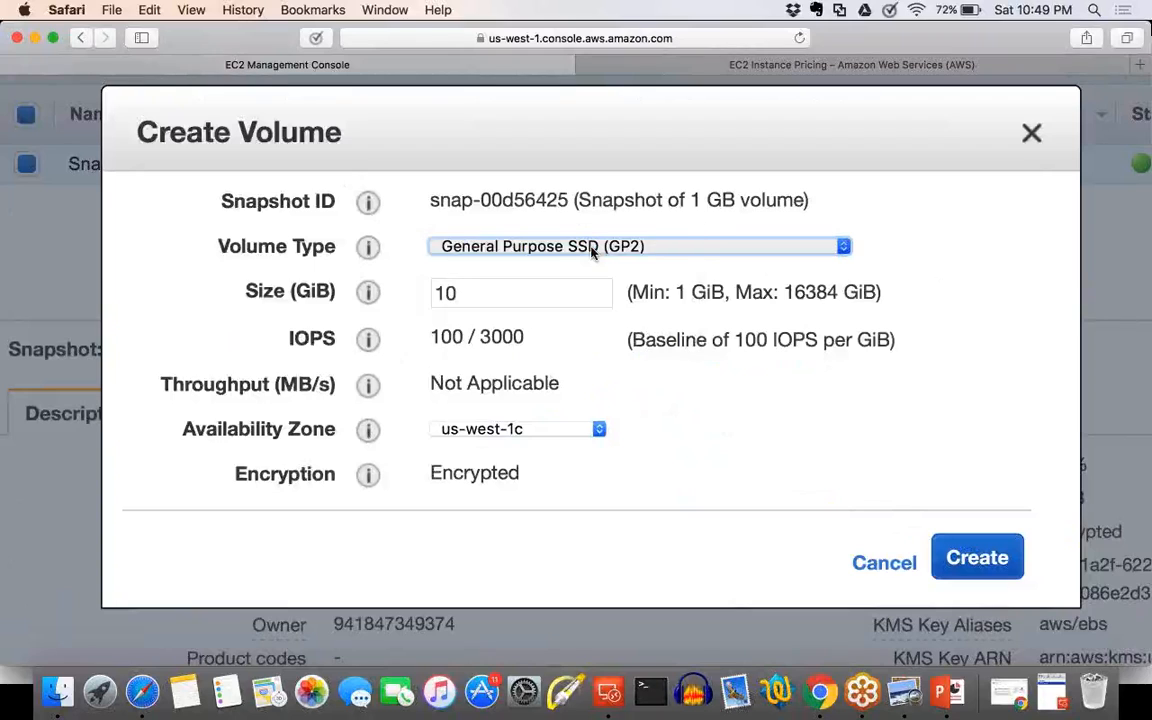
click(591, 253)
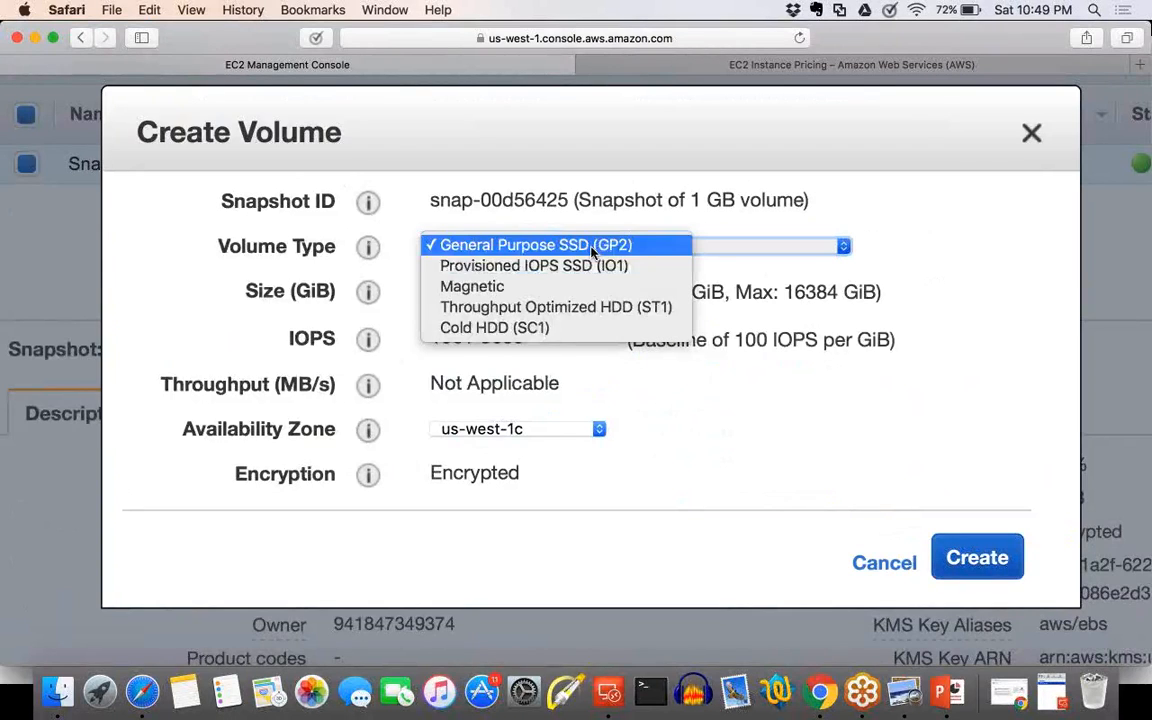
click(588, 265)
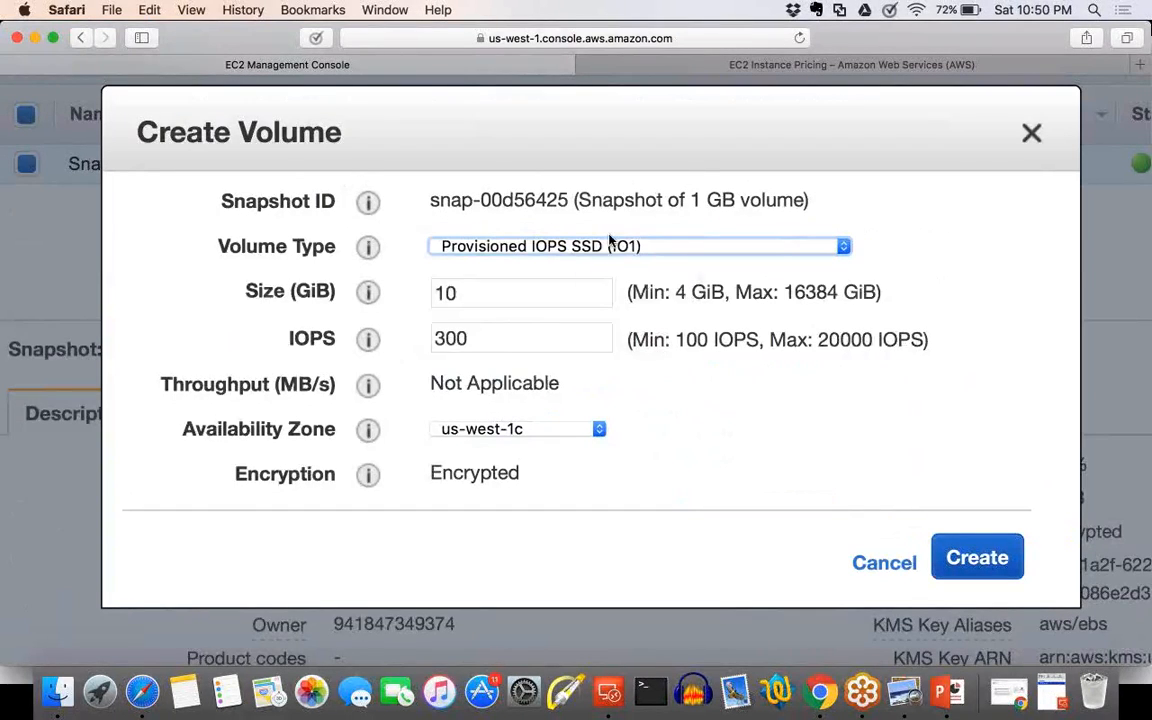
Set the volume type to Magnetic and the size to 5 GiB, create the volume, and open it in the volume list.
click(603, 252)
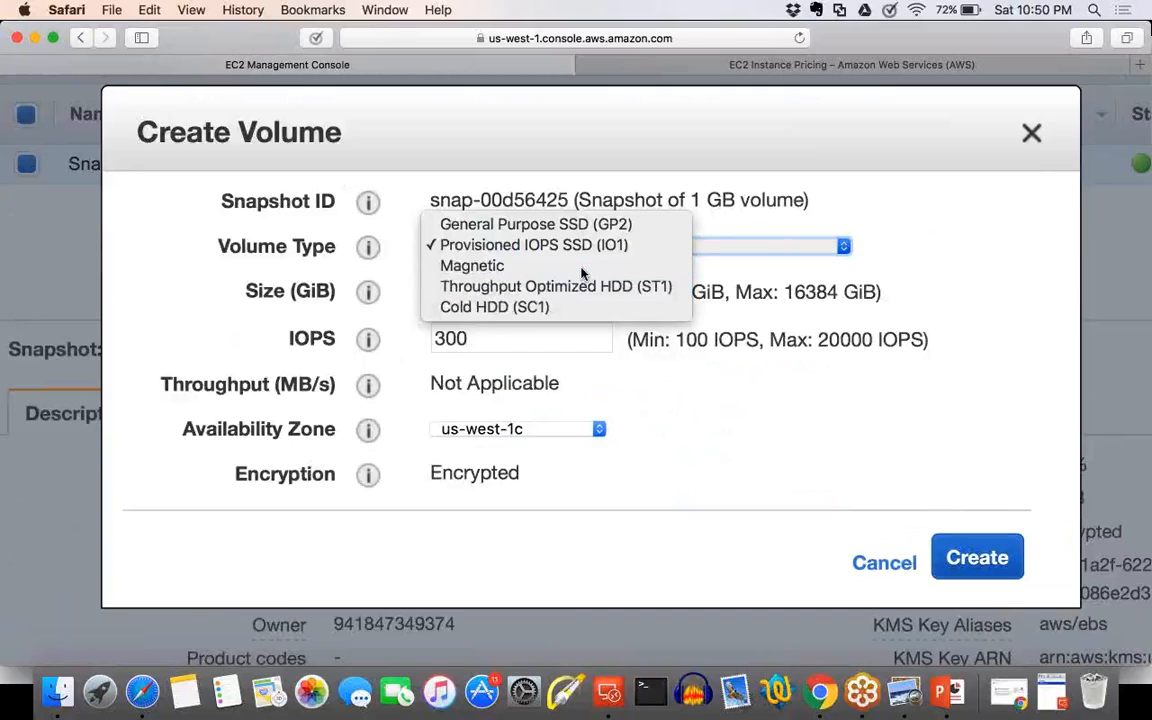
click(584, 268)
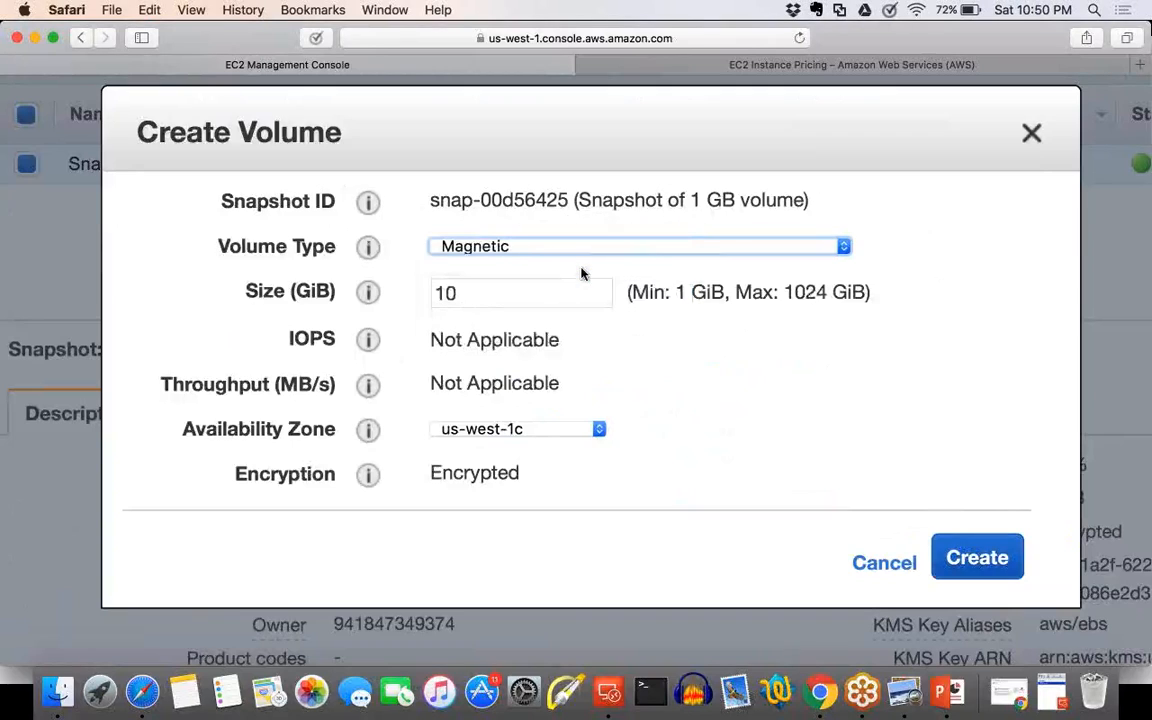
click(520, 291)
key(BackSpace)
key(BackSpace)
text(5)
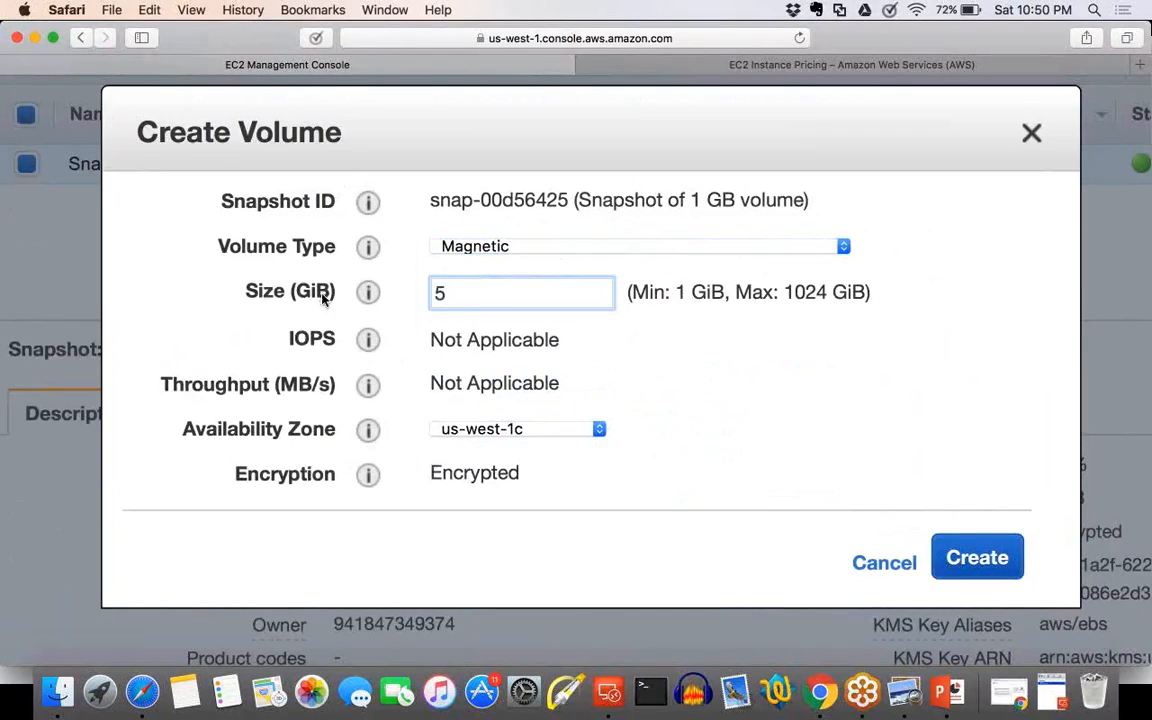
click(676, 411)
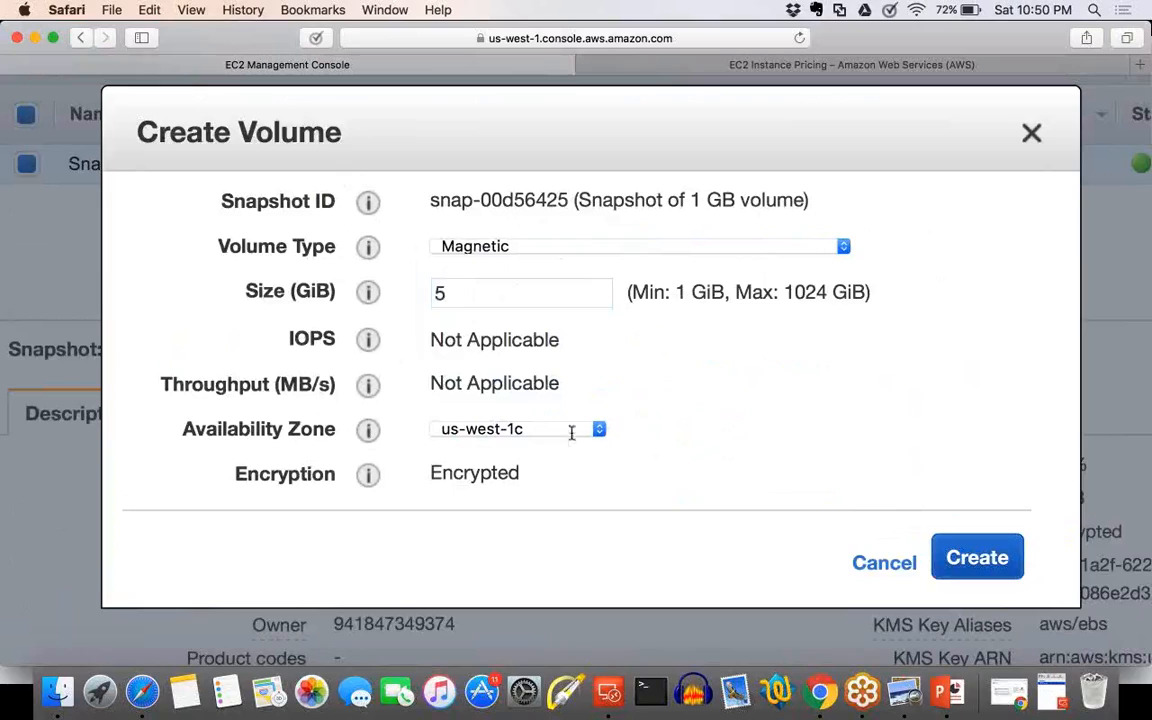
click(1001, 569)
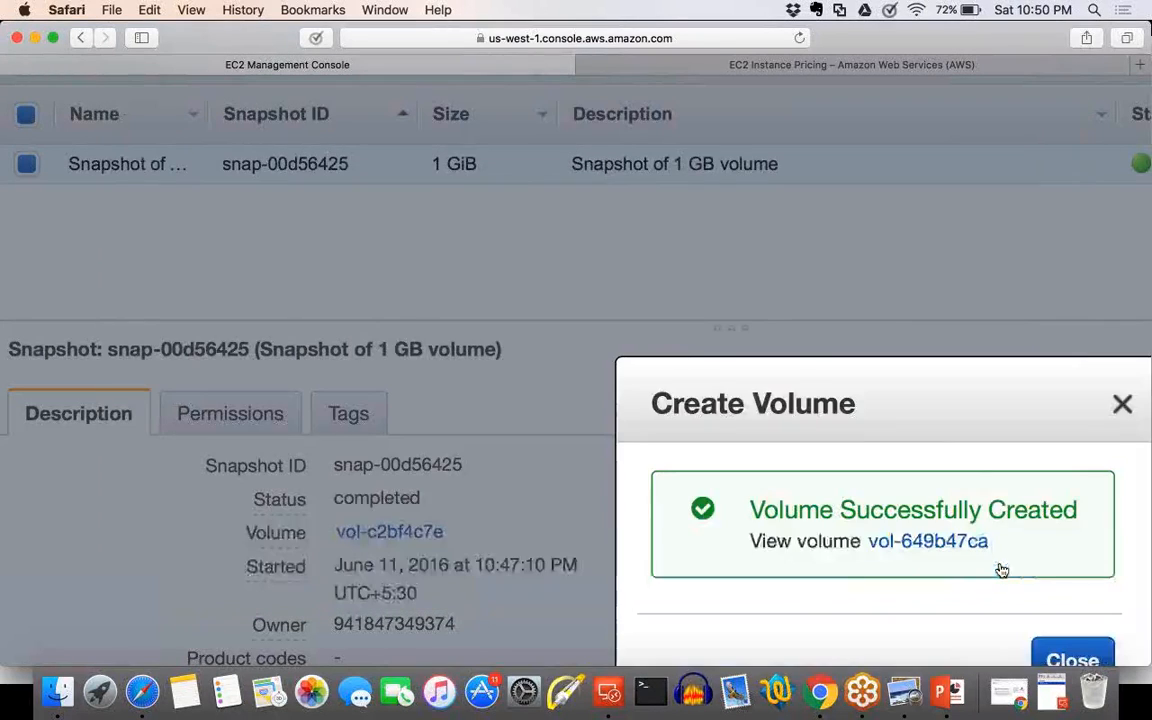
click(976, 543)
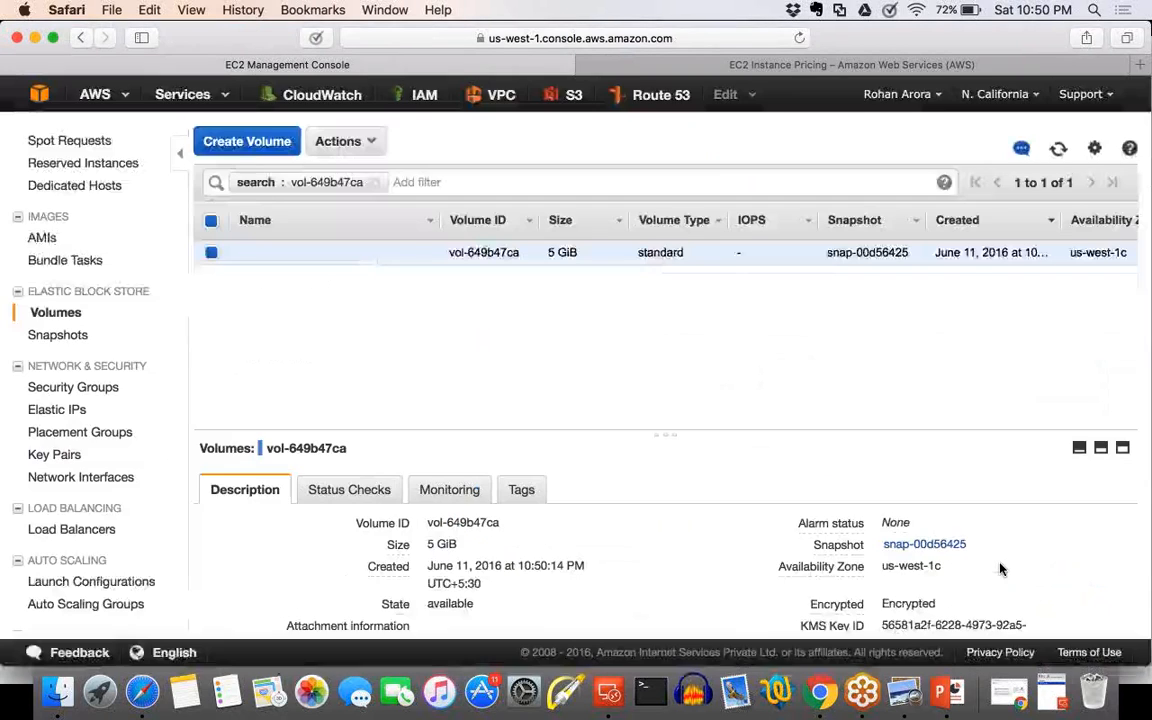
Highlight the new 5 GiB volume's availability zone and source snapshot in its description.
drag(953, 569, 888, 565)
click(888, 567)
drag(976, 544, 881, 543)
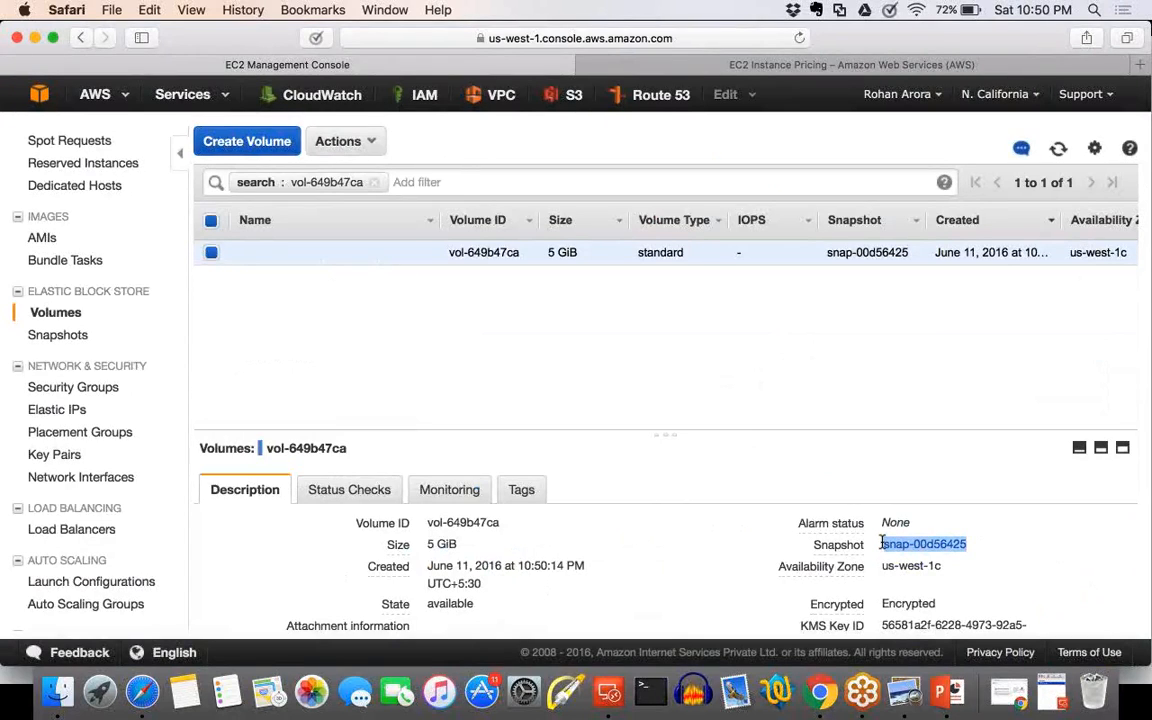
Name the new 5 GiB volume in us-west-1c "Duplicate Vol In 1c".
click(951, 567)
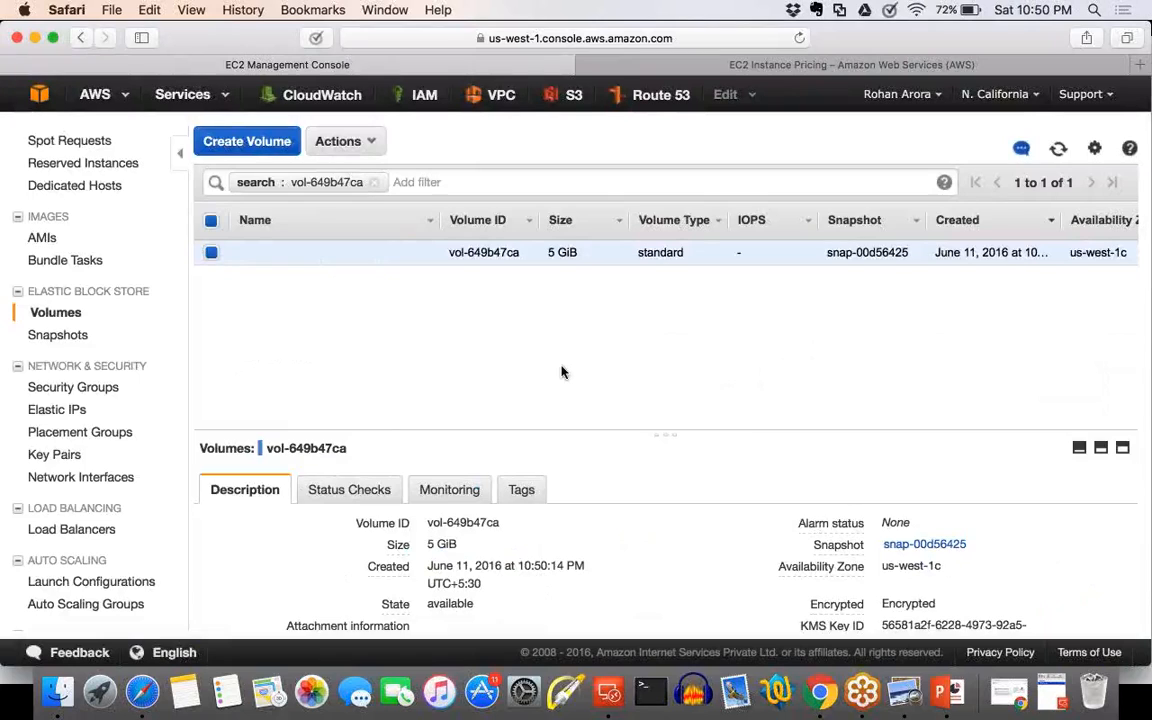
click(410, 252)
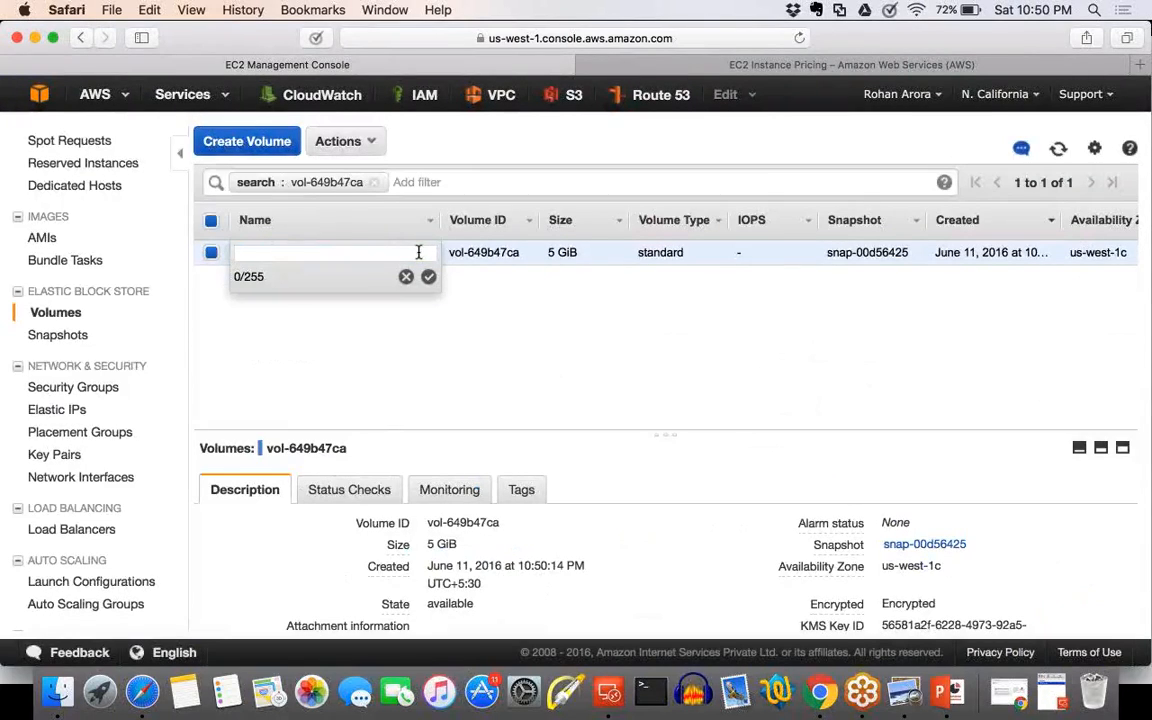
text(Duplicate Vol In 1c)
click(427, 278)
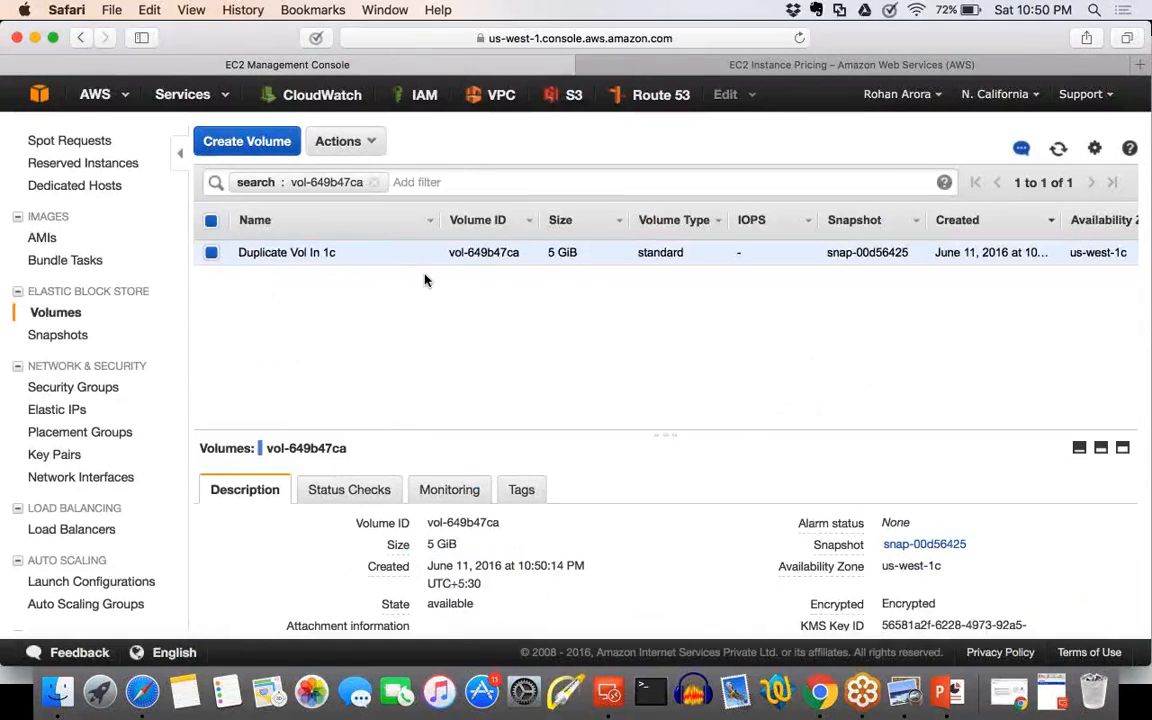
Clear the volume ID filter so the list shows all volumes.
click(371, 191)
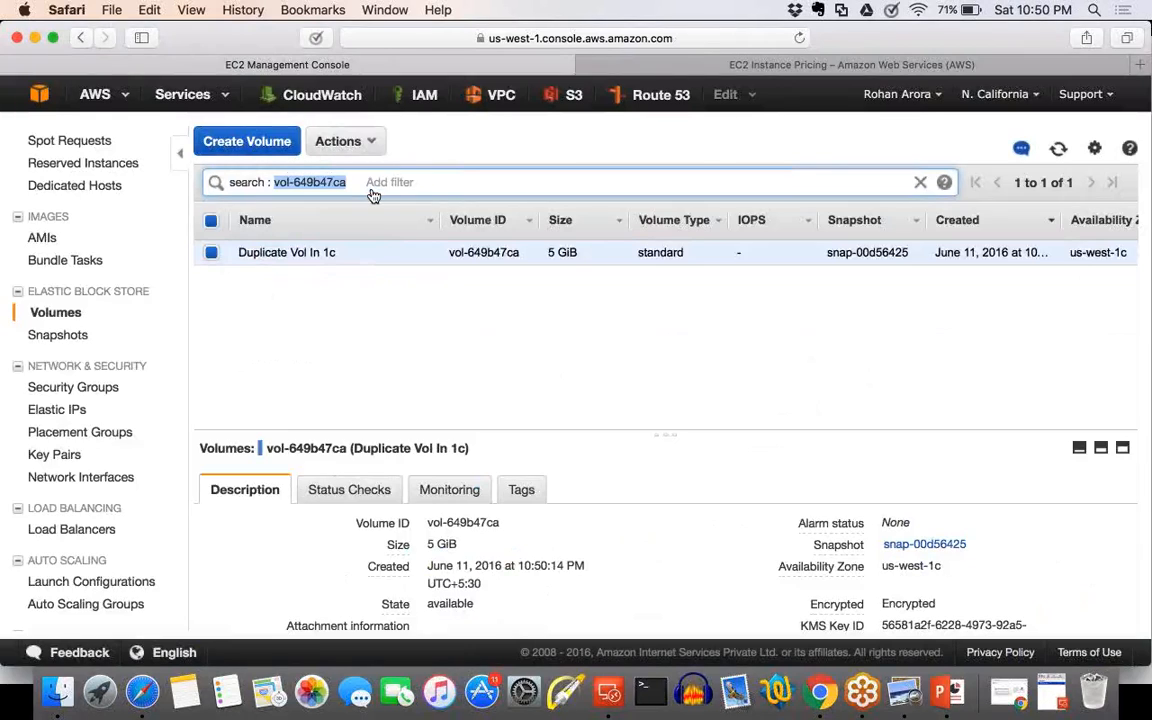
click(450, 366)
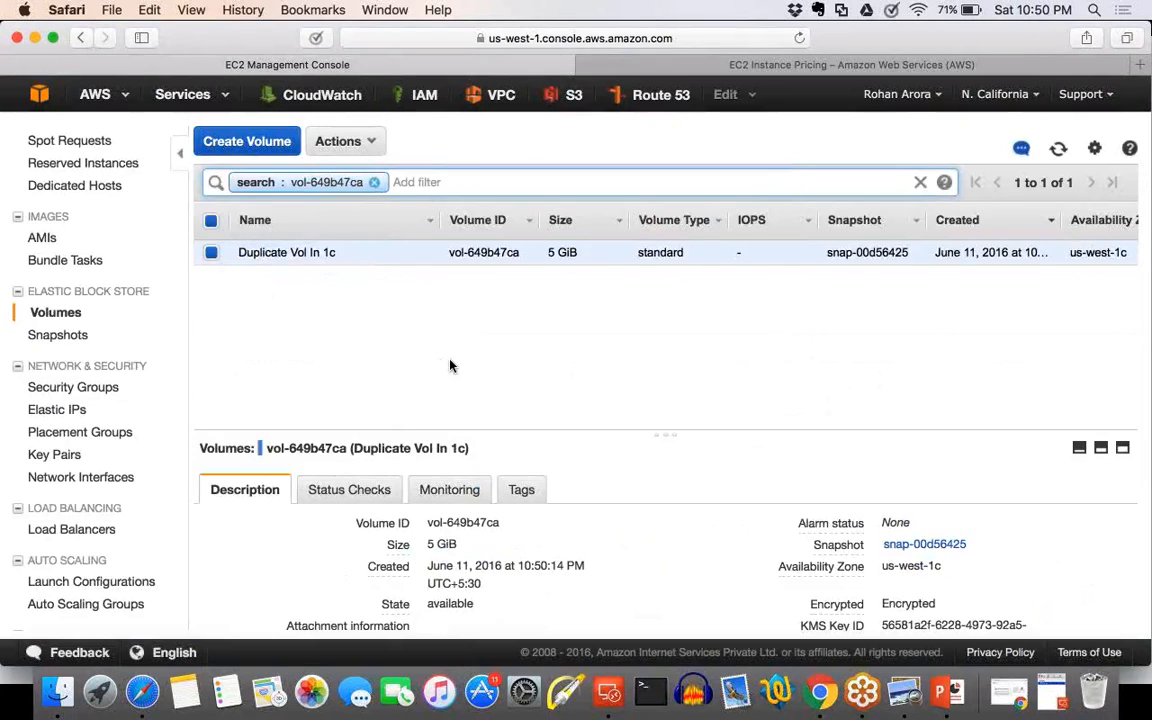
click(346, 257)
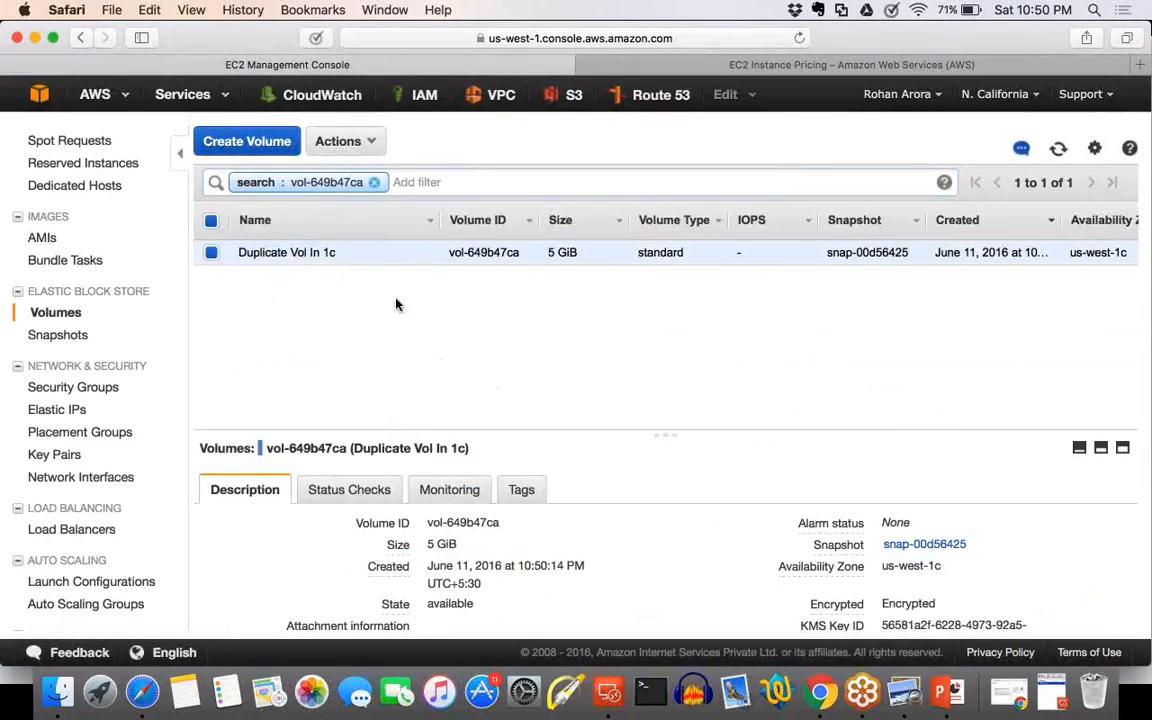
click(391, 181)
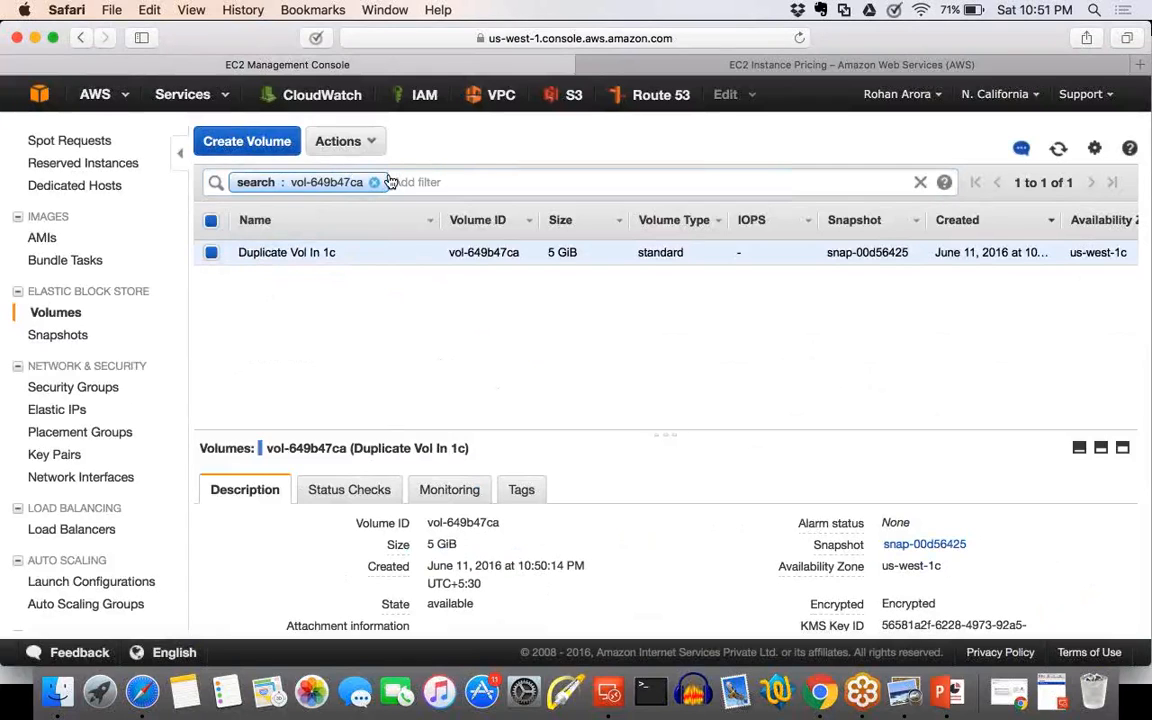
key(BackSpace)
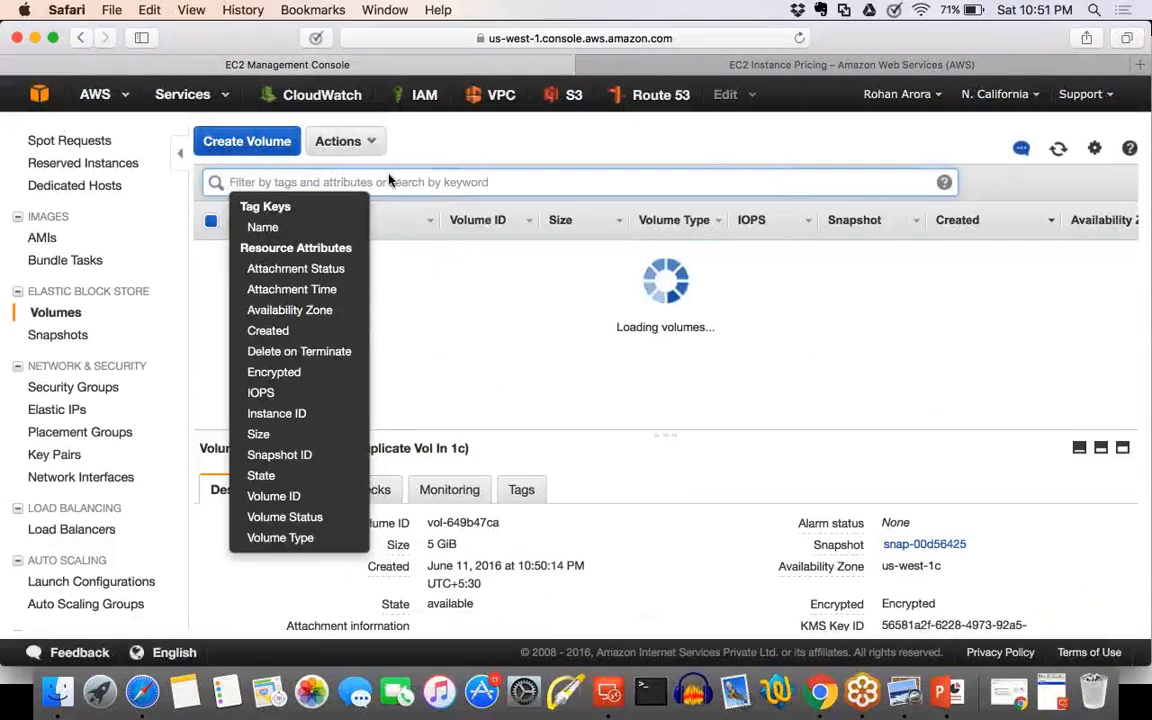
click(378, 284)
click(416, 254)
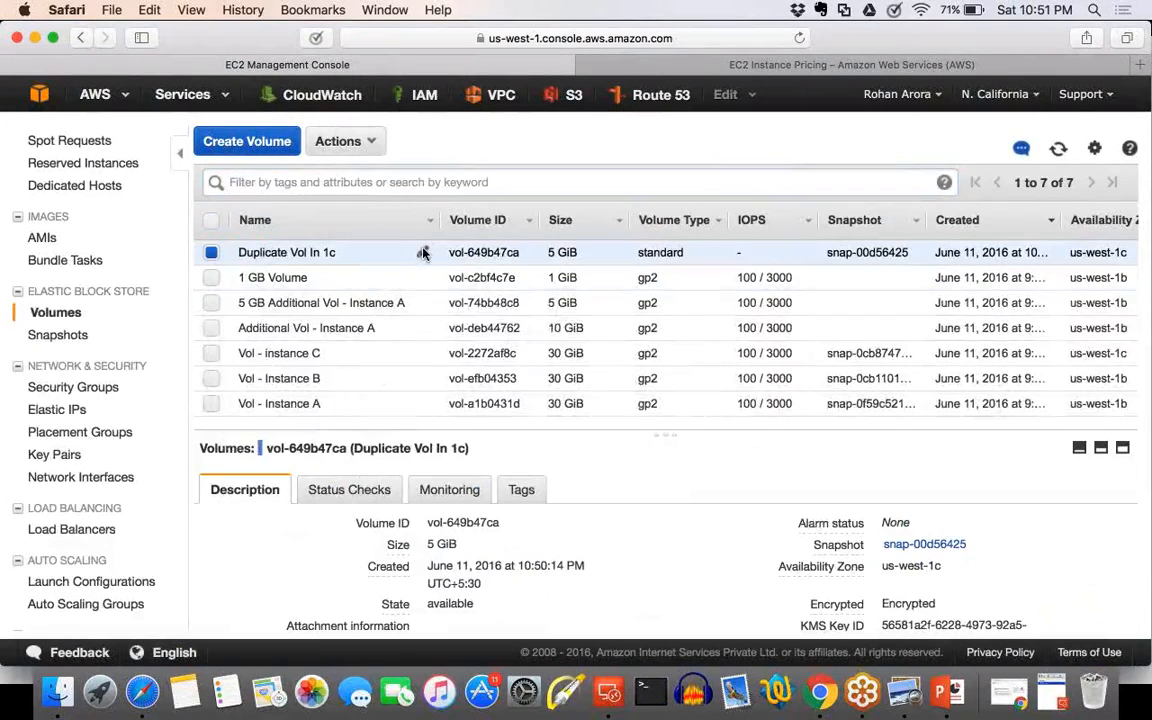
Check which instances Duplicate Vol In 1c can be attached to, and cancel without attaching it.
right_click(478, 255)
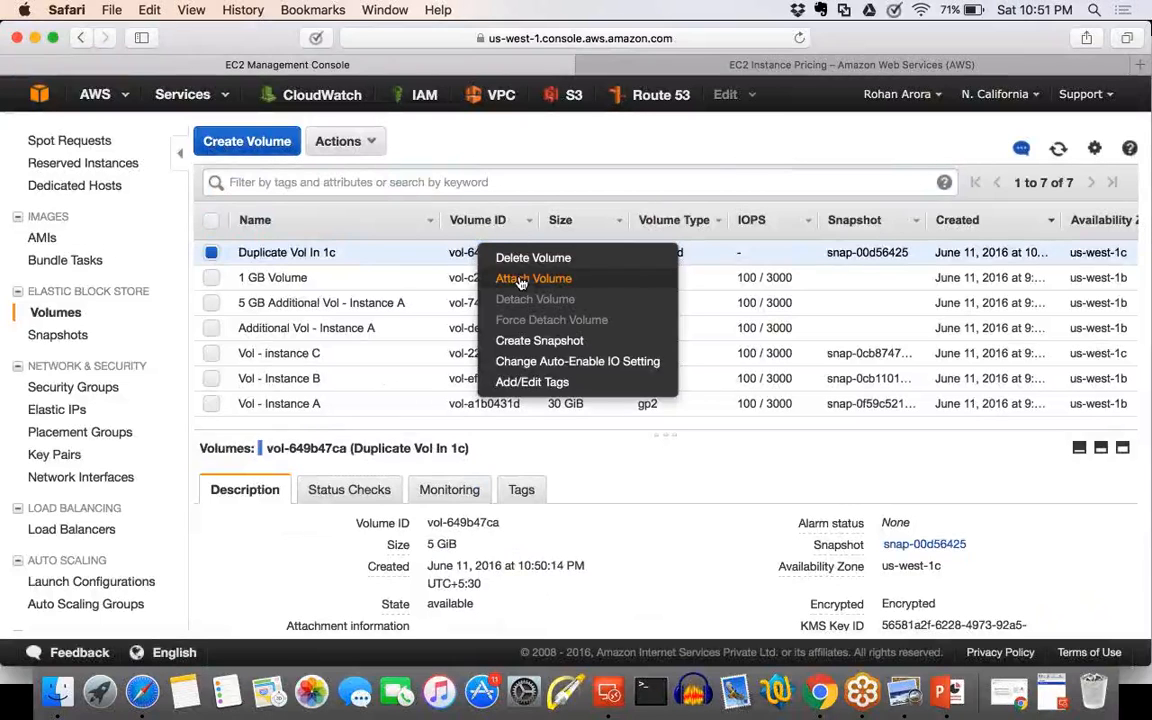
click(520, 281)
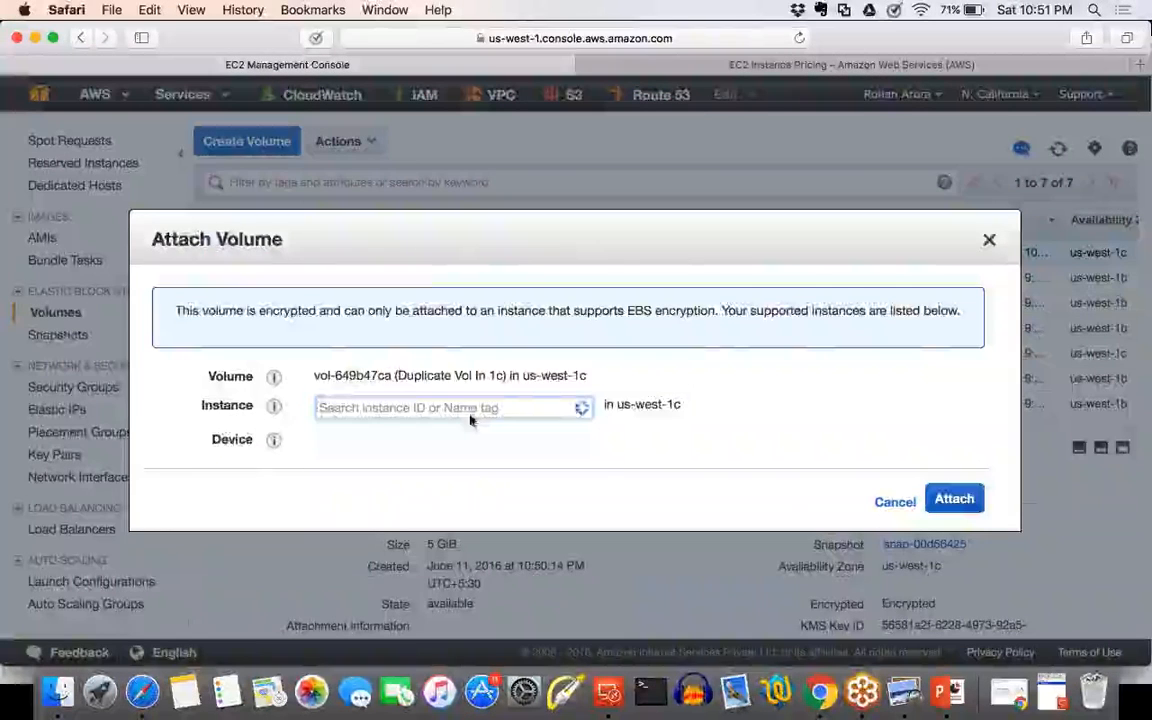
click(470, 411)
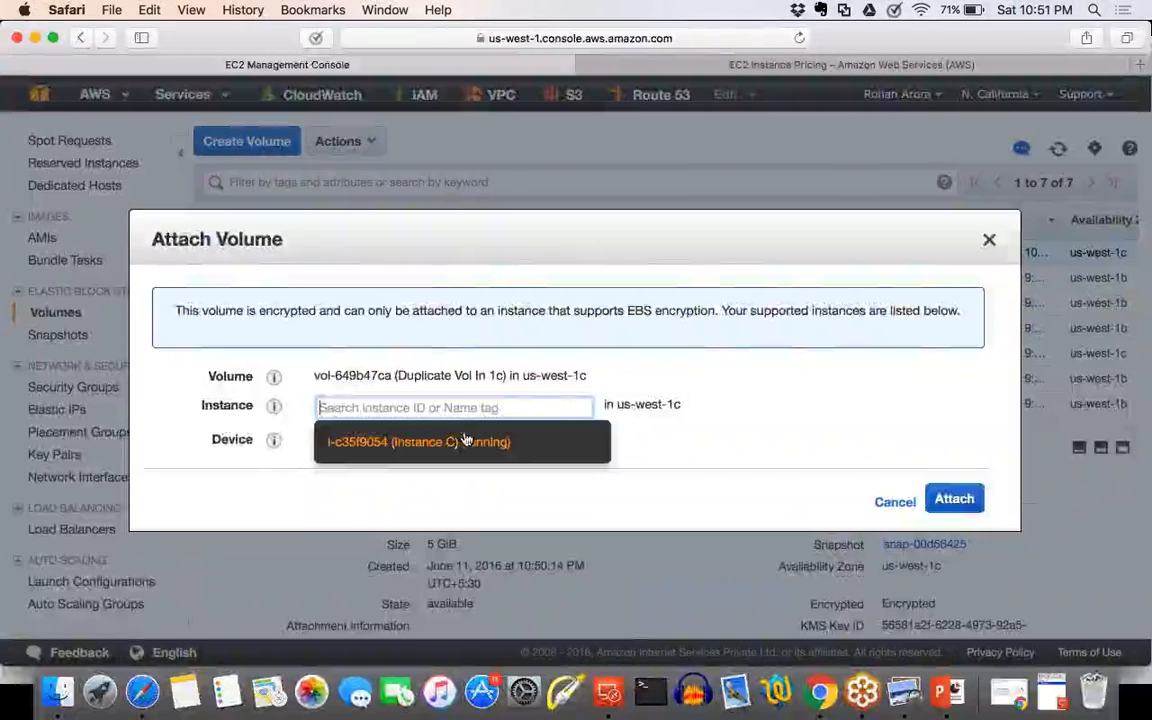
click(896, 512)
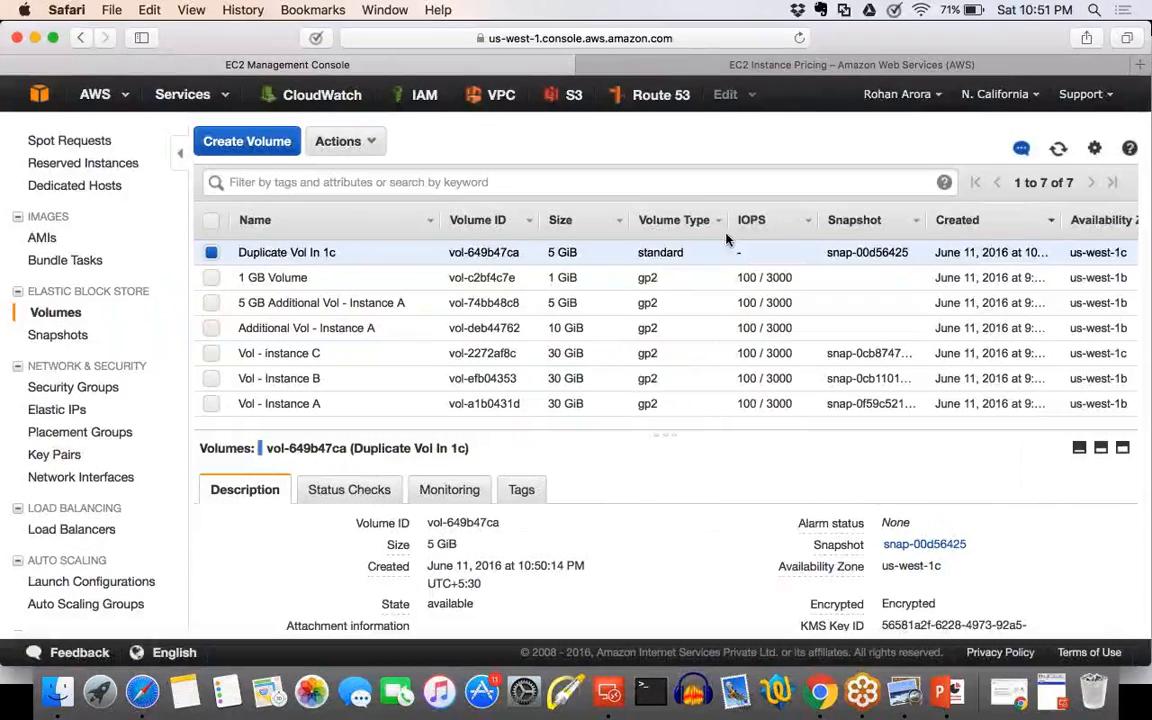
Start copying the 1 GiB encrypted snapshot with Asia Pacific (Sydney) as the destination region.
click(62, 335)
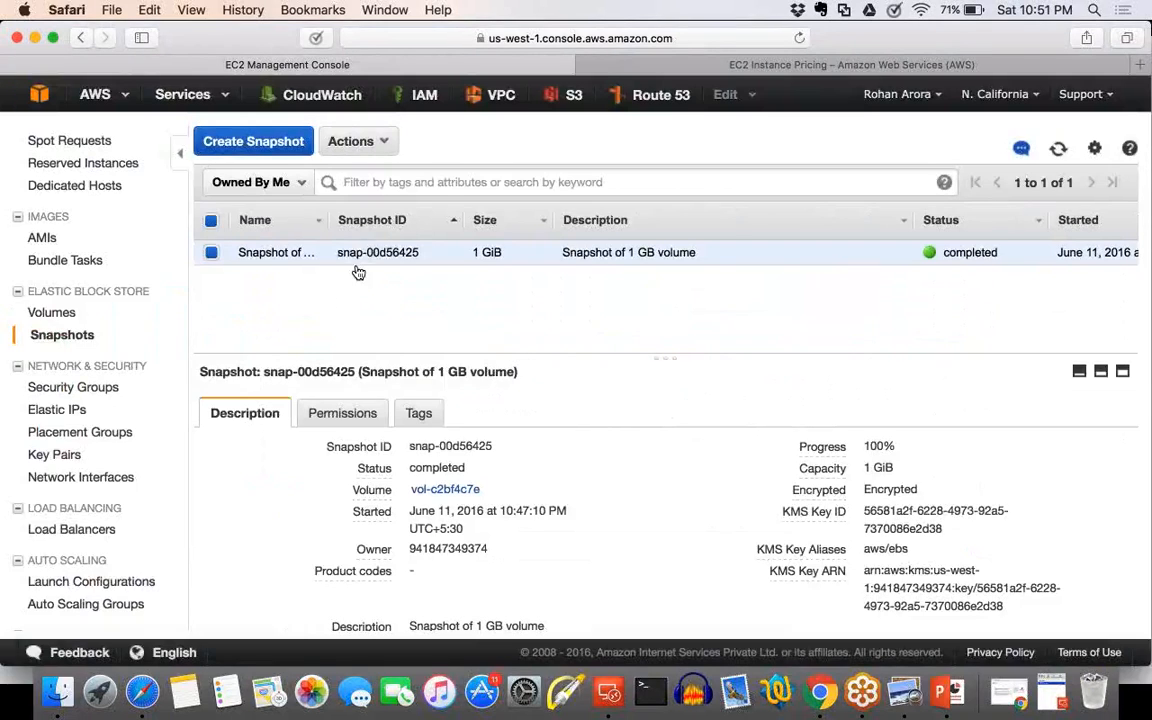
click(352, 141)
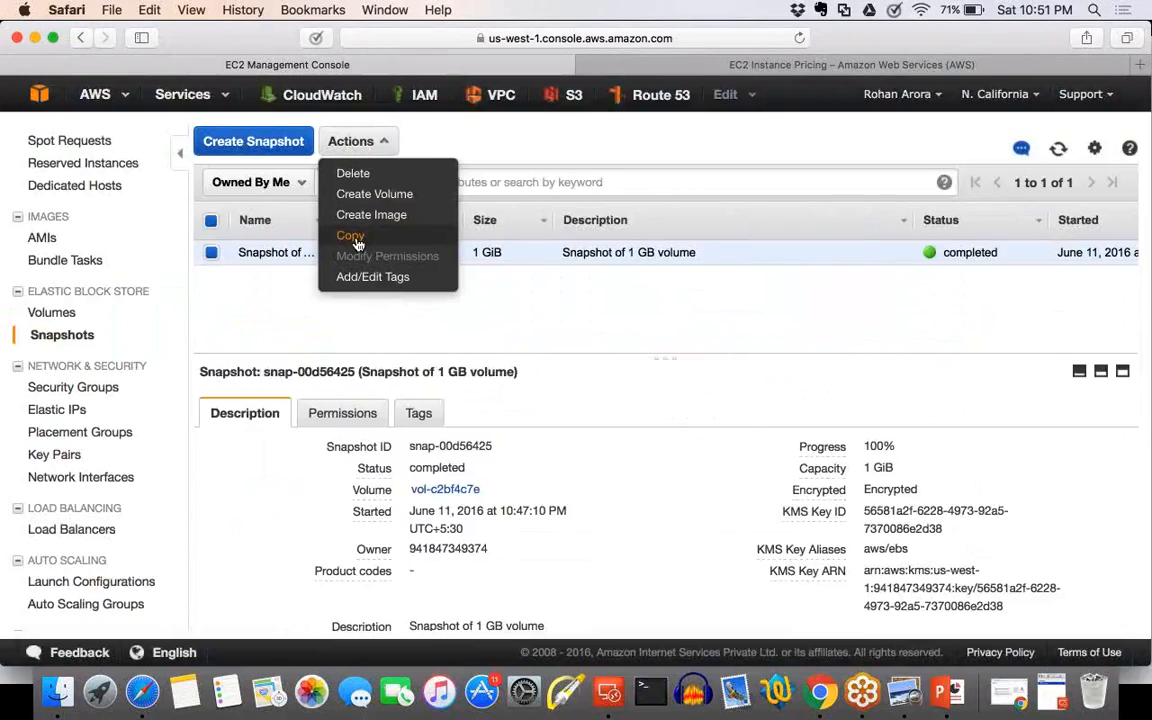
click(352, 236)
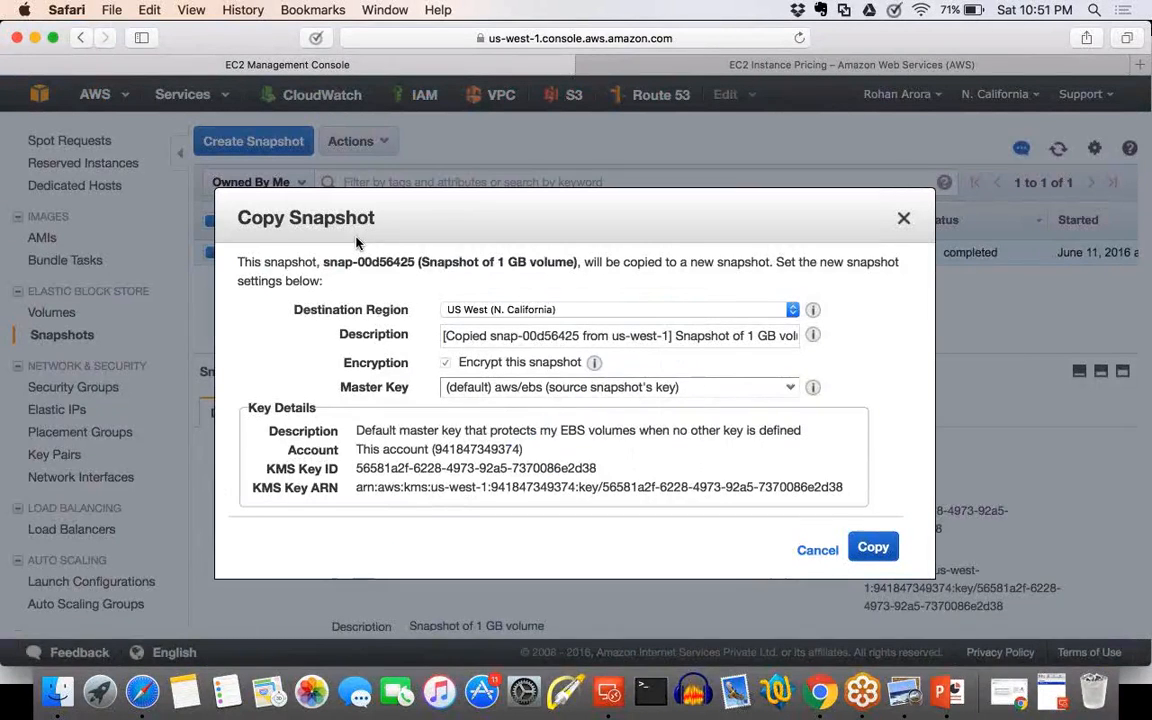
click(521, 314)
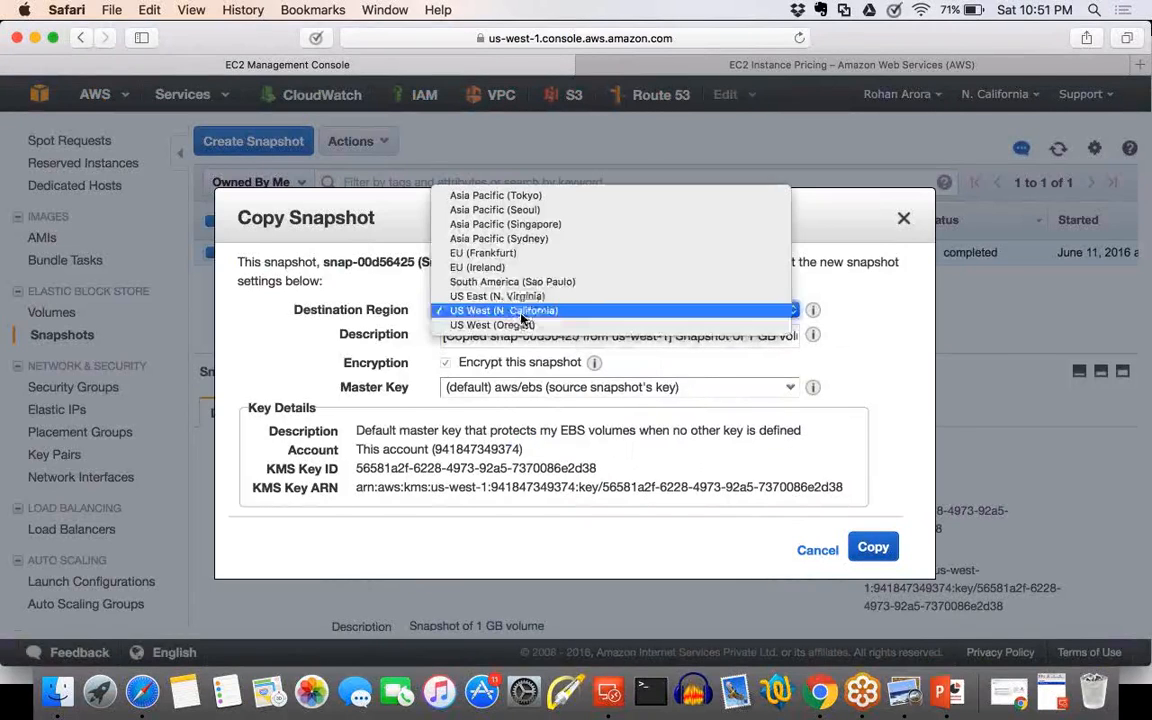
click(531, 240)
click(662, 337)
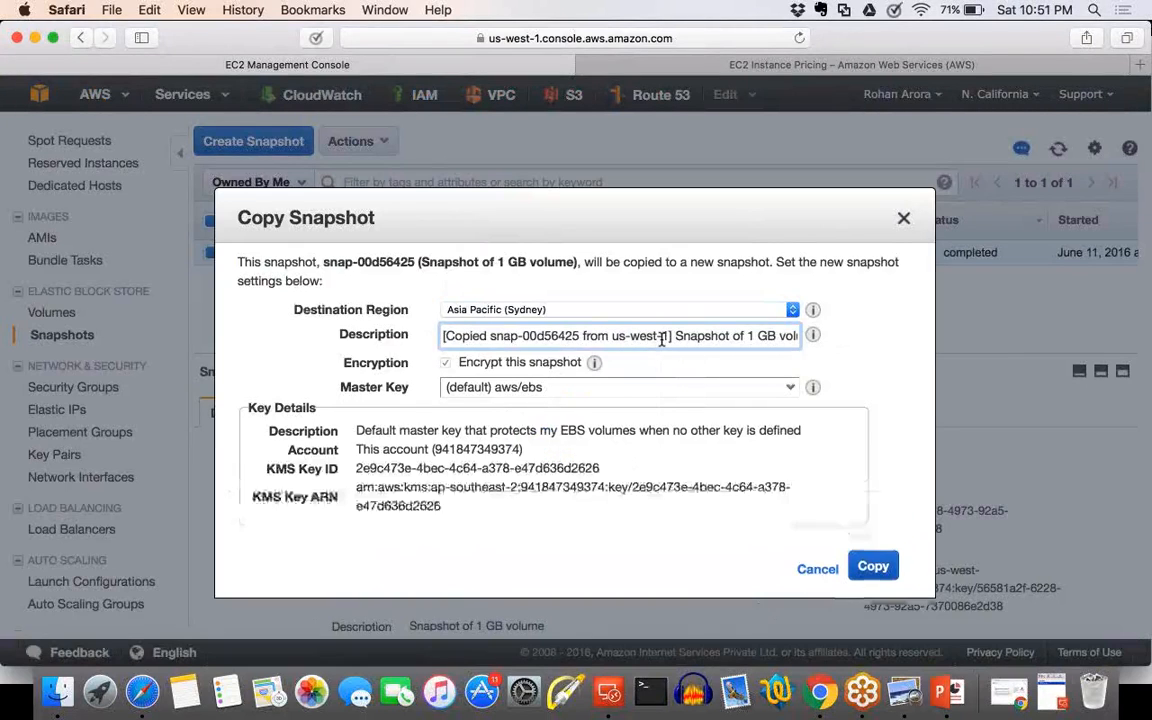
Select the (default) aws/ebs master key for the snapshot copy and highlight the account in its key details.
click(791, 388)
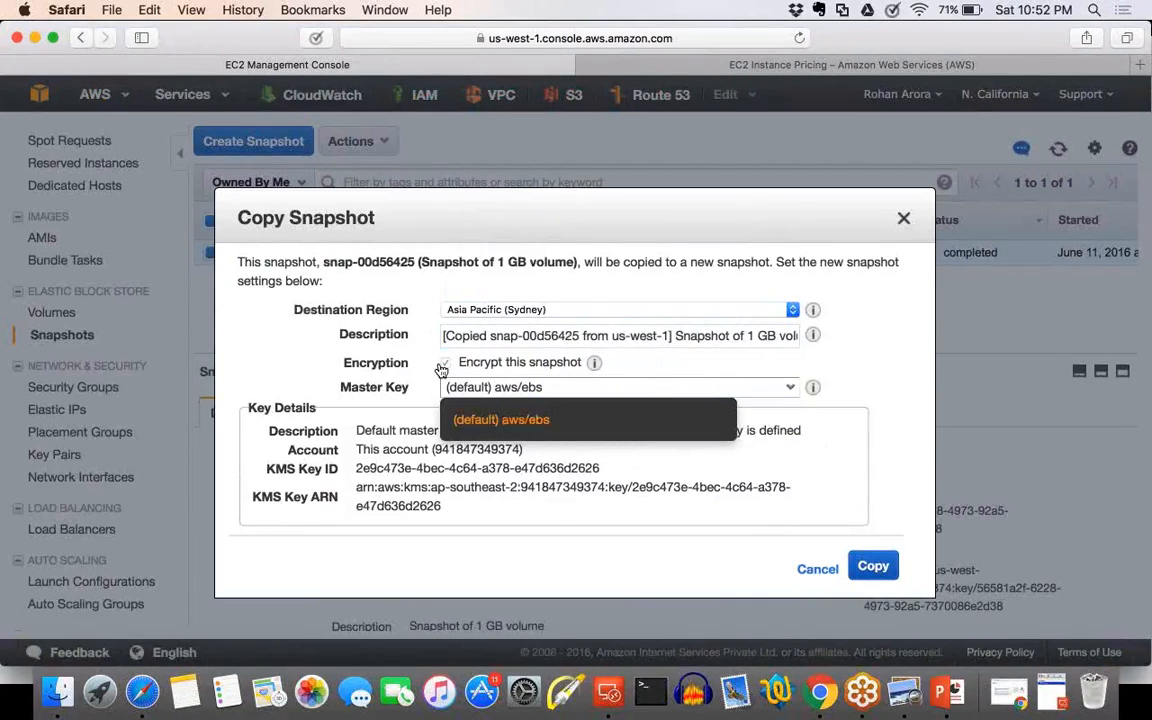
click(540, 422)
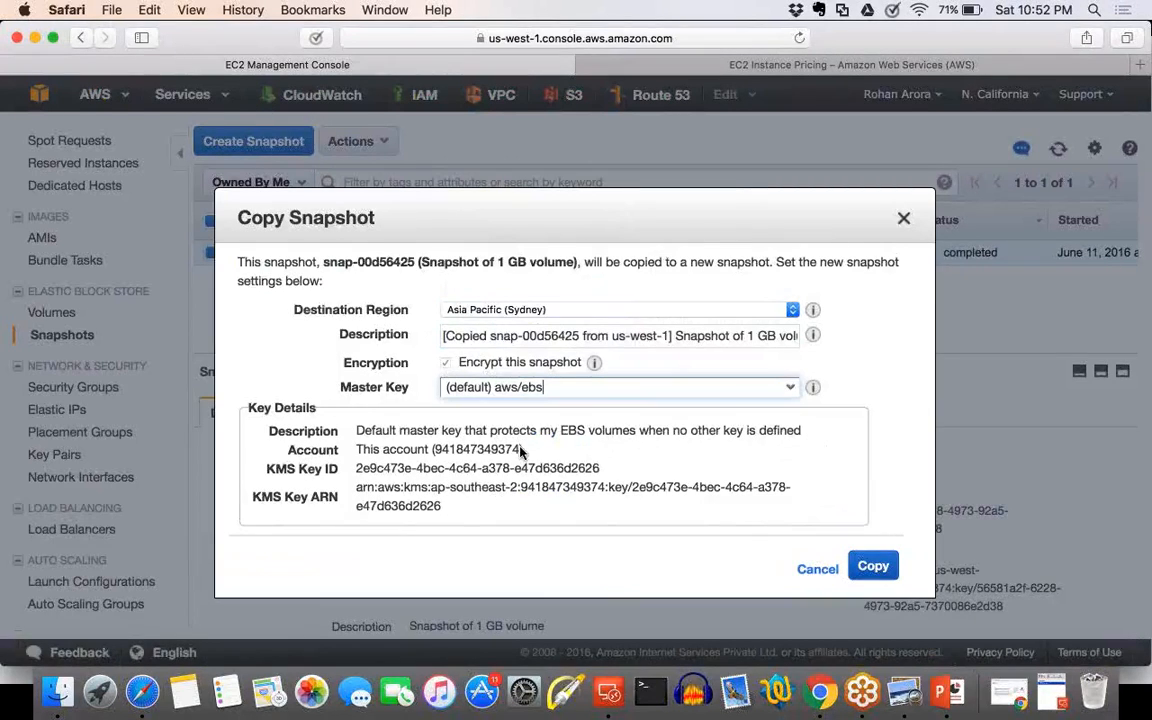
drag(521, 451, 359, 450)
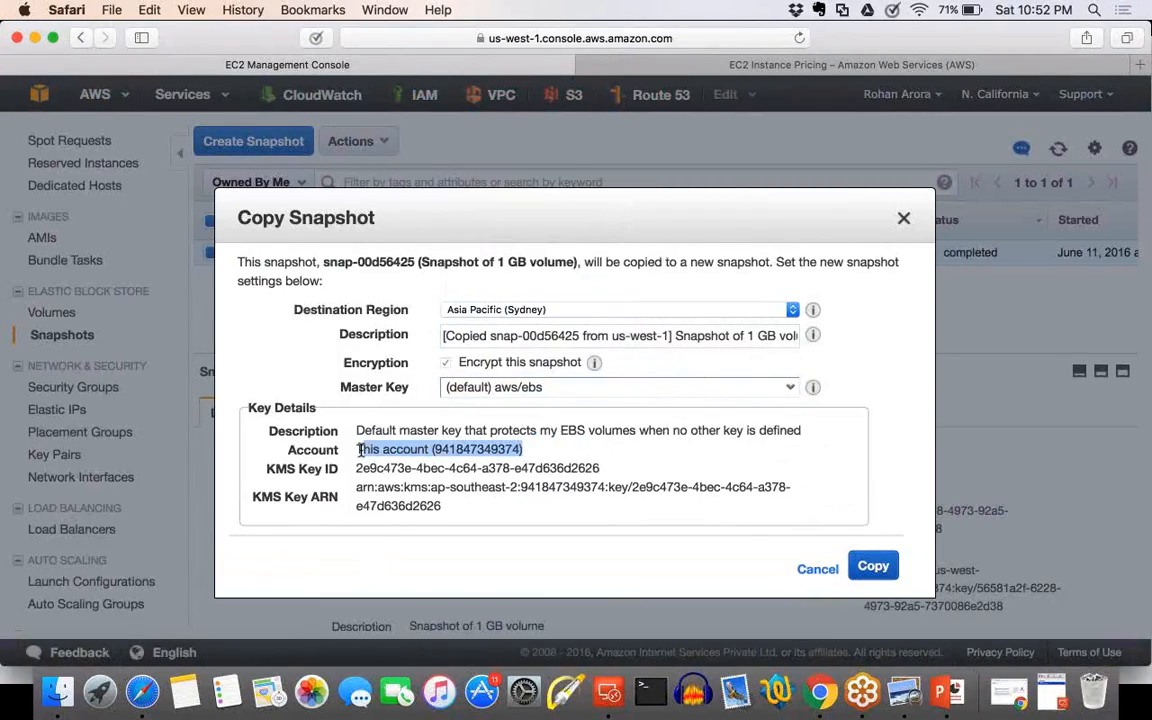
click(504, 462)
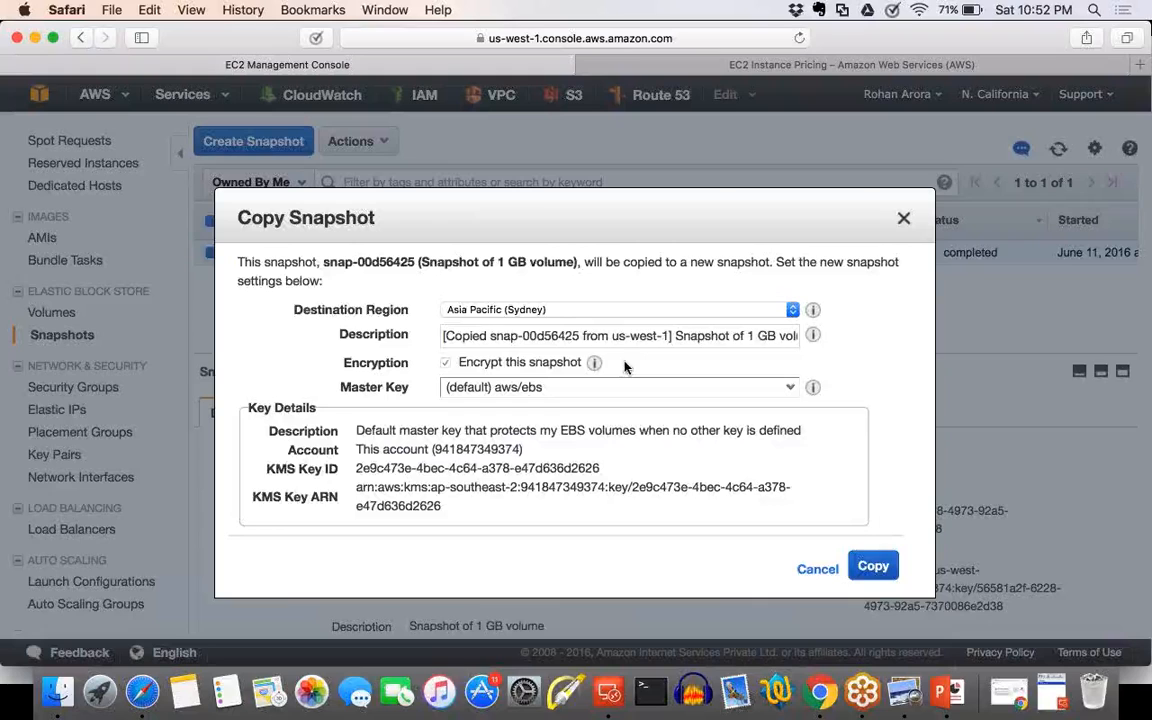
Change the copy's destination region to Asia Pacific (Singapore) and cancel the snapshot copy.
click(595, 310)
click(589, 297)
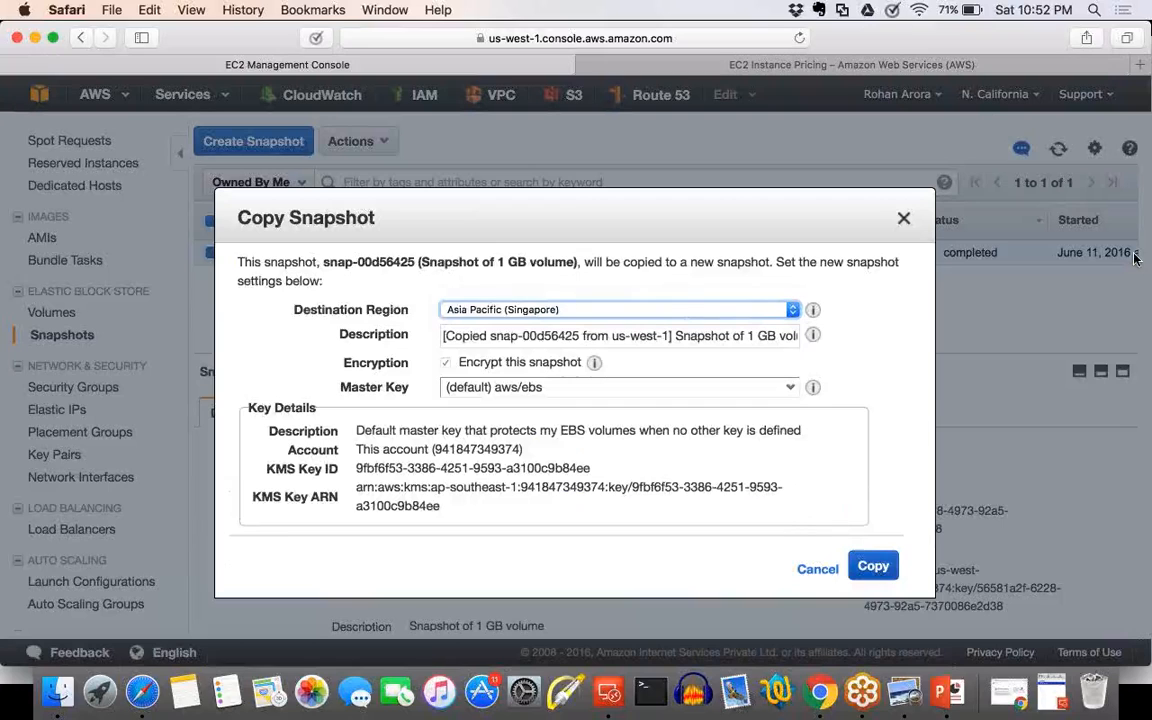
click(817, 568)
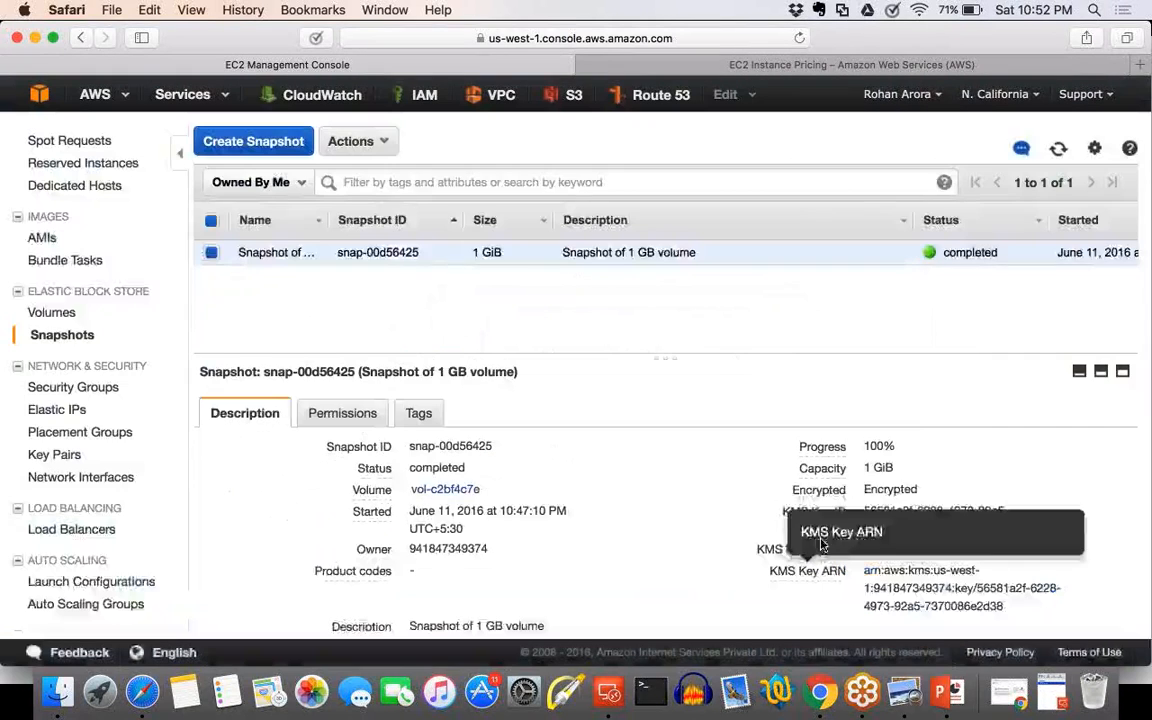
Check which actions, including modifying permissions, are offered for the encrypted 1 GiB snapshot.
click(386, 148)
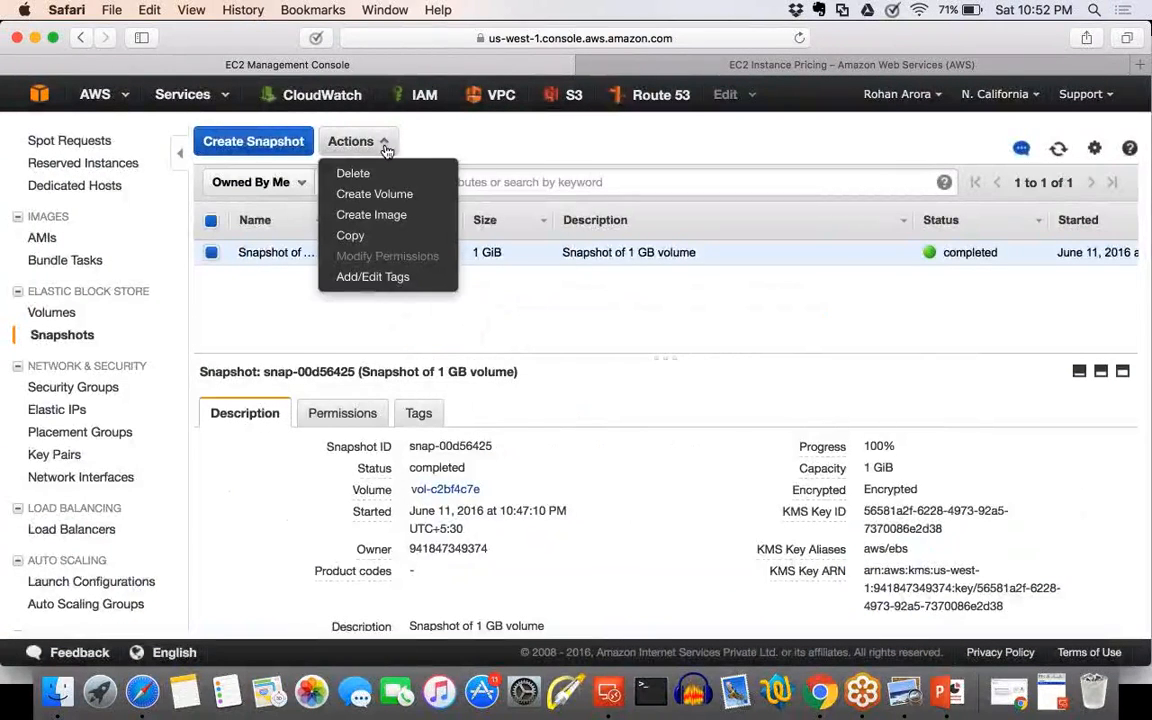
click(352, 338)
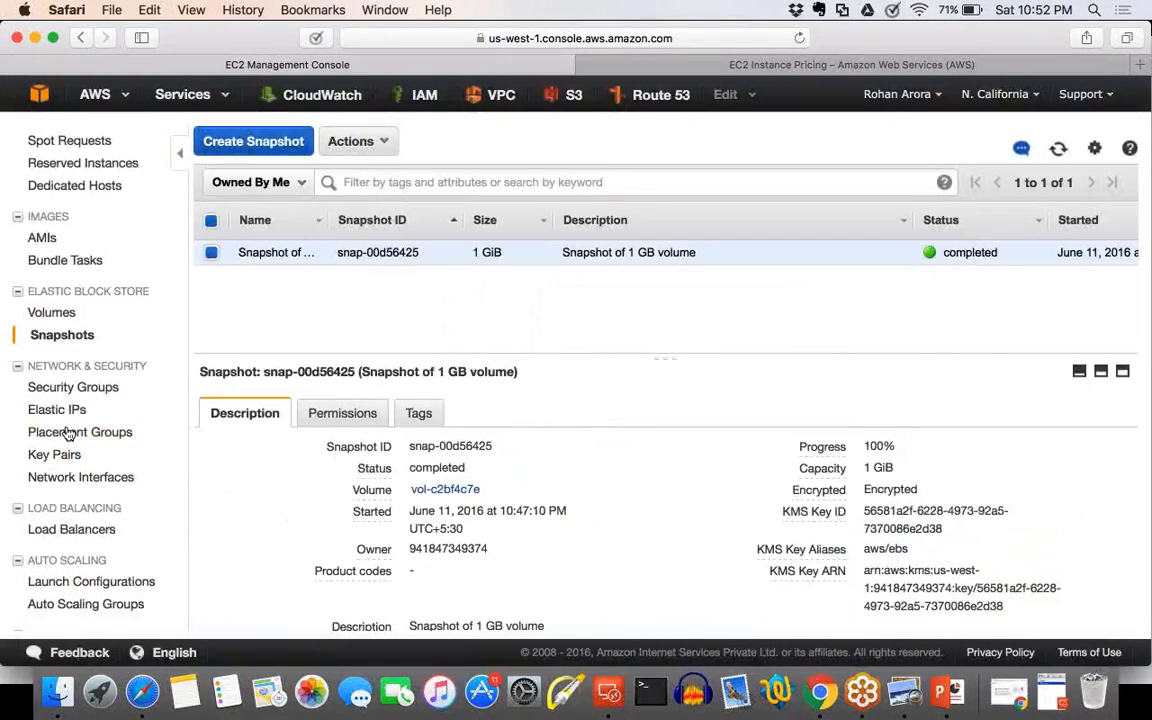
Start a snapshot of the volume 5 GB Additional Vol - Instance A and name it "Snapshot of 5 GB volume".
click(52, 313)
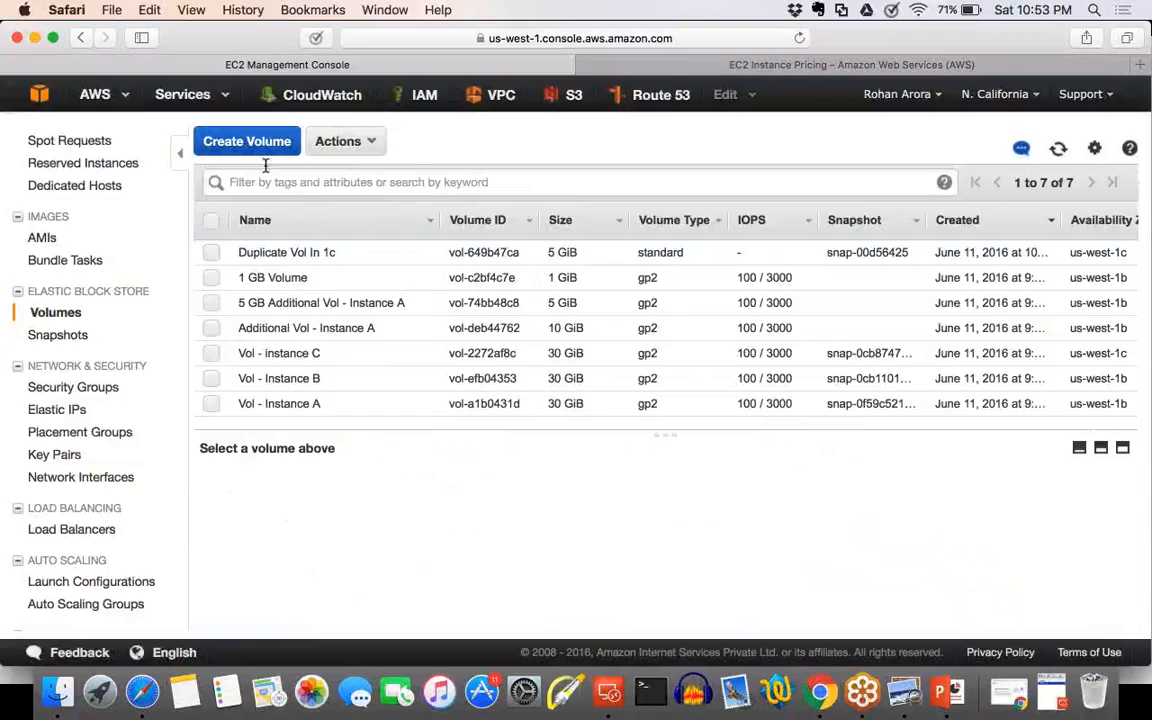
click(211, 302)
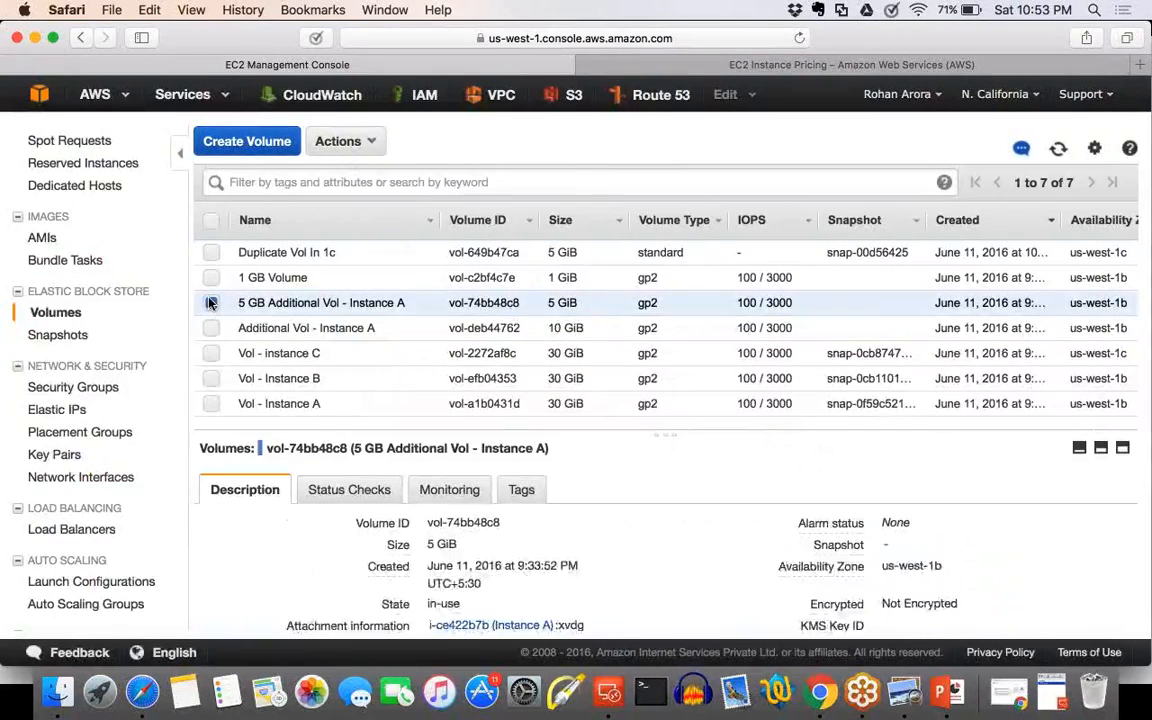
click(363, 143)
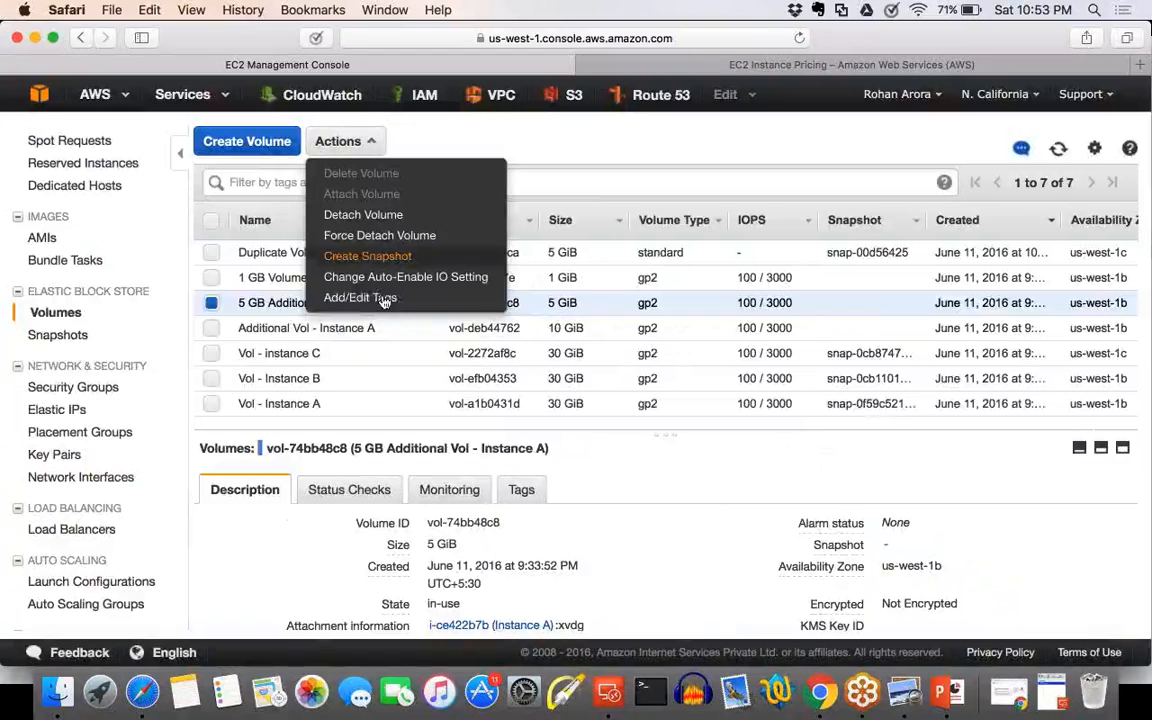
click(385, 258)
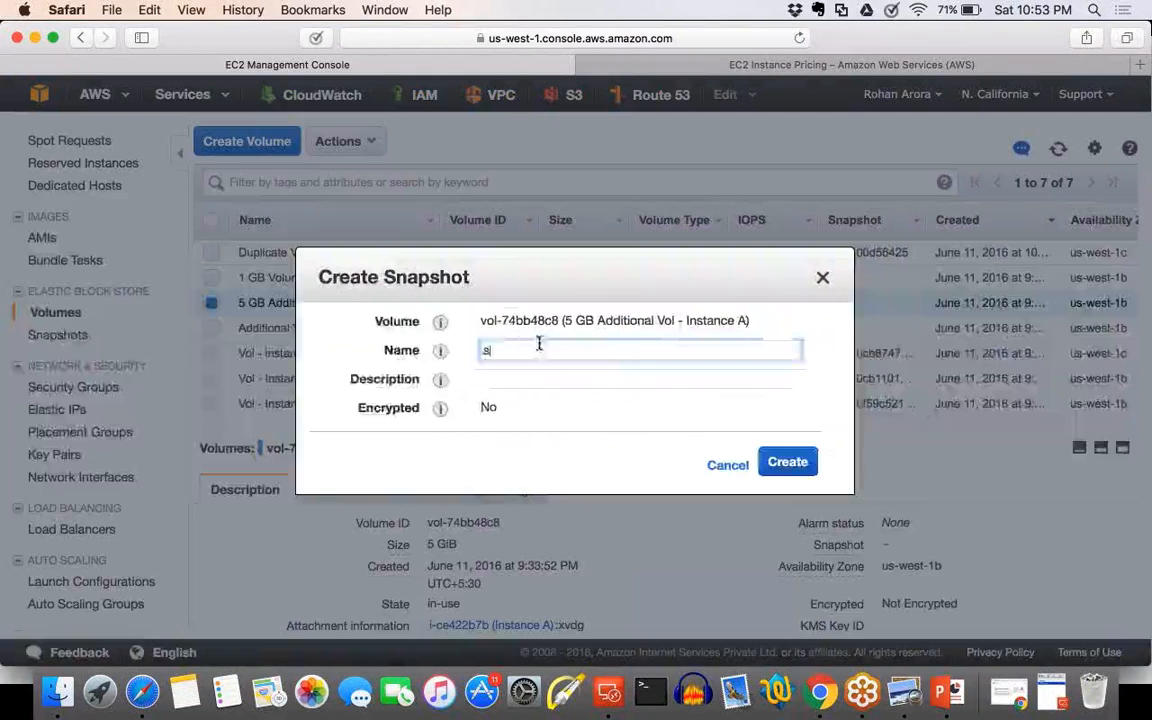
text(Sn)
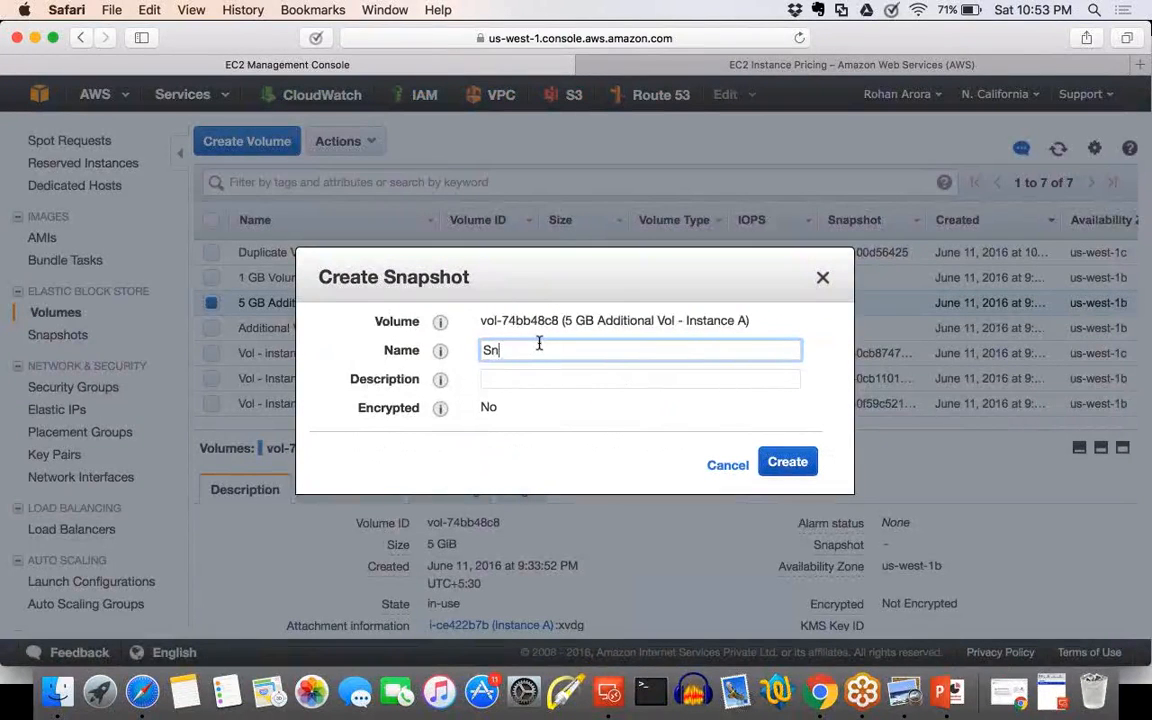
text(apshot of)
text(5 g)
key(BackSpace)
text(GB vo)
text(uk)
key(BackSpace)
key(BackSpace)
text(lume)
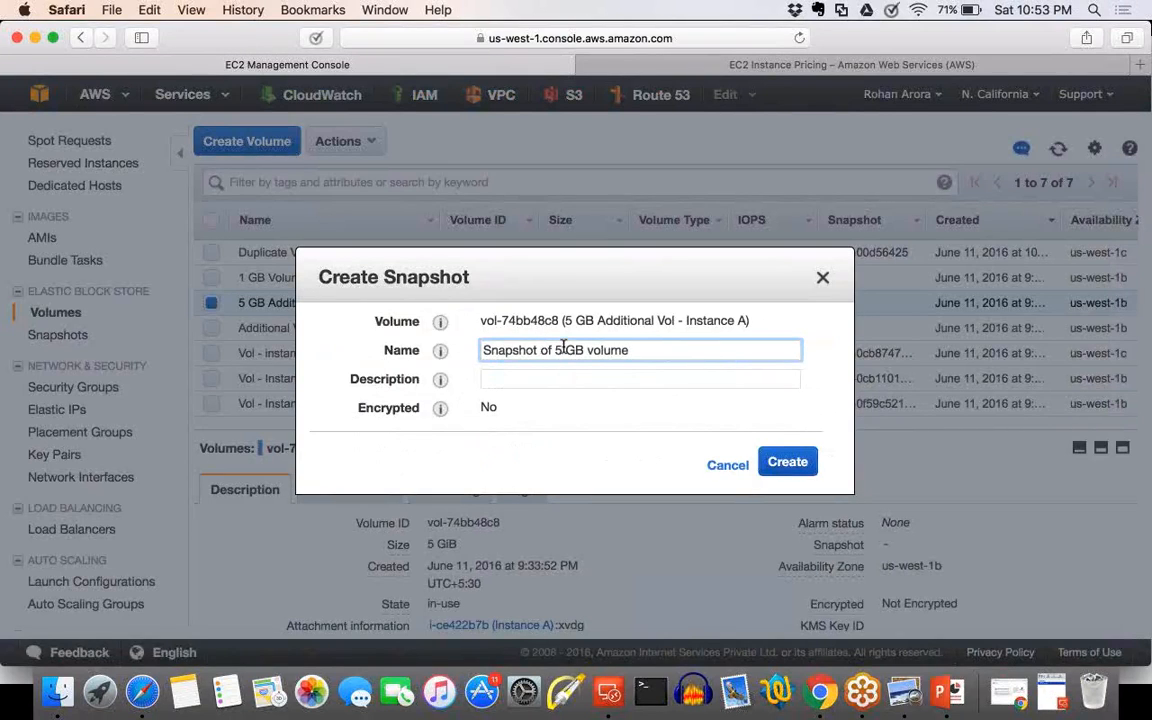
Copy the snapshot's name into its description, "Snapshot of 5 GB volume", and create the snapshot.
key(super+a)
key(super+c)
click(543, 380)
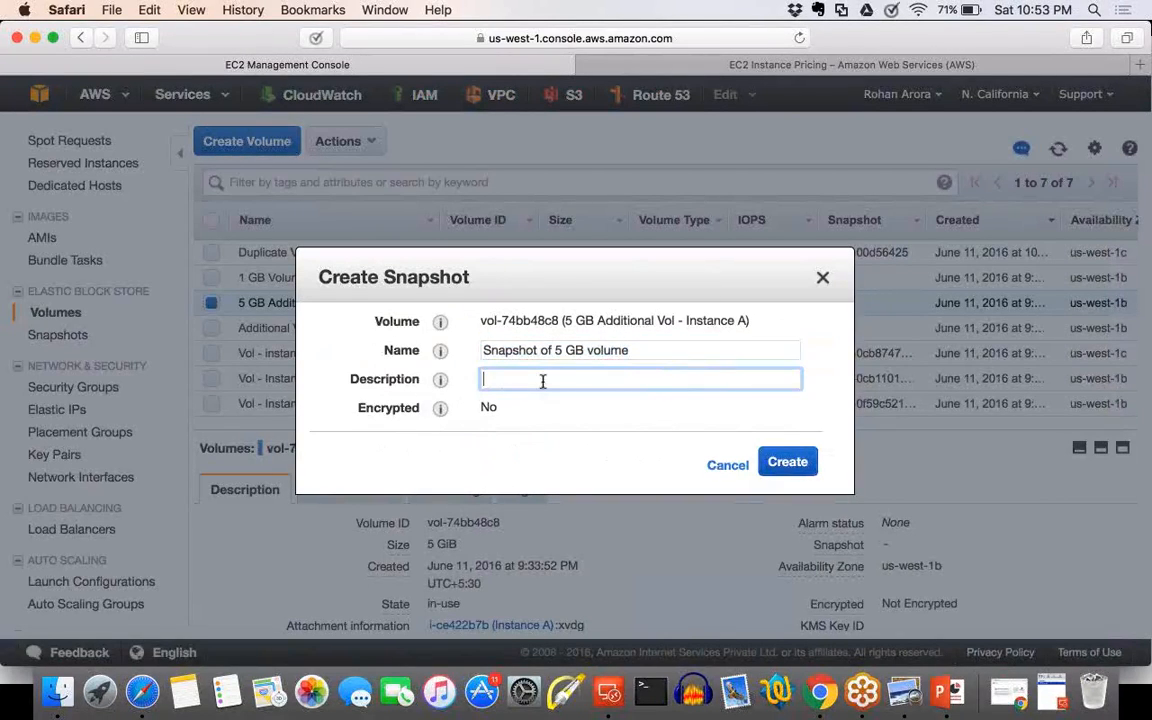
key(super+v)
click(769, 463)
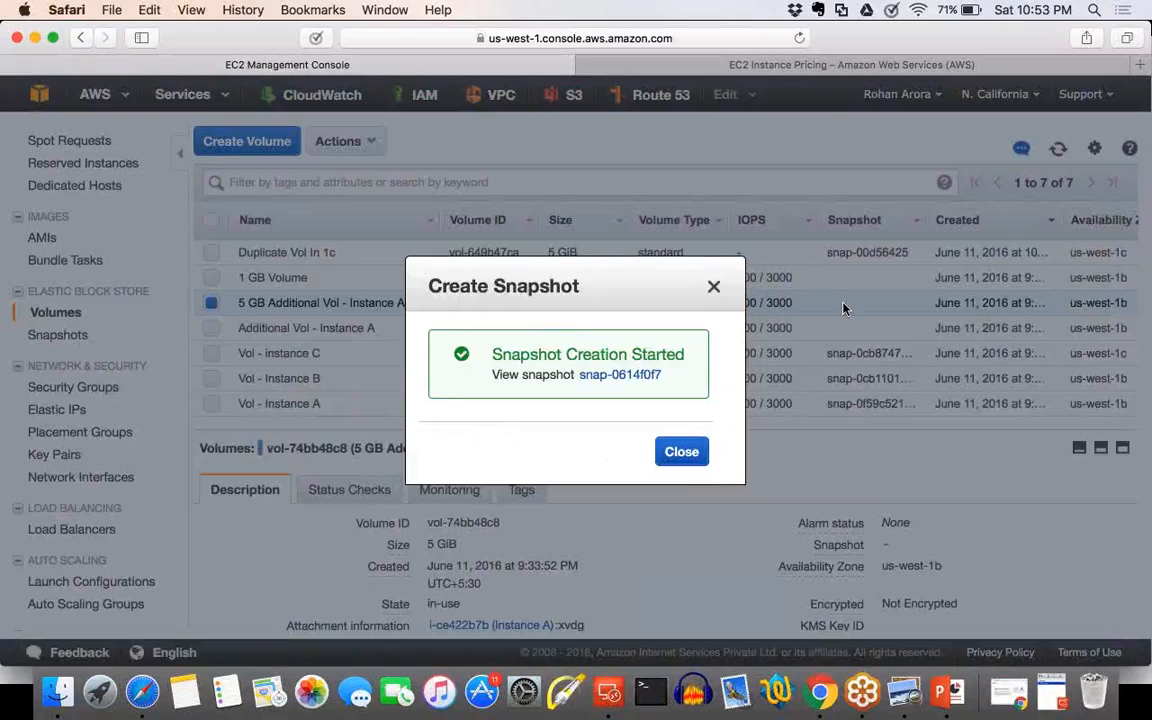
Open the newly created snapshot, look at its permission settings with the AWS account number field, and close them.
click(621, 376)
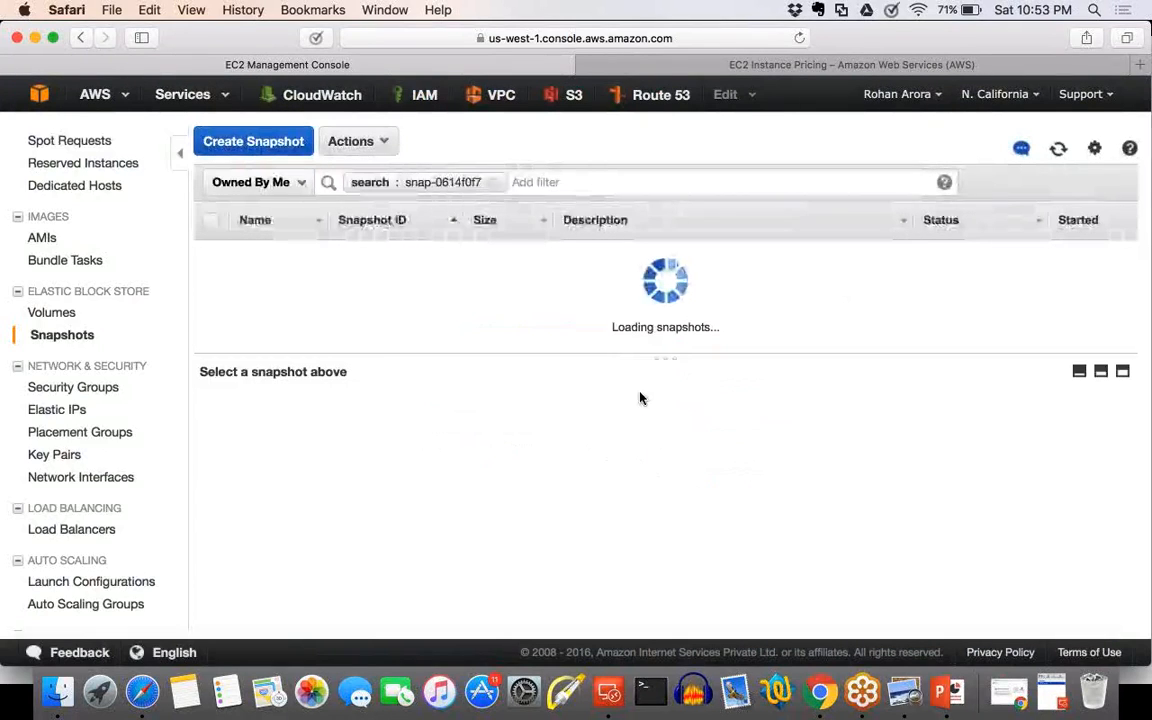
click(366, 143)
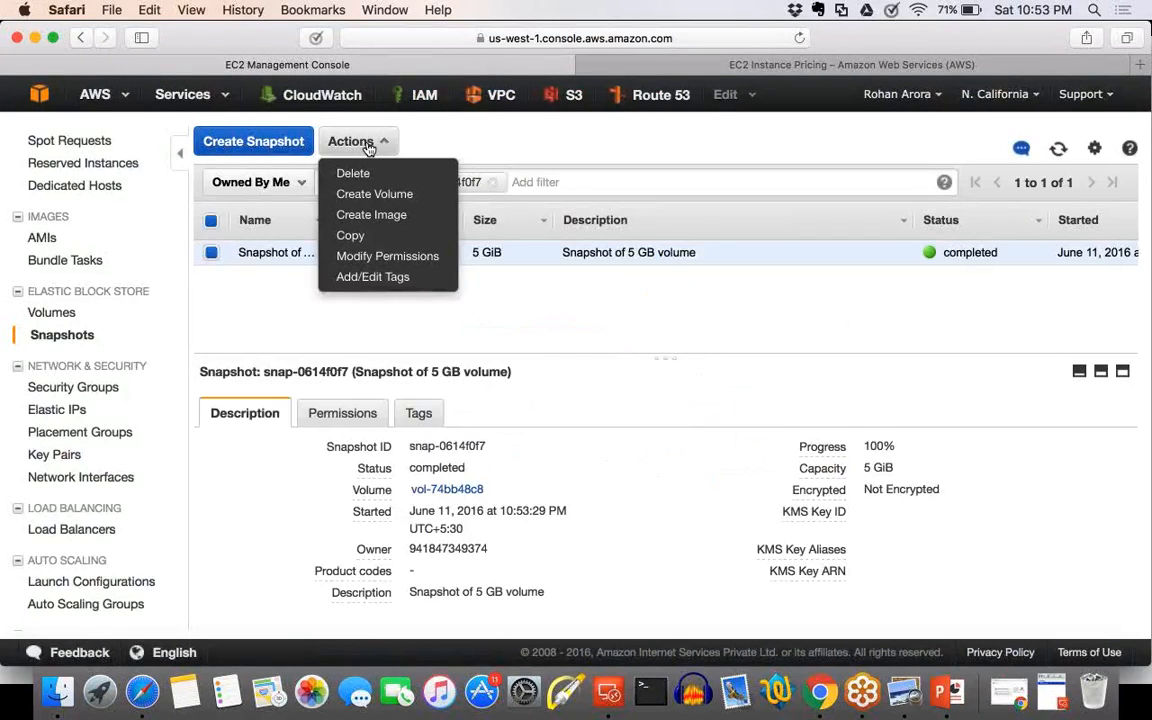
click(387, 262)
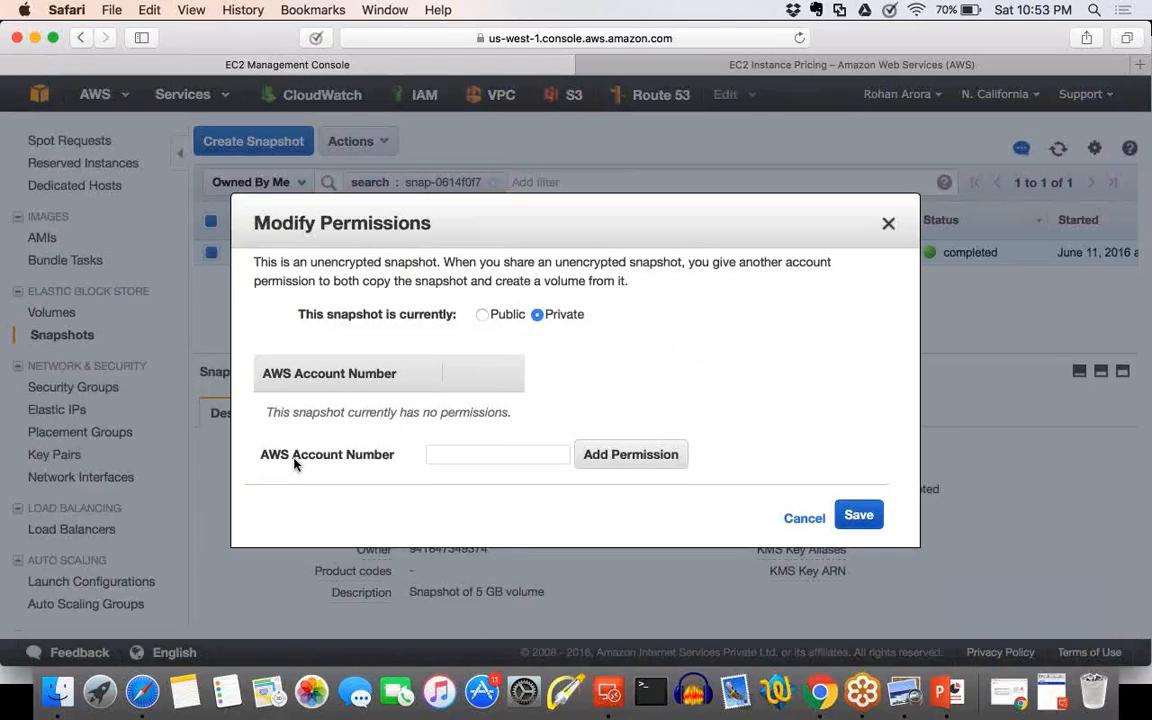
drag(261, 457, 396, 461)
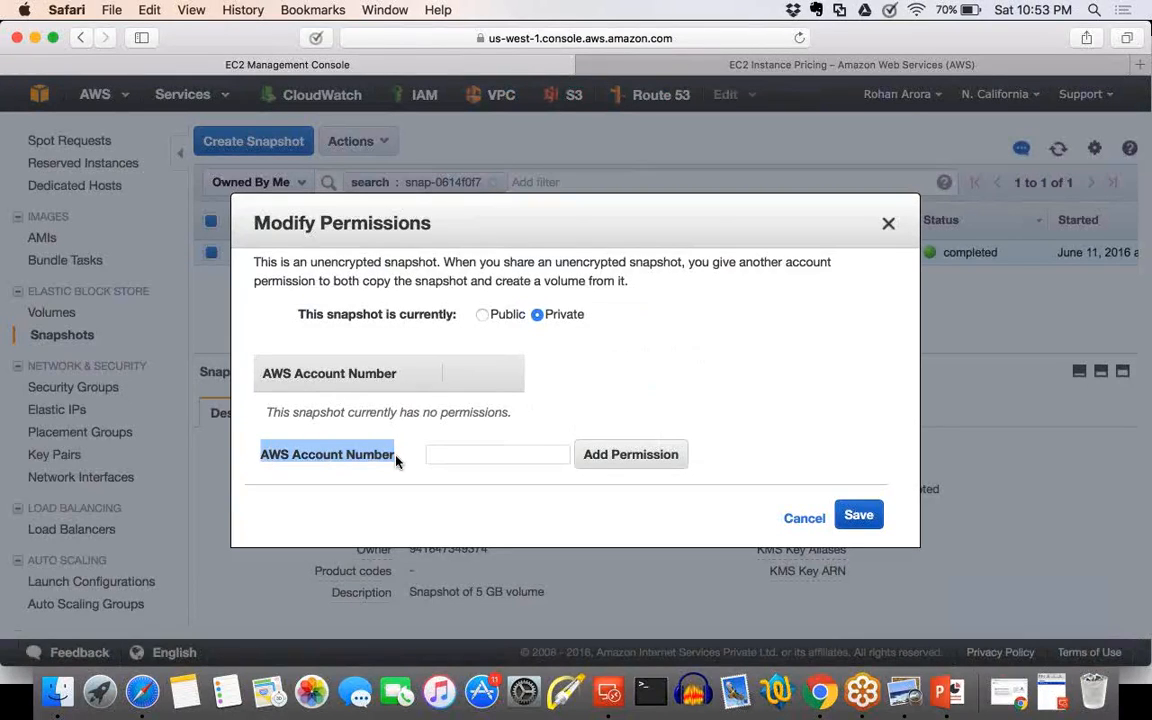
click(397, 476)
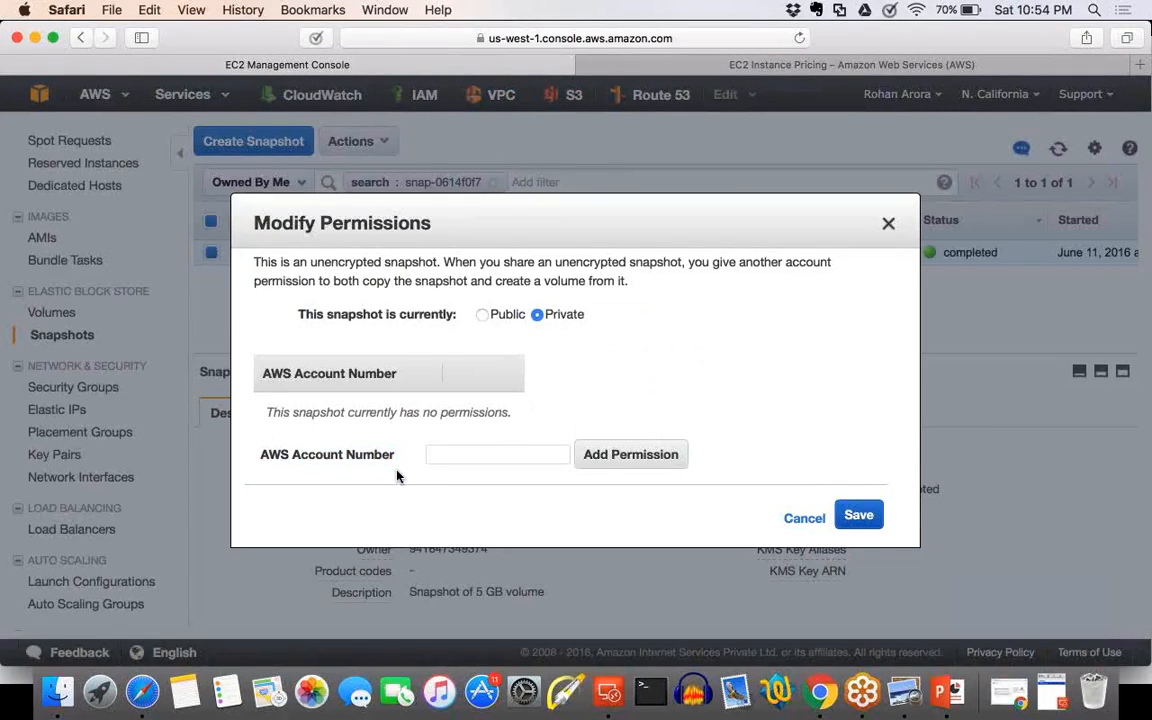
key(Escape)
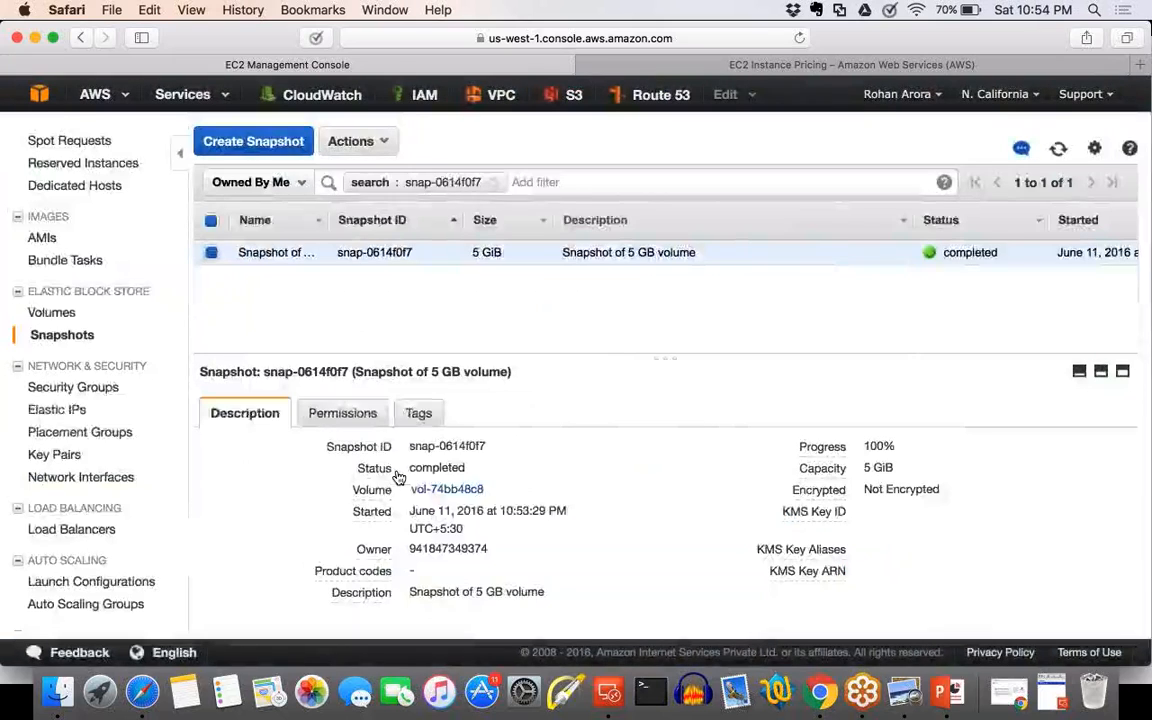
Copy the account ID from the account settings page and return to the EC2 snapshots.
click(851, 94)
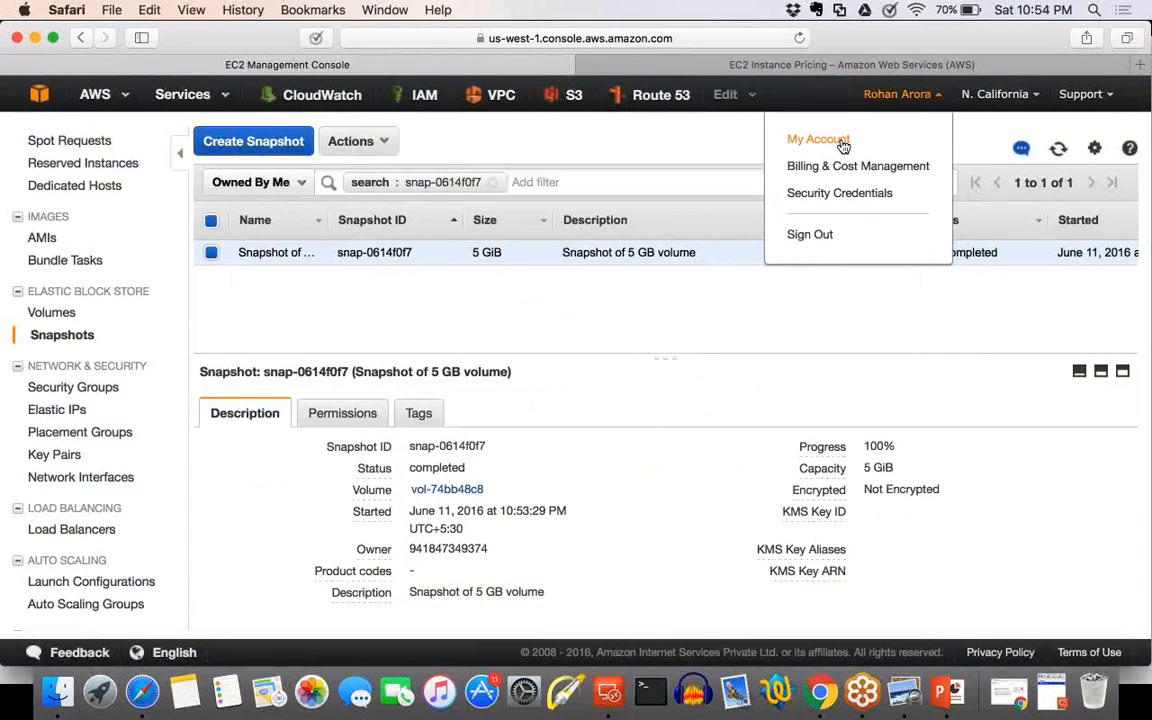
click(843, 143)
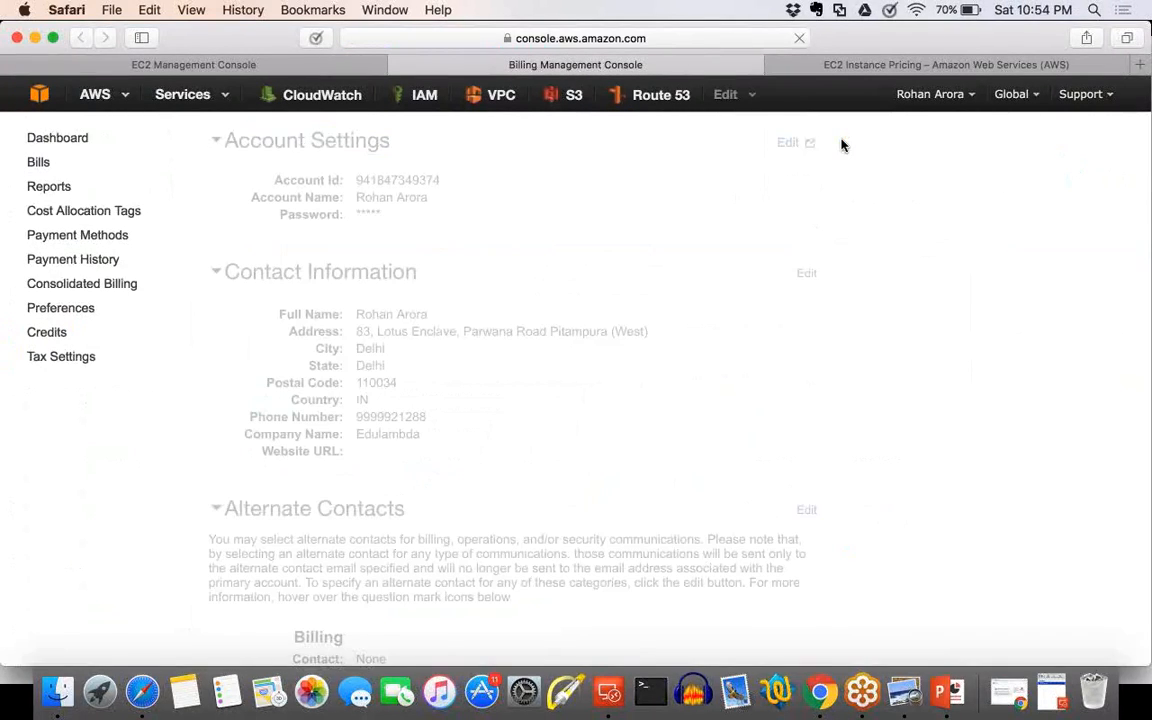
drag(350, 180, 442, 180)
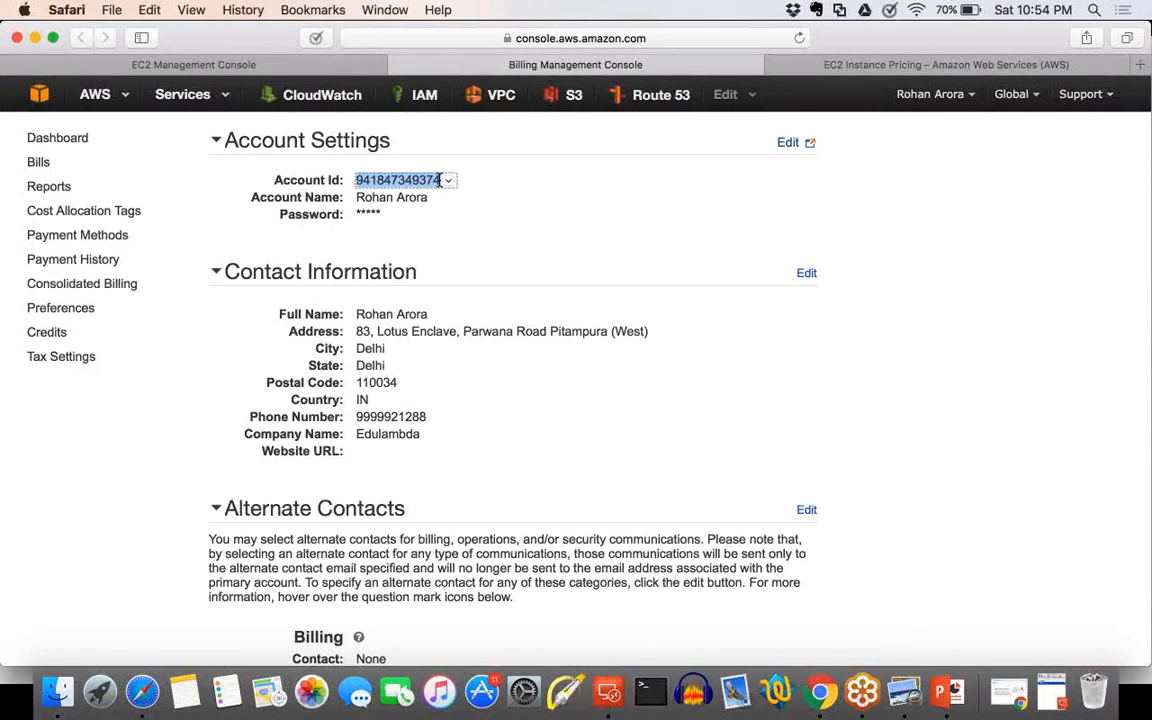
right_click(440, 180)
click(442, 231)
click(245, 68)
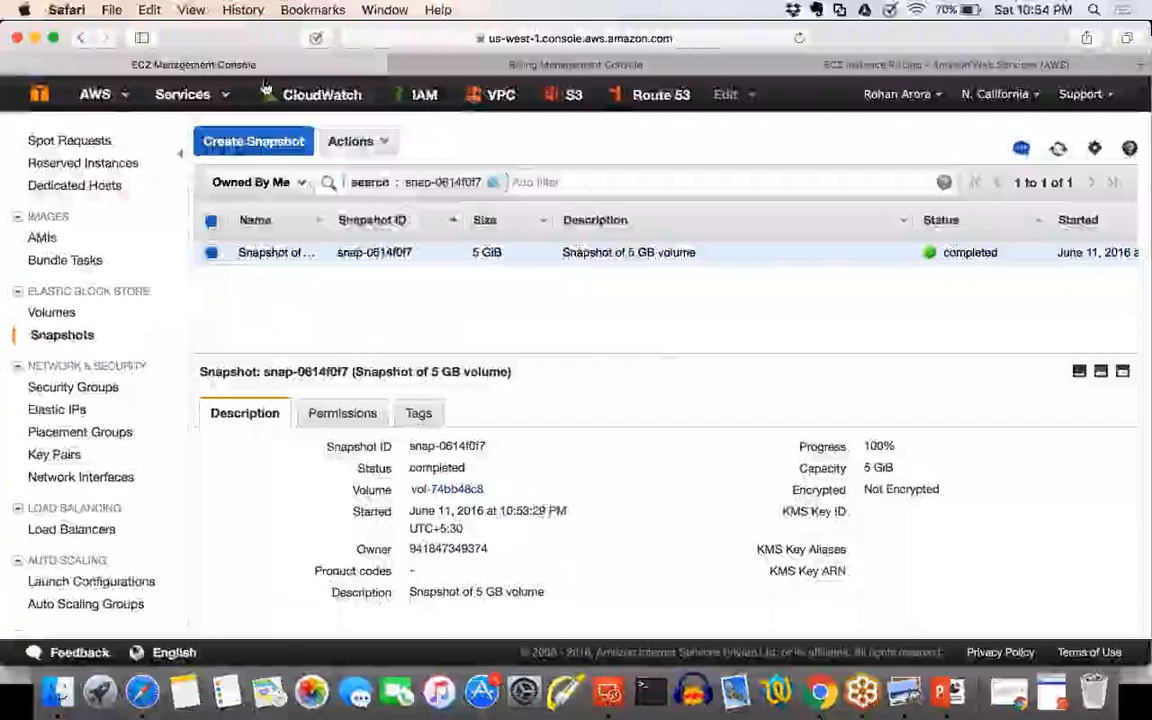
Try to grant the copied AWS account number permission on the 5 GiB snapshot, and cancel the permission change.
click(378, 141)
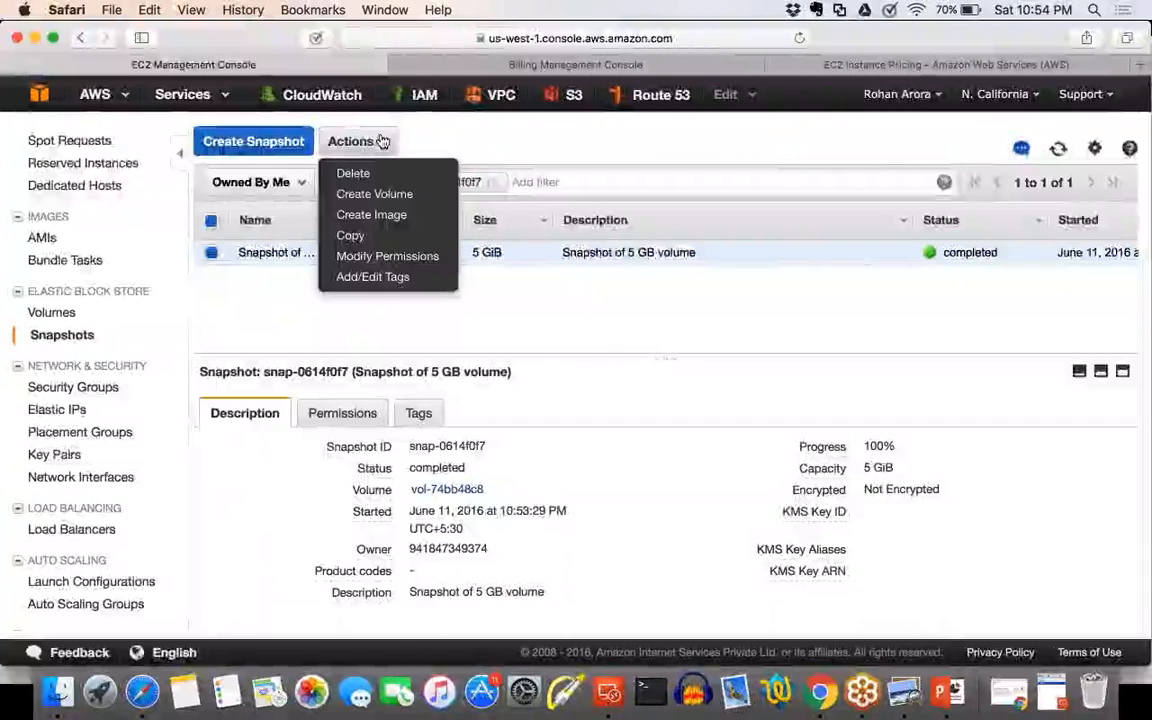
click(372, 256)
click(434, 455)
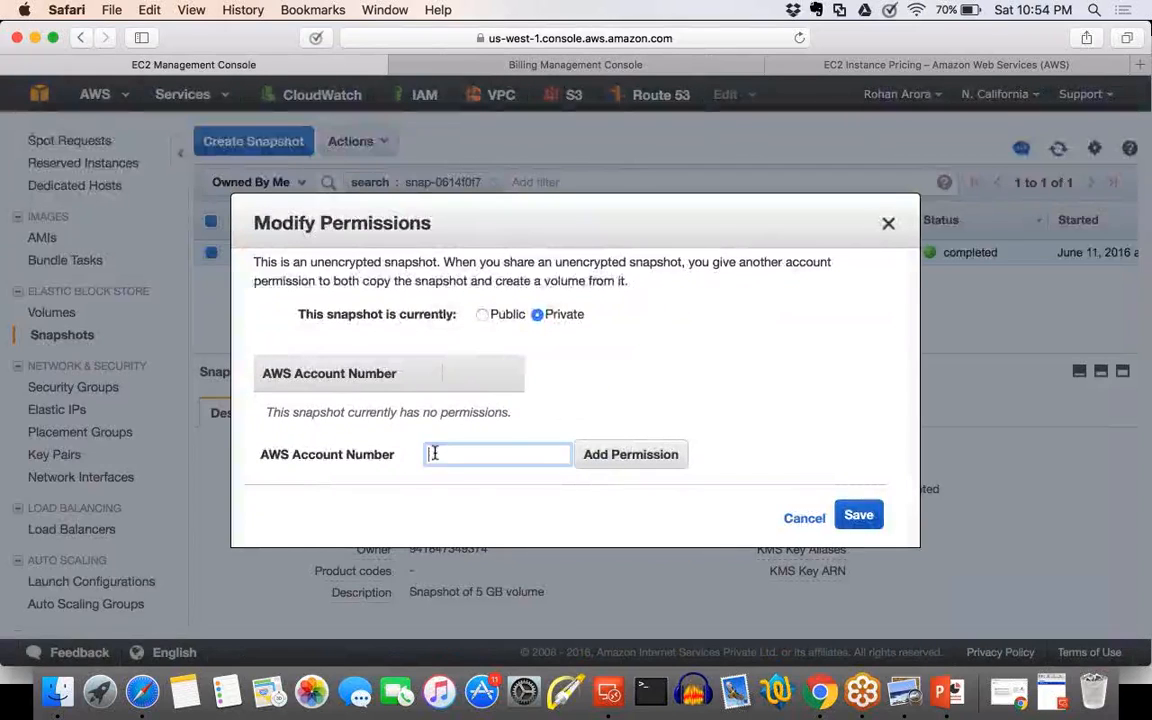
right_click(434, 456)
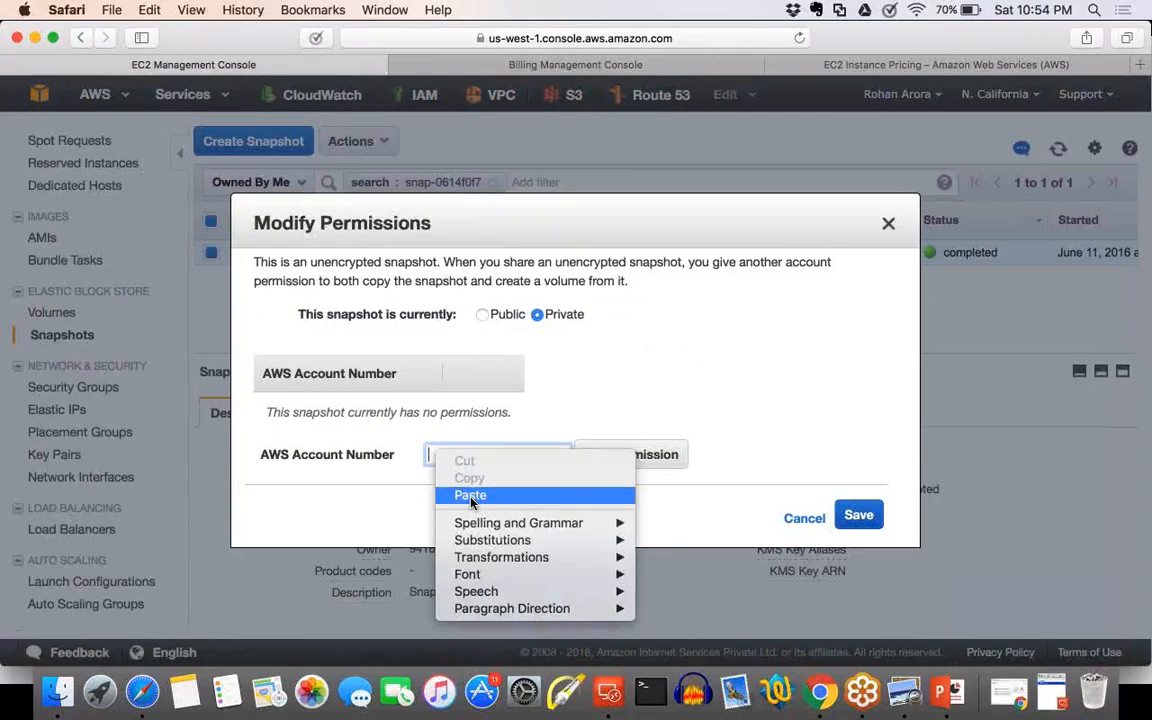
click(488, 493)
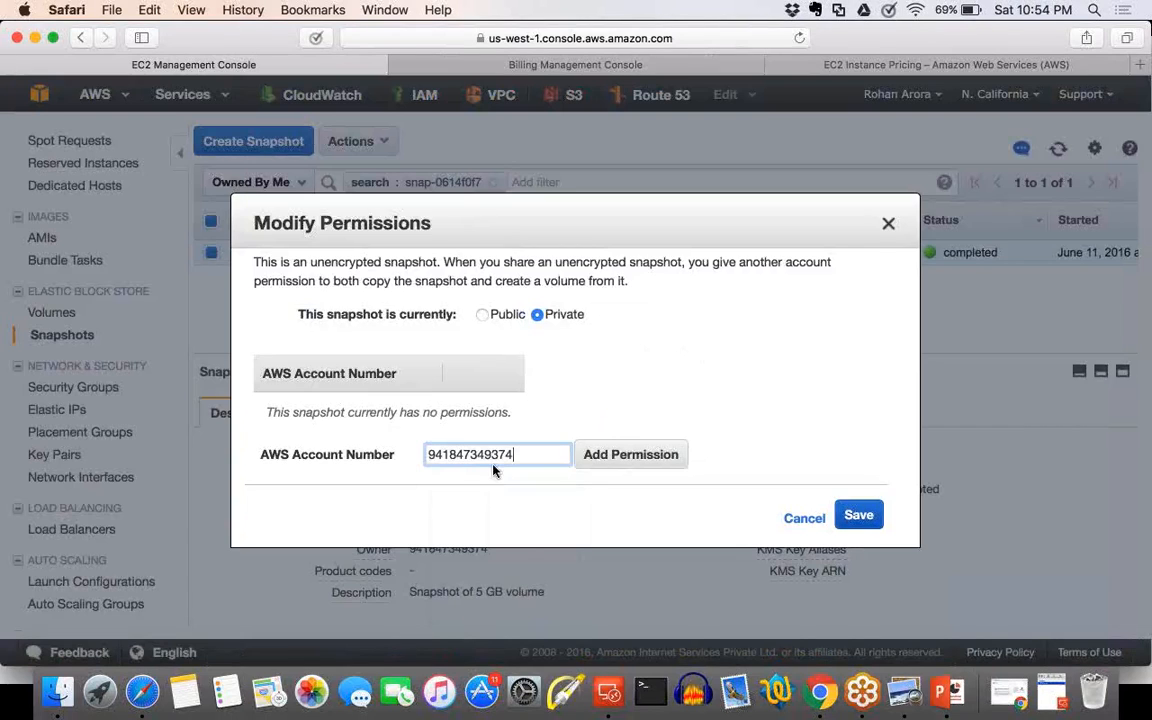
click(620, 460)
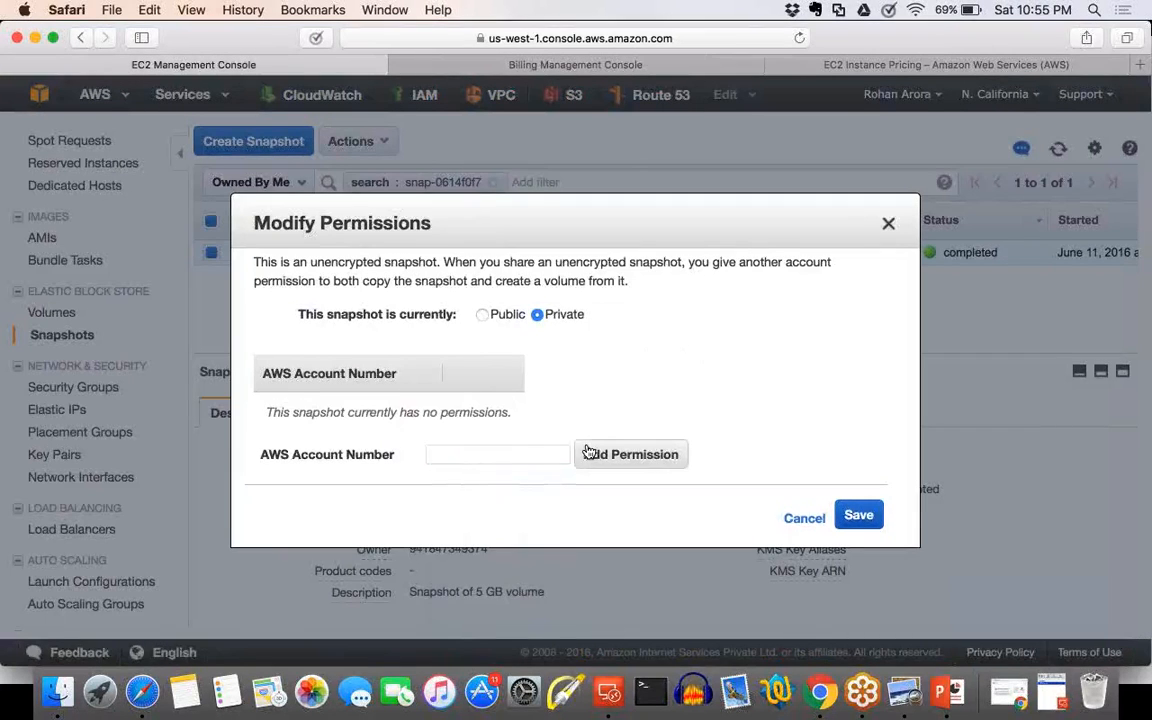
click(804, 519)
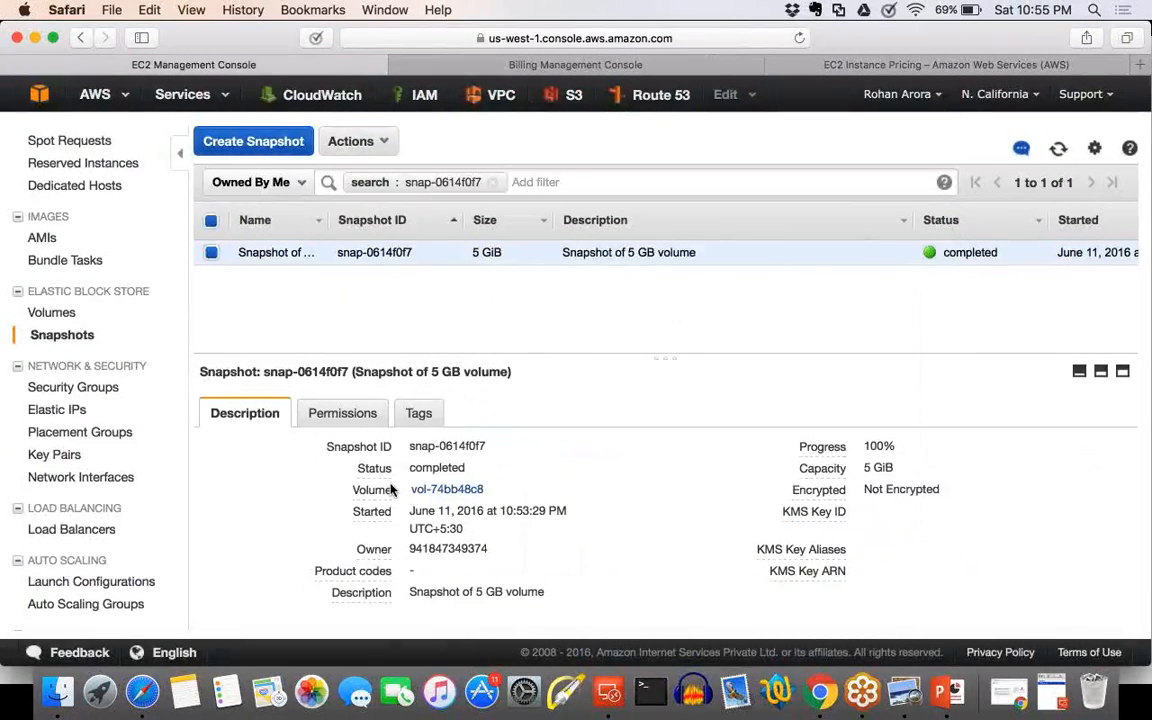
Go through the EC2 dashboard to the AWS console home and look over the Storage & Content Delivery services.
mouse_move(391, 491)
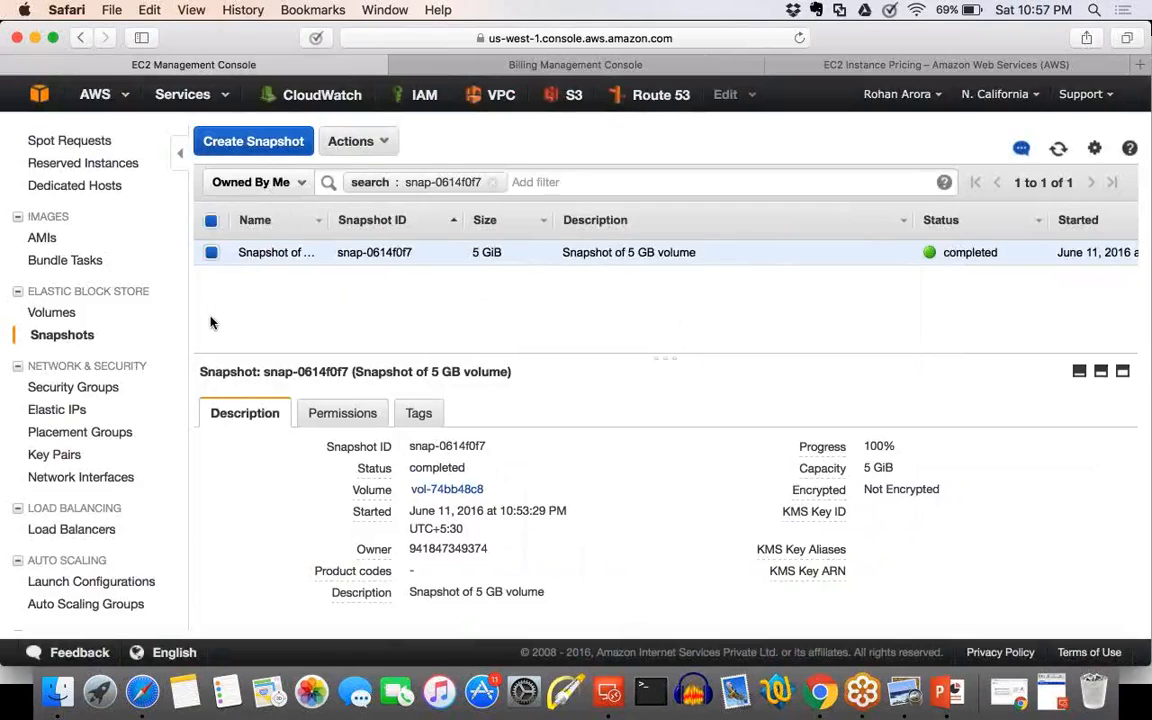
scroll(213, 324, up, 5)
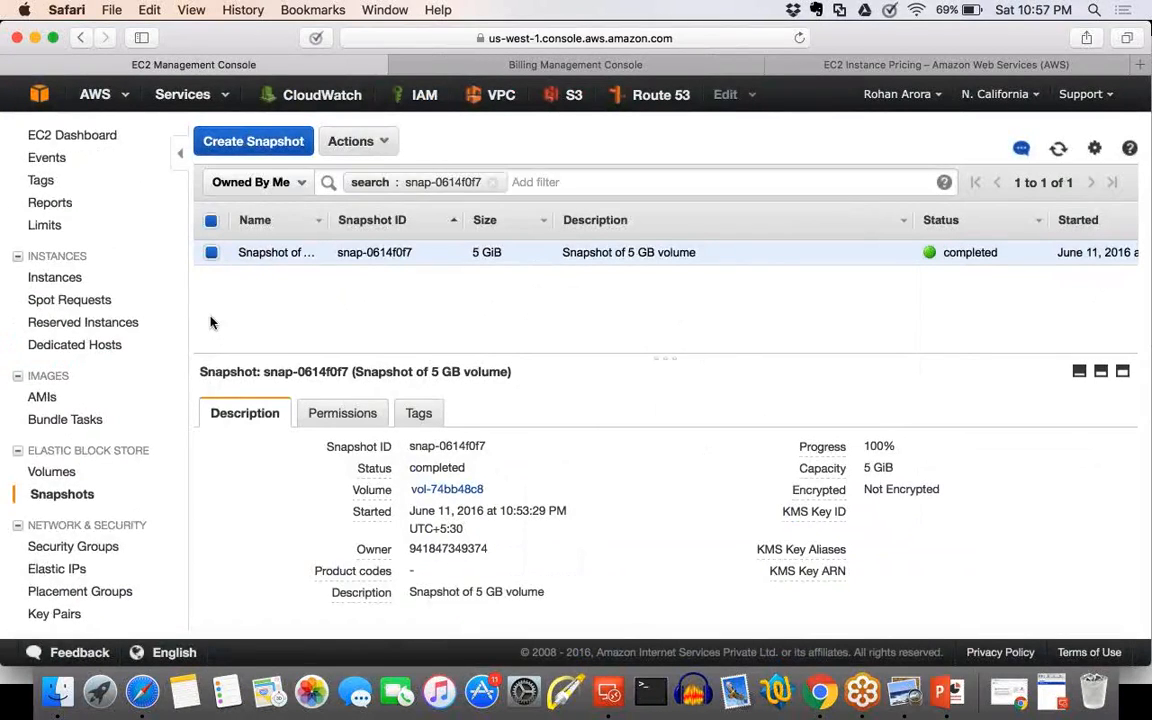
scroll(210, 322, down, 8)
scroll(210, 322, up, 8)
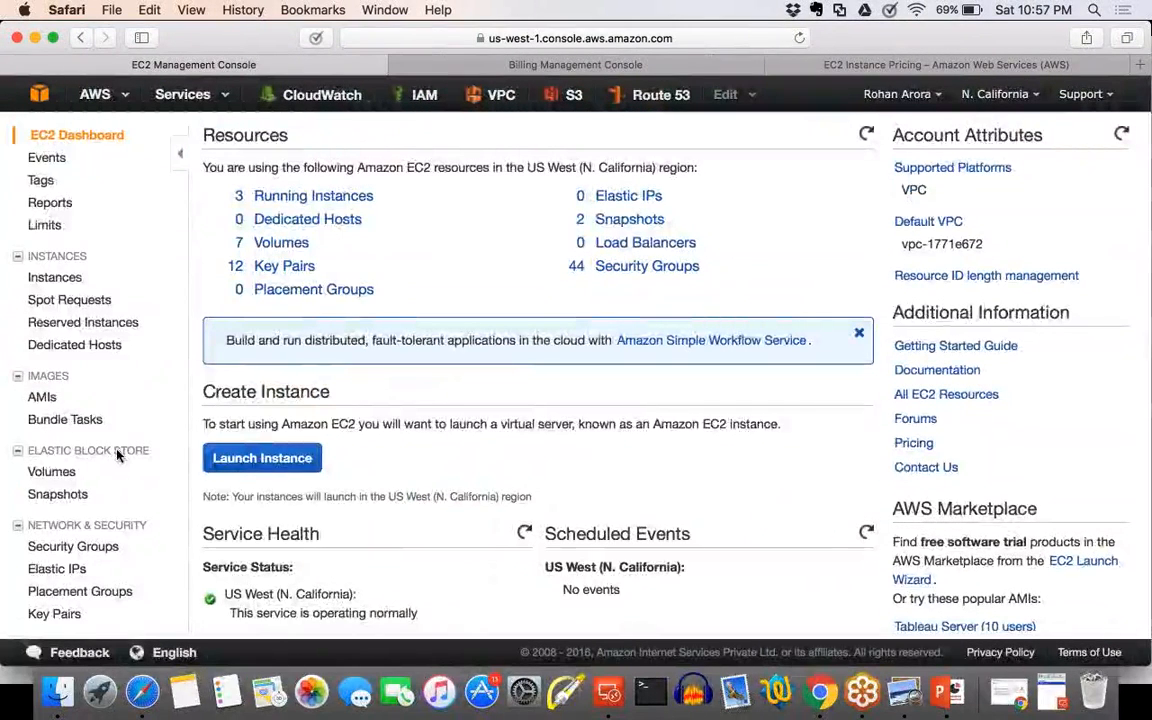
click(38, 98)
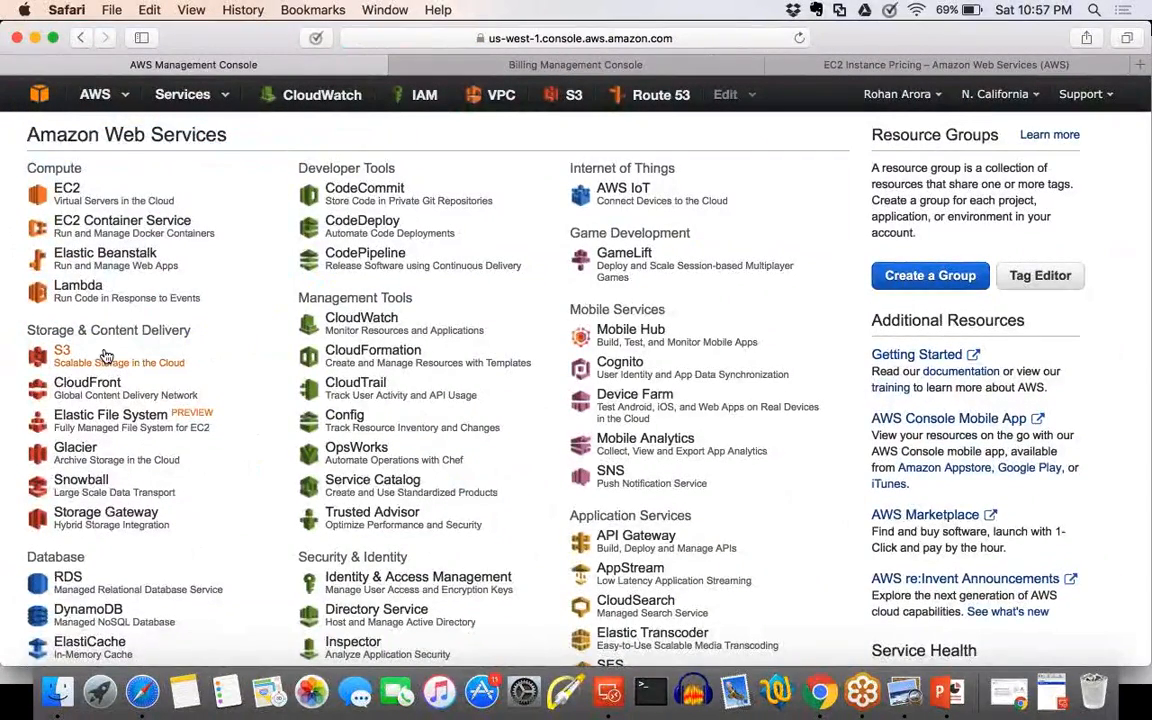
scroll(106, 356, up, 2)
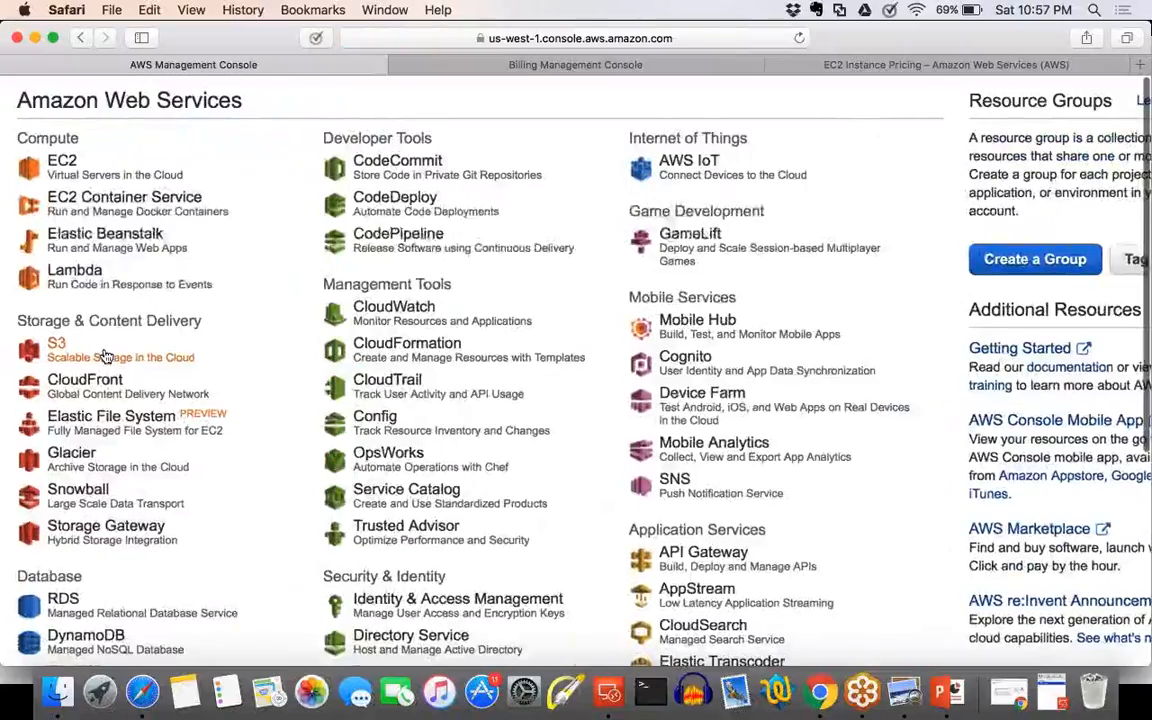
scroll(106, 356, up, 3)
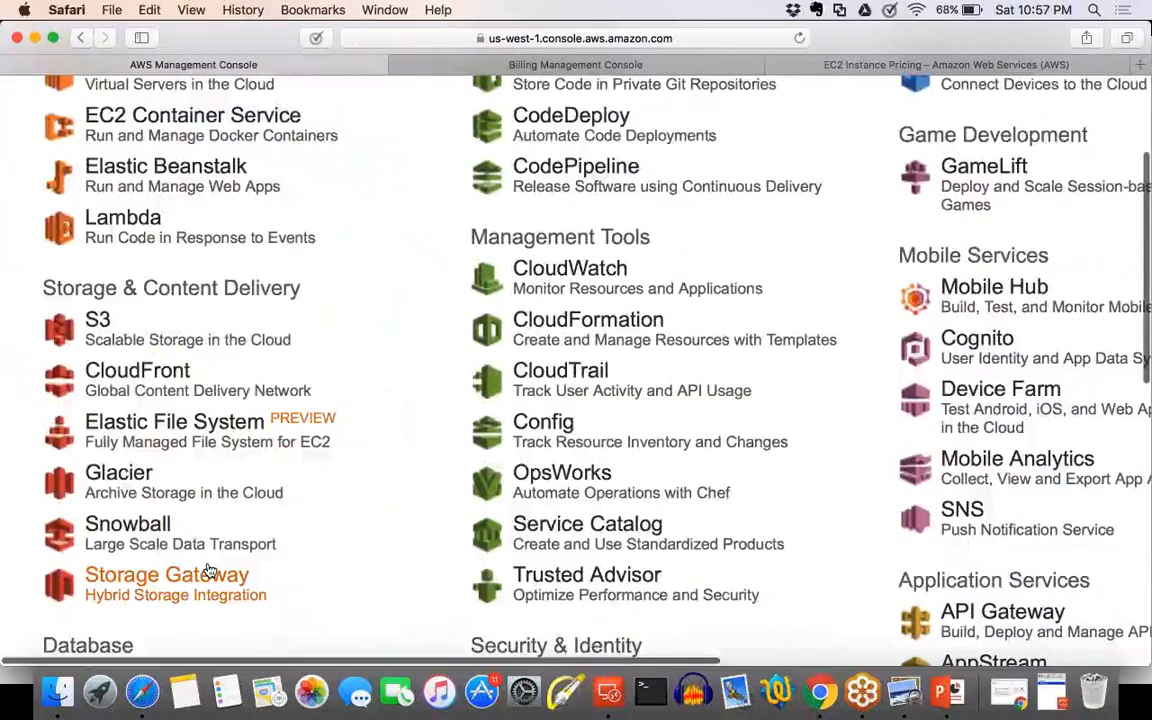
scroll(208, 569, down, 5)
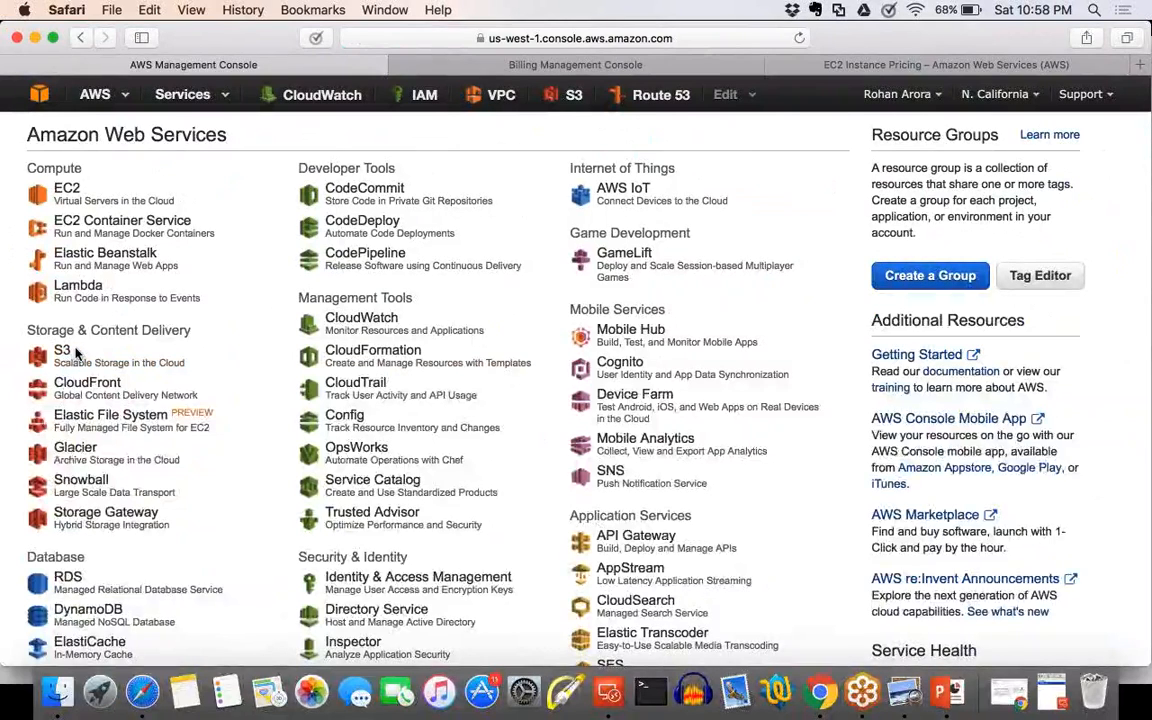
Switch to Finder, search all files for "s3" and look through the results for the S3 presentation.
click(56, 692)
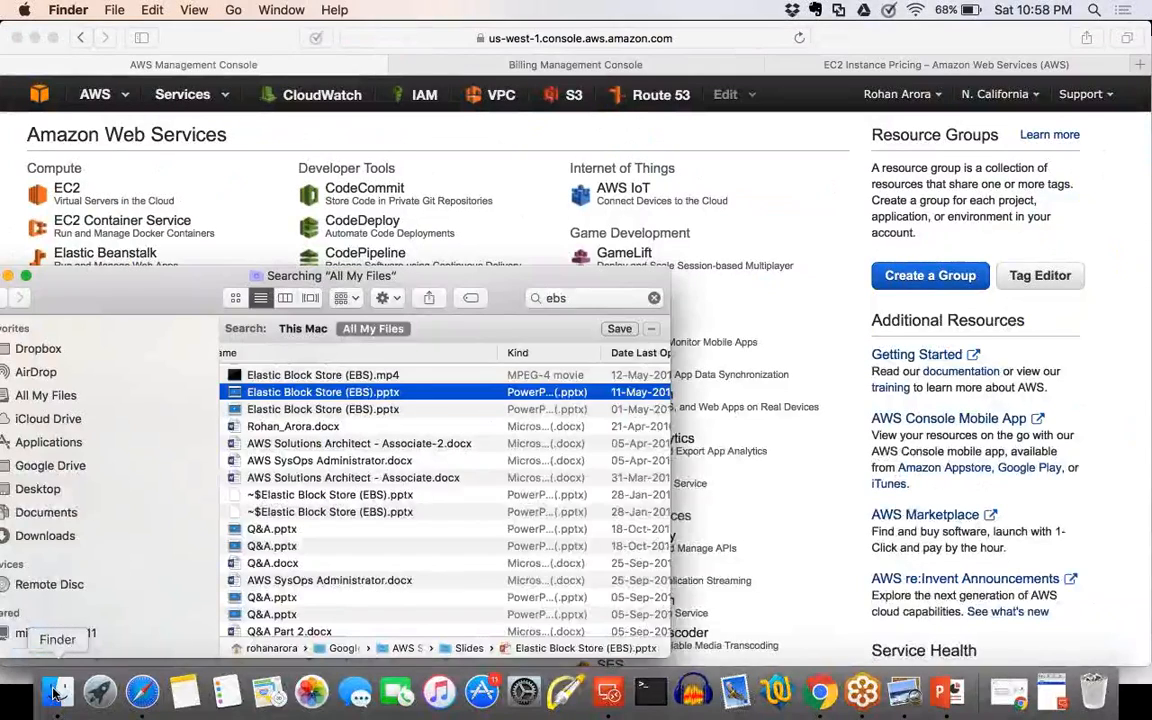
drag(580, 298, 399, 305)
text(s3)
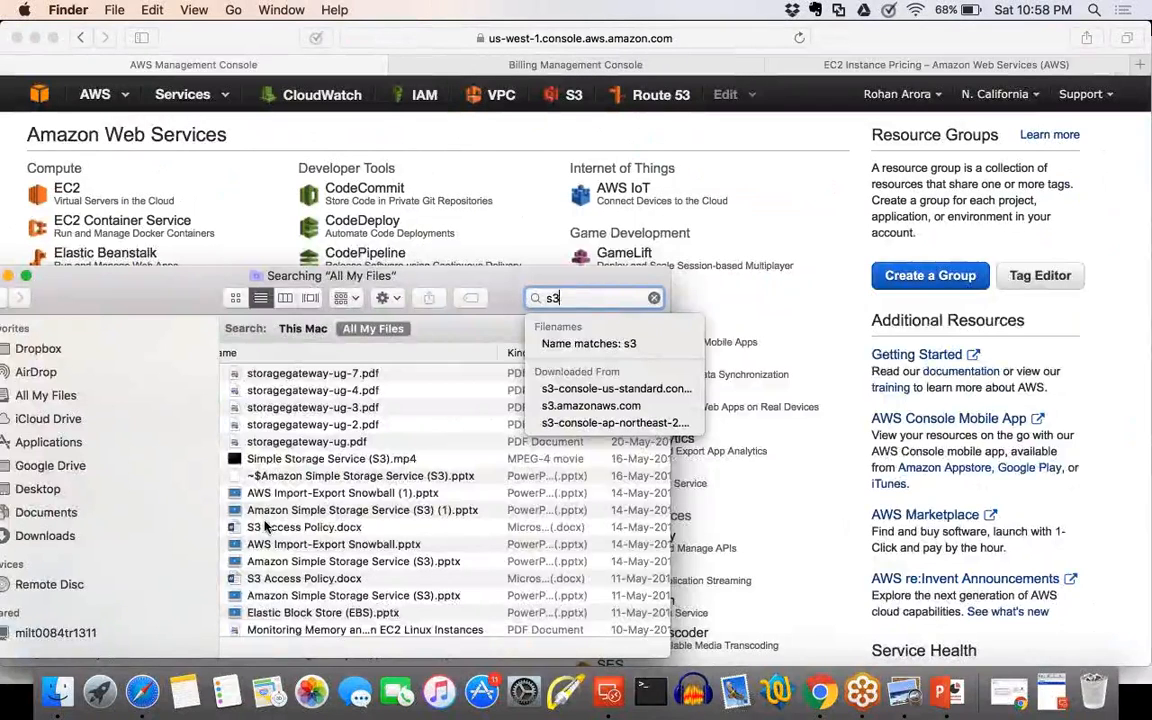
scroll(265, 527, down, 5)
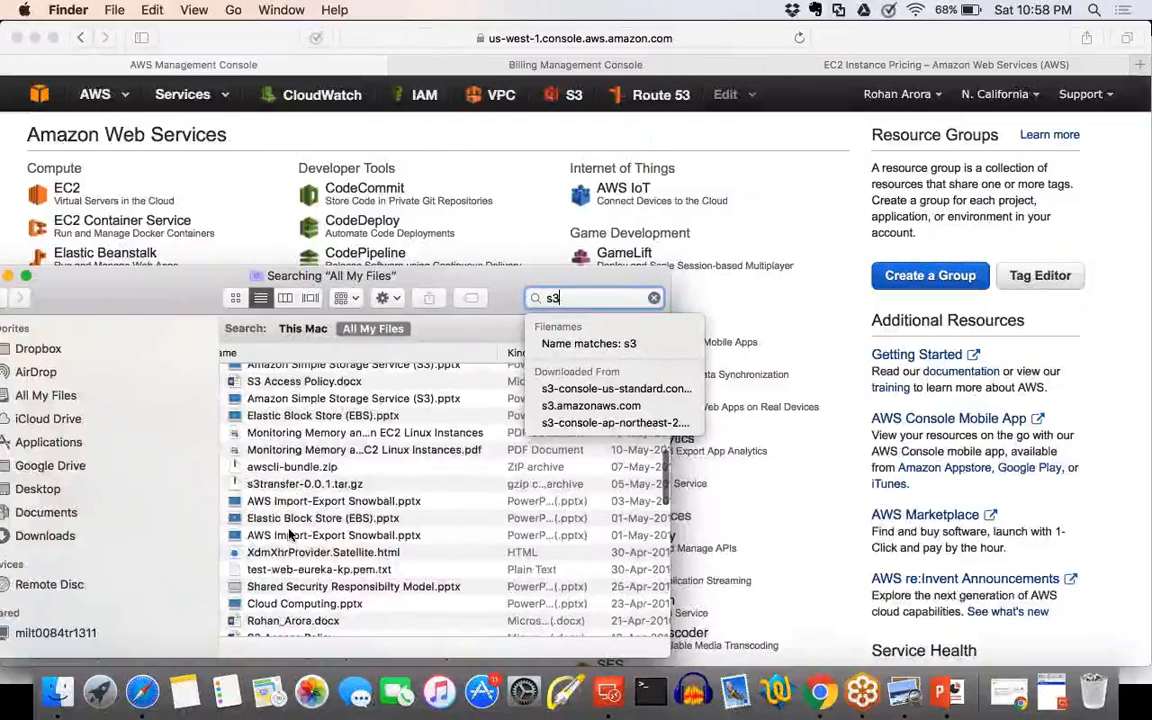
scroll(300, 535, up, 3)
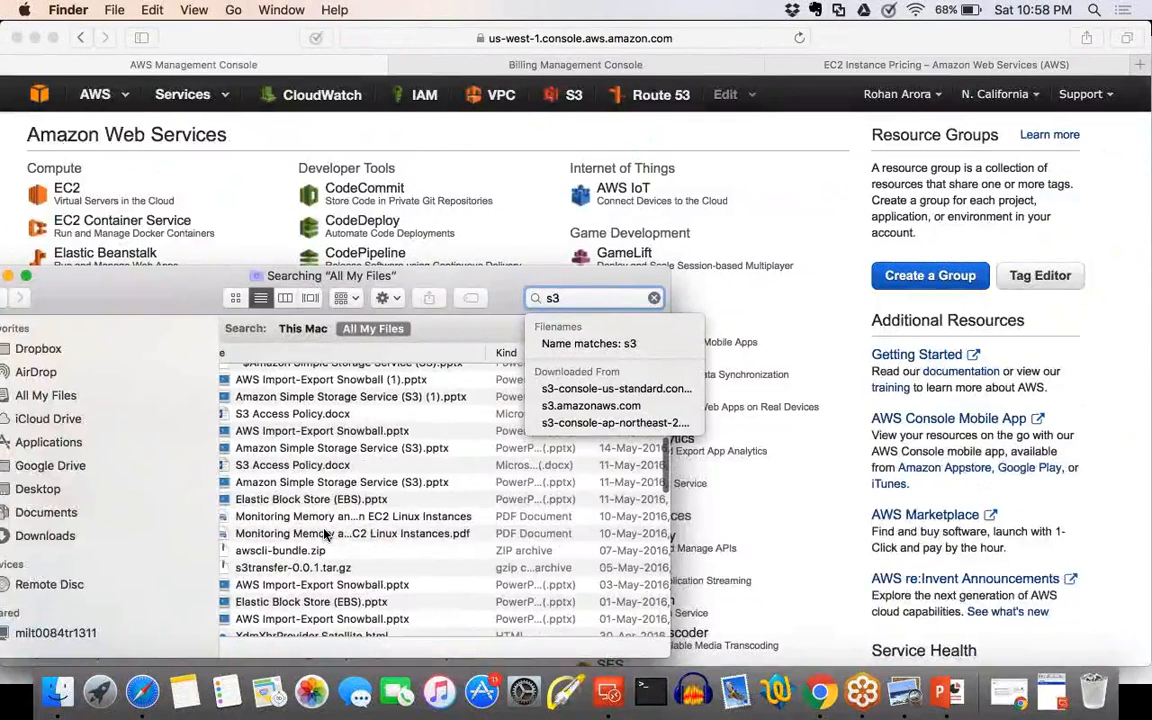
scroll(323, 535, down, 5)
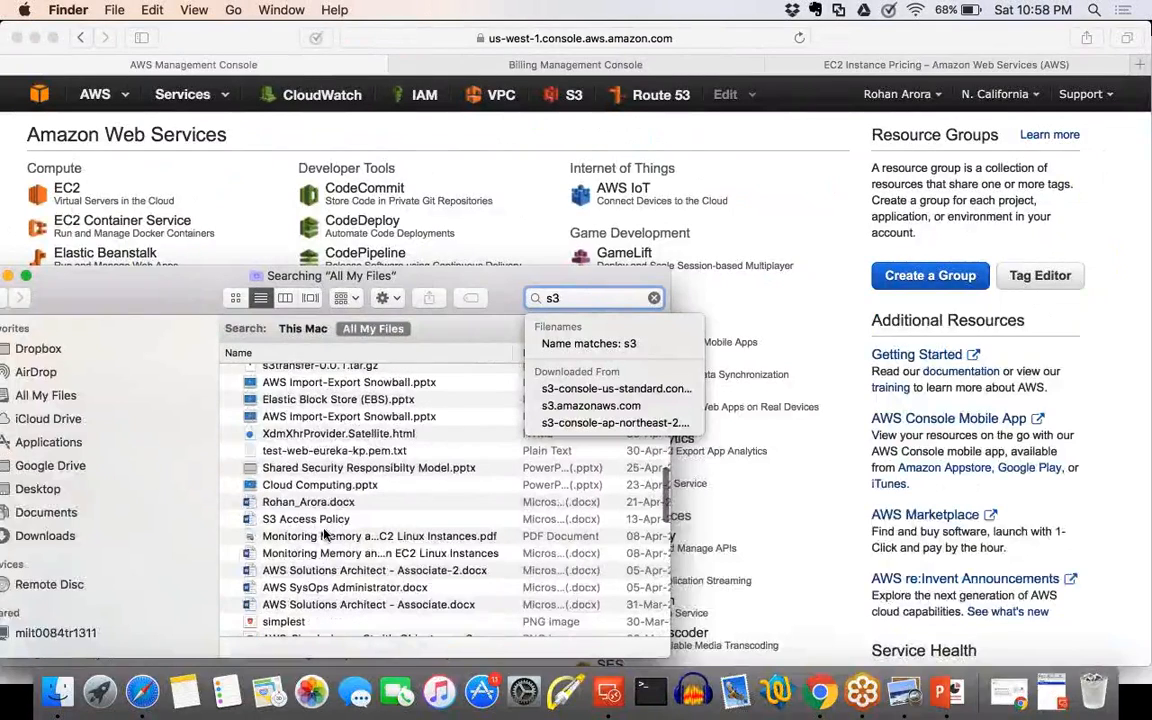
scroll(323, 535, down, 2)
scroll(323, 535, down, 5)
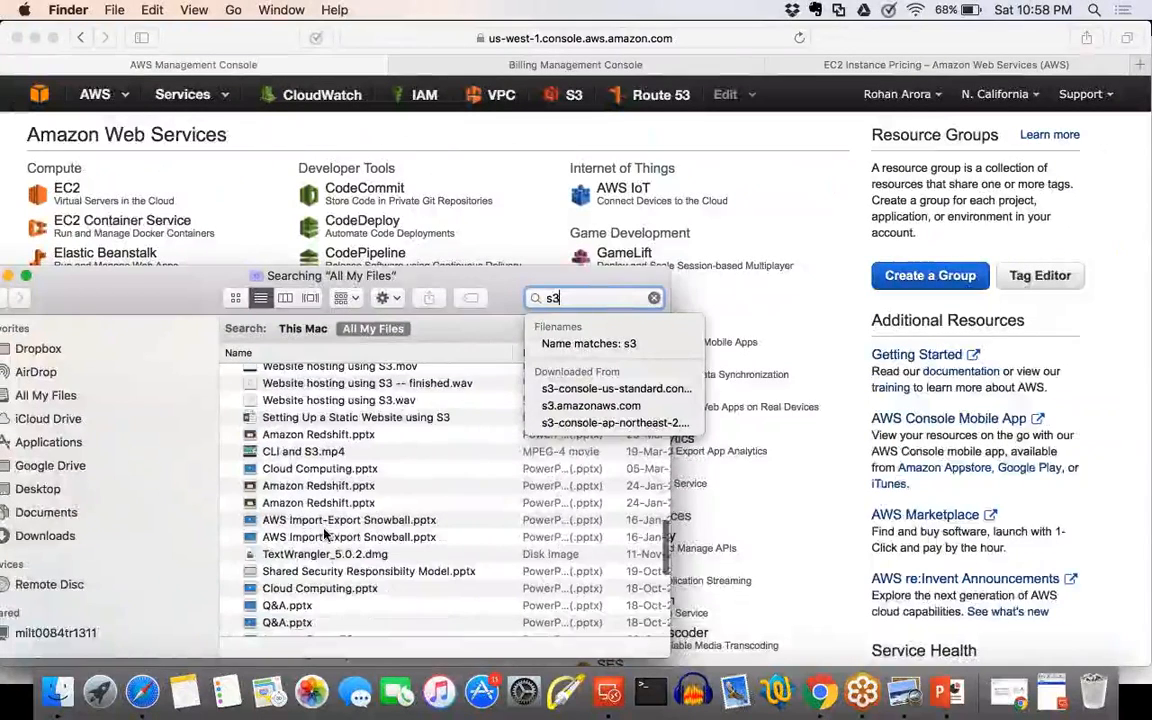
scroll(323, 535, down, 5)
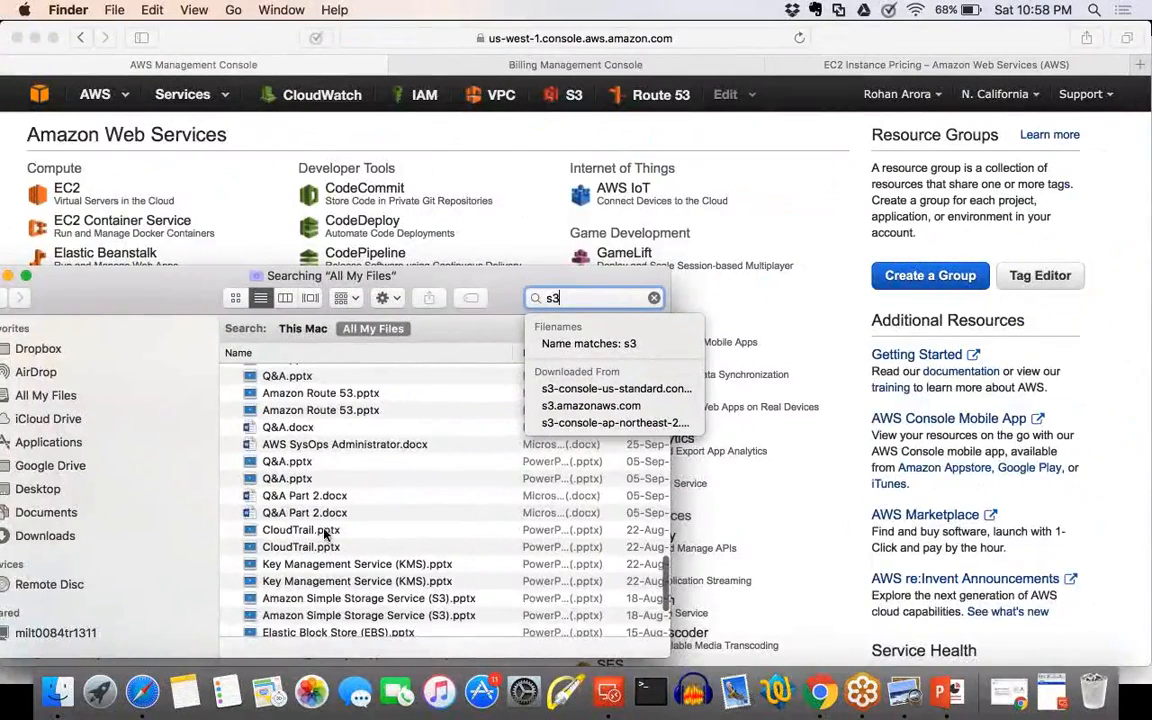
scroll(323, 535, down, 4)
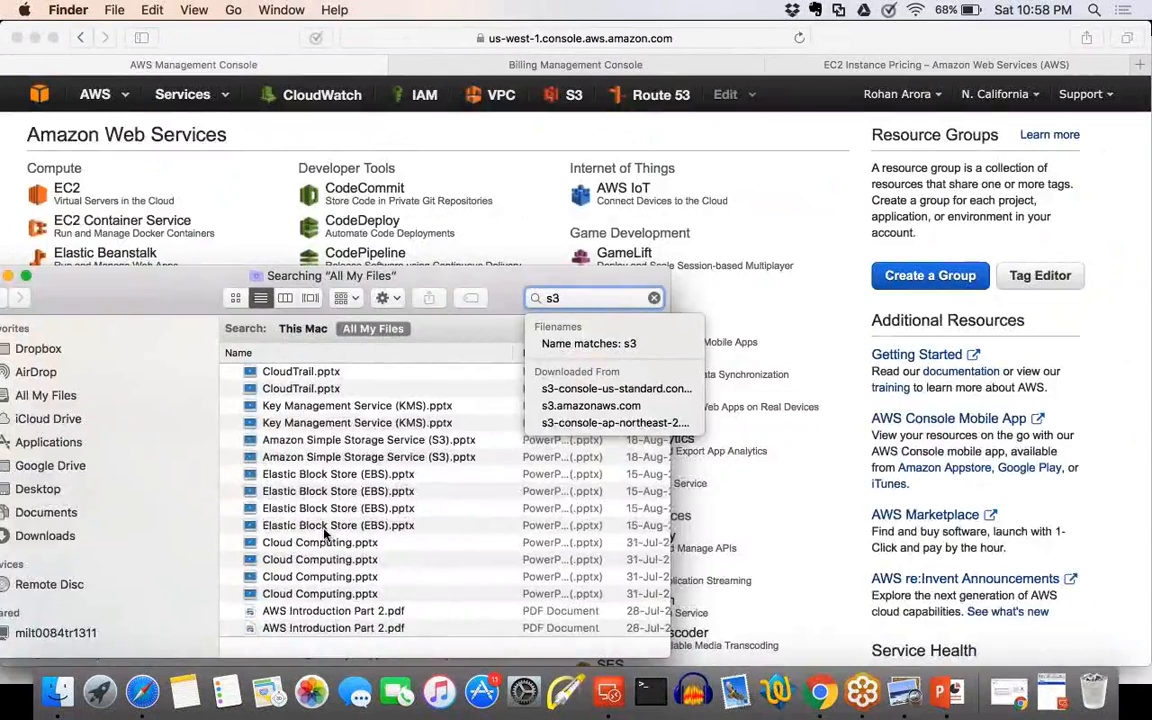
scroll(323, 535, up, 1)
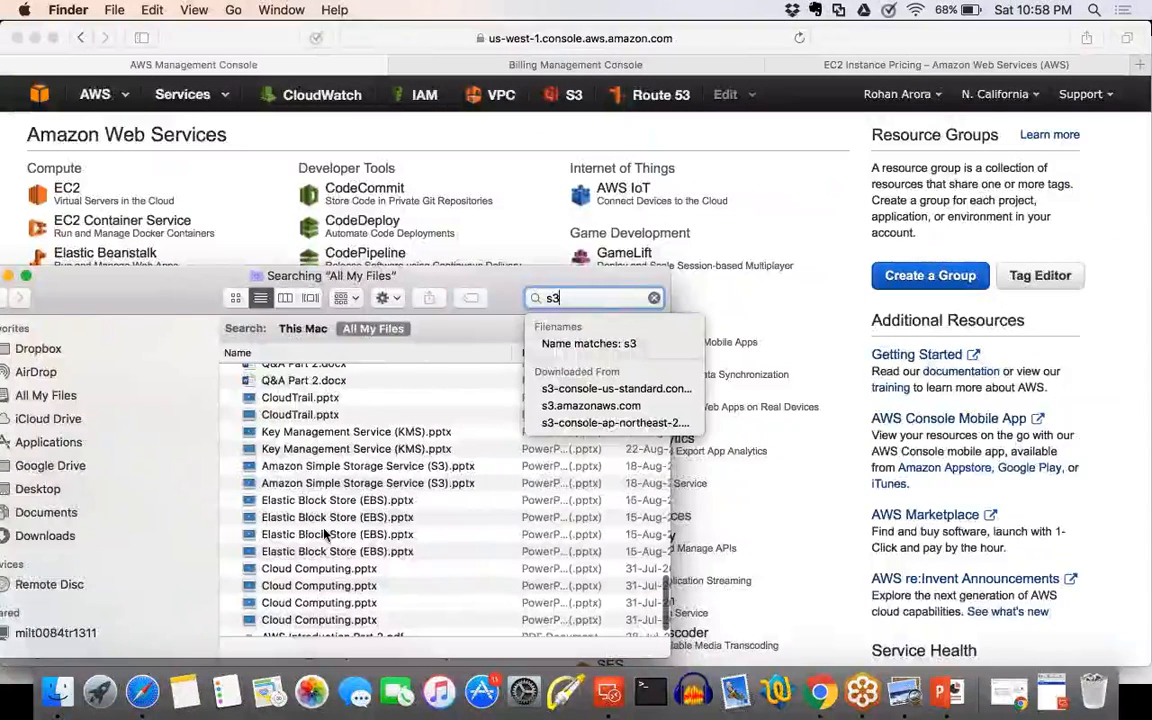
Change the file search to "simple storage" and look through the results.
click(560, 298)
key(BackSpace)
text(imple s)
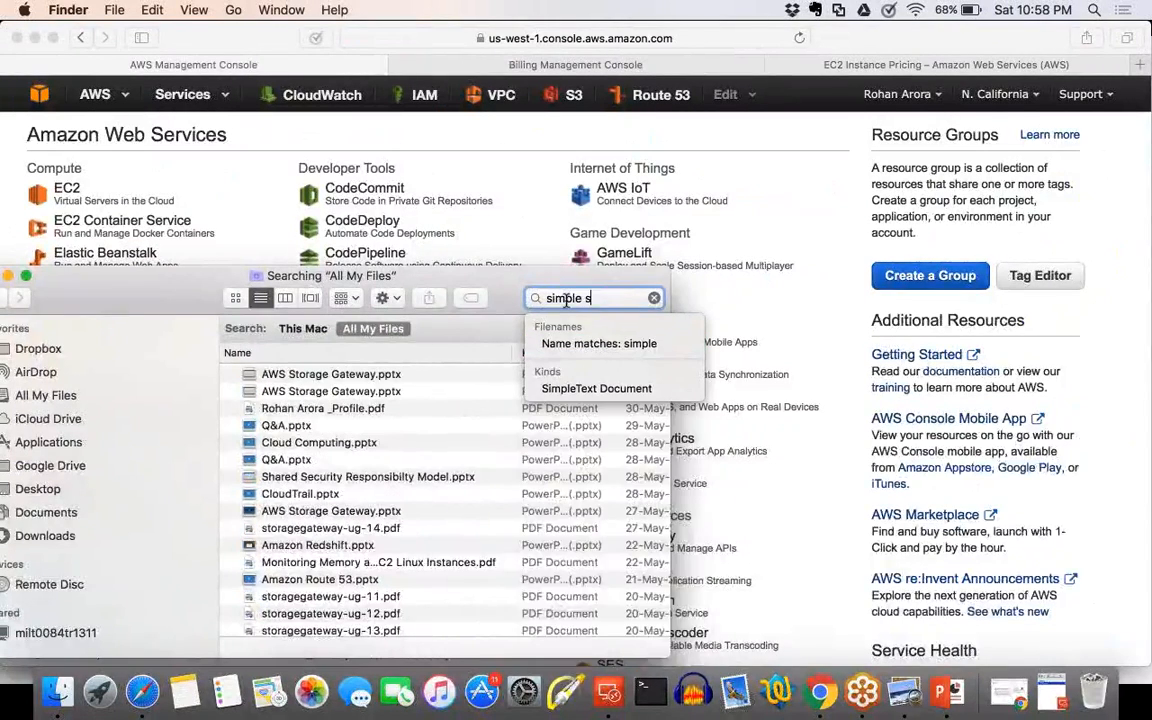
text(torage)
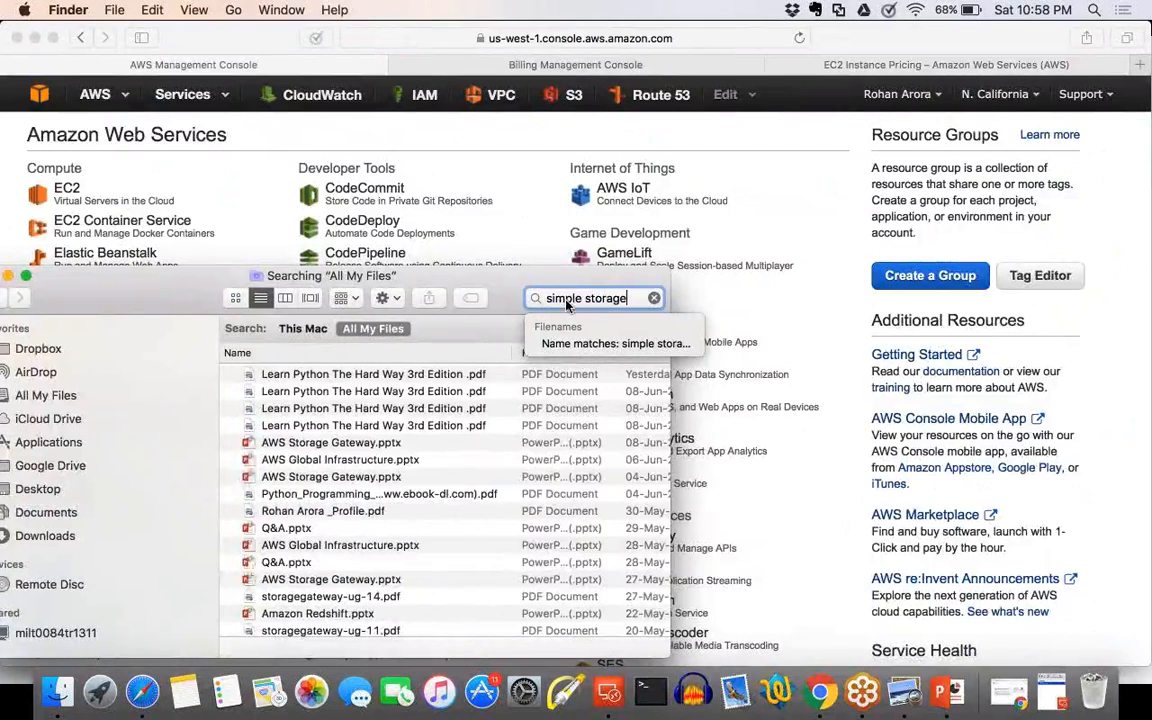
scroll(412, 536, down, 1)
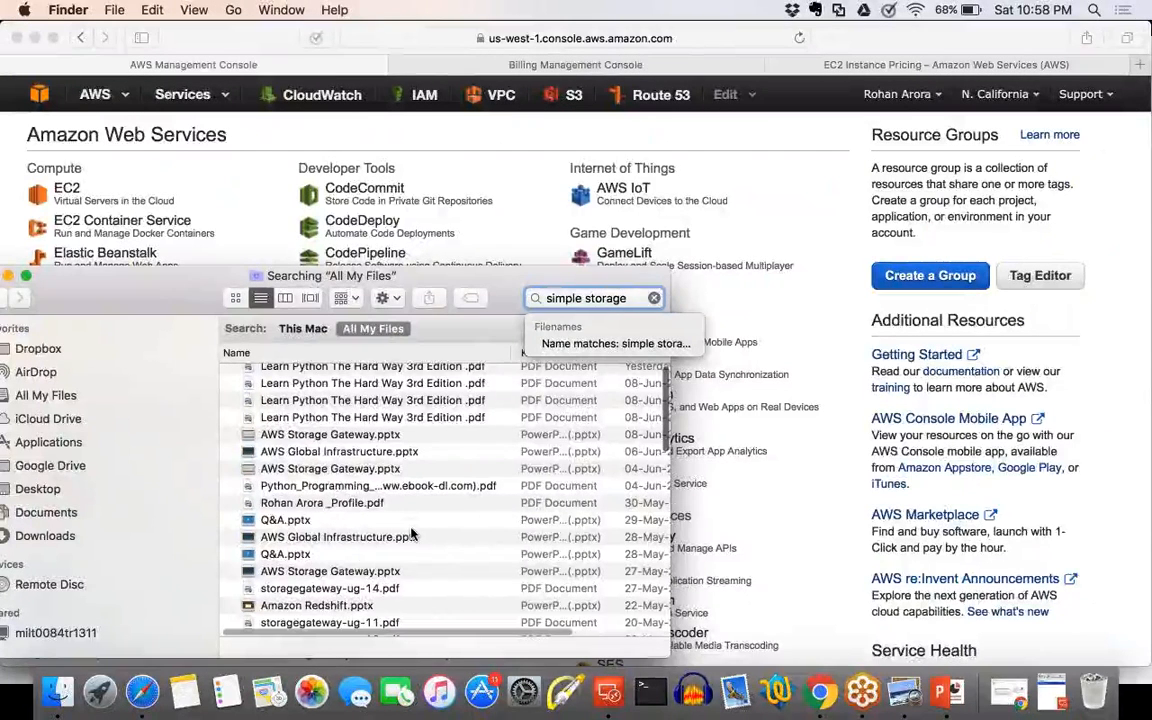
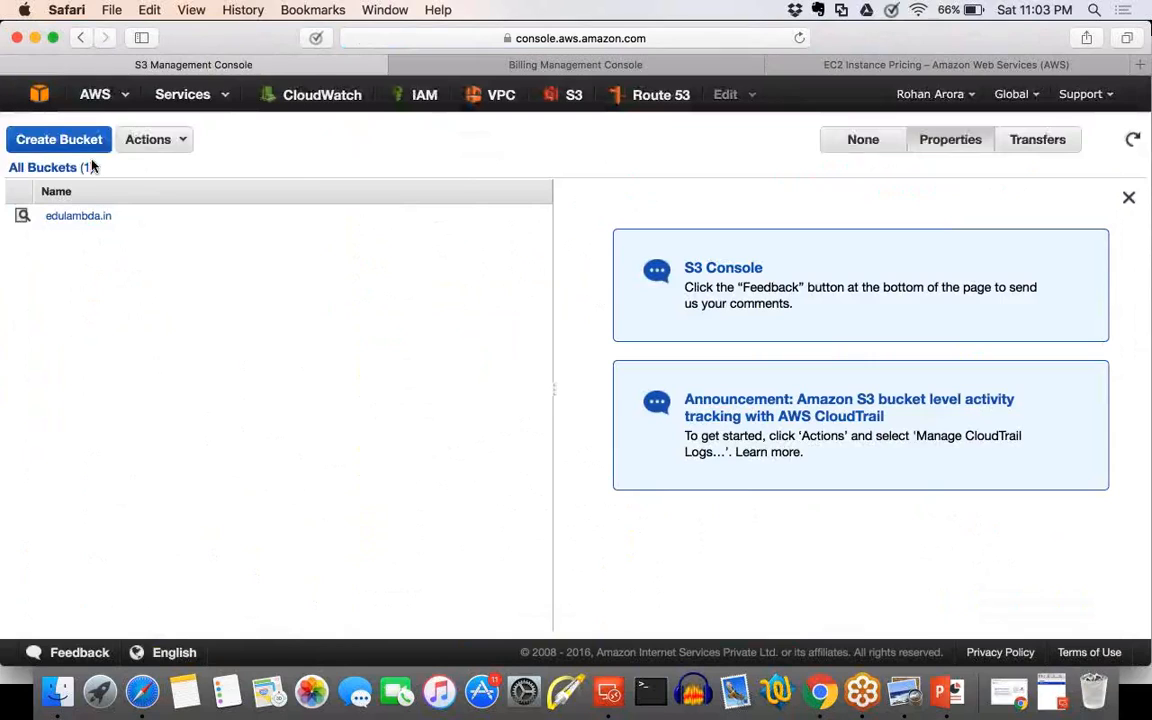
Start creating a new S3 bucket and look over its naming and region options.
scroll(92, 166, up, 1)
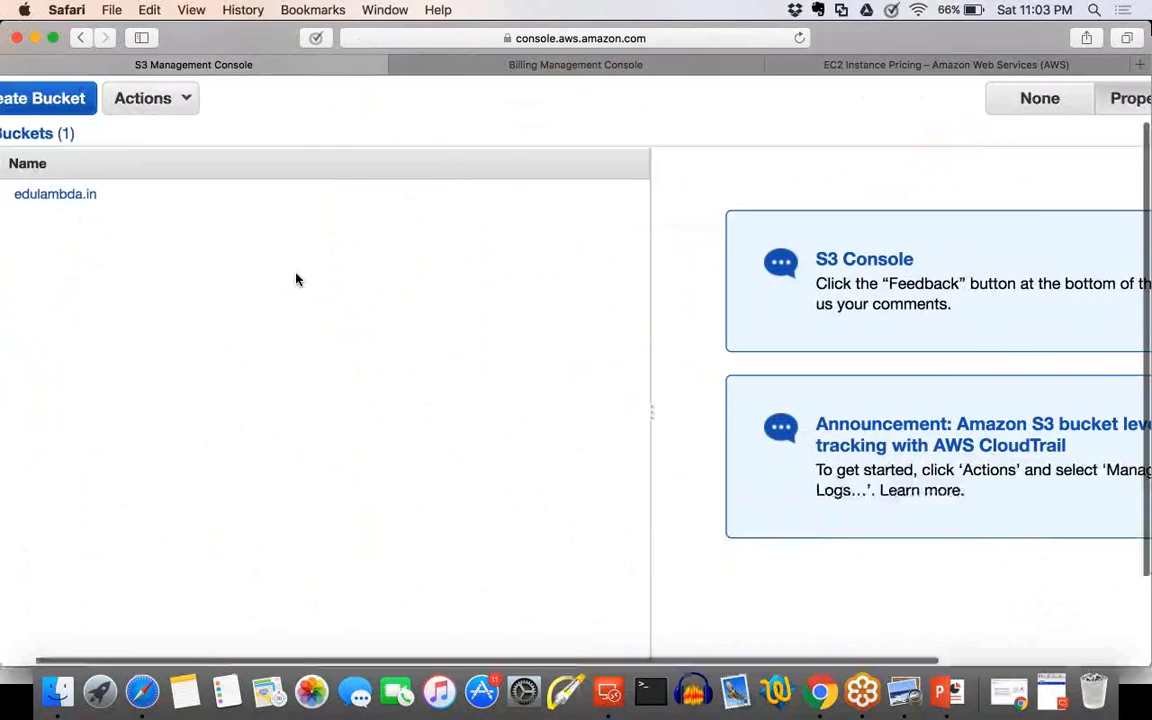
scroll(296, 281, up, 2)
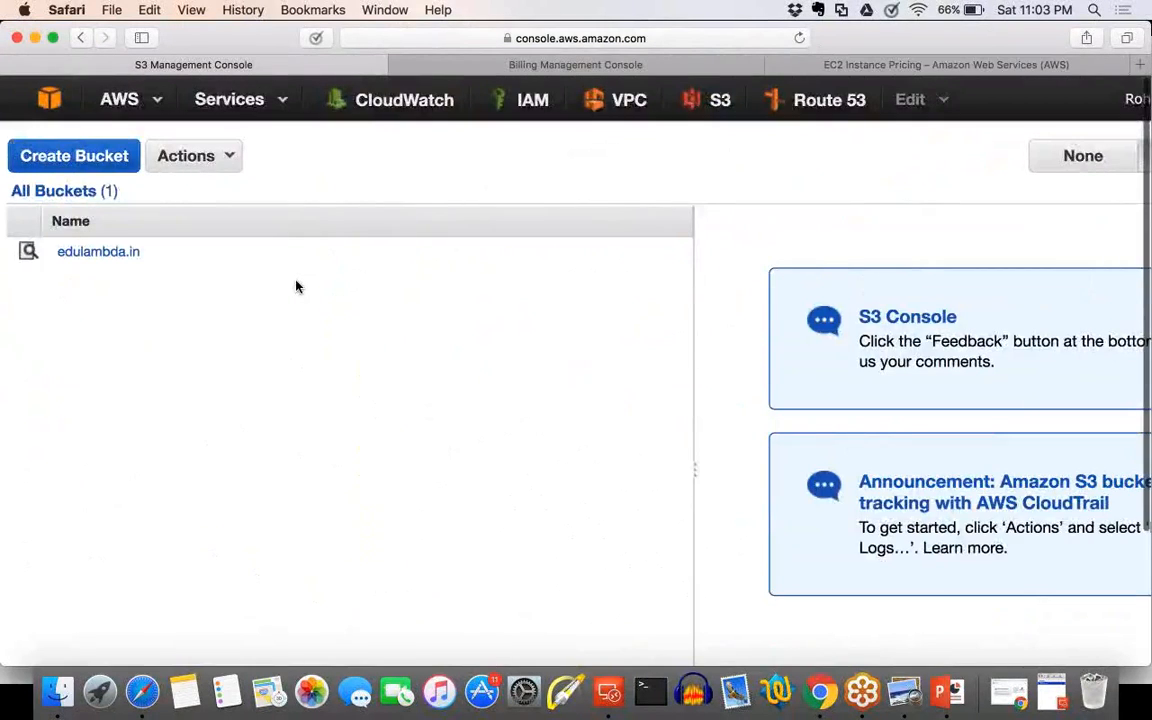
click(113, 159)
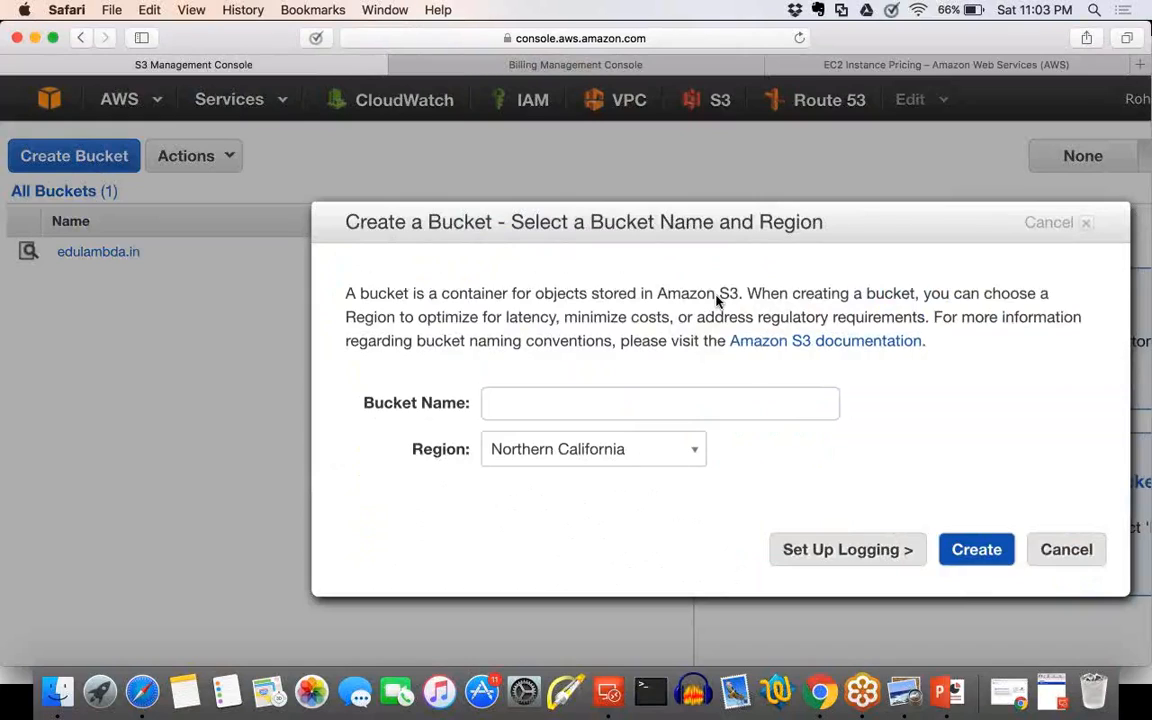
scroll(717, 301, down, 1)
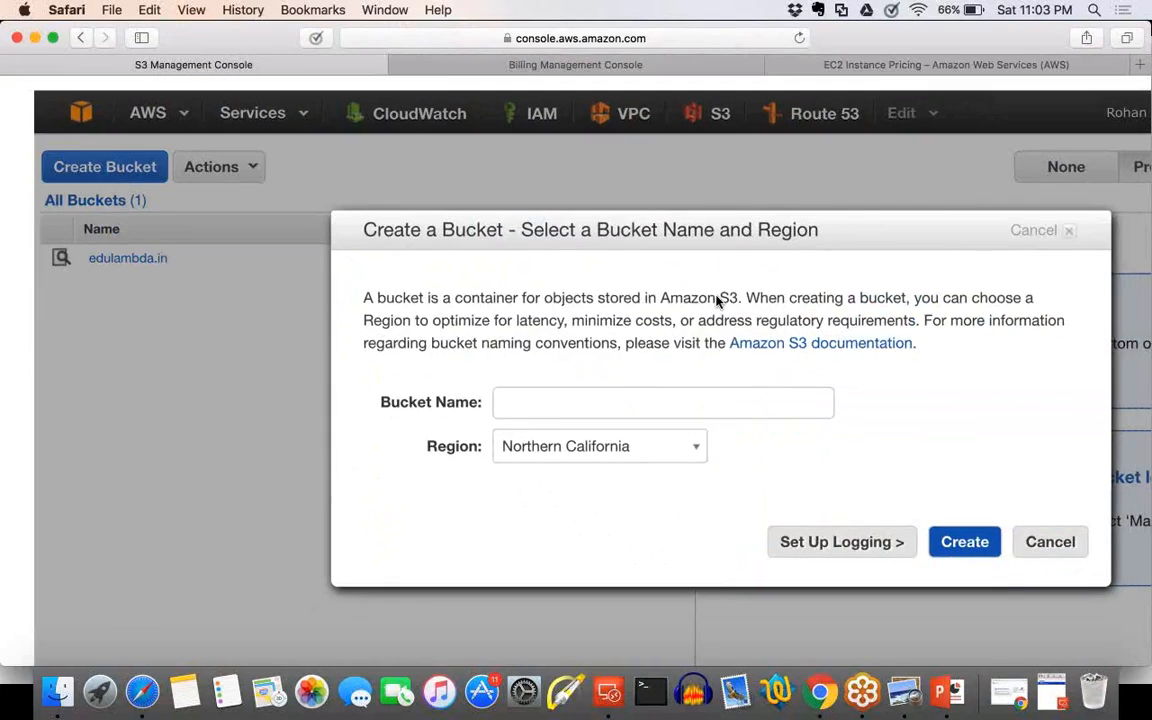
scroll(717, 301, down, 2)
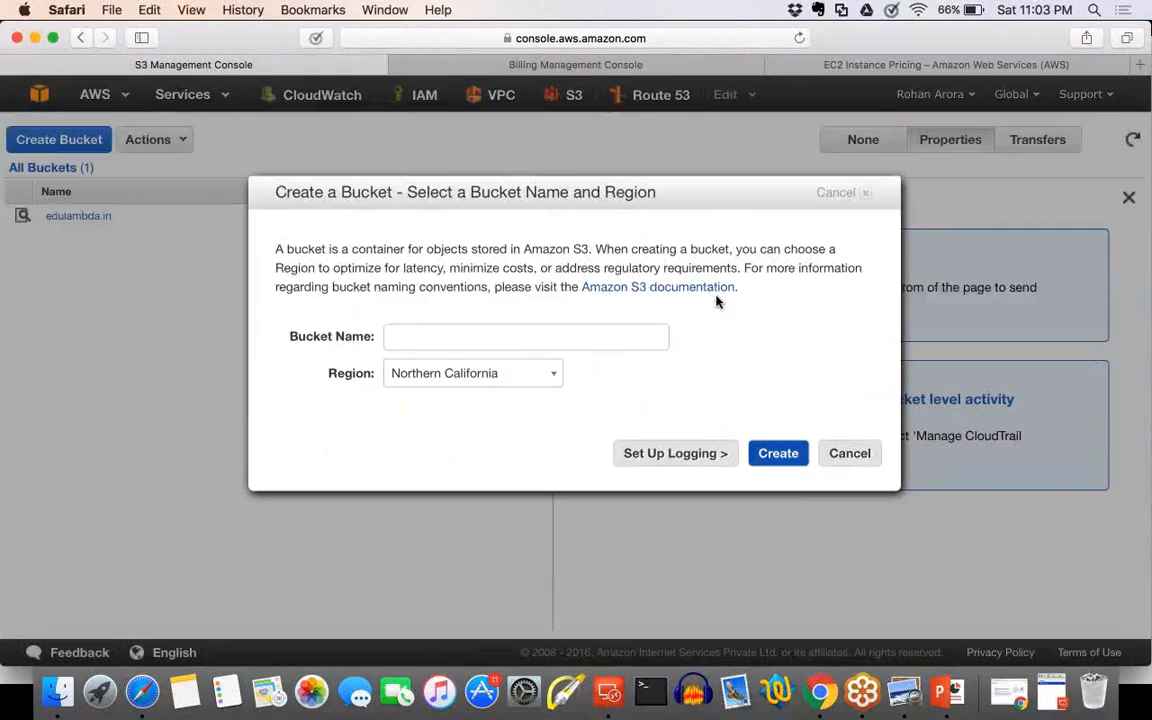
scroll(676, 349, up, 2)
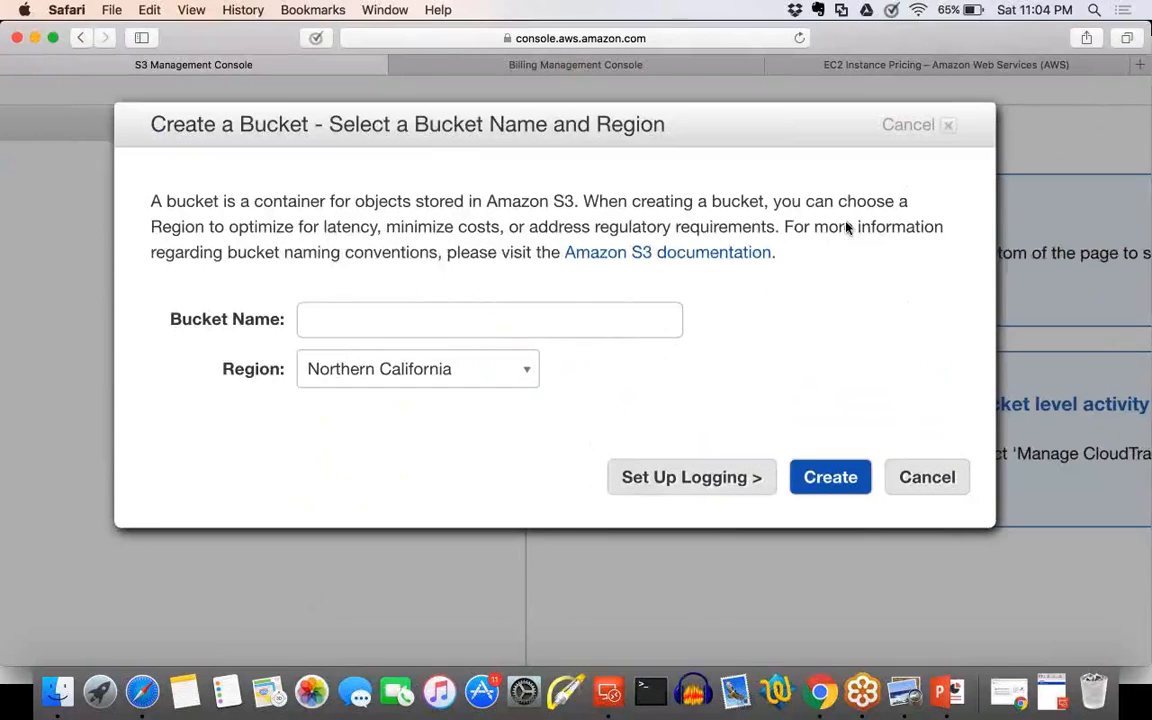
Try to create the bucket as "test" in the Northern California region and read through the response.
click(492, 304)
text(test)
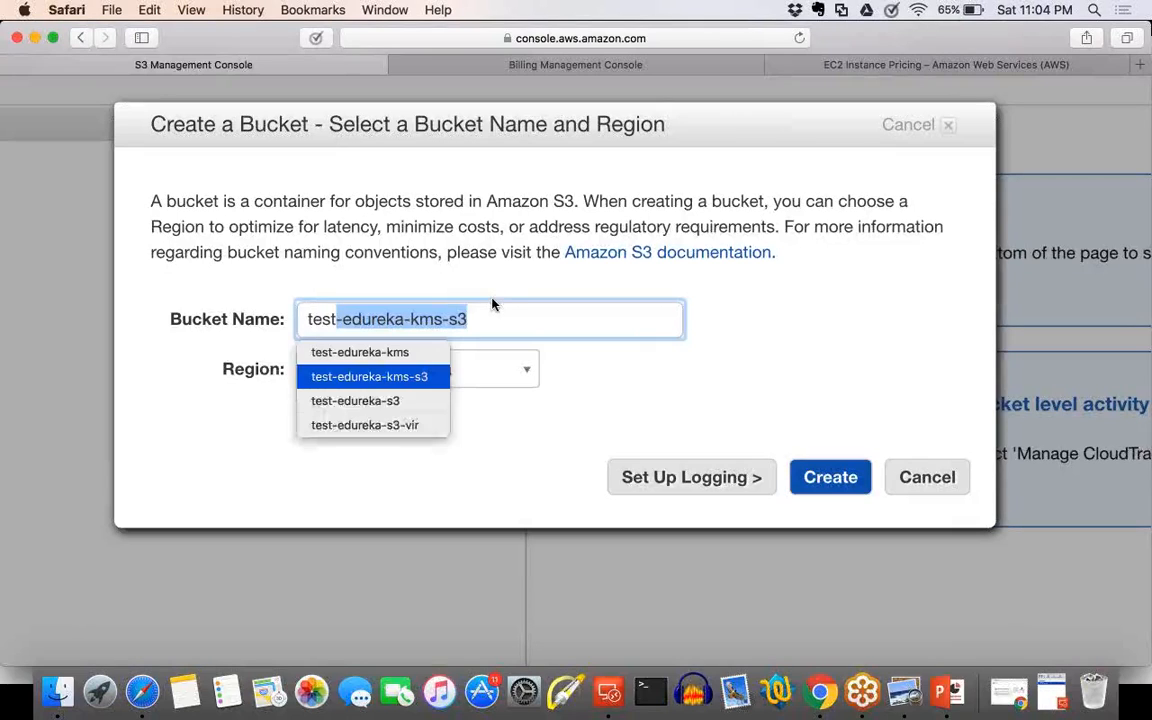
drag(495, 310, 340, 318)
key(BackSpace)
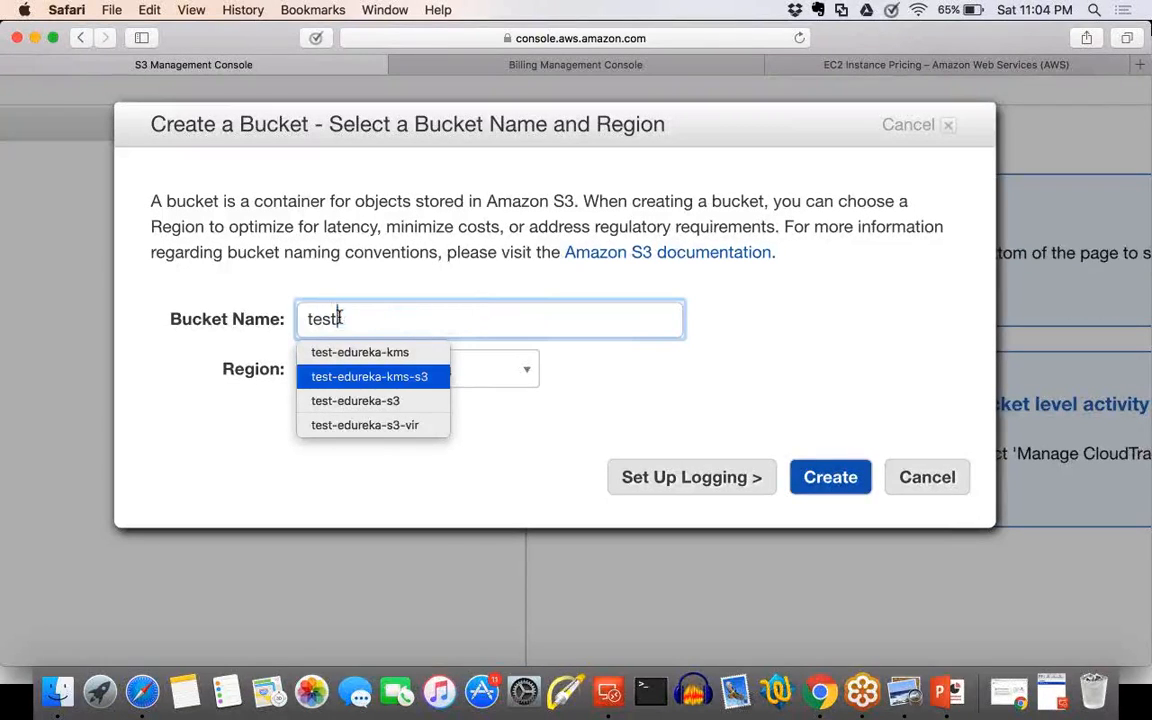
click(476, 441)
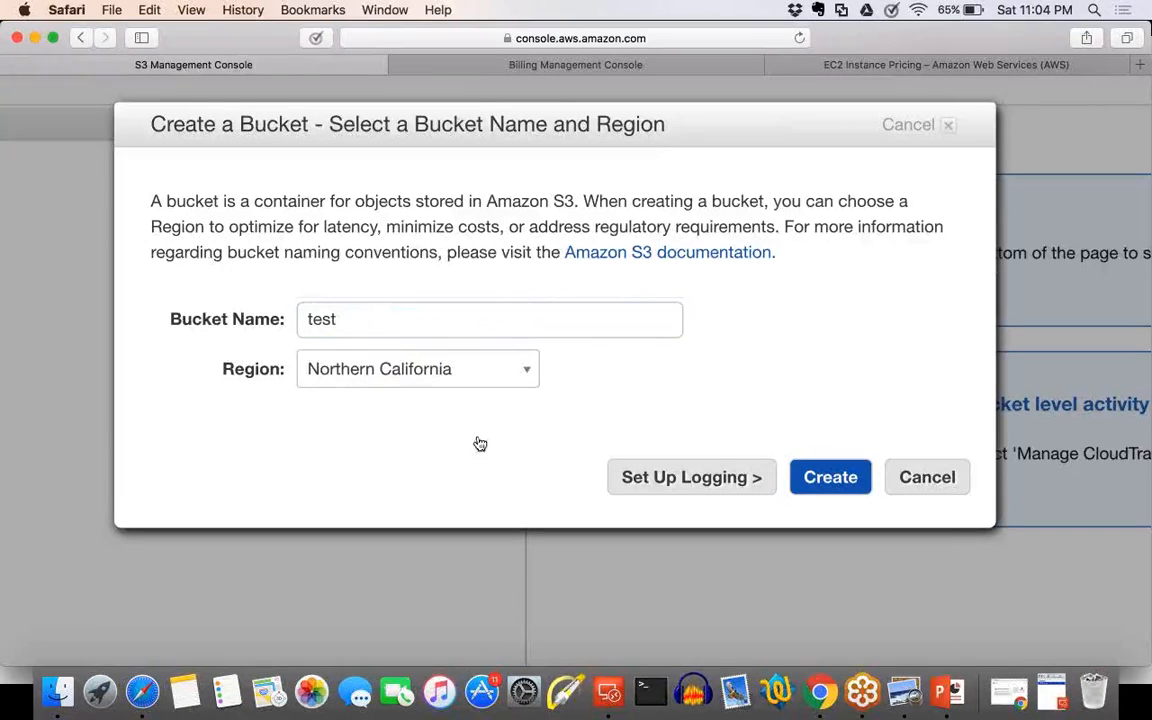
click(808, 485)
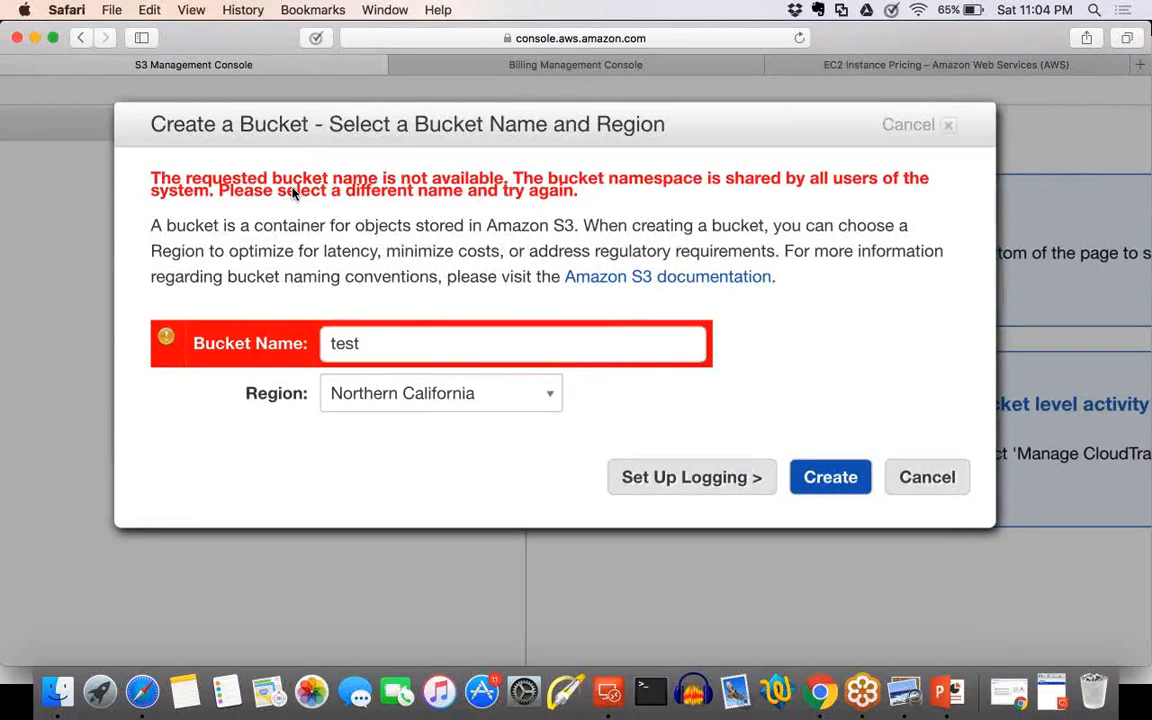
drag(171, 178, 926, 178)
click(596, 185)
click(761, 176)
click(180, 176)
drag(255, 185, 578, 190)
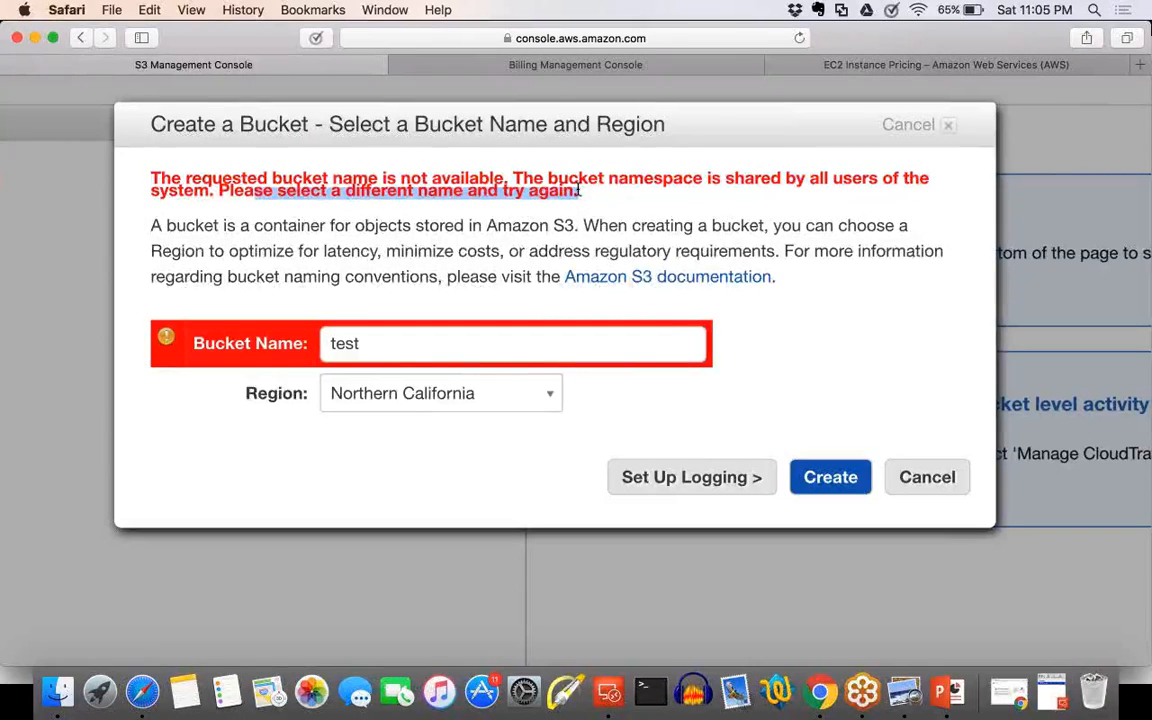
Try to create the bucket as "test03" followed by a space and a first name, and examine the response up close.
drag(360, 343, 310, 342)
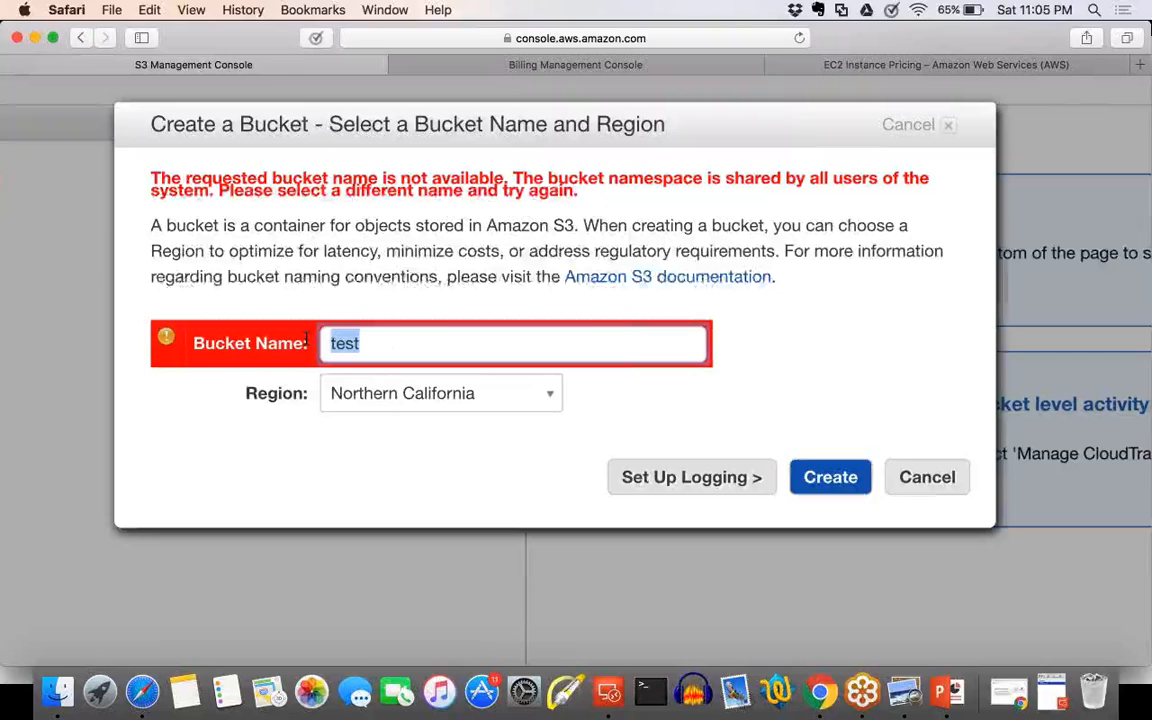
click(363, 345)
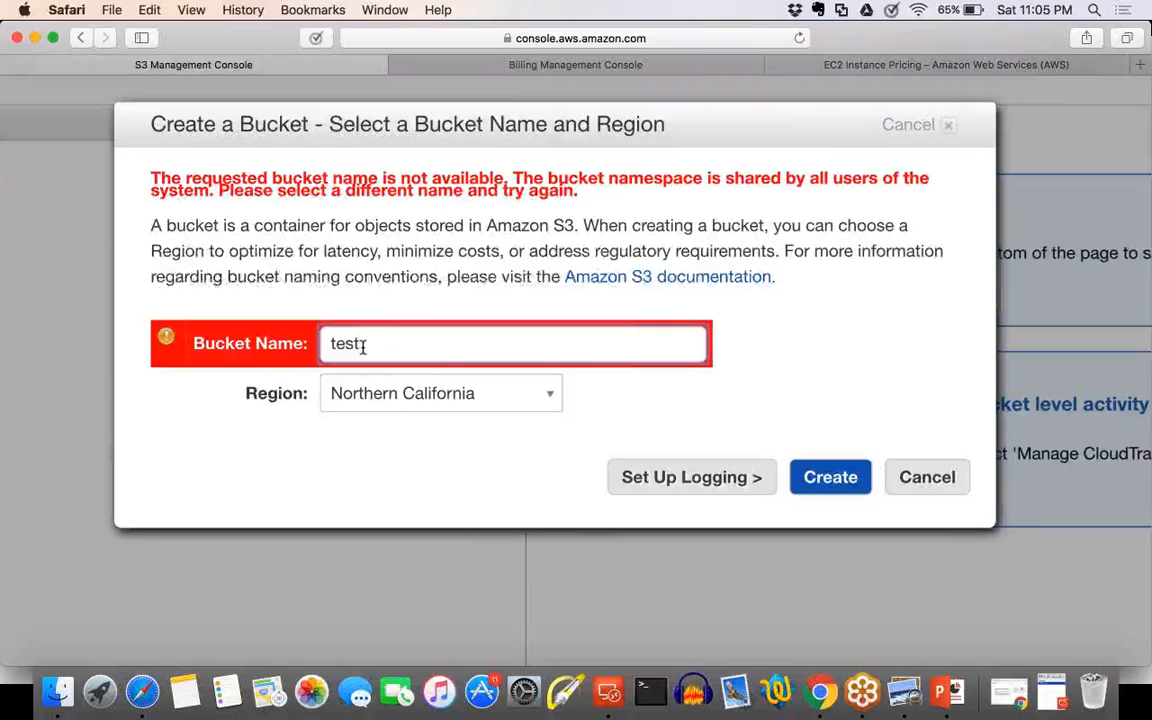
text(03)
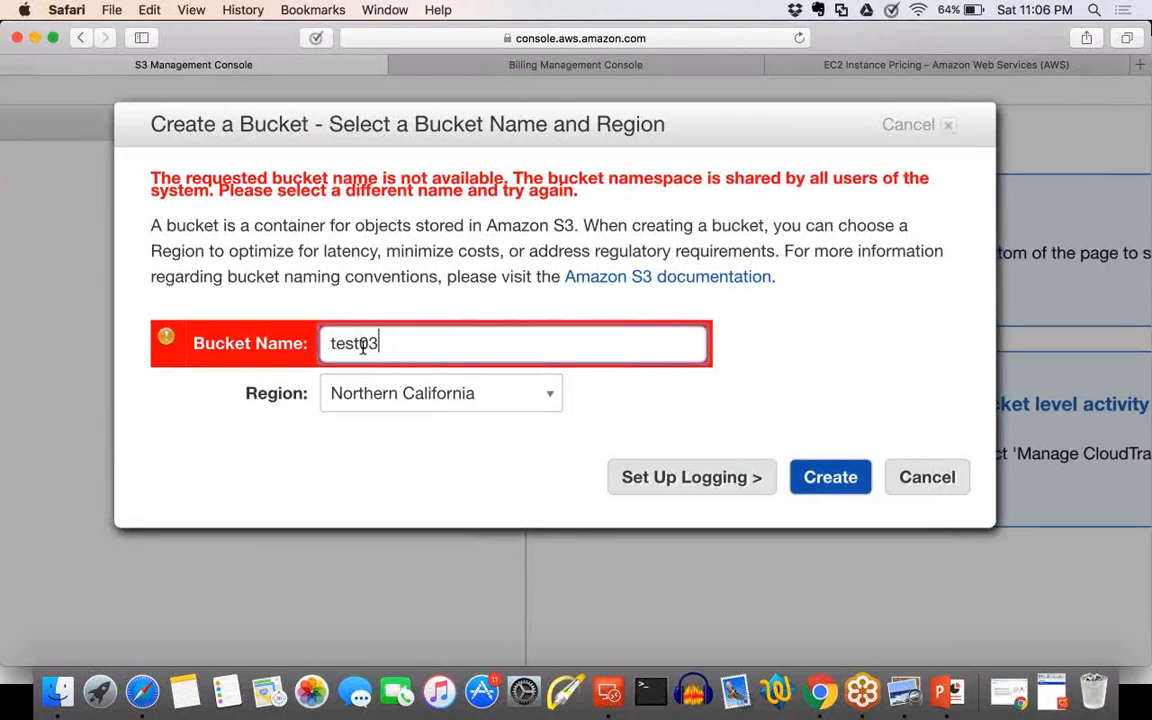
text(-)
key(BackSpace)
key(BackSpace)
text(-)
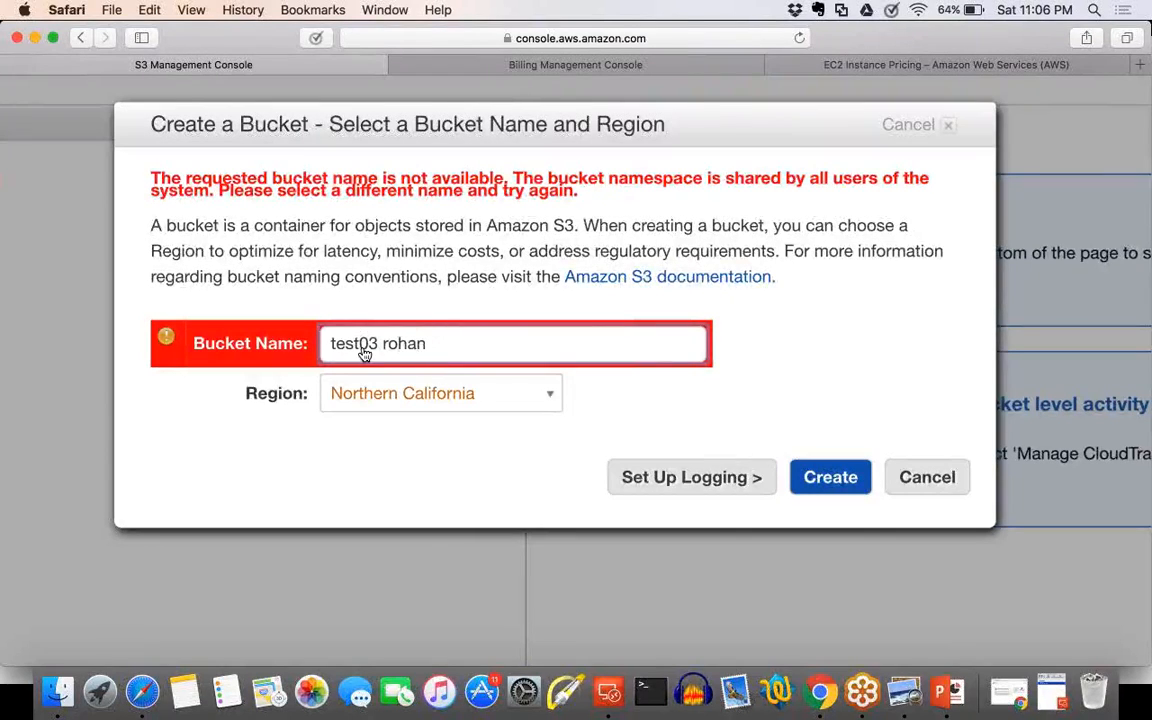
click(830, 478)
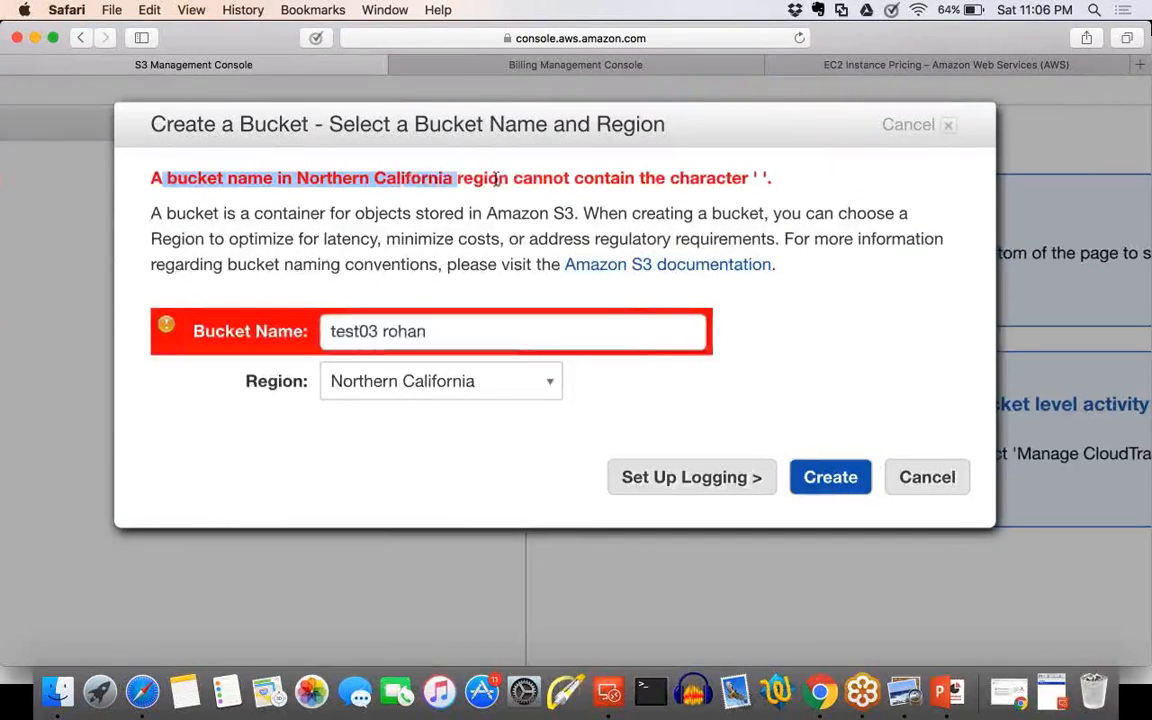
triple_click(797, 178)
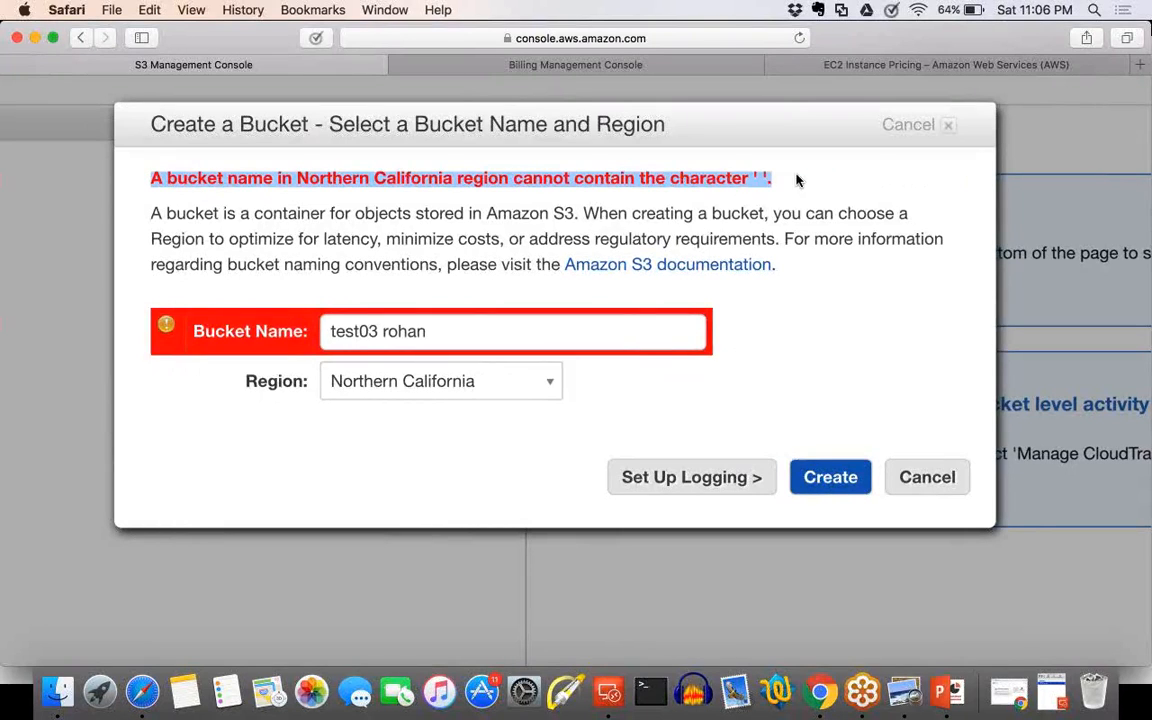
key(super+plus)
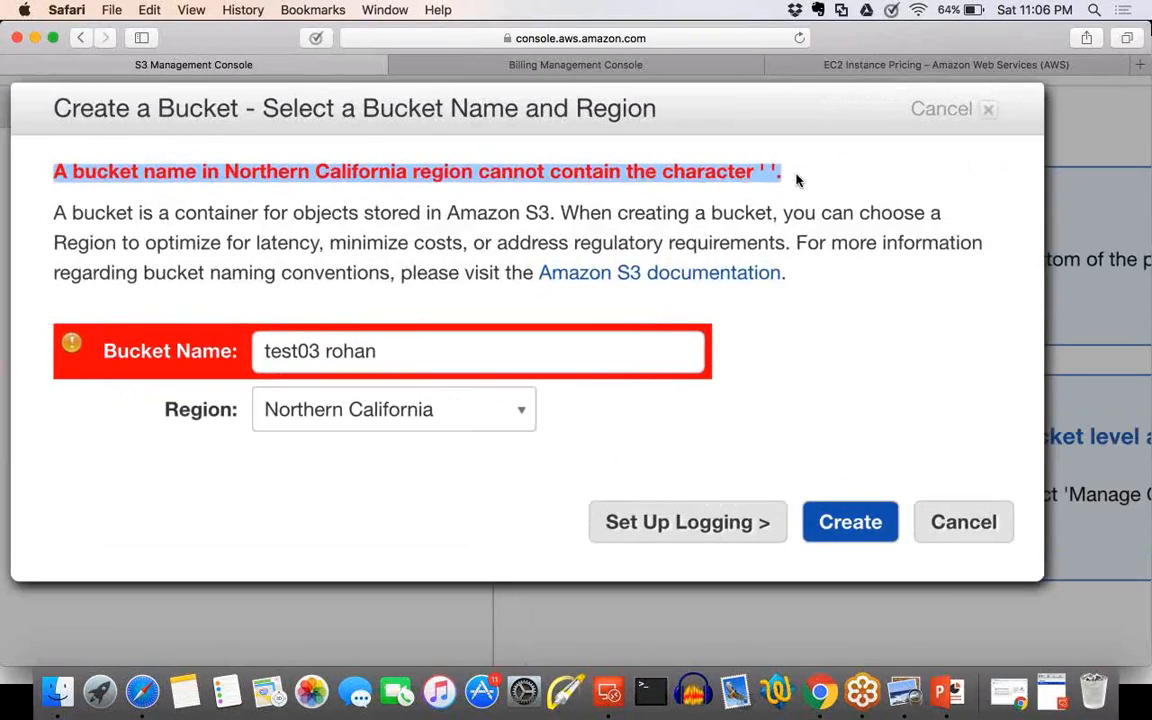
key(super+plus)
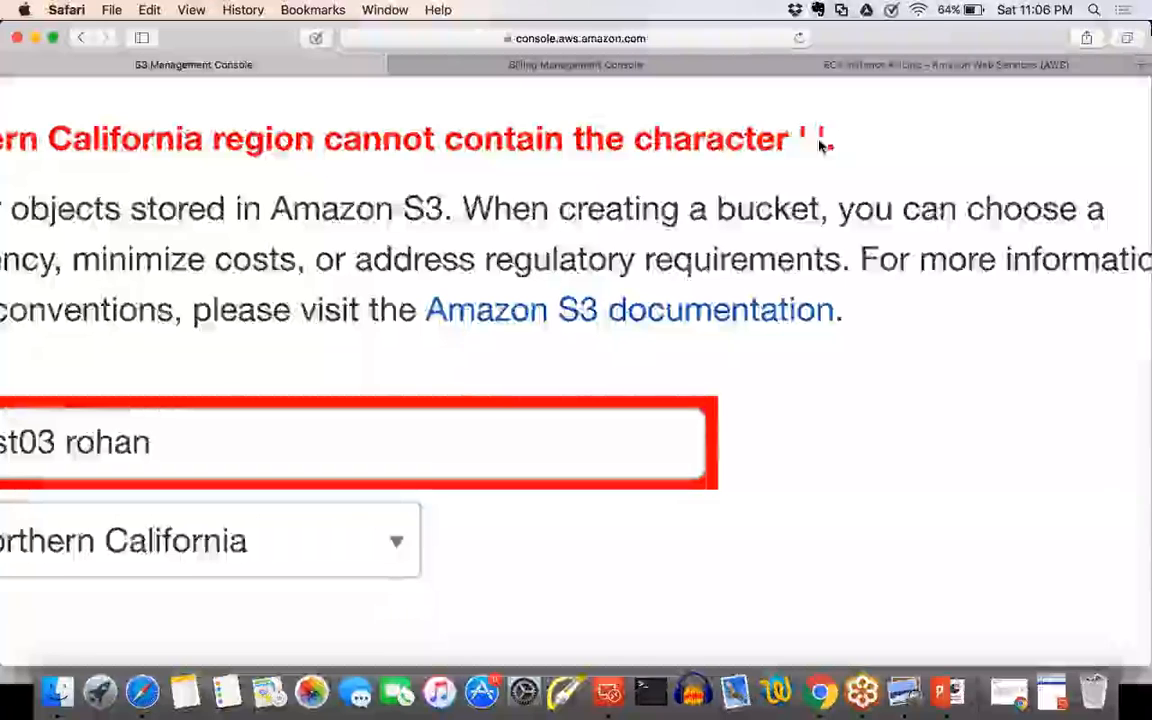
key(super+0)
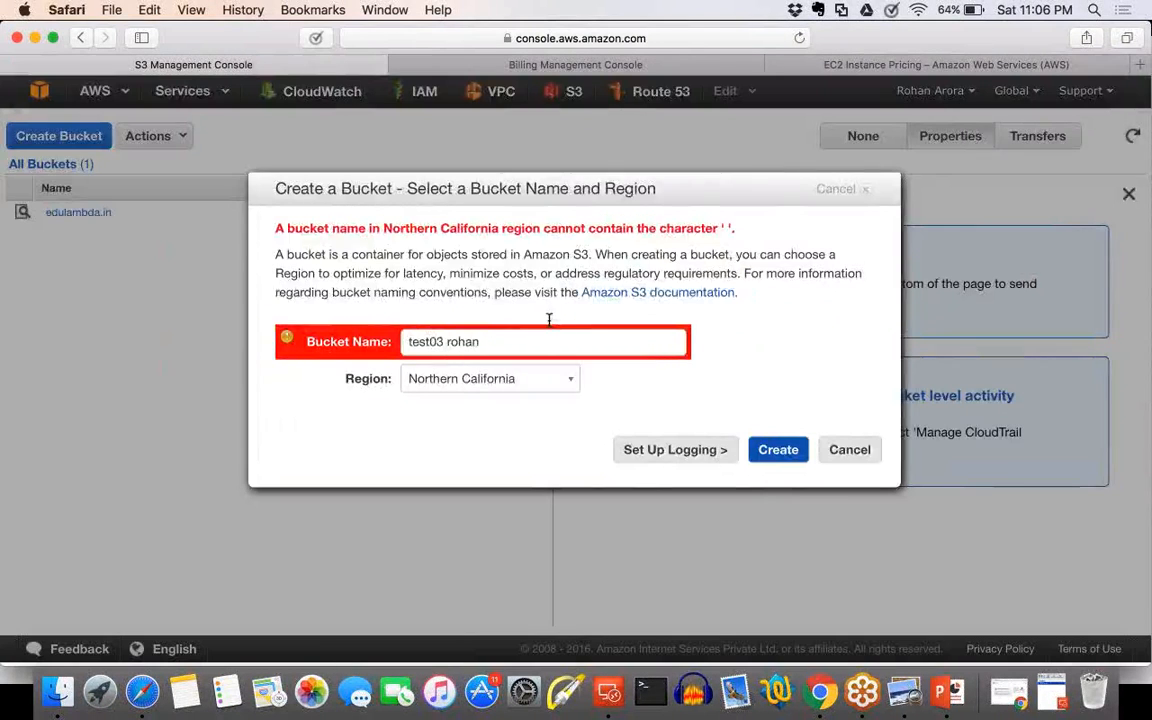
Correct the bucket name to "test03-edureka" and create the bucket in the Northern California region.
key(super+plus)
click(403, 325)
key(BackSpace)
text(-)
double_click(420, 325)
text(d)
key(BackSpace)
text(edureka)
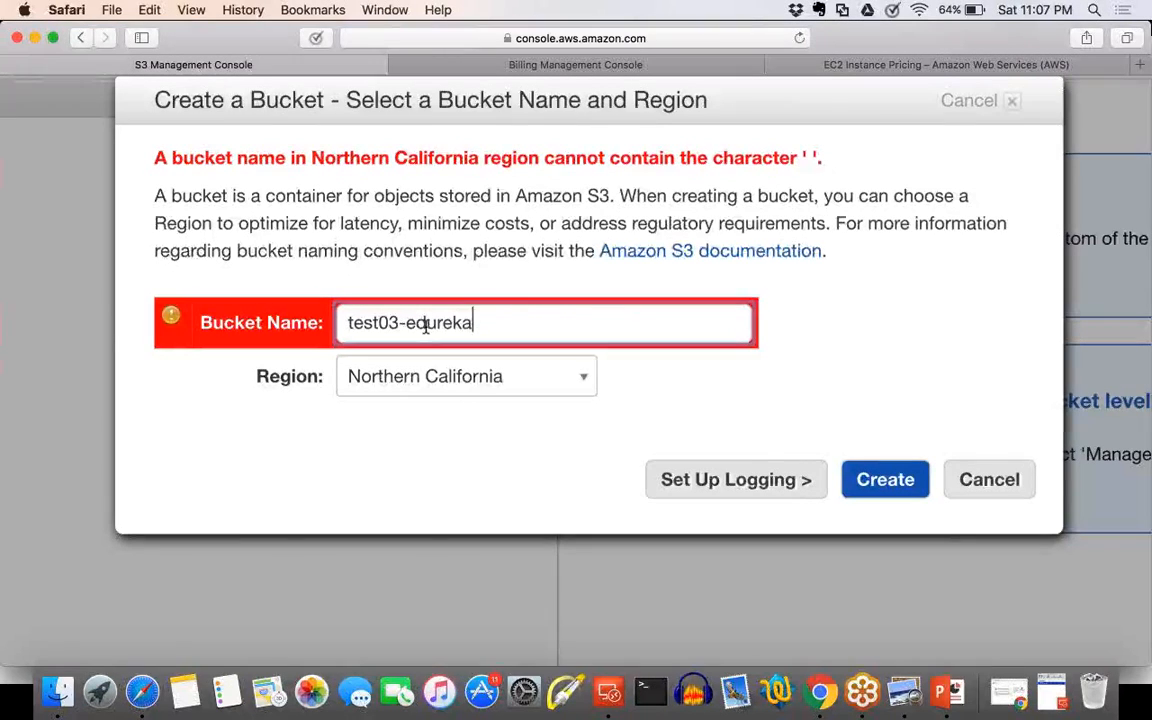
click(907, 483)
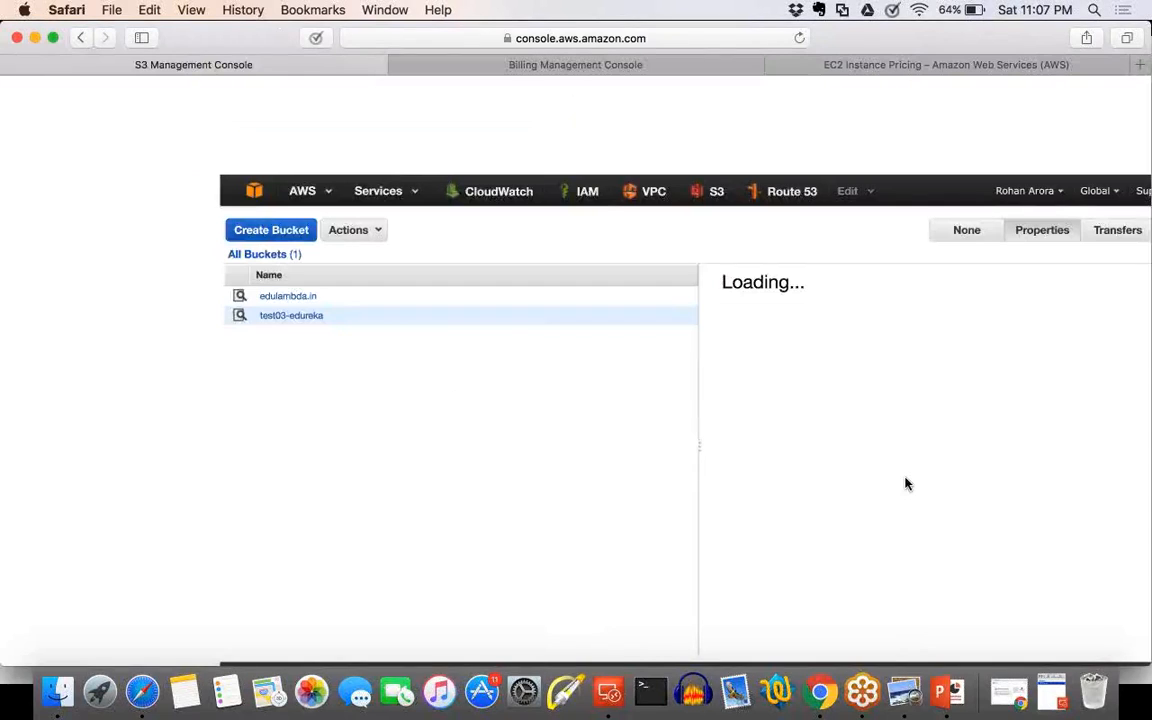
Load the S3 bucket list in the second browser tab and open the test03-edureka bucket.
scroll(362, 420, up, 2)
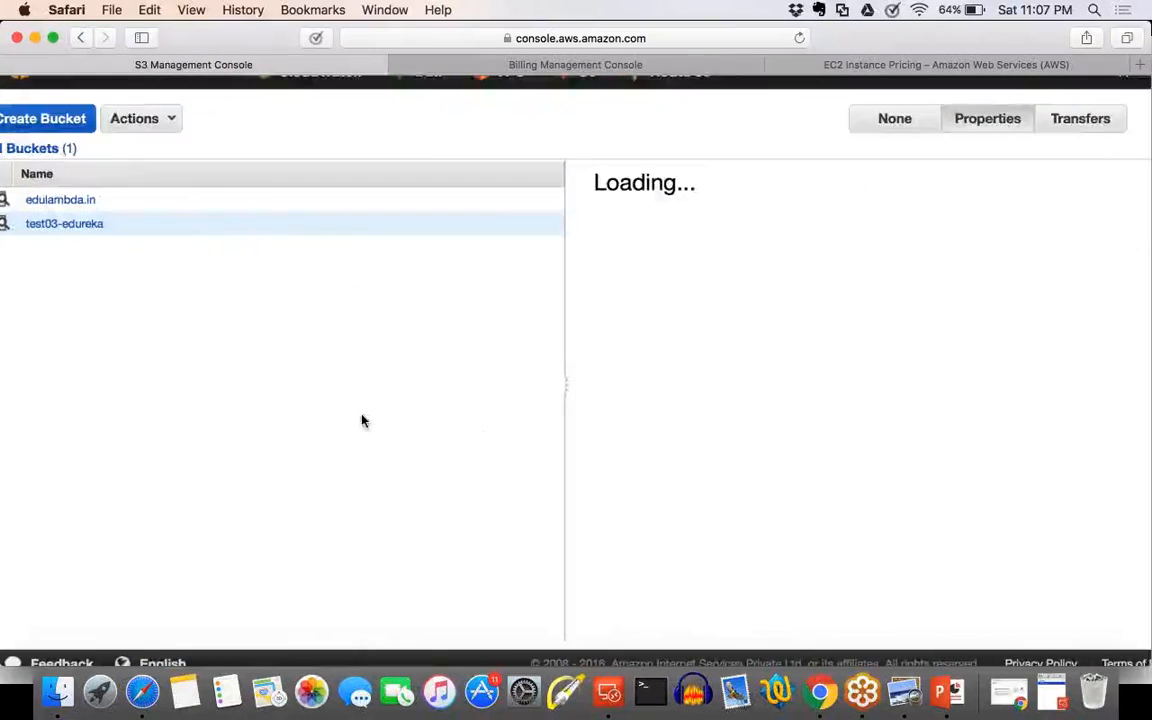
scroll(362, 420, up, 3)
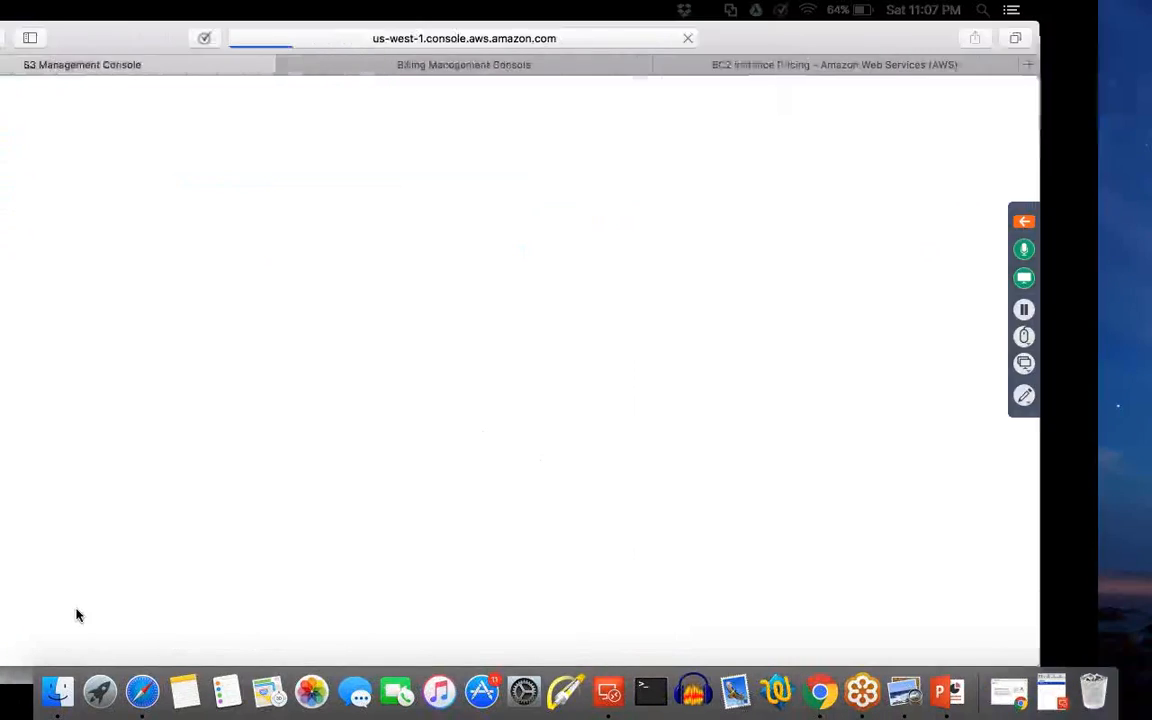
click(517, 68)
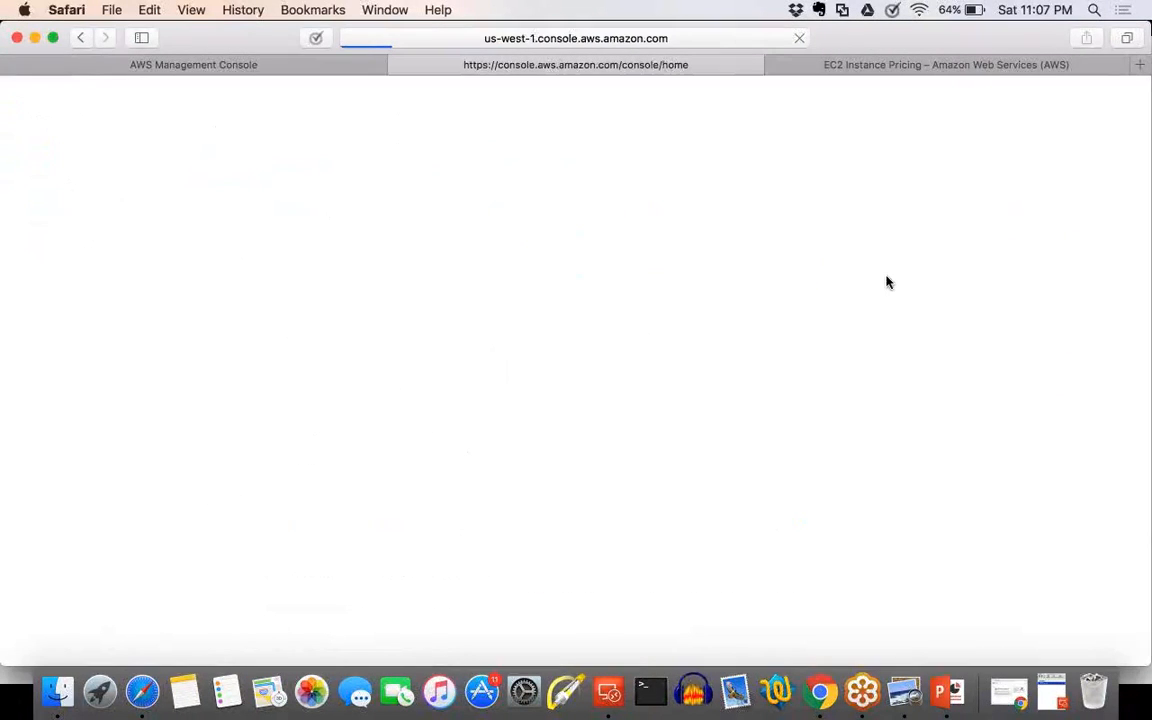
key(ctrl+Right)
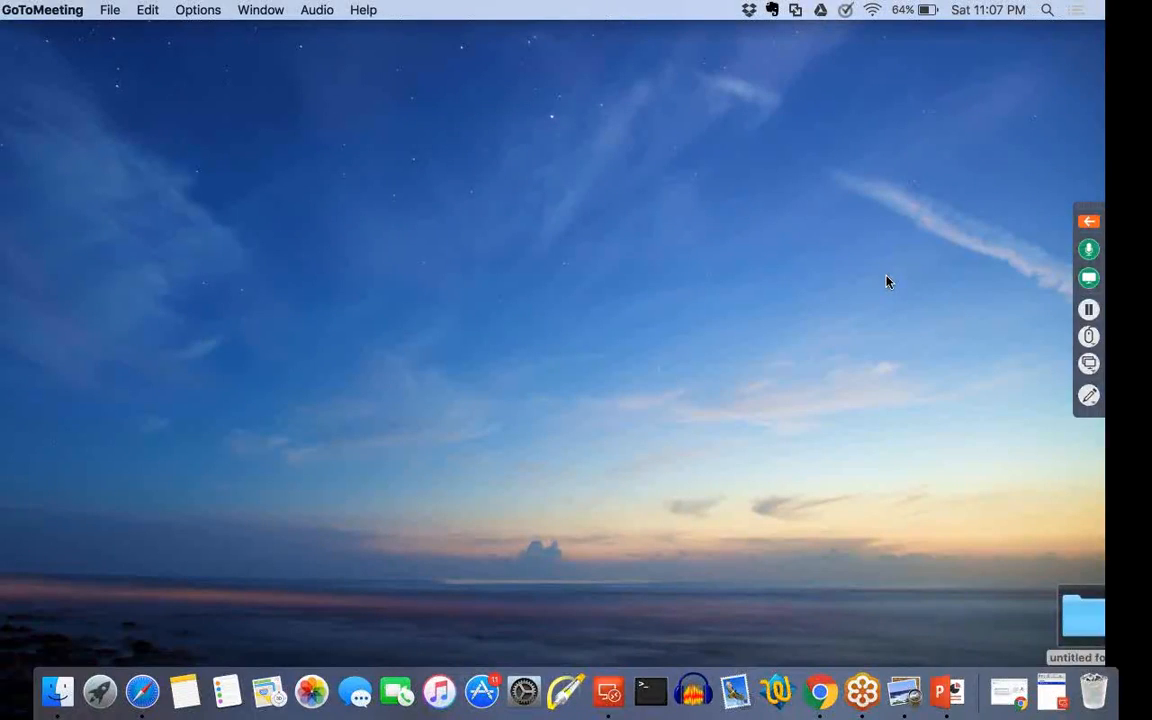
key(ctrl+Left)
click(70, 357)
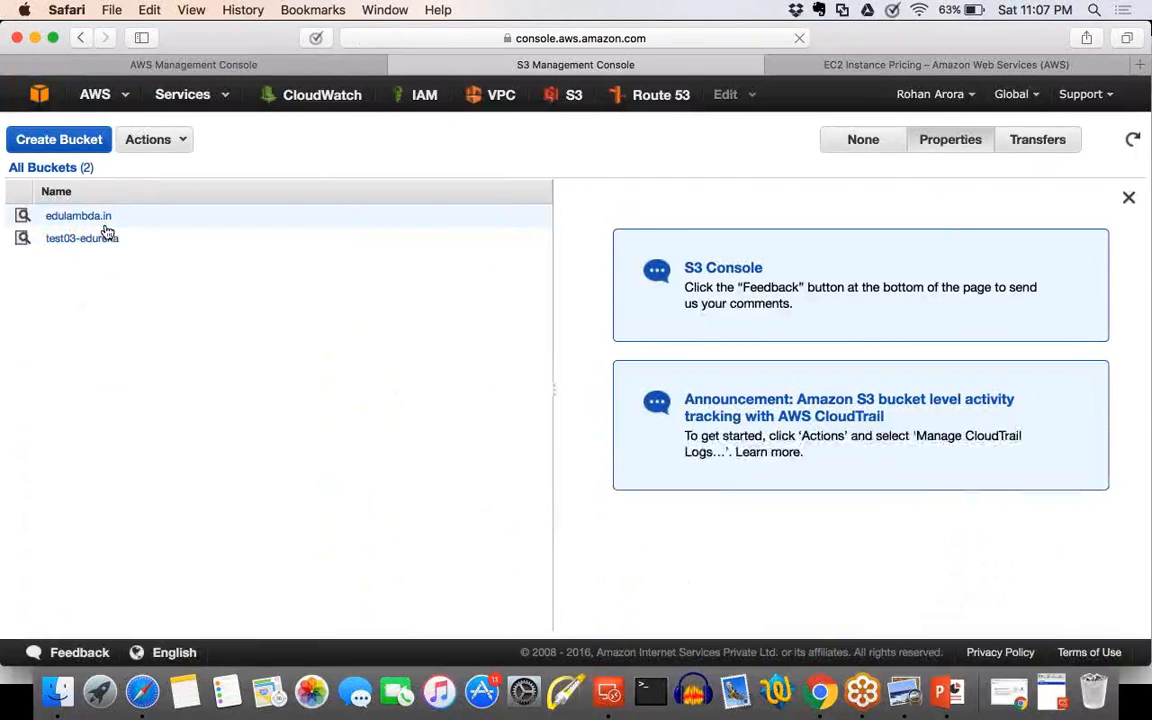
scroll(107, 232, up, 2)
scroll(107, 232, up, 2)
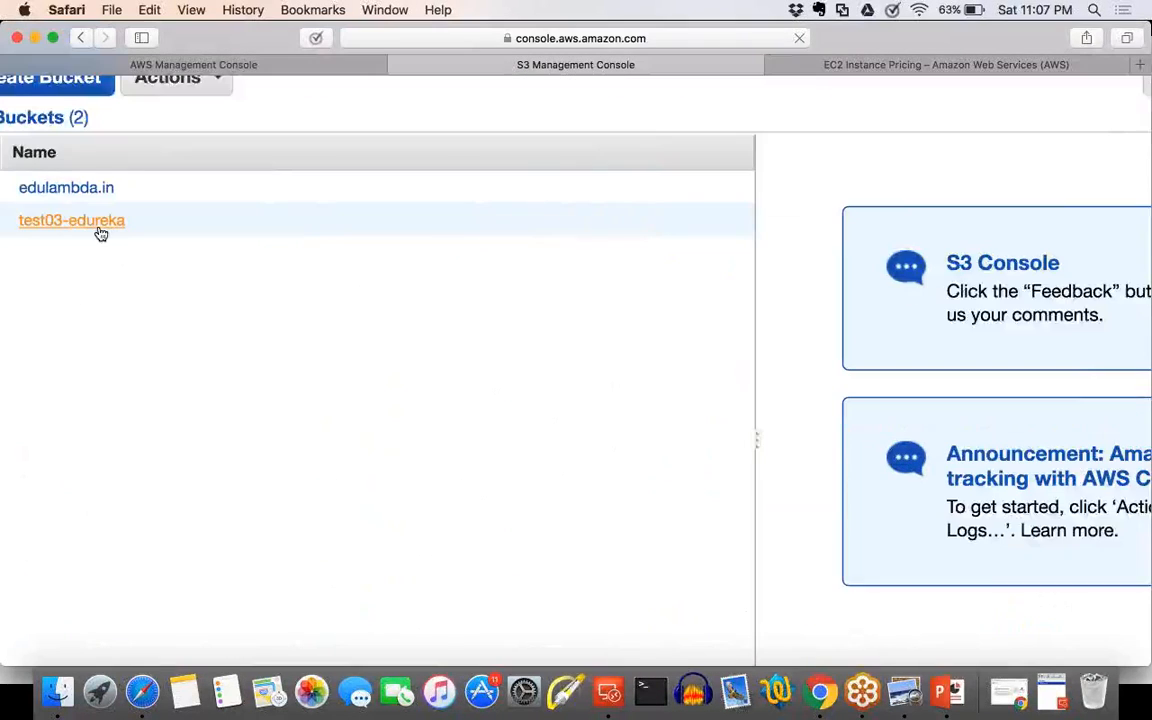
scroll(101, 233, down, 4)
click(130, 240)
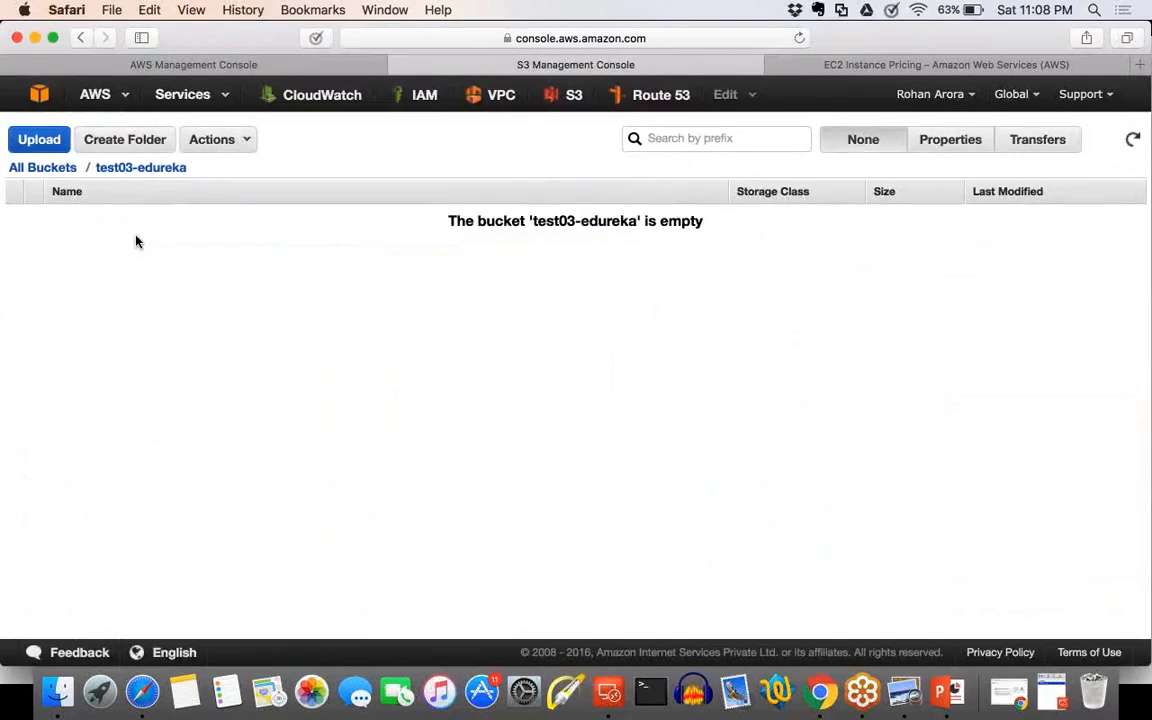
right_click(137, 241)
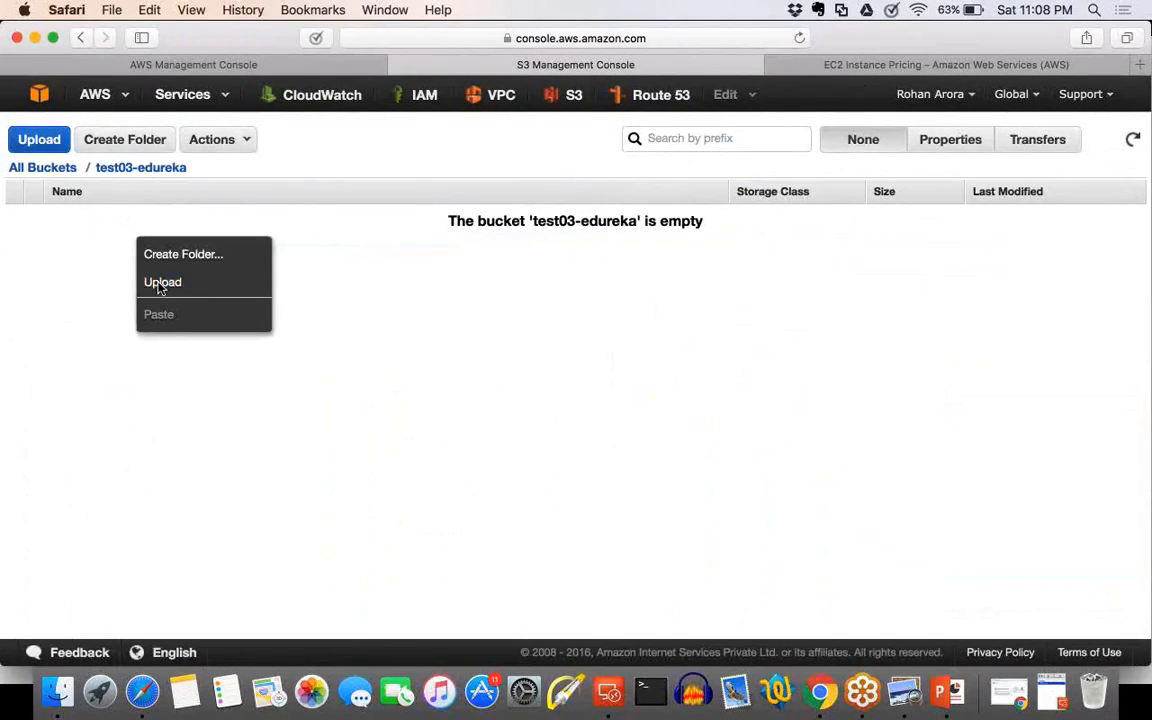
click(271, 151)
click(246, 141)
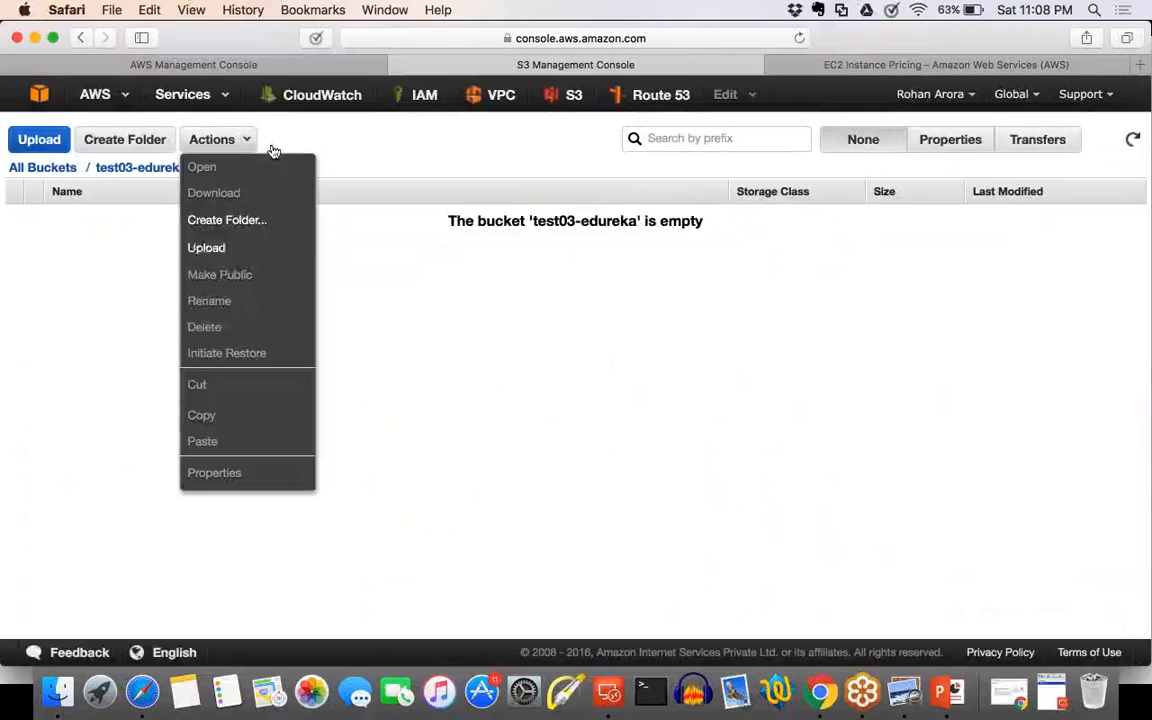
click(222, 258)
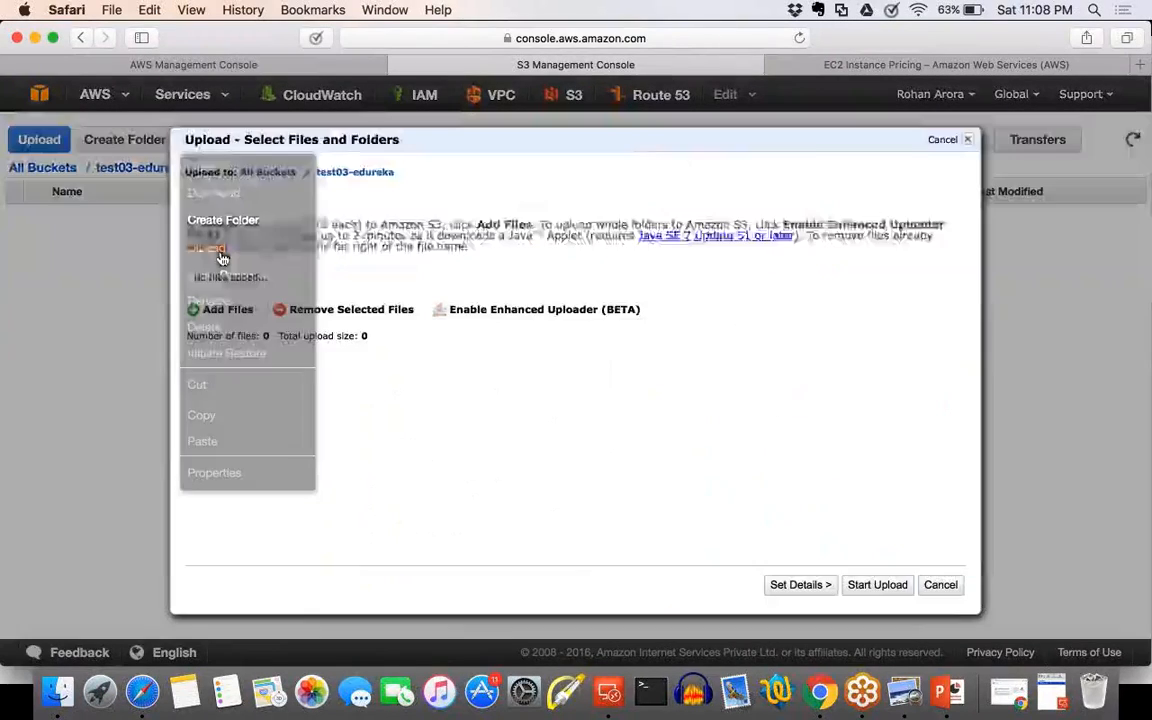
click(941, 586)
Create a folder named "test" in the test03-edureka bucket.
click(246, 139)
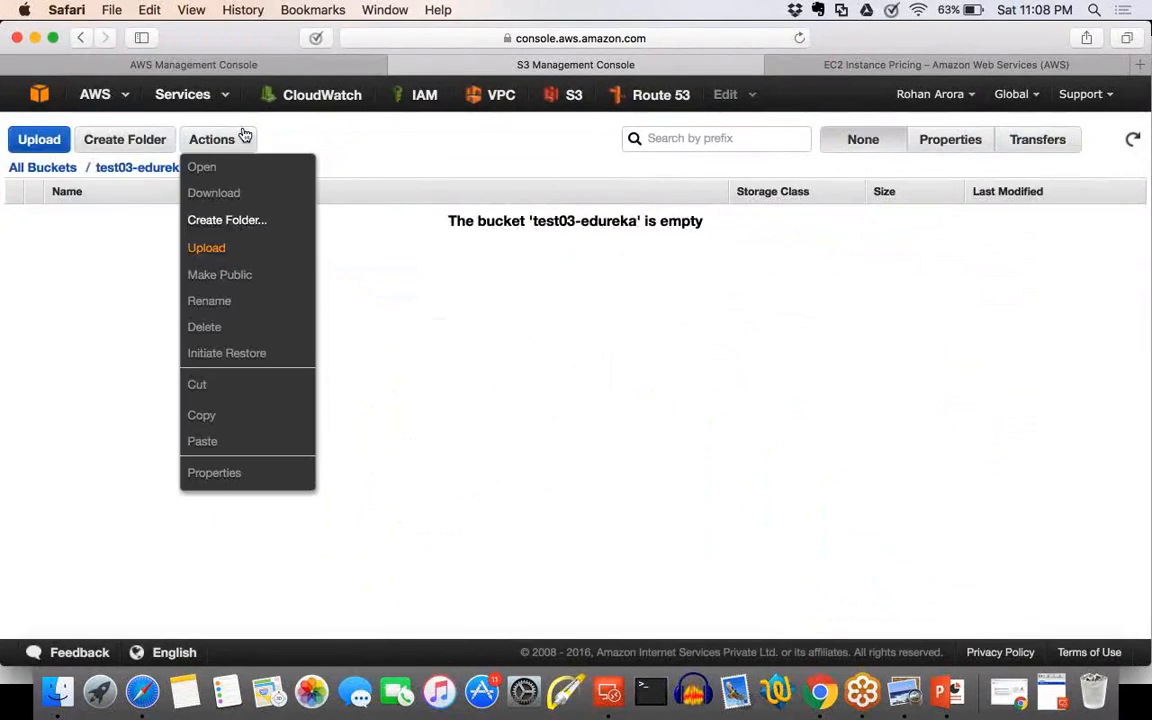
click(222, 219)
text(test)
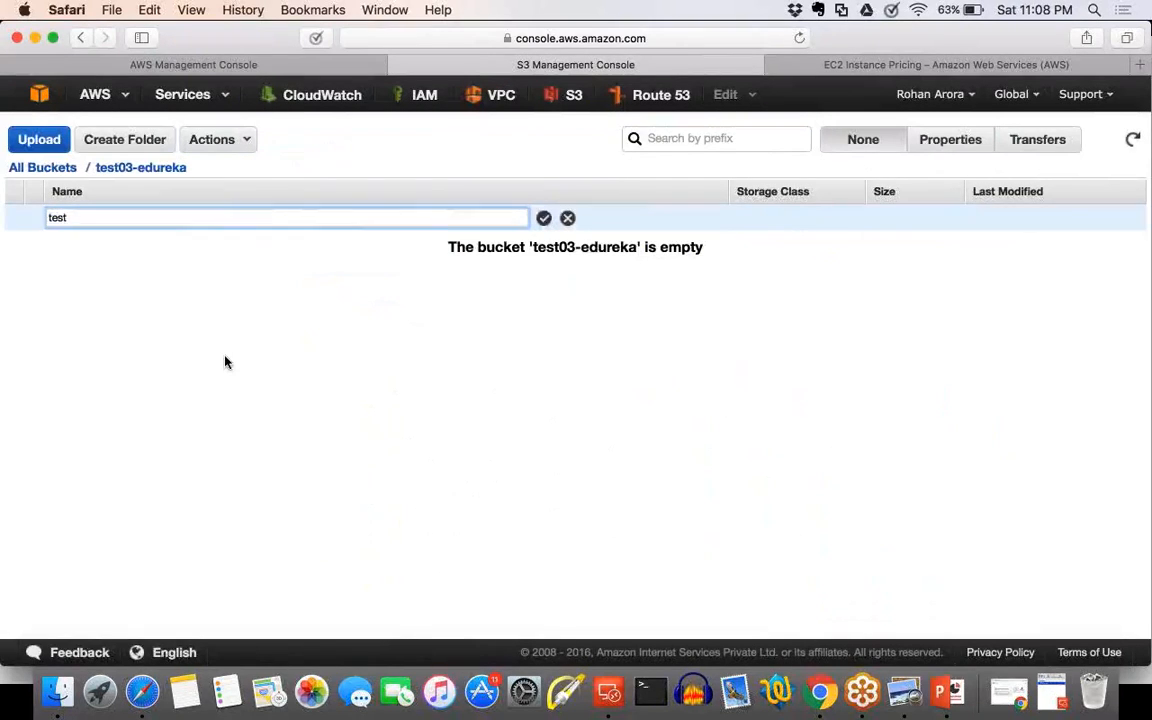
key(Return)
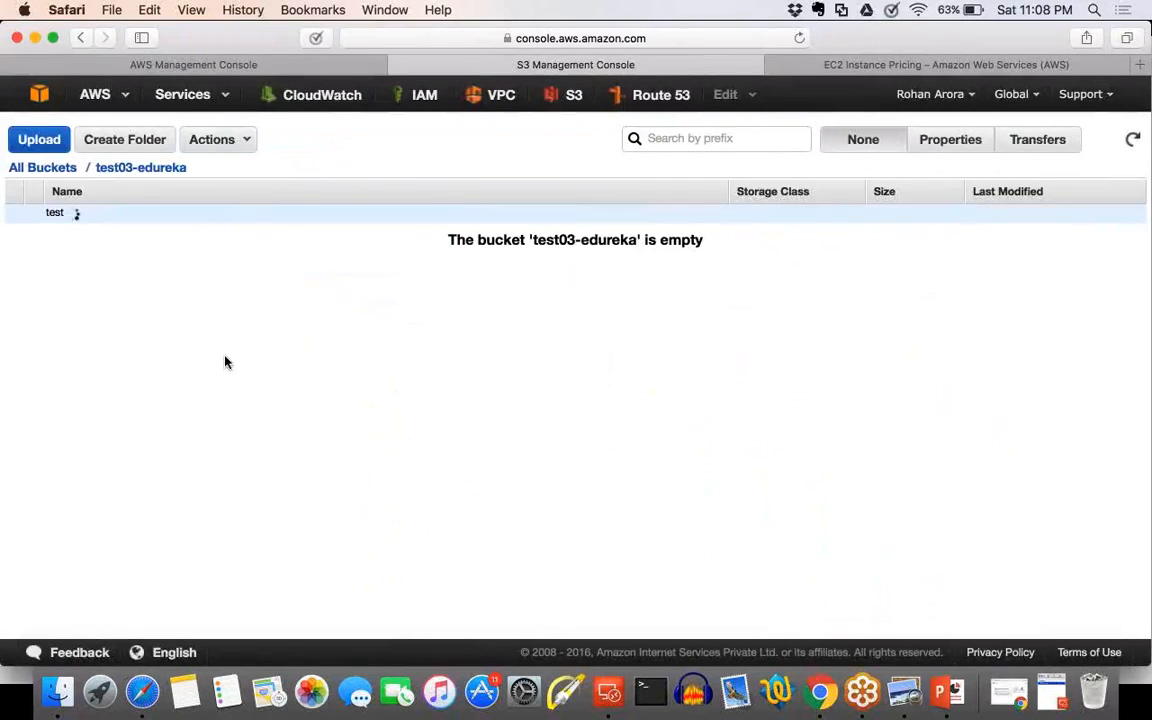
Look inside the "test" folder, return to the test03-edureka bucket and open a file upload for it.
click(55, 218)
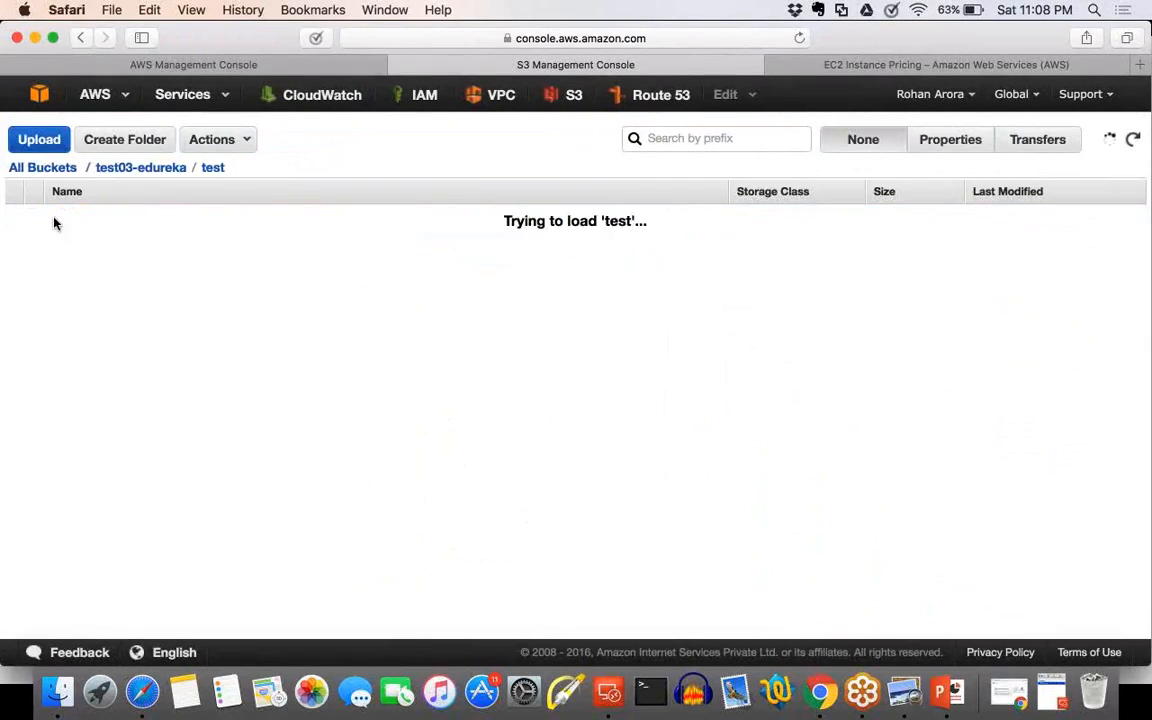
click(128, 172)
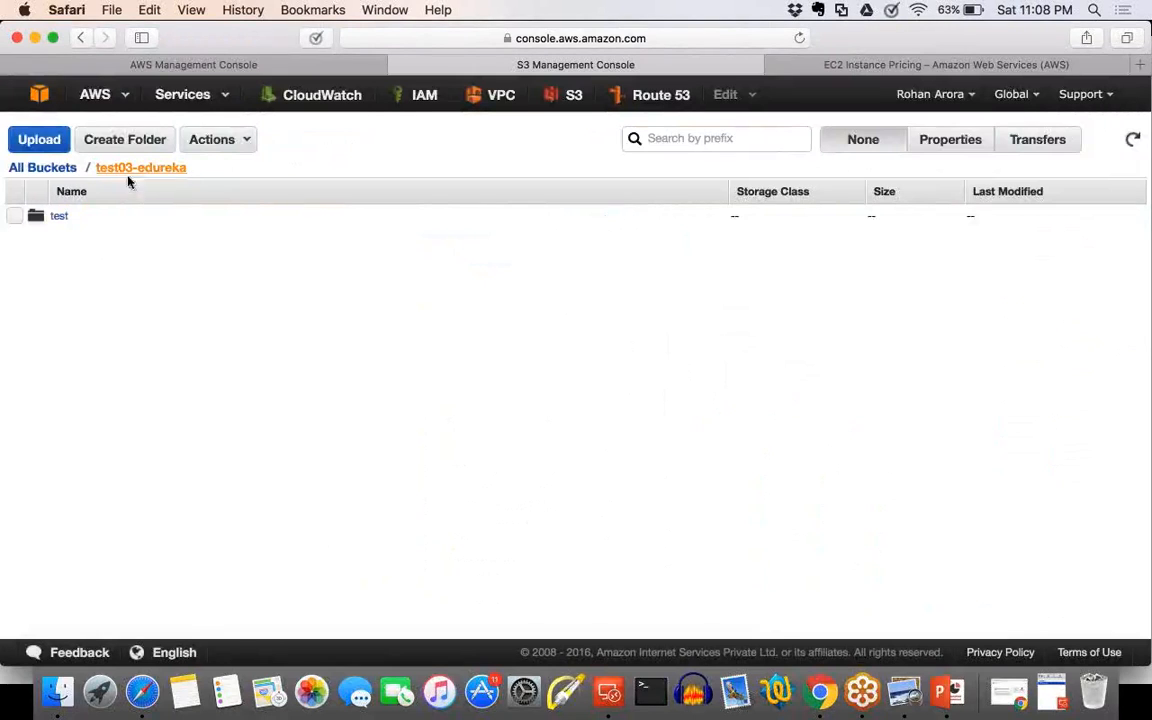
click(222, 142)
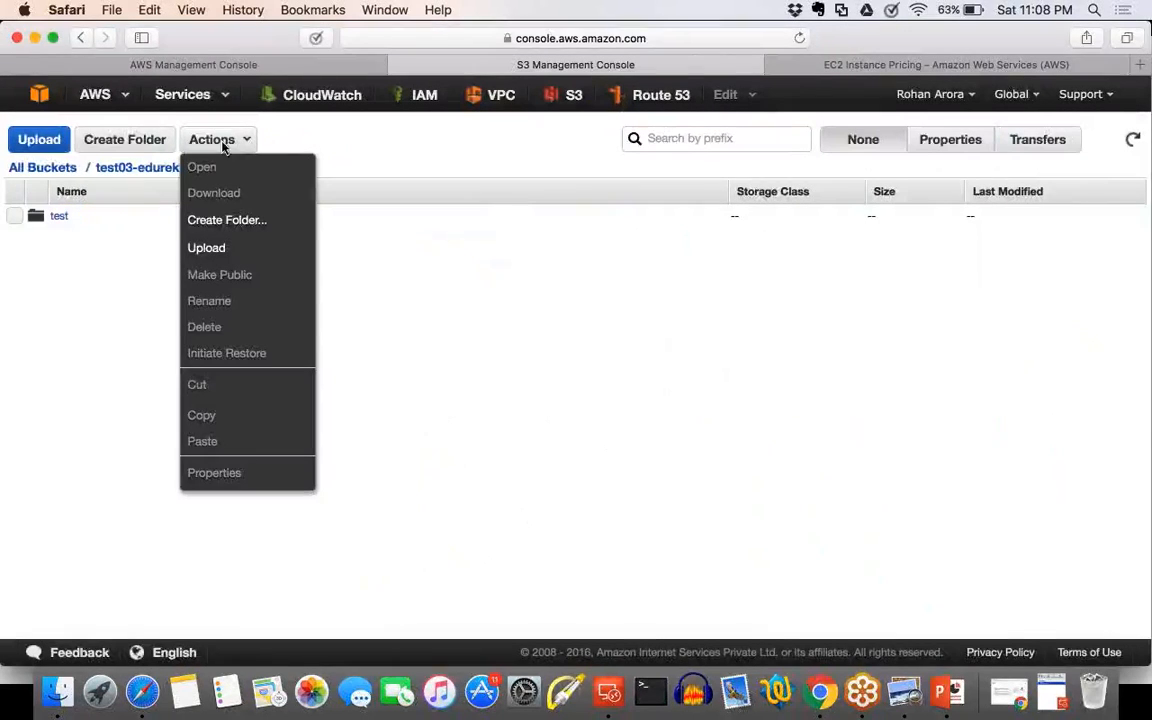
click(206, 247)
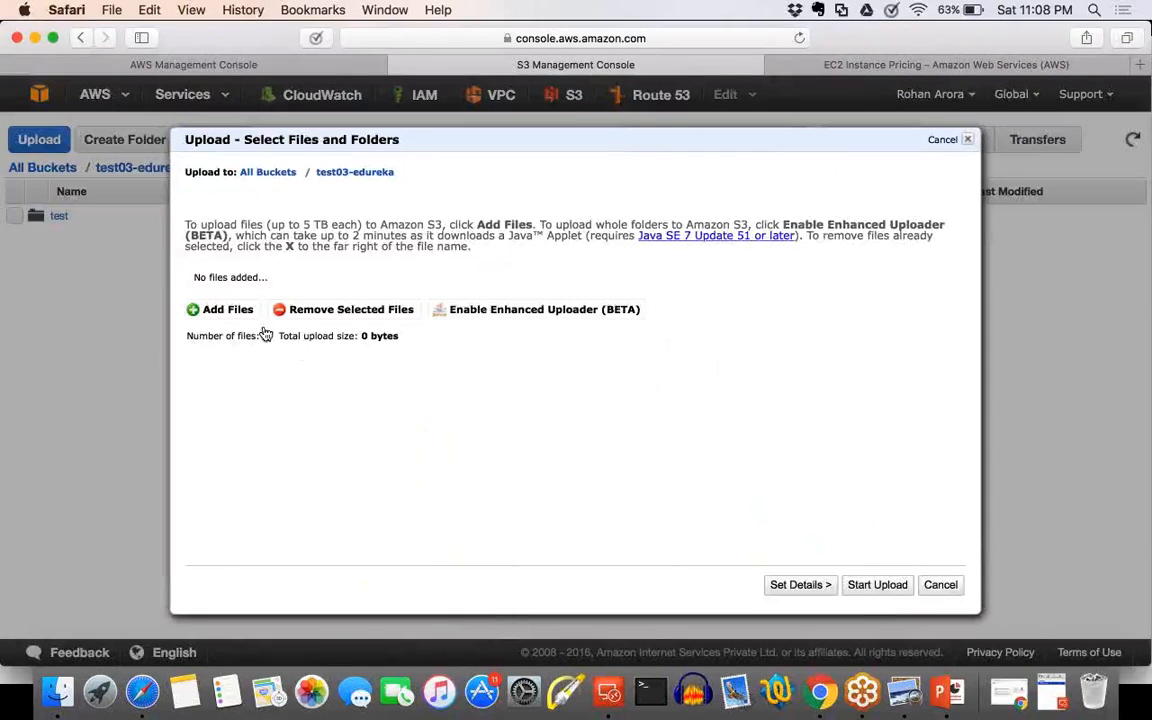
click(228, 310)
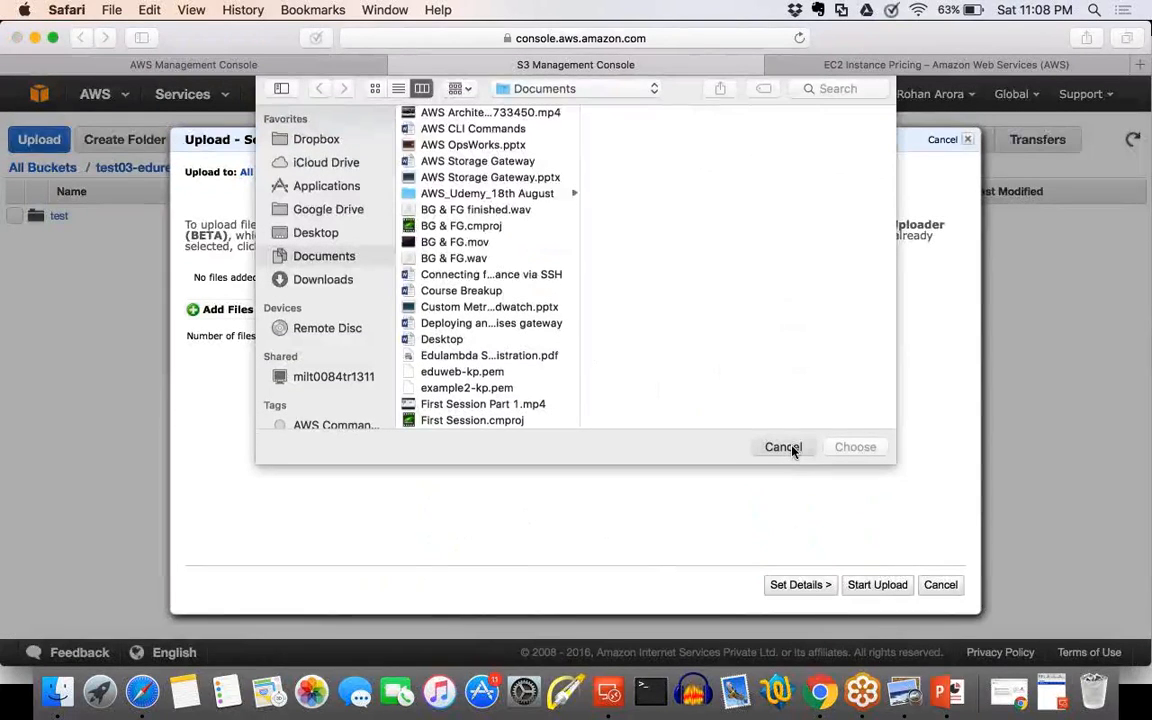
click(783, 447)
scroll(460, 519, up, 5)
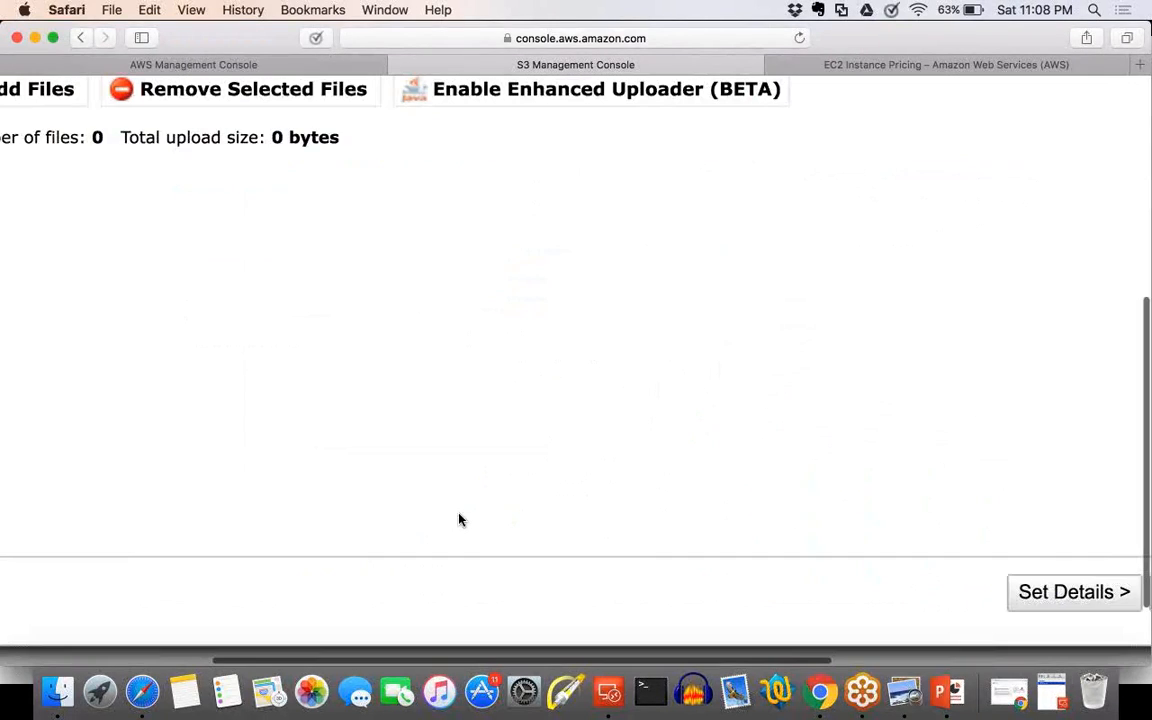
scroll(460, 519, down, 5)
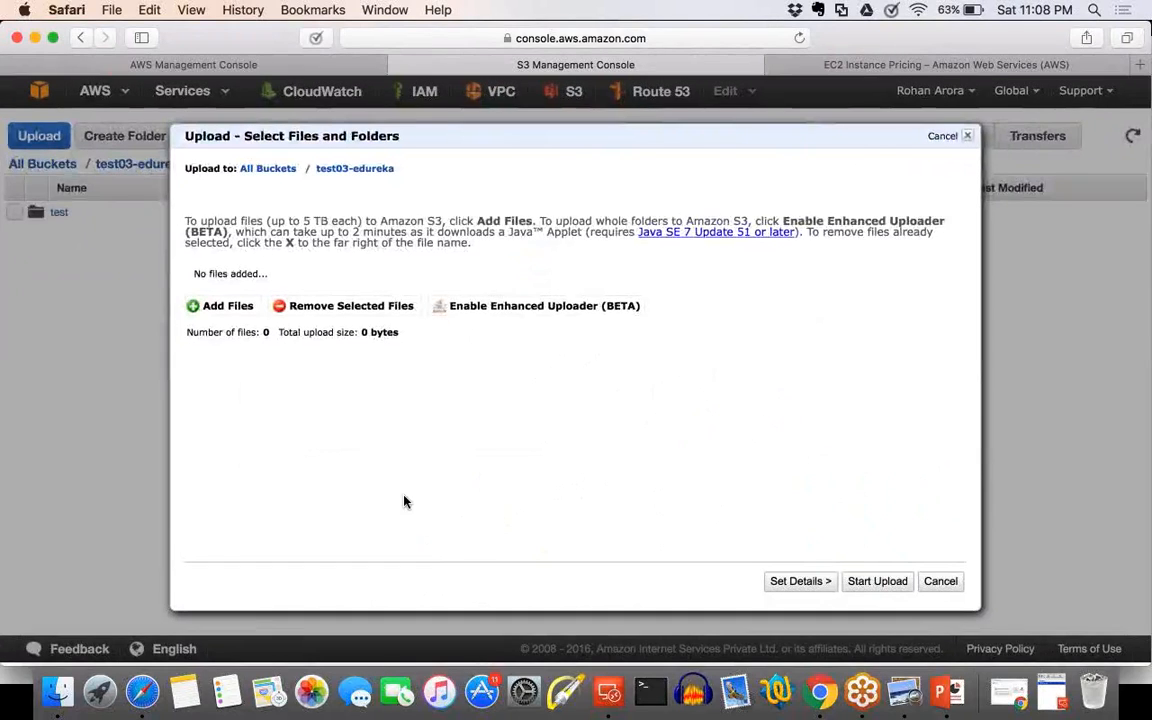
Add the file 1133_bhagavad-gita-wallpaper-03.jpg from the Downloads folder to the upload.
scroll(404, 501, up, 5)
click(137, 277)
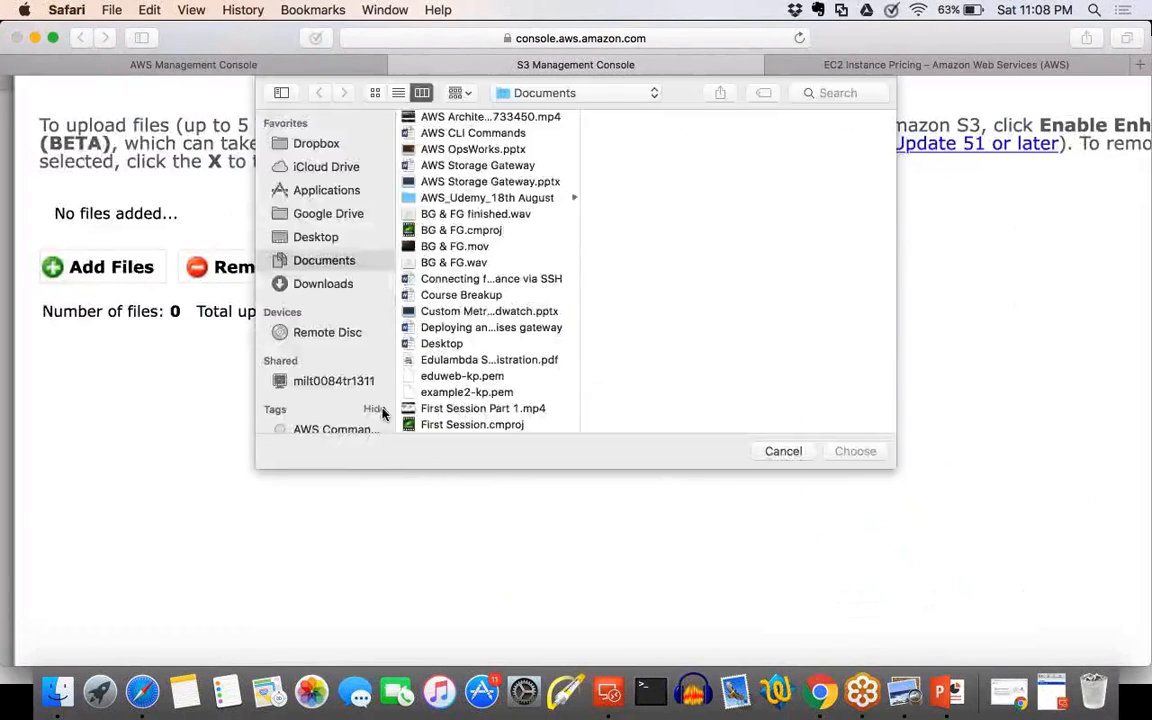
click(324, 290)
scroll(470, 275, down, 3)
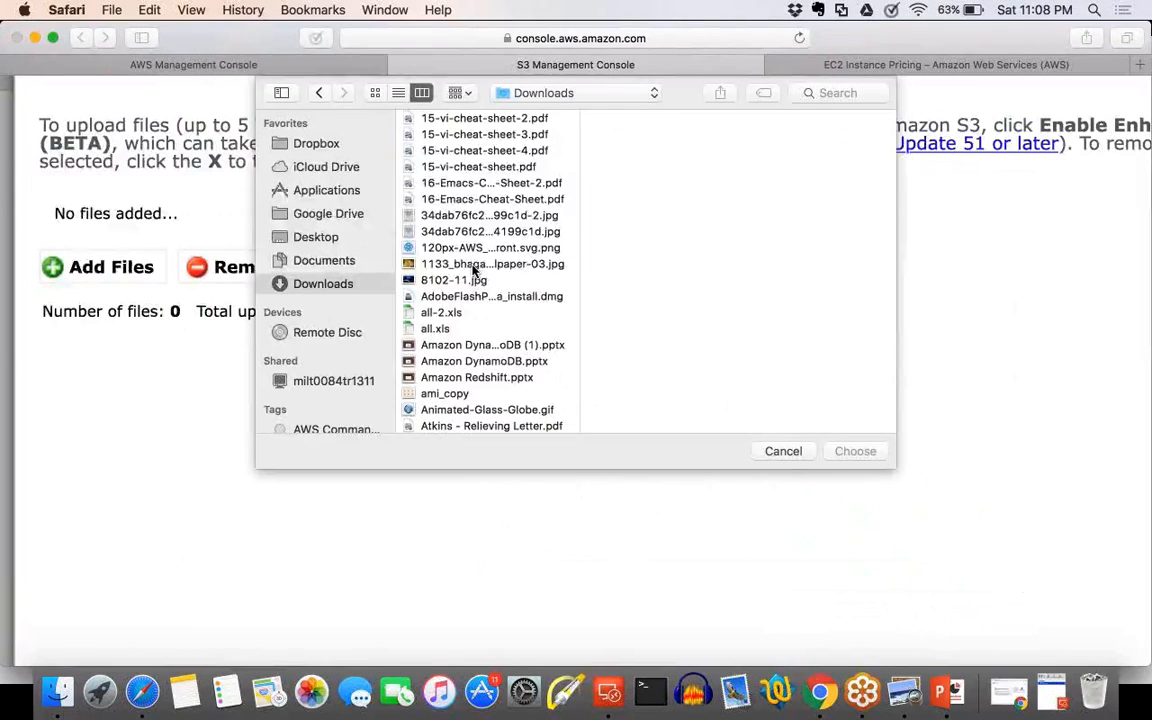
click(474, 265)
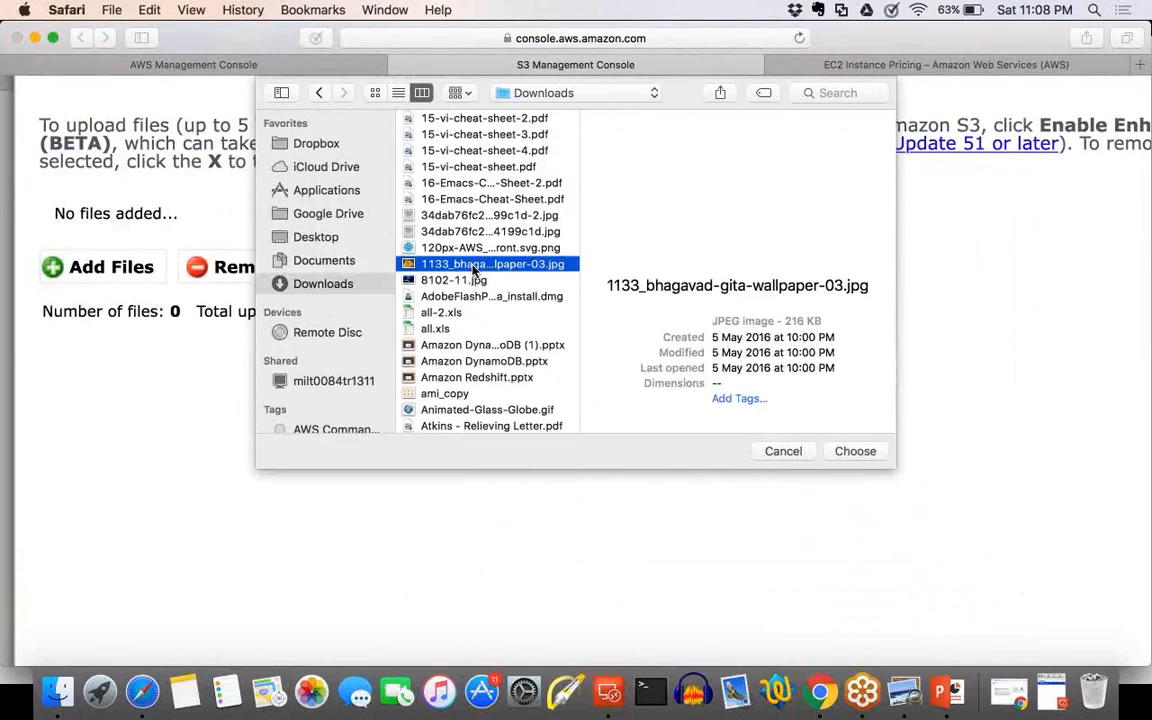
double_click(474, 265)
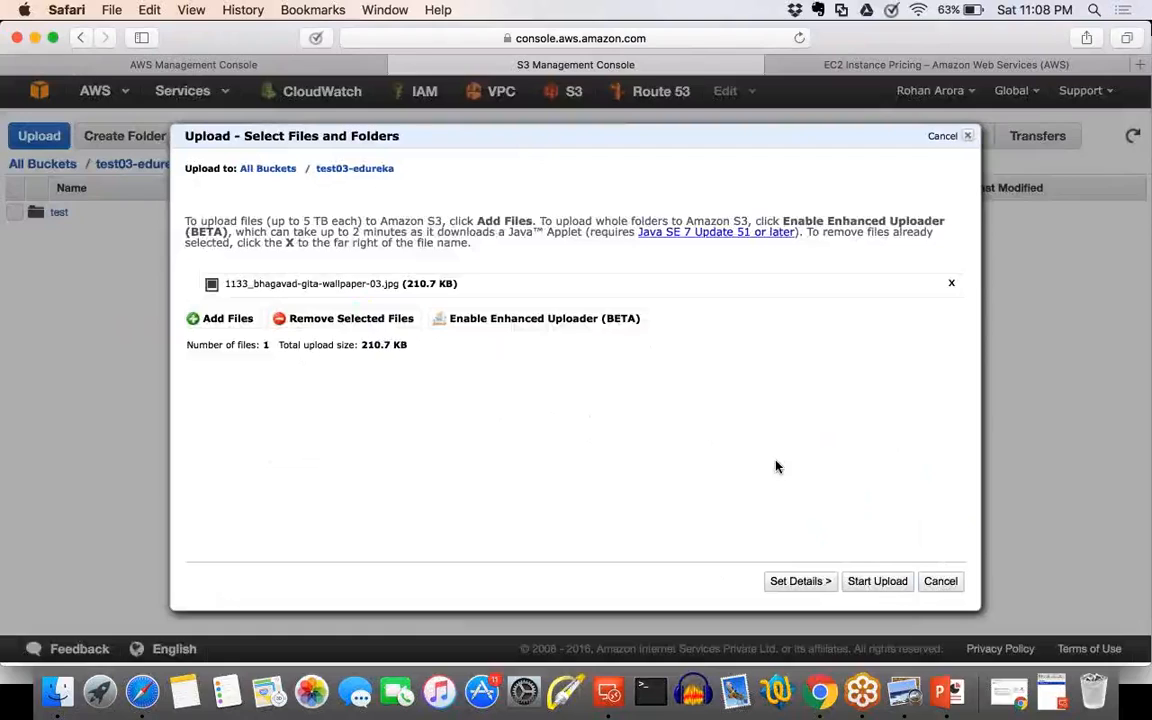
Start uploading the wallpaper image to the test03-edureka bucket and follow the transfer's progress.
scroll(778, 467, up, 2)
scroll(778, 467, up, 3)
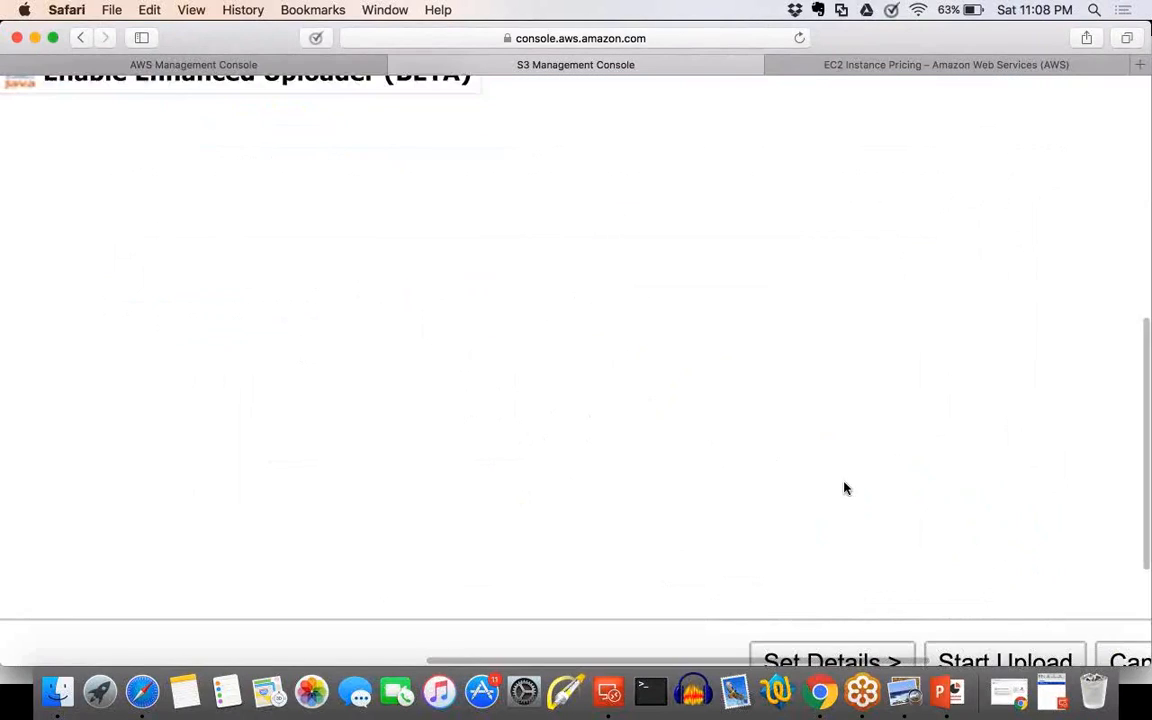
scroll(843, 483, down, 3)
scroll(913, 532, right, 3)
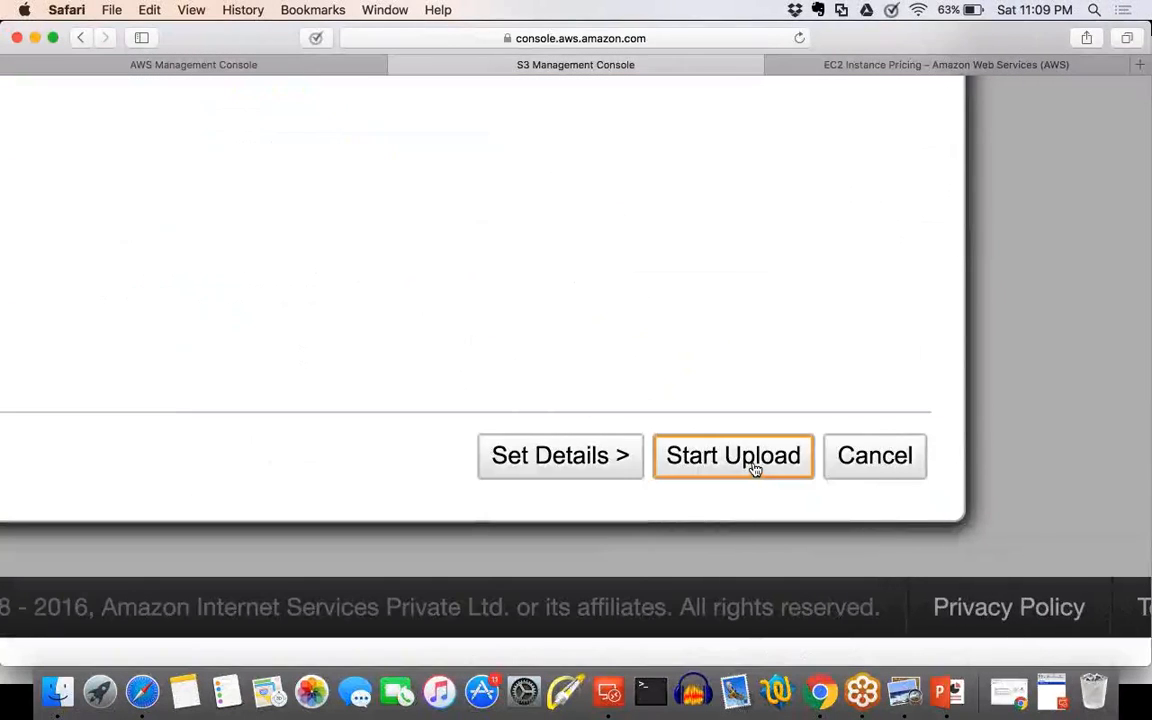
click(755, 468)
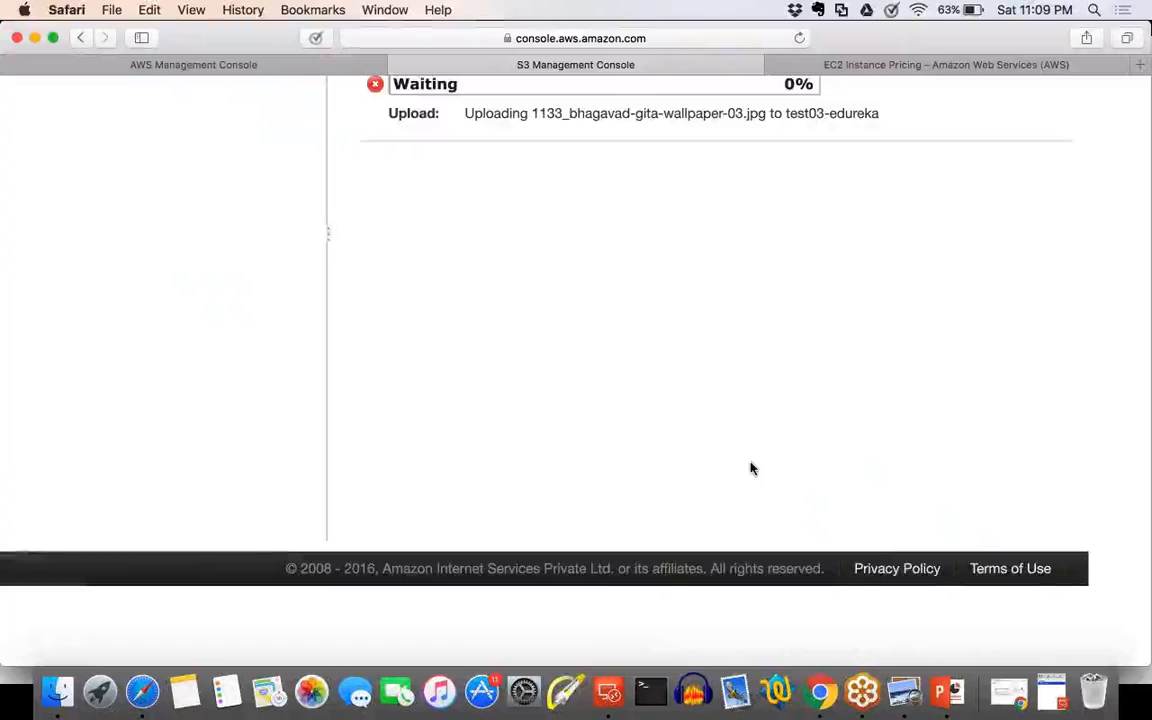
scroll(753, 468, down, 3)
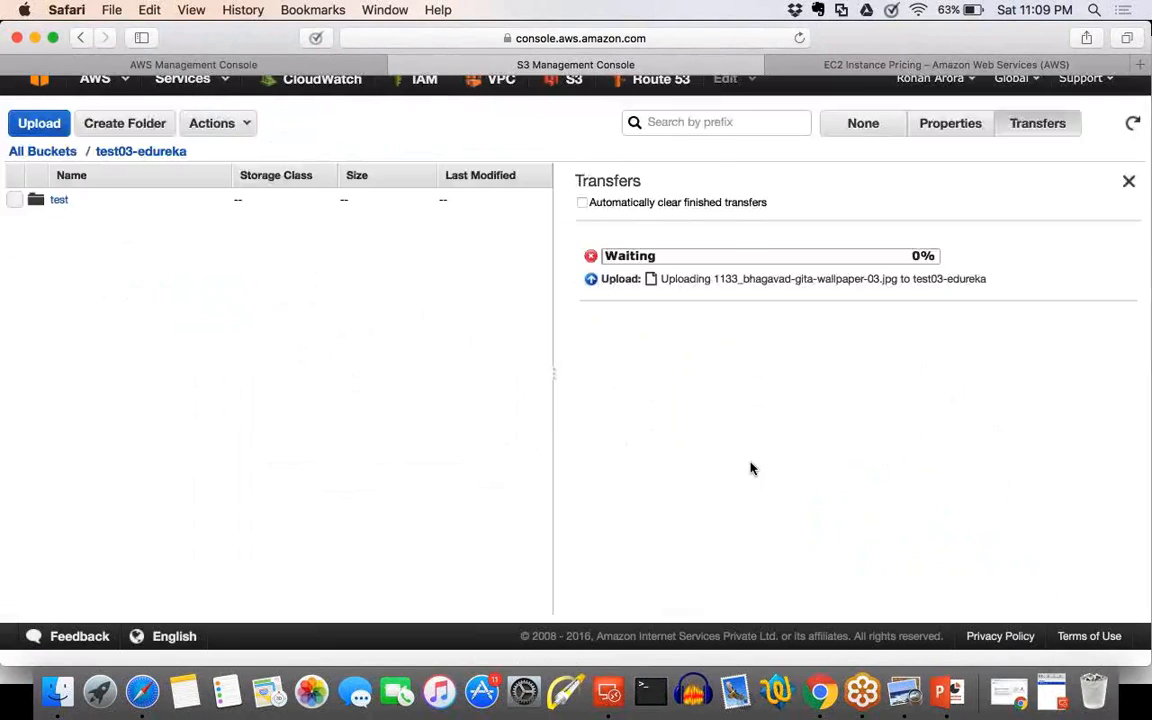
scroll(753, 468, up, 2)
scroll(633, 351, down, 3)
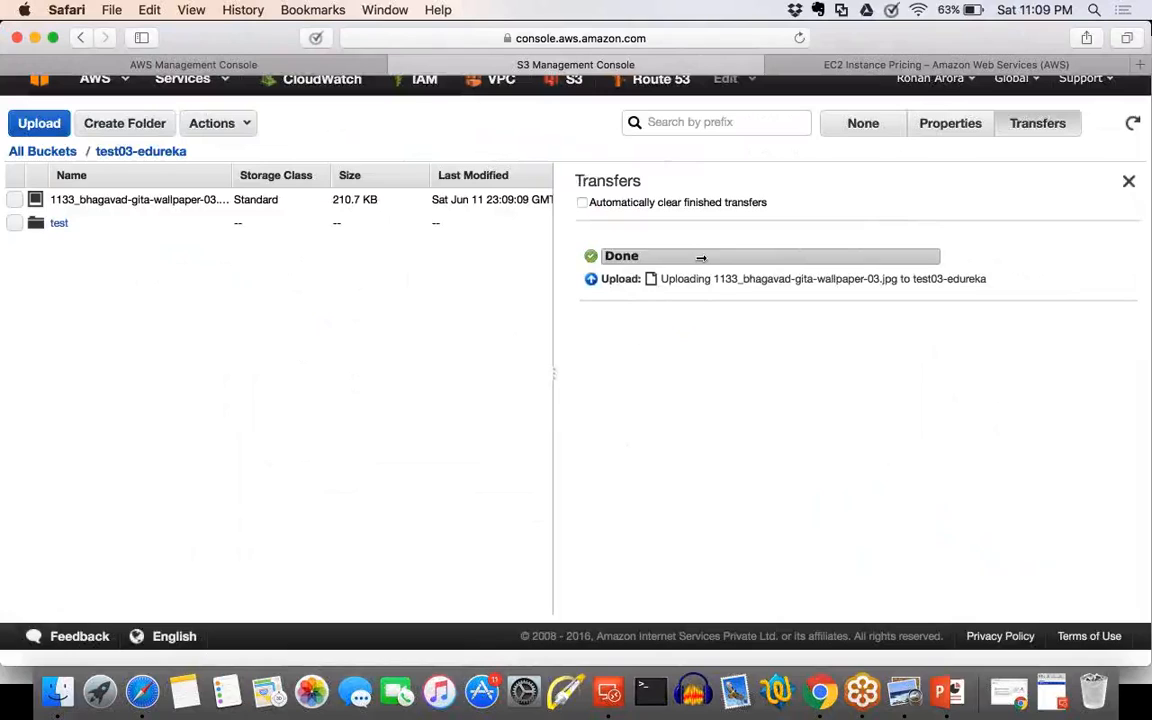
Open the properties of the uploaded wallpaper image and examine its name, size and last-modified date.
click(15, 200)
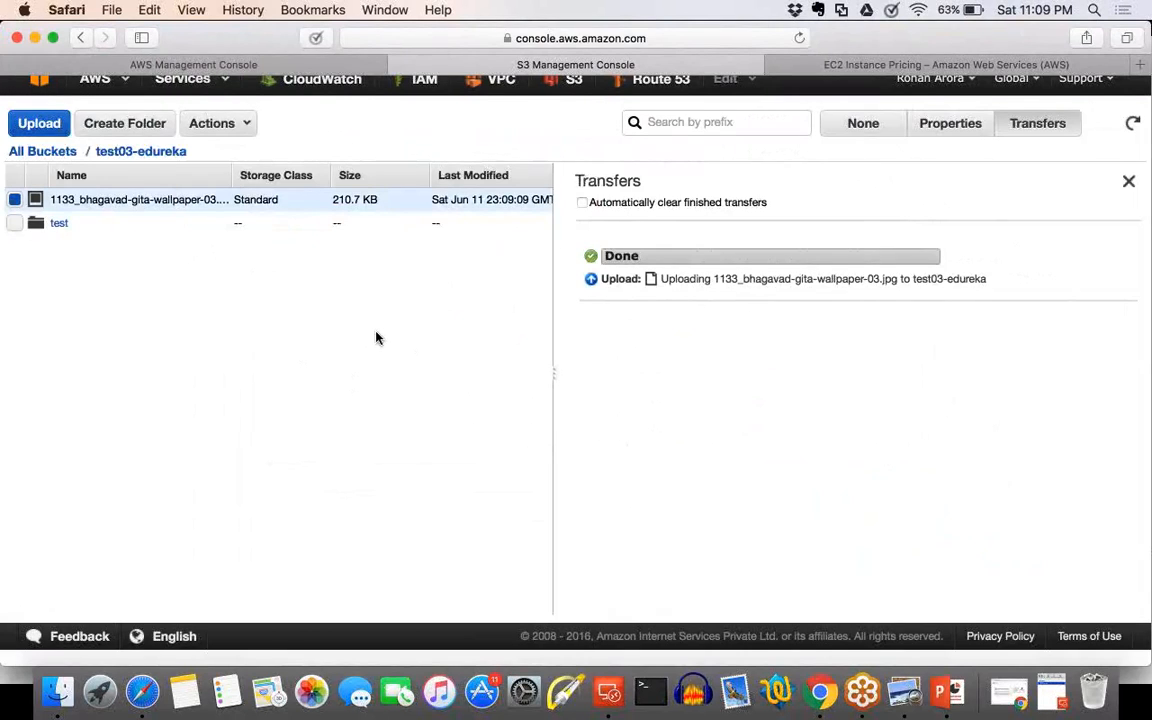
scroll(377, 337, up, 1)
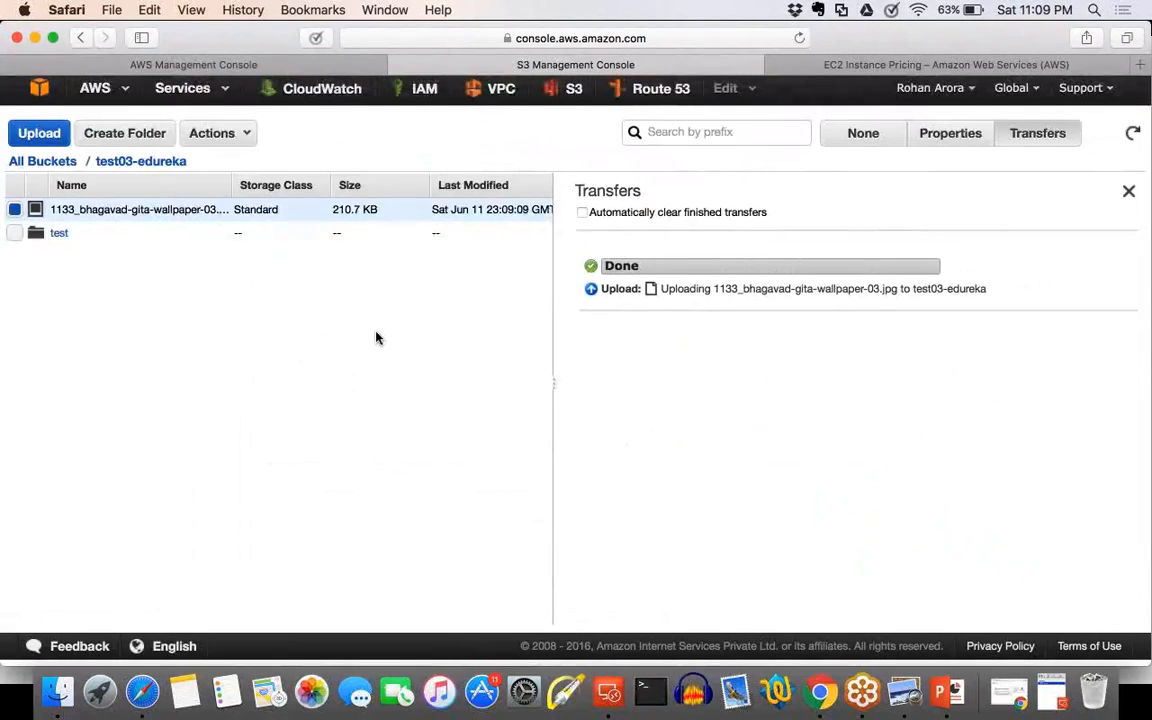
click(962, 140)
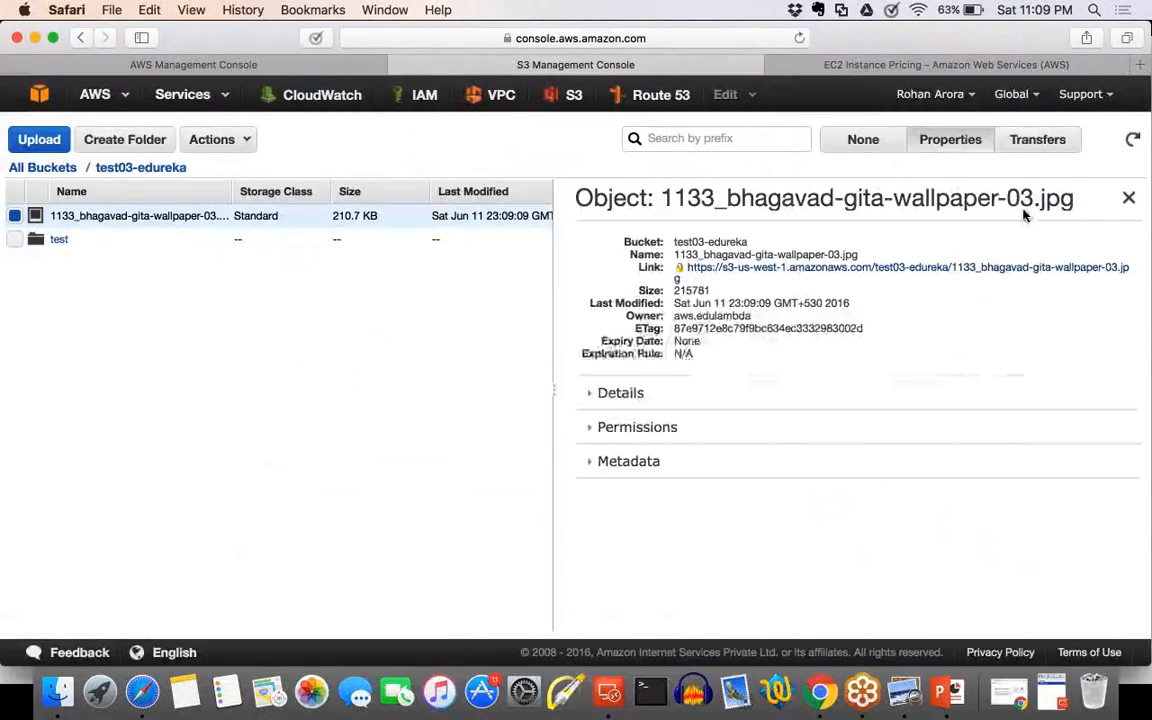
drag(1080, 202, 934, 203)
click(786, 230)
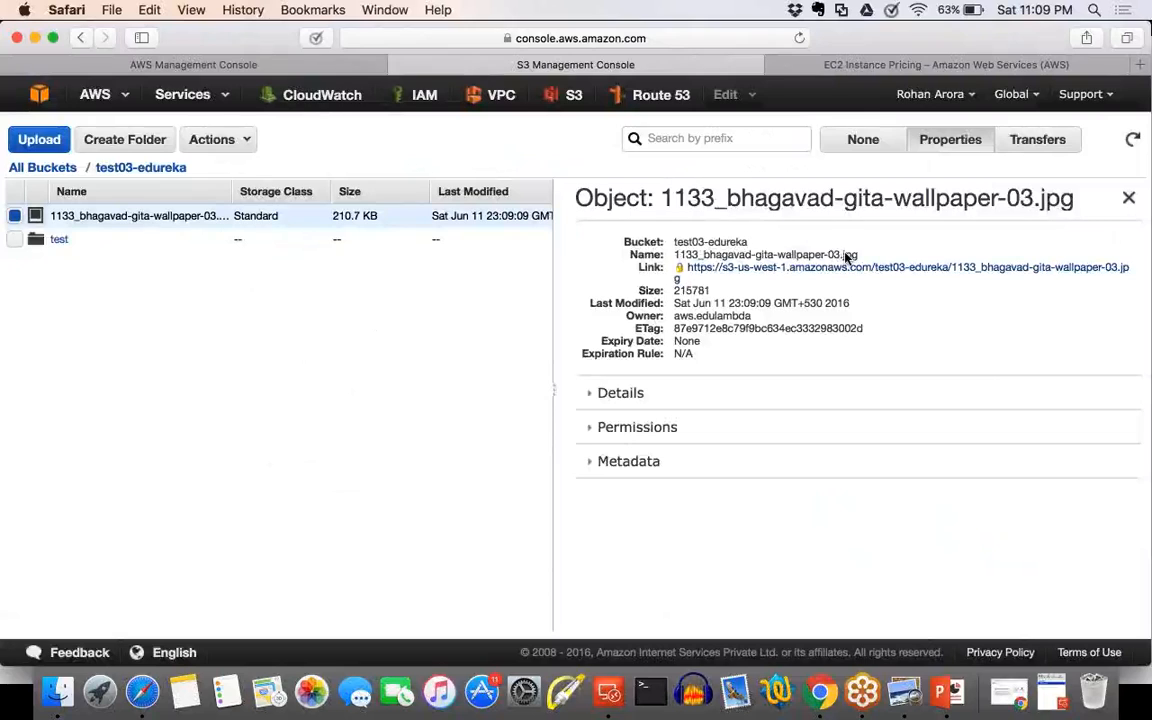
drag(845, 254, 675, 255)
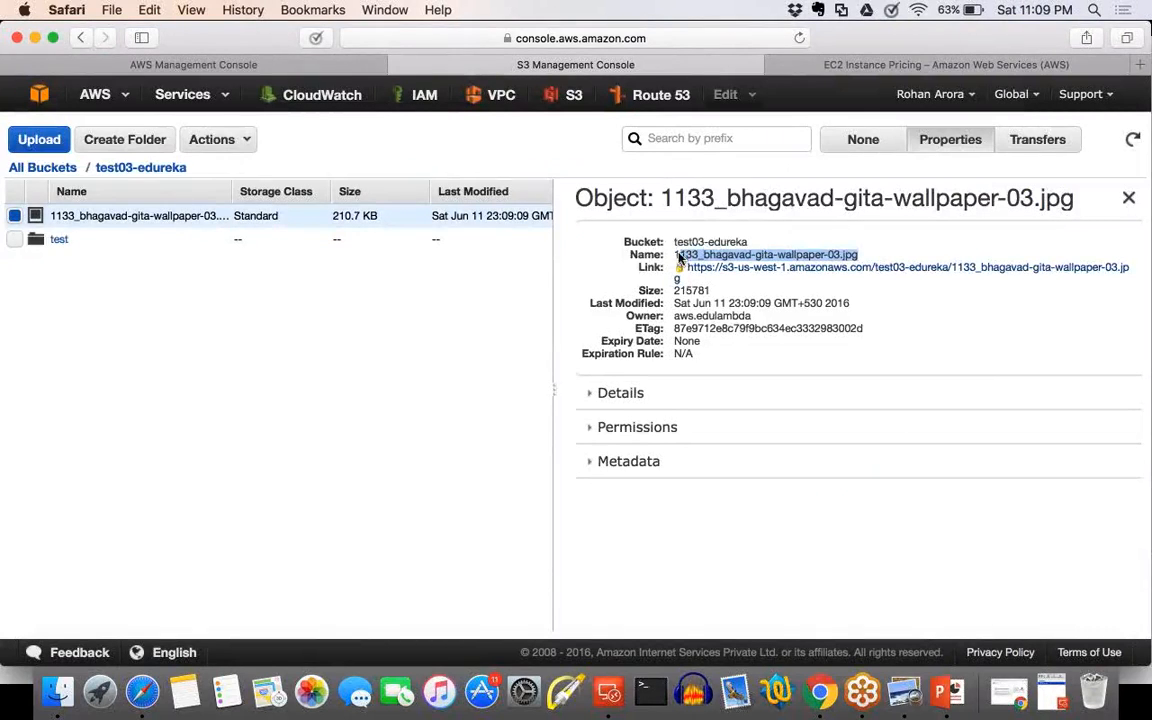
click(840, 294)
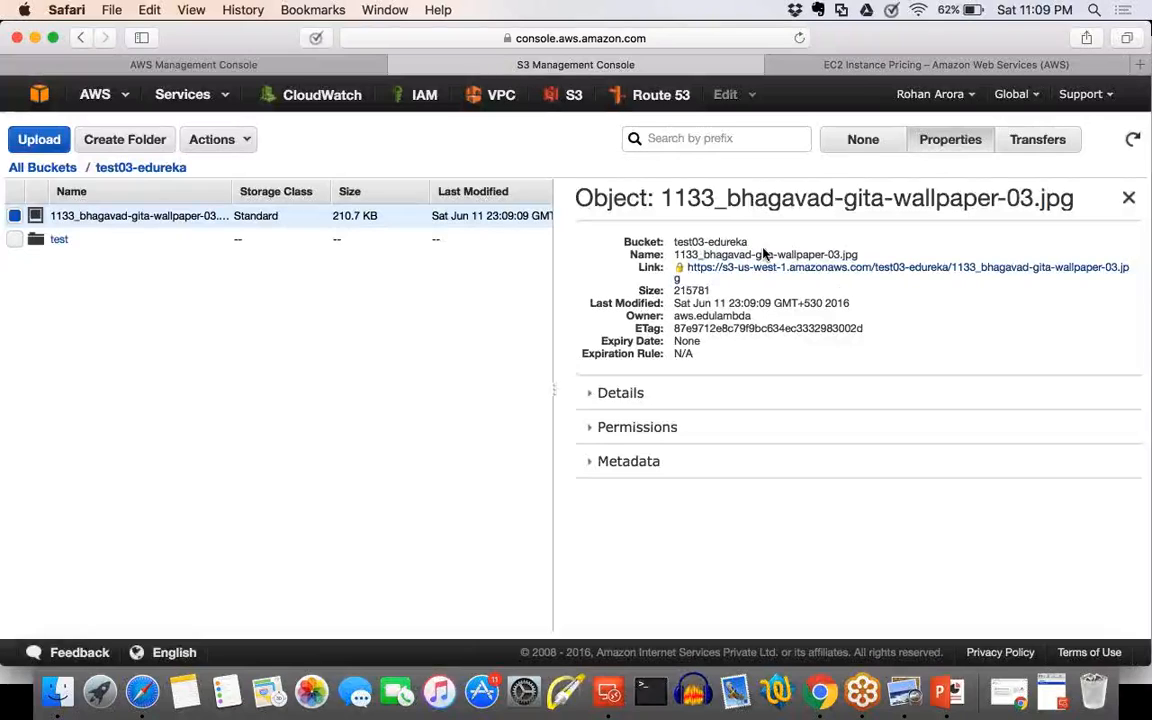
drag(742, 290, 678, 289)
drag(851, 304, 673, 303)
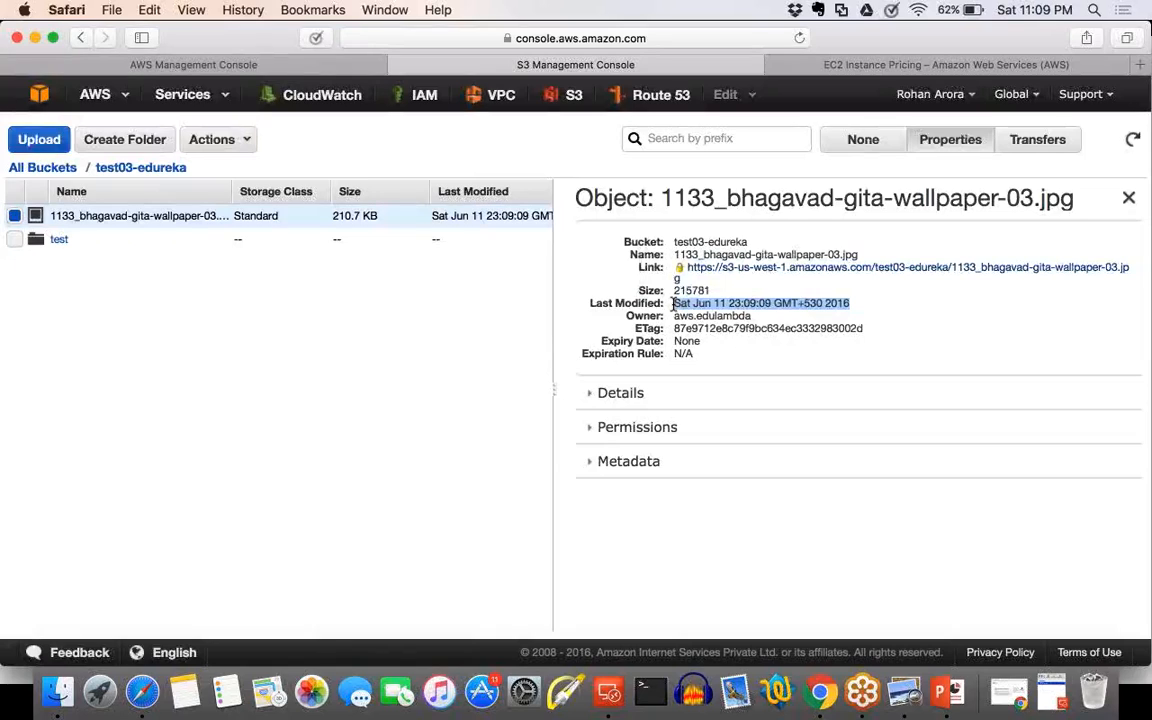
Review the image's permissions, followed by its storage class and server-side encryption details.
click(590, 430)
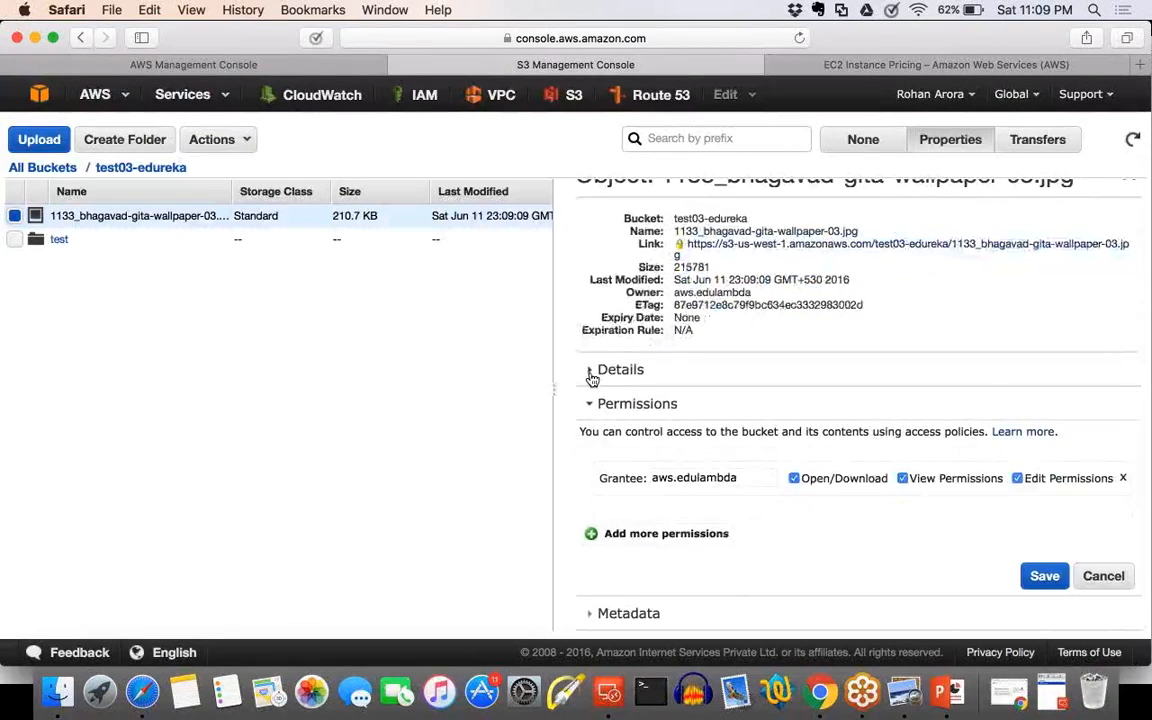
click(592, 381)
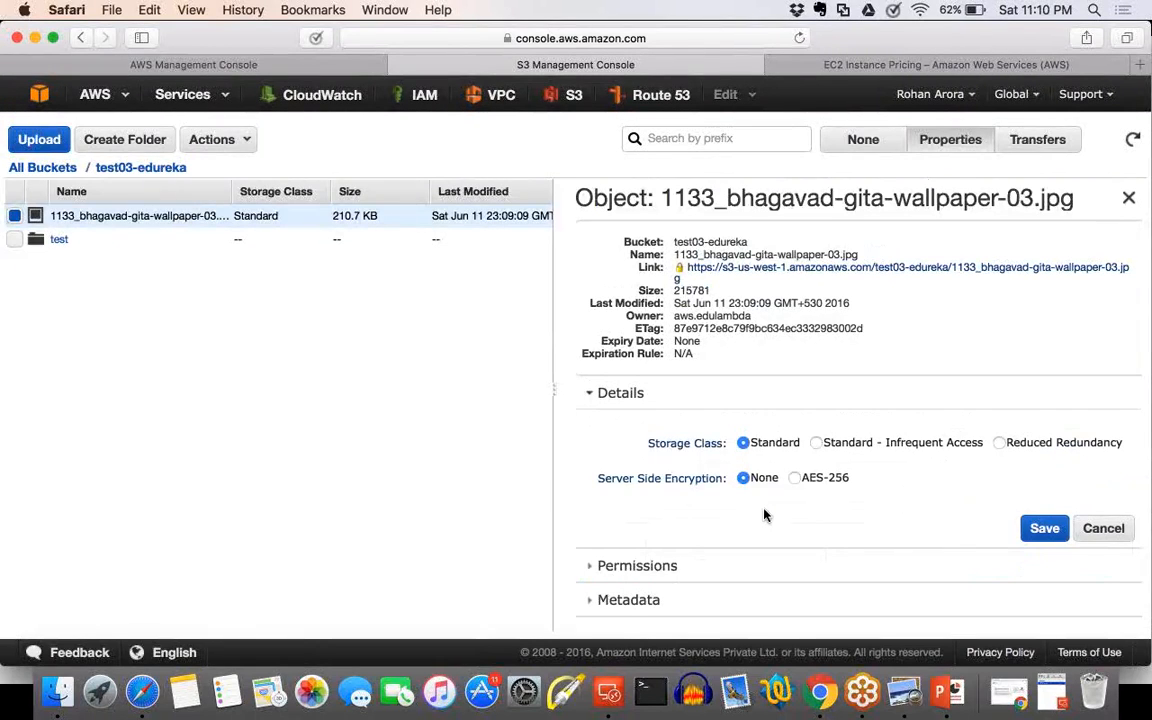
scroll(764, 515, down, 1)
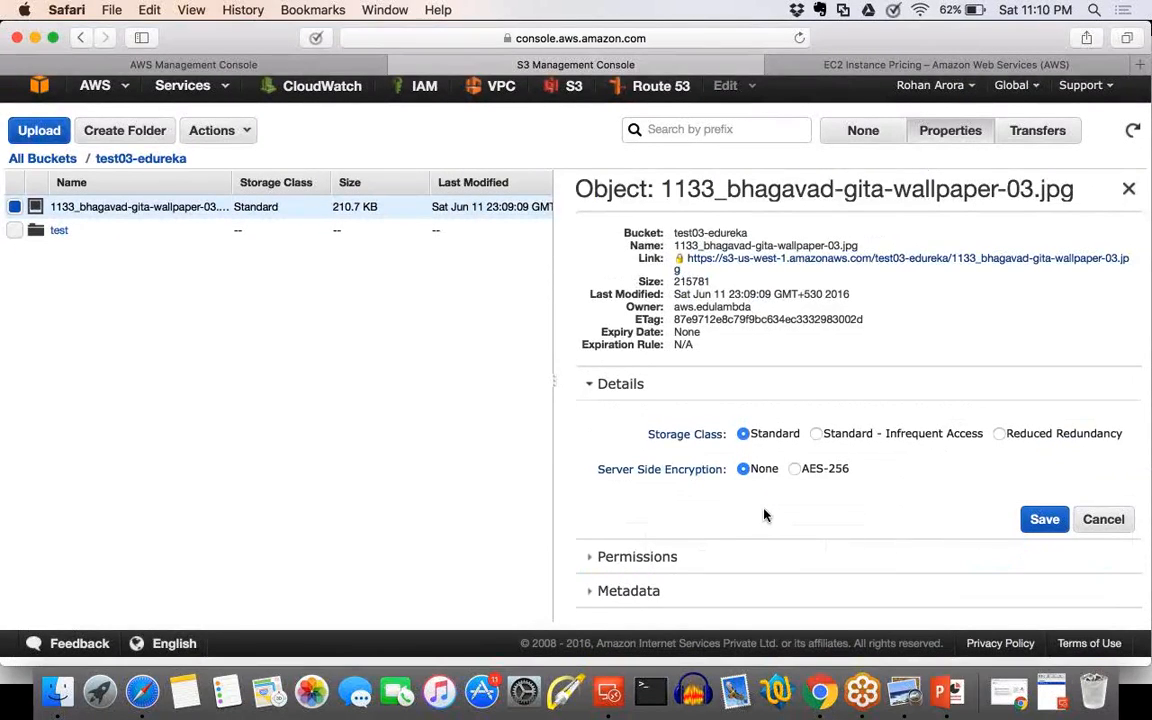
Expand the image's metadata and examine the explanation and the Content-Type entry up close.
click(630, 587)
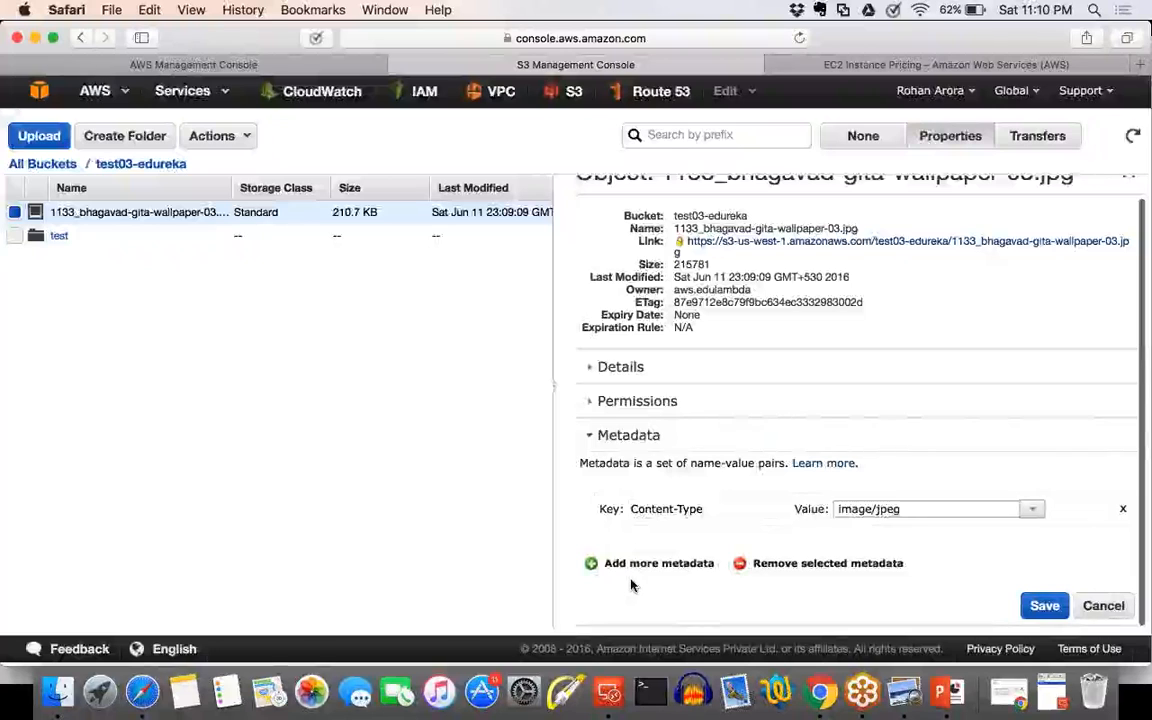
scroll(632, 585, up, 3)
scroll(632, 586, up, 3)
drag(858, 417, 728, 418)
scroll(728, 419, down, 5)
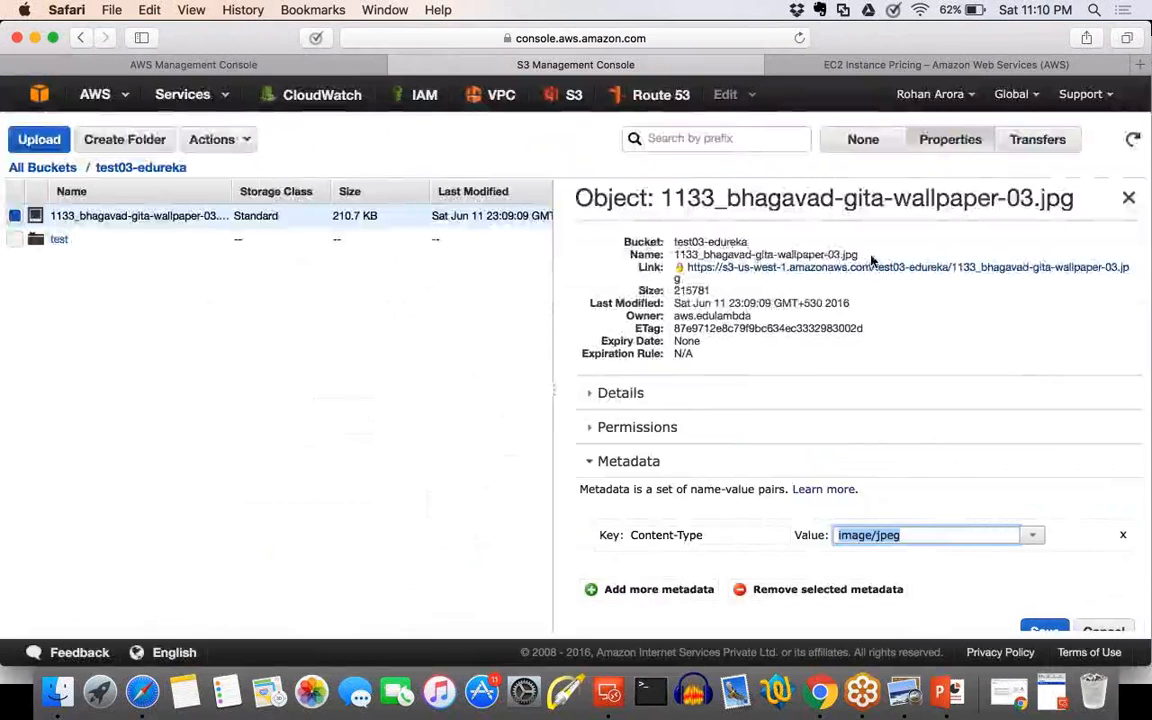
Highlight the image's name, size and last-modified date as examples of object metadata.
drag(858, 255, 675, 255)
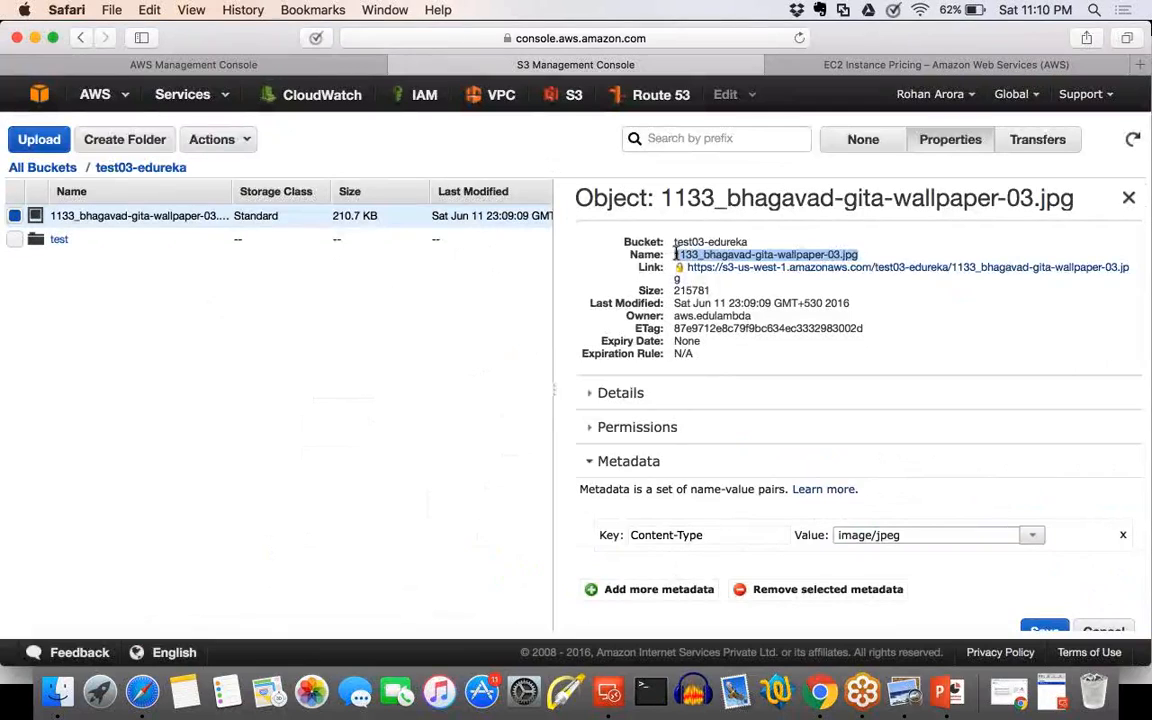
click(856, 301)
drag(856, 301, 676, 291)
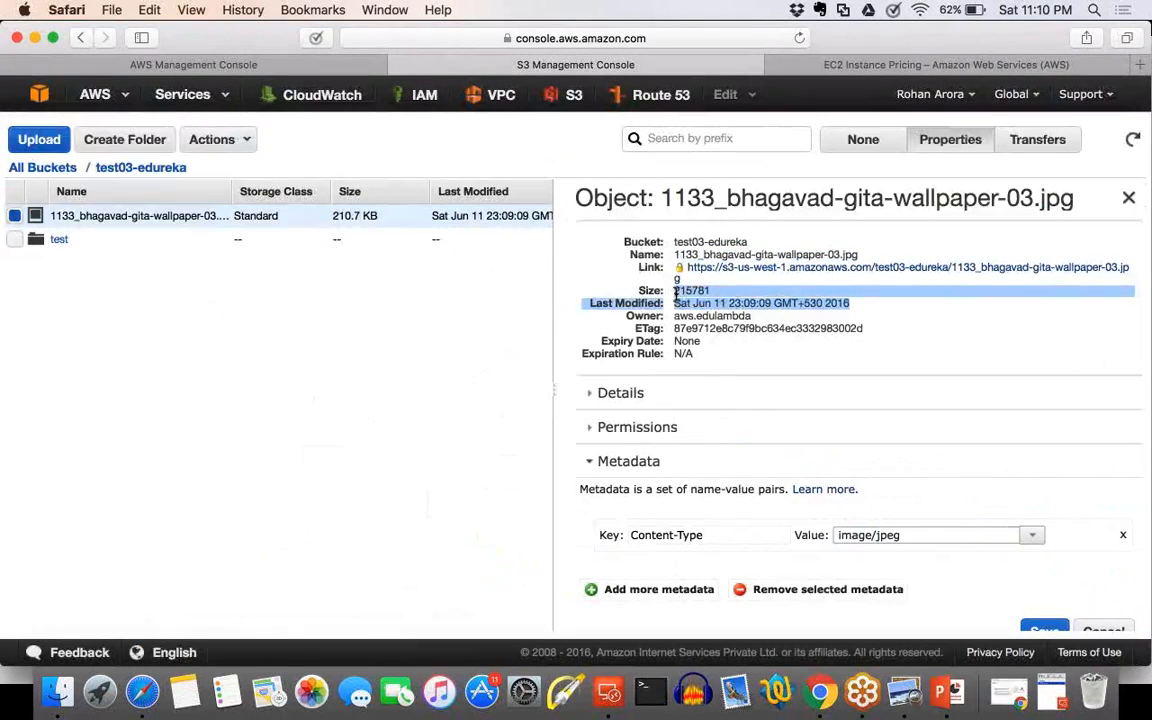
click(677, 297)
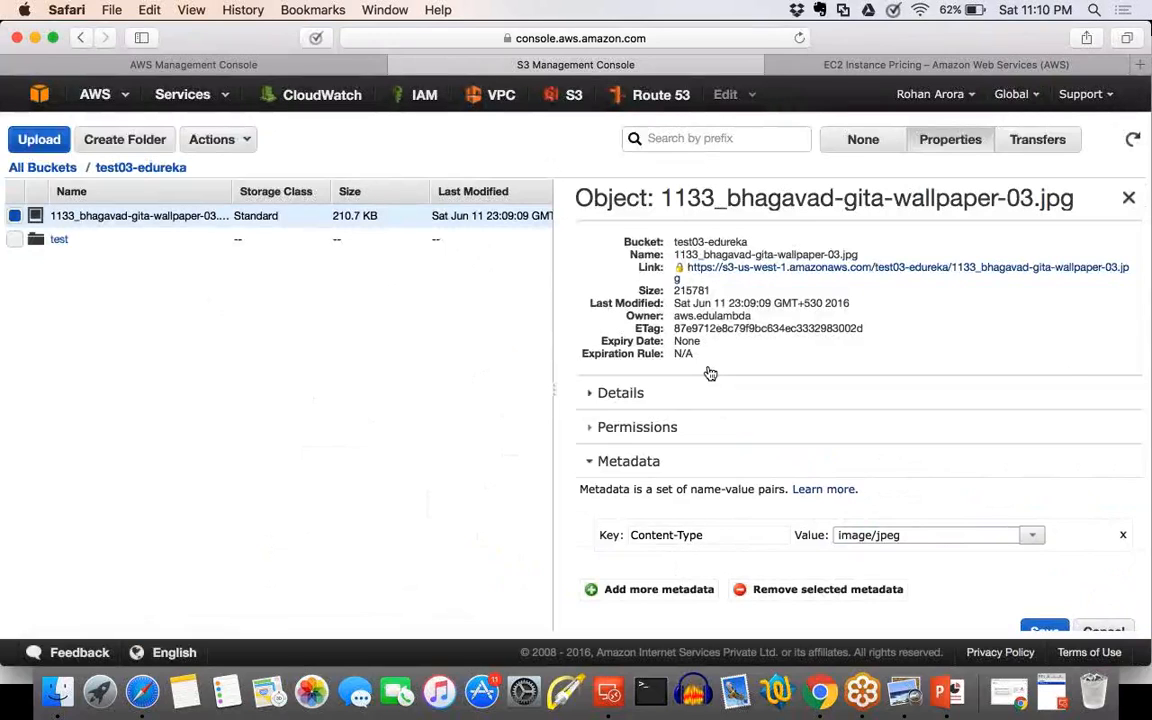
Highlight the Metadata heading up close and return to the full view of the image's properties.
scroll(710, 373, up, 1)
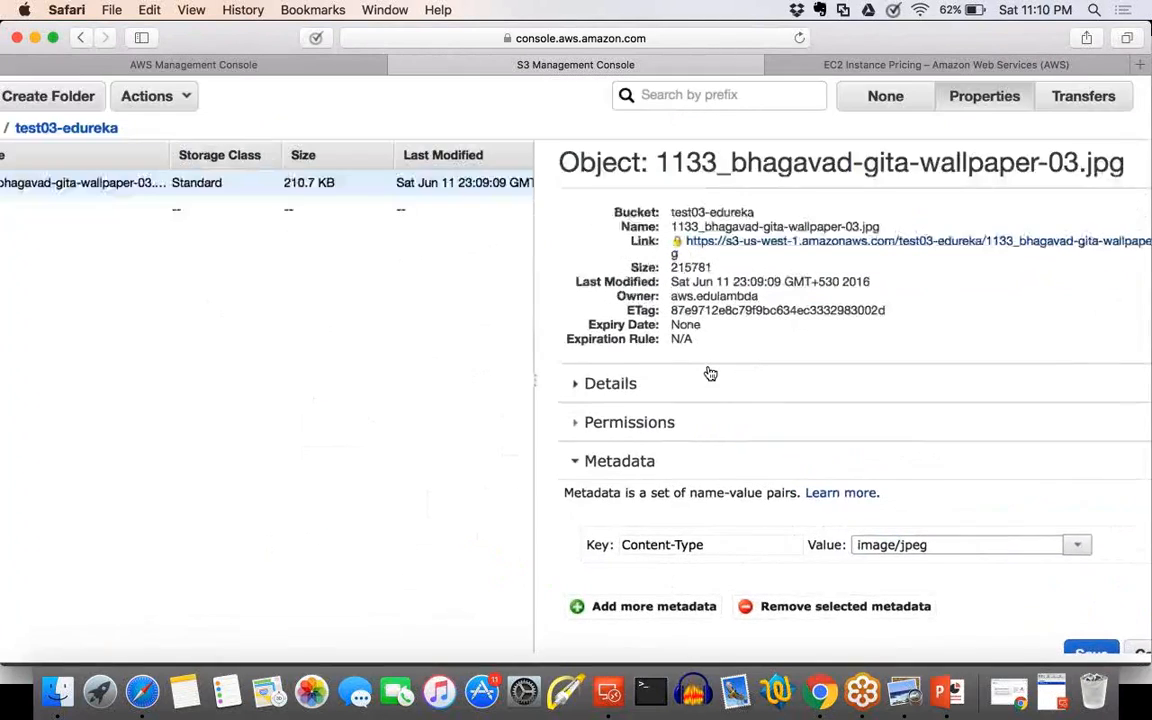
scroll(710, 373, up, 5)
drag(624, 461, 502, 460)
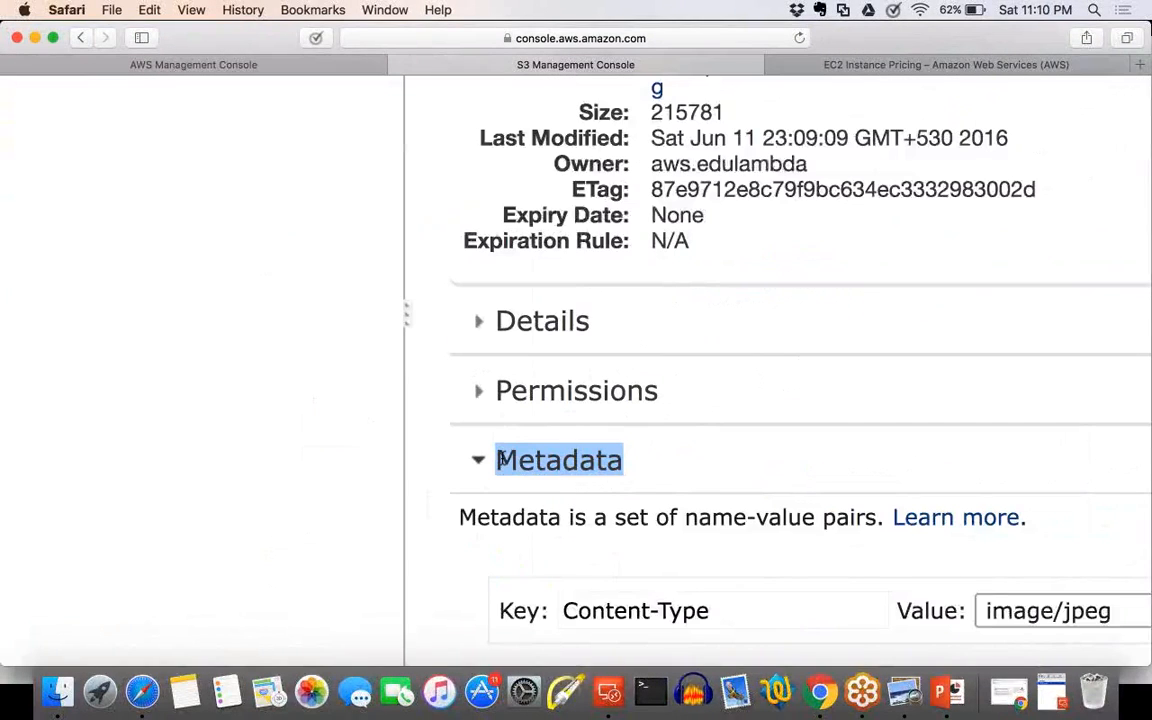
scroll(502, 461, down, 5)
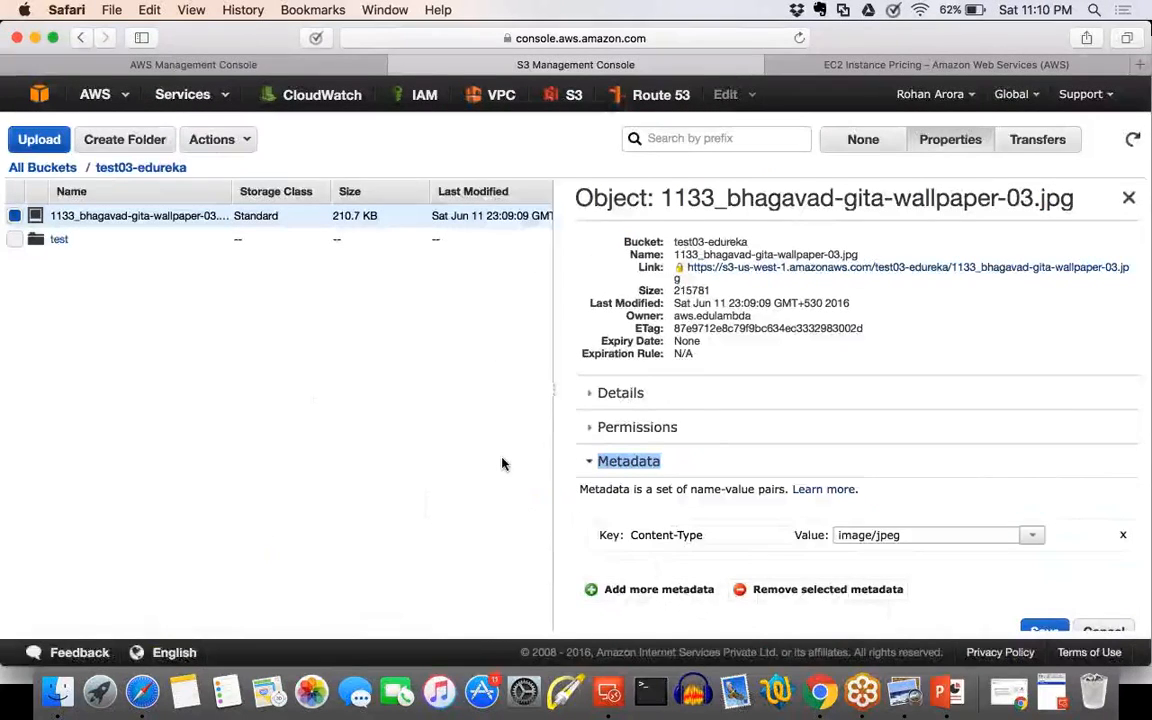
key(super+shift+backslash)
click(502, 463)
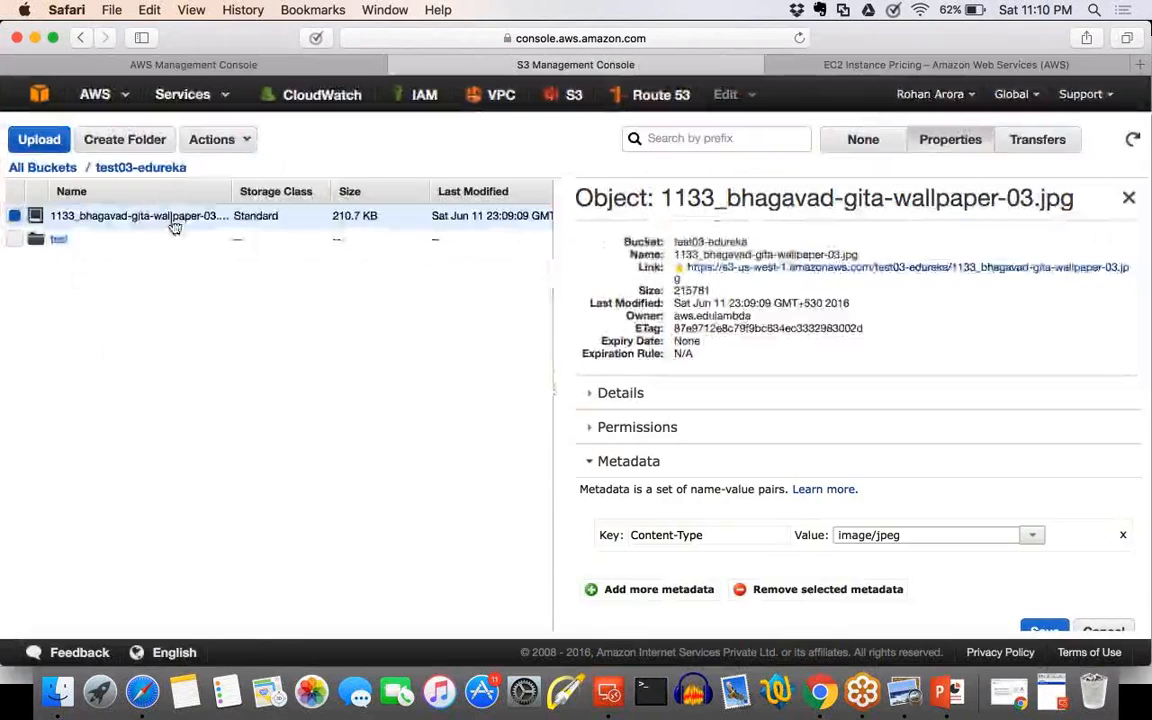
Request a download of the wallpaper image, preview it through the download link, and dismiss the download prompt.
right_click(174, 223)
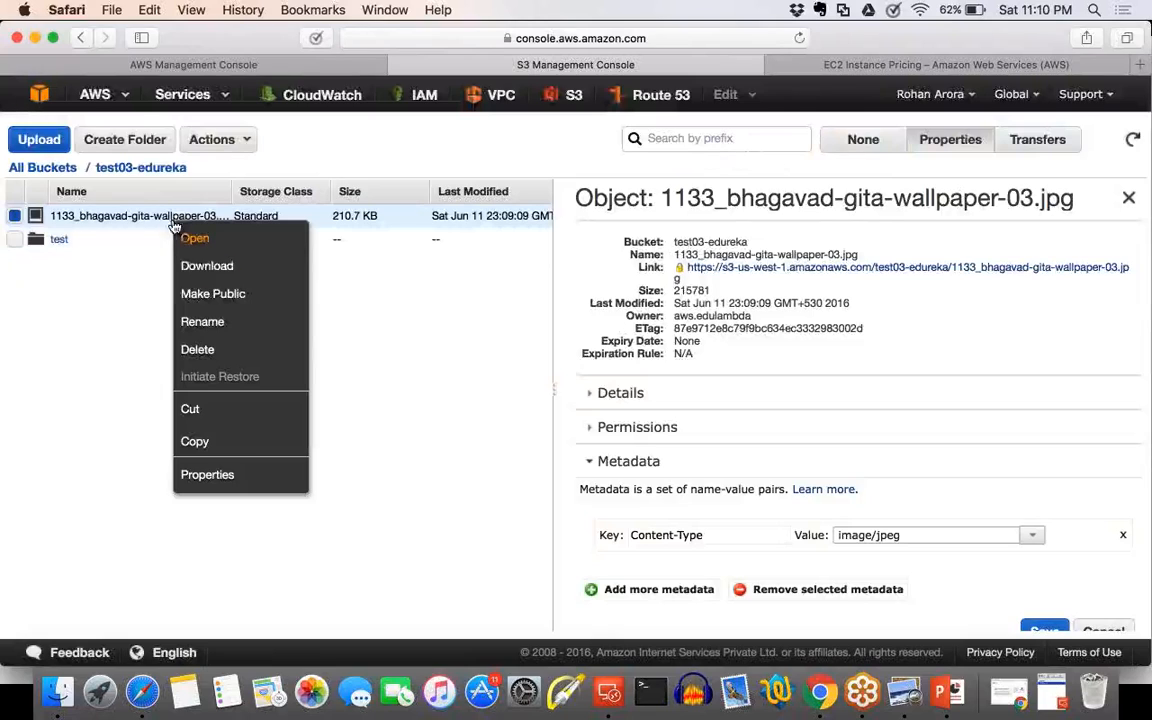
click(203, 266)
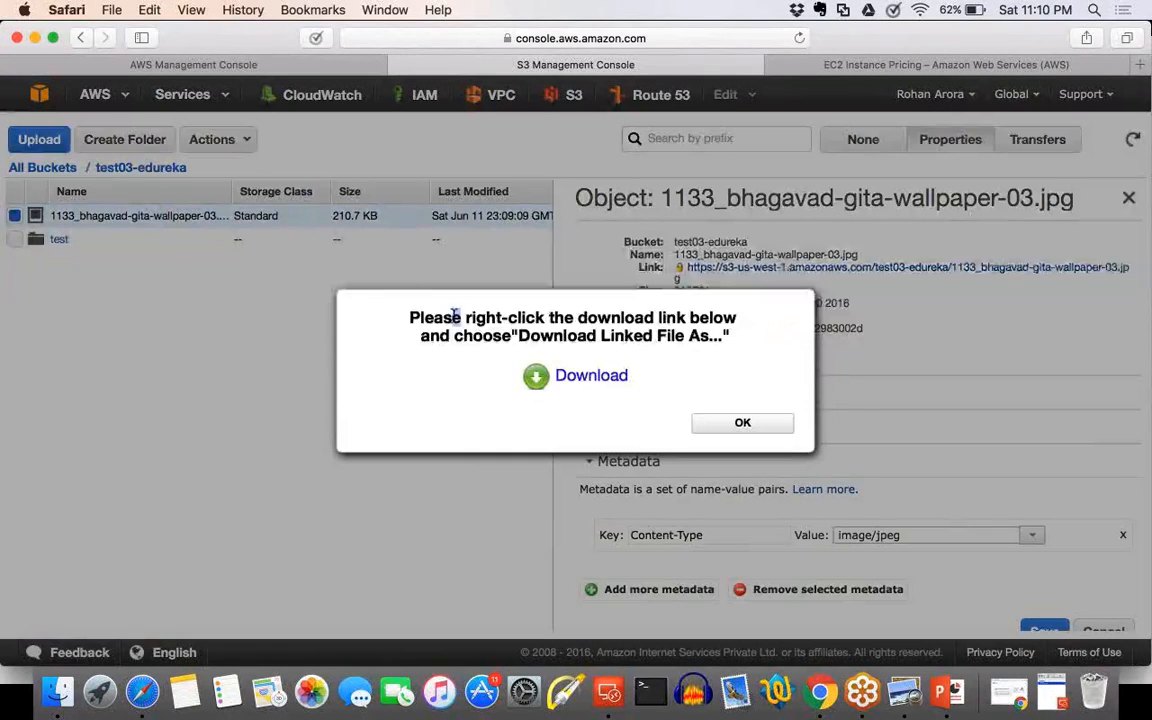
drag(452, 316, 727, 342)
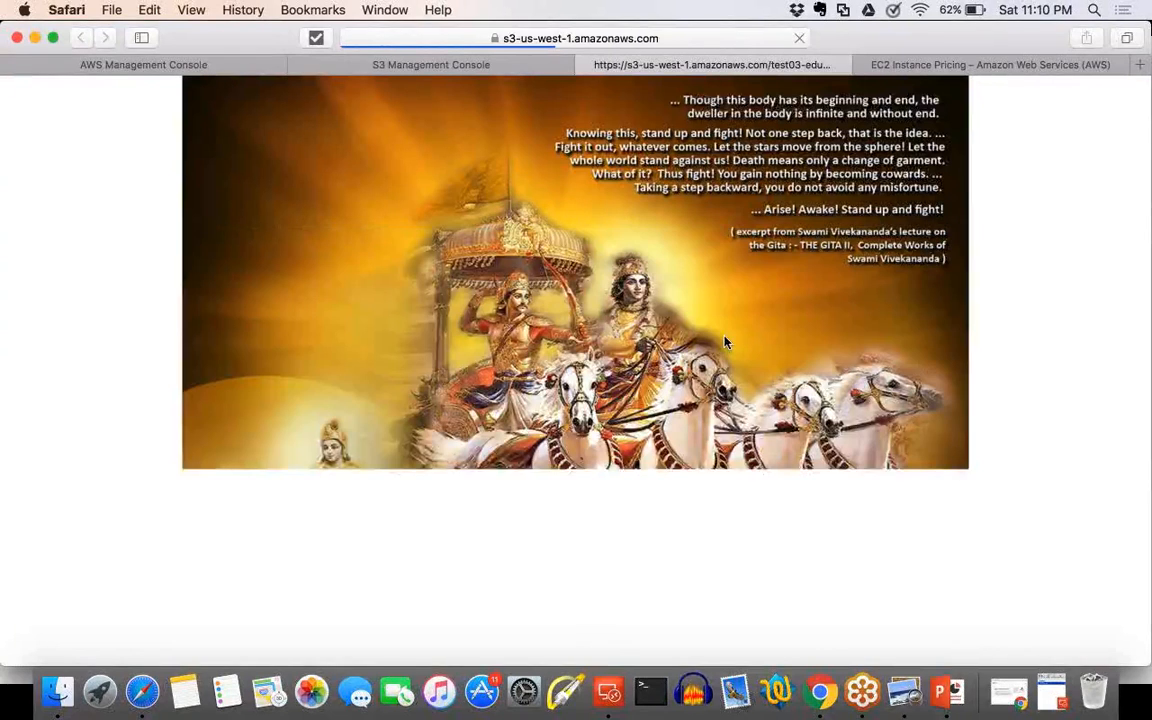
key(super+w)
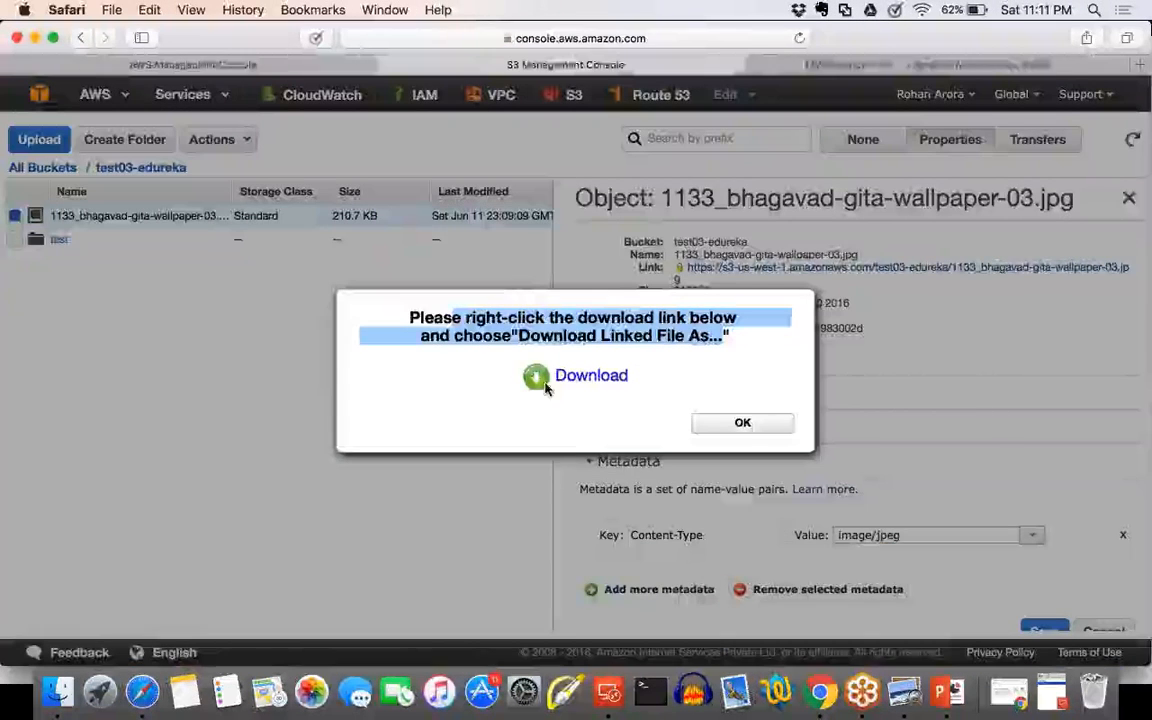
click(742, 423)
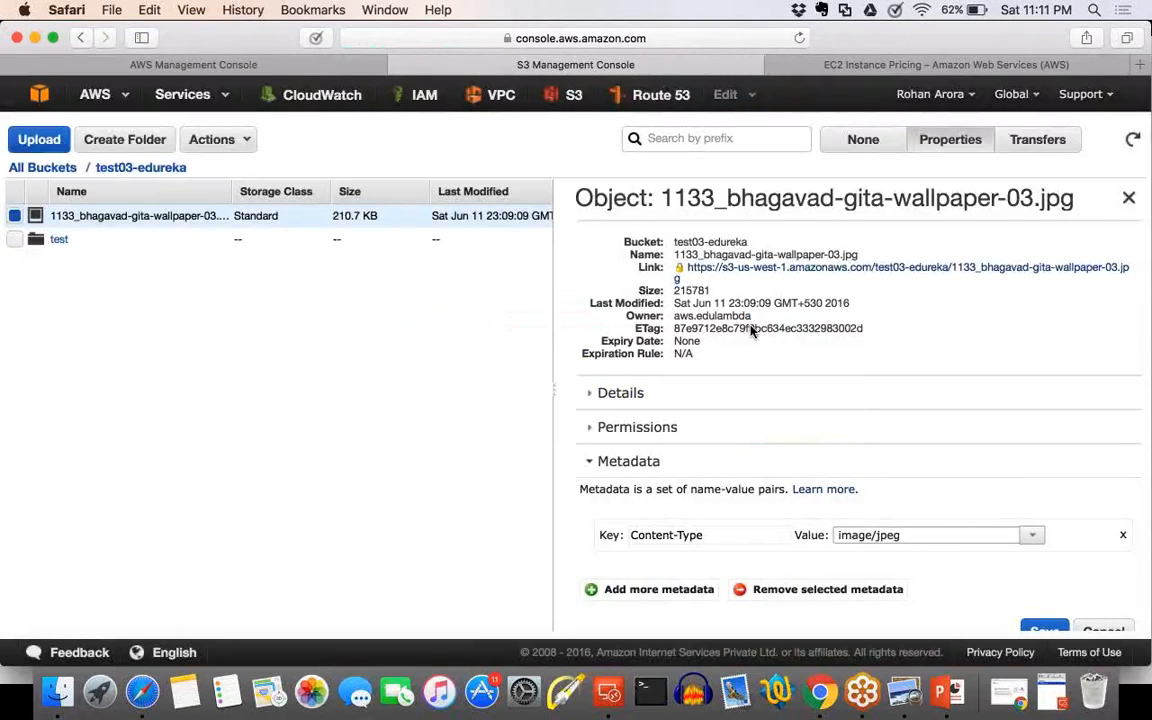
Examine the image's object details up close, focusing on its full S3 link.
scroll(751, 325, up, 5)
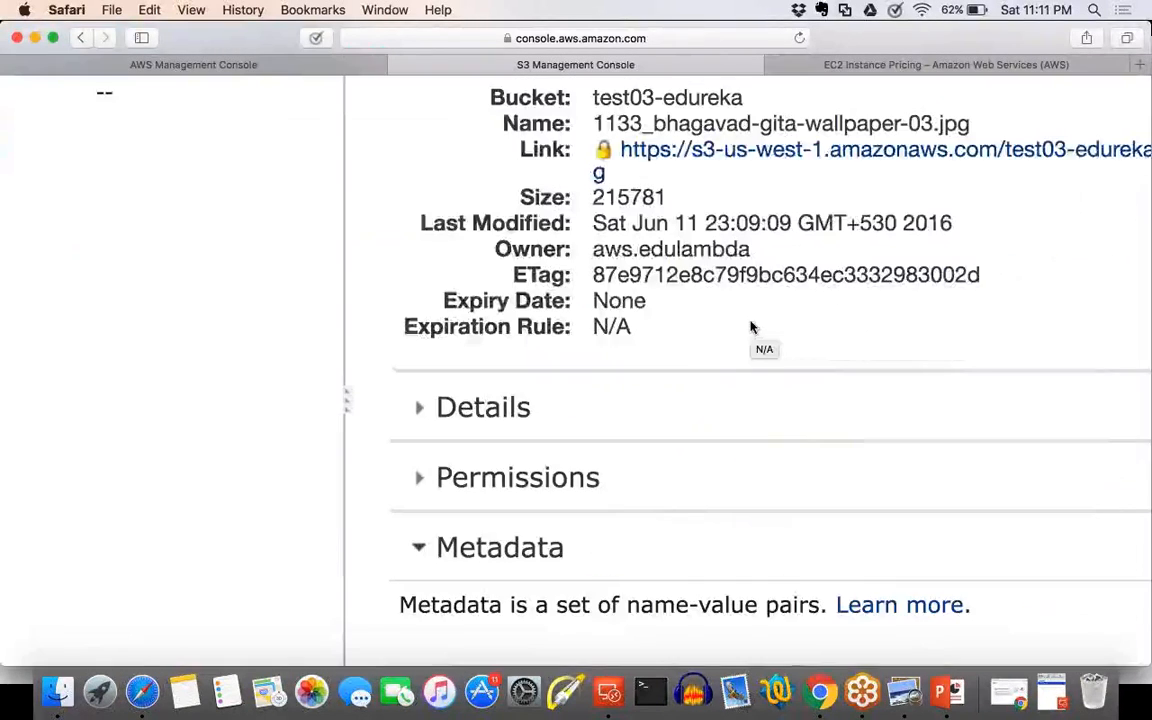
scroll(751, 330, up, 3)
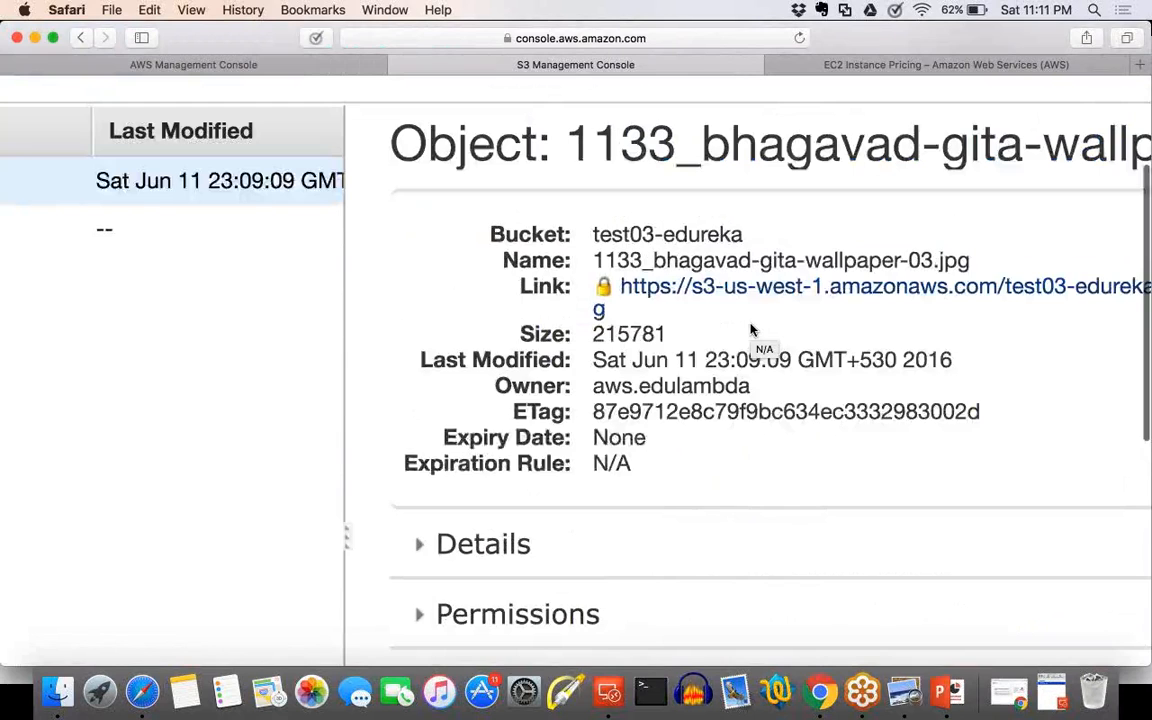
scroll(751, 330, right, 2)
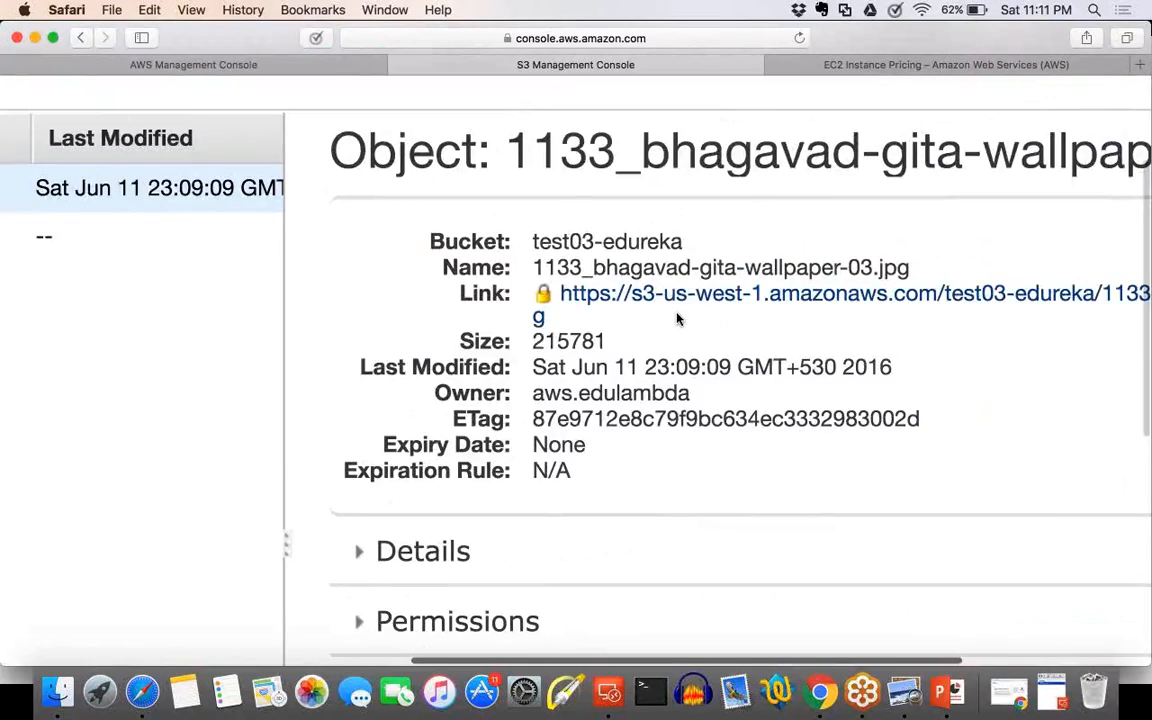
scroll(677, 318, right, 5)
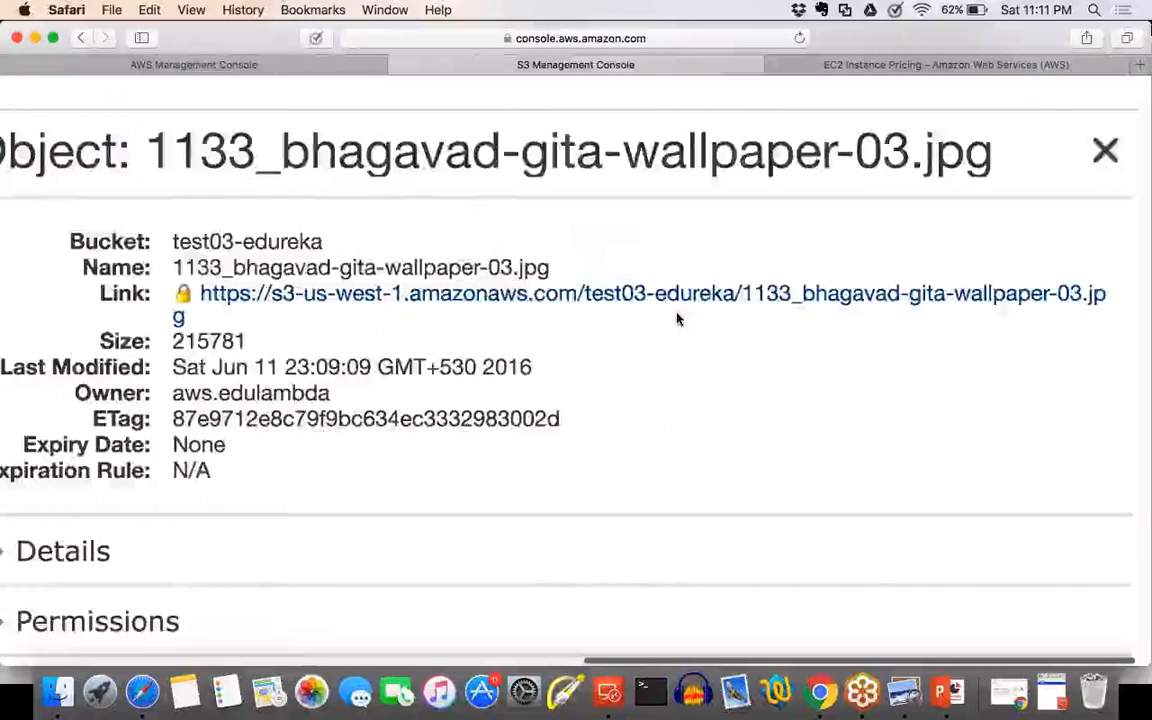
scroll(265, 368, down, 1)
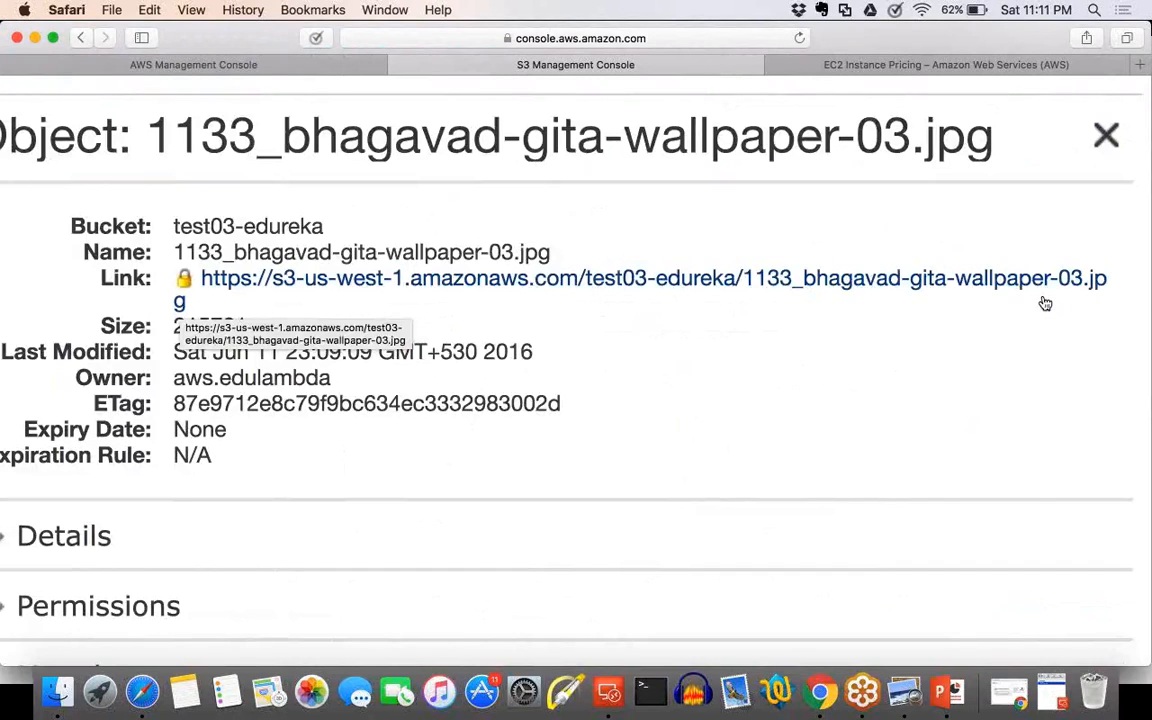
scroll(1045, 303, up, 4)
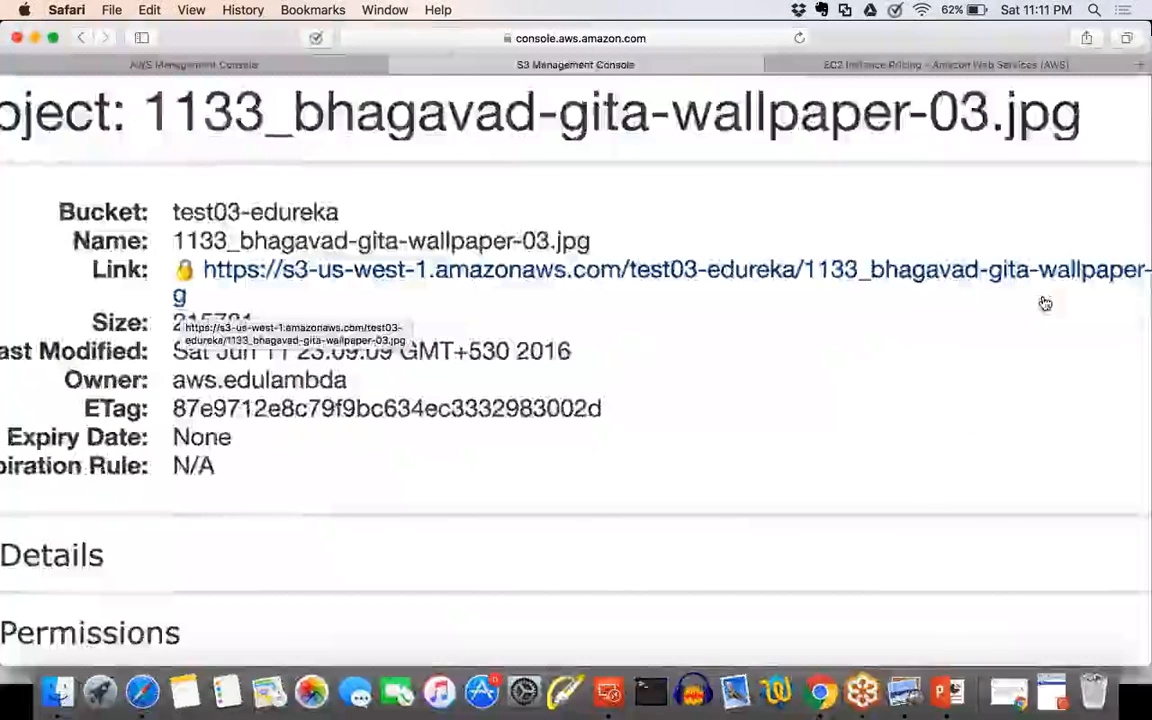
scroll(258, 262, down, 5)
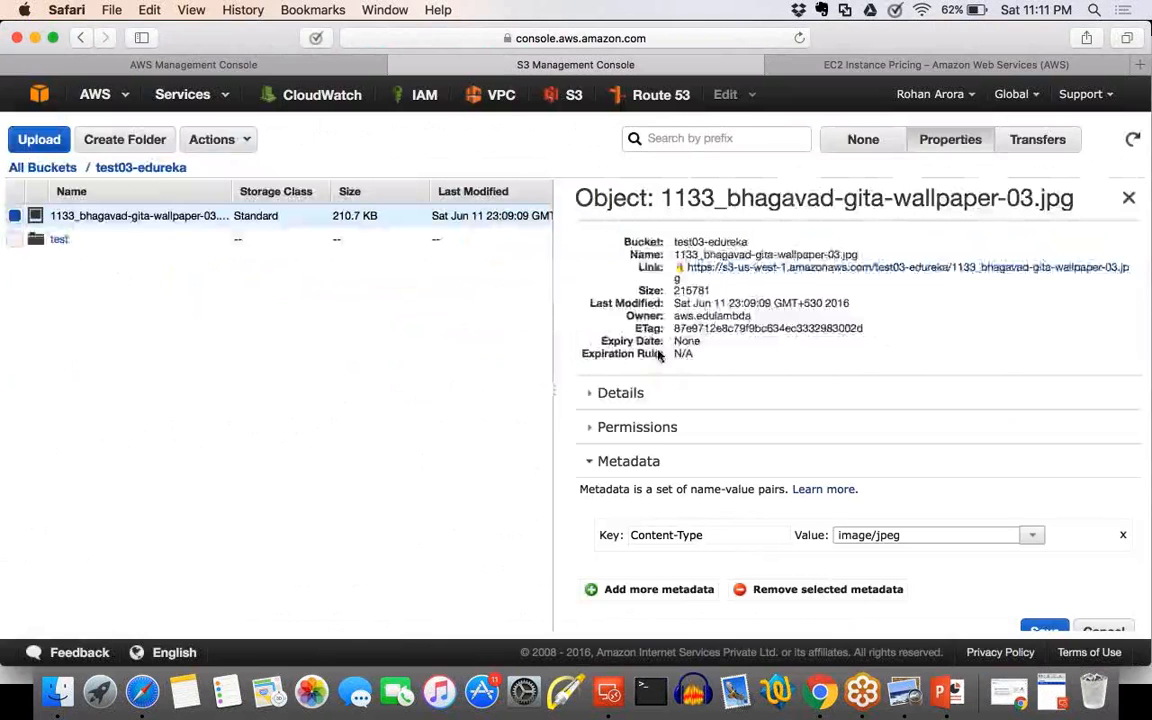
Make the wallpaper image public with its permissions expanded, and highlight the Everyone grantee.
click(595, 430)
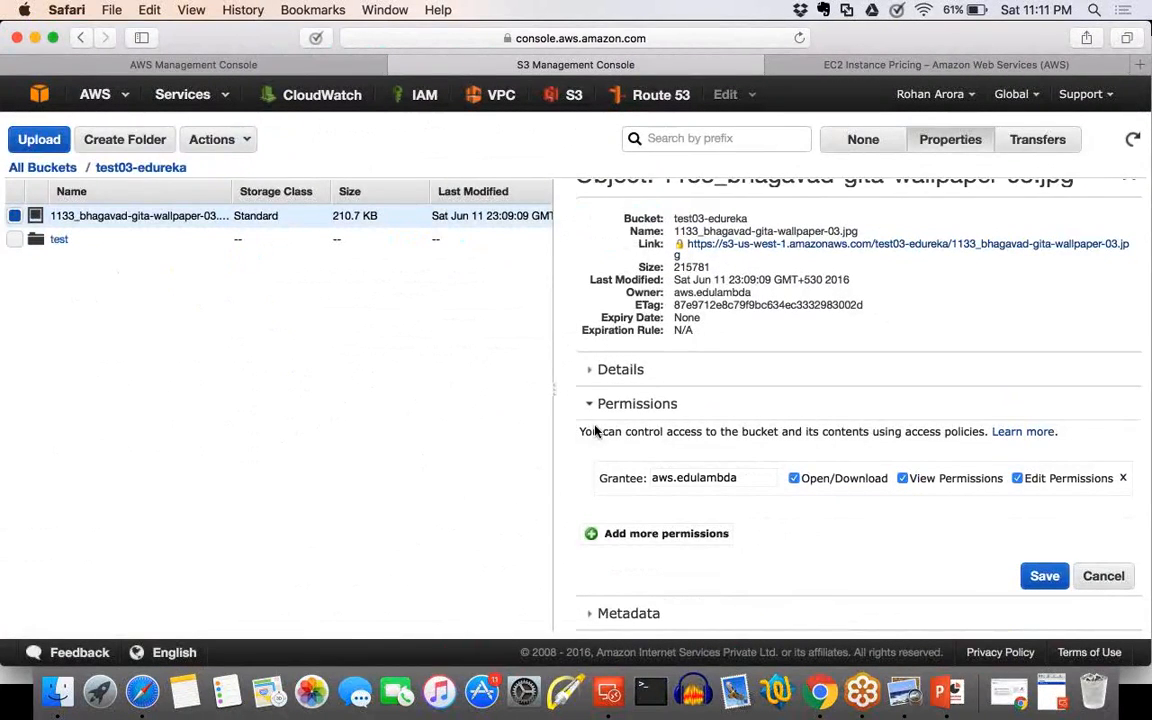
click(215, 139)
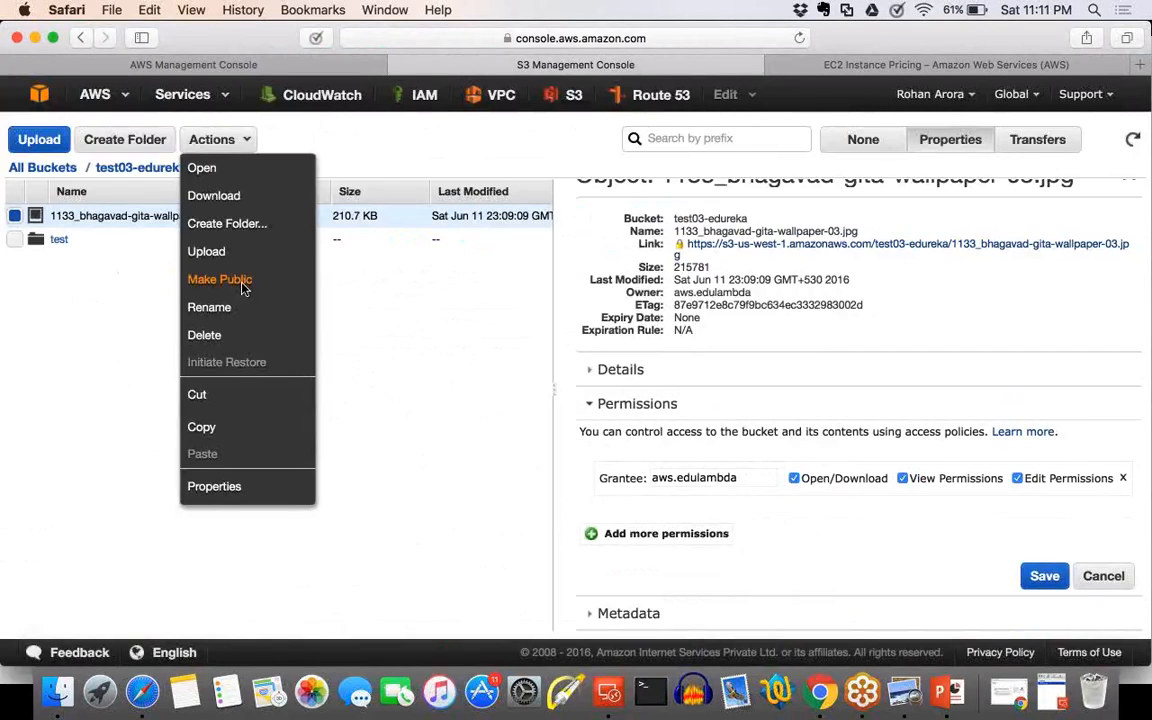
click(221, 280)
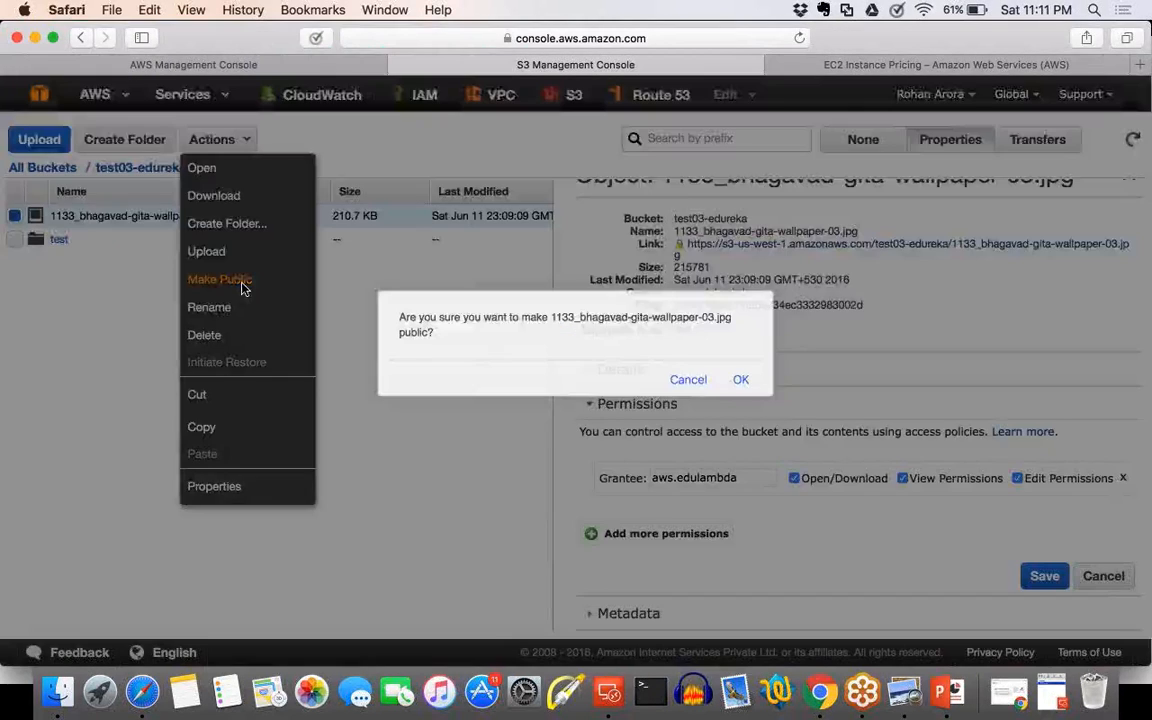
drag(420, 317, 709, 331)
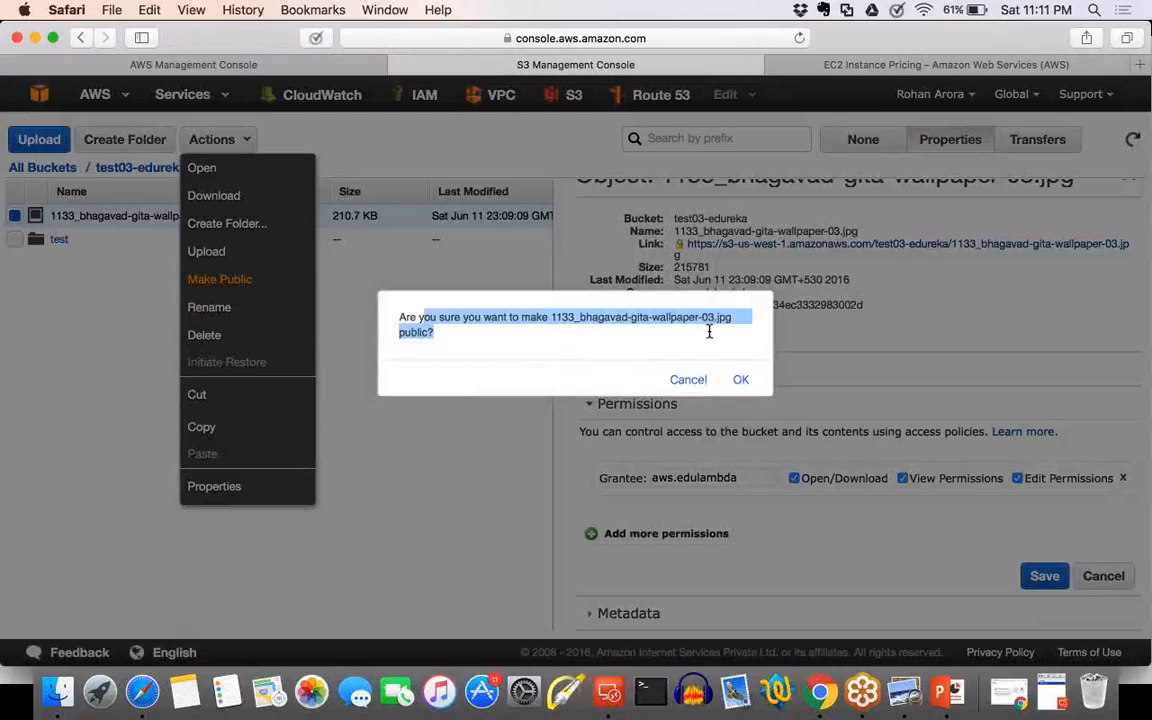
click(741, 381)
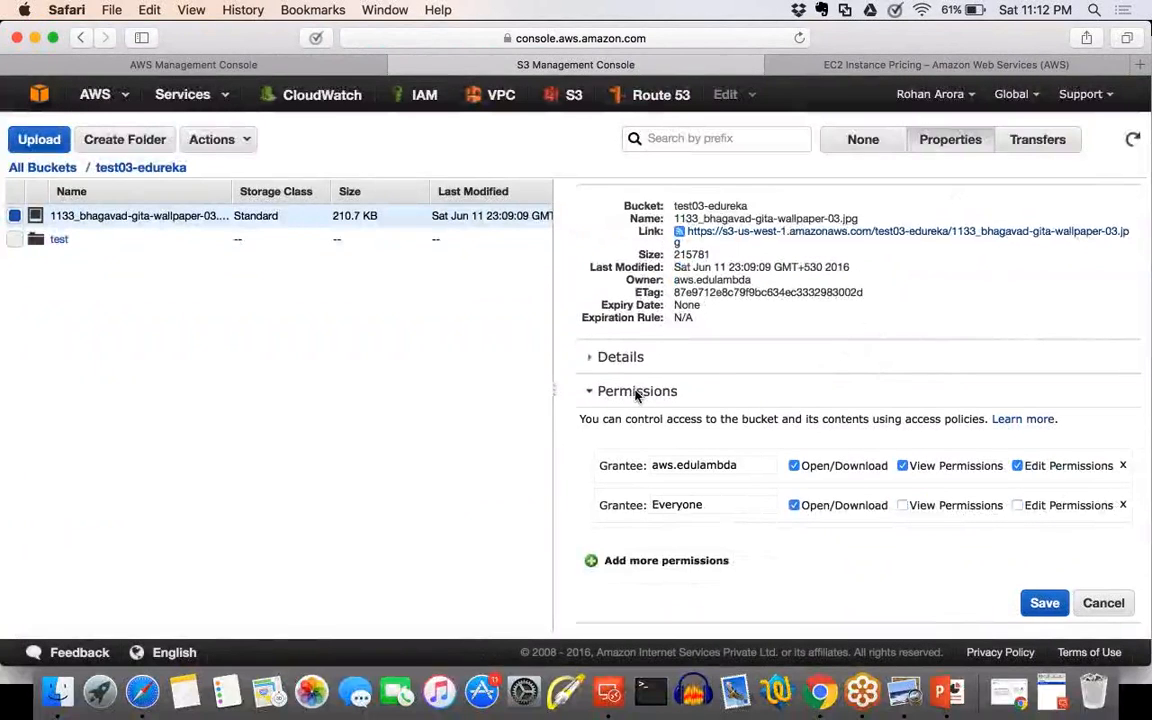
scroll(636, 396, down, 2)
drag(765, 475, 618, 472)
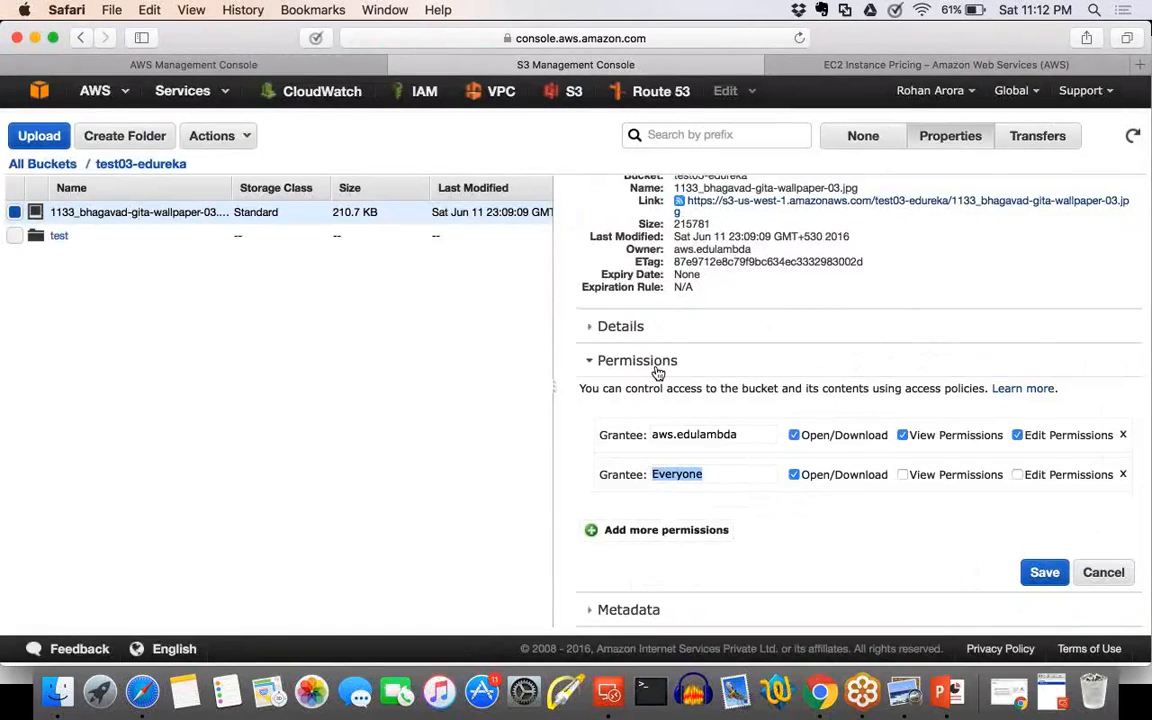
Open the image's S3 link in a separate browser tab, load its full address, and close the tab after viewing.
scroll(658, 372, up, 1)
scroll(695, 278, up, 3)
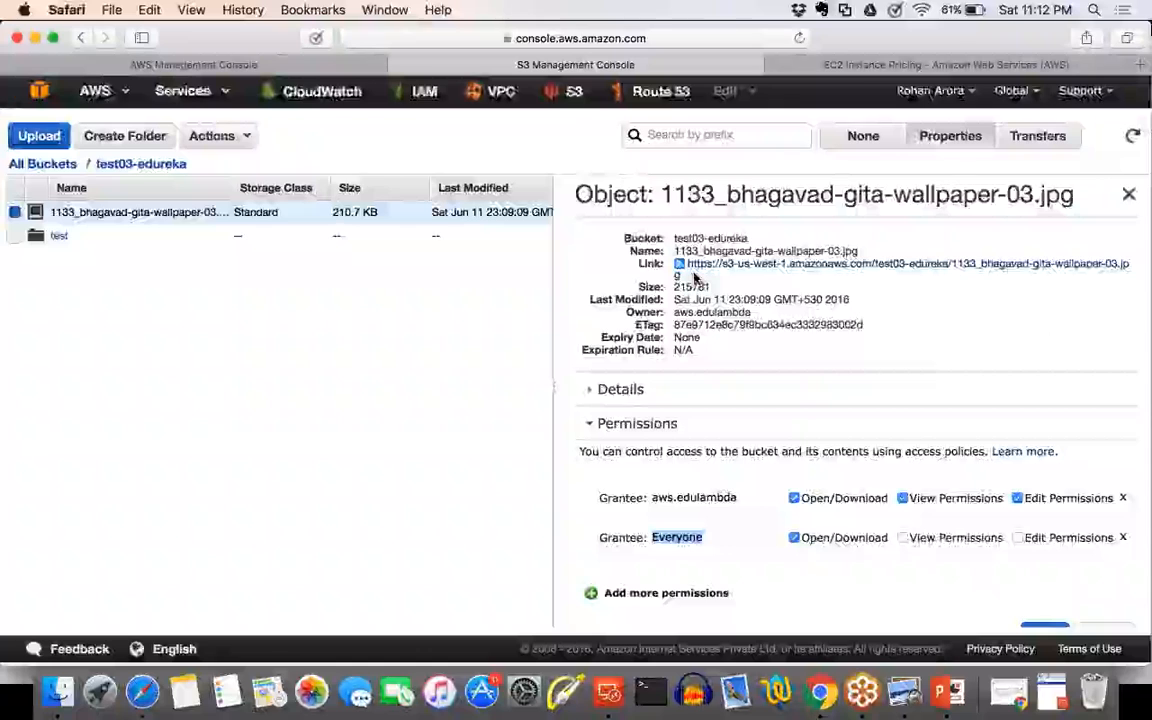
scroll(695, 278, up, 2)
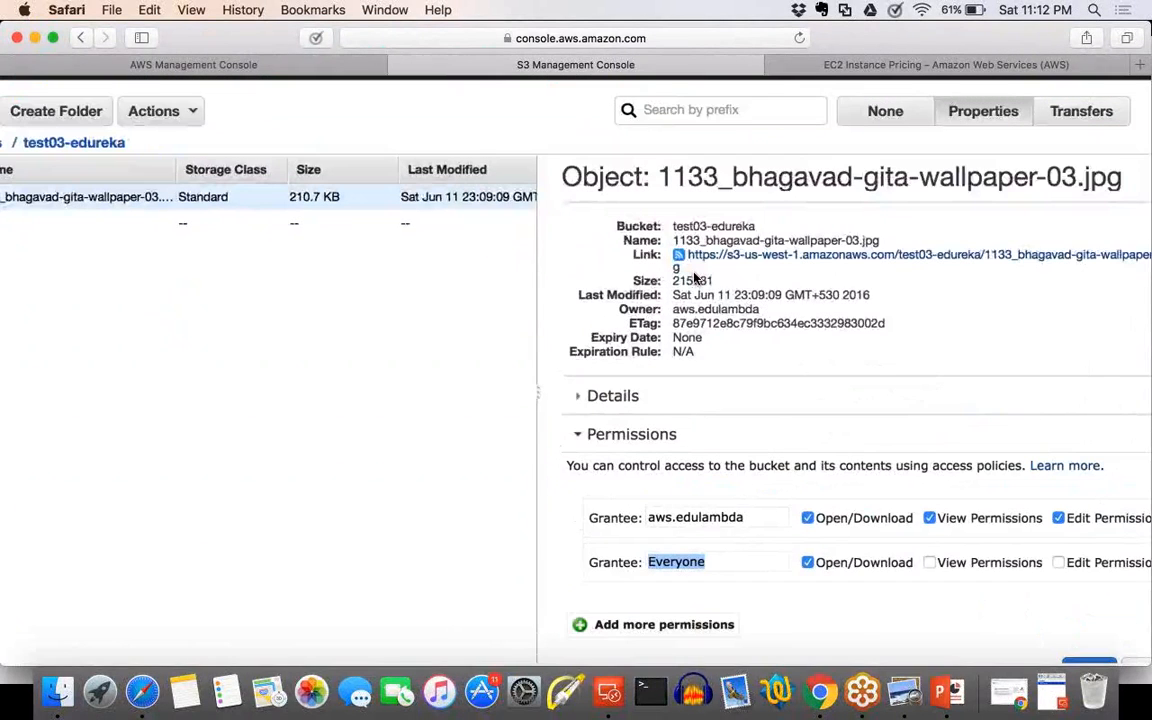
scroll(695, 278, up, 3)
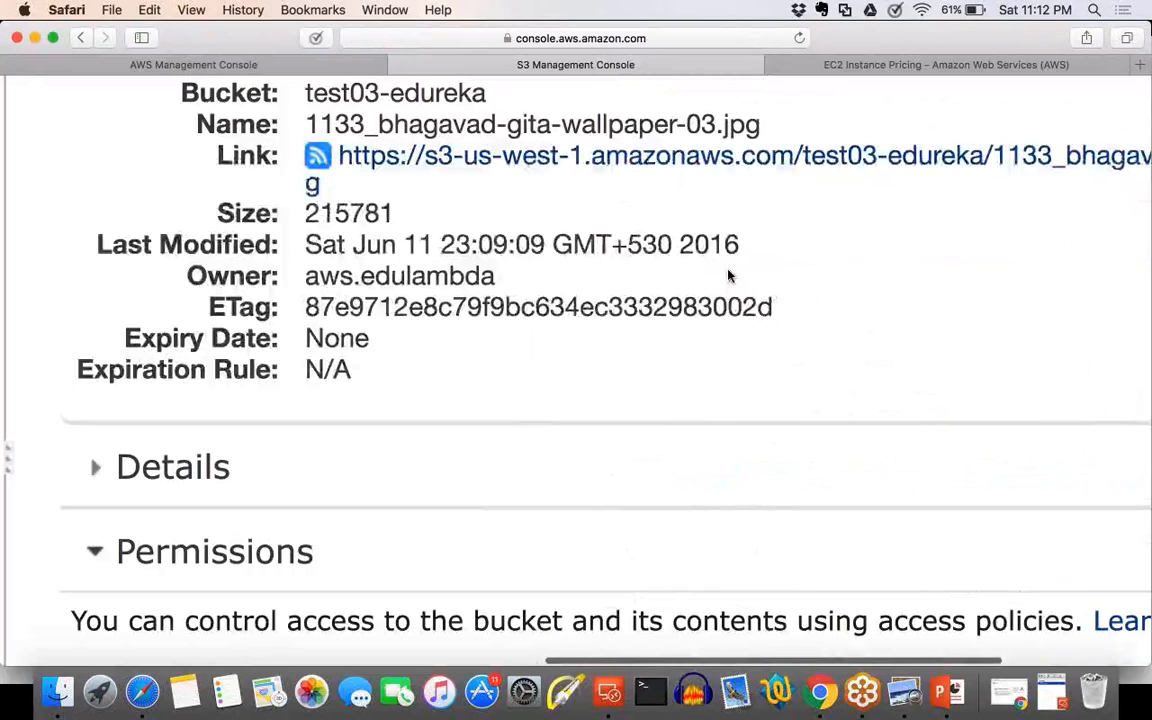
scroll(144, 162, right, 3)
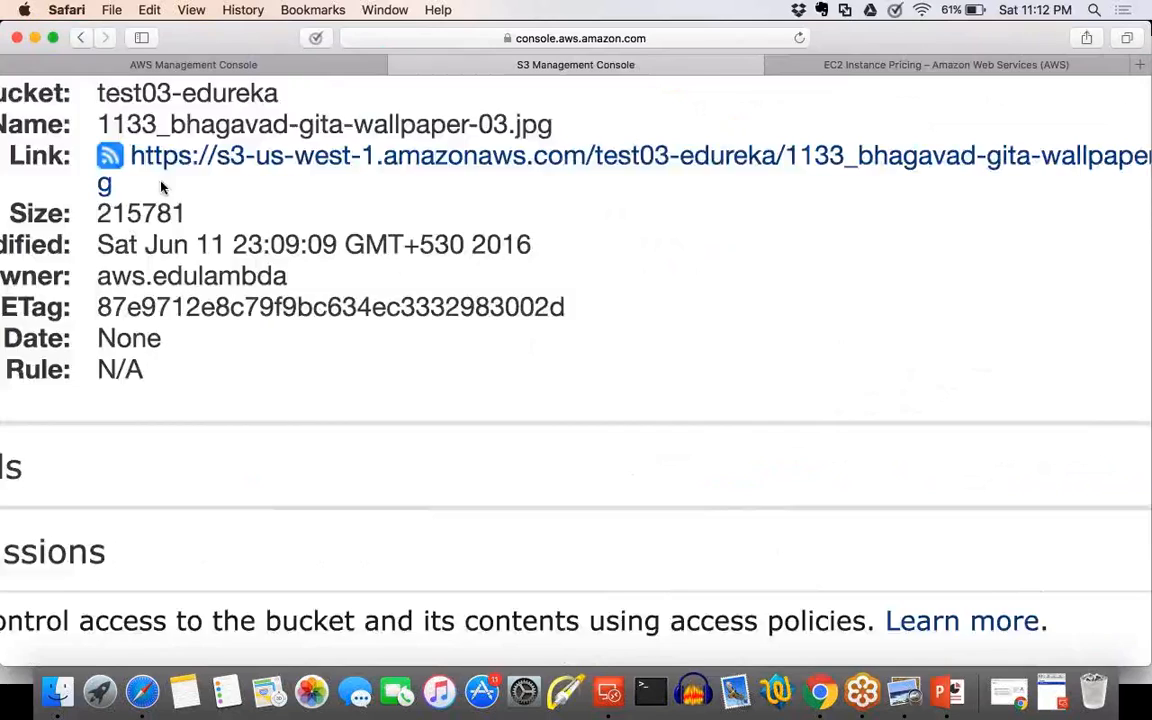
click(144, 162)
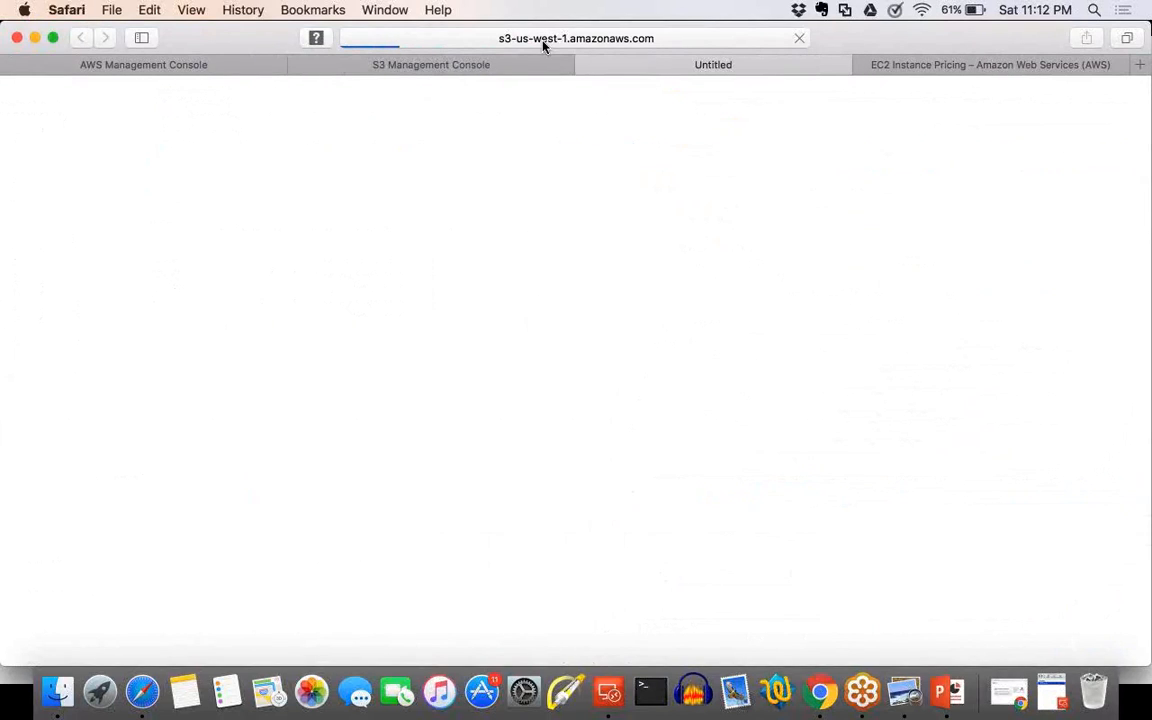
click(543, 40)
click(543, 40)
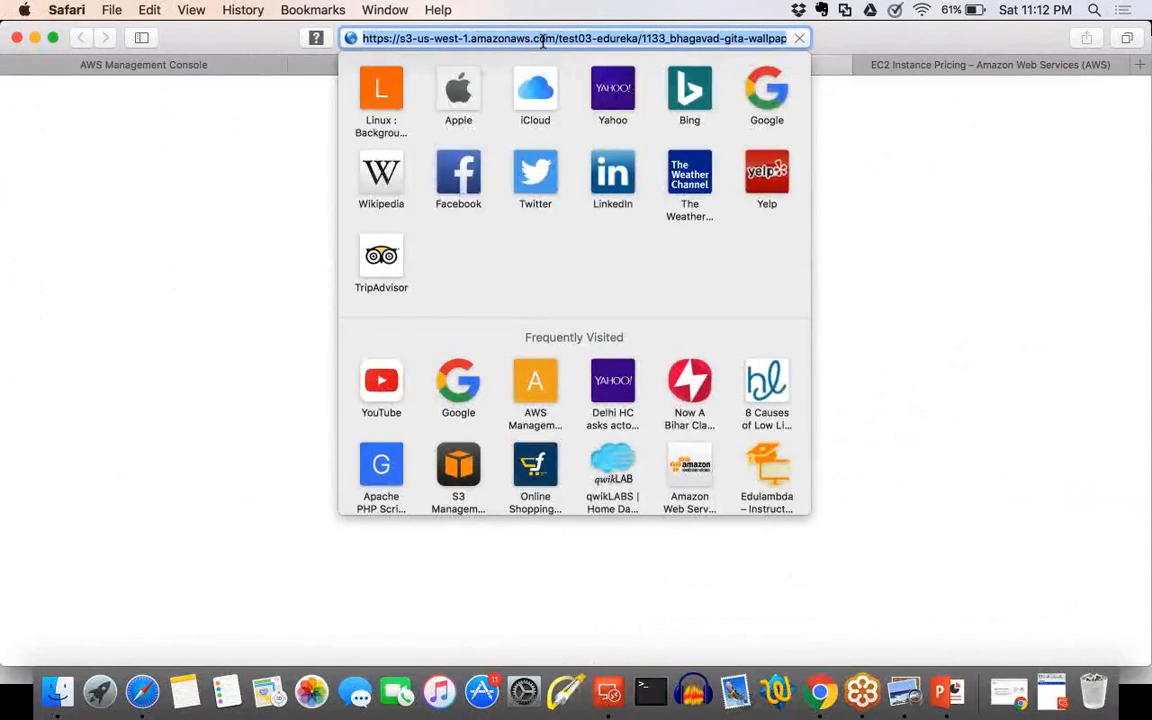
key(Return)
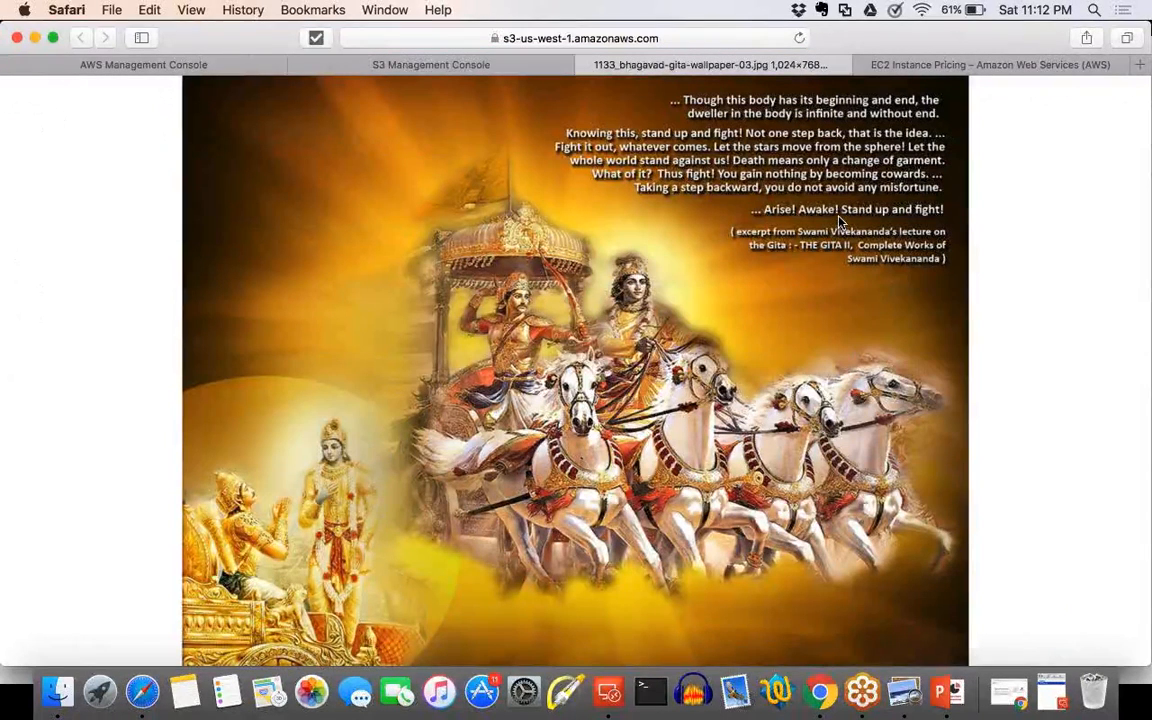
click(584, 66)
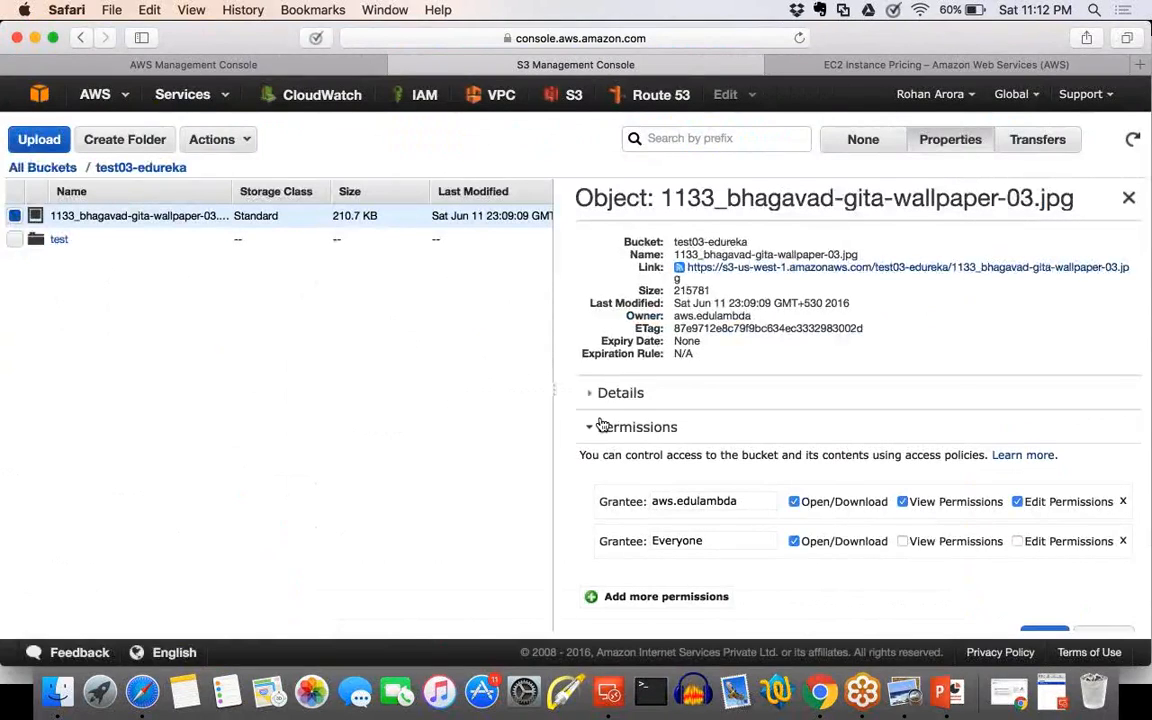
scroll(602, 425, up, 1)
scroll(602, 425, up, 4)
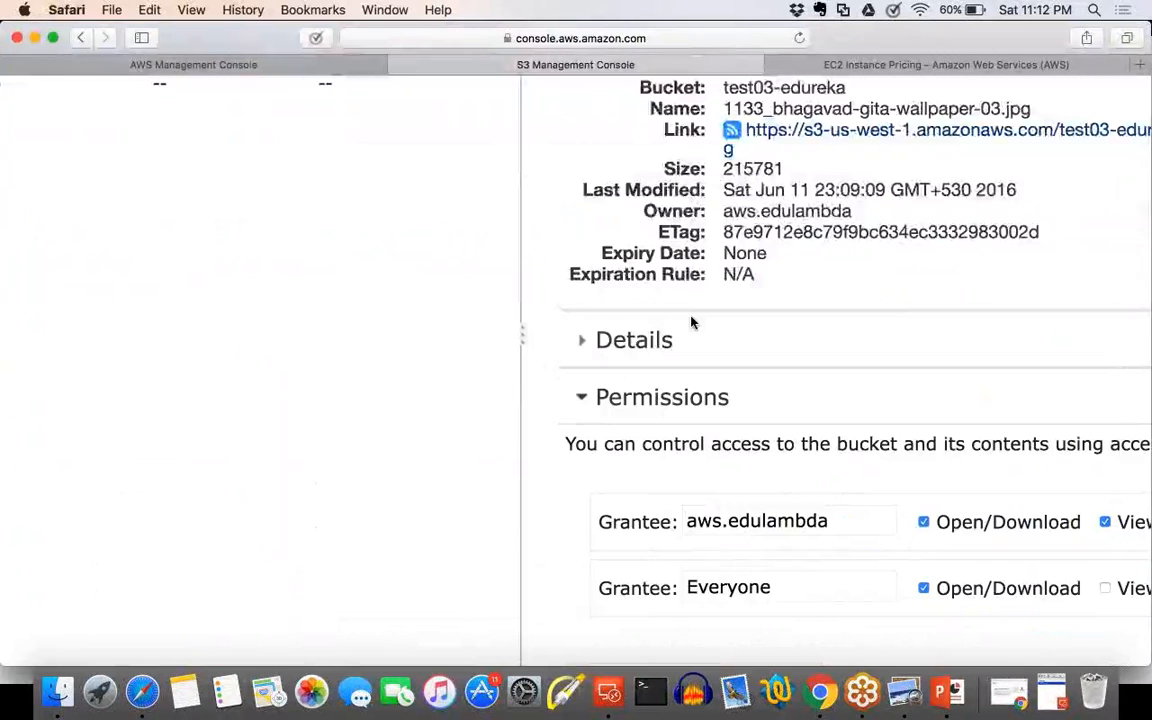
scroll(690, 322, down, 5)
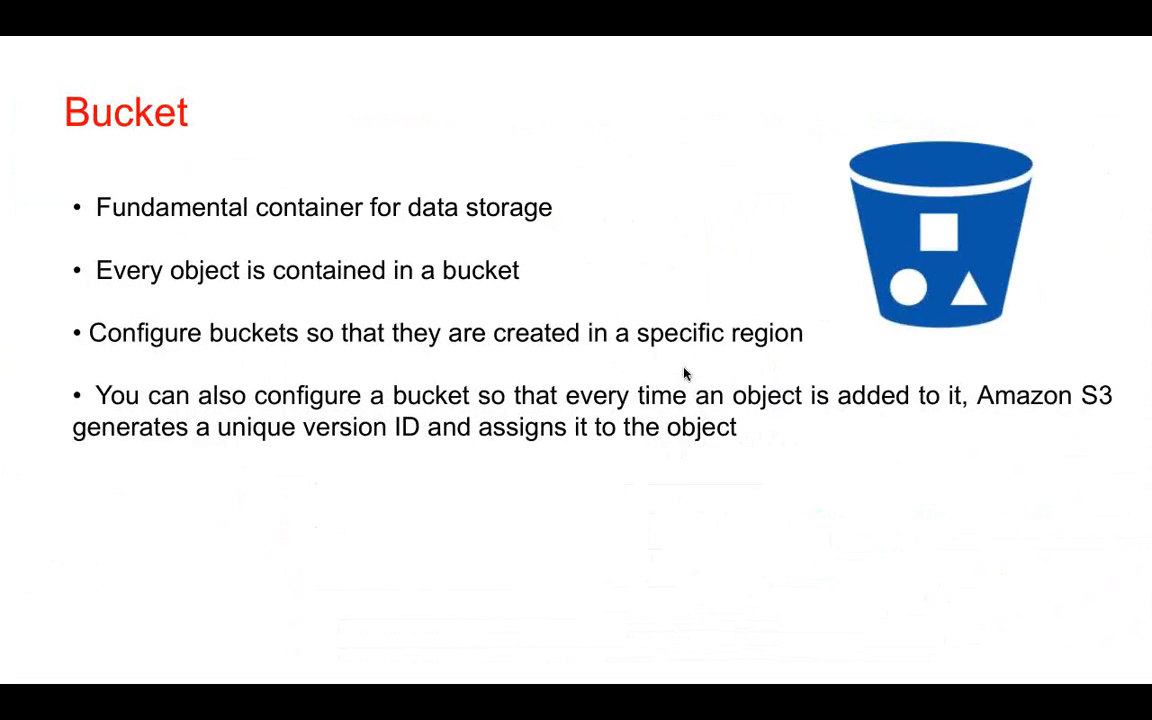
click(897, 589)
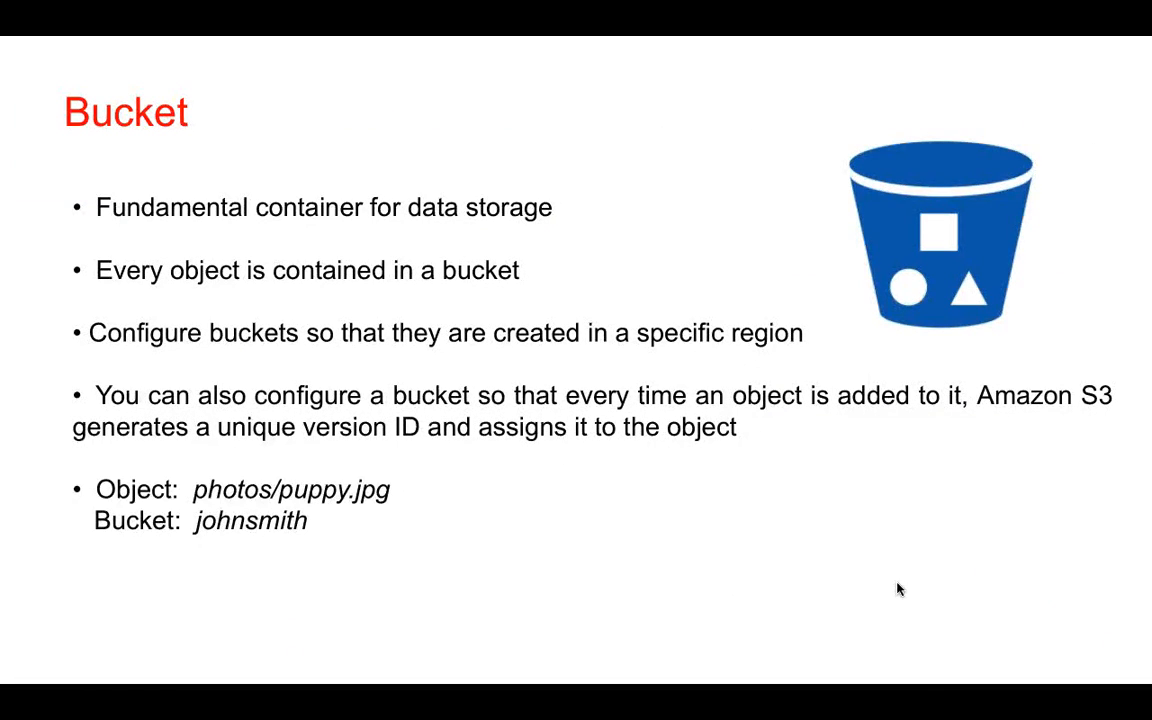
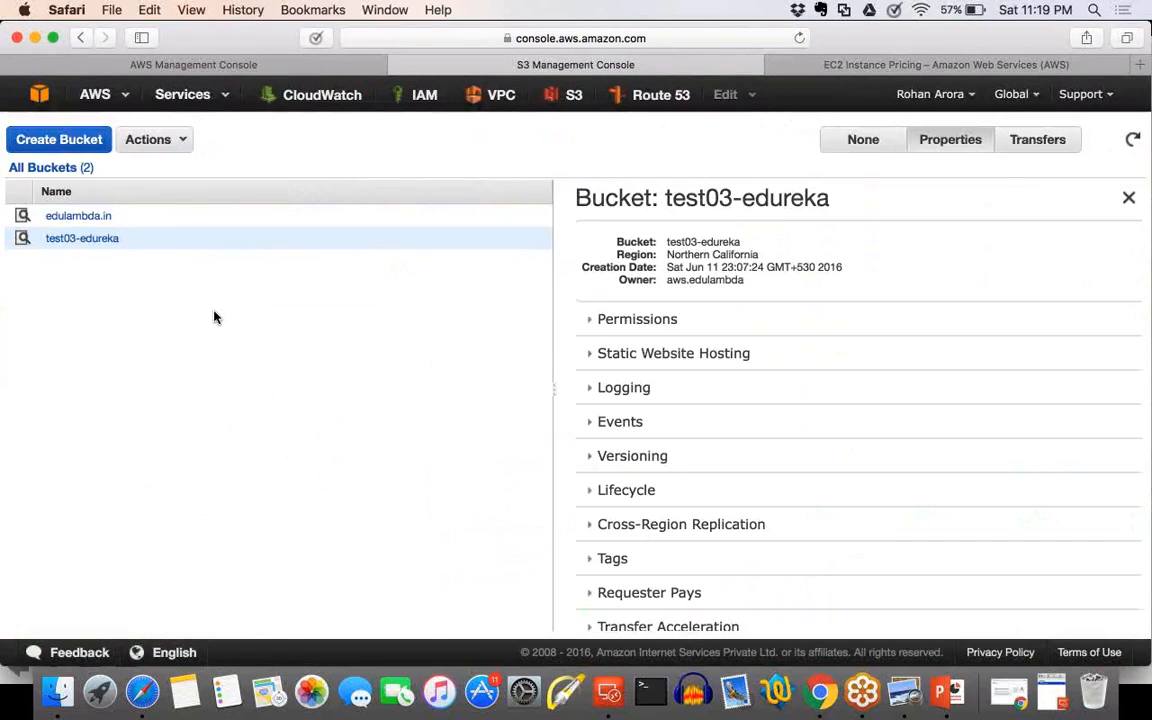
click(83, 239)
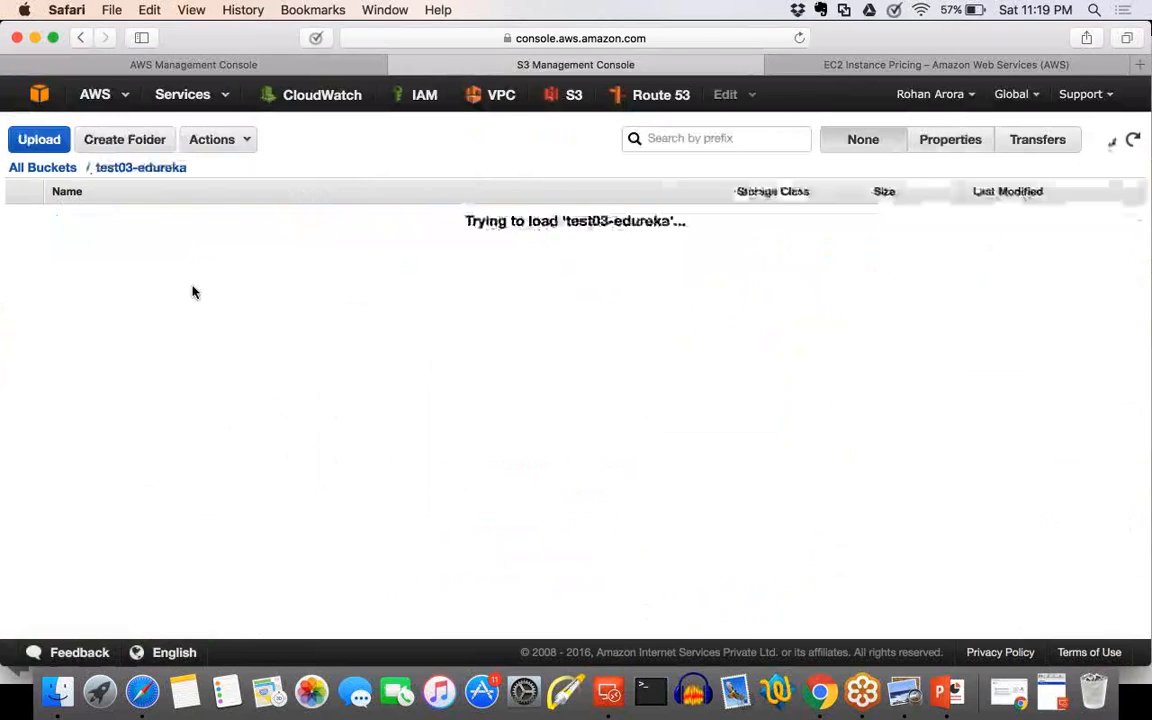
right_click(142, 278)
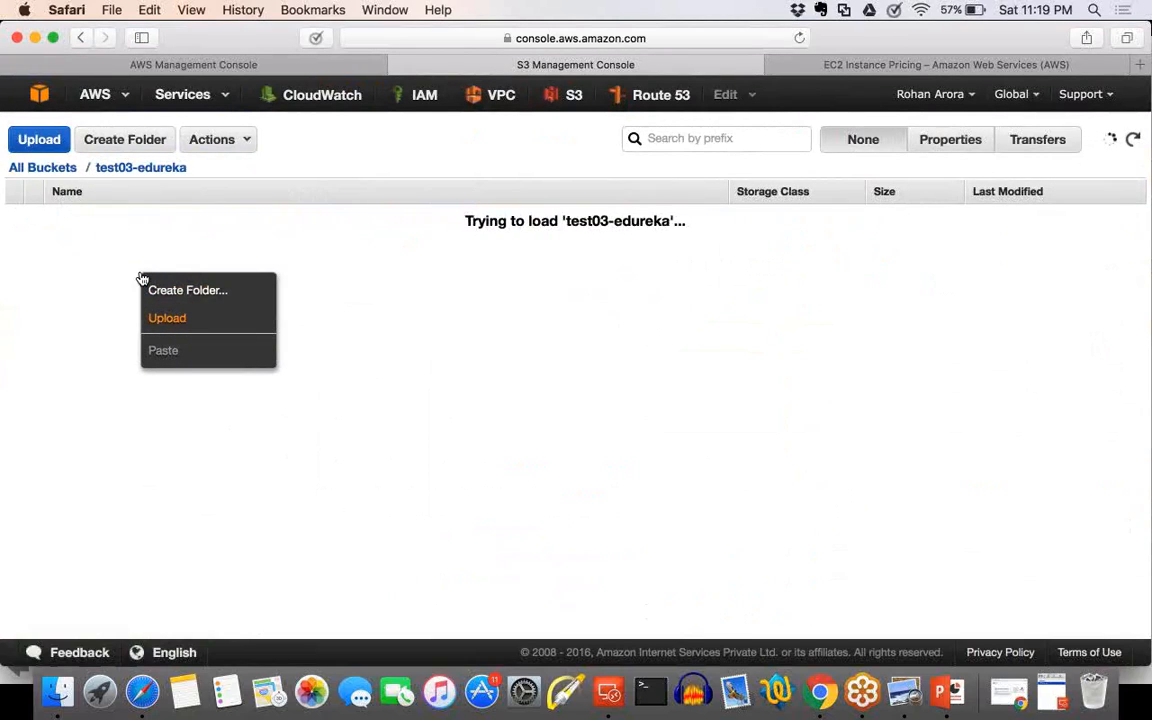
click(168, 318)
click(212, 312)
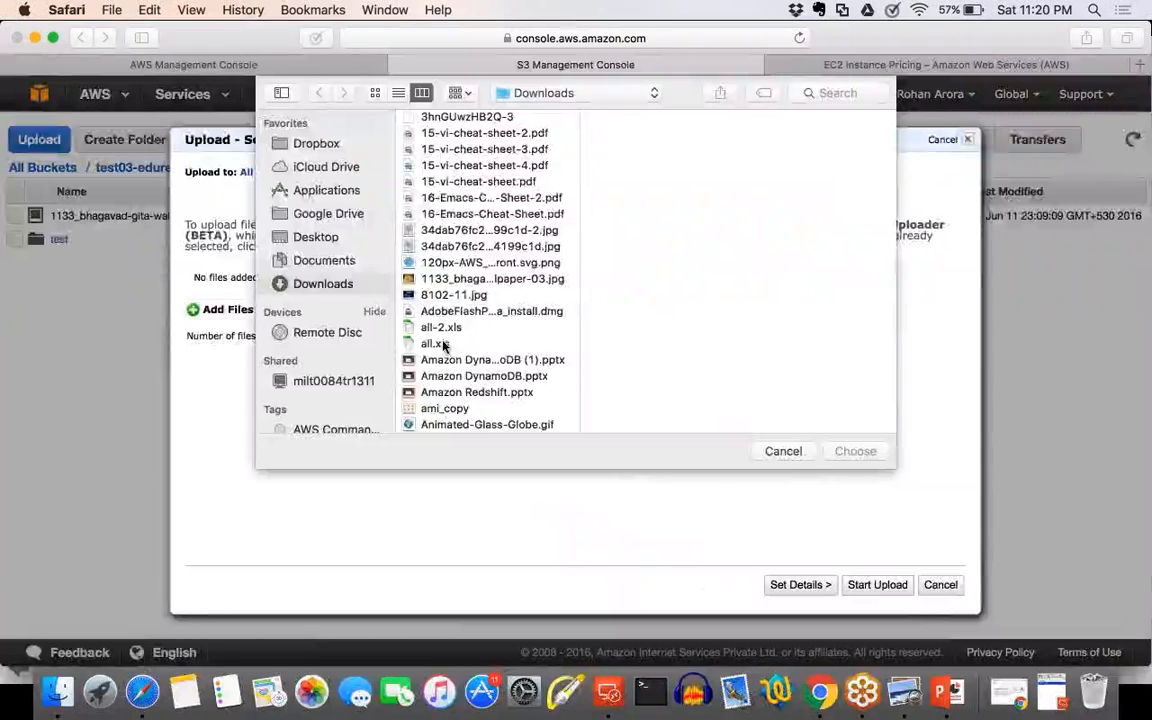
click(494, 199)
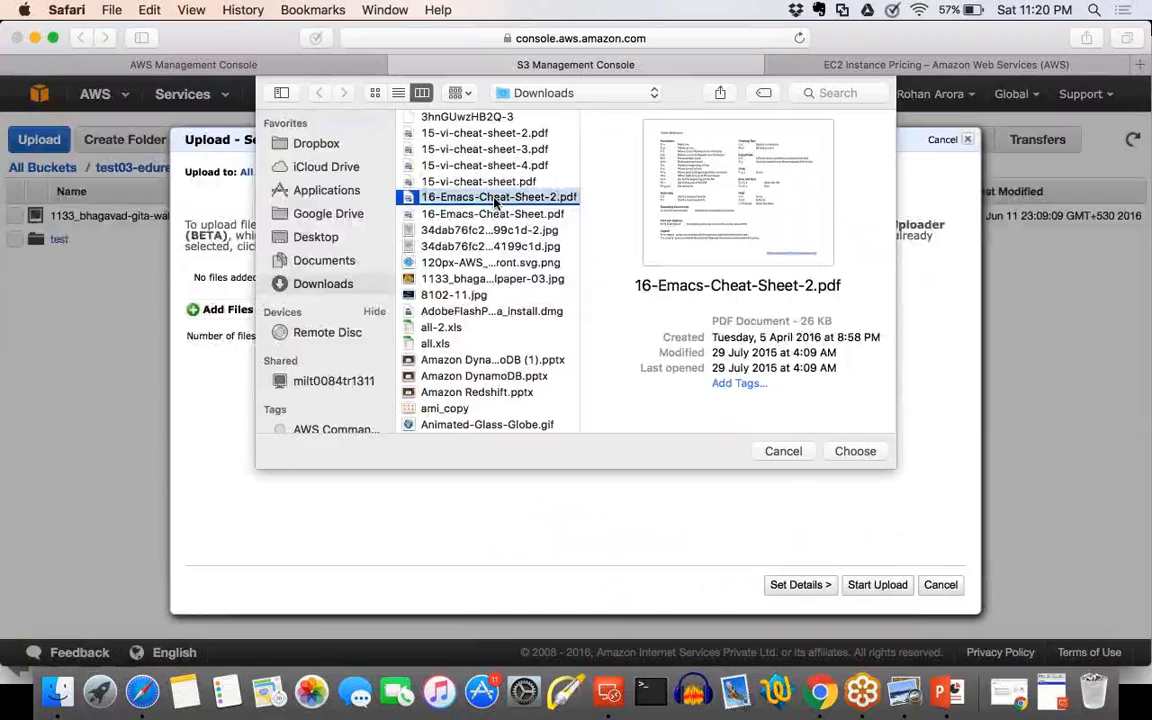
click(795, 453)
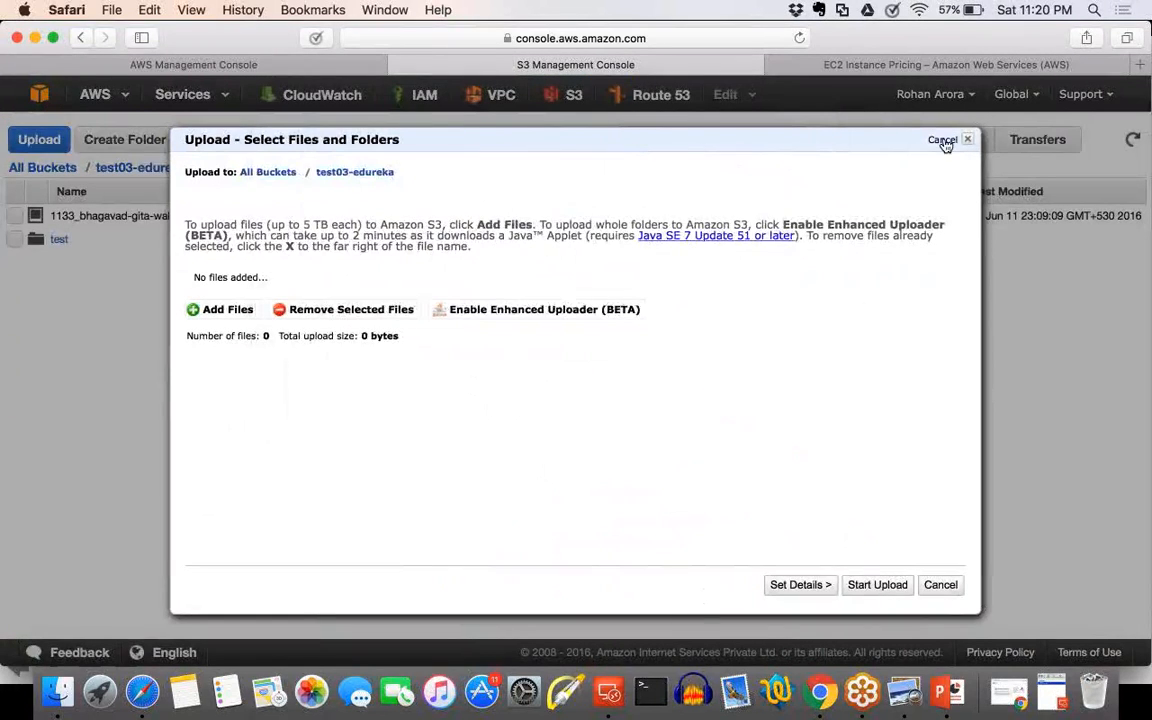
click(943, 141)
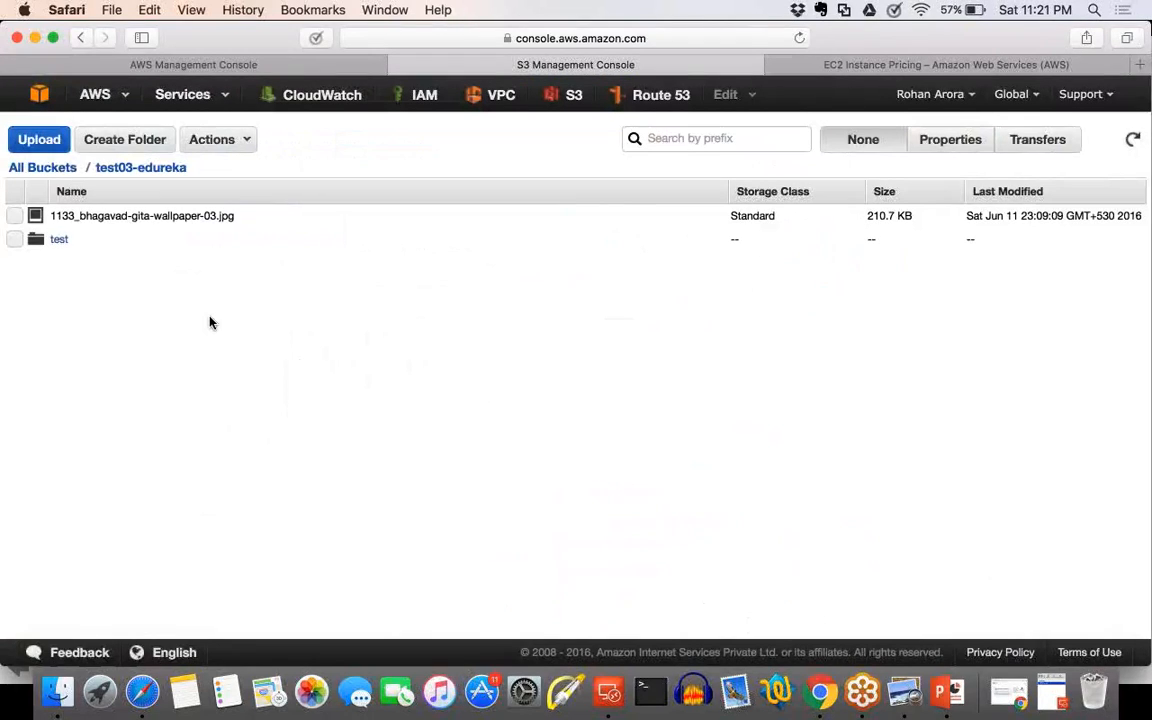
Review the Storage & Content Delivery services on the AWS console home, and open the test03-edureka bucket in S3.
click(40, 98)
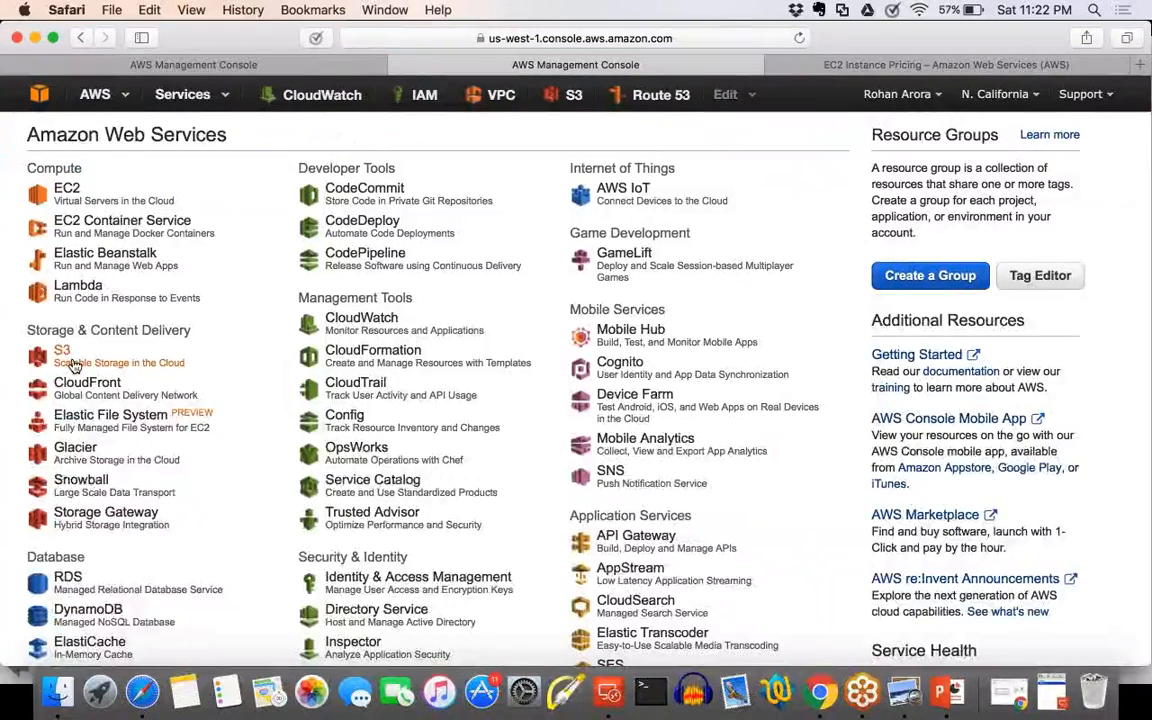
scroll(73, 366, down, 1)
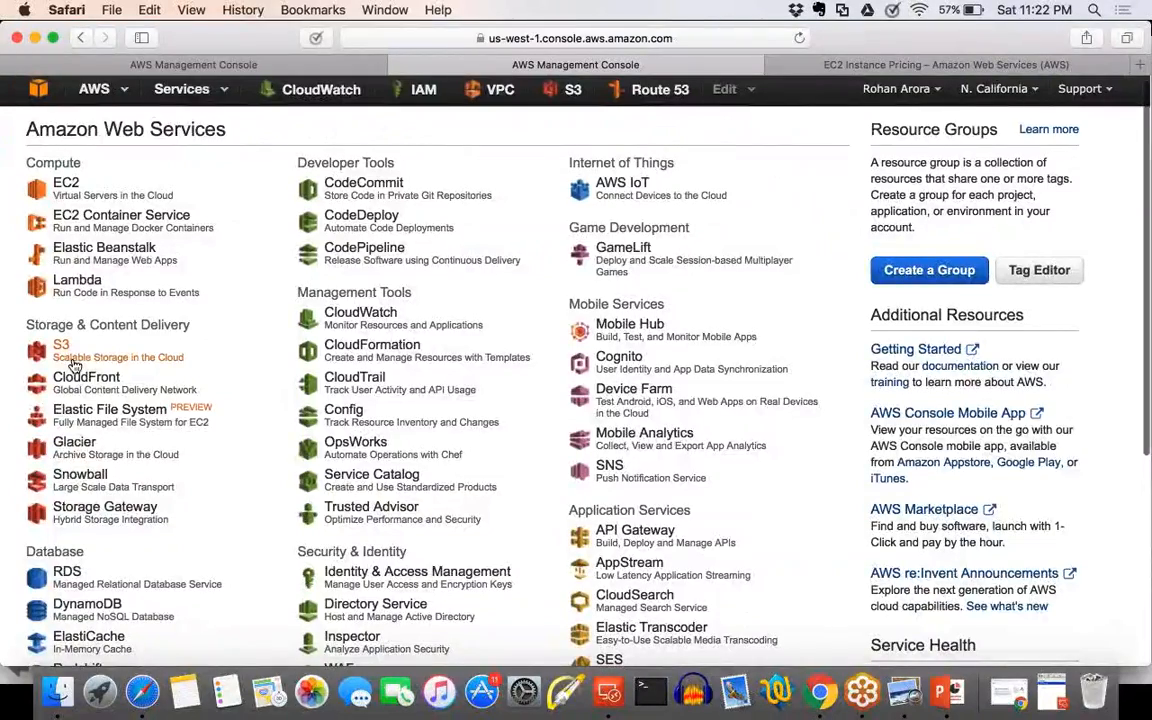
scroll(80, 378, down, 3)
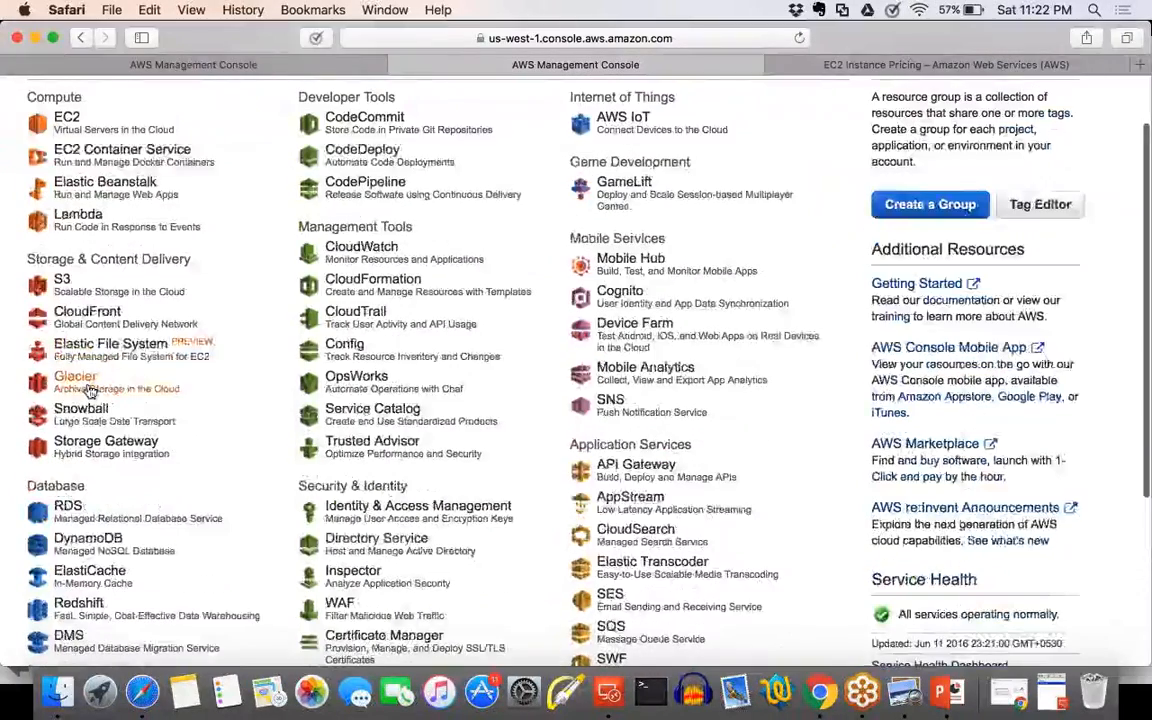
scroll(88, 392, down, 2)
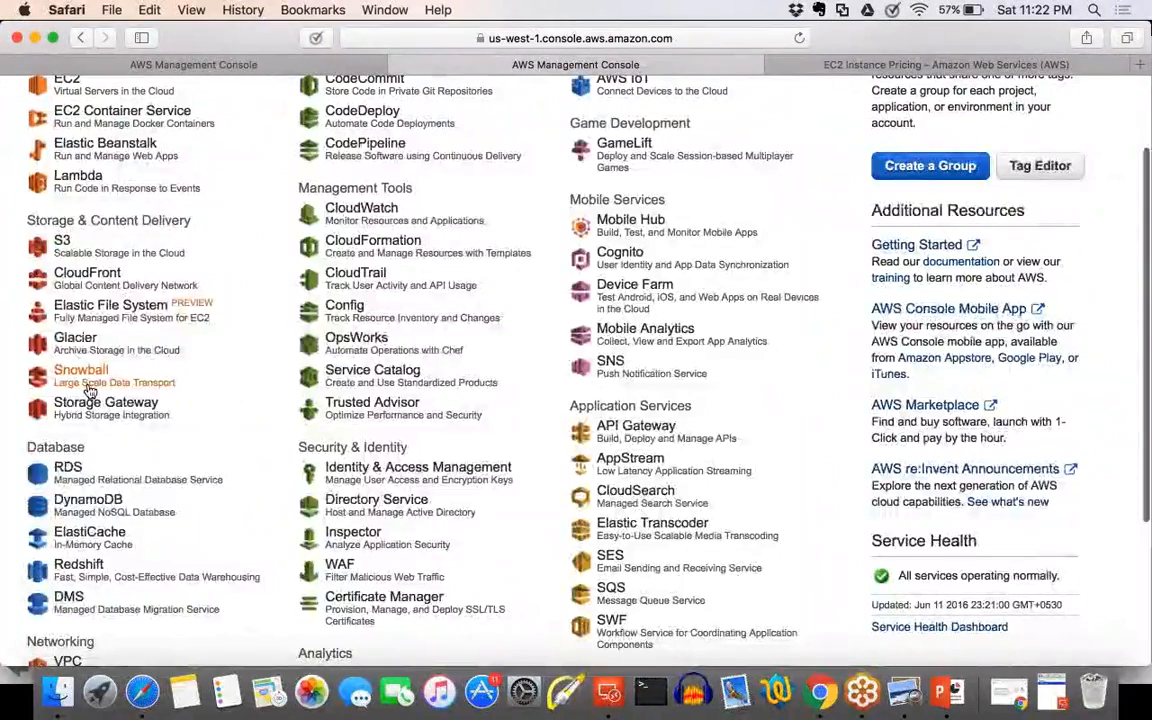
scroll(88, 392, down, 1)
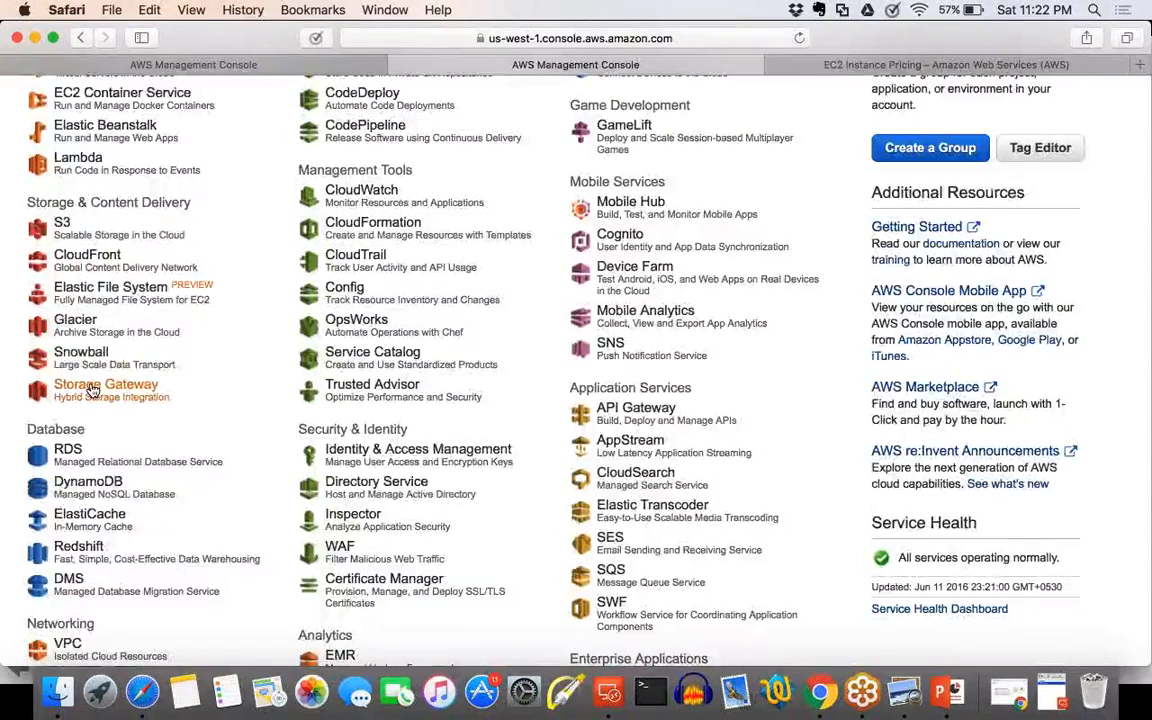
click(91, 390)
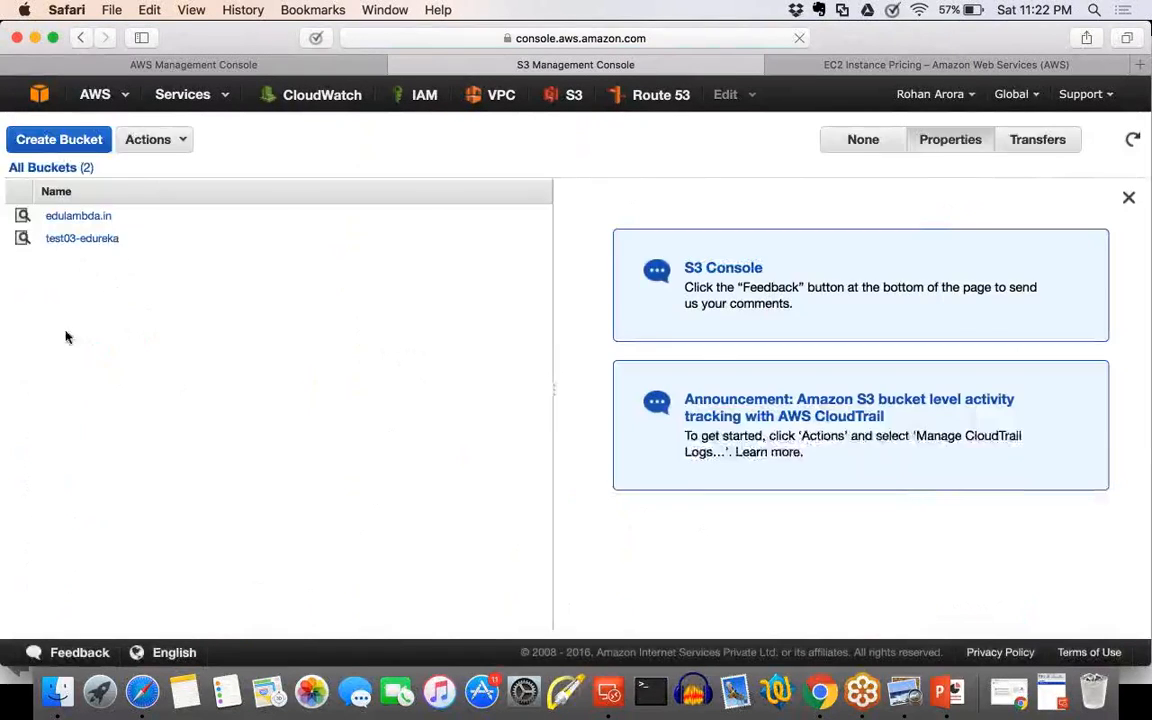
click(77, 274)
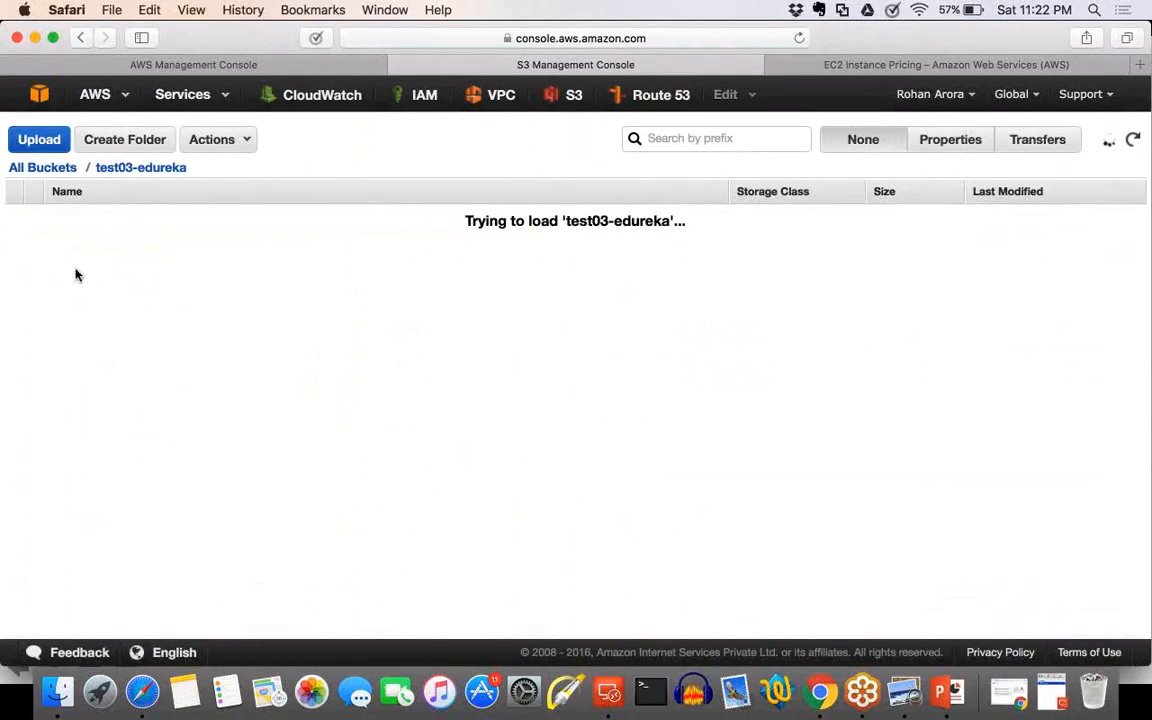